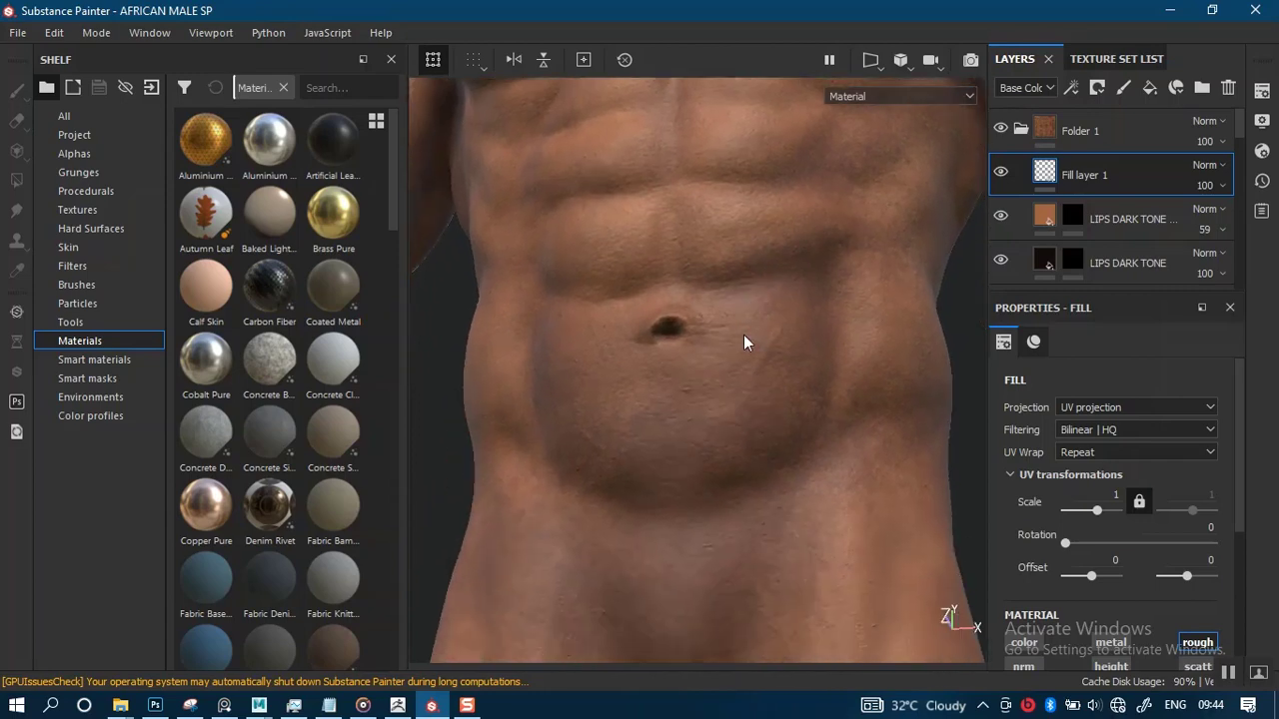
- Examine the abdomen and chest skin, and check the fill properties of the two LIPS DARK TONE layers
left_click_drag(727, 497, 752, 517, "alt")
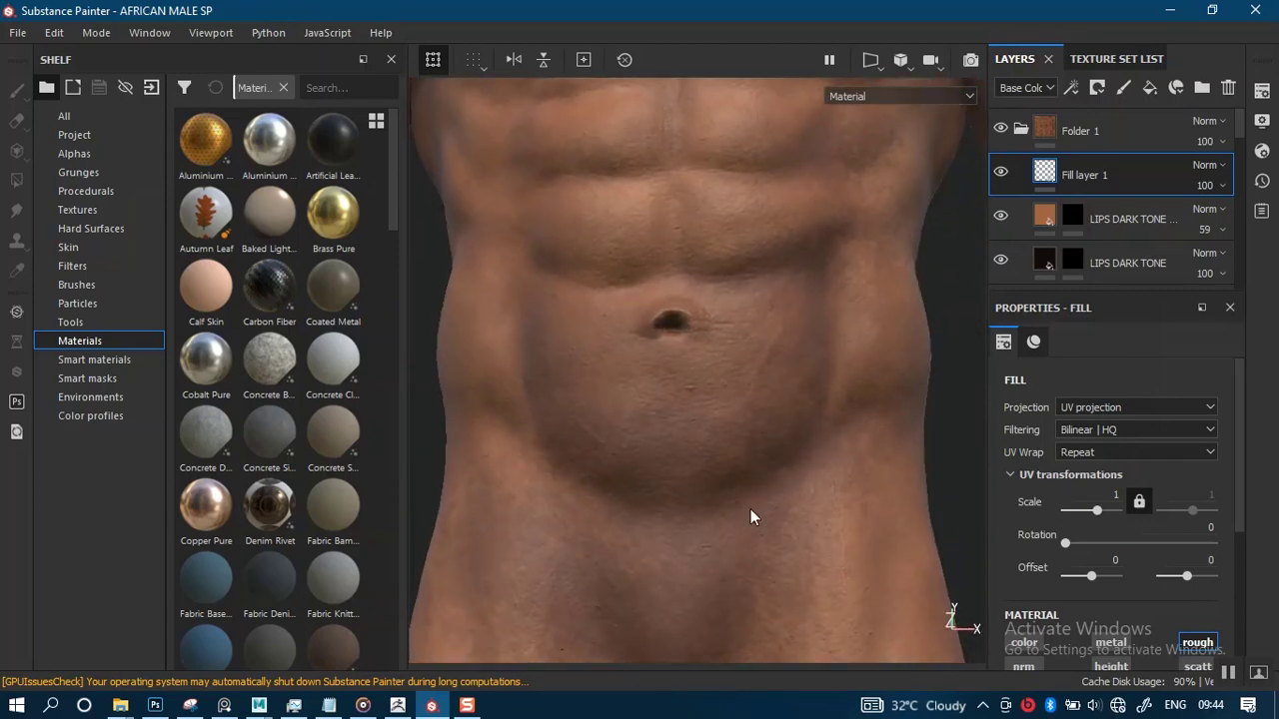
mouse_move(744, 402)
left_mouse_down("alt")
mouse_move(736, 342)
mouse_move(742, 522)
mouse_move(736, 399)
mouse_move(753, 420)
left_mouse_up("alt")
right_click_drag(753, 420, 765, 560, "alt")
left_click_drag(757, 433, 893, 365, "alt")
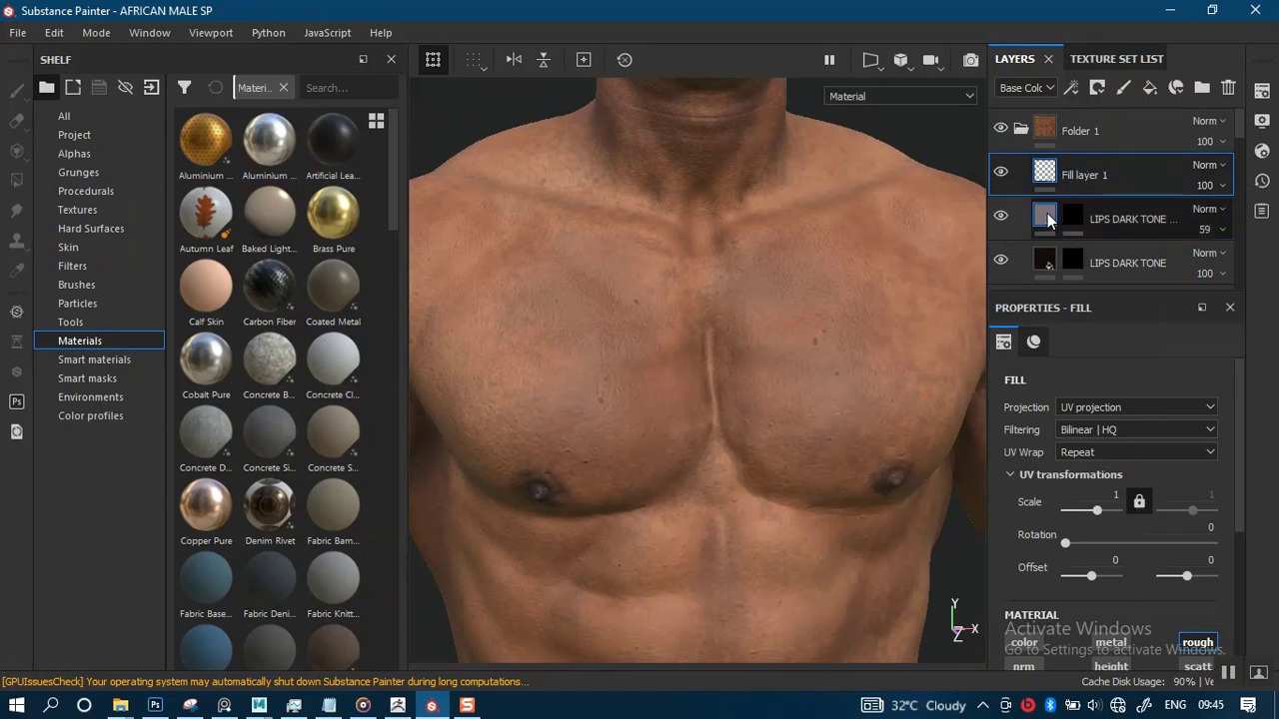
left_click_drag(1238, 491, 1240, 595)
scroll(1219, 599, "down", 3)
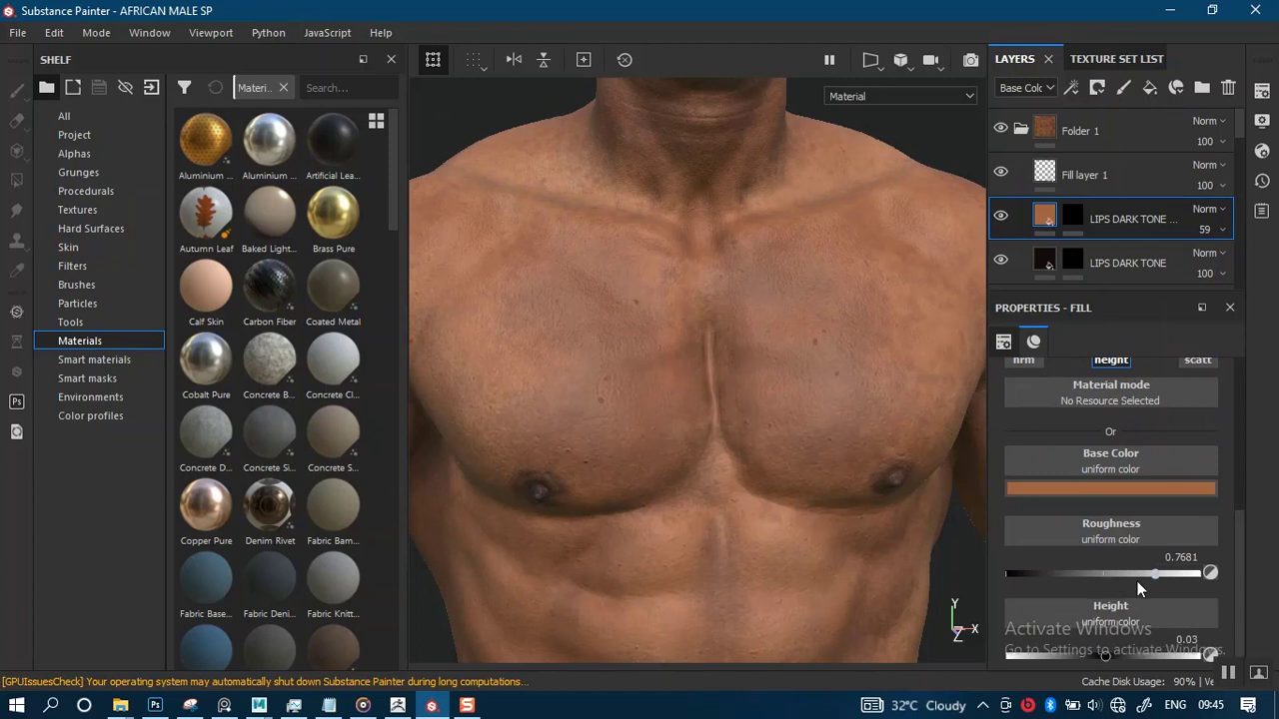
left_click(1047, 265)
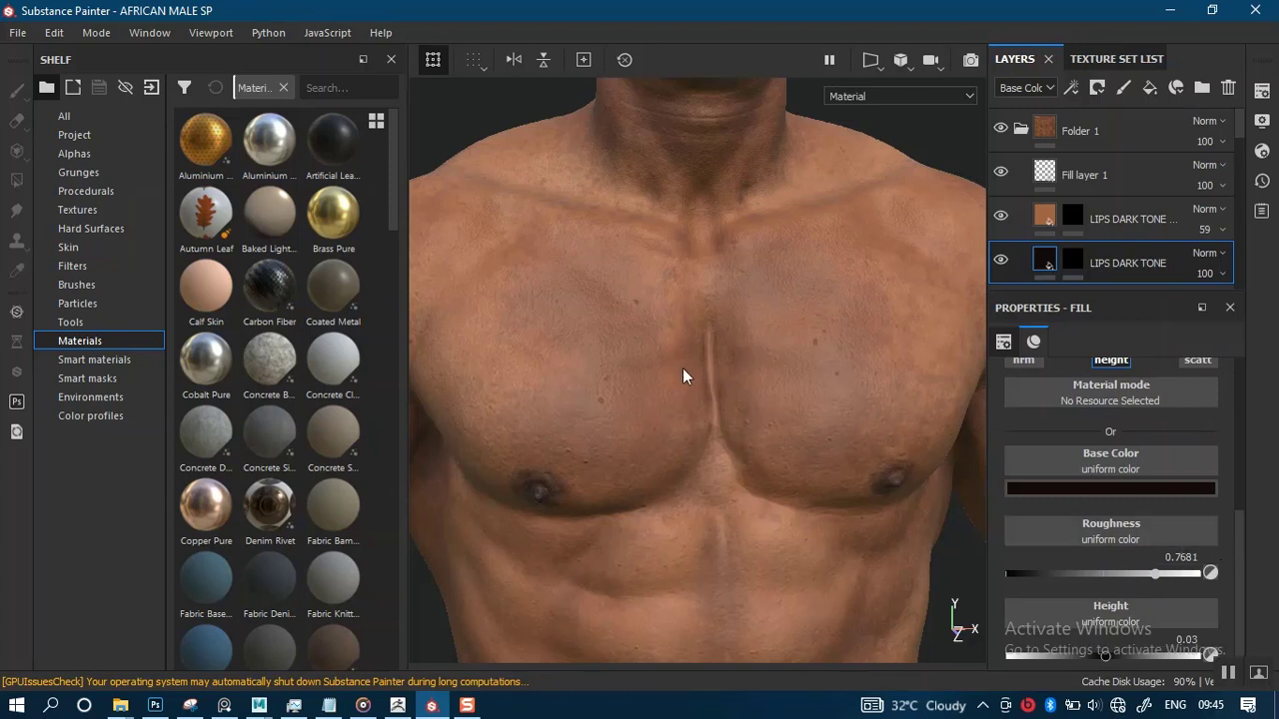
- Examine the skin shading across the chest and abdomen from several distances and angles
mouse_move(683, 368)
right_mouse_down("alt")
mouse_move(694, 429)
mouse_move(693, 339)
mouse_move(707, 428)
mouse_move(693, 385)
right_mouse_up("alt")
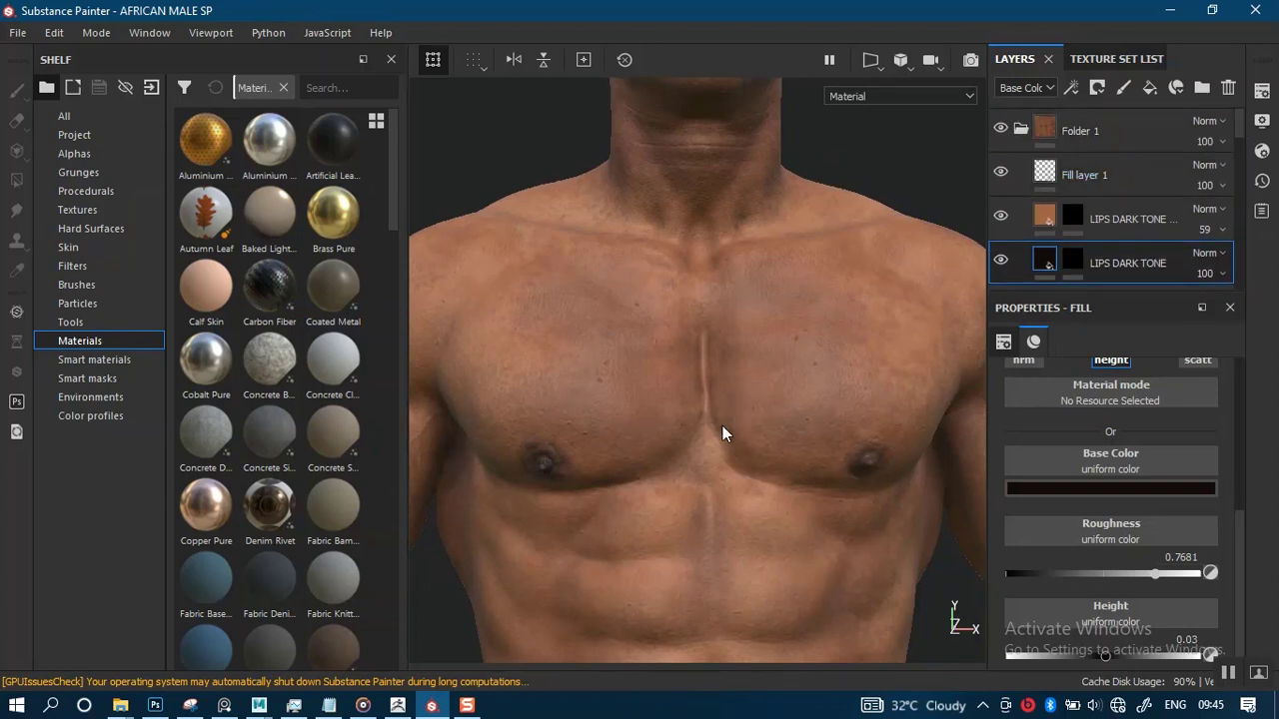
right_click_drag(722, 425, 796, 303, "alt")
middle_click_drag(712, 390, 732, 190, "alt")
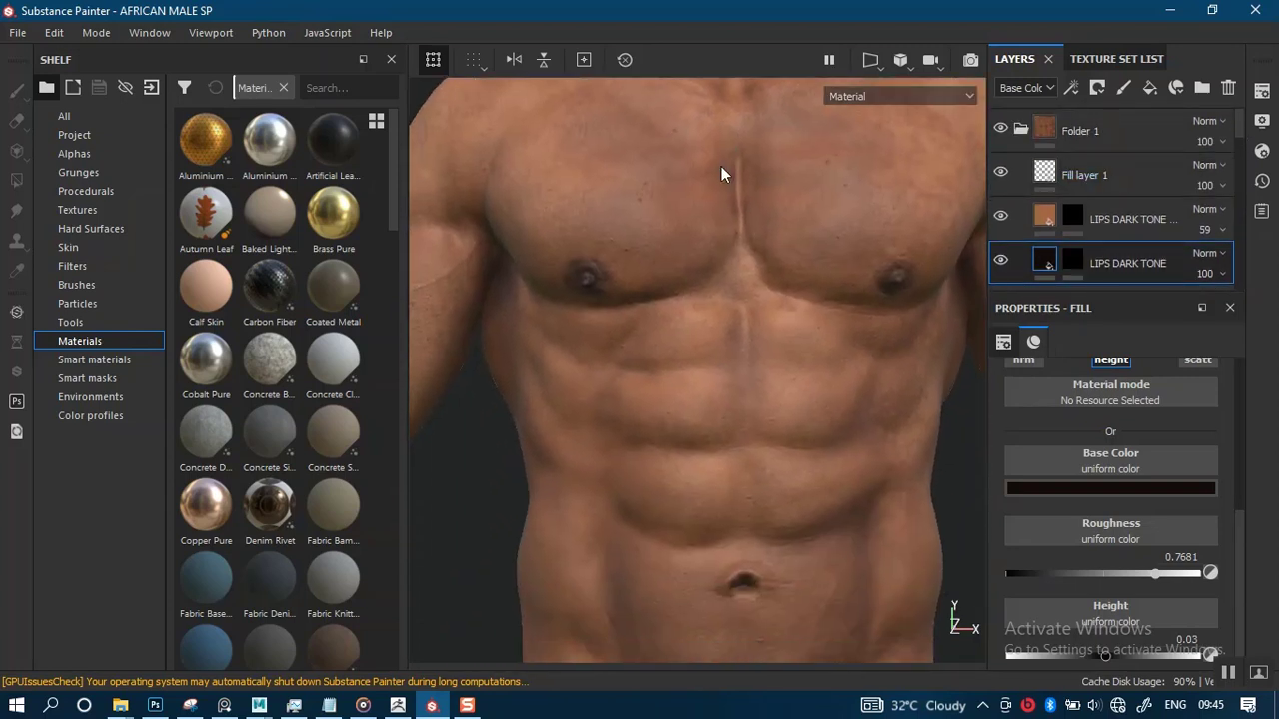
middle_click_drag(729, 337, 756, 246, "alt")
left_click_drag(760, 376, 667, 392, "alt")
middle_click_drag(666, 419, 639, 585, "alt")
middle_click_drag(673, 368, 661, 454, "alt")
right_click_drag(710, 451, 702, 291, "alt")
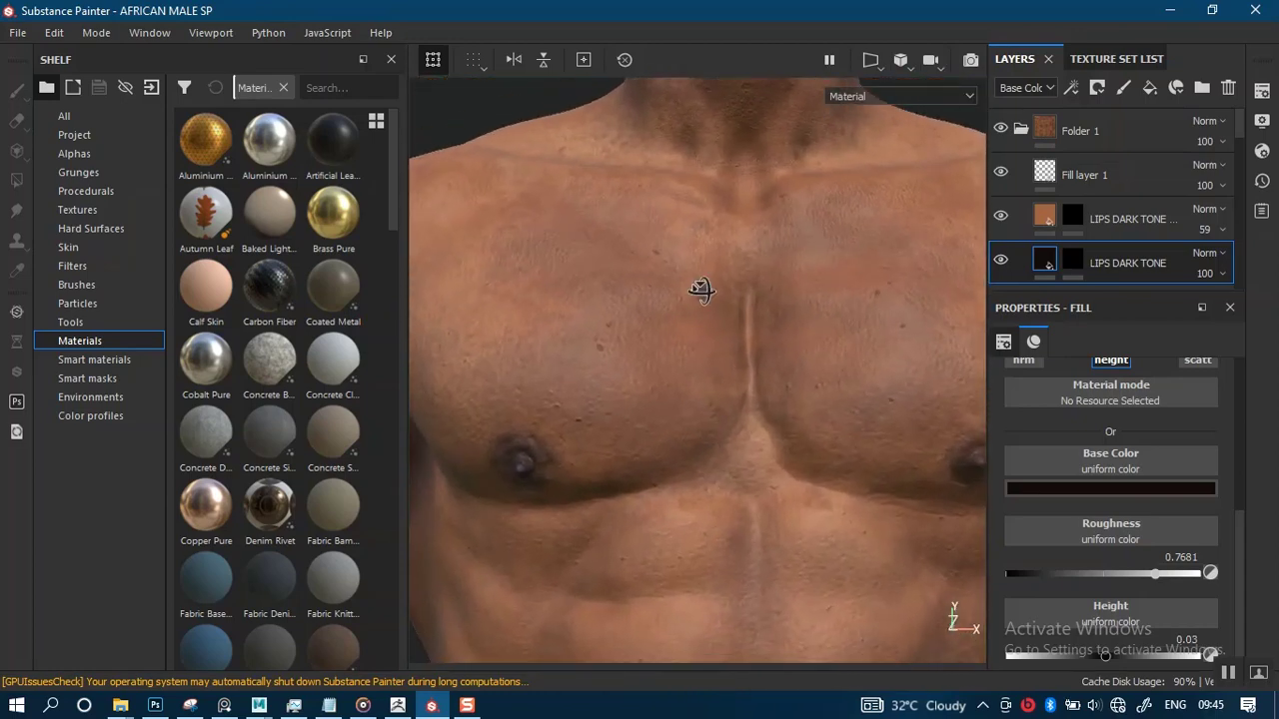
middle_click_drag(702, 291, 713, 312, "alt")
scroll(740, 372, "down", 3)
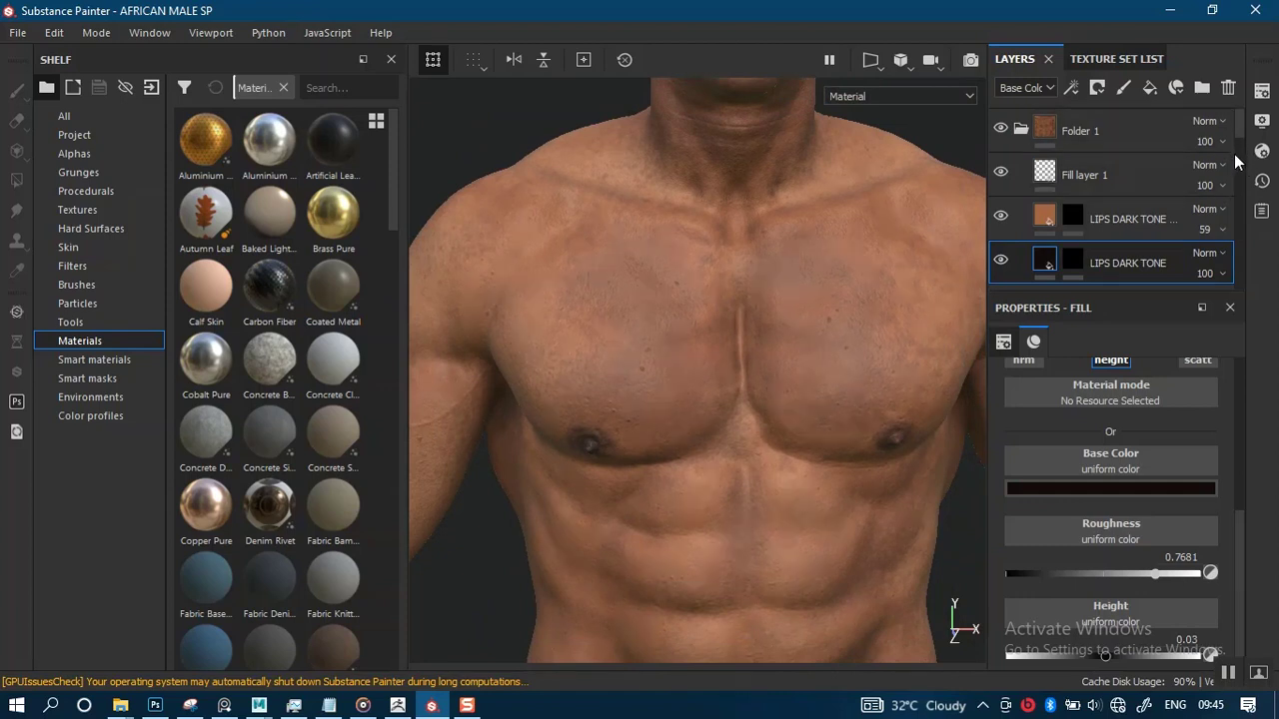
- Set the roughness of the PAINT DARK BRO... fill layer directly below DARK SPOT to 0.6667
left_click_drag(1238, 132, 1239, 180)
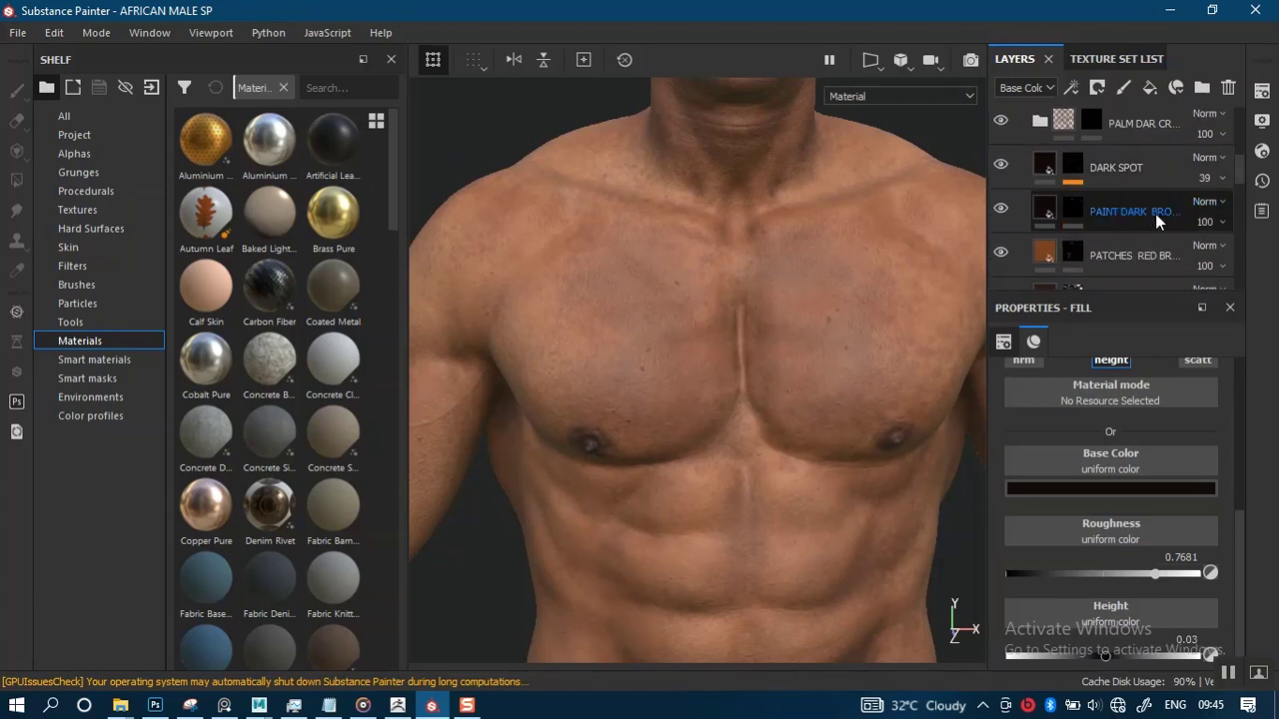
left_click(1072, 211)
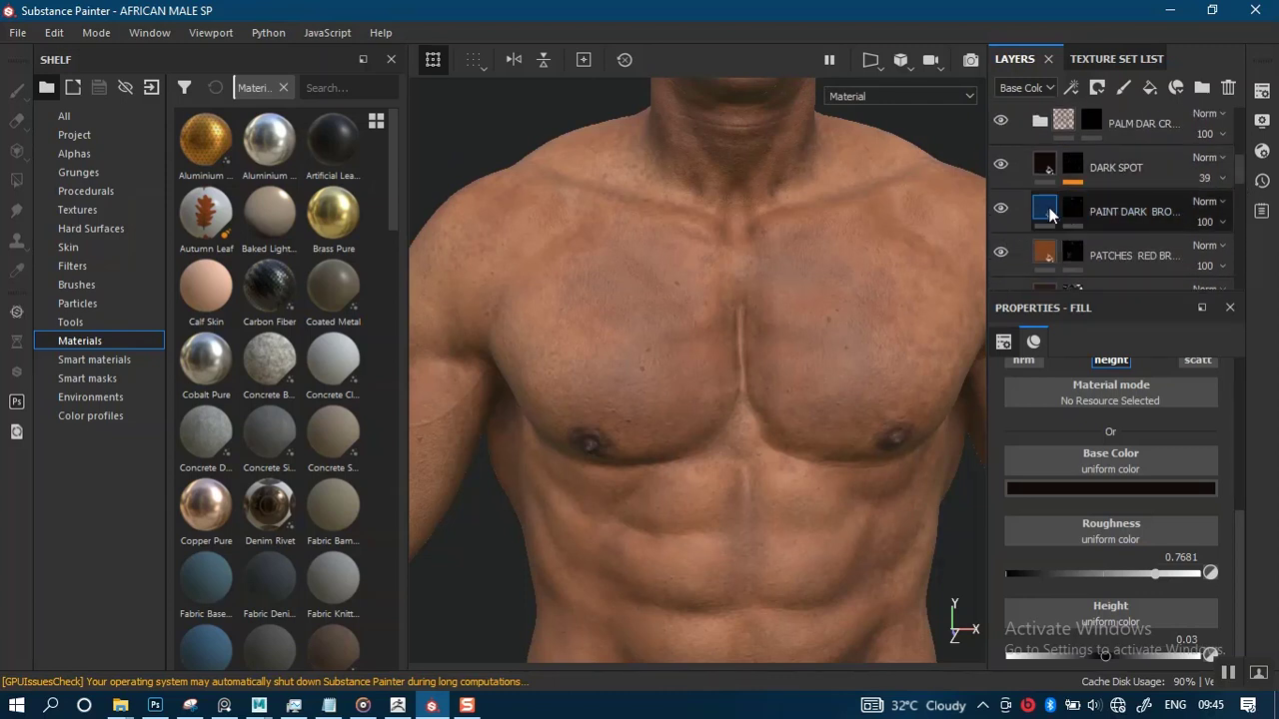
left_click(1045, 211)
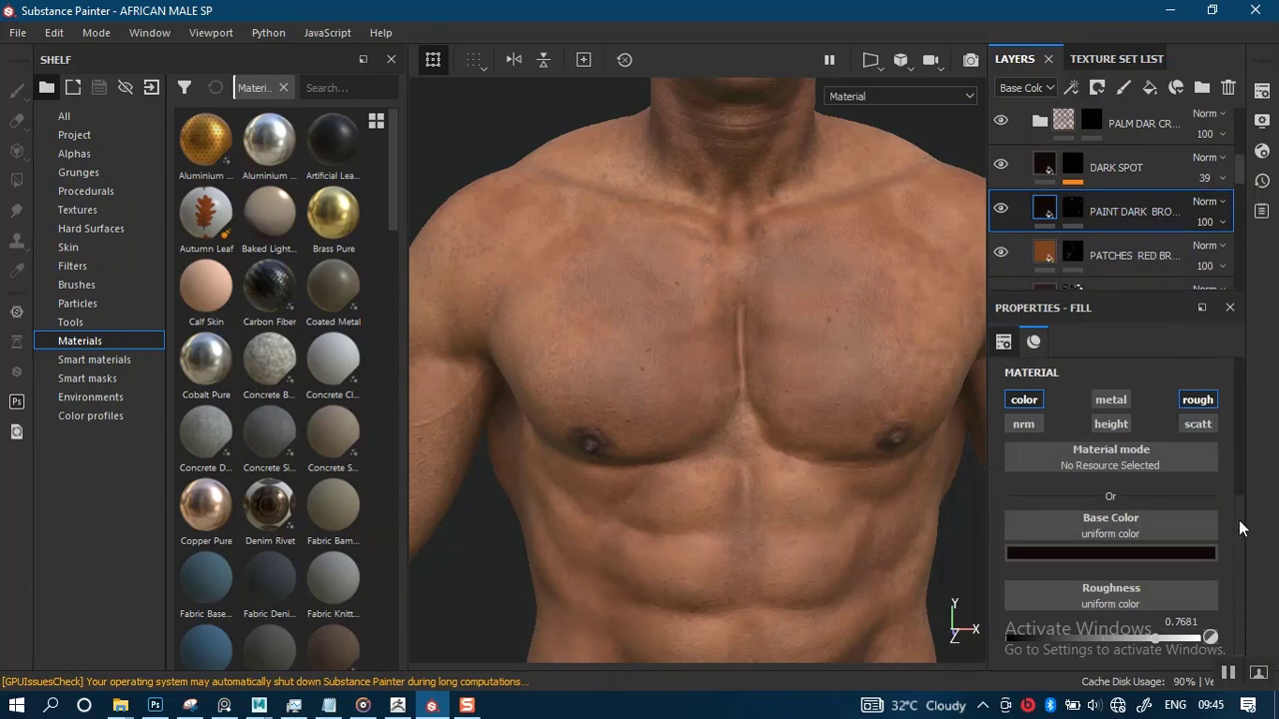
left_click_drag(1142, 637, 1133, 639)
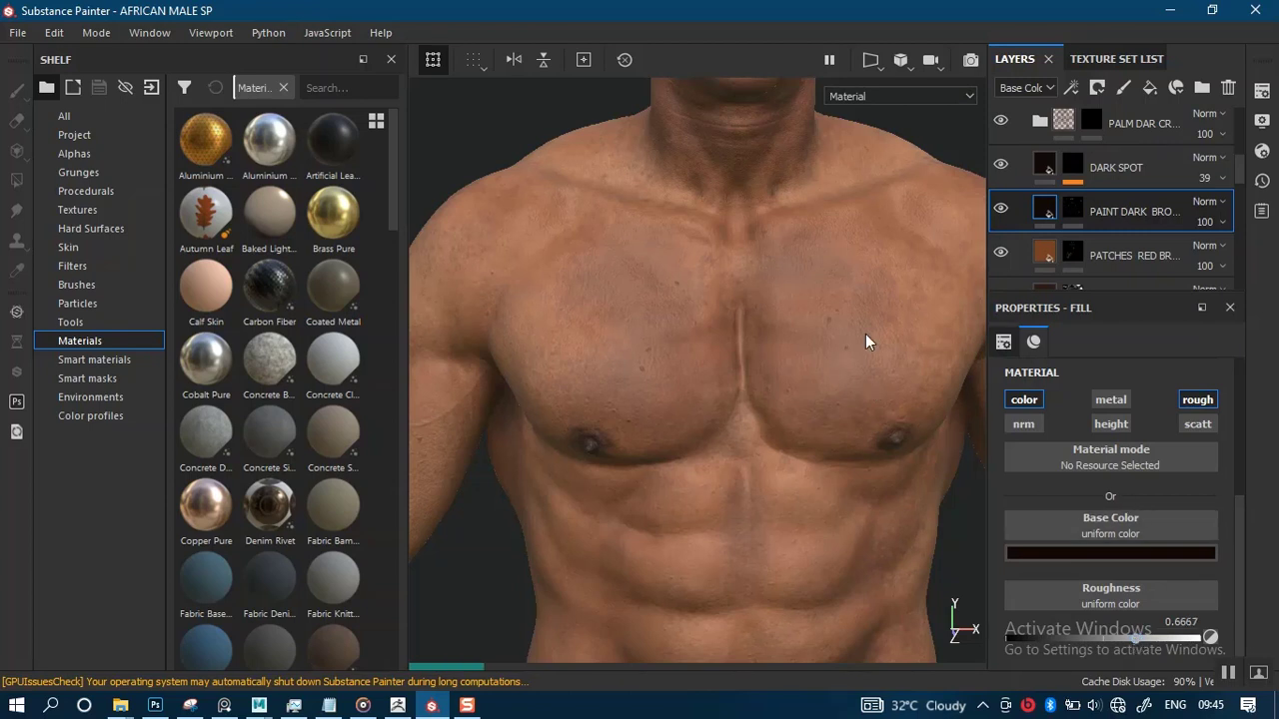
- Set roughness to 0.7053 on the PATCHES RED BR... layer with opacity 100 and to 0.5459 on the PAINT DARK BRO... layer directly below it
scroll(1240, 163, "down", 2)
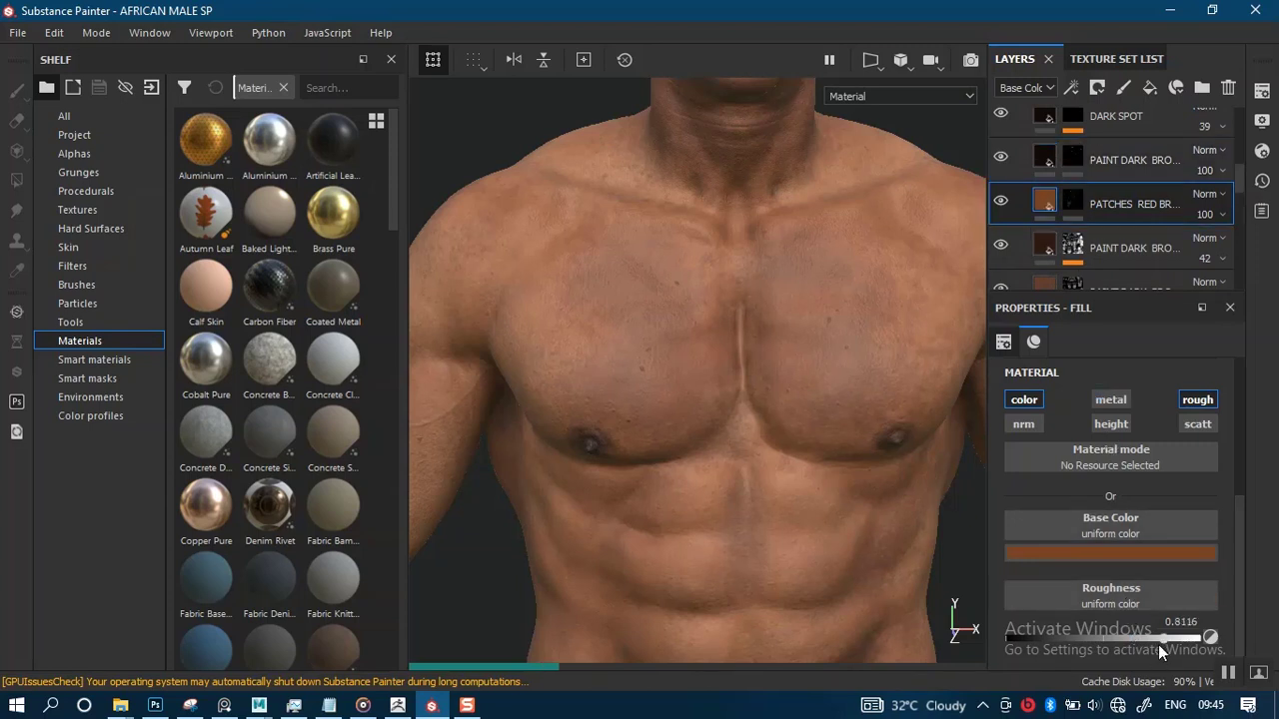
left_click_drag(1160, 638, 1140, 640)
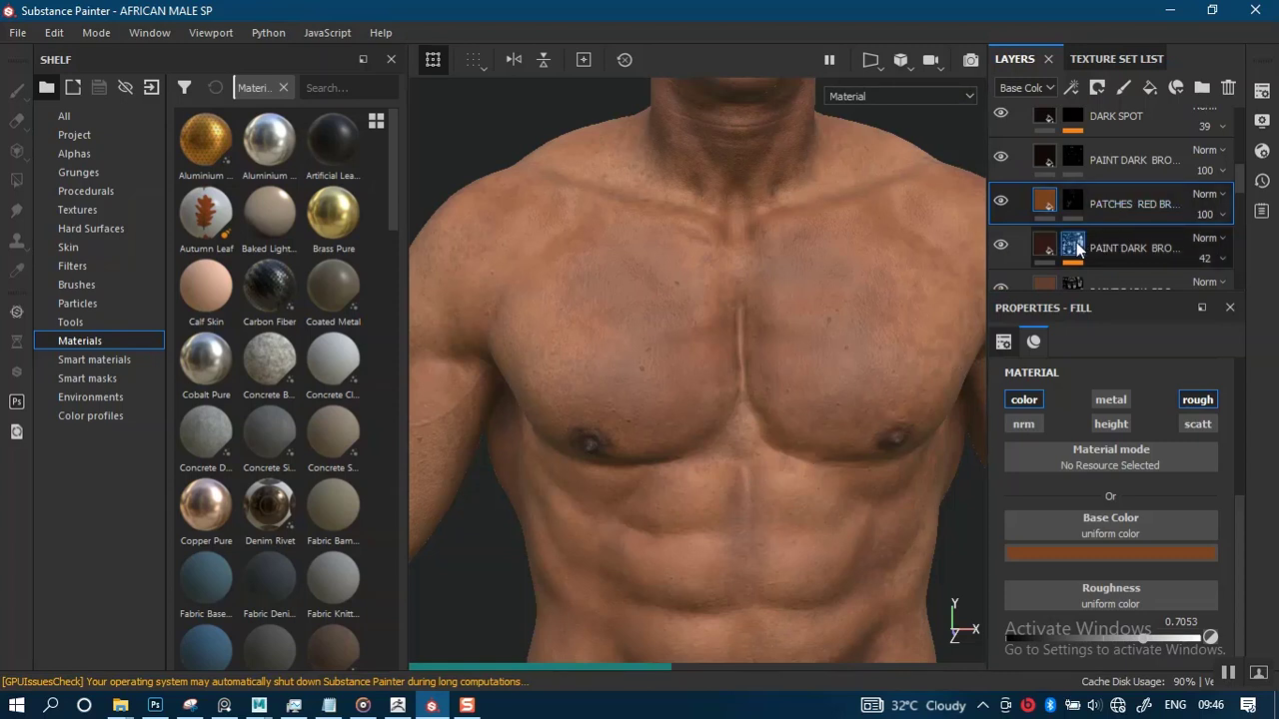
left_click(1057, 267)
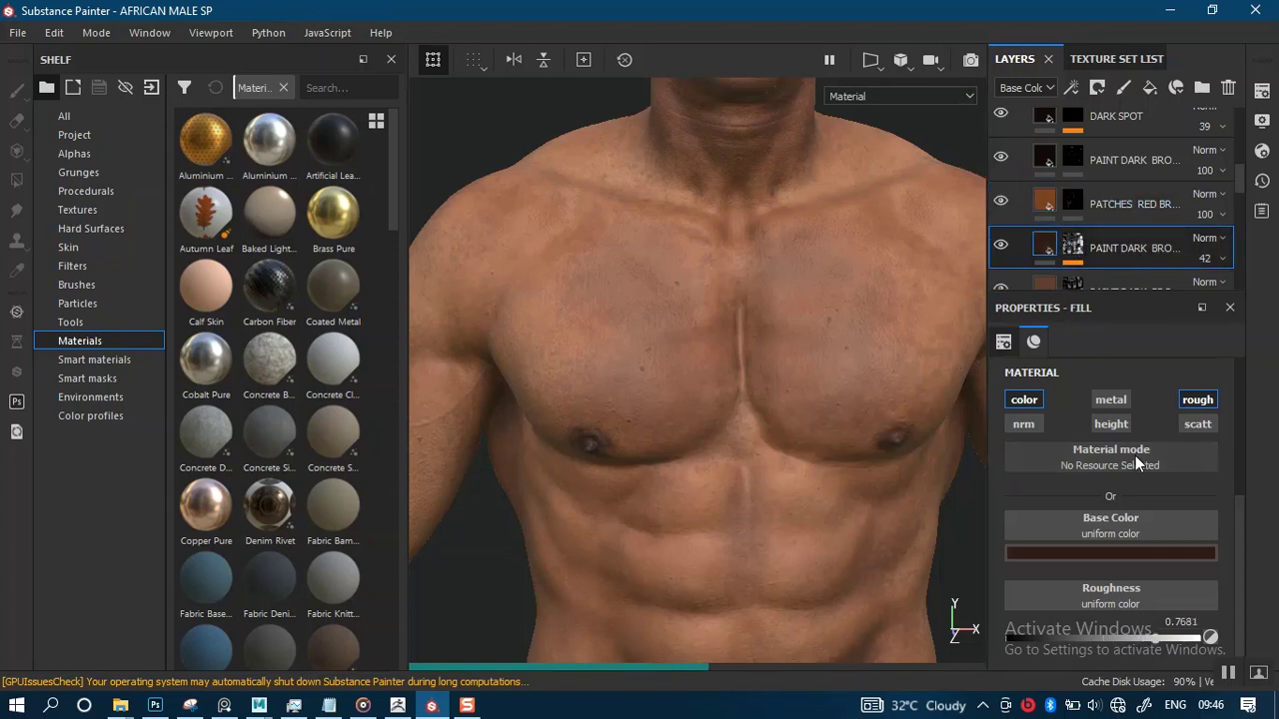
left_click_drag(1119, 635, 1111, 641)
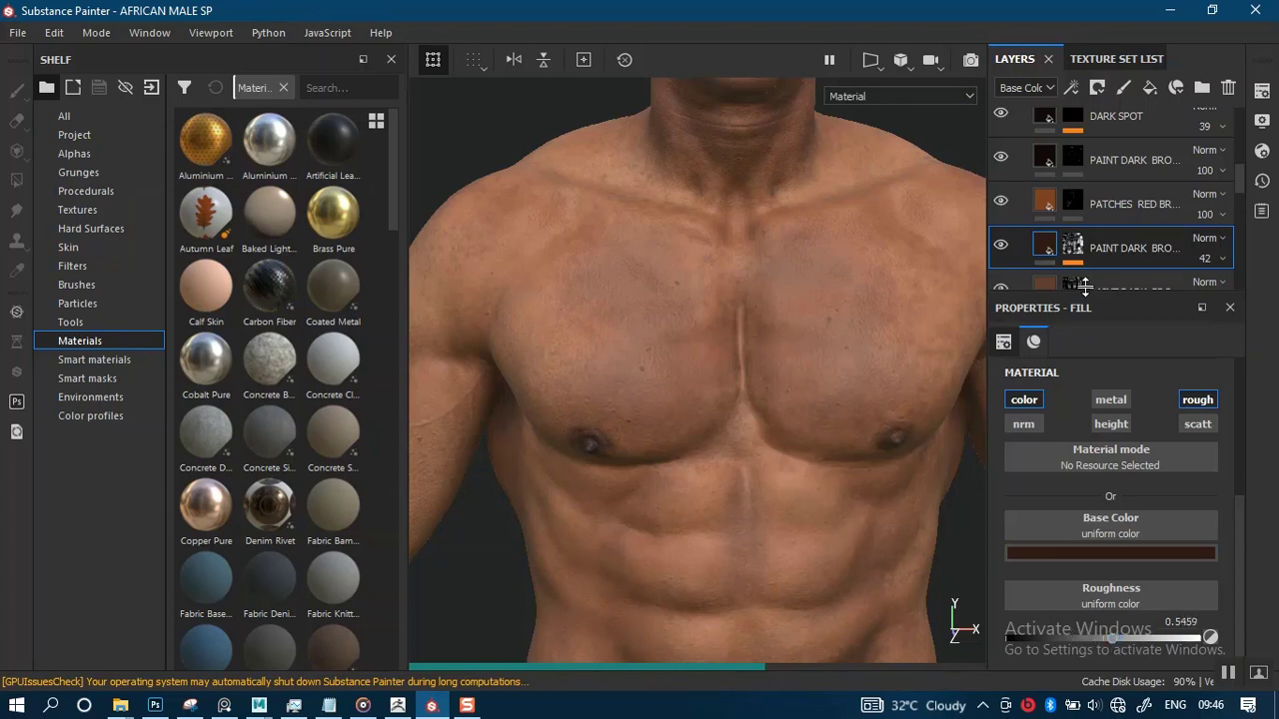
- Set the roughness of the PATCHES RED BR... fill layer with opacity 77 to 0.6667
left_click_drag(1239, 180, 1233, 210)
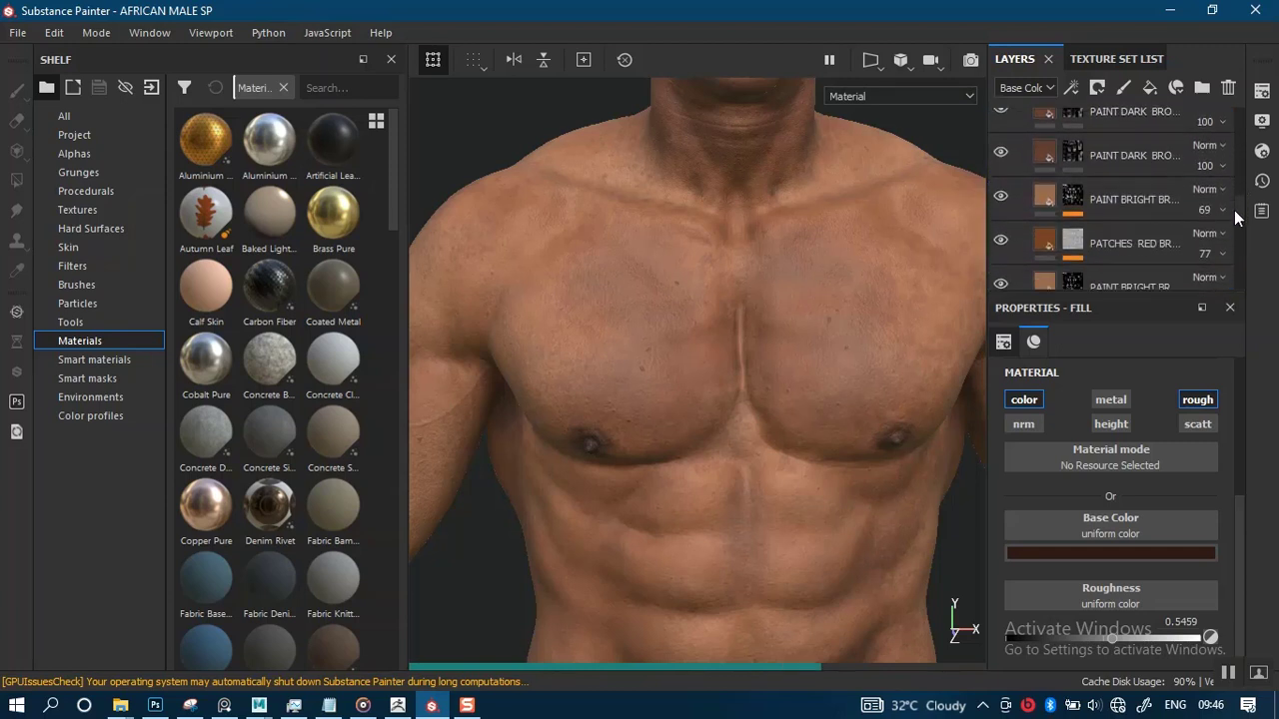
left_click(1049, 201)
left_click(1070, 248)
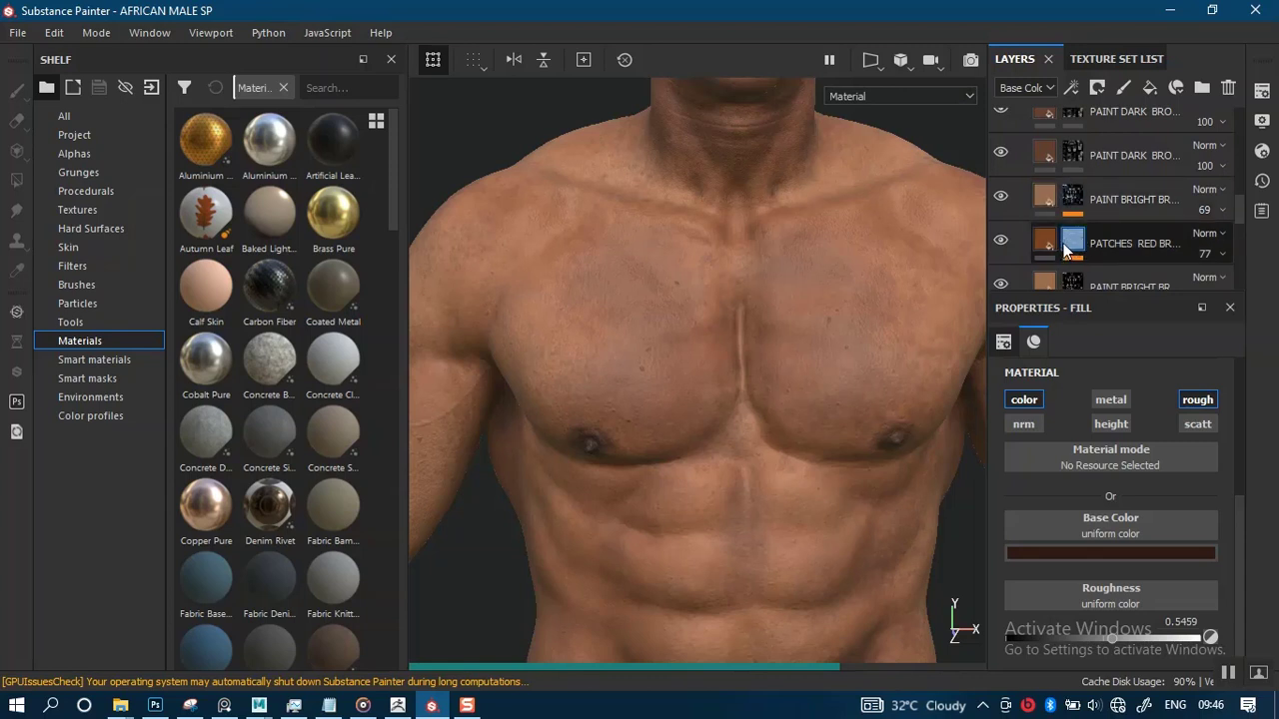
left_click(1053, 238)
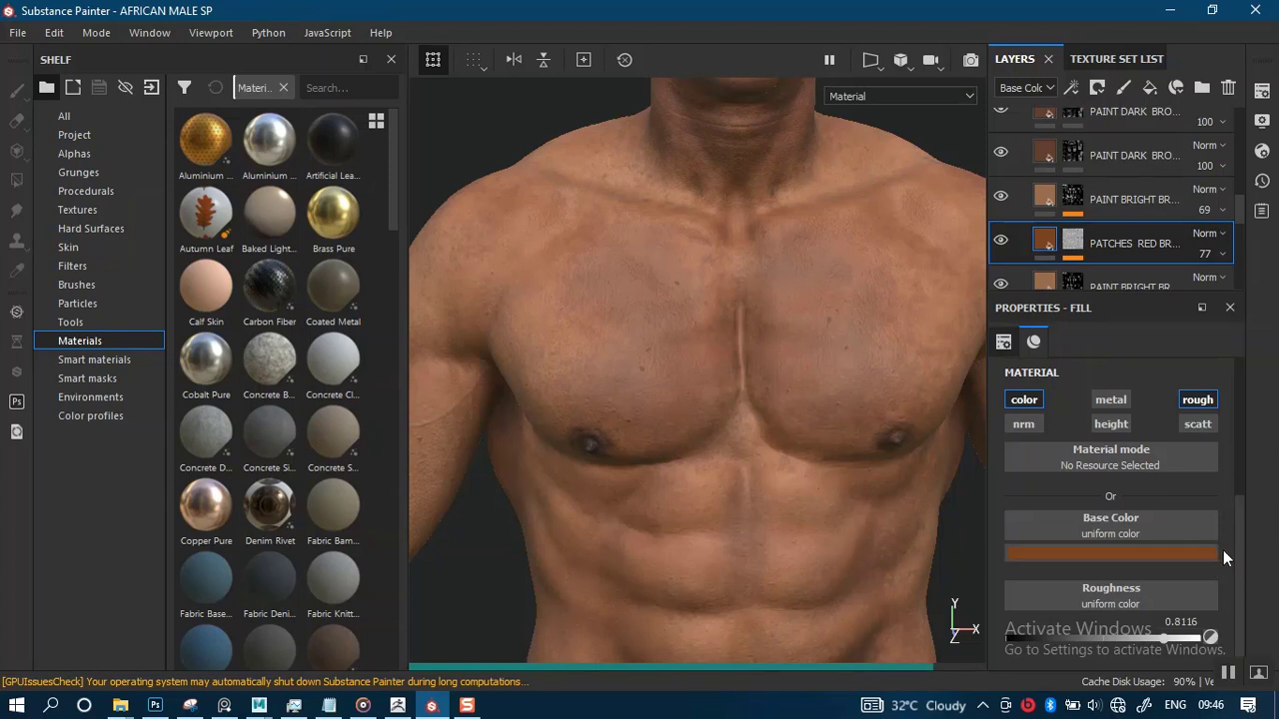
left_click_drag(1144, 637, 1134, 641)
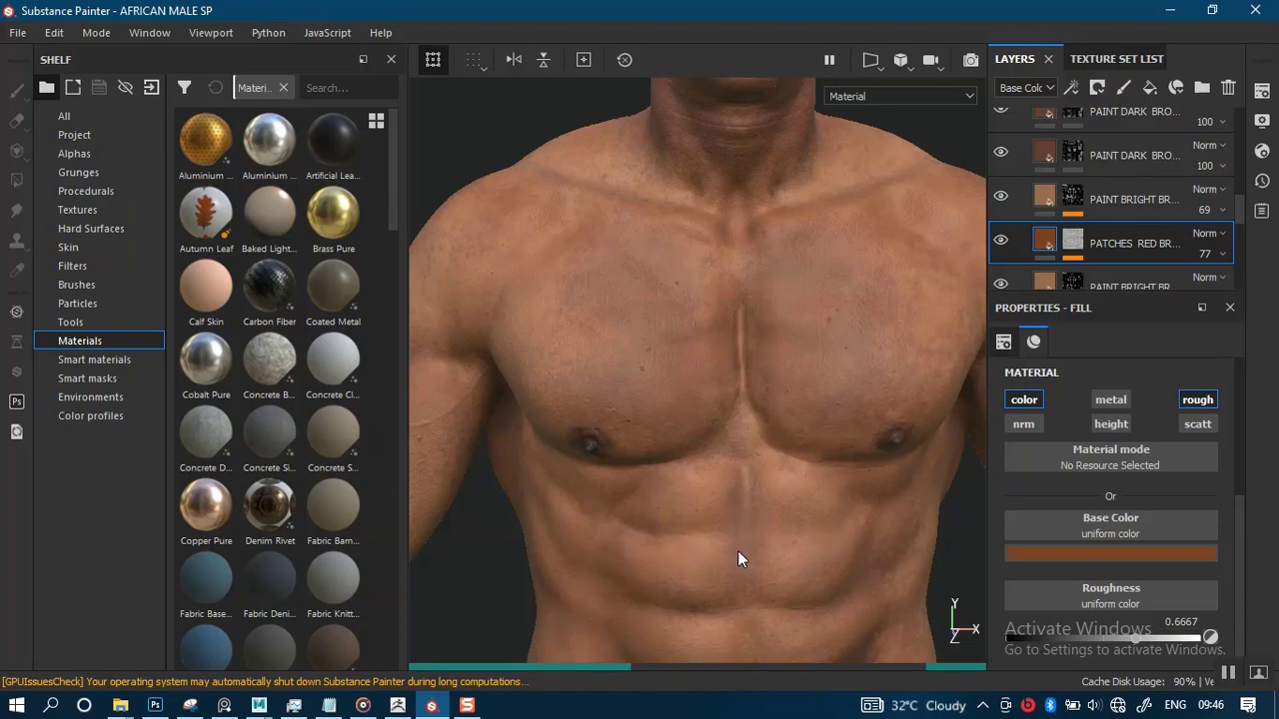
- Inspect the roughness of the skin on the torso, hips and thighs from the front and at an angle
scroll(730, 553, "down", 3)
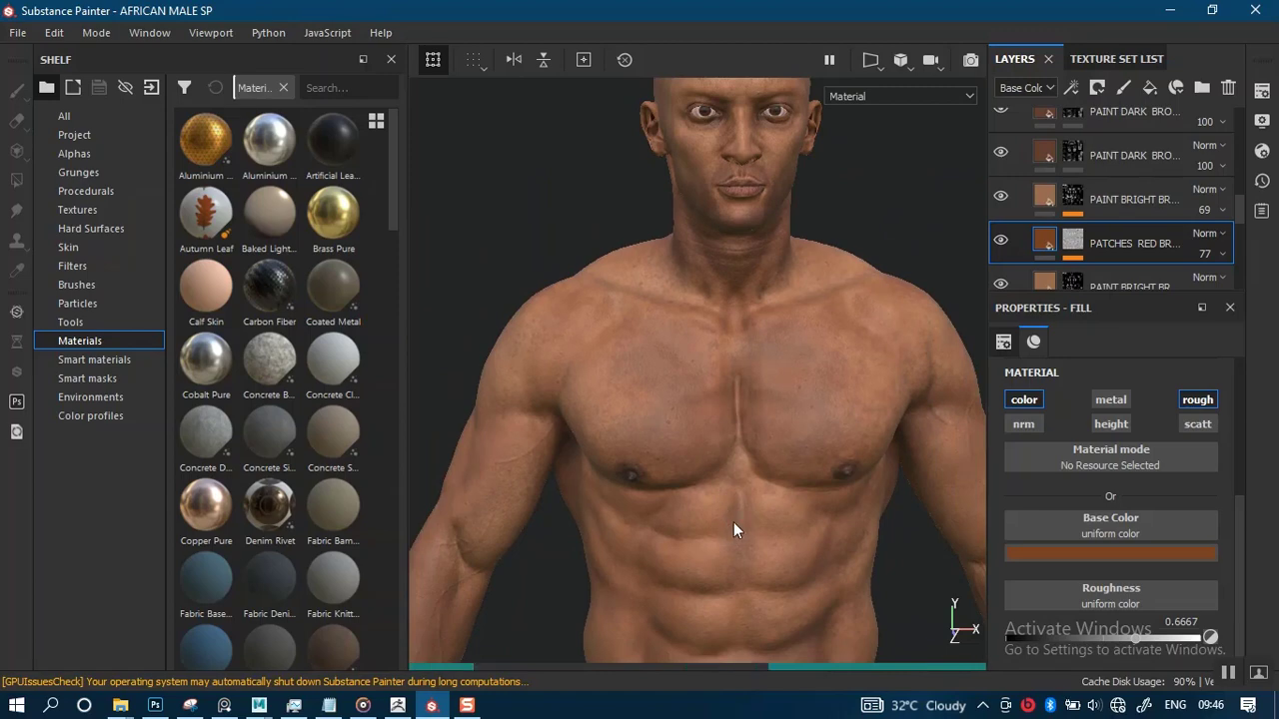
middle_click_drag(733, 522, 706, 299, "alt")
mouse_move(687, 467)
right_mouse_down("alt")
mouse_move(702, 489)
mouse_move(693, 452)
right_mouse_up("alt")
mouse_move(692, 453)
left_mouse_down("alt")
mouse_move(796, 444)
mouse_move(705, 451)
left_mouse_up("alt")
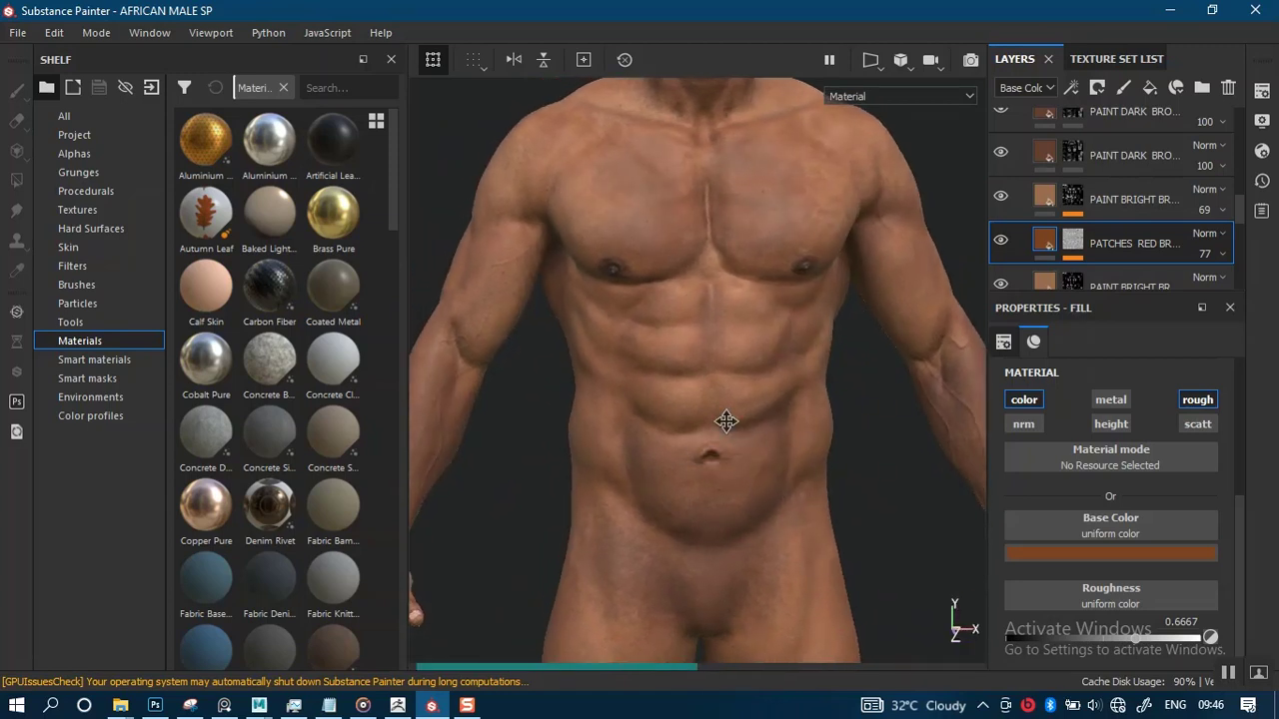
middle_click_drag(726, 422, 787, 329, "alt")
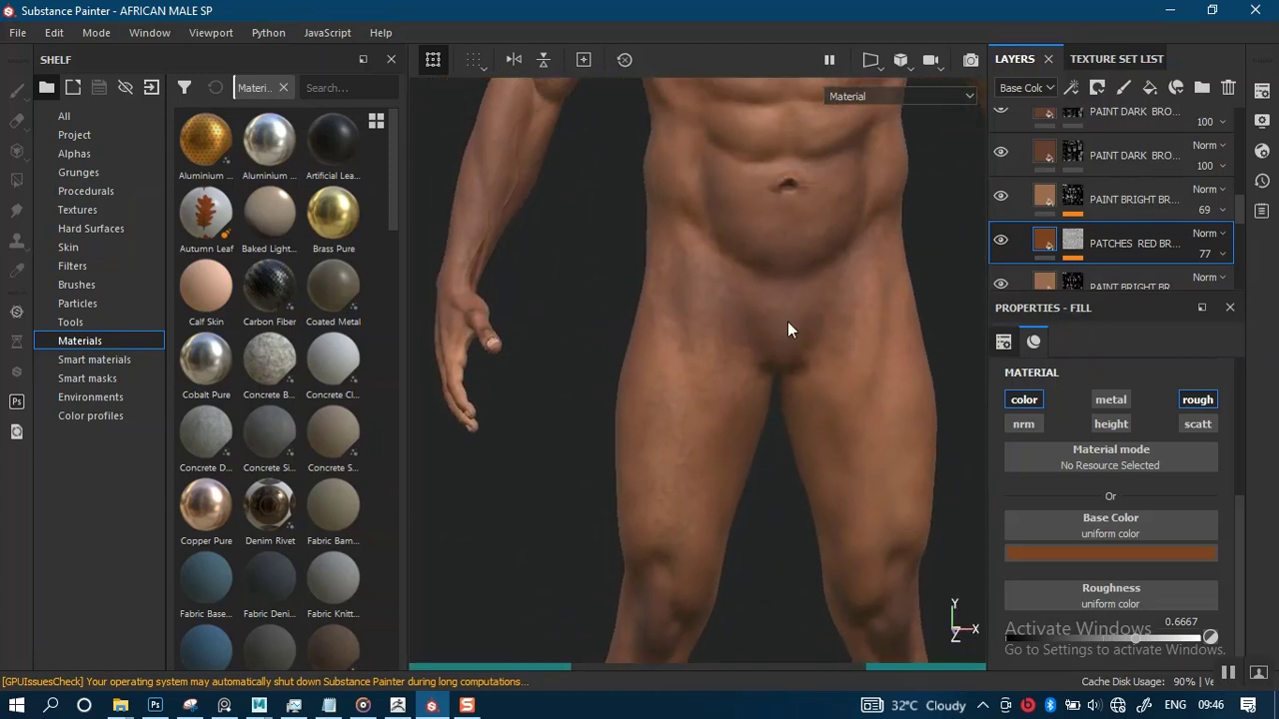
left_click_drag(787, 330, 726, 520, "alt")
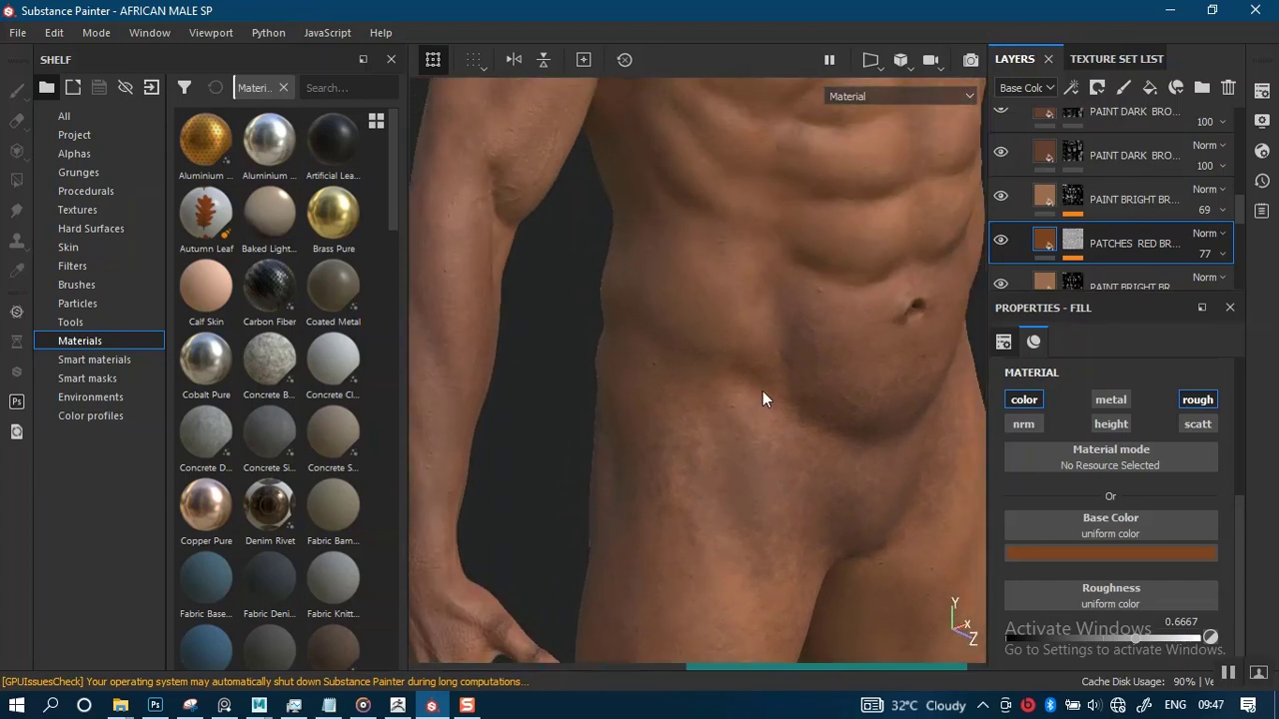
left_click_drag(776, 427, 746, 420, "alt")
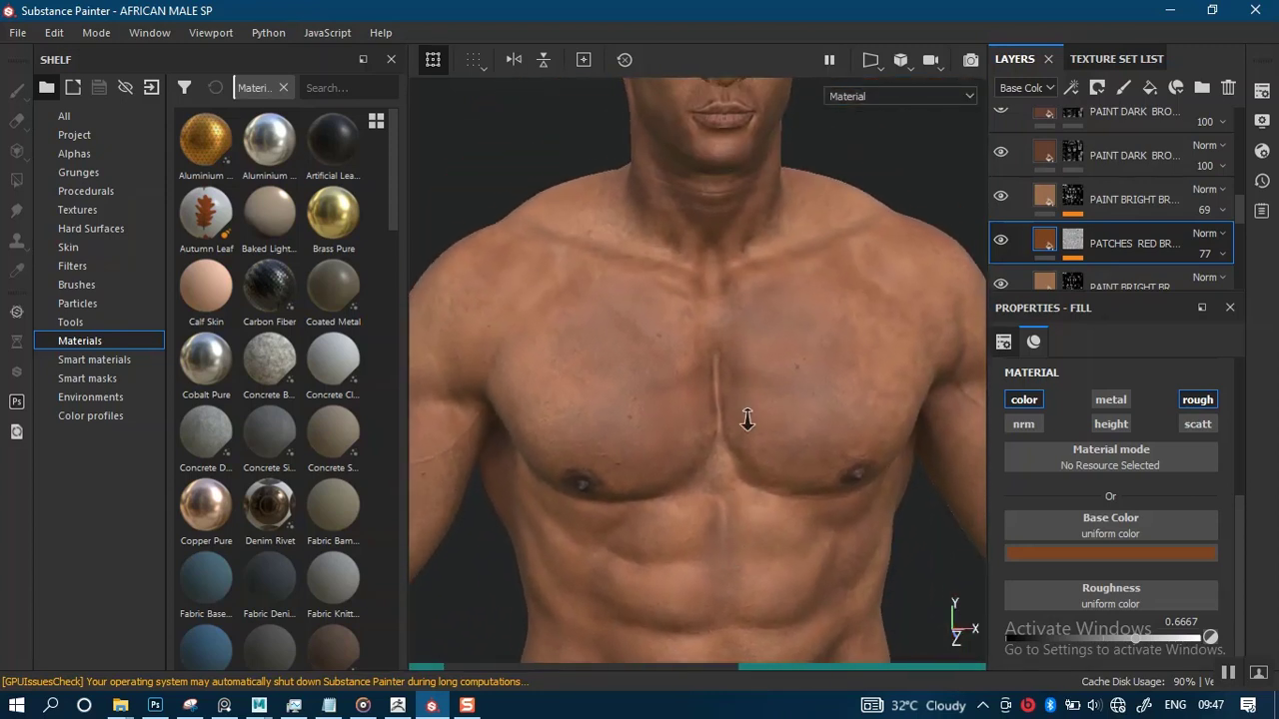
- Inspect the skin detail and shine on the chest, neck and face, close up and from the side and front
right_click_drag(748, 419, 756, 464, "alt")
middle_click_drag(740, 383, 759, 487, "alt")
right_click_drag(762, 416, 813, 550, "alt")
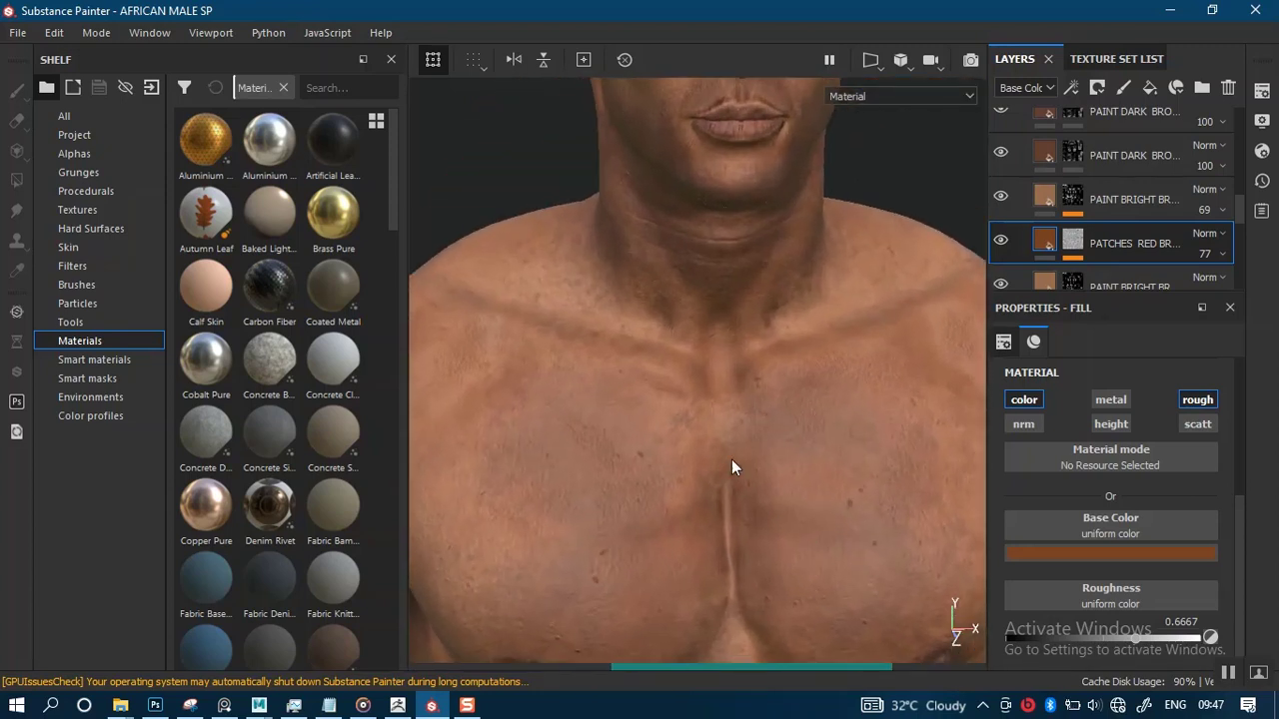
middle_click_drag(732, 459, 766, 513, "alt")
middle_click_drag(771, 443, 751, 544, "alt")
right_click_drag(779, 427, 837, 635, "alt")
mouse_move(768, 417)
left_mouse_down("alt")
mouse_move(853, 417)
mouse_move(781, 414)
left_mouse_up("alt")
middle_click_drag(779, 470, 769, 664, "alt")
right_click_drag(767, 437, 798, 523, "alt")
left_click_drag(717, 442, 796, 399, "alt")
mouse_move(796, 399)
right_mouse_down("alt")
mouse_move(852, 378)
mouse_move(777, 408)
mouse_move(820, 400)
right_mouse_up("alt")
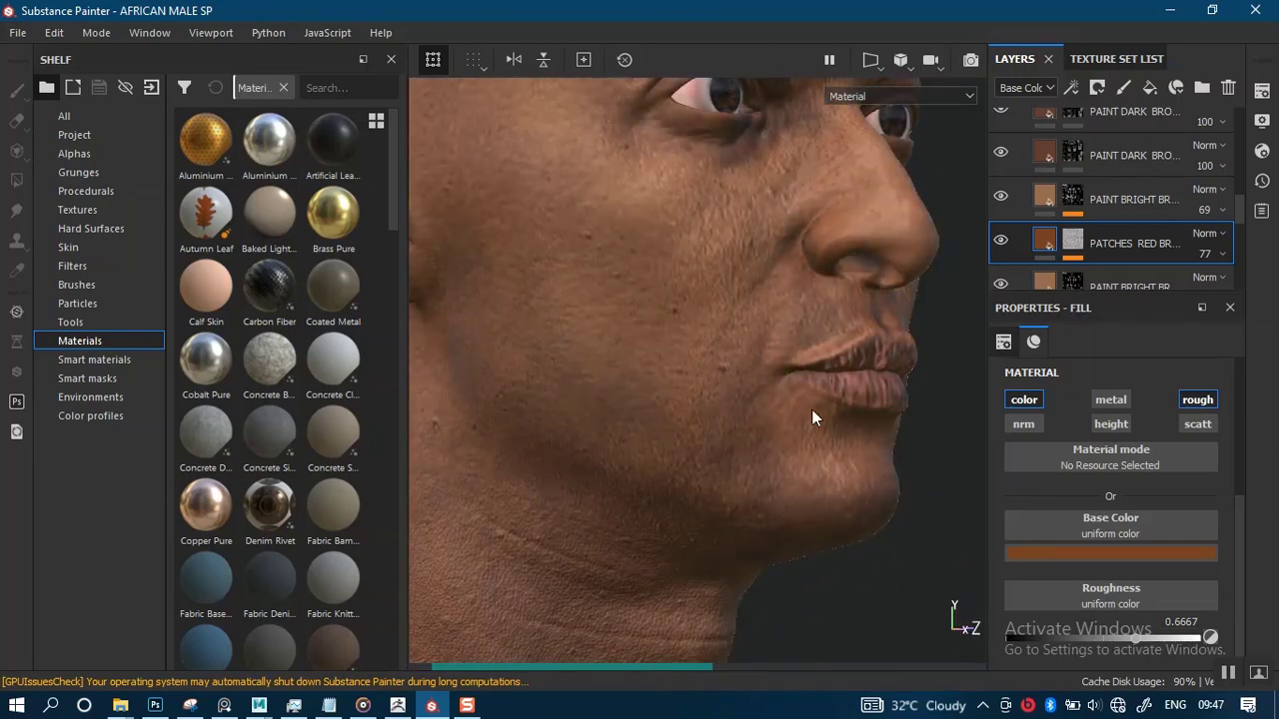
left_click_drag(765, 470, 721, 479, "alt")
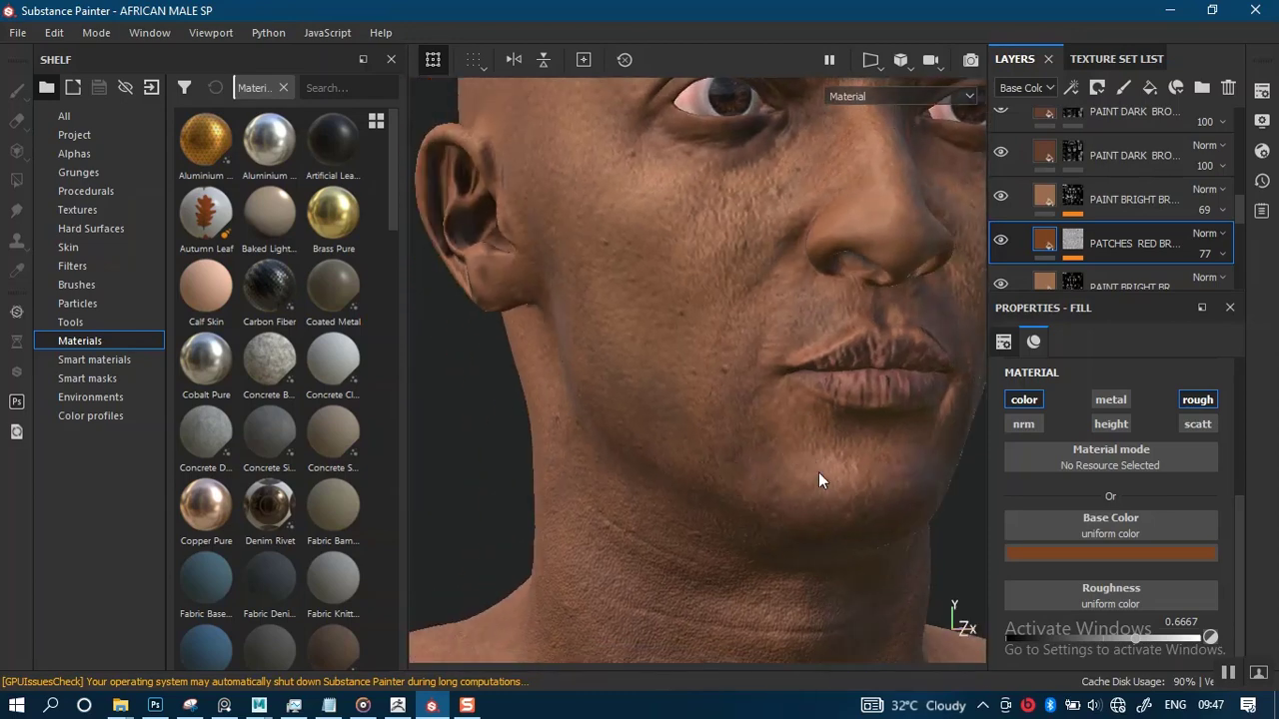
right_click_drag(818, 472, 787, 300, "alt")
mouse_move(747, 444)
left_mouse_down("alt")
mouse_move(765, 277)
mouse_move(796, 379)
mouse_move(748, 469)
mouse_move(779, 352)
mouse_move(719, 513)
mouse_move(736, 508)
mouse_move(748, 446)
left_mouse_up("alt")
mouse_move(824, 455)
left_mouse_down("alt")
mouse_move(625, 466)
mouse_move(810, 471)
left_mouse_up("alt")
right_click_drag(810, 471, 782, 460, "shift")
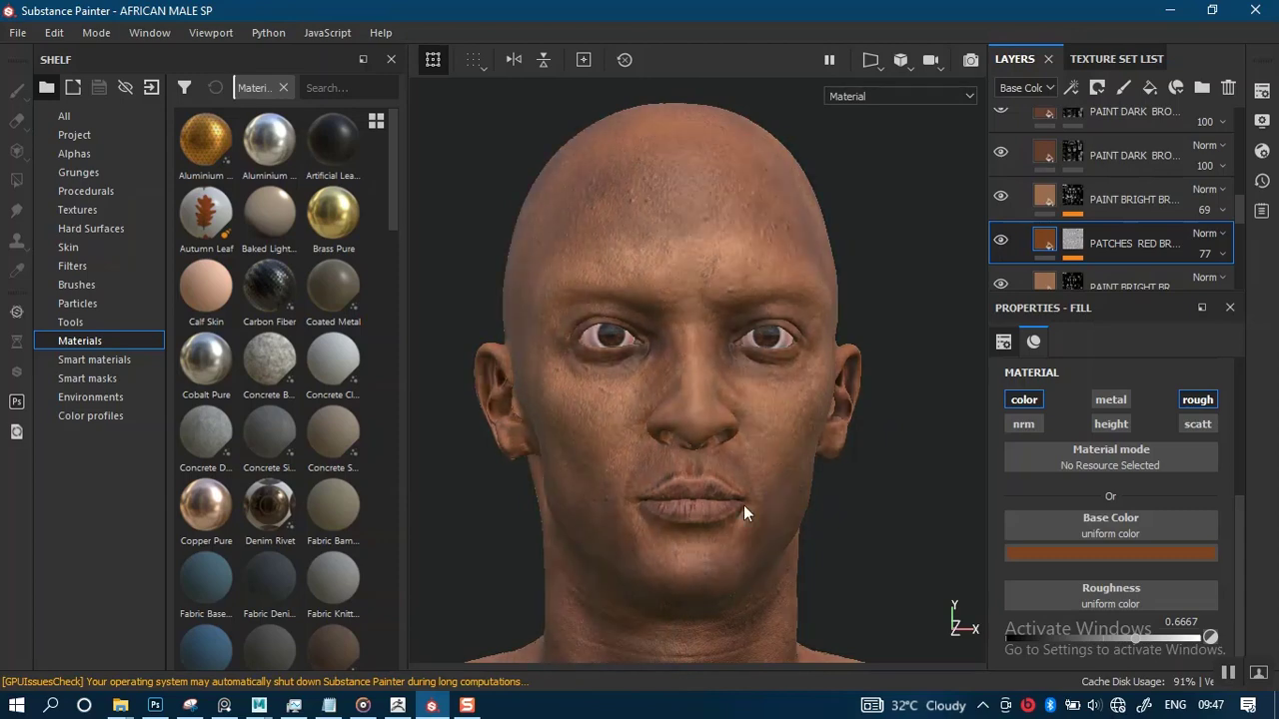
middle_click_drag(743, 505, 782, 339, "alt")
right_click_drag(782, 339, 752, 311, "alt")
left_click_drag(752, 312, 758, 370, "alt")
middle_click_drag(758, 370, 719, 435, "alt")
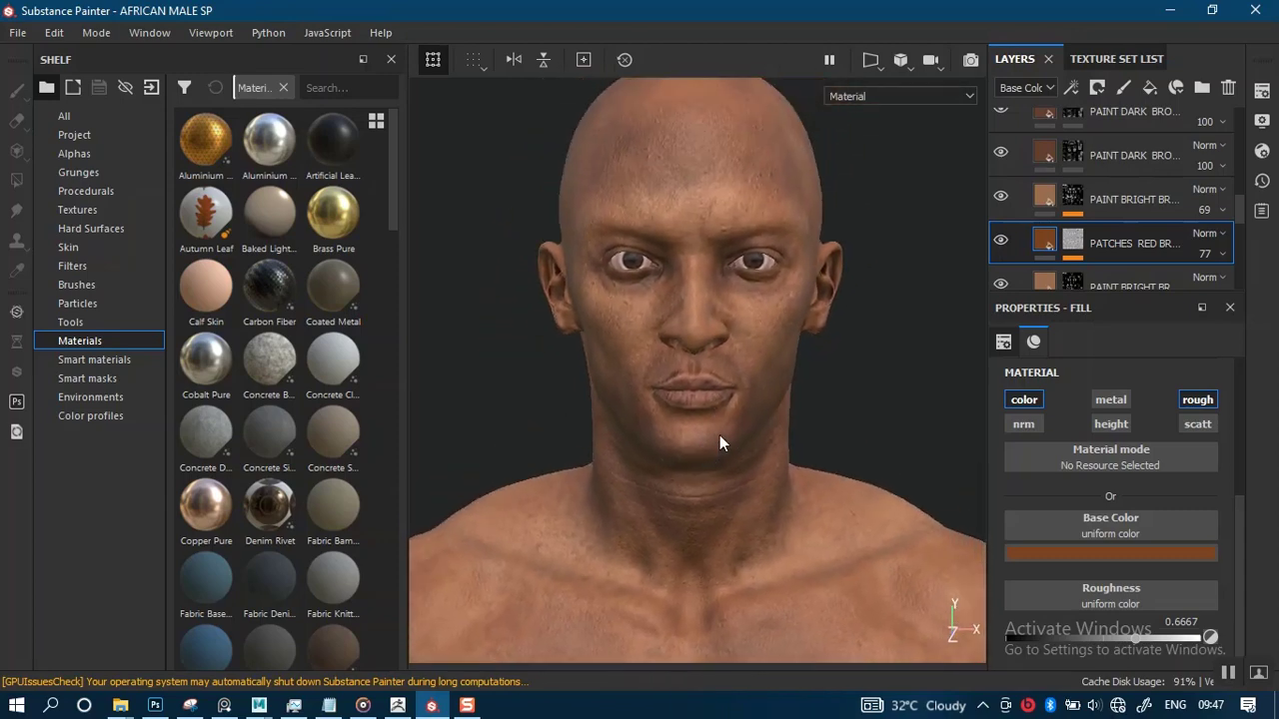
- Review the head and shoulders in the individual channel views, including Normal+Height+Mesh, Base Color, Roughness and Normal
key("c")
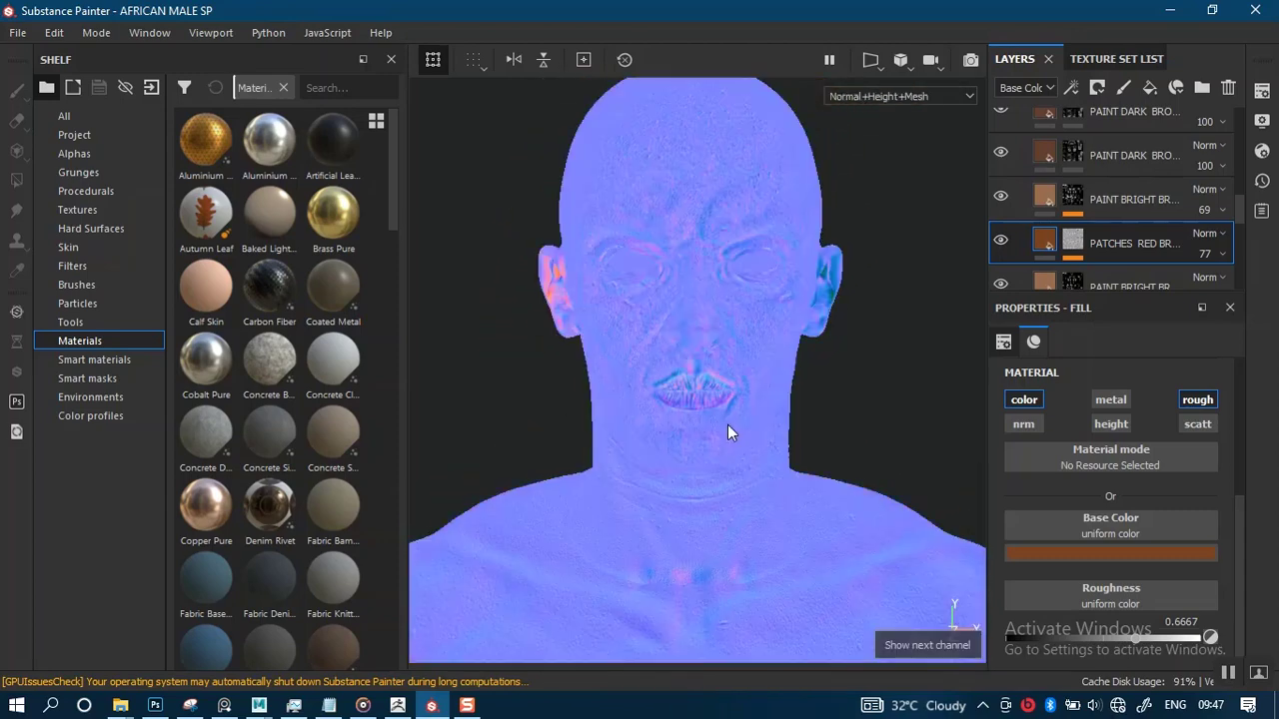
key("c")
key("c")
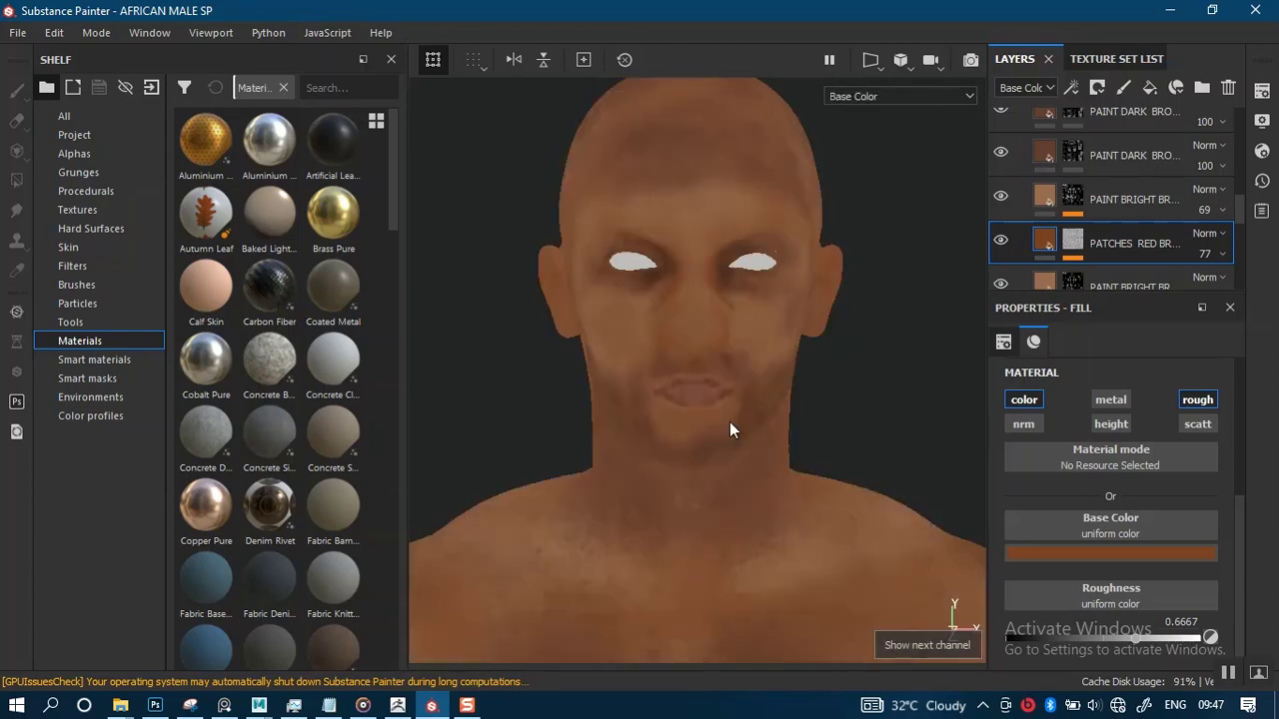
key("c")
key("c")
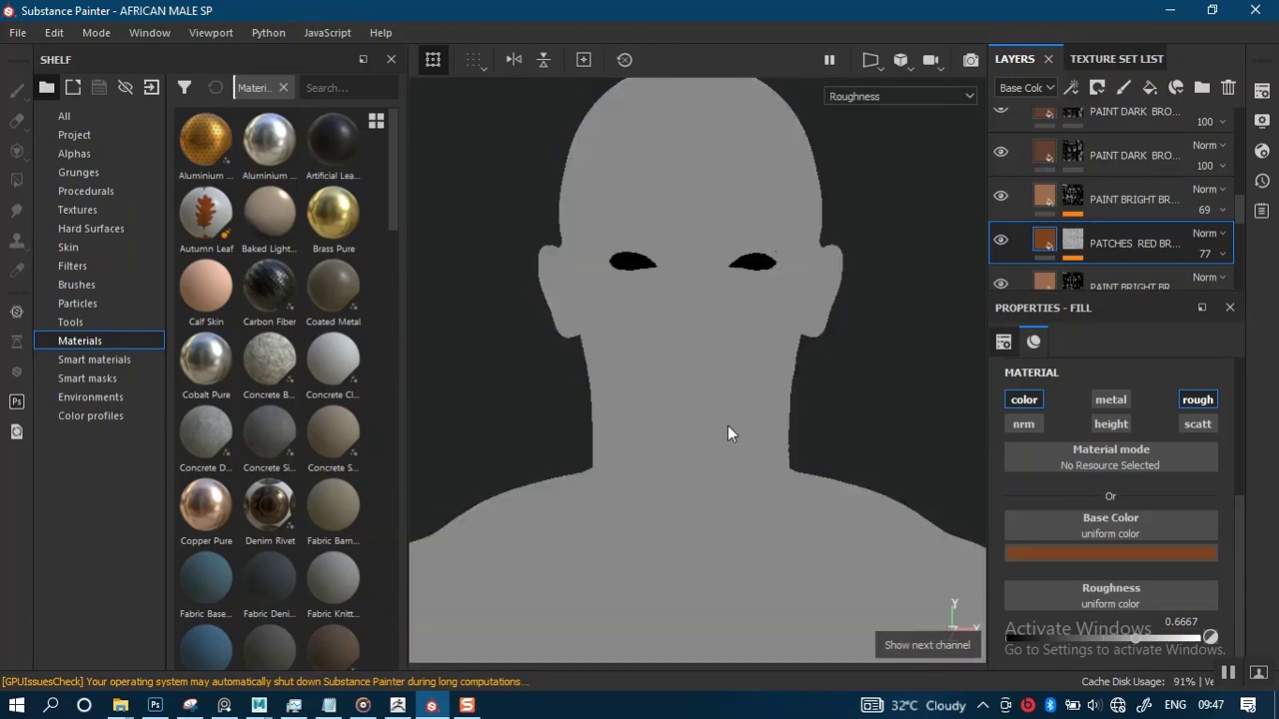
middle_click_drag(710, 514, 731, 409)
middle_click_drag(718, 481, 711, 514)
key("c")
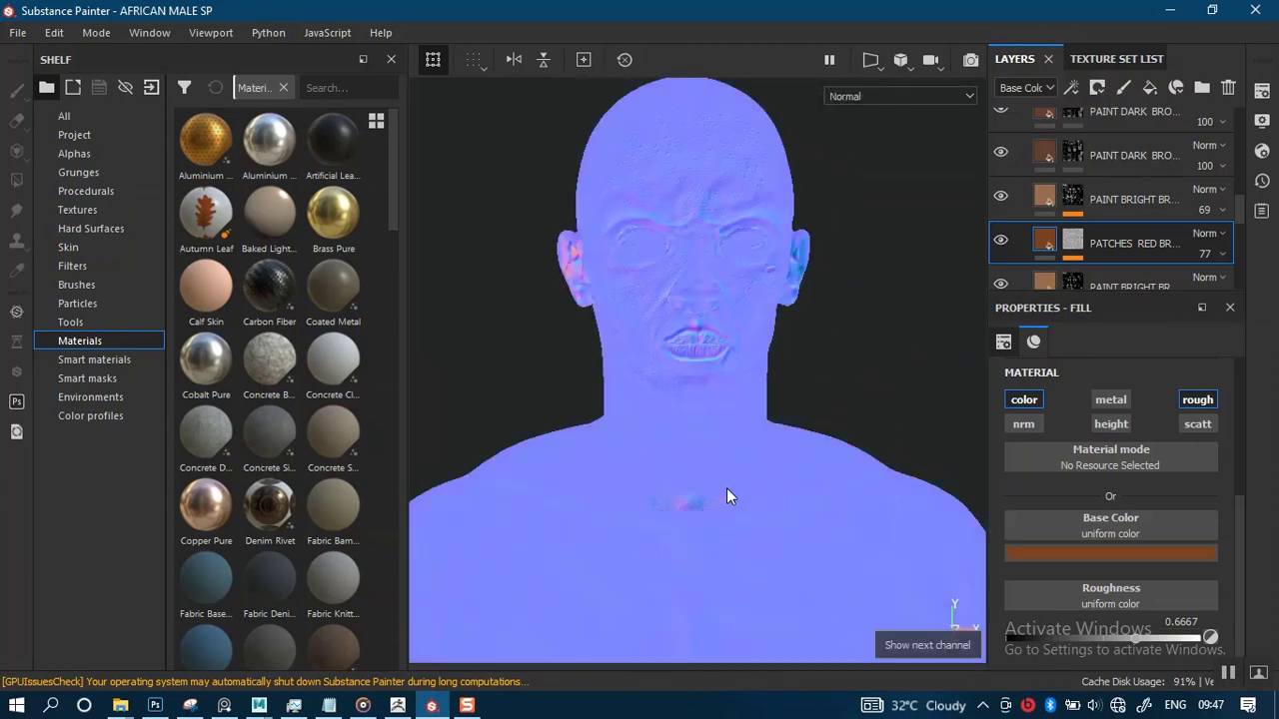
key("c")
key("c")
key("c")
key("c")
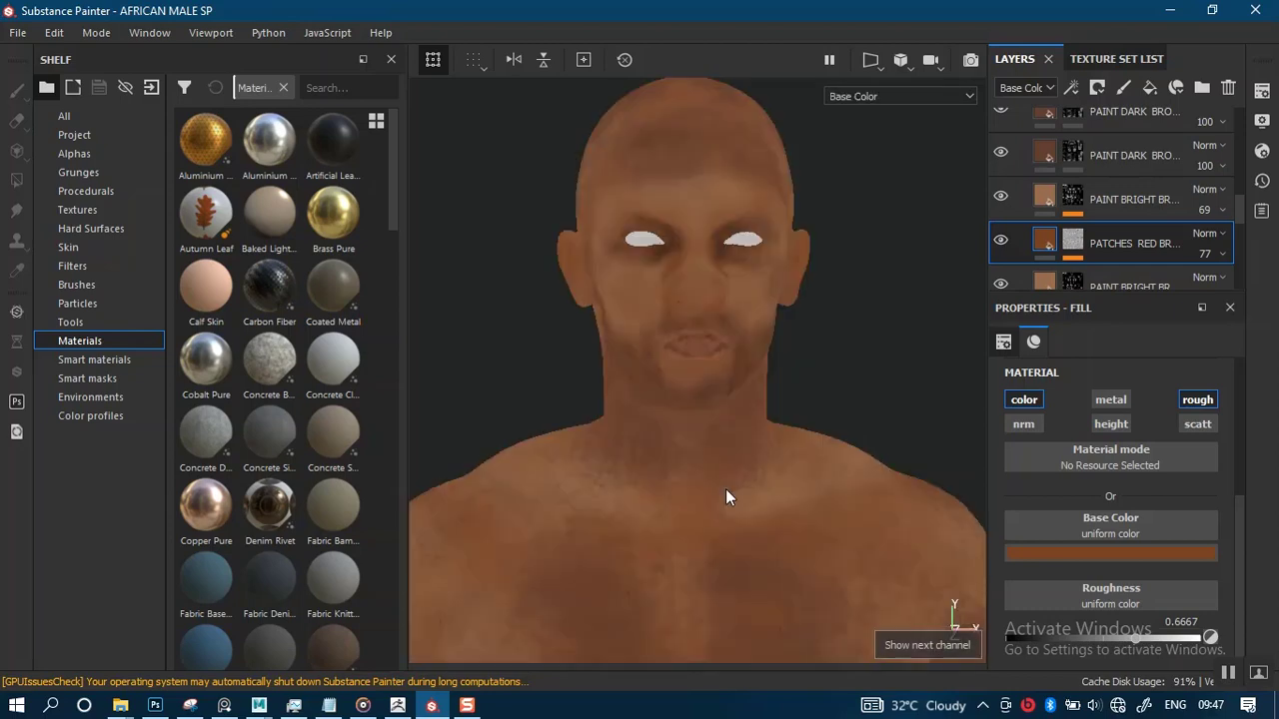
- Inspect the head, shoulders and chest in the Roughness channel view
key("c")
key("c")
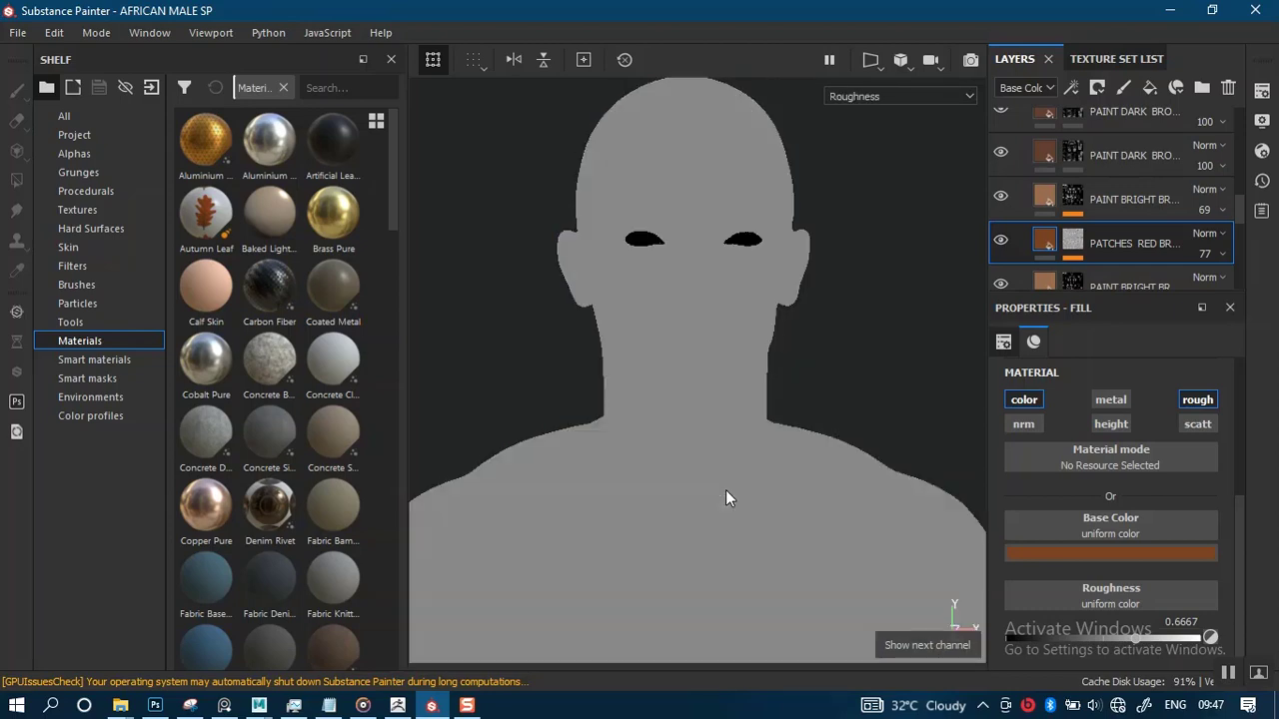
middle_click_drag(710, 555, 739, 262, "alt")
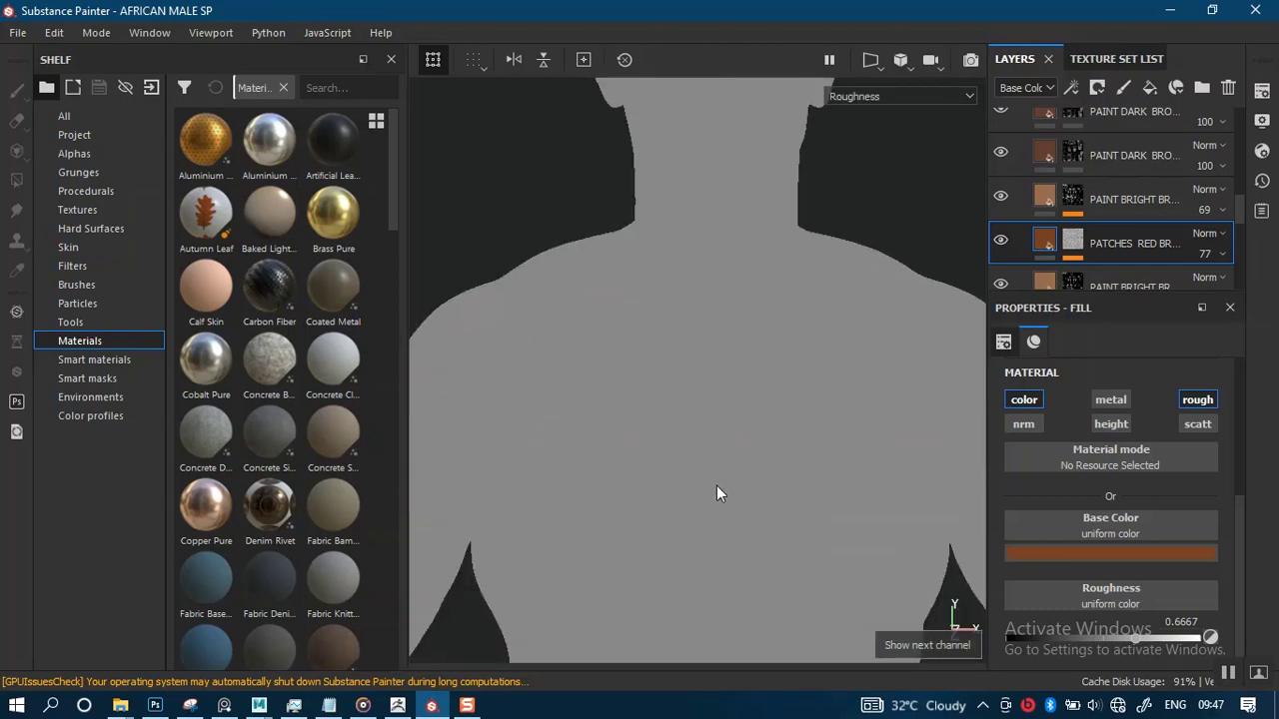
left_click_drag(716, 487, 762, 420, "alt")
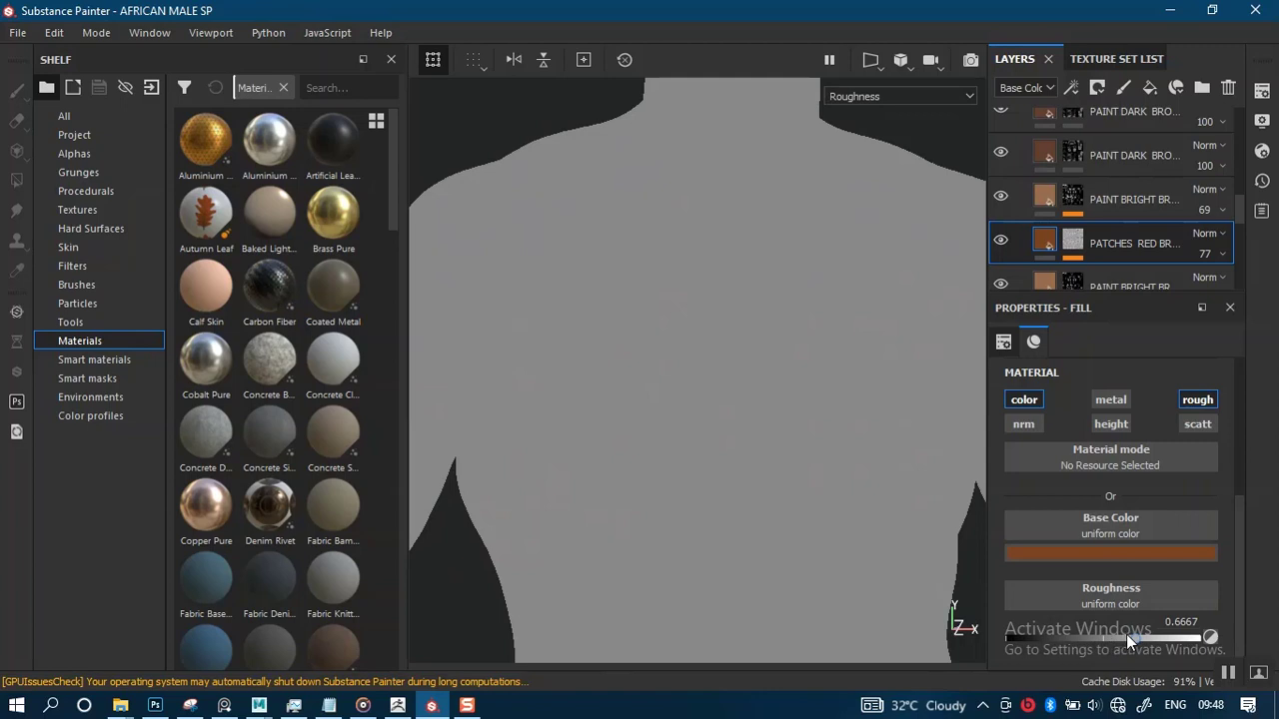
- Try a roughness of 0 on the PATCHES RED BR... fill layer with opacity 77 and check the torso in the Roughness view
left_click_drag(1126, 634, 991, 634)
middle_click_drag(719, 556, 751, 462)
right_click_drag(753, 447, 700, 449, "alt")
middle_click_drag(720, 507, 725, 414, "alt")
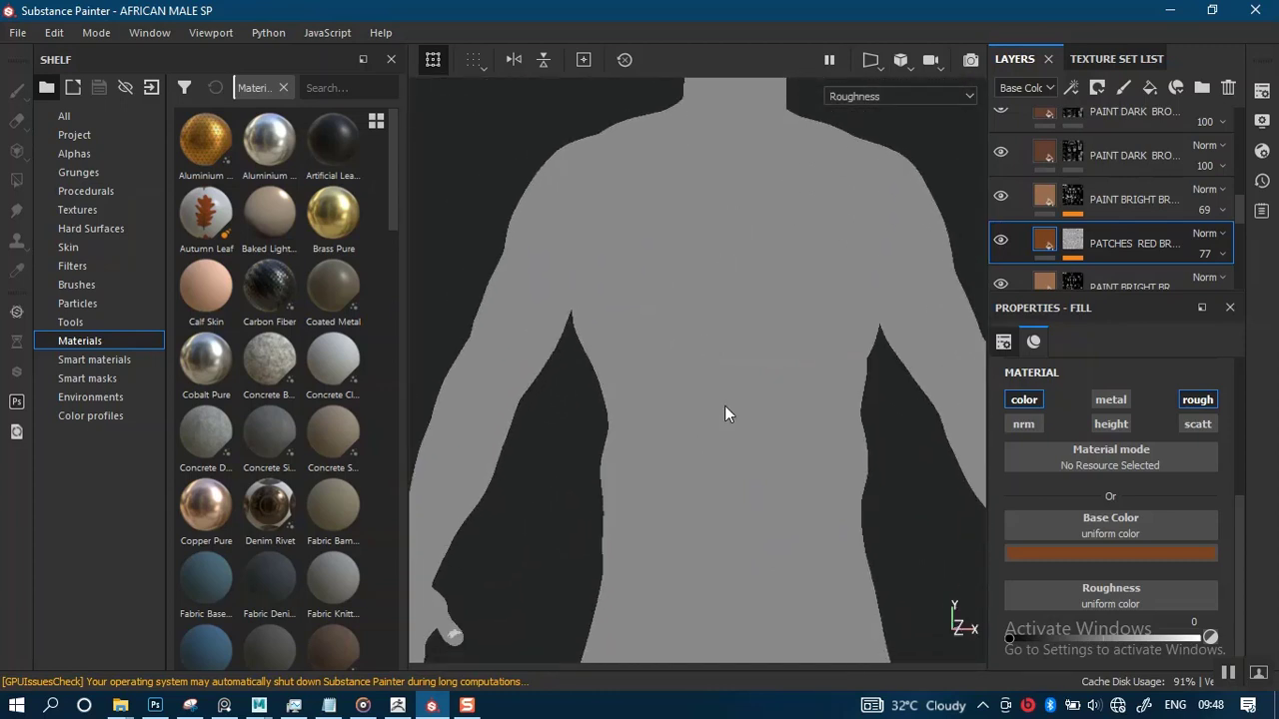
left_click_drag(725, 413, 730, 446, "alt")
middle_click_drag(719, 470, 692, 401, "alt")
left_click_drag(702, 424, 710, 428, "alt")
- Undo the last roughness change on the PATCHES RED BR... fill layer and recheck the head and torso
key("ctrl")
key("ctrl+z")
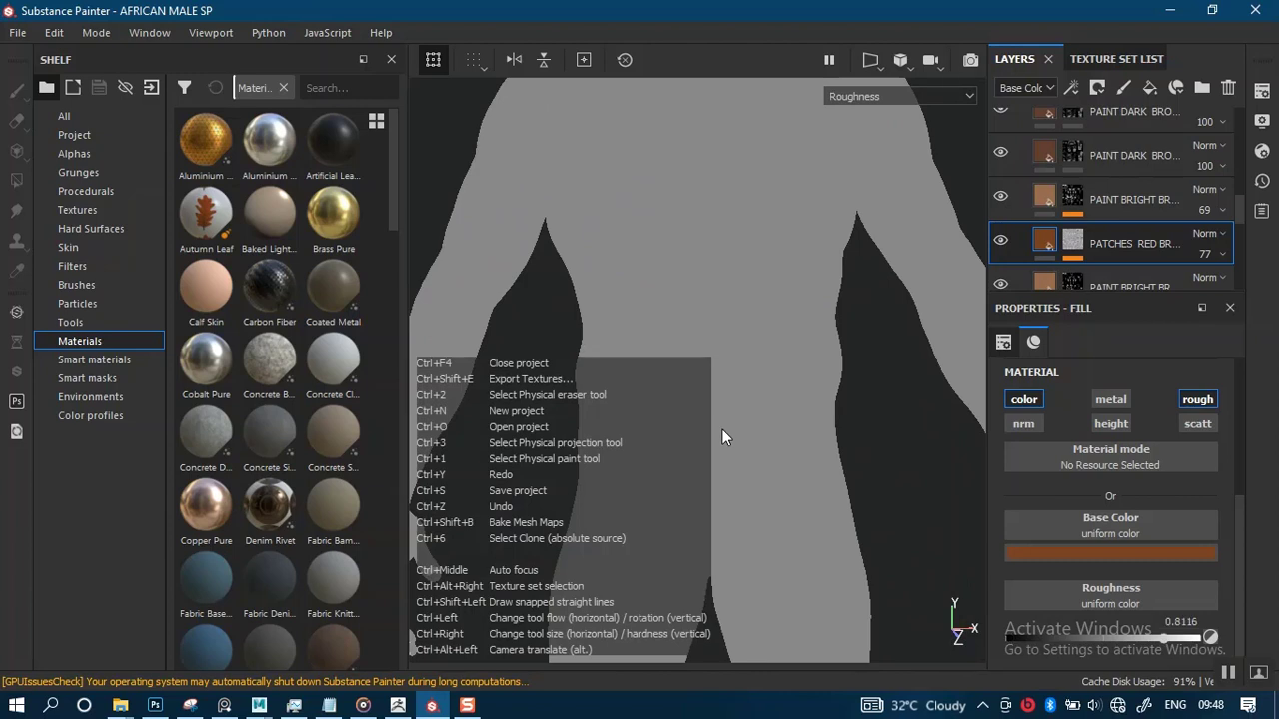
middle_click_drag(726, 398, 735, 532, "alt")
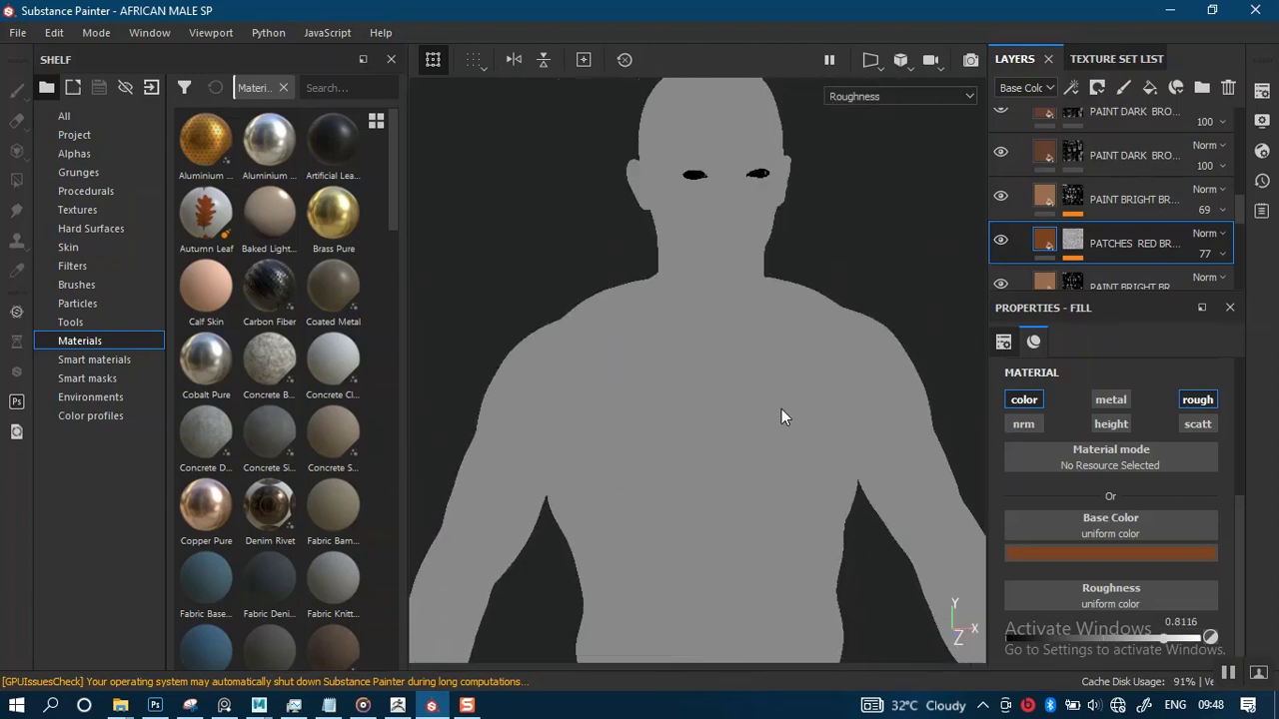
left_click_drag(781, 409, 842, 390, "alt+shift")
- Collapse the Folder 1 layer group and rename it DARK SKIN PAINT
left_click_drag(1240, 211, 1236, 125)
left_click(1018, 134)
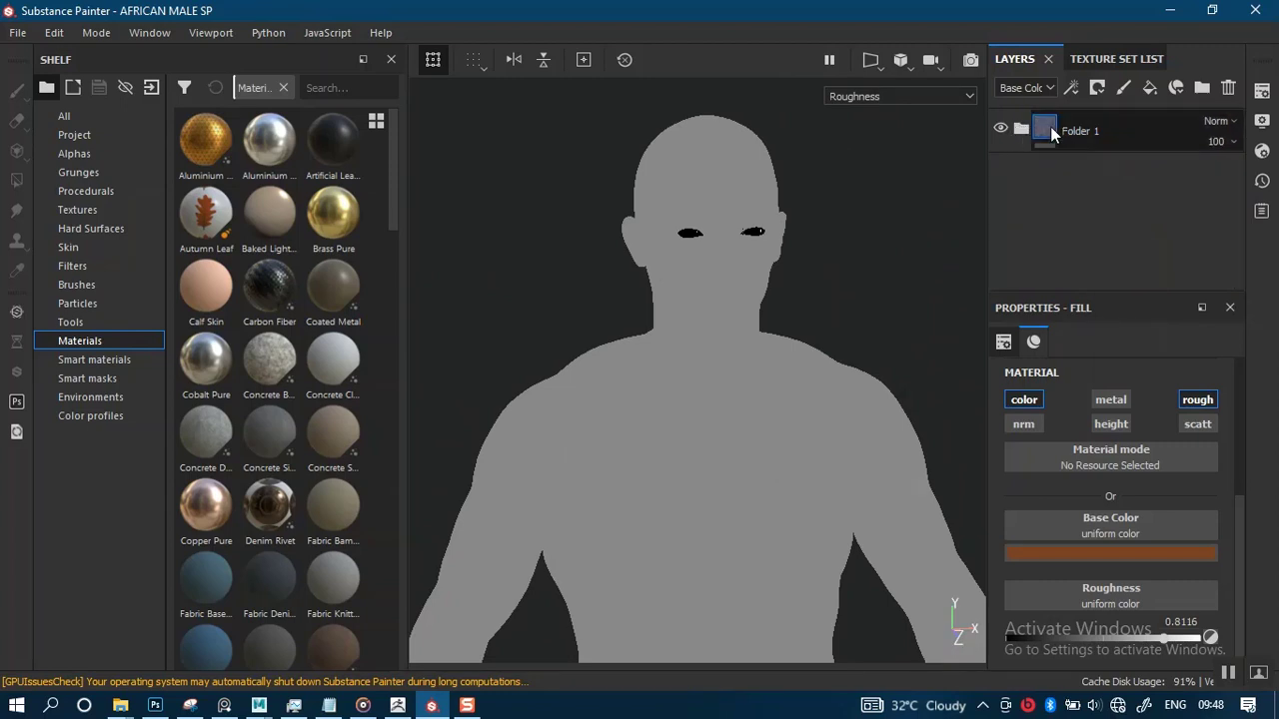
left_click(1120, 134)
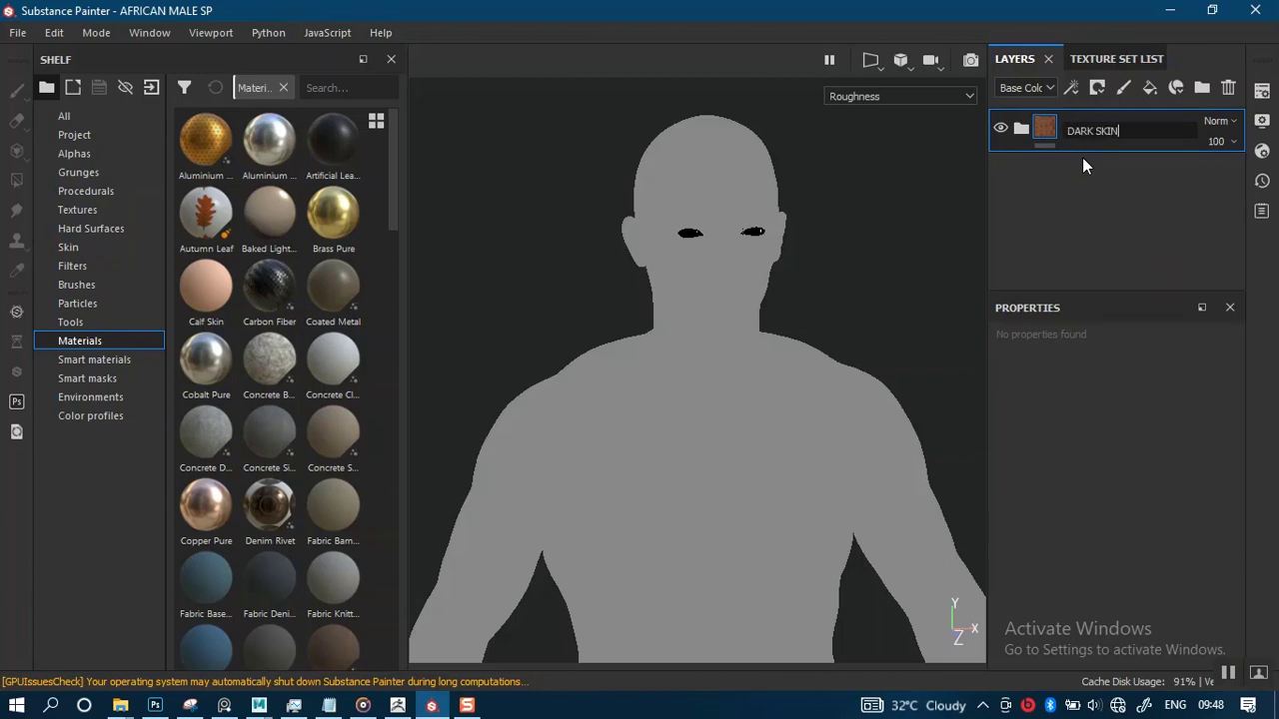
type("PAINT")
key("Return")
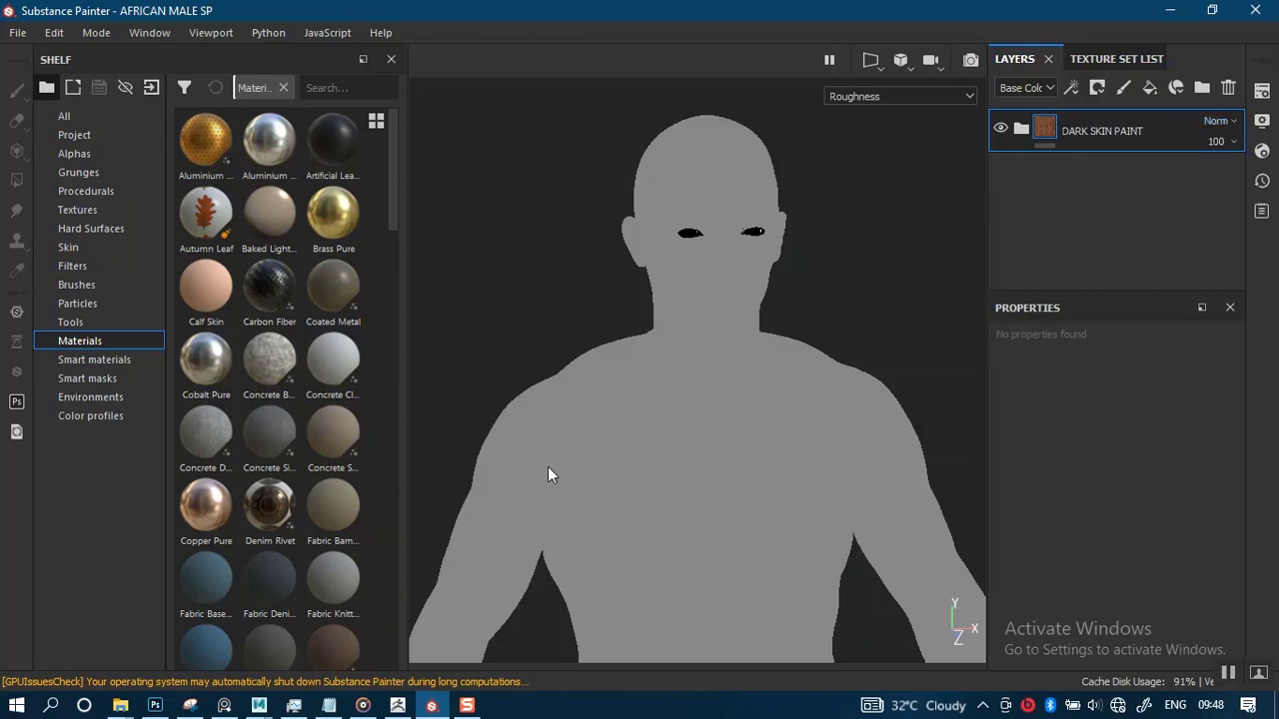
- Review the character's baked mesh maps, including Curvature, Thickness, Normal, World space normal and Ambient occlusion
key("b")
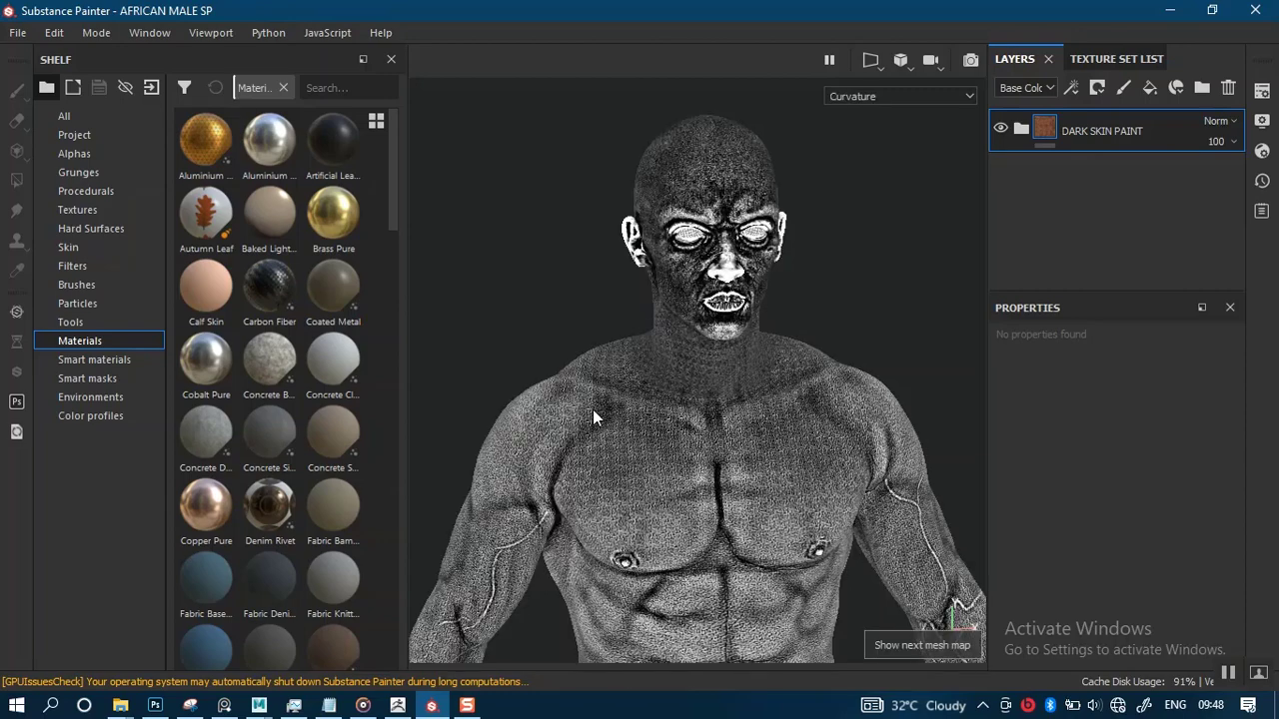
key("b")
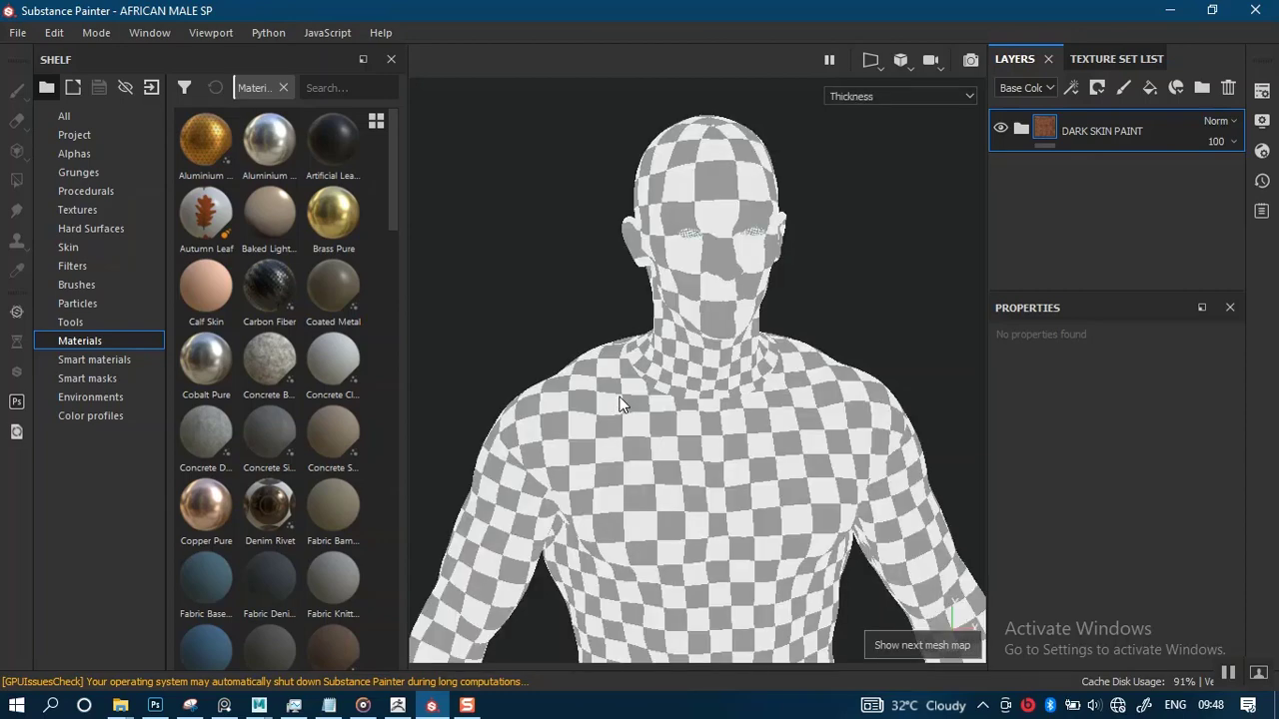
key("b")
key("b")
key("b")
key("b")
key("b")
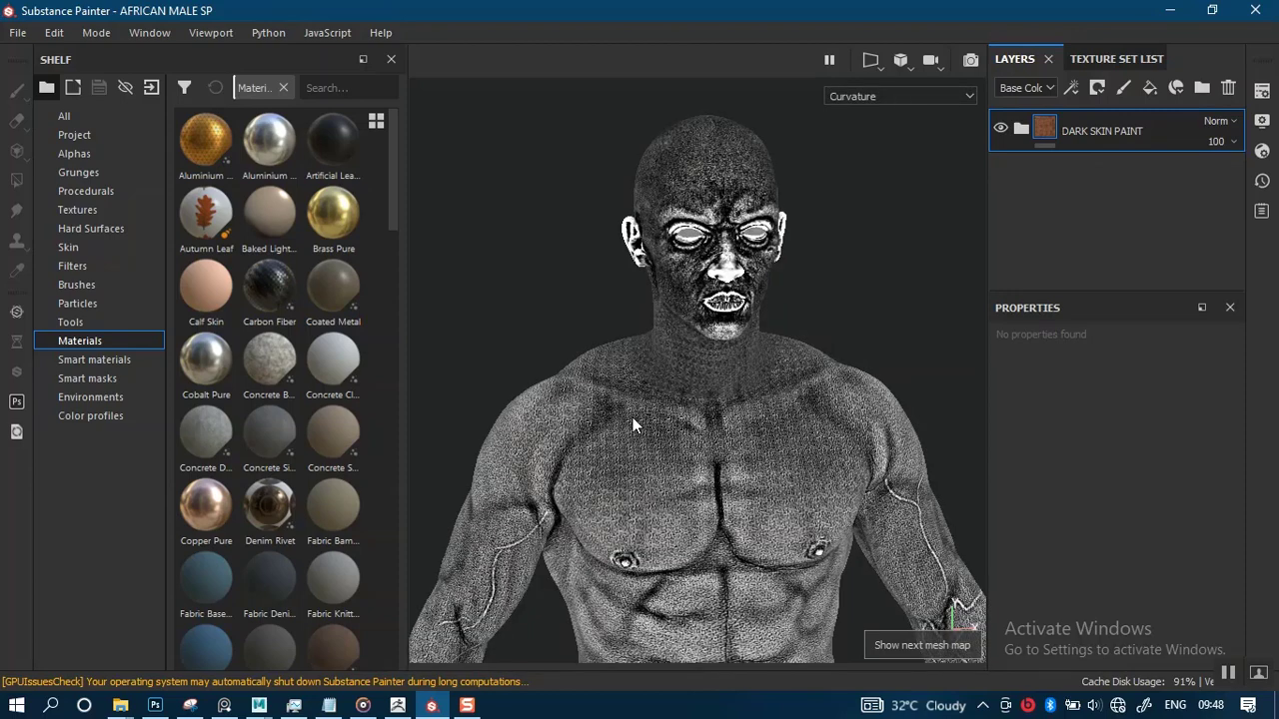
key("b")
key("b")
key("b")
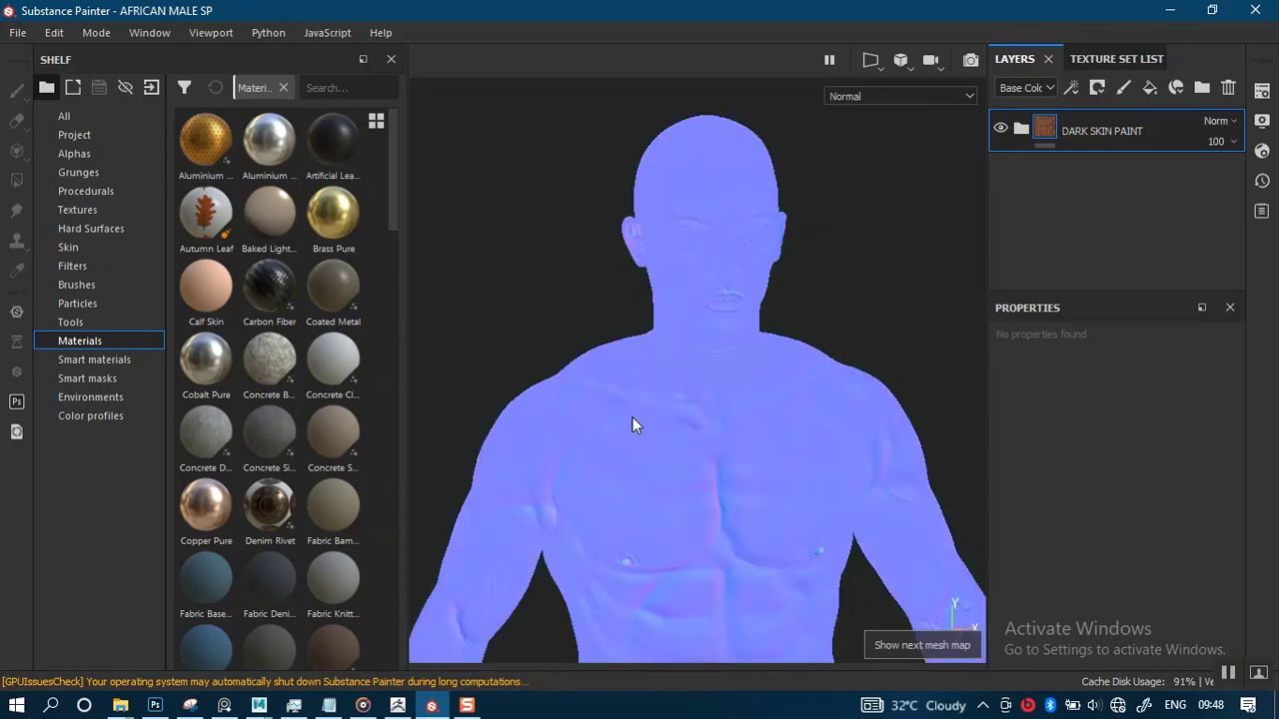
key("b")
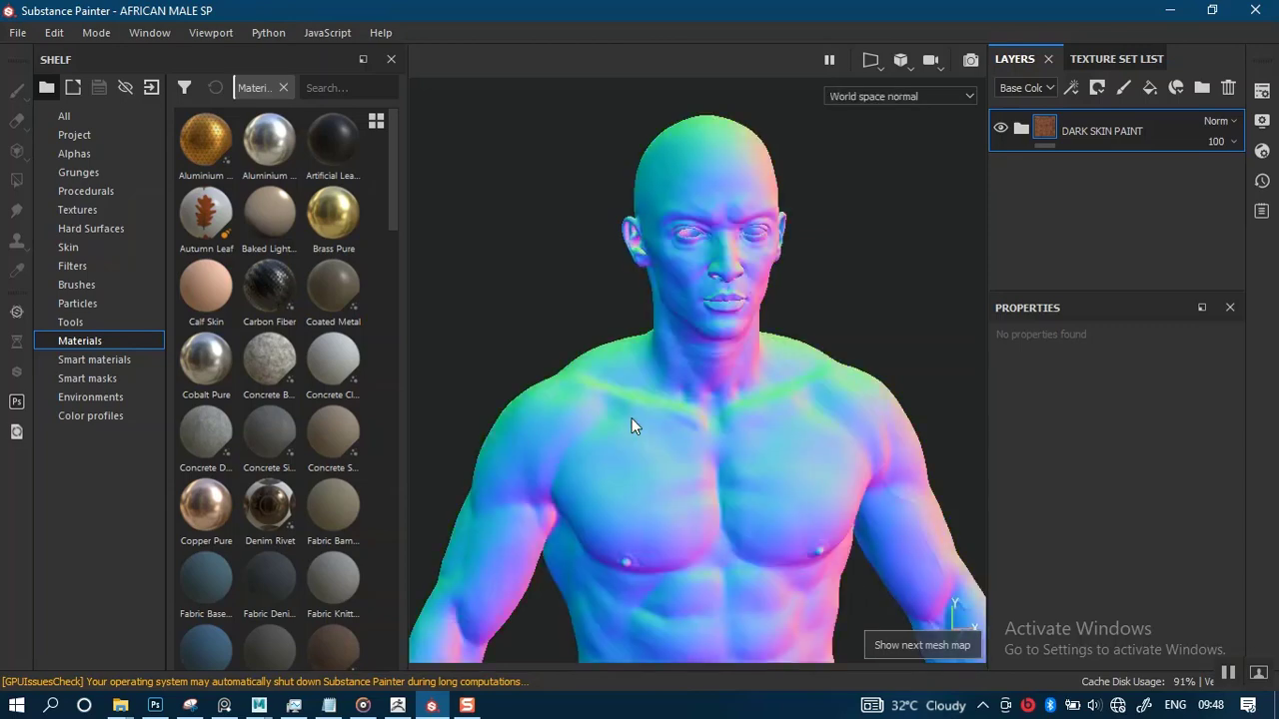
key("b")
key("b")
key("b")
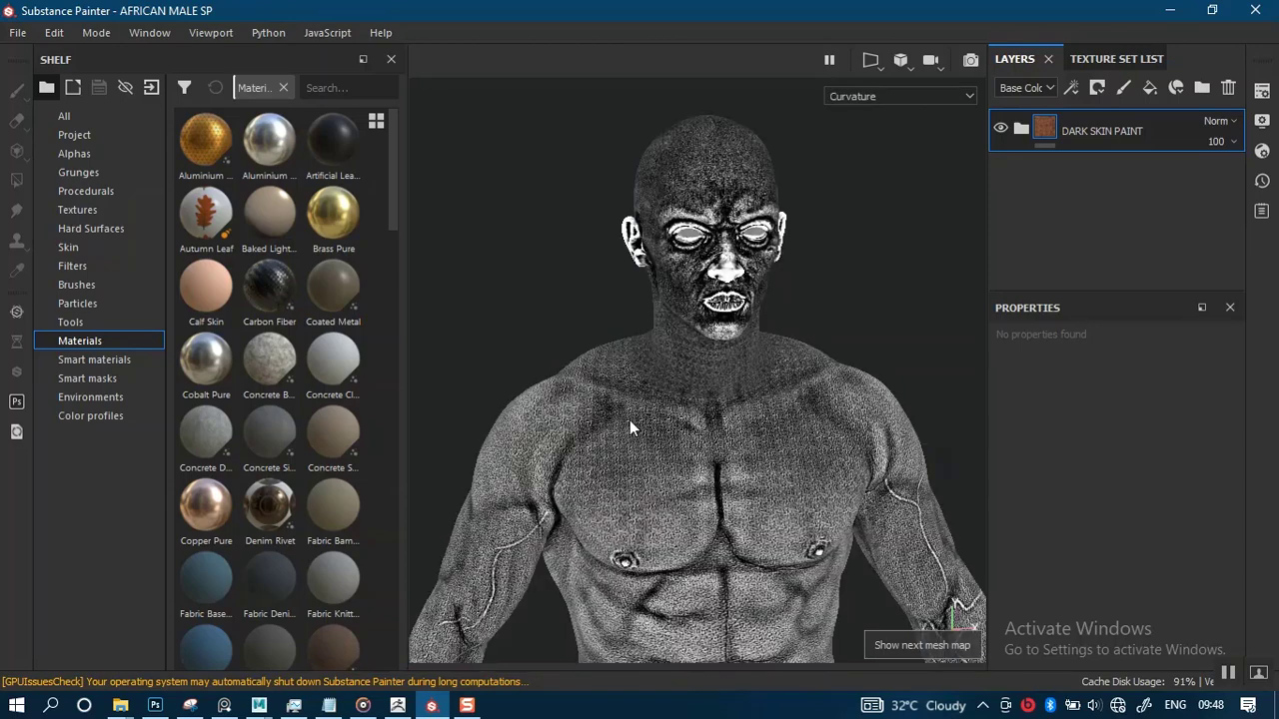
key("b")
key("b")
key("b")
key("b")
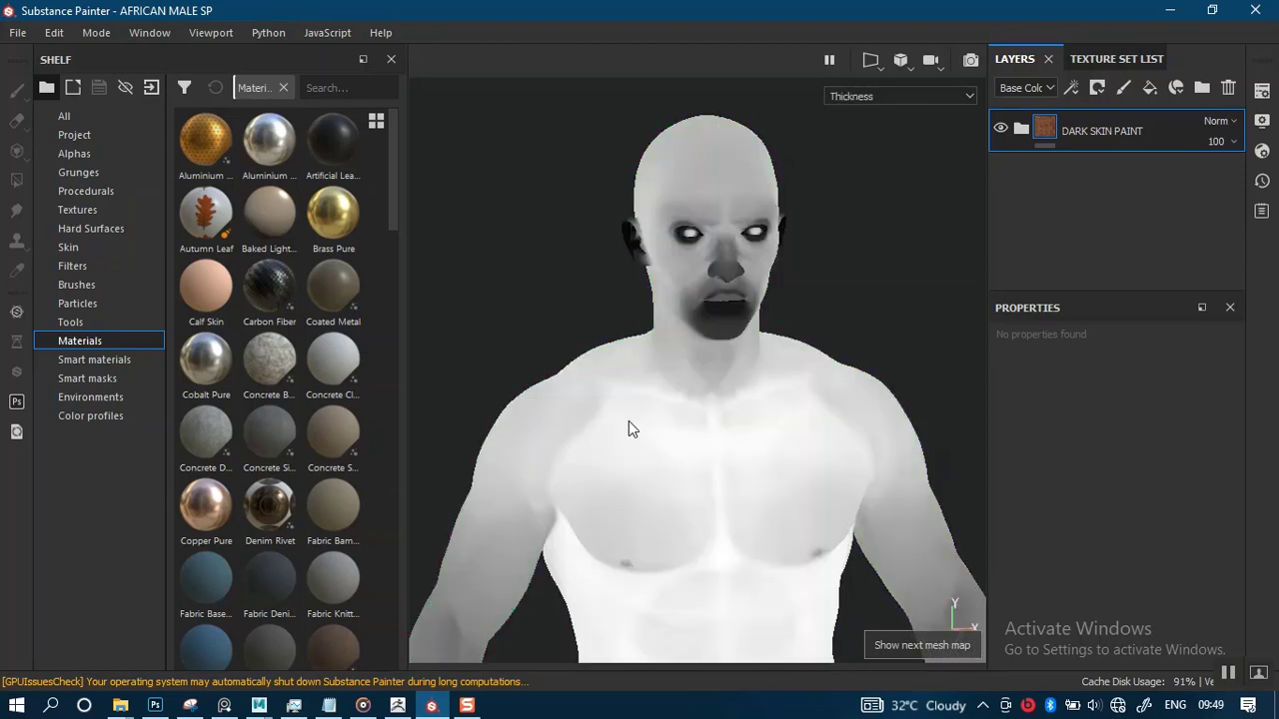
key("b")
key("b")
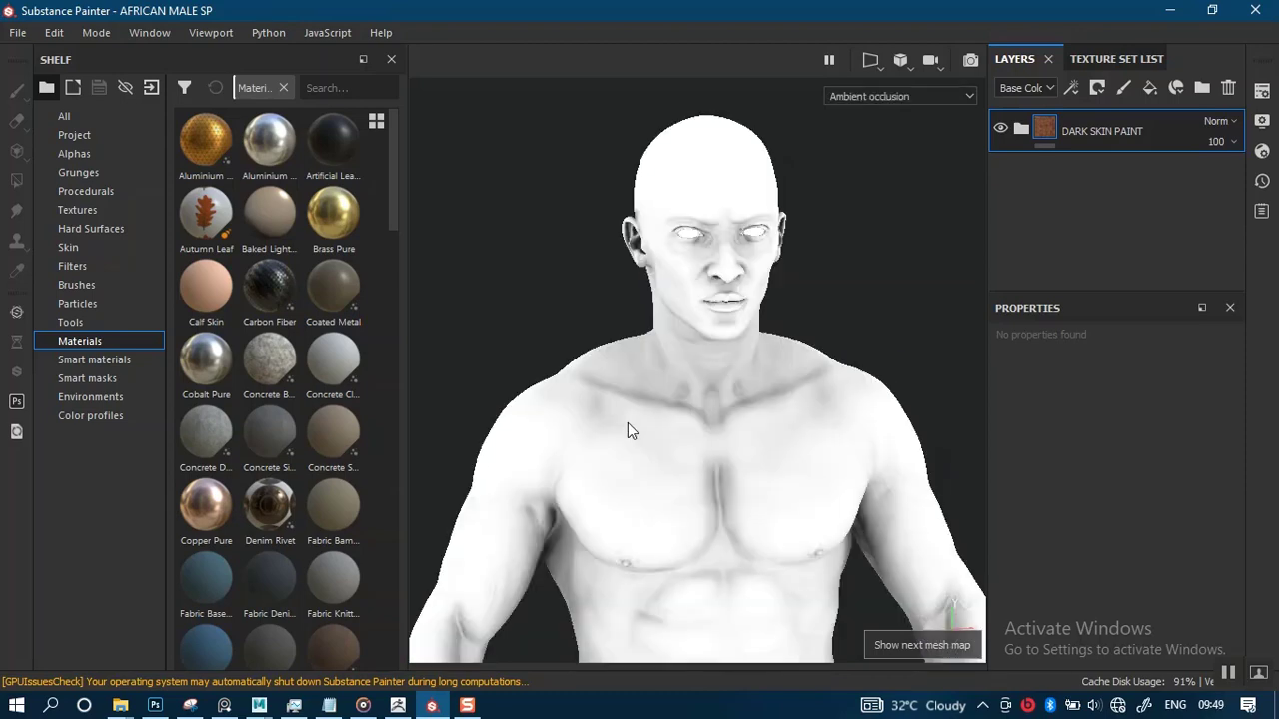
- Inspect the Ambient occlusion map on the torso, hips and legs from the front and back
middle_click_drag(608, 535, 603, 356, "alt")
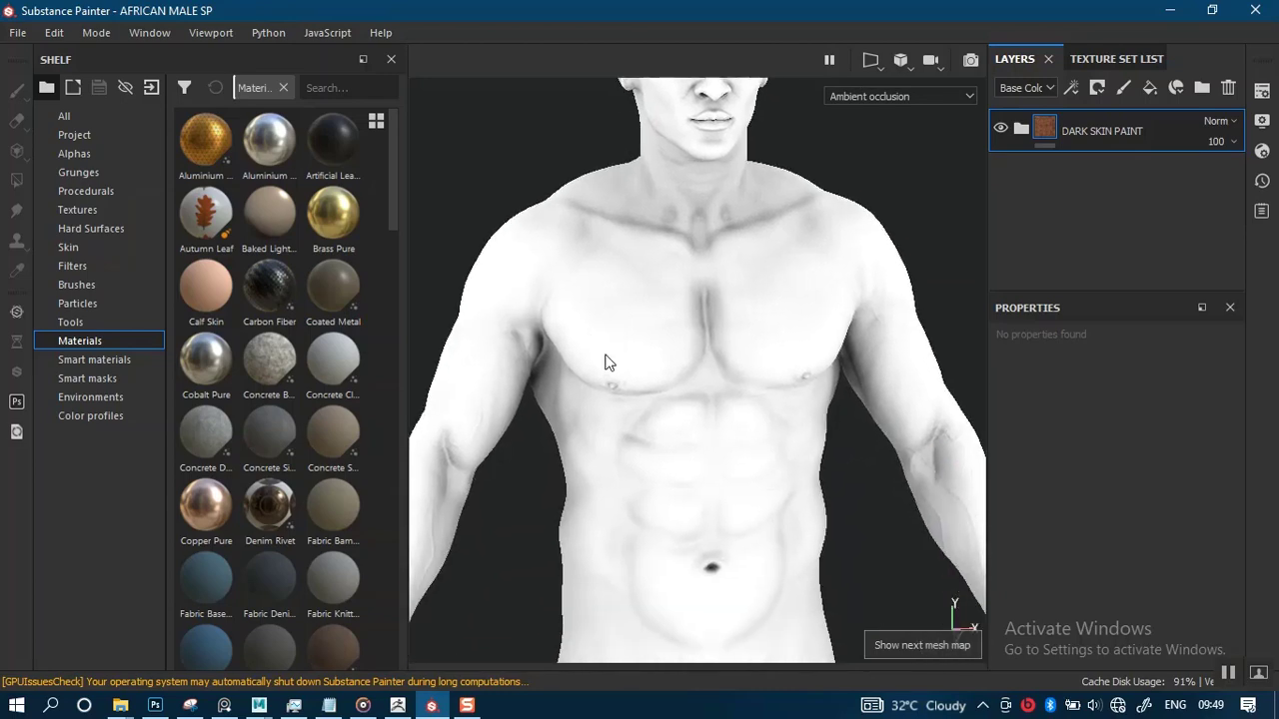
middle_click_drag(611, 449, 658, 346, "alt")
left_click_drag(658, 346, 779, 400, "alt")
mouse_move(779, 399)
middle_mouse_down("alt")
mouse_move(794, 375)
mouse_move(781, 410)
middle_mouse_up("alt")
left_click_drag(782, 410, 693, 499, "alt")
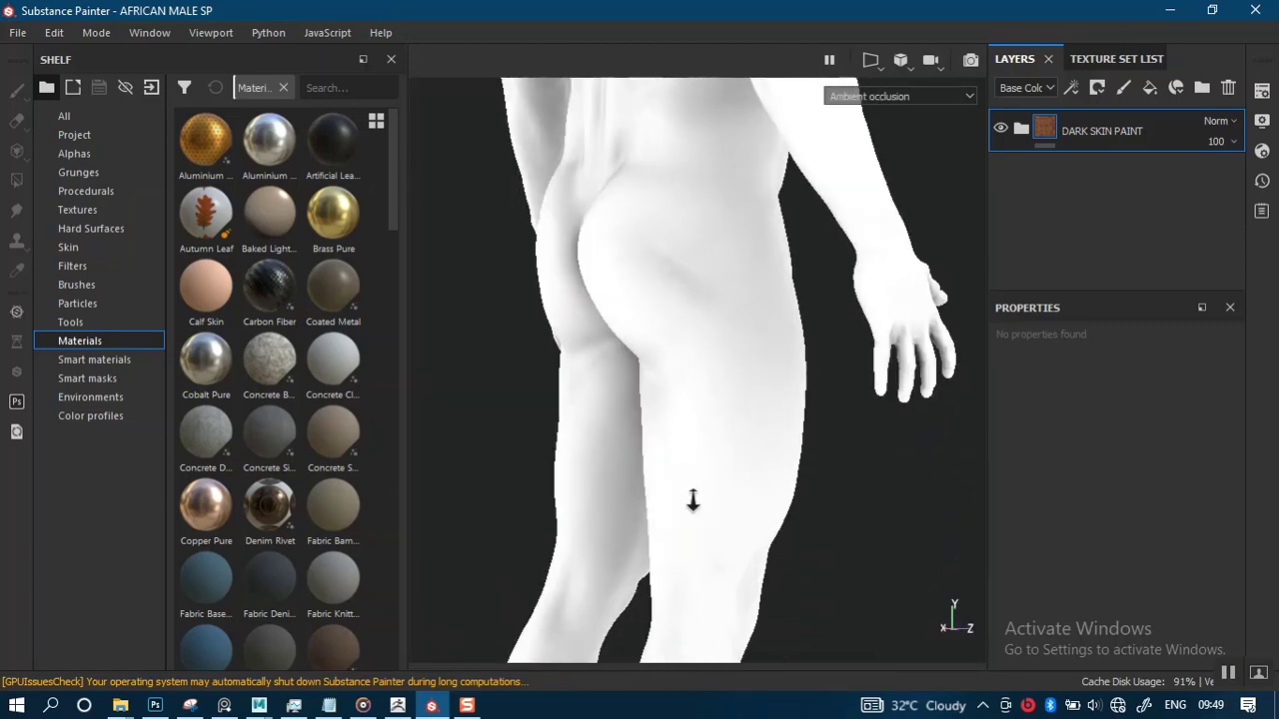
right_click_drag(693, 500, 725, 354, "alt")
left_click_drag(726, 354, 732, 392, "alt")
middle_click_drag(732, 392, 713, 474, "alt")
left_click_drag(713, 475, 650, 413, "alt")
middle_click_drag(650, 414, 759, 423, "alt")
right_click_drag(759, 422, 711, 462, "alt")
left_click_drag(711, 461, 696, 422, "alt")
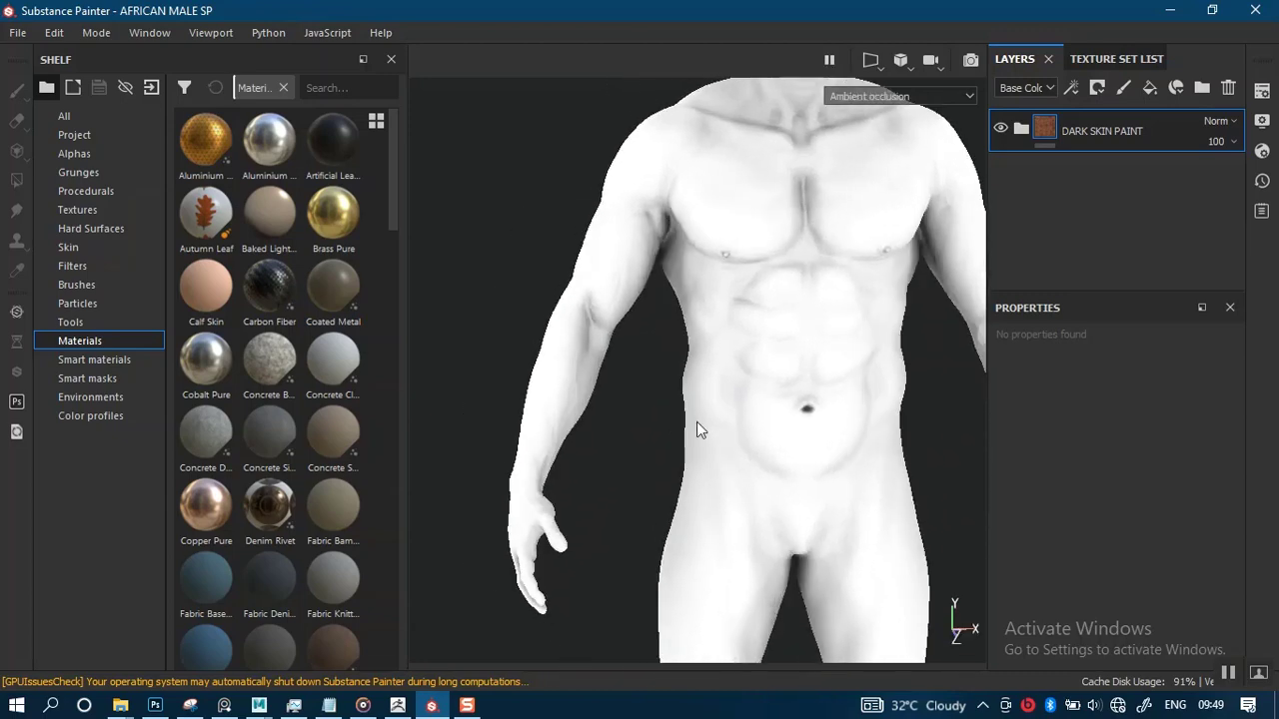
- Inspect the Ambient occlusion map on the face, neck, shoulders and chest
middle_click_drag(696, 421, 671, 503, "alt")
right_click_drag(671, 503, 722, 569, "alt")
left_click_drag(722, 568, 702, 373, "alt")
middle_click_drag(702, 374, 705, 480, "alt")
right_click_drag(705, 481, 694, 400, "alt")
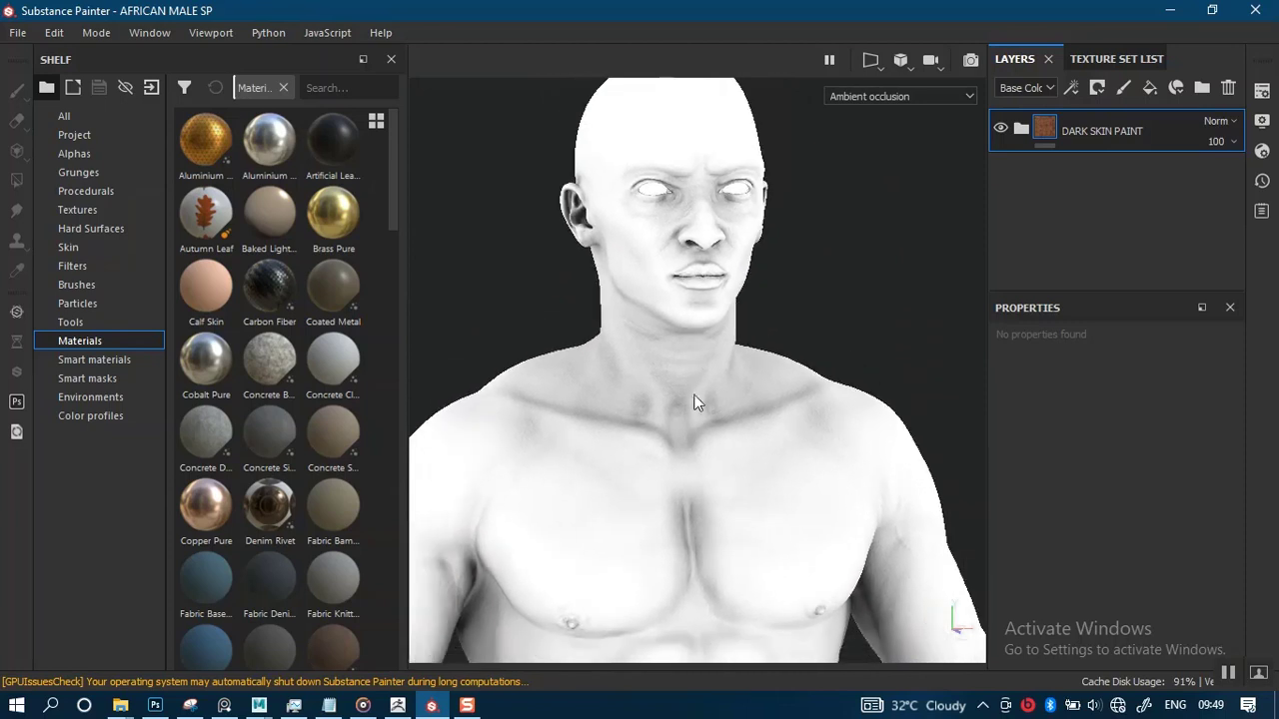
left_click_drag(727, 426, 688, 424, "alt")
right_click_drag(688, 423, 705, 368, "alt")
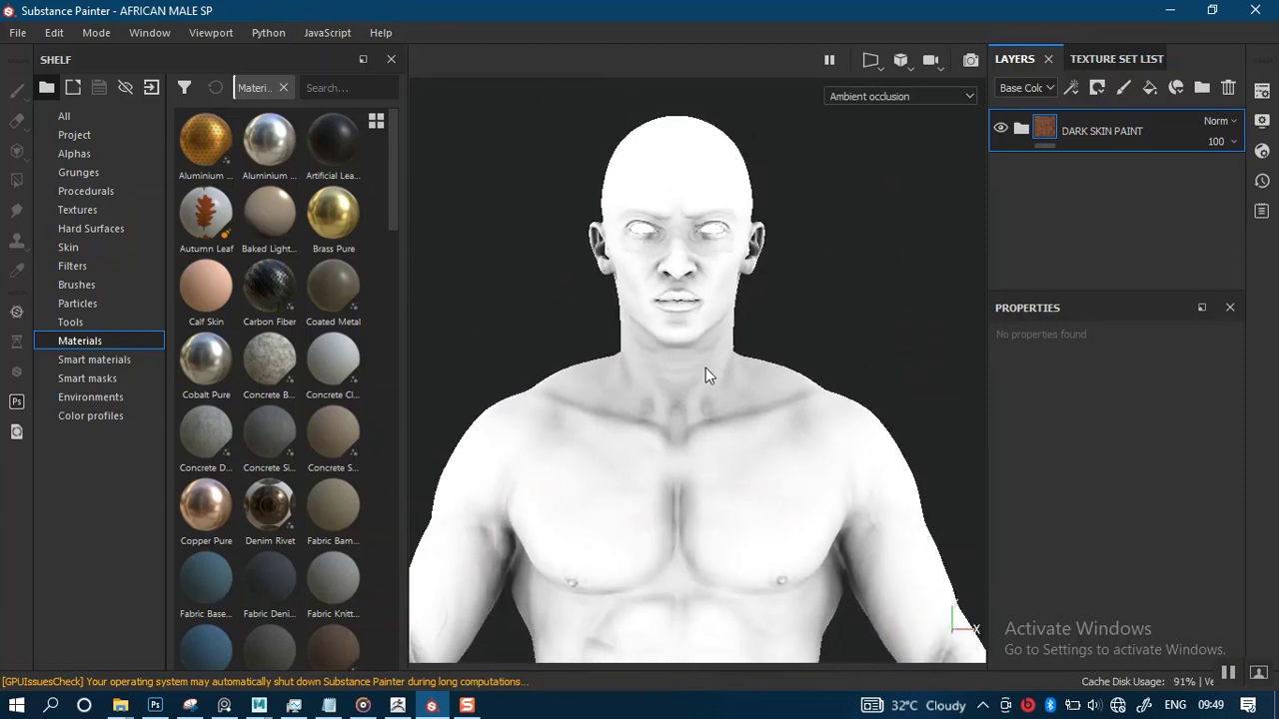
middle_click_drag(744, 466, 753, 354, "alt")
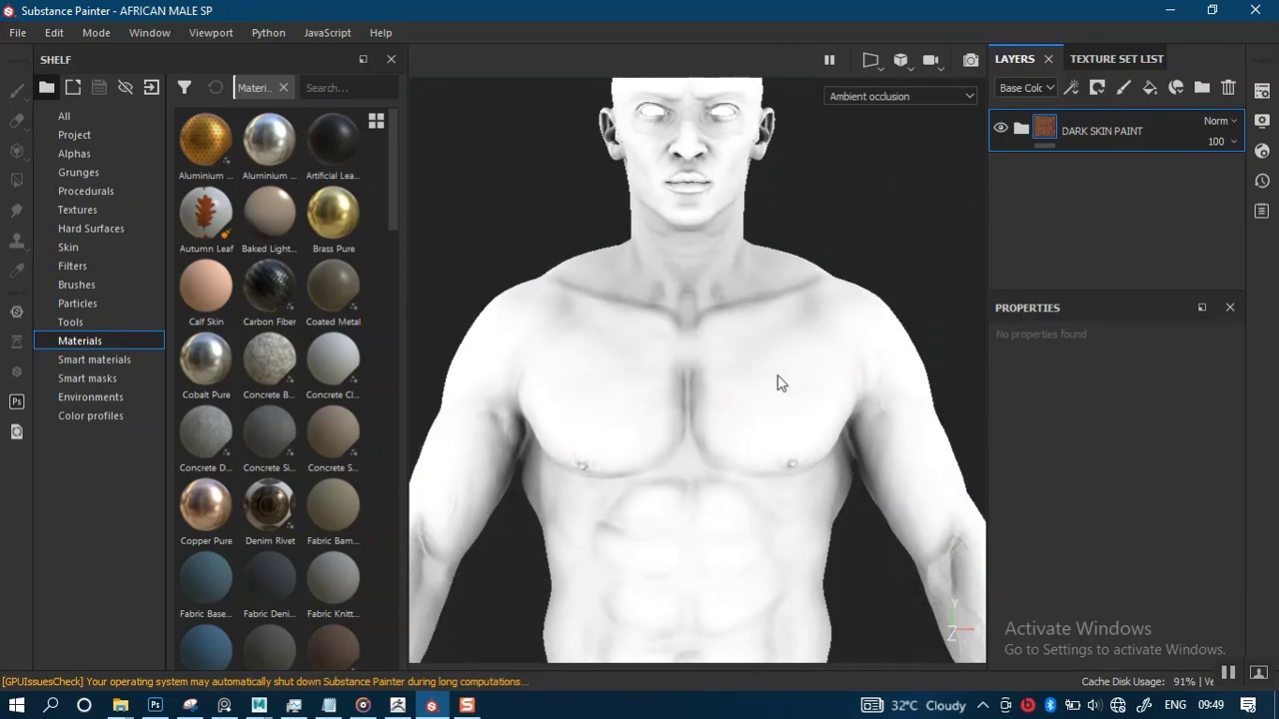
- Return to the Material view and add a new fill layer above the DARK SKIN PAINT folder
key("m")
middle_click_drag(704, 443, 711, 580, "alt")
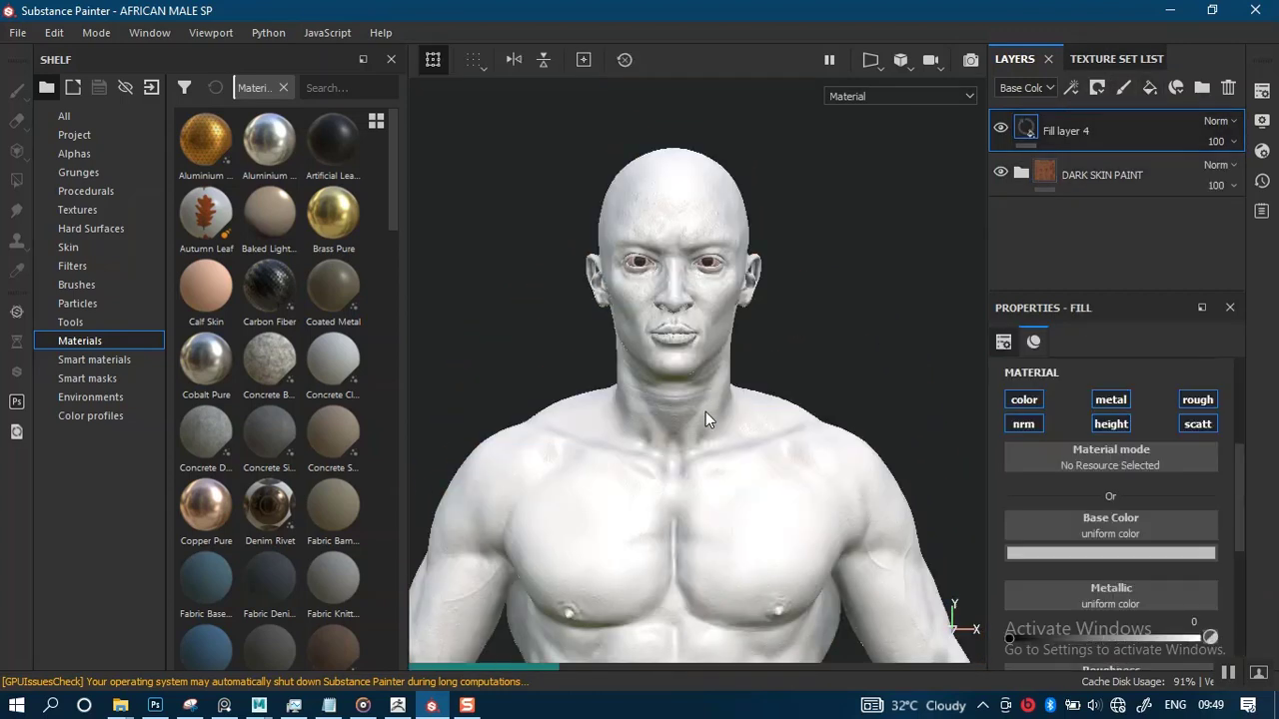
middle_click_drag(686, 463, 693, 336, "alt")
right_click_drag(693, 337, 767, 524, "alt")
middle_click_drag(722, 383, 724, 461, "alt")
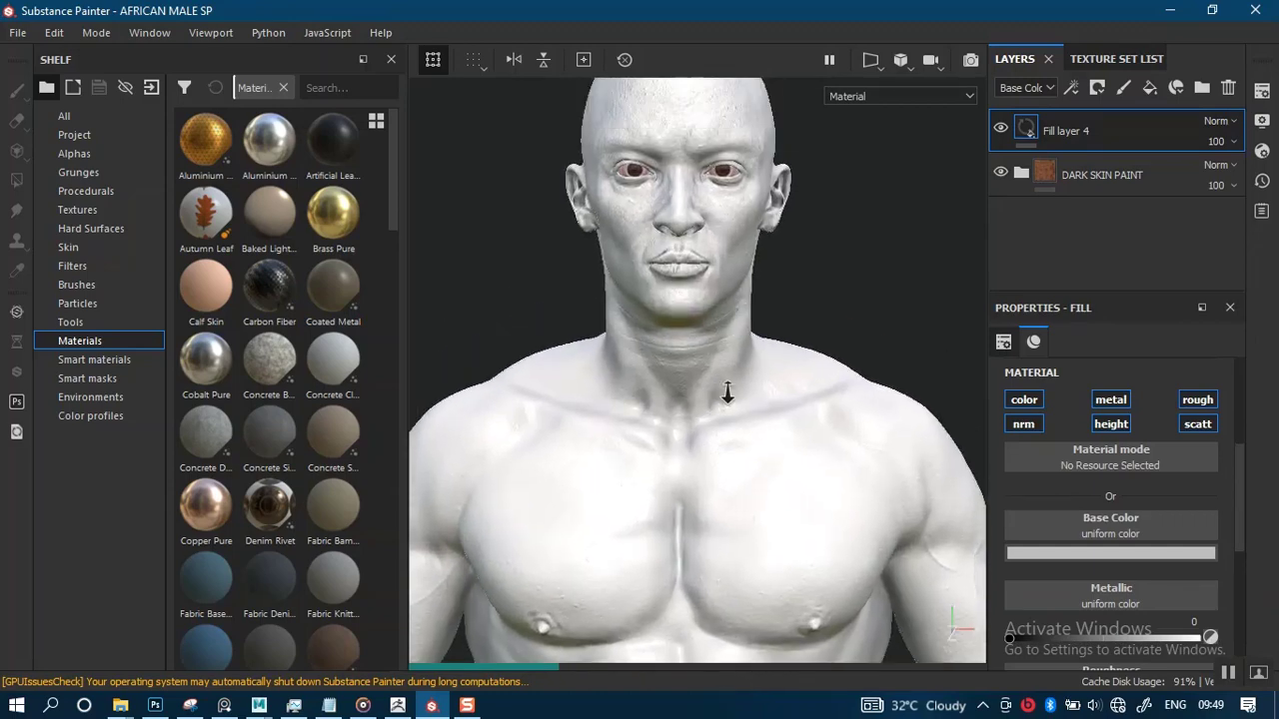
right_click_drag(728, 395, 751, 509, "alt")
middle_click_drag(726, 446, 730, 329, "alt")
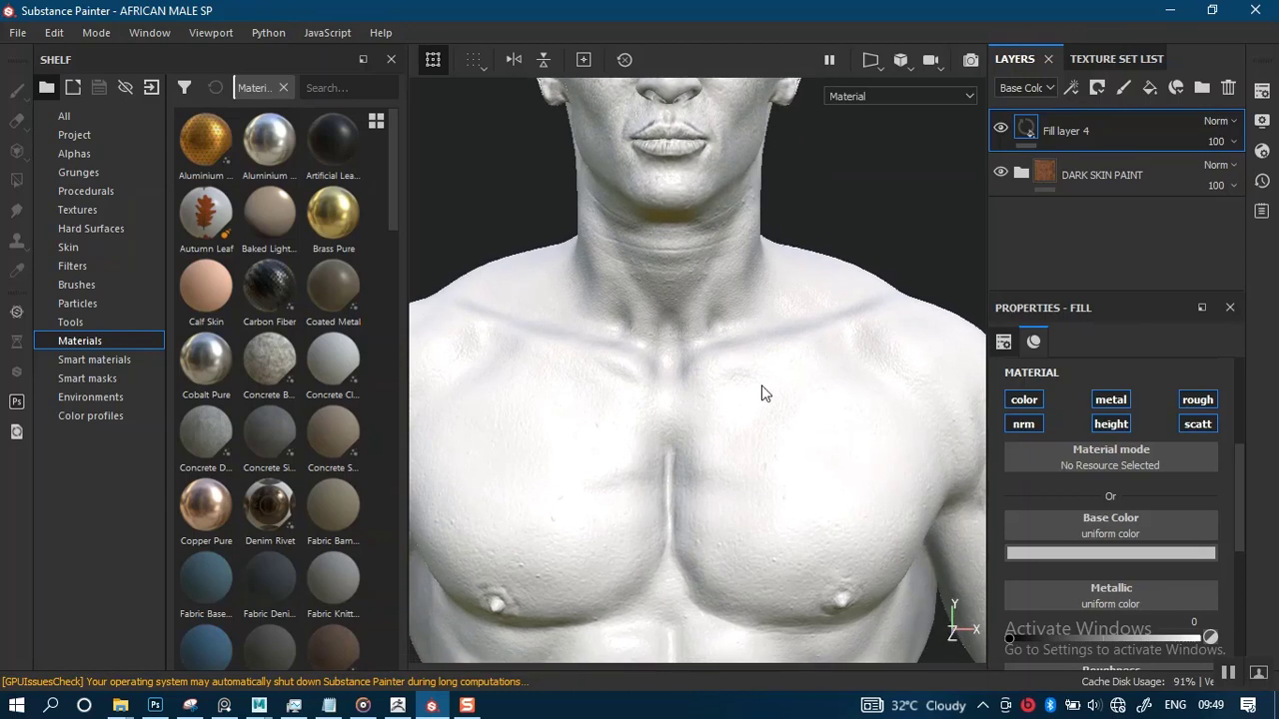
right_click_drag(760, 388, 734, 330, "alt")
- Turn off the color, metal, nrm, height and scatt channels of Fill layer 4, keeping only rough
left_click(1024, 399)
left_click(1110, 400)
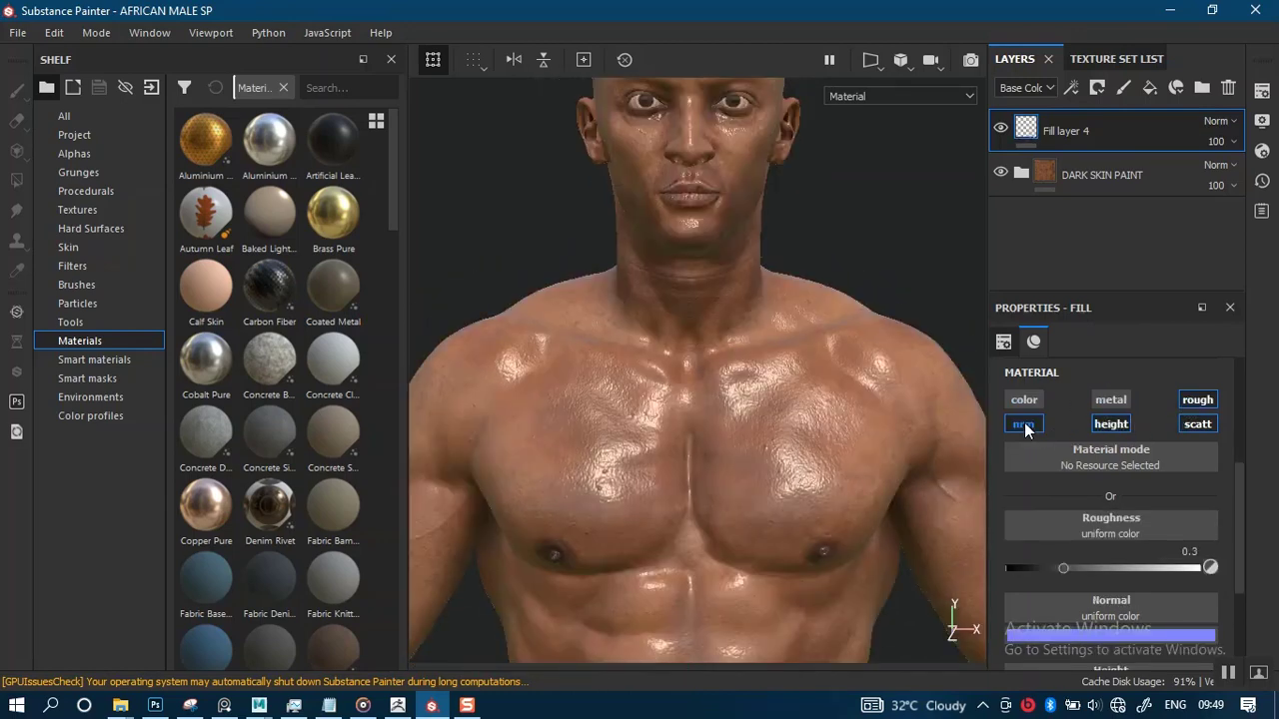
left_click(1023, 423)
left_click(1109, 423)
left_click(1197, 423)
middle_click_drag(747, 478, 686, 365, "alt")
right_click_drag(671, 412, 674, 340, "alt")
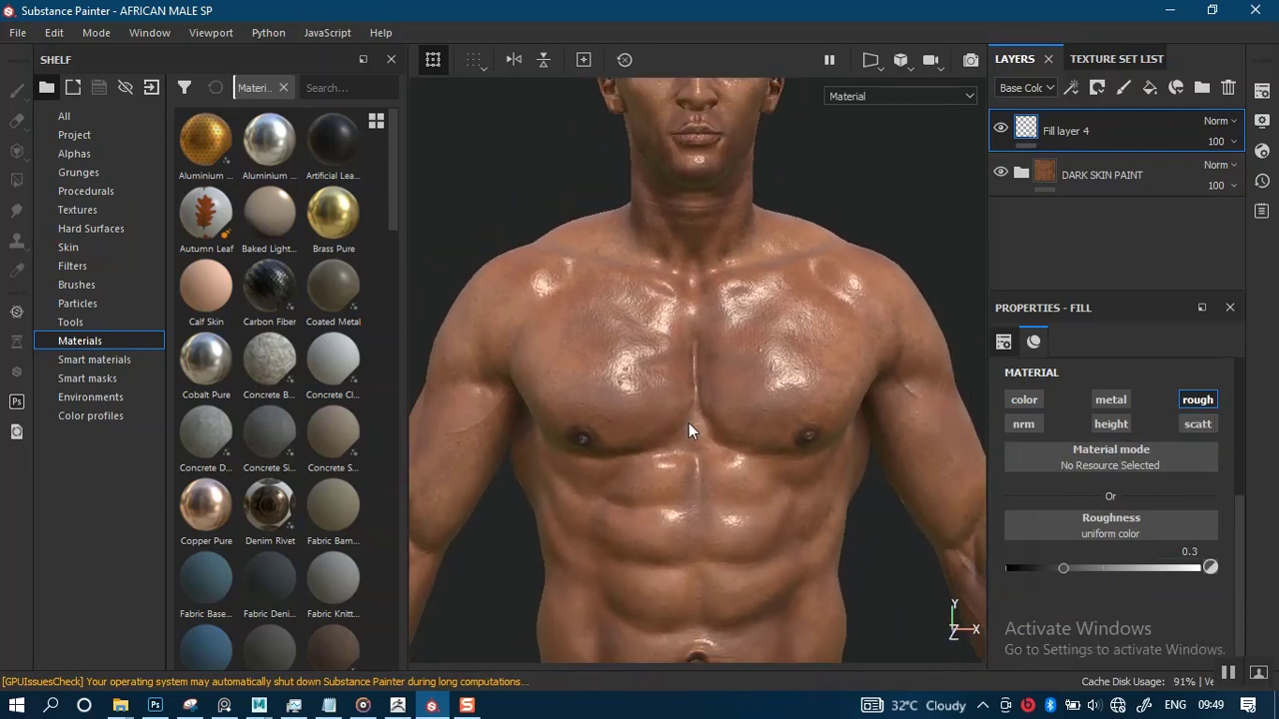
- Compare the torso in the Ambient occlusion, Material and individual channel views, including Height, Metallic and Roughness
key("b")
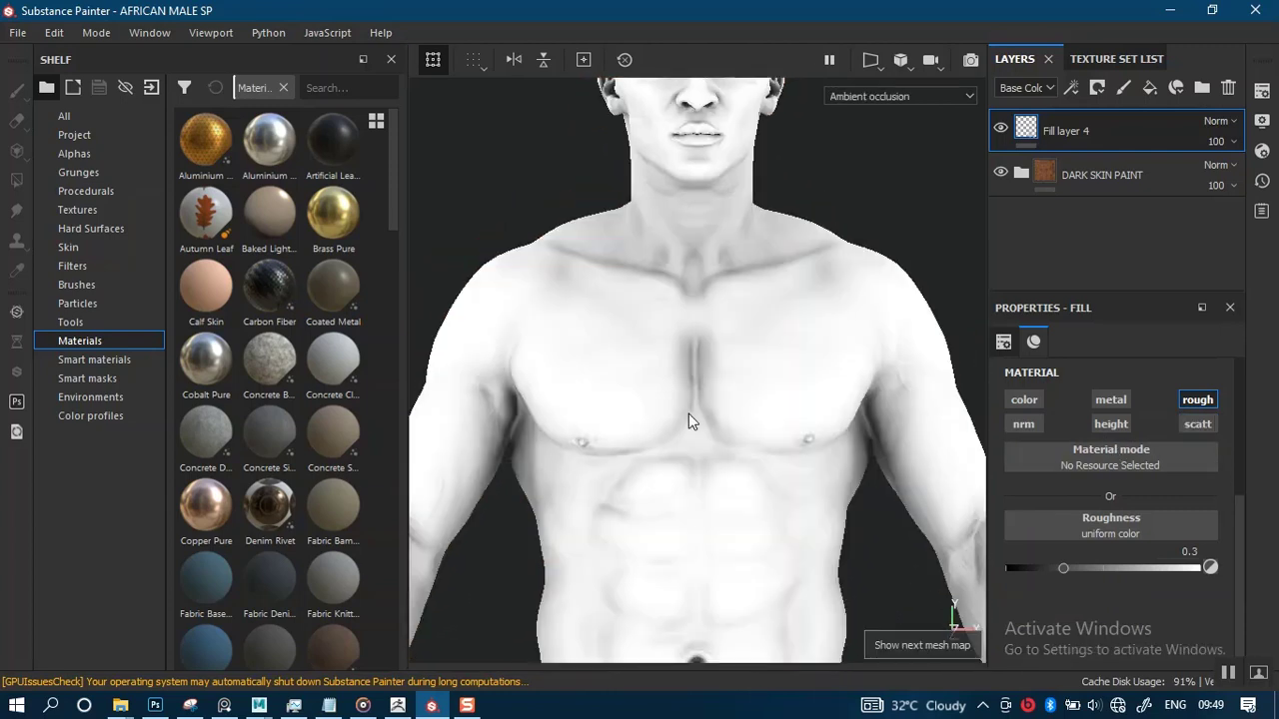
key("b")
key("m")
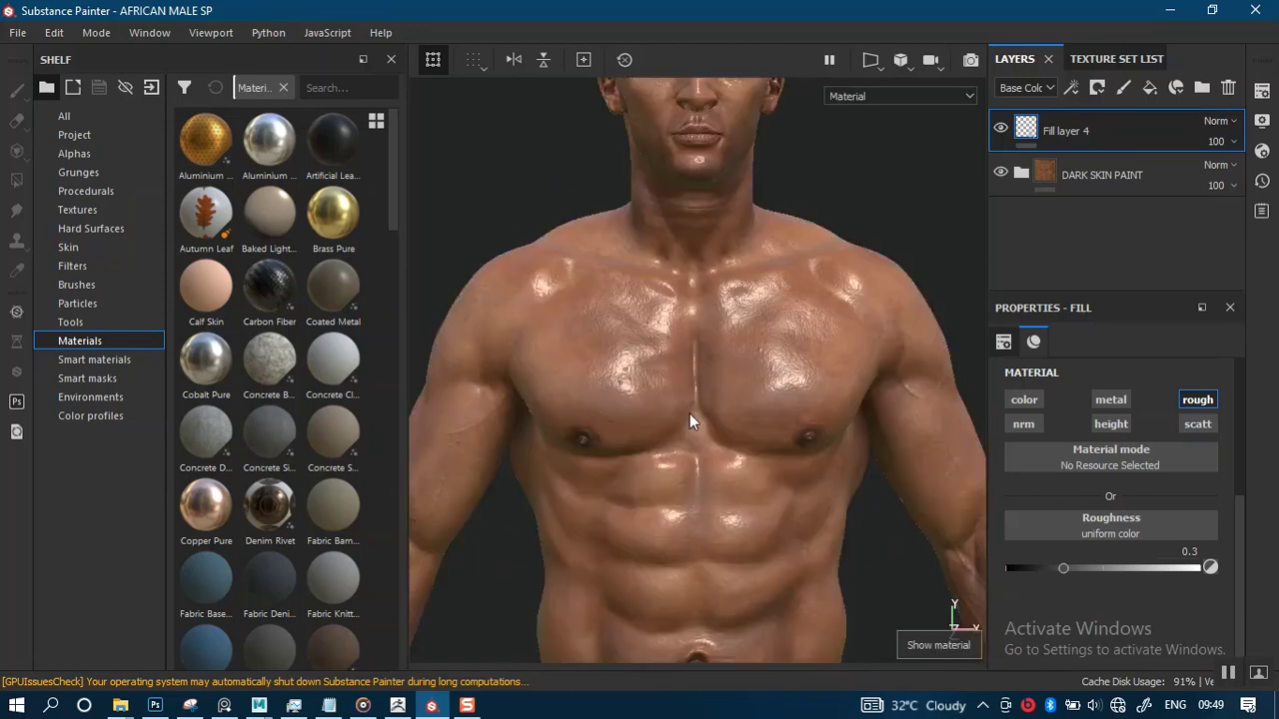
key("c")
key("c")
key("c")
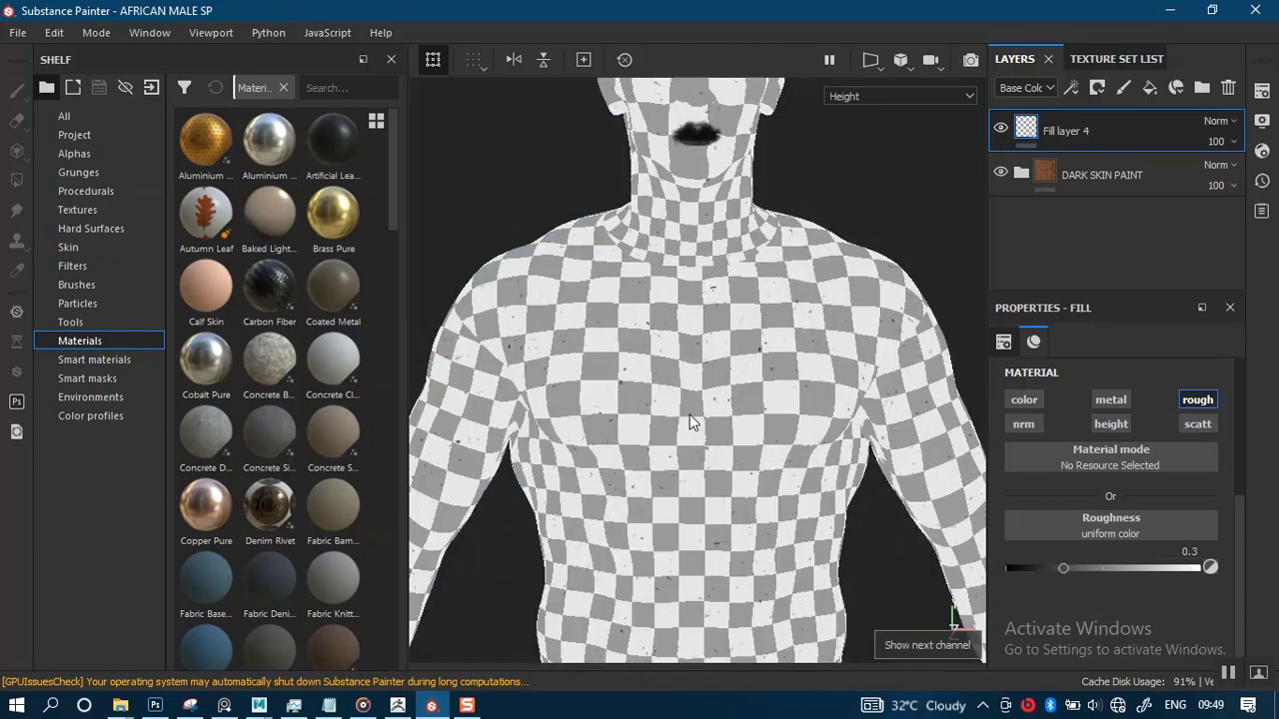
key("c")
key("c")
key("c")
key("c")
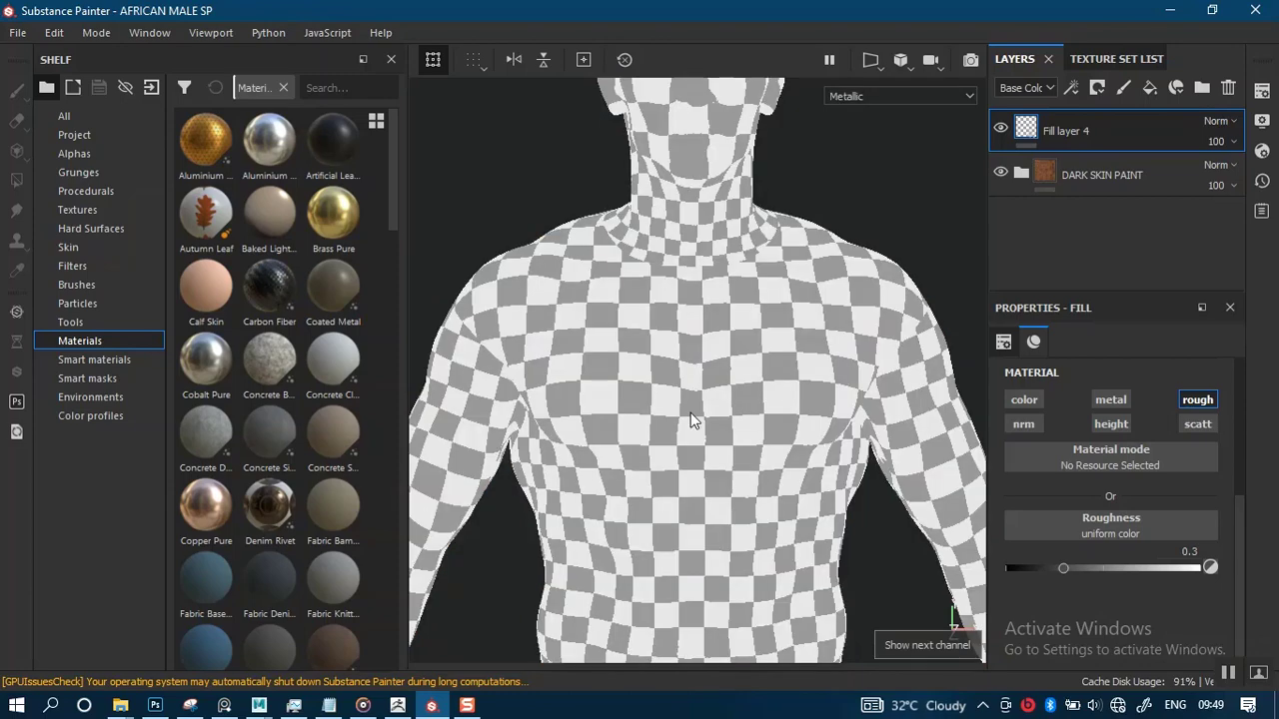
middle_click_drag(687, 474, 711, 431, "alt")
- Hide and show Fill layer 4 to compare its effect in the Roughness view, and return to the Material view
left_click(1000, 127)
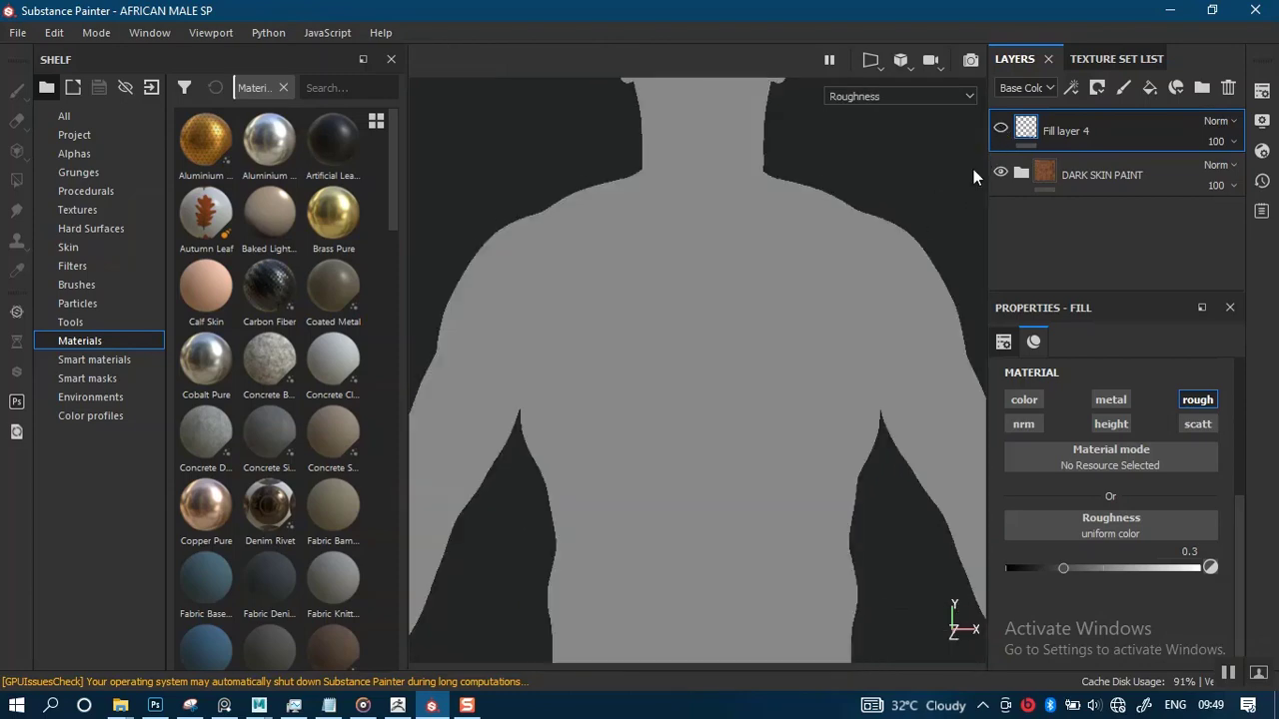
left_click(1000, 126)
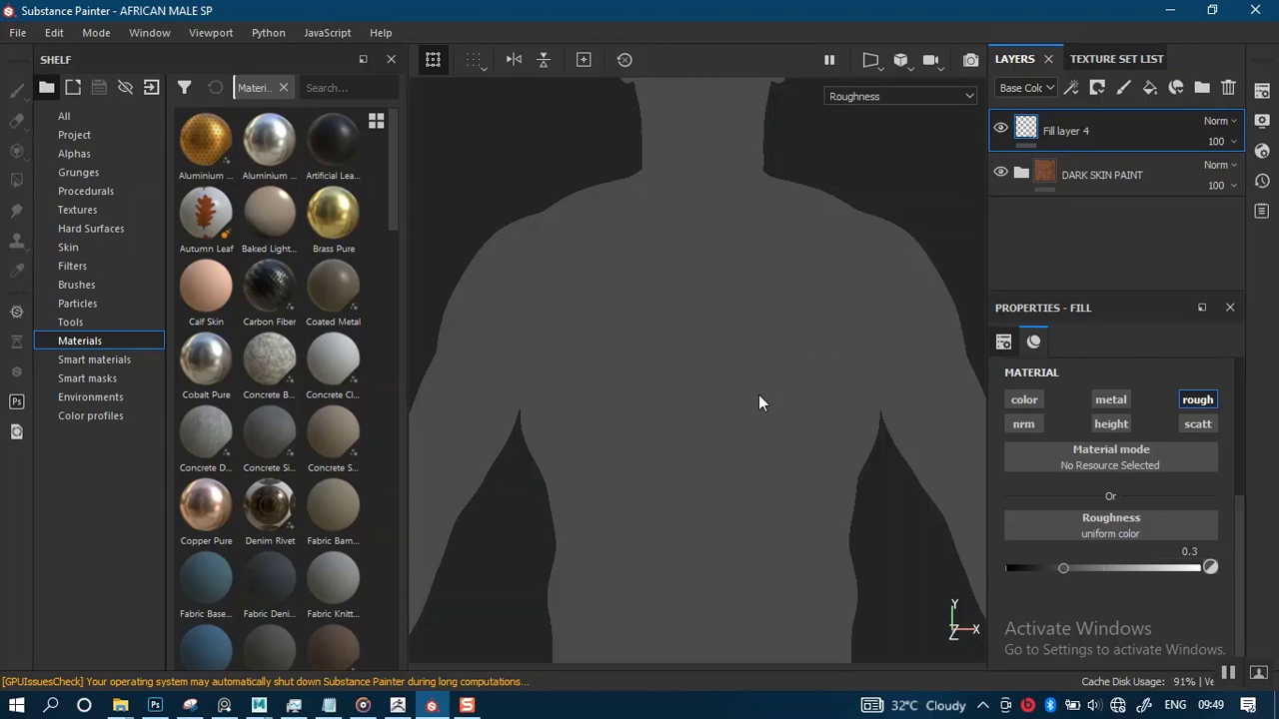
key("m")
middle_click_drag(710, 463, 726, 325, "alt")
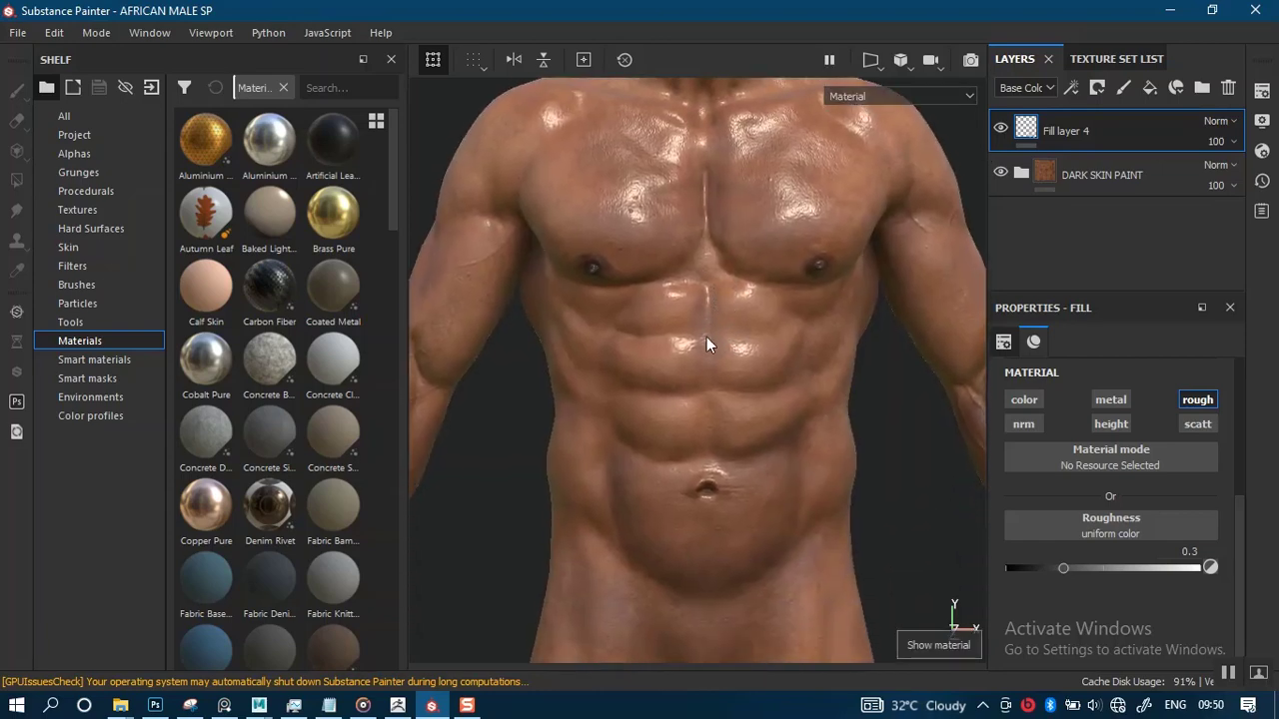
- Rename Fill layer 4 as BASE ROUGHNESS
mouse_move(707, 346)
right_mouse_down("alt")
mouse_move(748, 511)
mouse_move(731, 499)
mouse_move(734, 558)
mouse_move(698, 367)
right_mouse_up("alt")
mouse_move(706, 393)
left_mouse_down("alt")
mouse_move(714, 403)
mouse_move(754, 360)
mouse_move(699, 398)
left_mouse_up("alt")
middle_click_drag(700, 398, 691, 333, "alt")
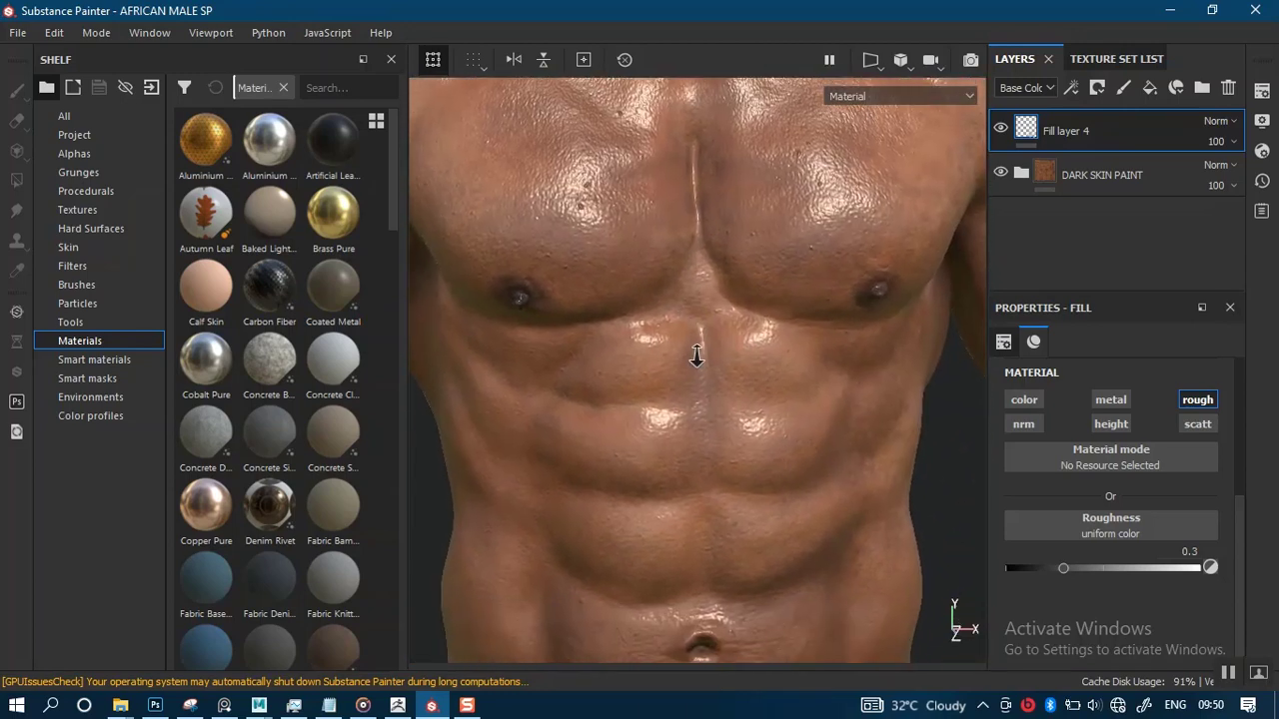
right_click_drag(694, 355, 693, 337, "alt")
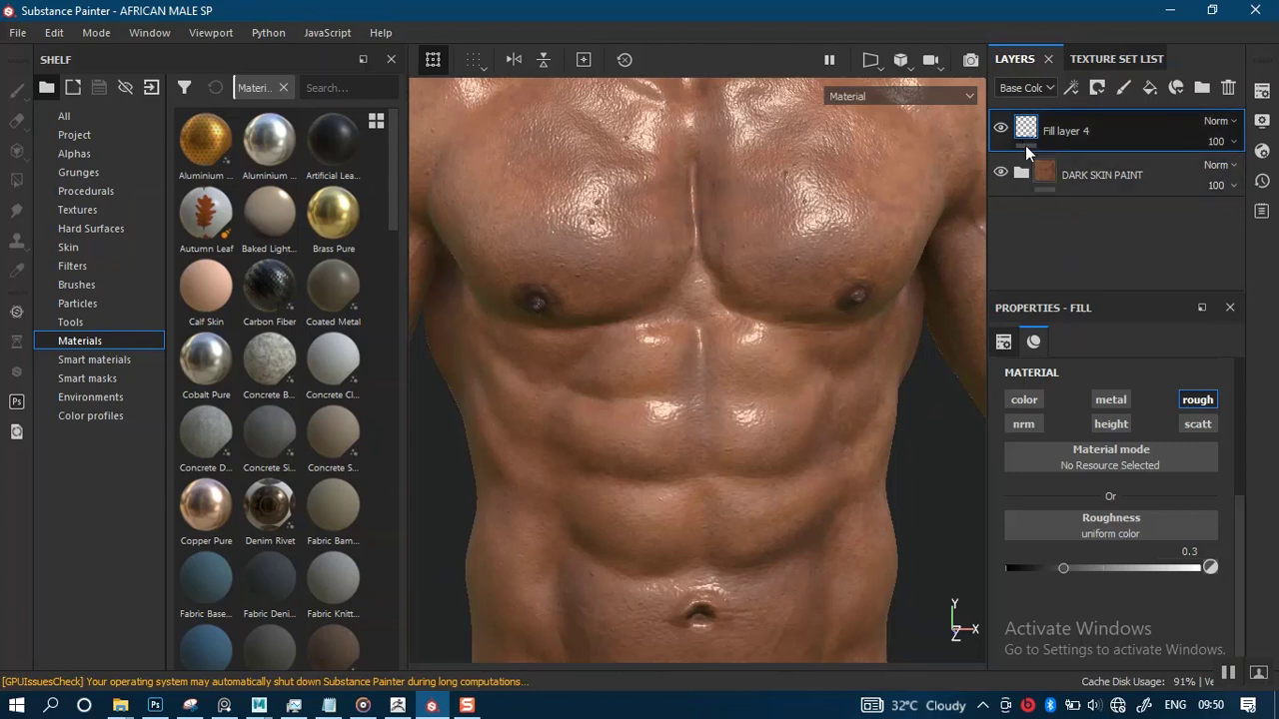
left_click(1089, 140)
type("BASE ROUGHNESS")
key("Return")
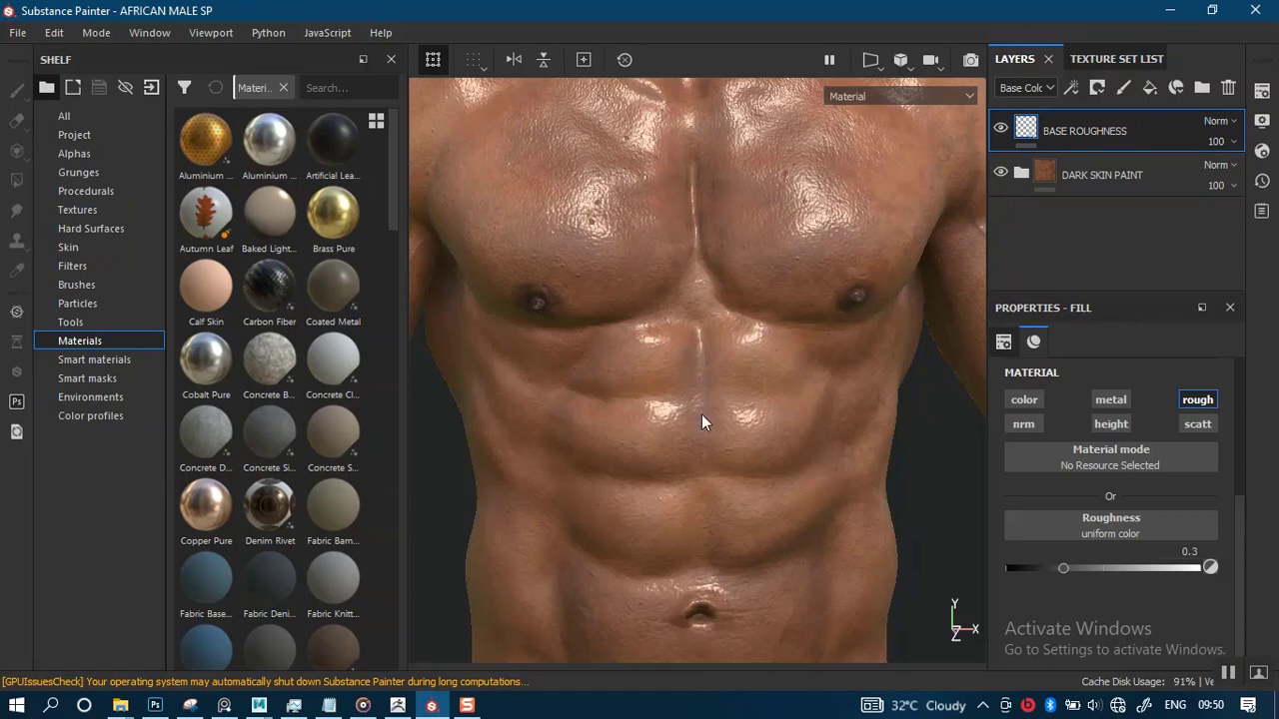
- Set the BASE ROUGHNESS layer's roughness to 0.3768 and check the skin shine on the chest and abs
middle_click_drag(701, 414, 712, 381, "alt")
right_click_drag(712, 381, 743, 448, "alt")
middle_click_drag(743, 447, 731, 467, "alt")
right_click_drag(724, 439, 711, 389, "alt")
left_click_drag(711, 390, 721, 437, "alt")
middle_click_drag(798, 493, 797, 468, "alt")
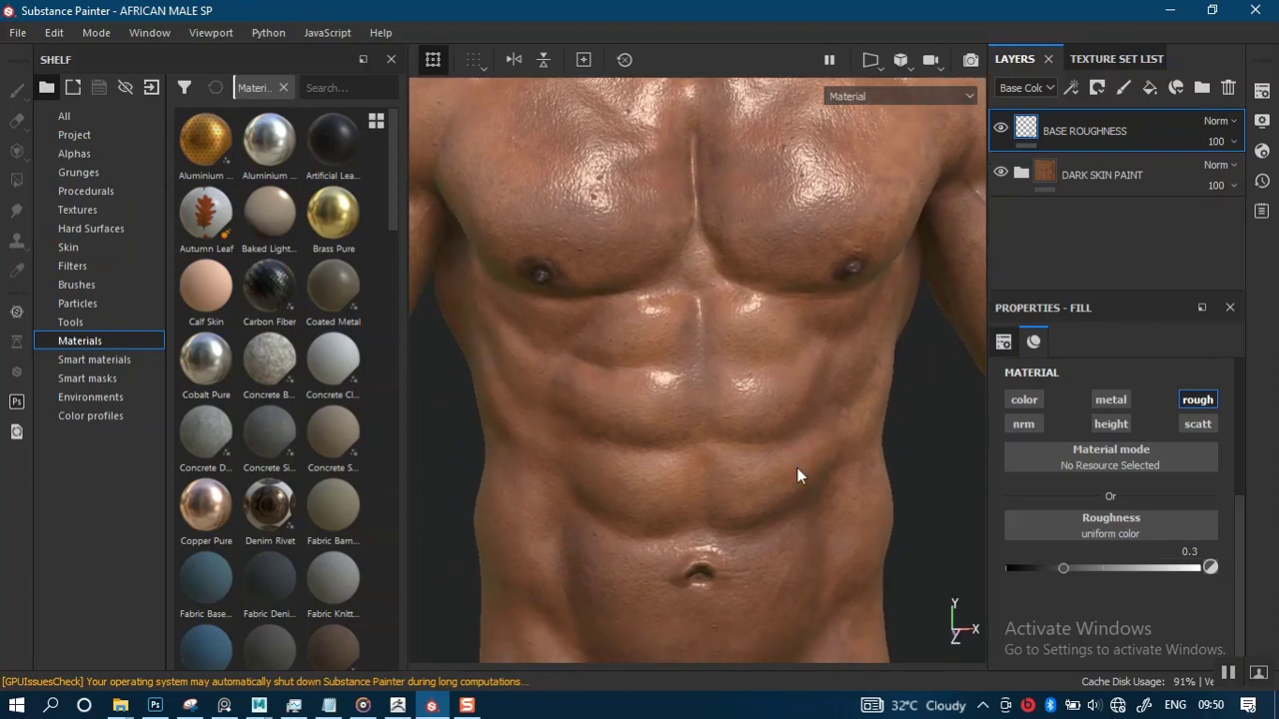
left_click_drag(1063, 564, 1079, 564)
right_click_drag(764, 527, 741, 427, "alt")
middle_click_drag(747, 432, 746, 608, "alt")
right_click_drag(714, 412, 922, 622, "alt")
middle_click_drag(797, 504, 827, 659, "alt")
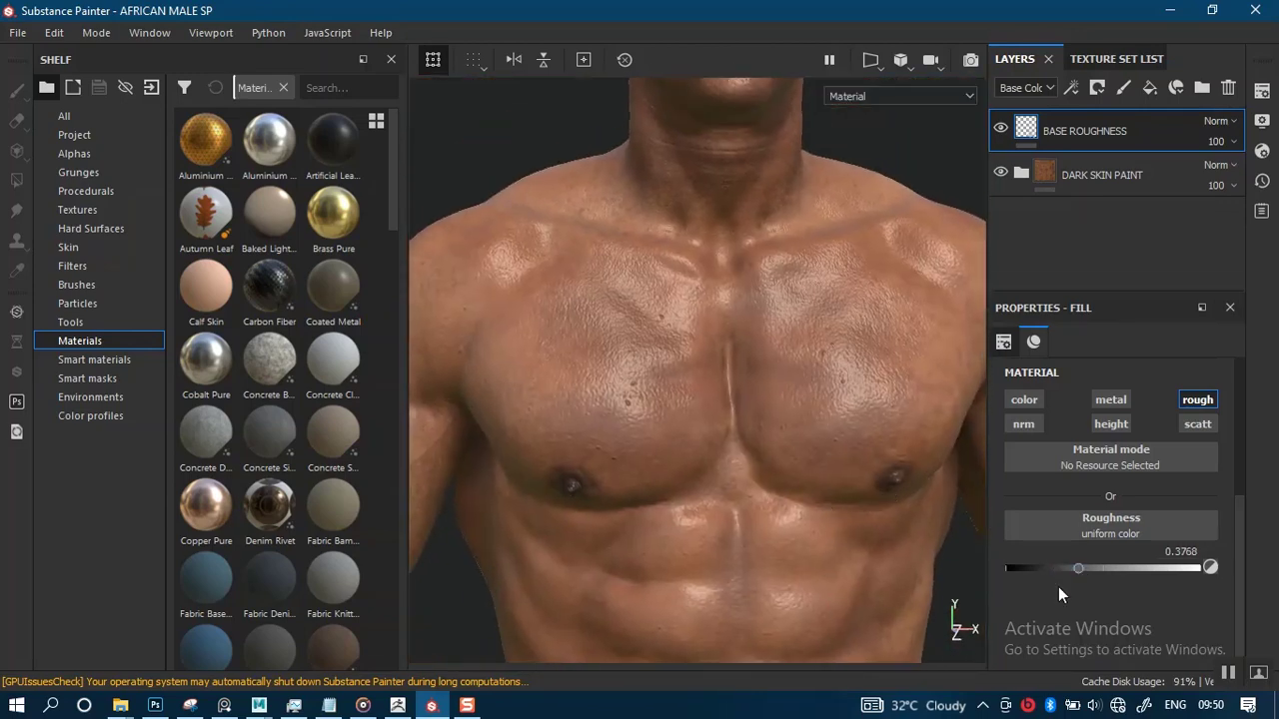
- Raise the BASE ROUGHNESS layer's roughness to 0.4444 and check the torso under rotated lighting
left_click_drag(1089, 573, 1091, 566)
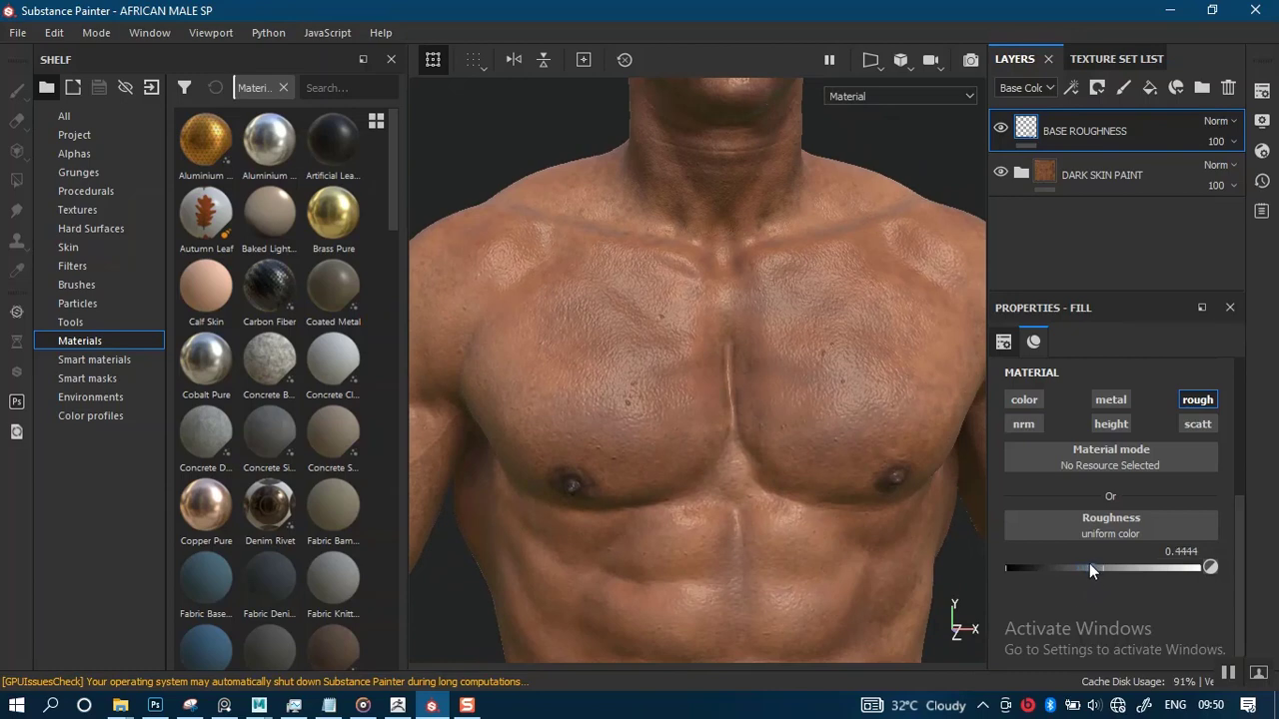
mouse_move(856, 507)
right_mouse_down("shift")
mouse_move(802, 505)
mouse_move(852, 506)
right_mouse_up("shift")
scroll(811, 534, "down", 3)
middle_click_drag(779, 430, 739, 371, "alt")
scroll(755, 400, "up", 3)
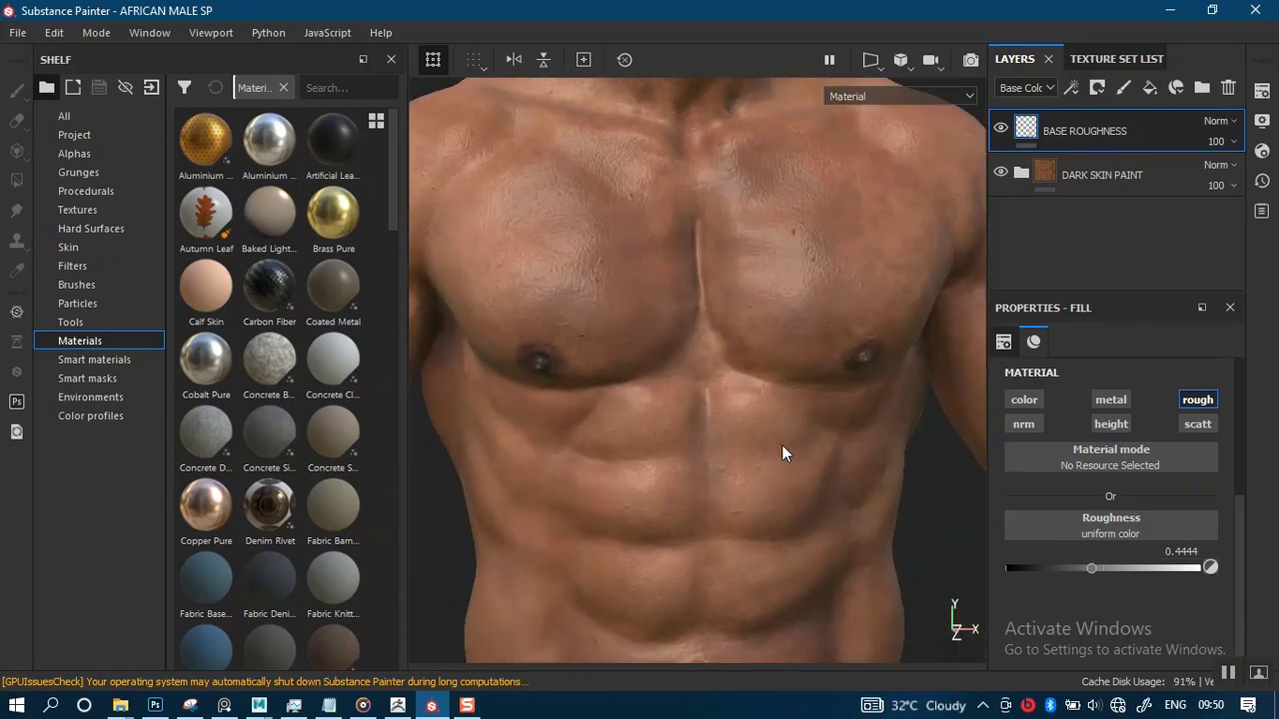
- Add a black mask to the BASE ROUGHNESS layer and apply a Curvature generator to it
right_click(1019, 132)
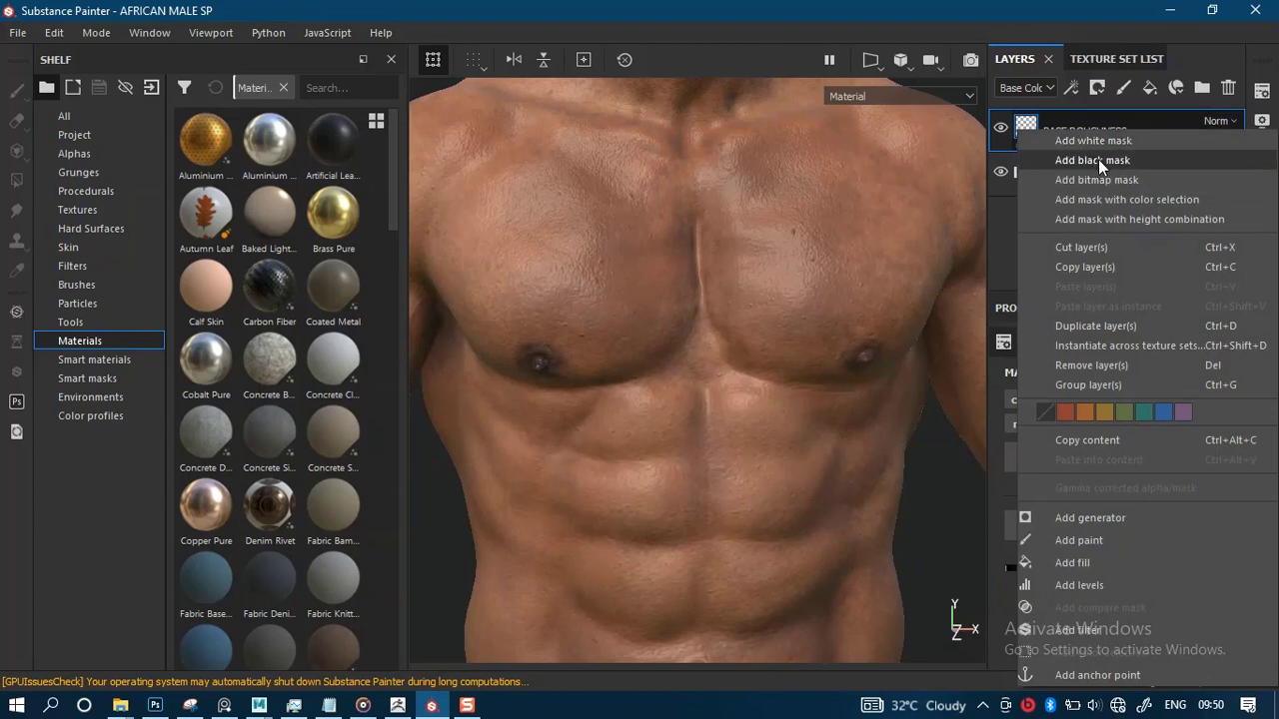
left_click(1098, 160)
key("1")
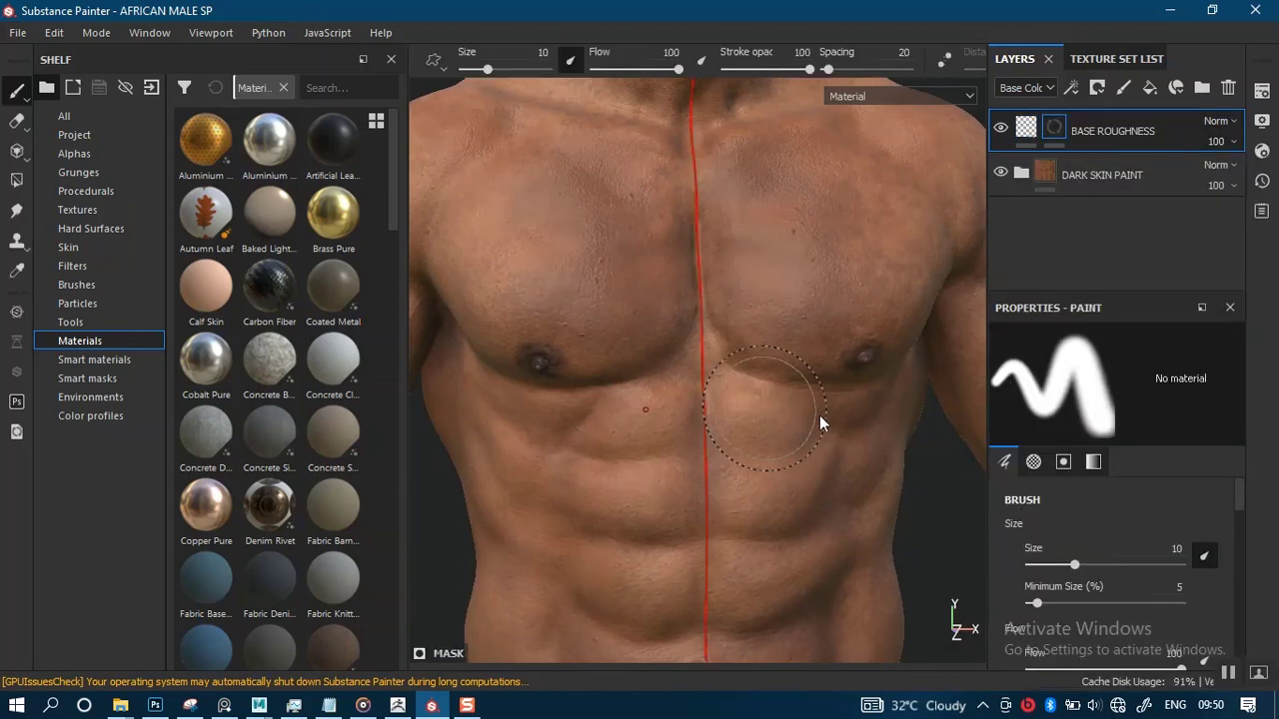
left_click(1054, 130)
right_click(1056, 135)
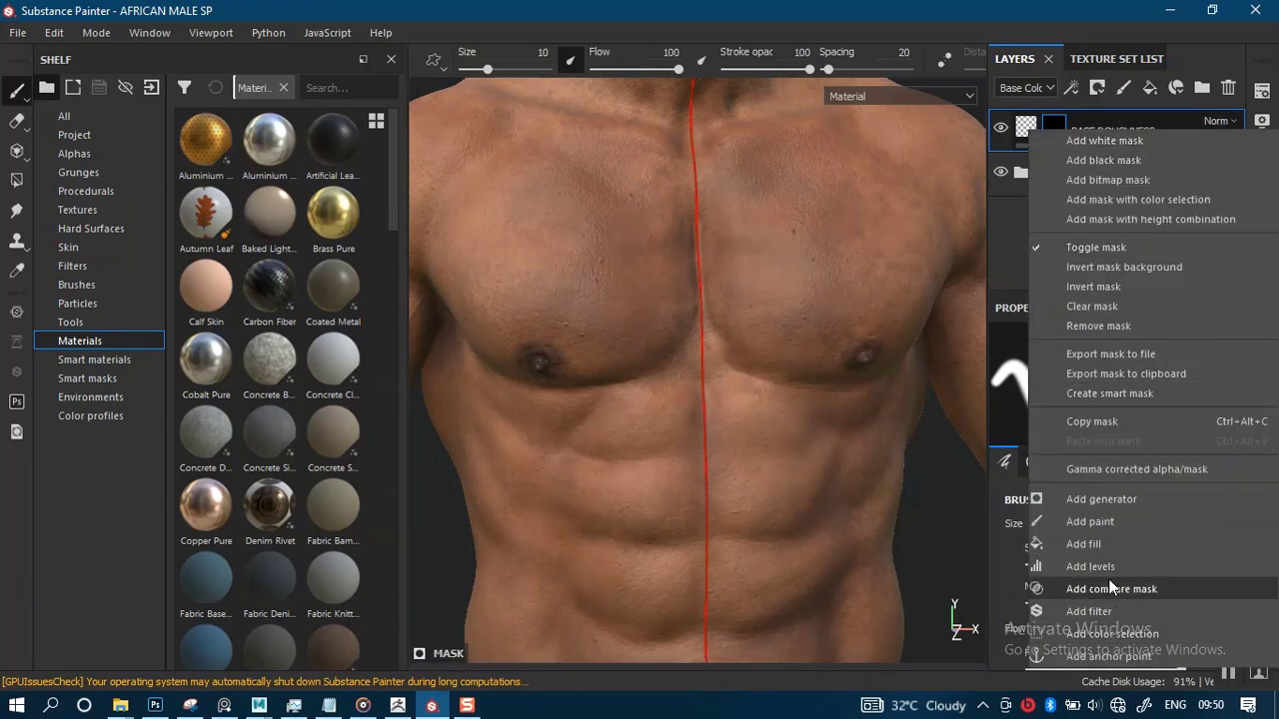
left_click(1106, 499)
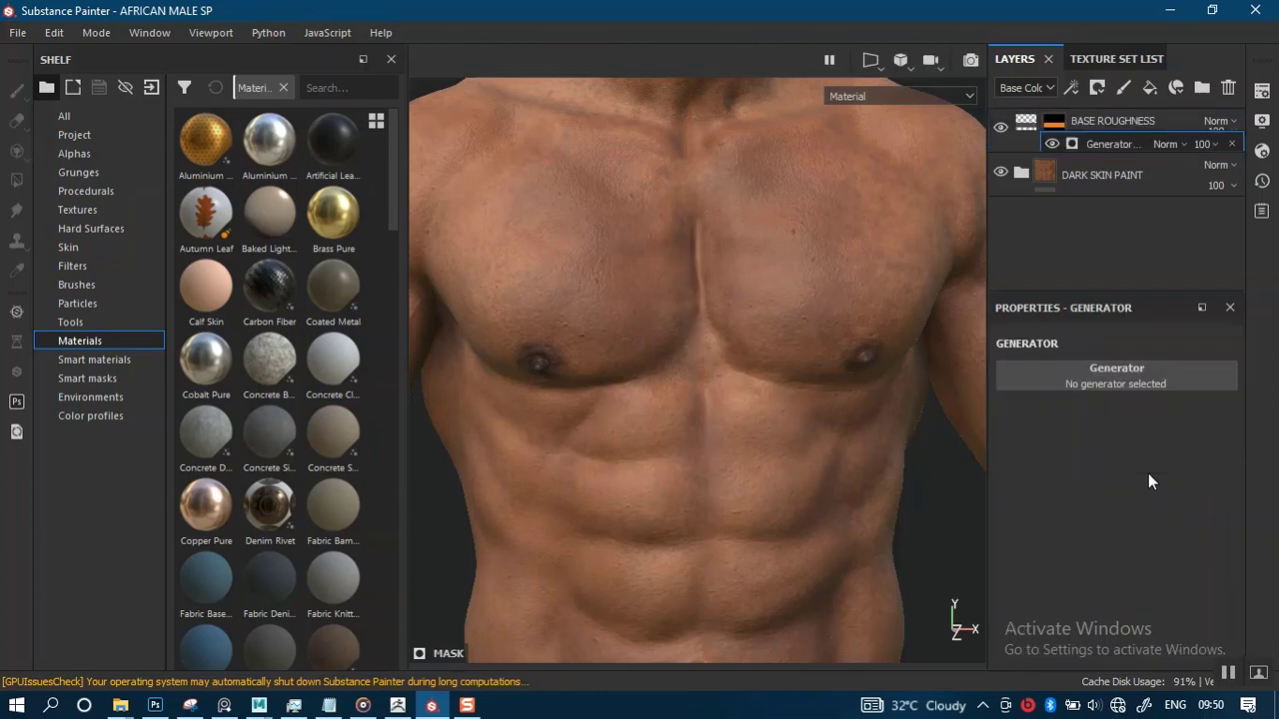
left_click(1129, 380)
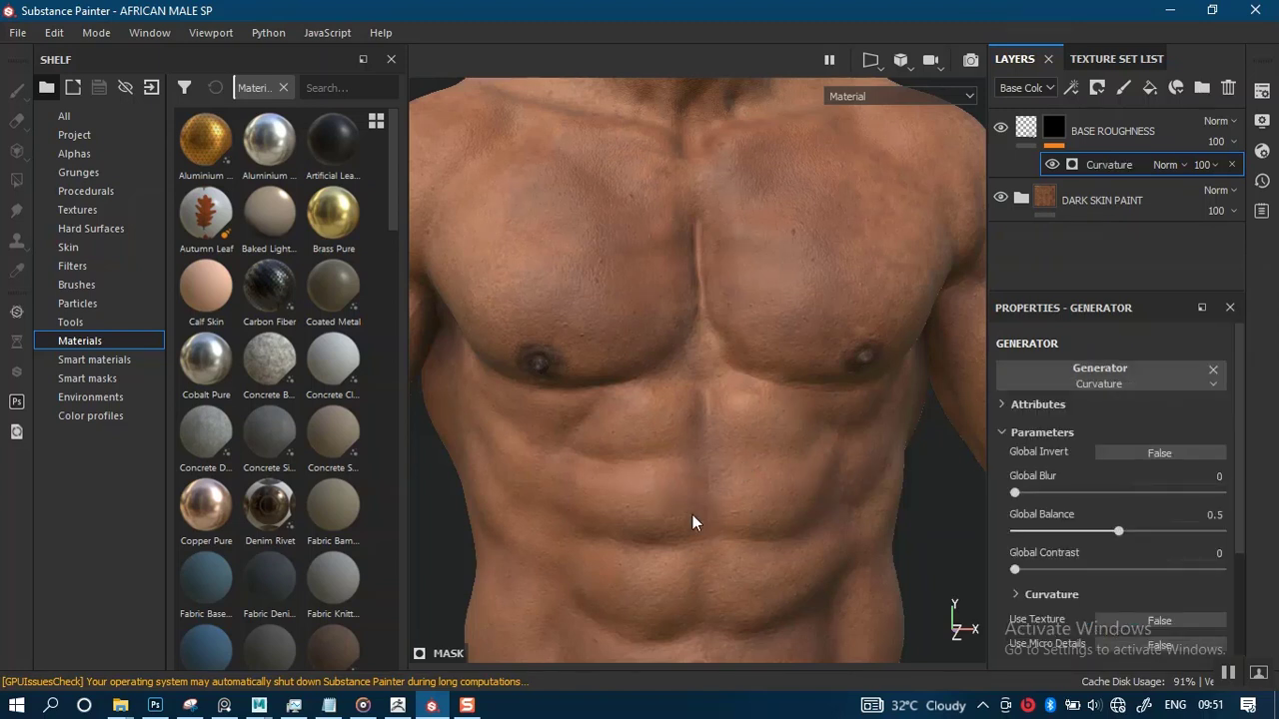
- Examine the Curvature mask's effect on the chest and abs up close in the Roughness view
left_click_drag(721, 465, 757, 430, "alt")
middle_click_drag(757, 430, 759, 383, "alt")
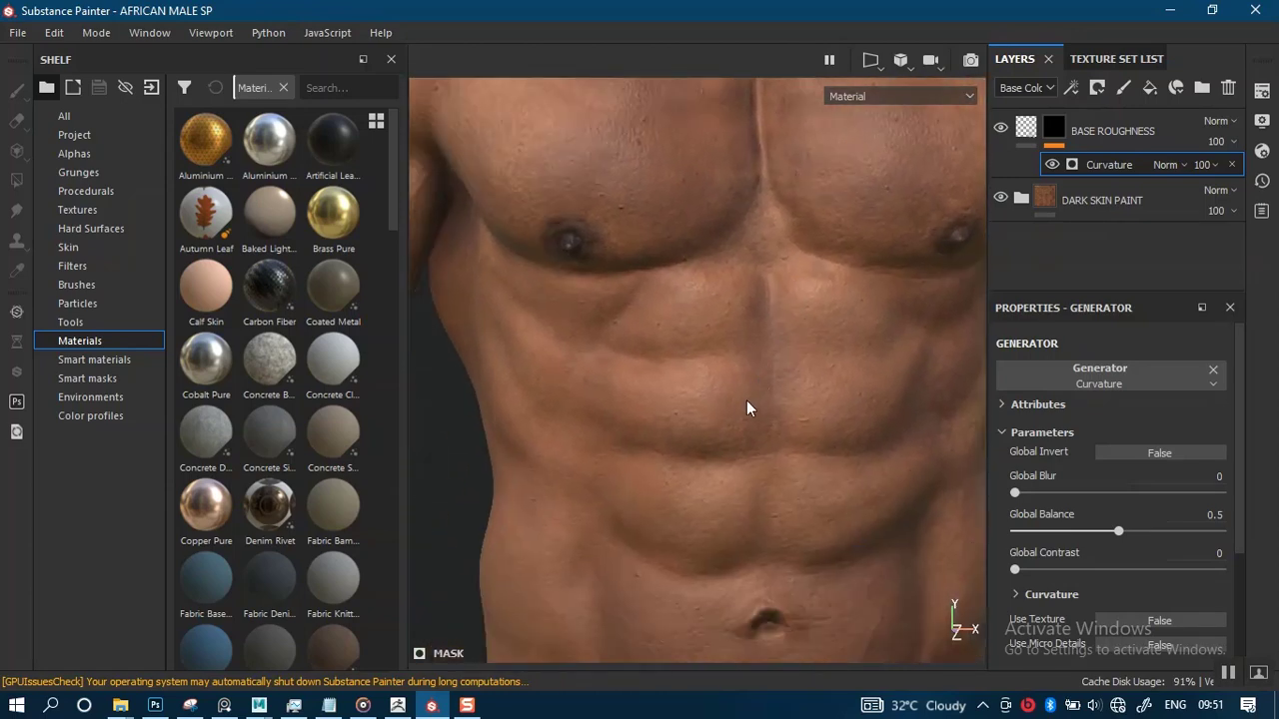
key("c")
middle_click_drag(753, 435, 727, 465, "alt")
right_click_drag(726, 460, 714, 300, "alt")
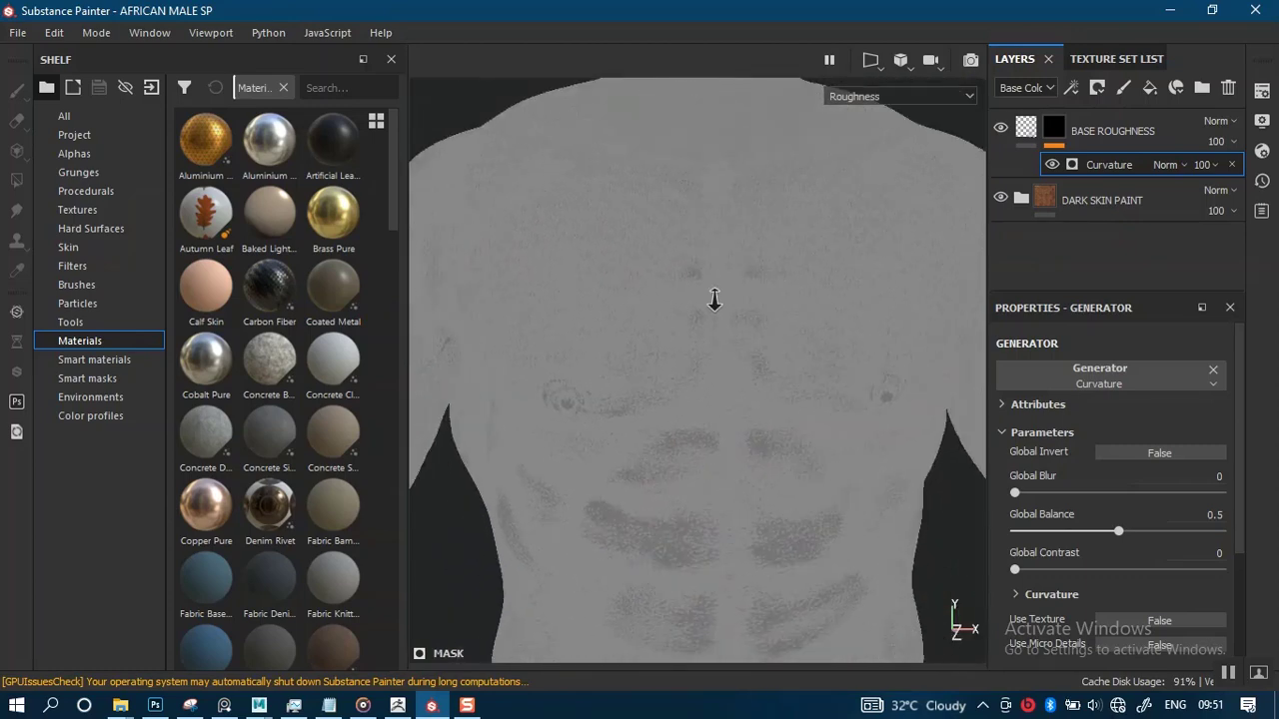
middle_click_drag(705, 401, 751, 335, "alt")
right_click_drag(789, 429, 805, 649, "alt")
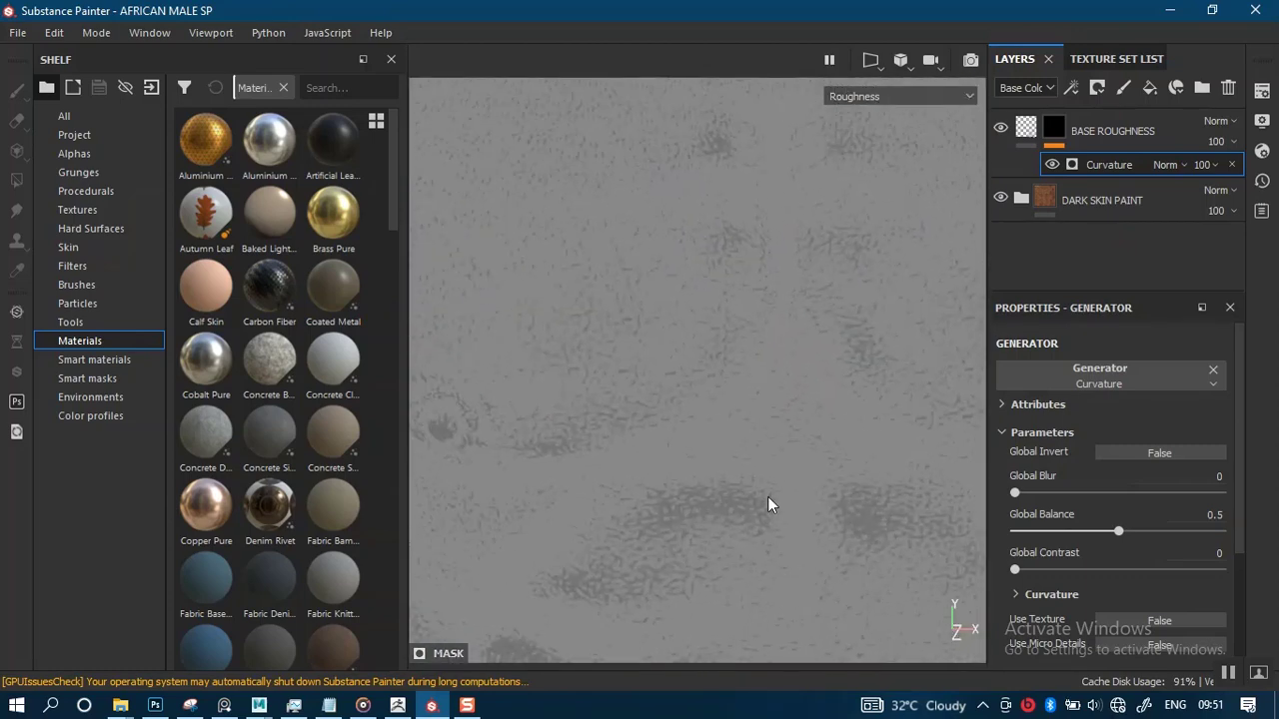
middle_click_drag(705, 453, 779, 360, "alt")
right_click_drag(780, 360, 790, 560, "alt")
right_click_drag(760, 432, 770, 323, "alt")
middle_click_drag(748, 456, 750, 337, "alt")
right_click_drag(751, 336, 753, 450, "alt")
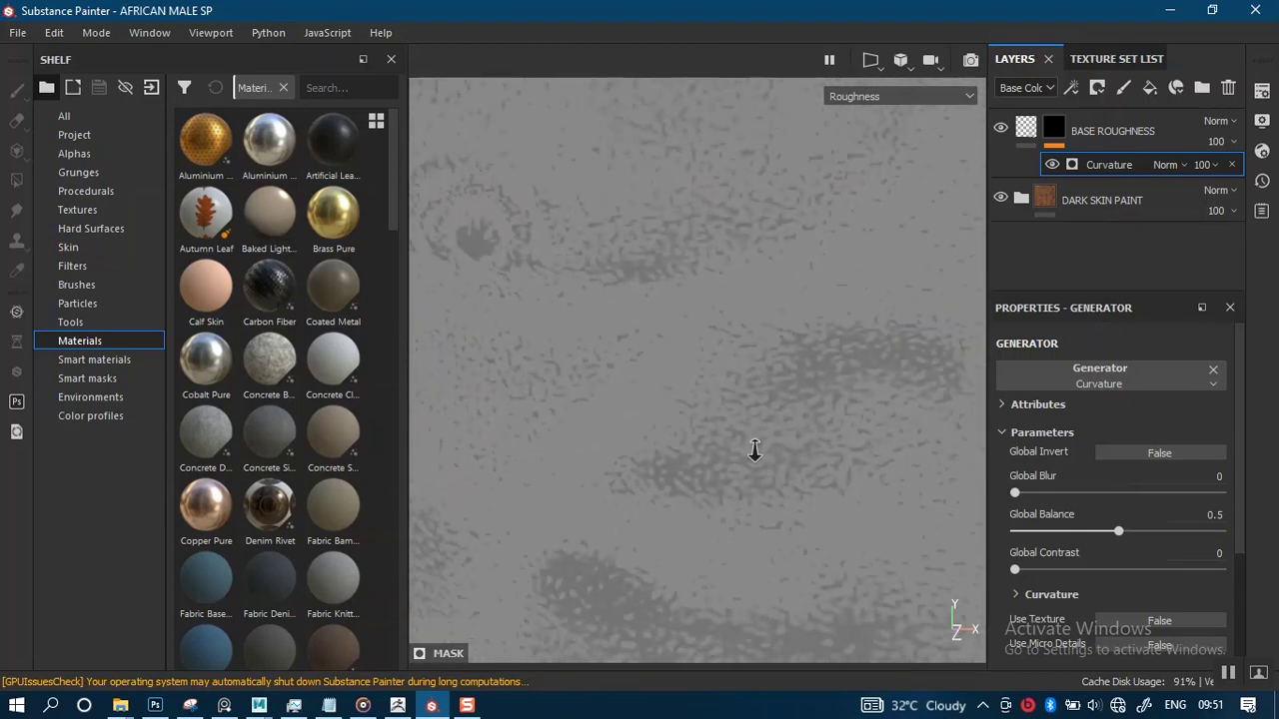
middle_click_drag(730, 434, 690, 406, "alt")
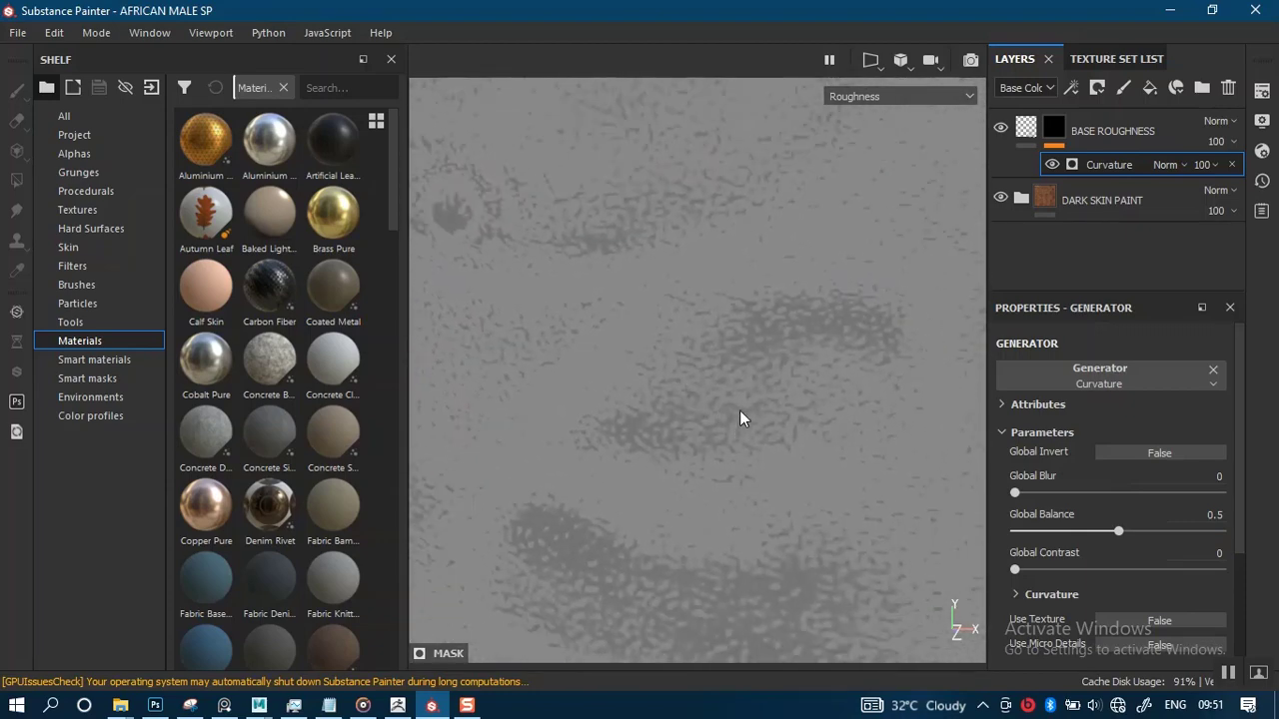
right_click_drag(739, 409, 779, 520, "alt")
- Compare the upper abs in the Material and Roughness views, ending in the Material view
key("m")
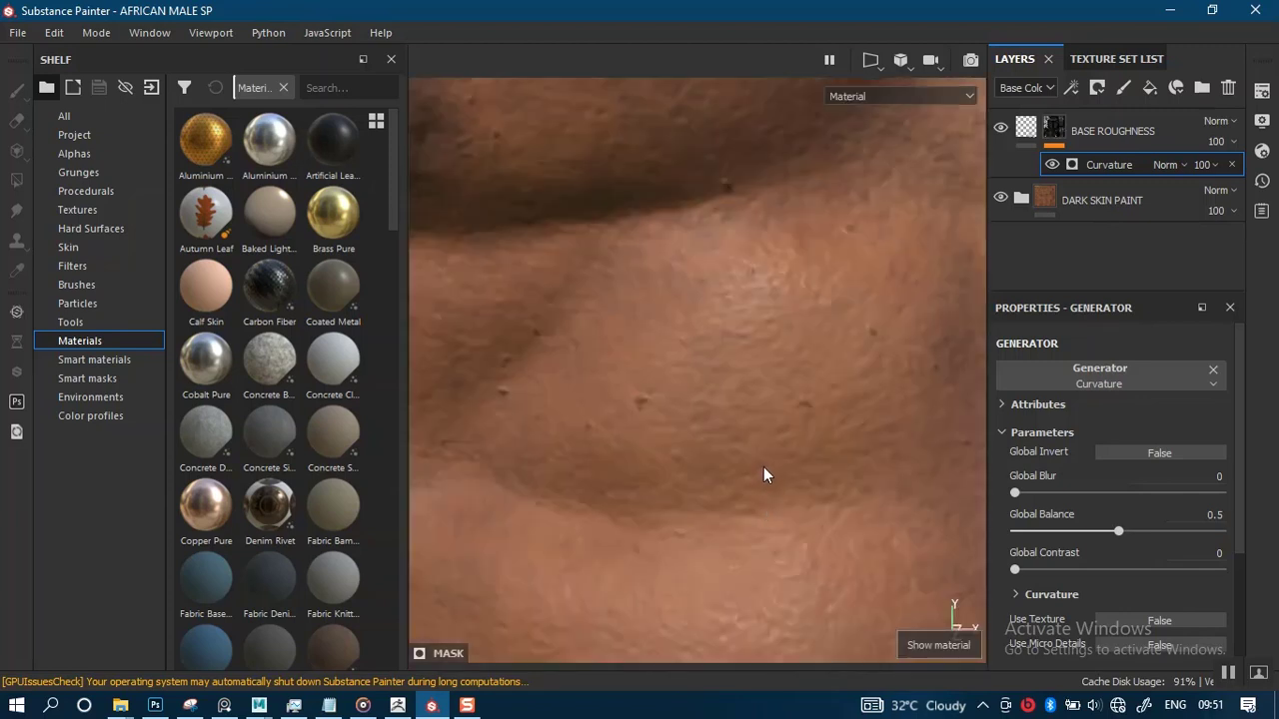
key("c")
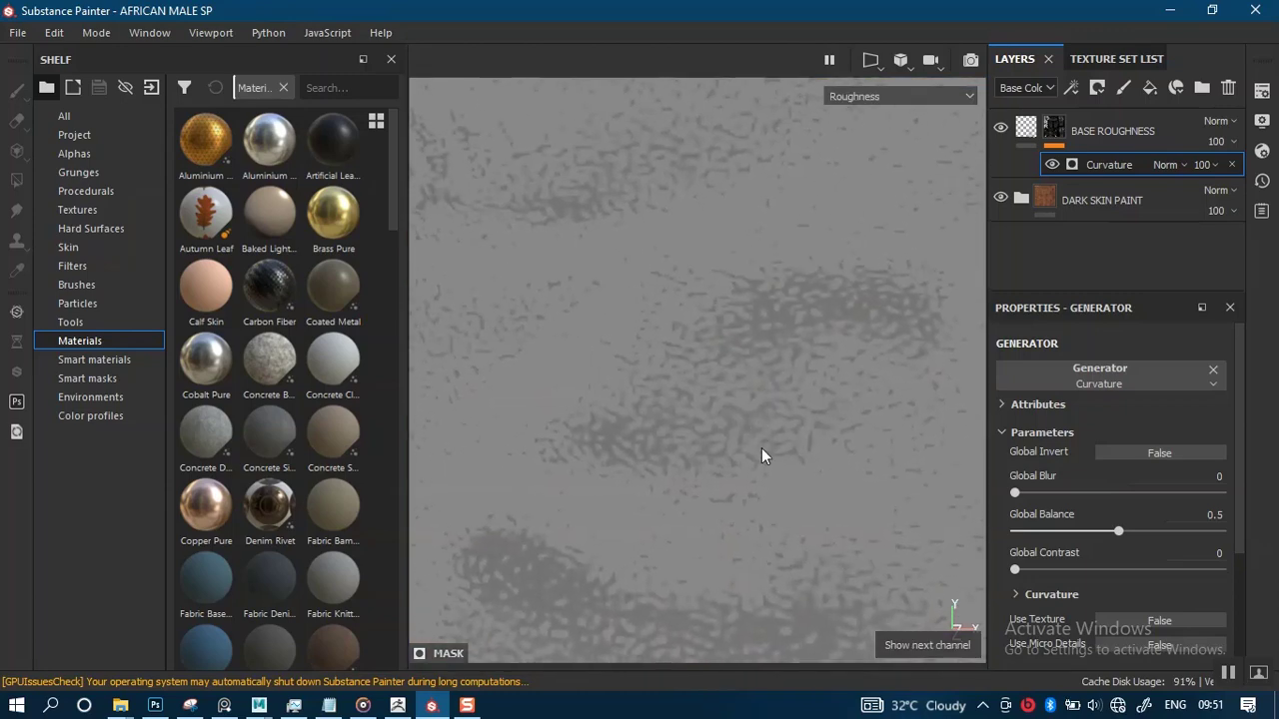
key("m")
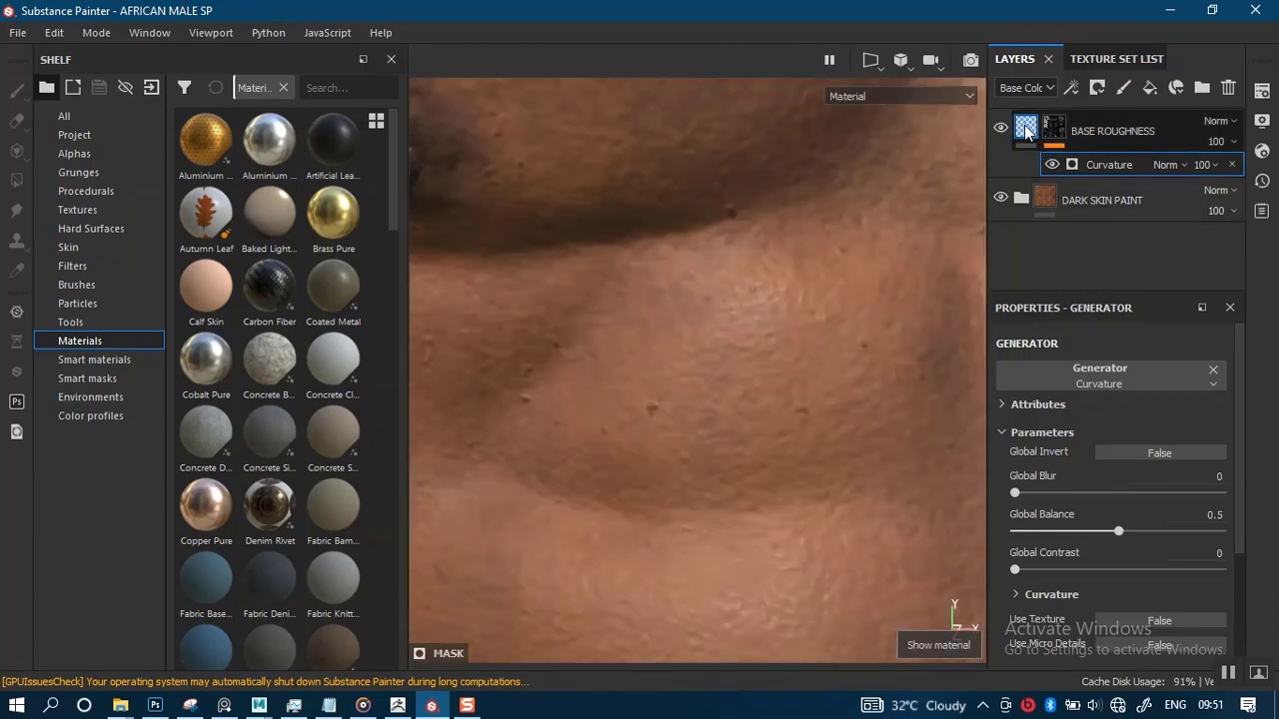
- Set the BASE ROUGHNESS fill's roughness to 0.0580 and display the result in the Roughness view
key("Delete")
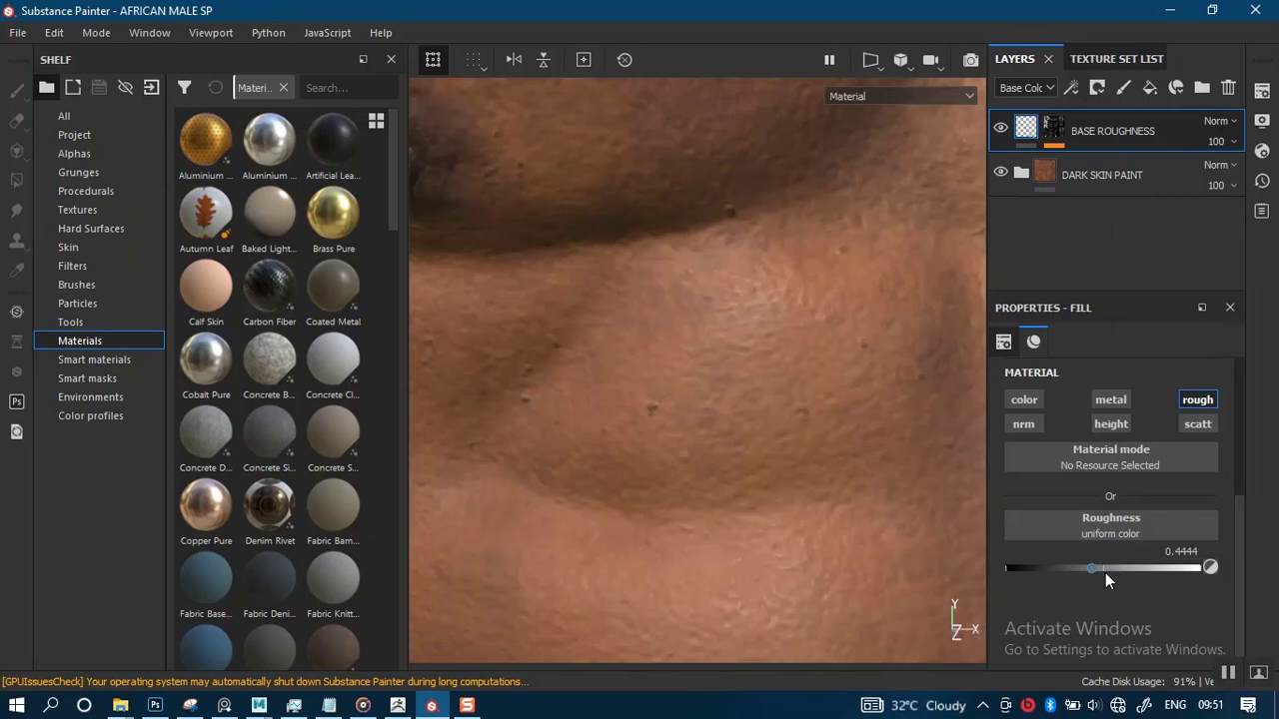
left_click_drag(1088, 566, 1018, 580)
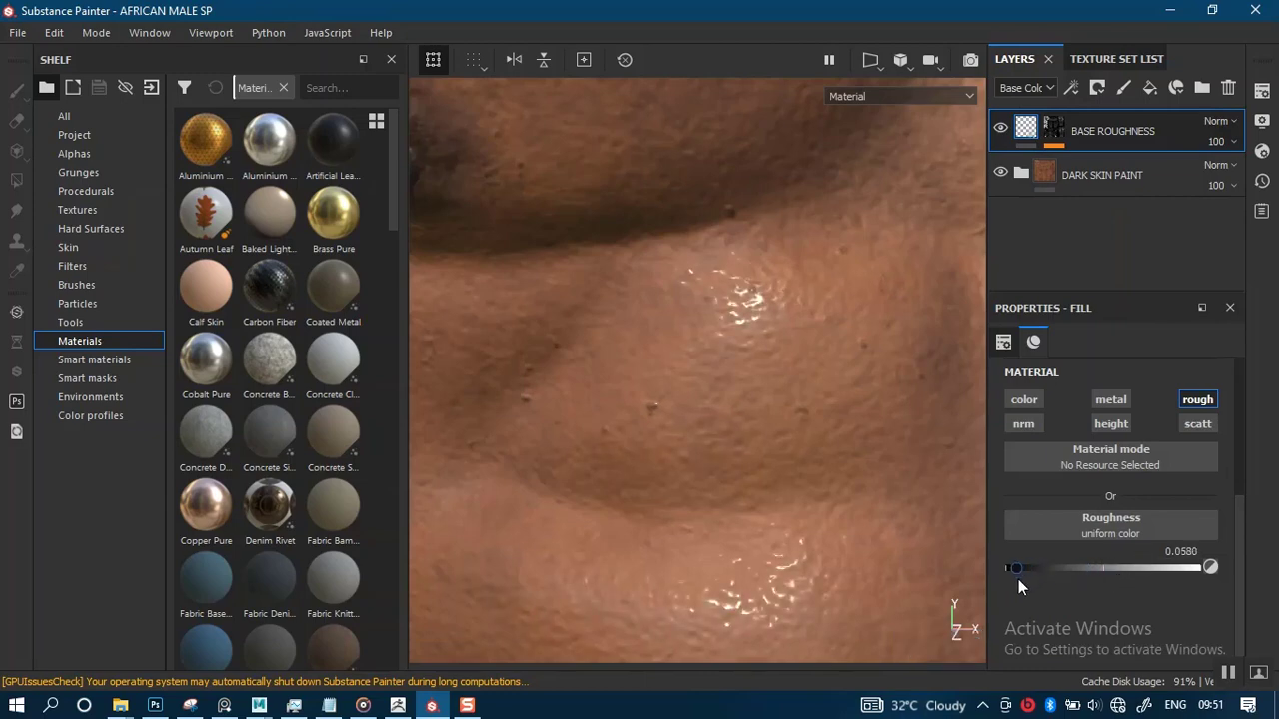
key("c")
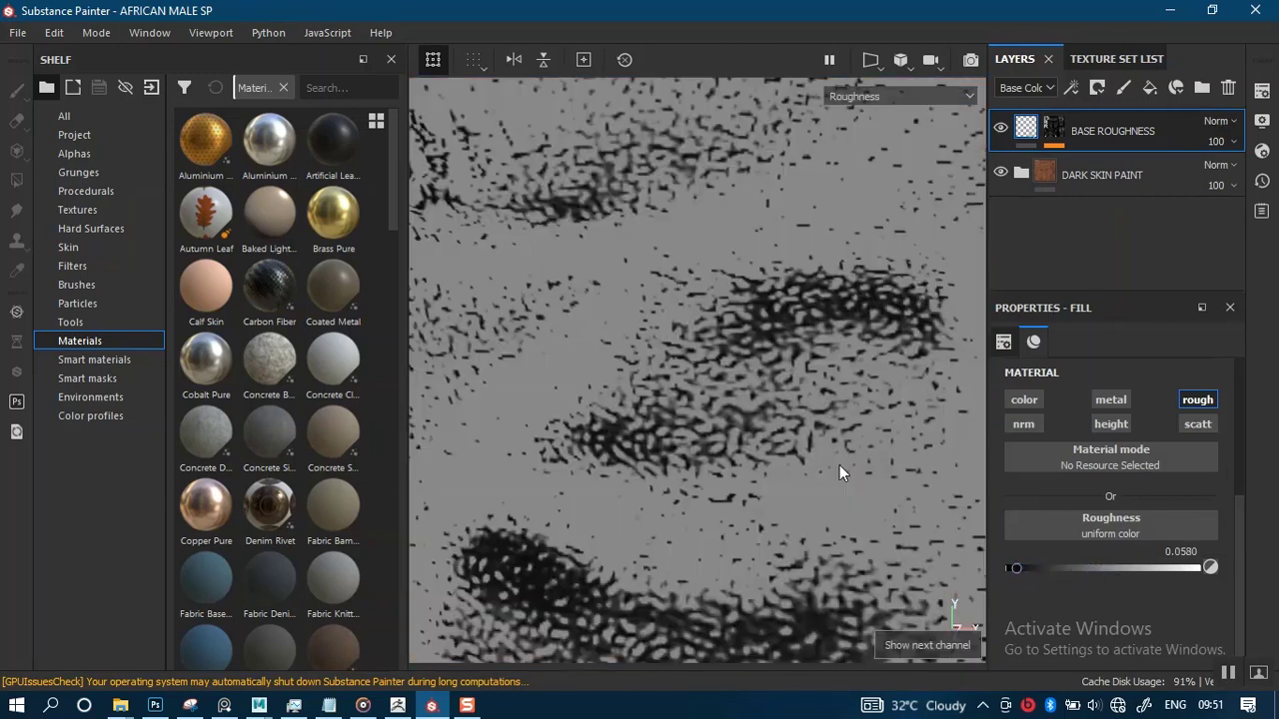
- Examine the abs in the Roughness view and under rotated lighting in the Material view
scroll(775, 321, "down", 4)
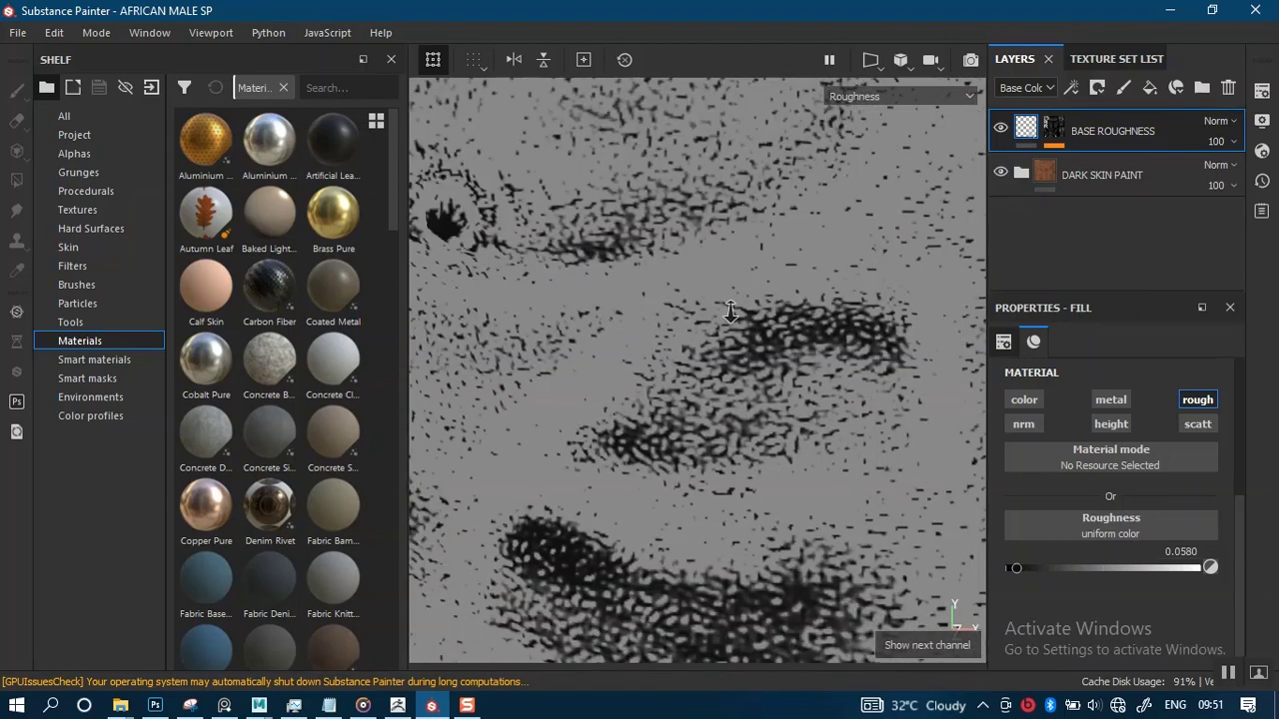
middle_click_drag(766, 338, 733, 239, "alt")
middle_click_drag(726, 443, 724, 448, "alt")
scroll(724, 448, "up", 5)
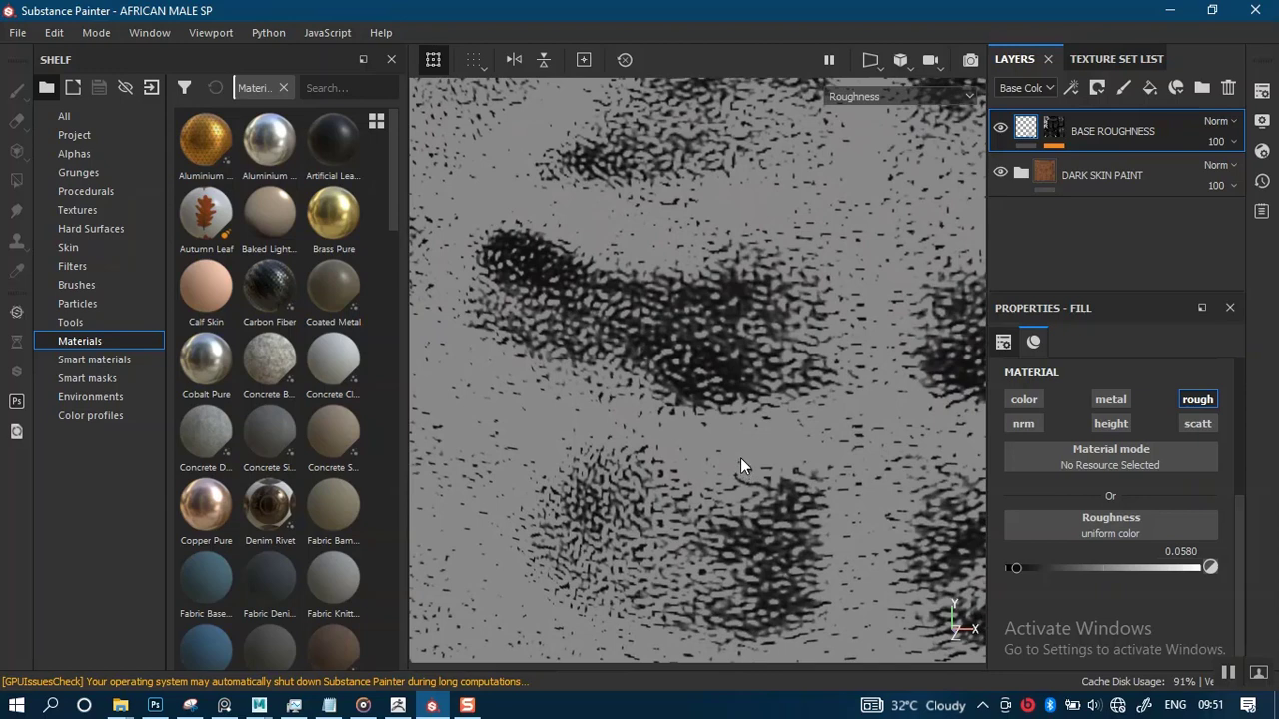
key("m")
right_click(788, 420)
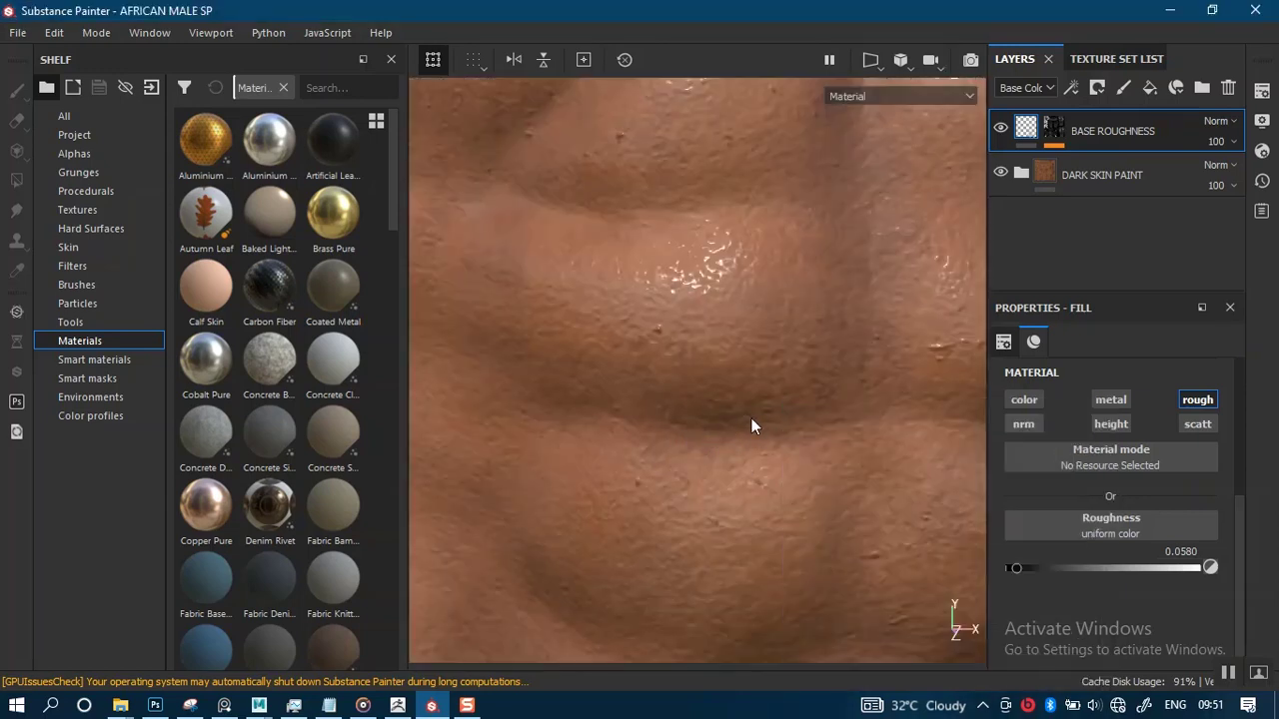
mouse_move(761, 430)
right_mouse_down("shift")
mouse_move(730, 436)
mouse_move(837, 420)
mouse_move(769, 433)
right_mouse_up("shift")
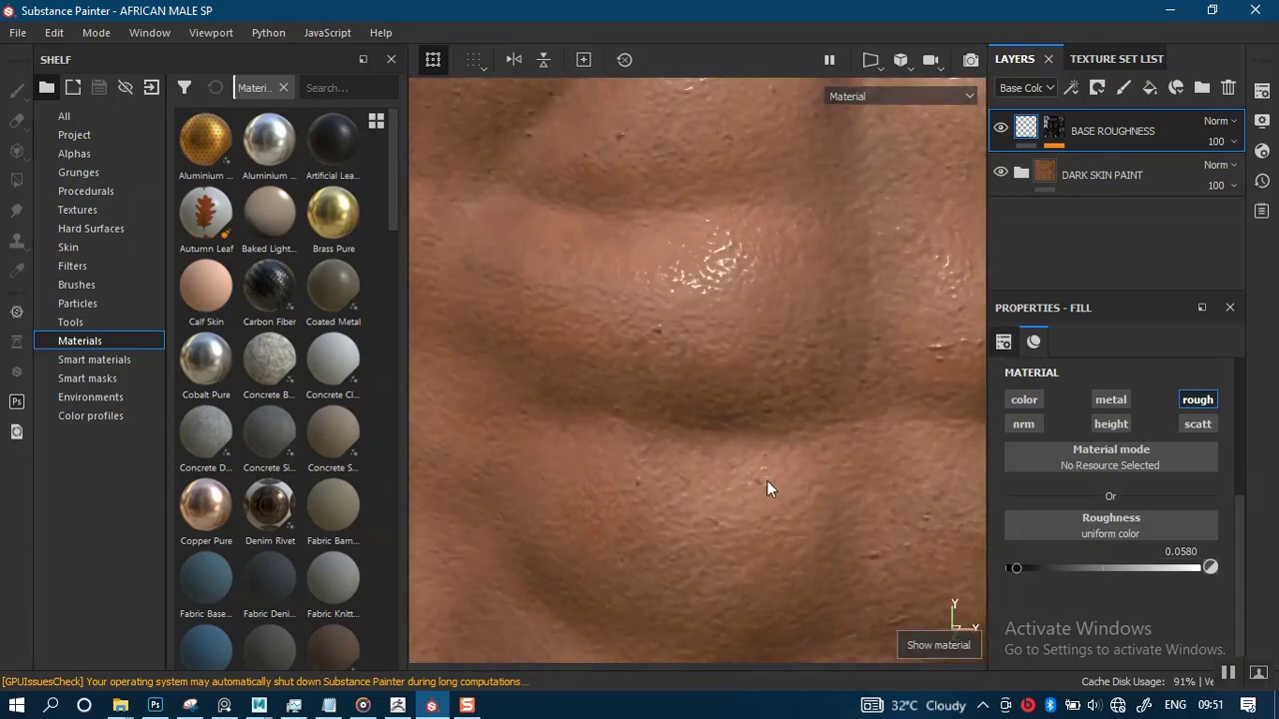
- Inspect the curvature pattern across the torso, arms and thighs in the Roughness view
key("c")
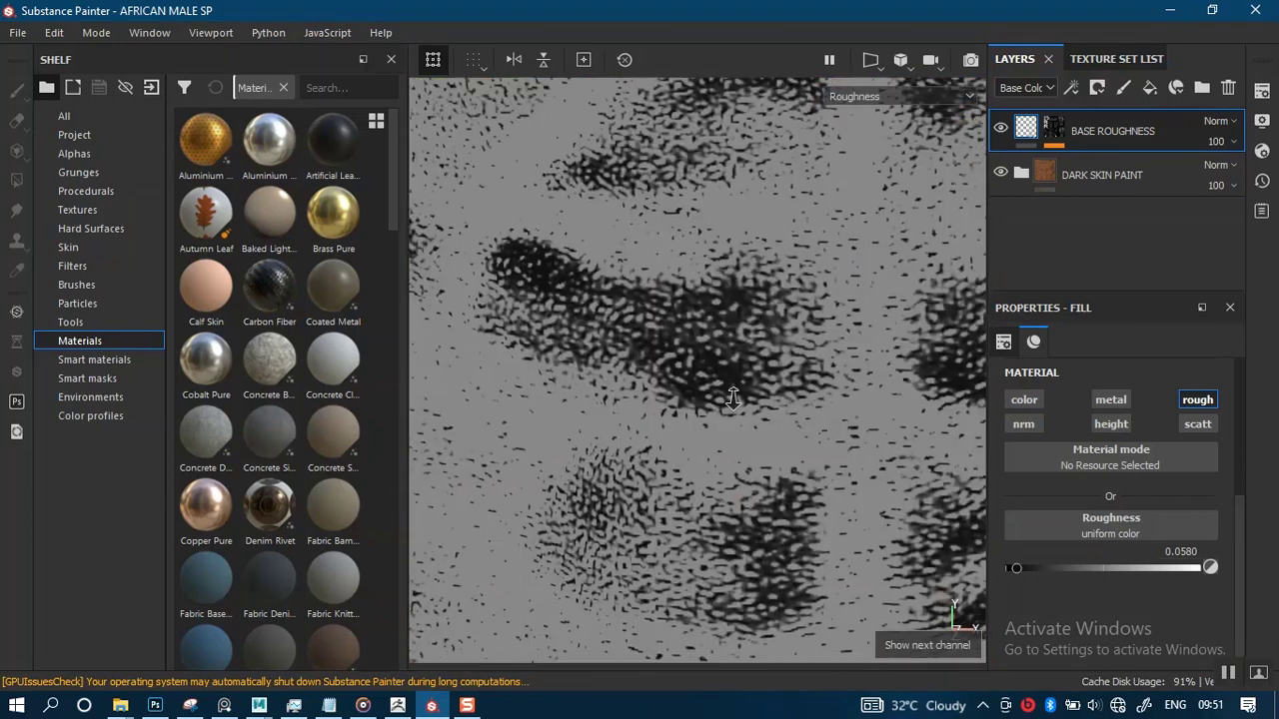
right_click_drag(704, 376, 728, 322, "alt")
middle_click_drag(728, 323, 734, 262, "alt")
right_click_drag(734, 262, 740, 186, "alt")
middle_click_drag(735, 342, 713, 478, "alt")
left_click_drag(713, 413, 727, 459, "alt")
middle_click_drag(708, 440, 520, 128, "alt")
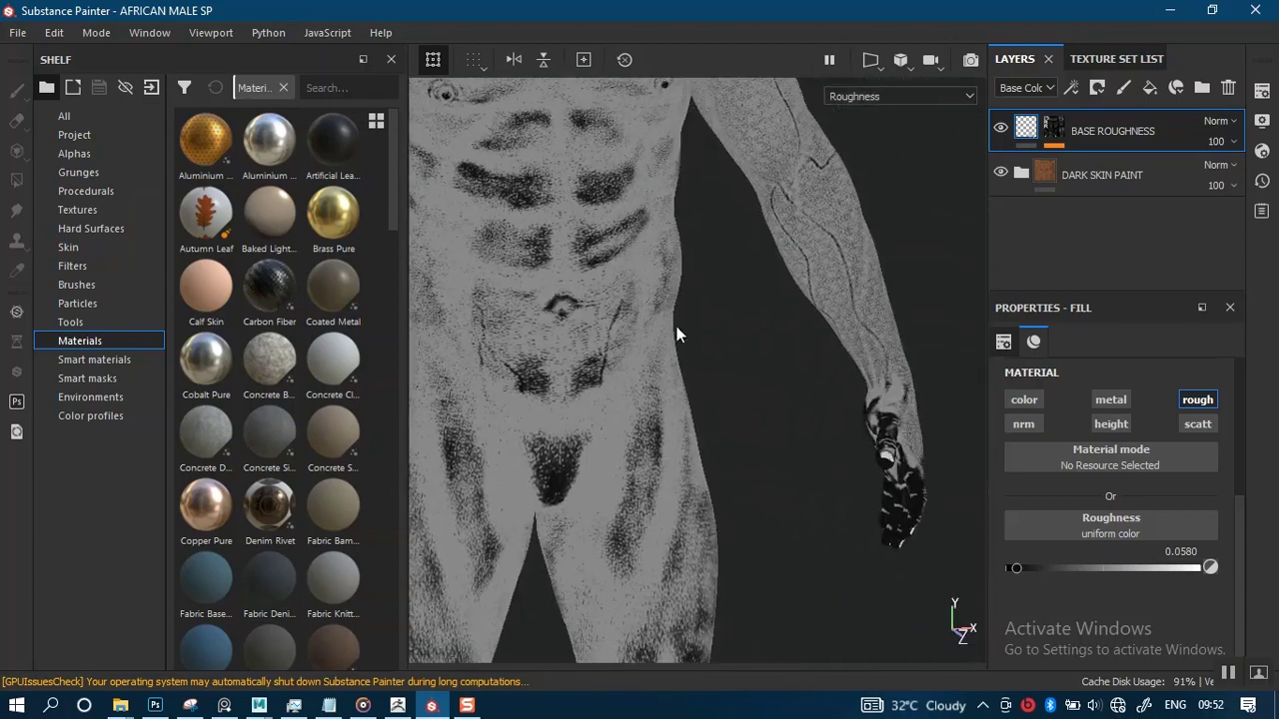
left_click_drag(676, 333, 616, 342, "alt")
middle_click_drag(616, 343, 769, 432, "alt")
middle_click_drag(743, 213, 765, 301, "alt")
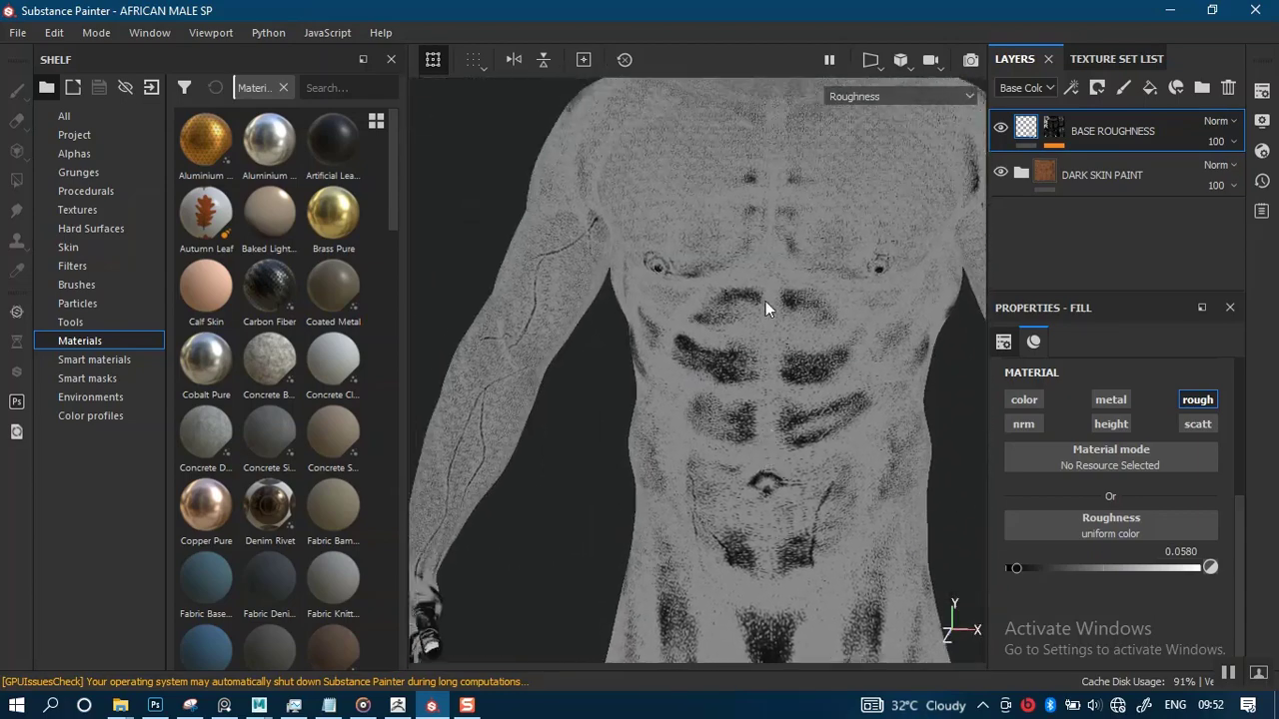
right_click_drag(765, 301, 724, 461, "alt")
middle_click_drag(724, 461, 705, 369, "alt")
right_click_drag(704, 369, 748, 538, "alt")
left_click_drag(715, 489, 753, 455, "alt")
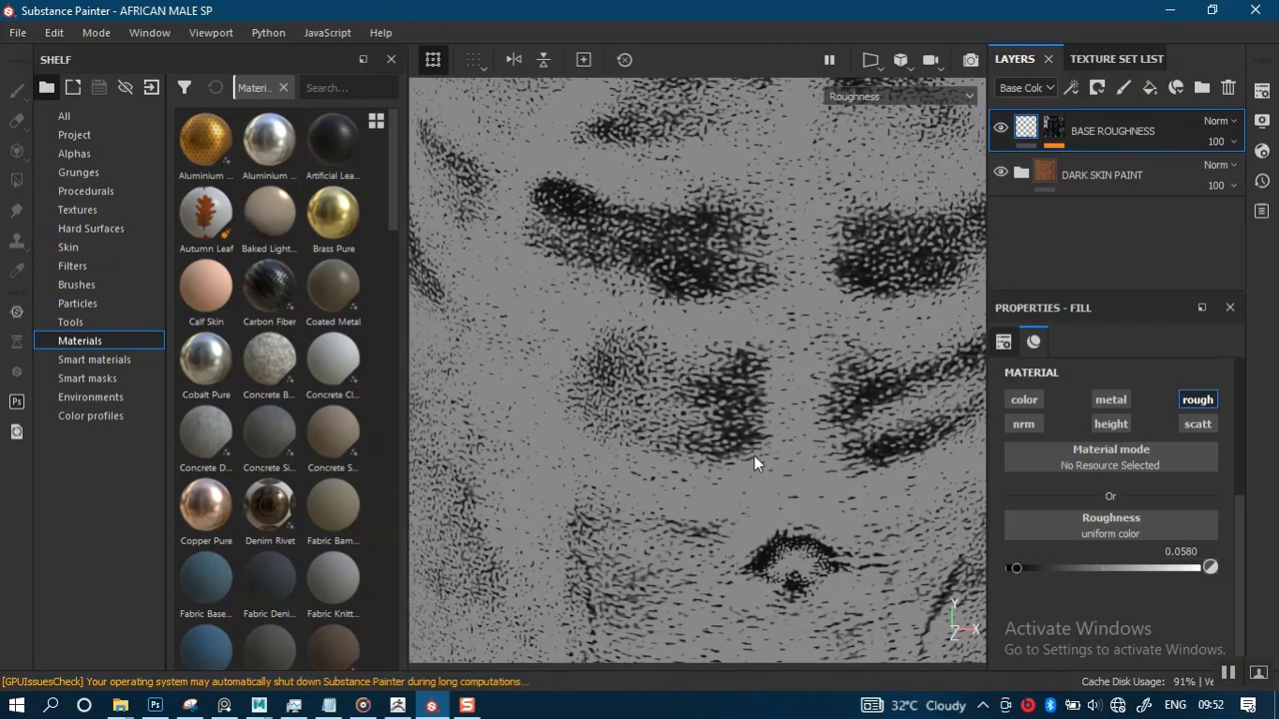
middle_click_drag(753, 455, 751, 362, "alt")
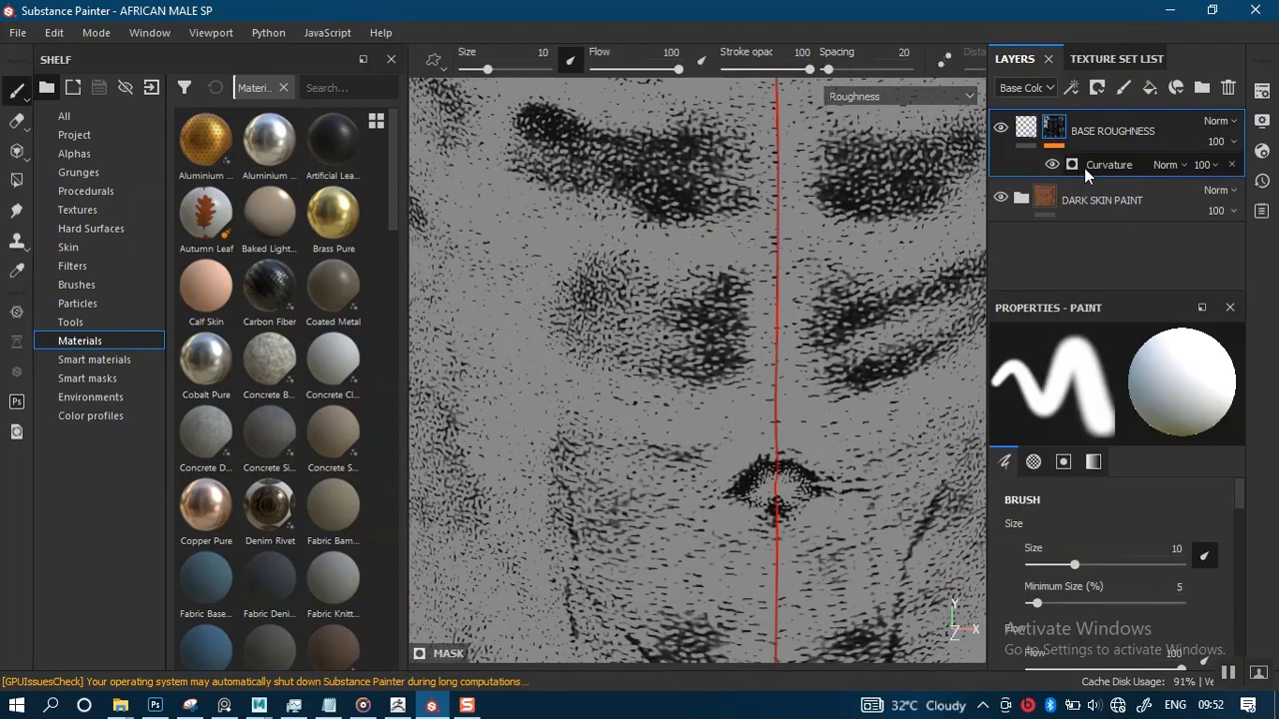
- Set the curvature mode of the BASE ROUGHNESS mask's Curvature generator to Cavities
left_click(1089, 165)
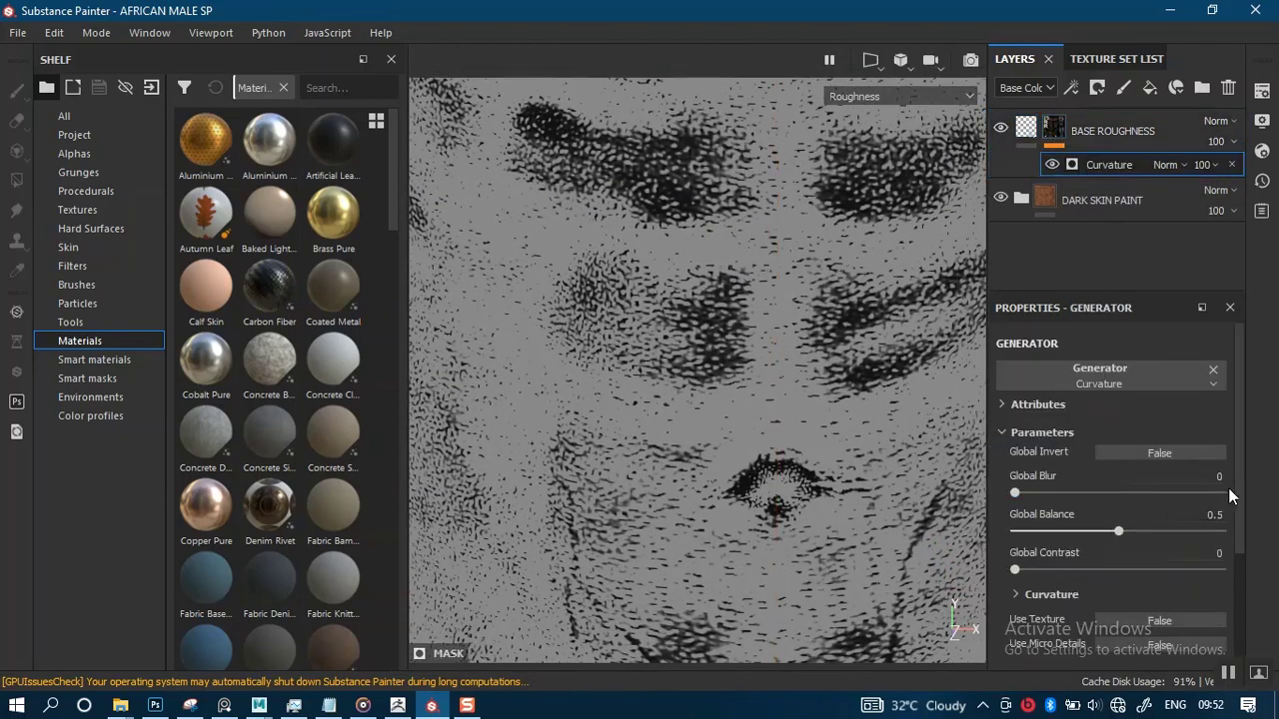
scroll(1239, 539, "down", 3)
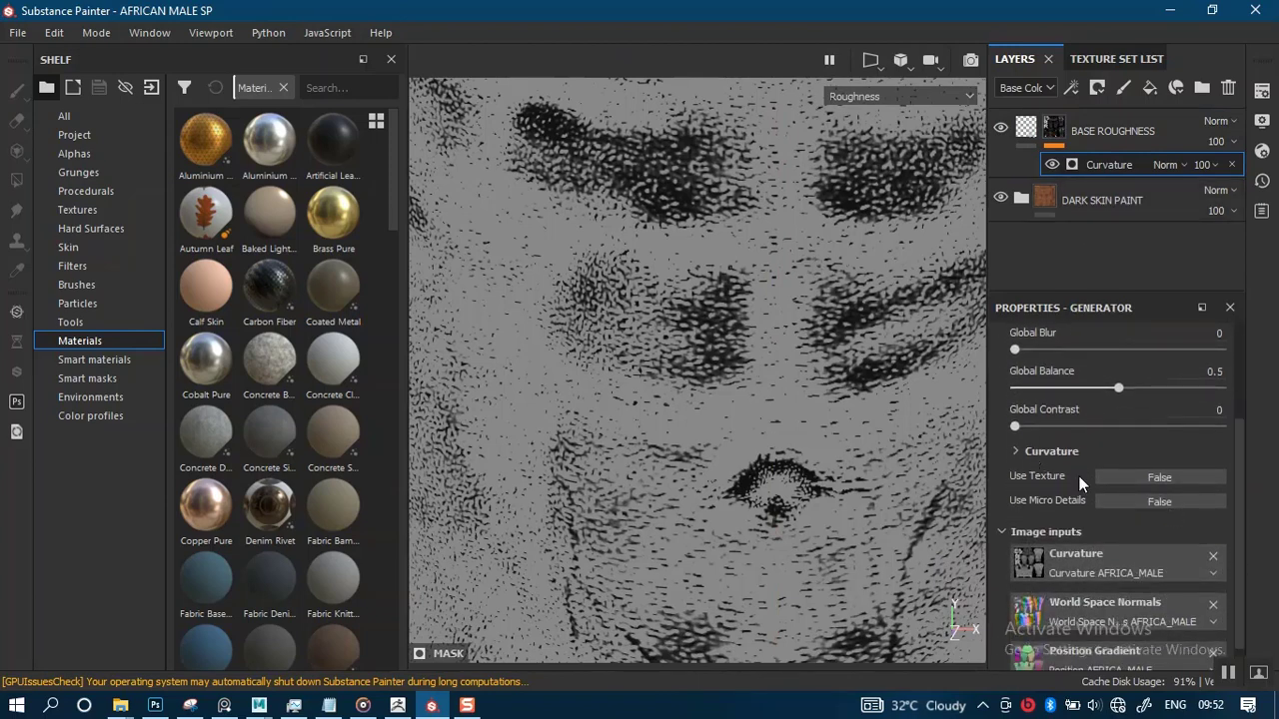
left_click(1017, 451)
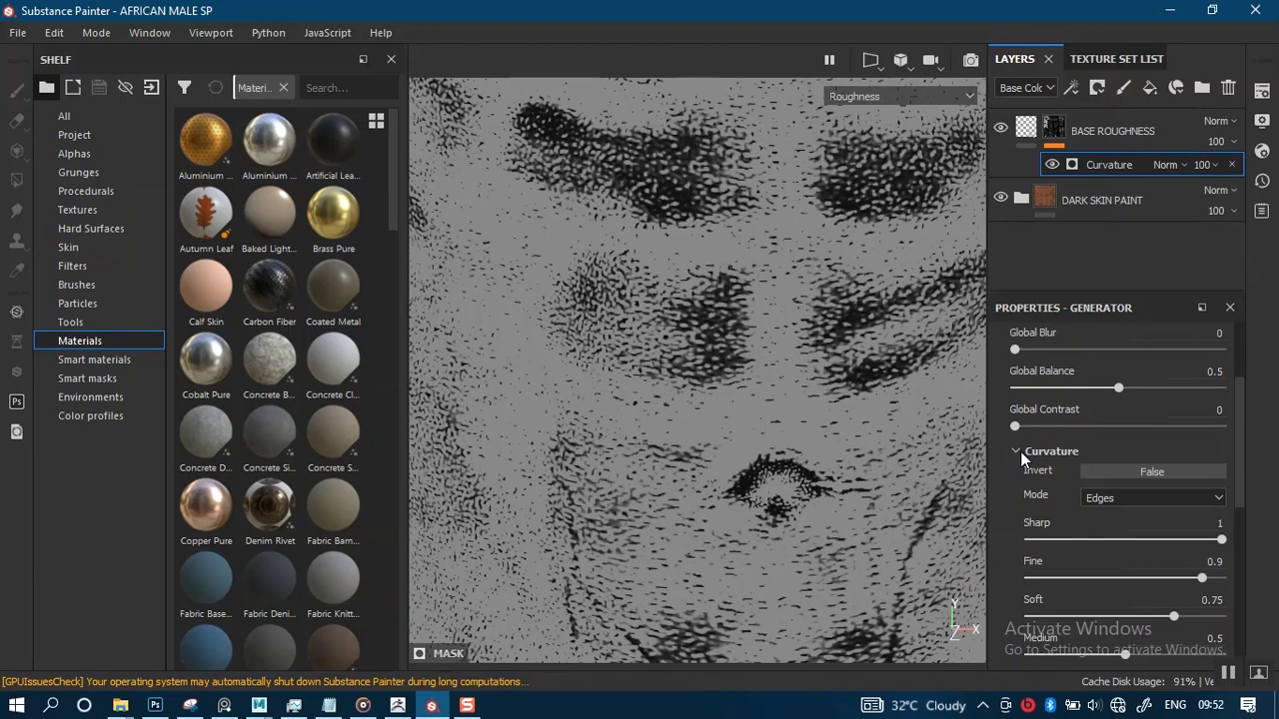
left_click(1117, 497)
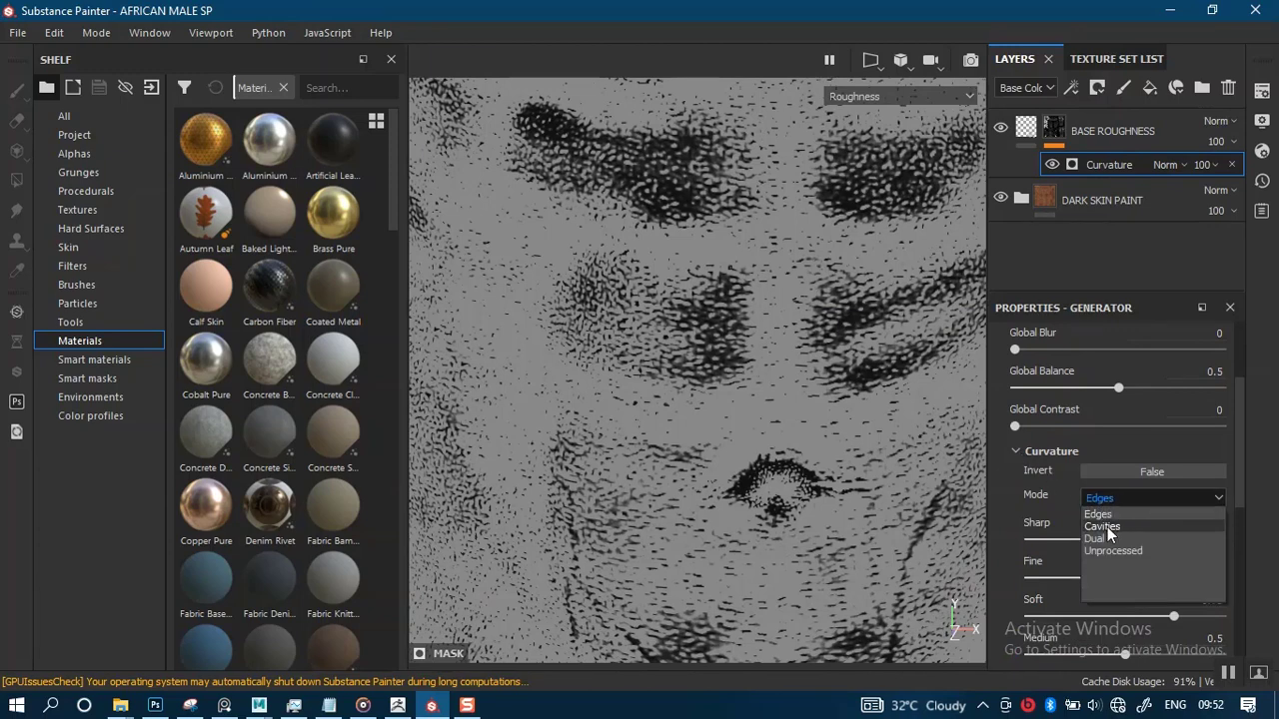
left_click(1105, 526)
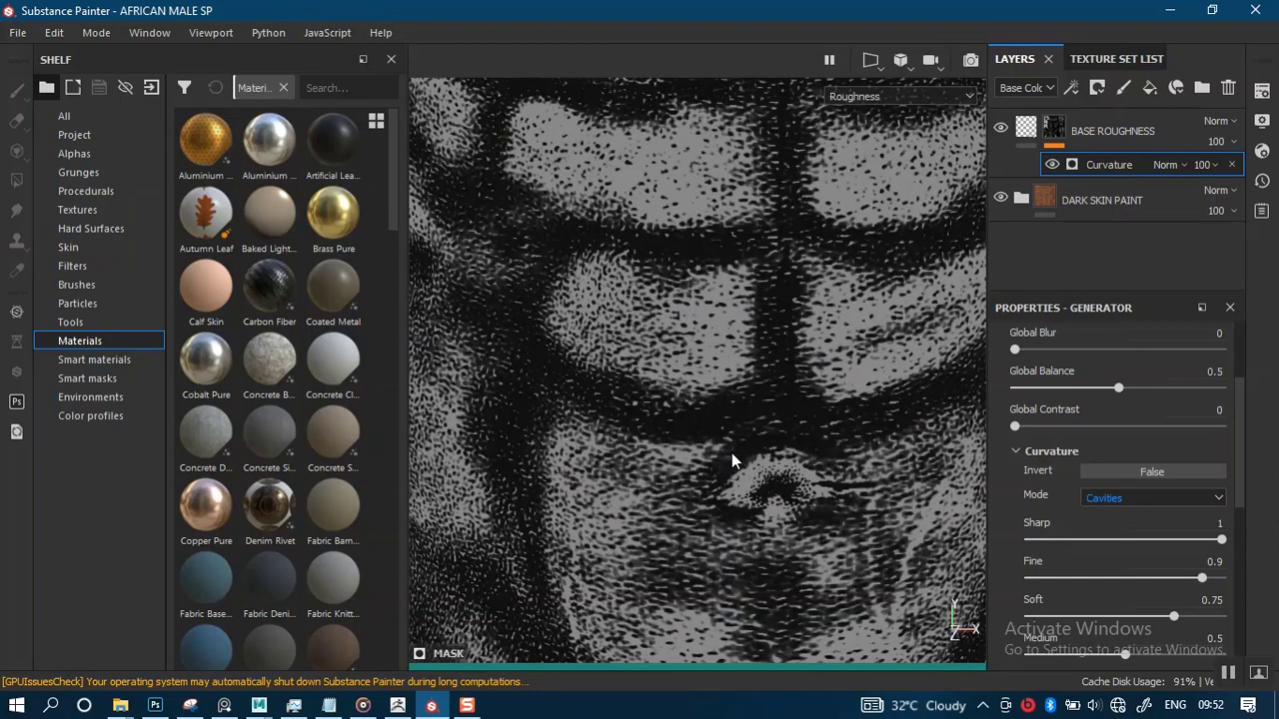
- Inspect the Cavities pattern across the torso in the Roughness and Material views, moving up to the head in the Roughness view
scroll(729, 467, "down", 6)
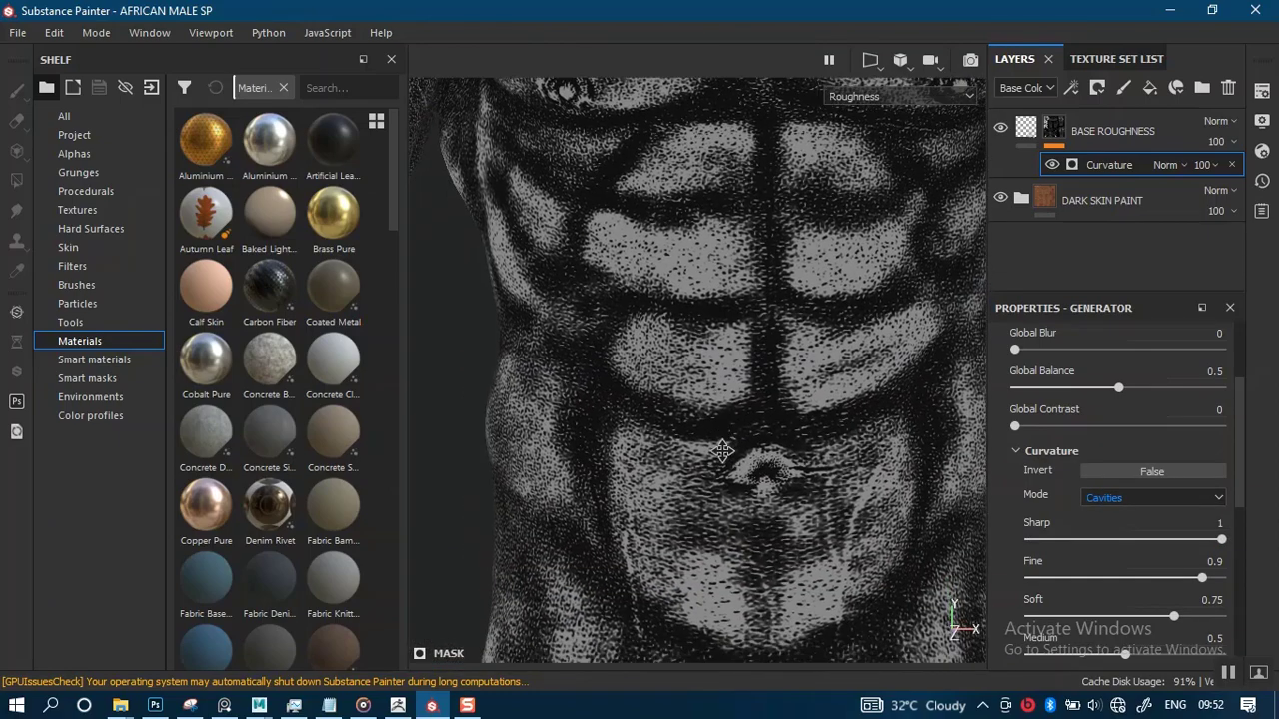
middle_click_drag(729, 462, 745, 332, "alt")
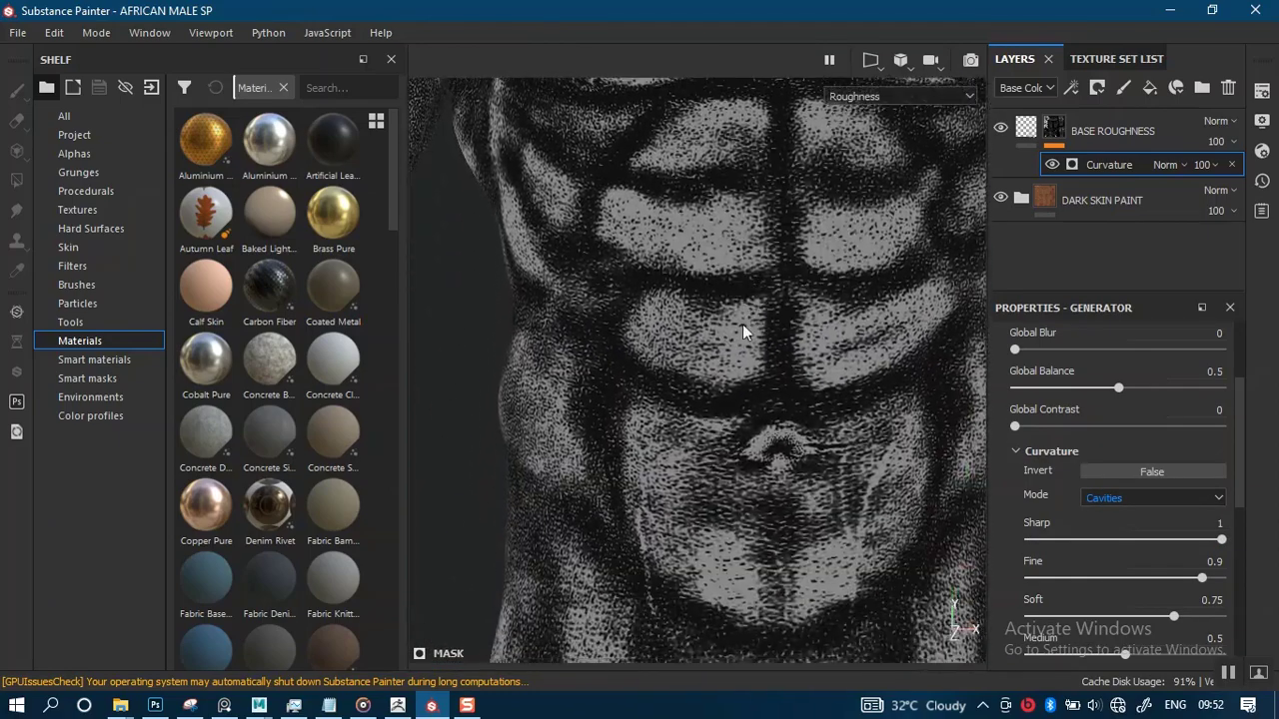
right_click_drag(745, 332, 729, 558, "alt")
key("m")
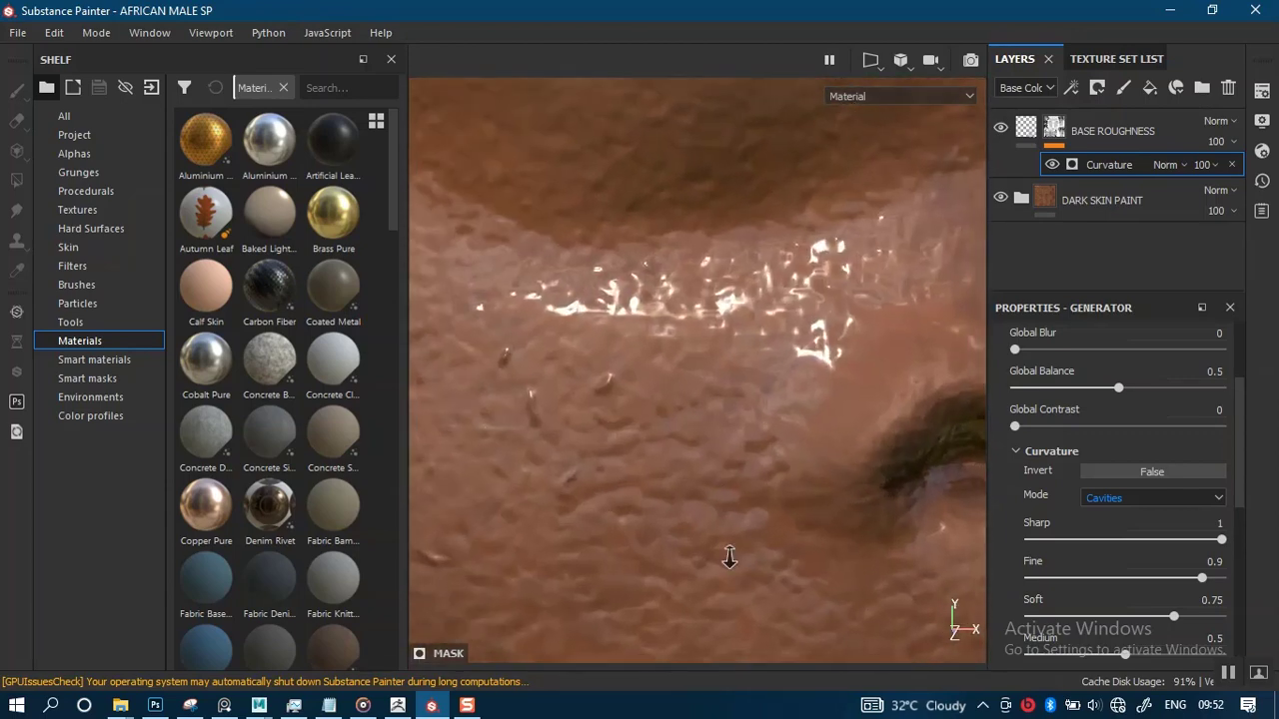
left_click_drag(729, 557, 733, 249, "alt")
right_click_drag(734, 248, 690, 237, "alt")
scroll(716, 322, "down", 5)
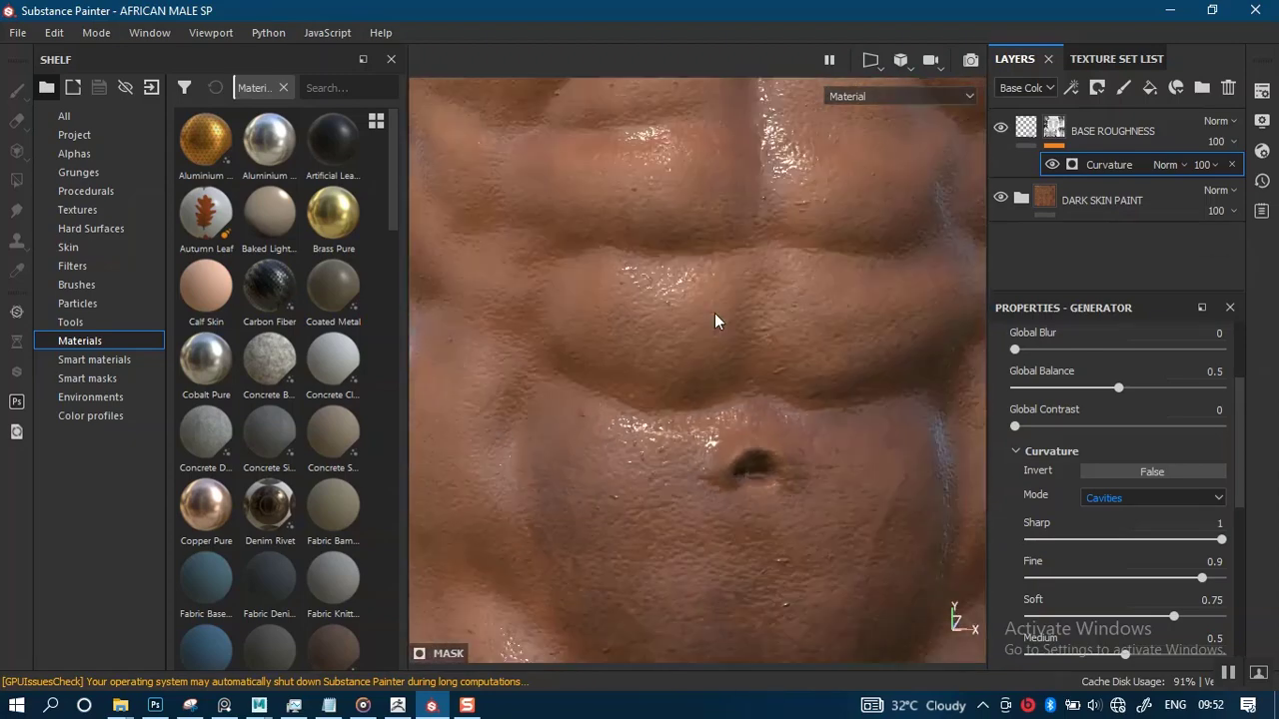
key("c")
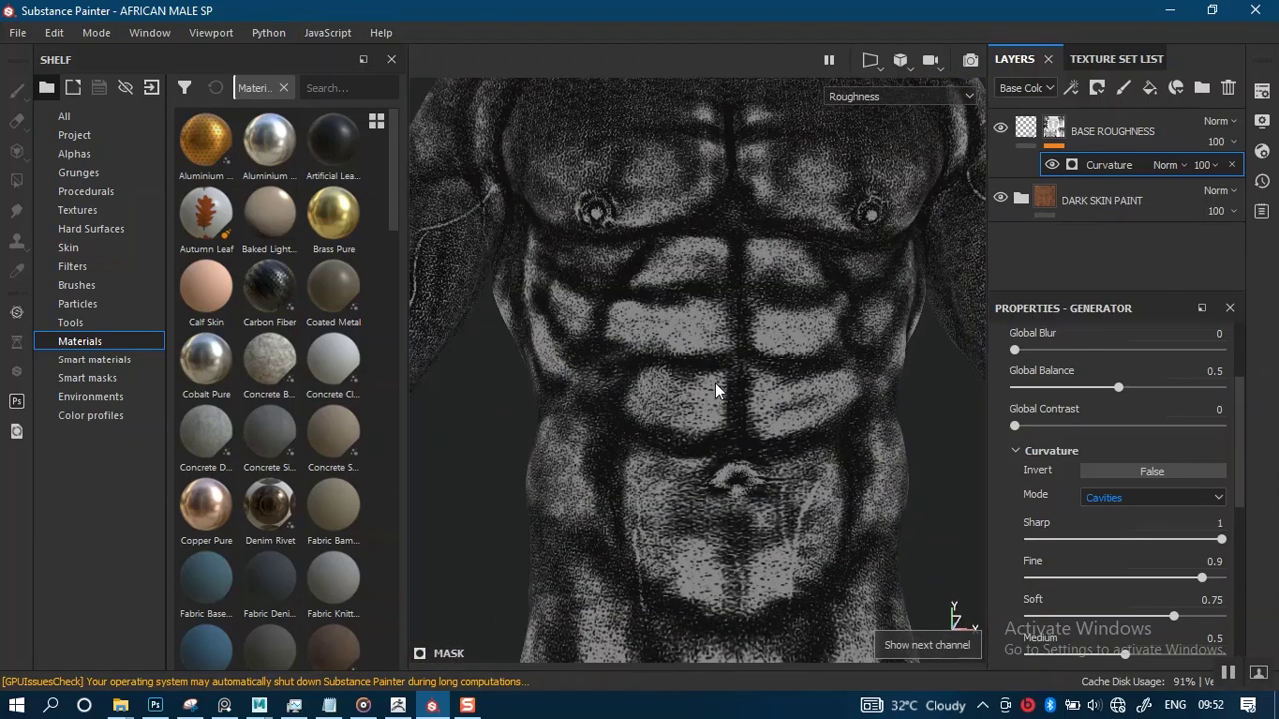
left_click_drag(724, 440, 707, 473, "alt")
middle_click_drag(708, 473, 723, 537, "alt")
middle_click_drag(722, 419, 722, 485, "alt")
middle_click_drag(713, 330, 714, 557, "alt")
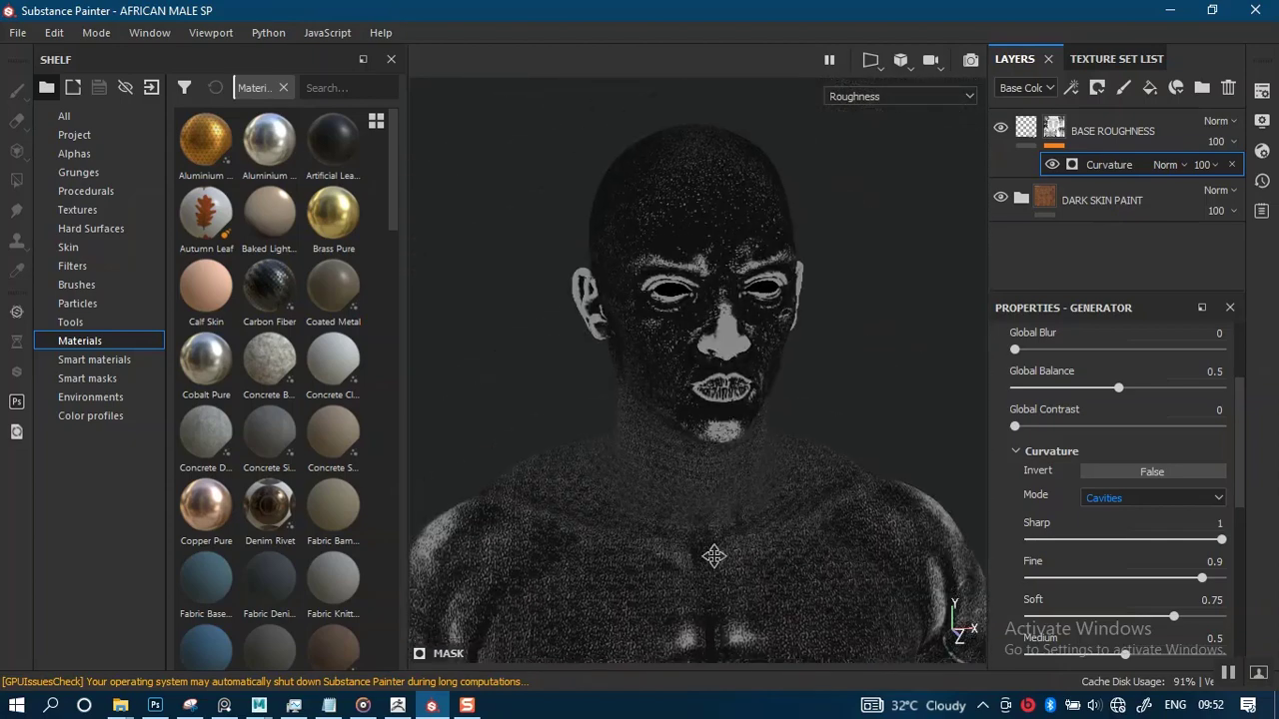
- Examine the face up close in the Roughness view and under rotated lighting in the Material view
right_click_drag(713, 556, 799, 649, "alt")
middle_click_drag(713, 350, 714, 449, "alt")
right_click_drag(679, 410, 719, 451, "alt")
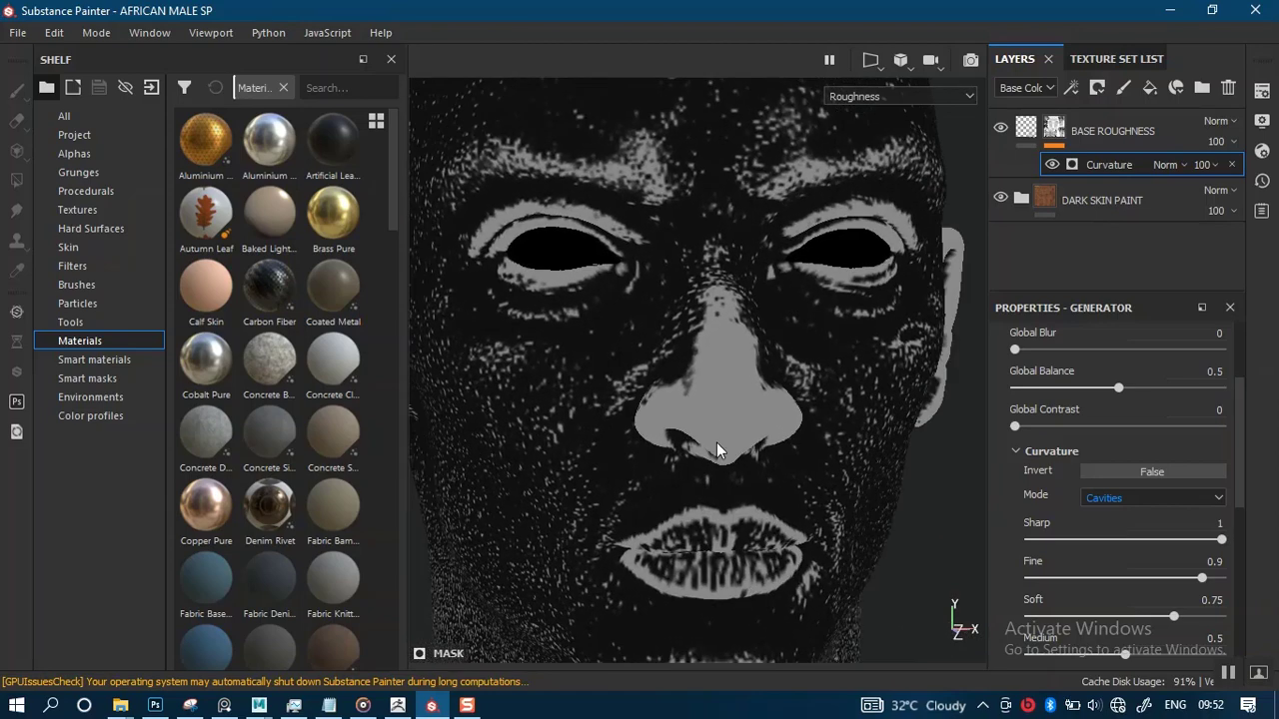
middle_click_drag(719, 450, 711, 445, "alt")
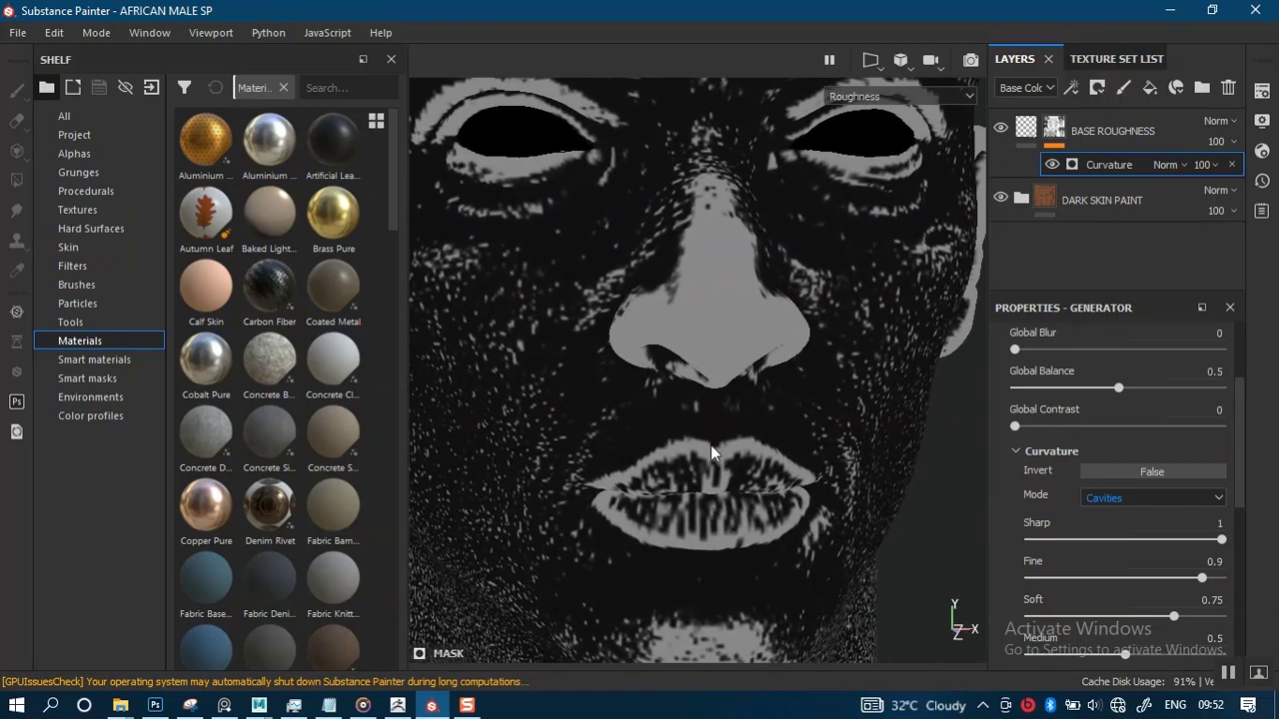
key("m")
left_click_drag(697, 452, 736, 448, "alt")
mouse_move(765, 456)
right_mouse_down("shift")
mouse_move(699, 457)
mouse_move(748, 453)
right_mouse_up("shift")
scroll(737, 463, "down", 1)
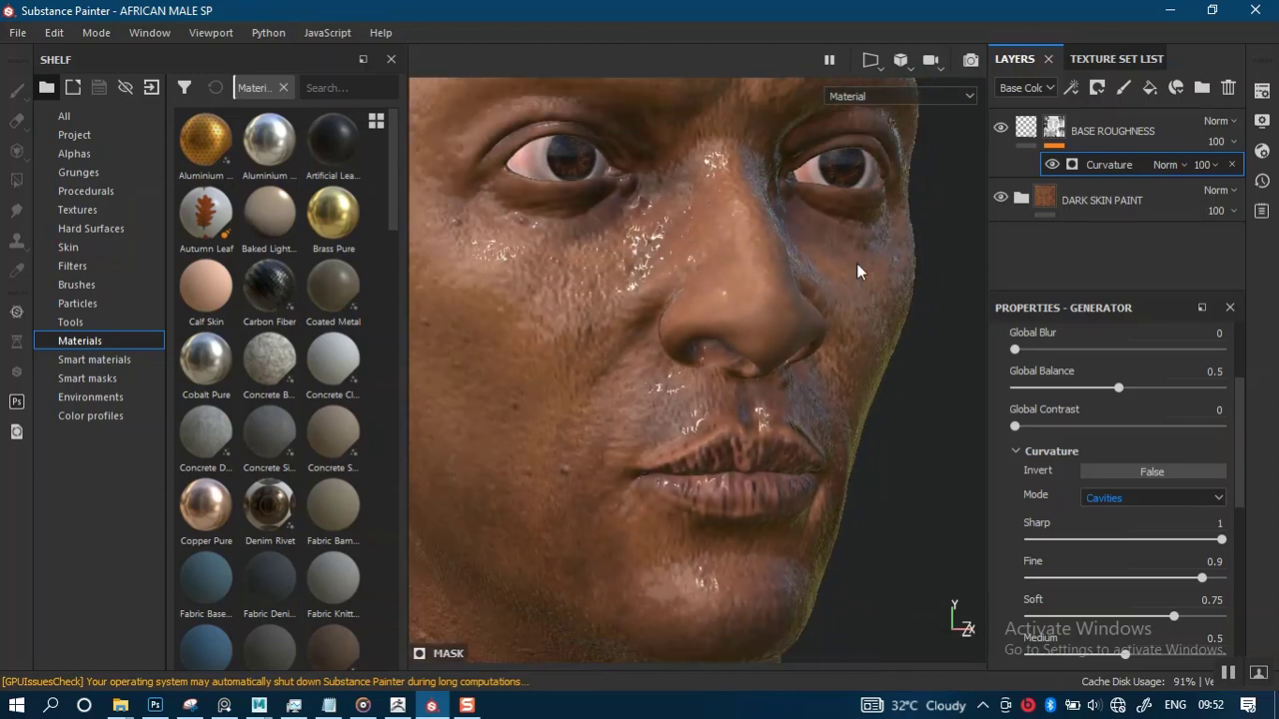
- Set the BASE ROUGHNESS fill's roughness to 0.4348 and check the head and chest in the Material view
left_click(1017, 133)
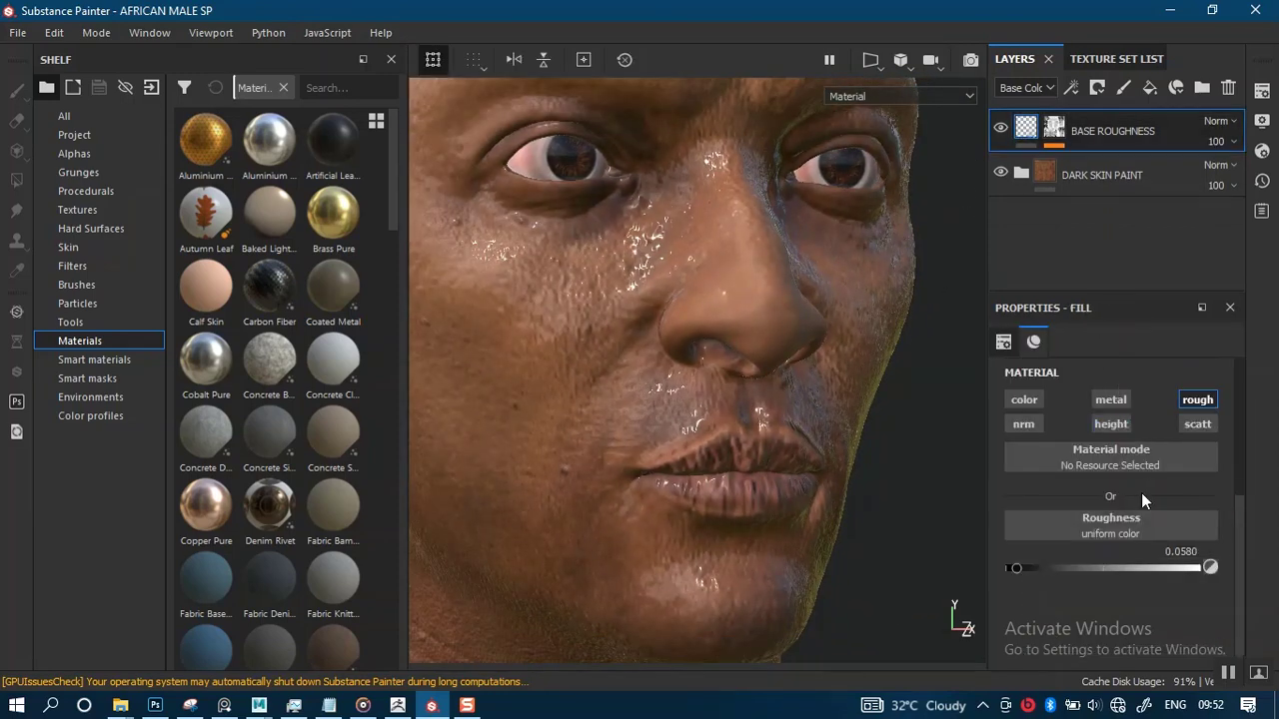
left_click(1090, 567)
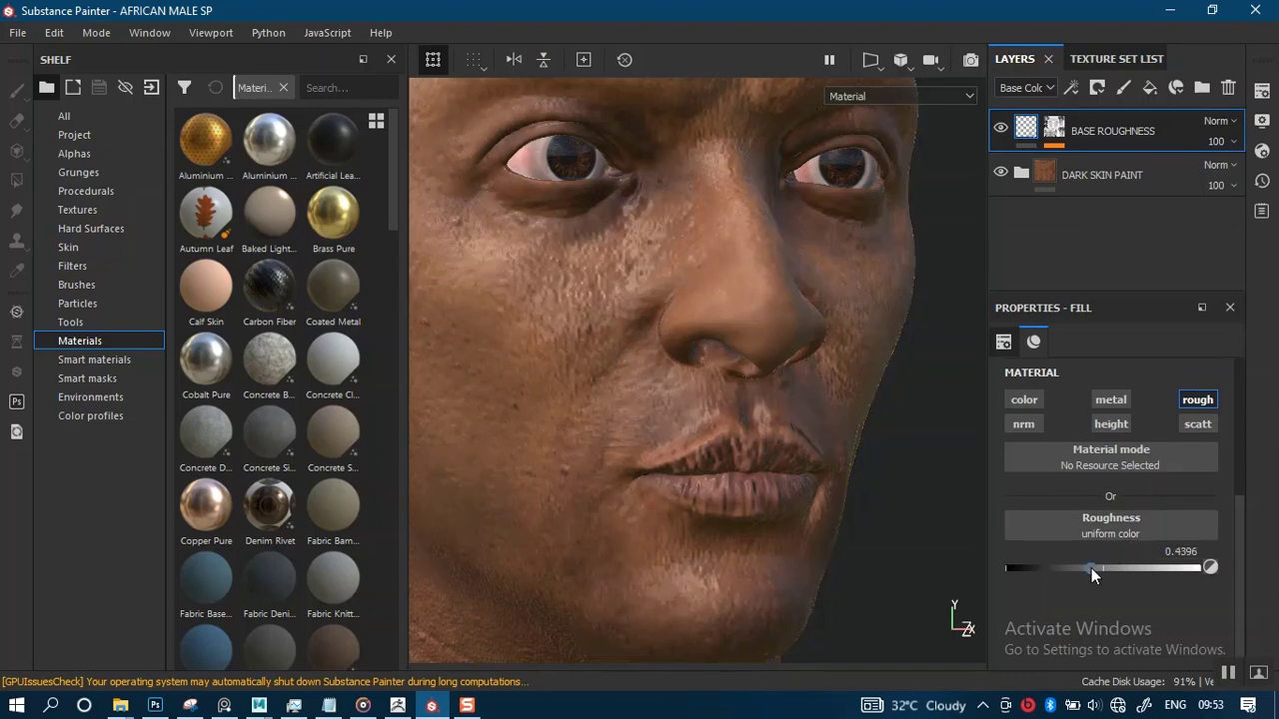
right_click_drag(790, 499, 774, 419, "alt")
left_click_drag(774, 419, 692, 434, "alt")
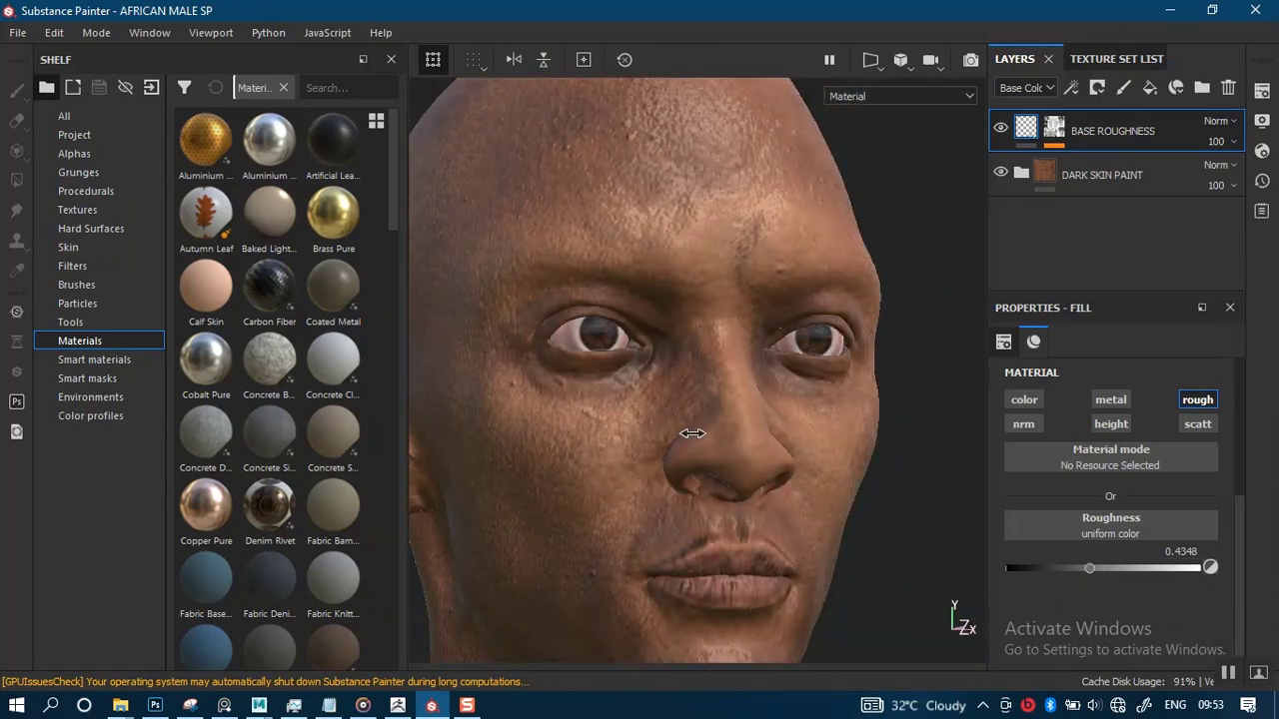
left_click_drag(738, 515, 759, 451, "alt")
middle_click_drag(751, 481, 774, 297, "alt")
middle_click_drag(765, 584, 765, 433, "alt")
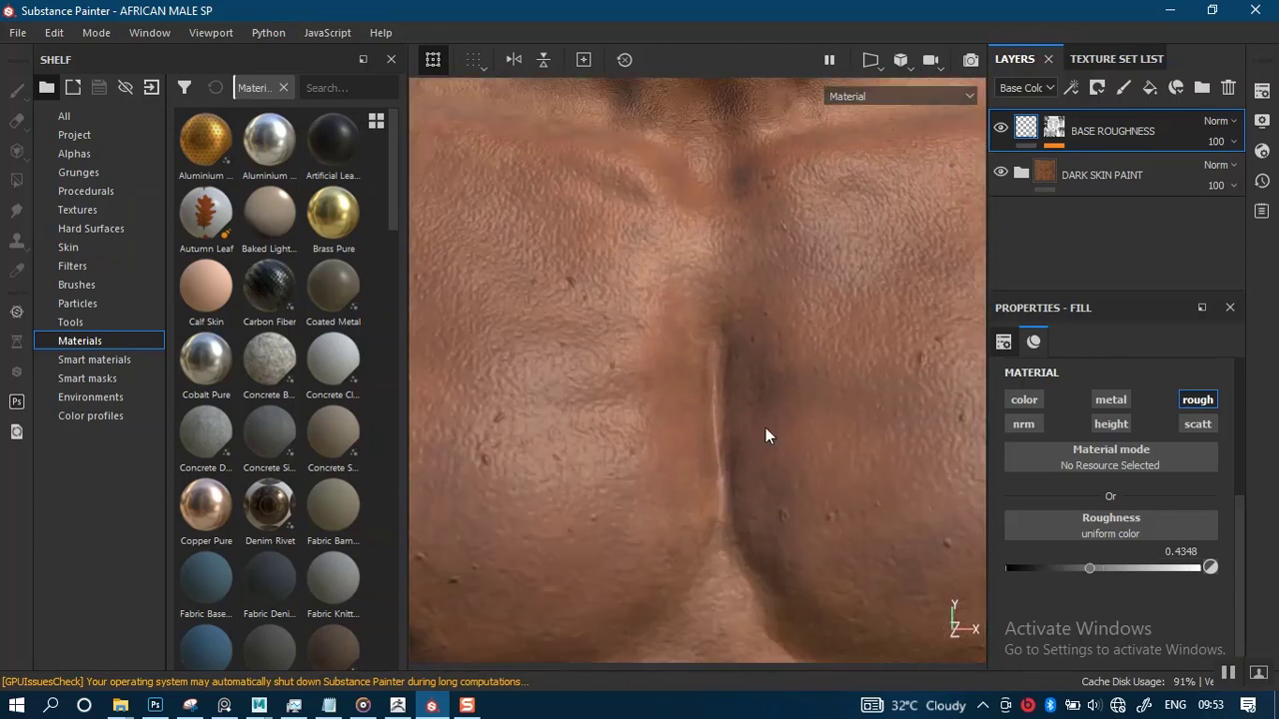
right_click_drag(766, 434, 782, 160, "alt")
middle_click_drag(759, 420, 735, 439, "alt")
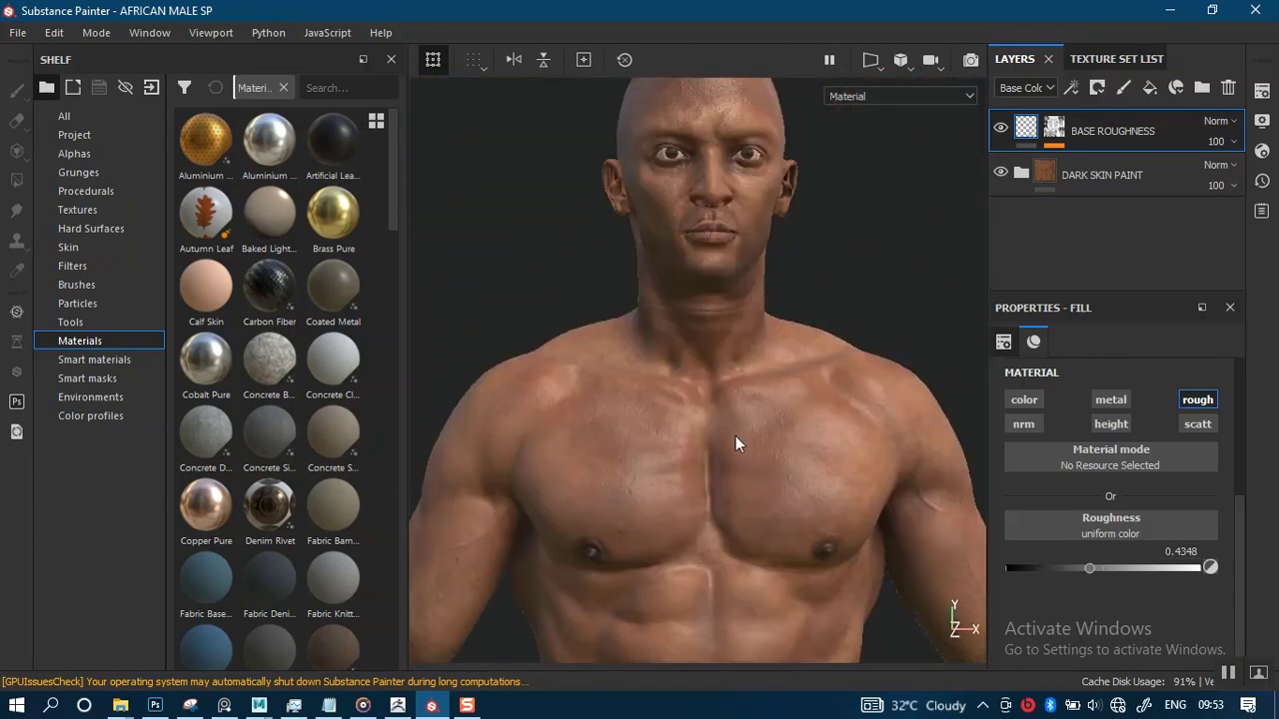
right_click_drag(736, 439, 748, 574, "alt")
middle_click_drag(742, 436, 765, 309, "alt")
- Set the BASE ROUGHNESS fill's roughness to 0.4831 and check the chest and abs under rotated lighting
left_click_drag(1094, 566, 1099, 570)
right_click_drag(746, 382, 774, 497, "alt")
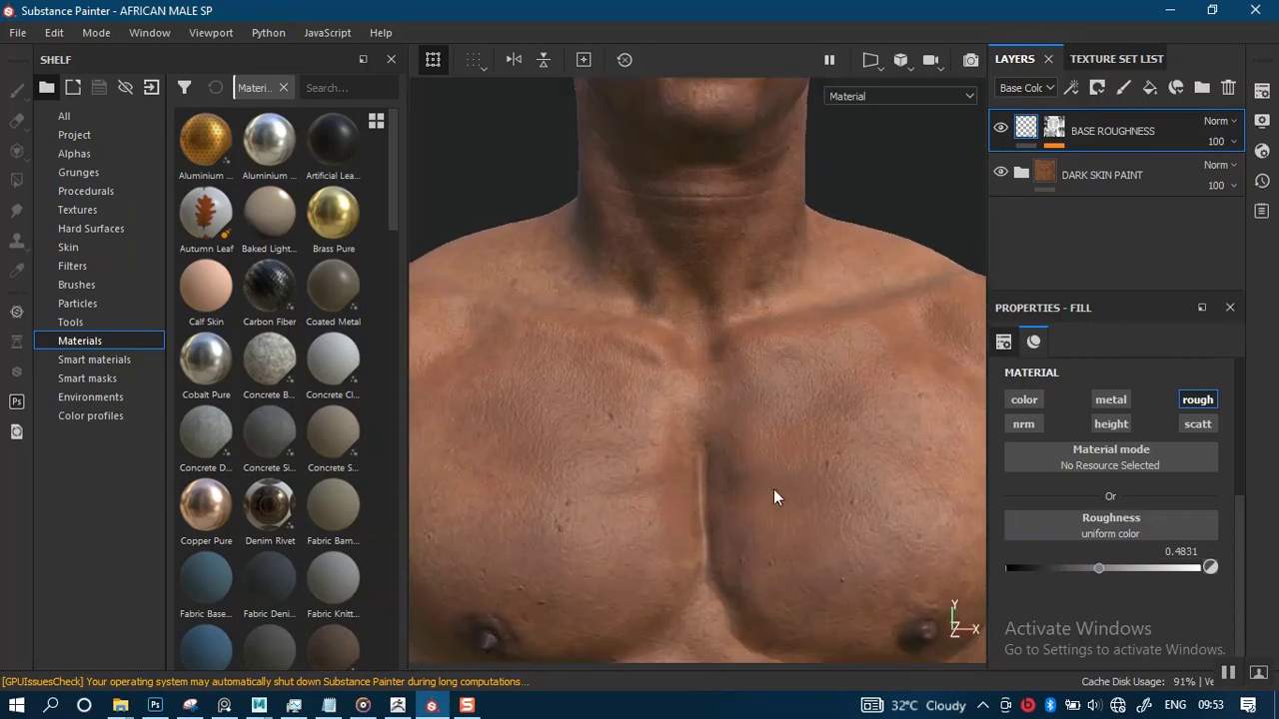
middle_click_drag(769, 425, 799, 150, "alt")
right_click_drag(788, 359, 776, 551, "alt")
right_click_drag(823, 492, 792, 491, "shift")
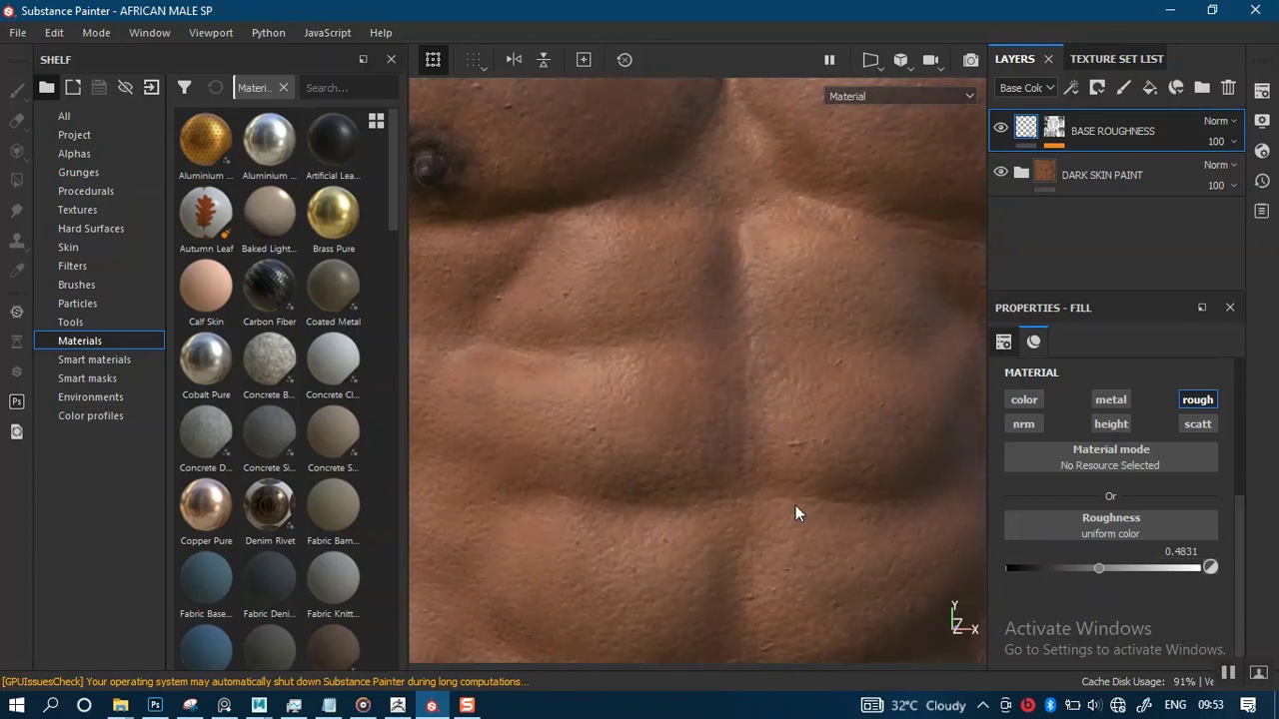
- Display the Roughness view and set the BASE ROUGHNESS fill's roughness to 0
key("c")
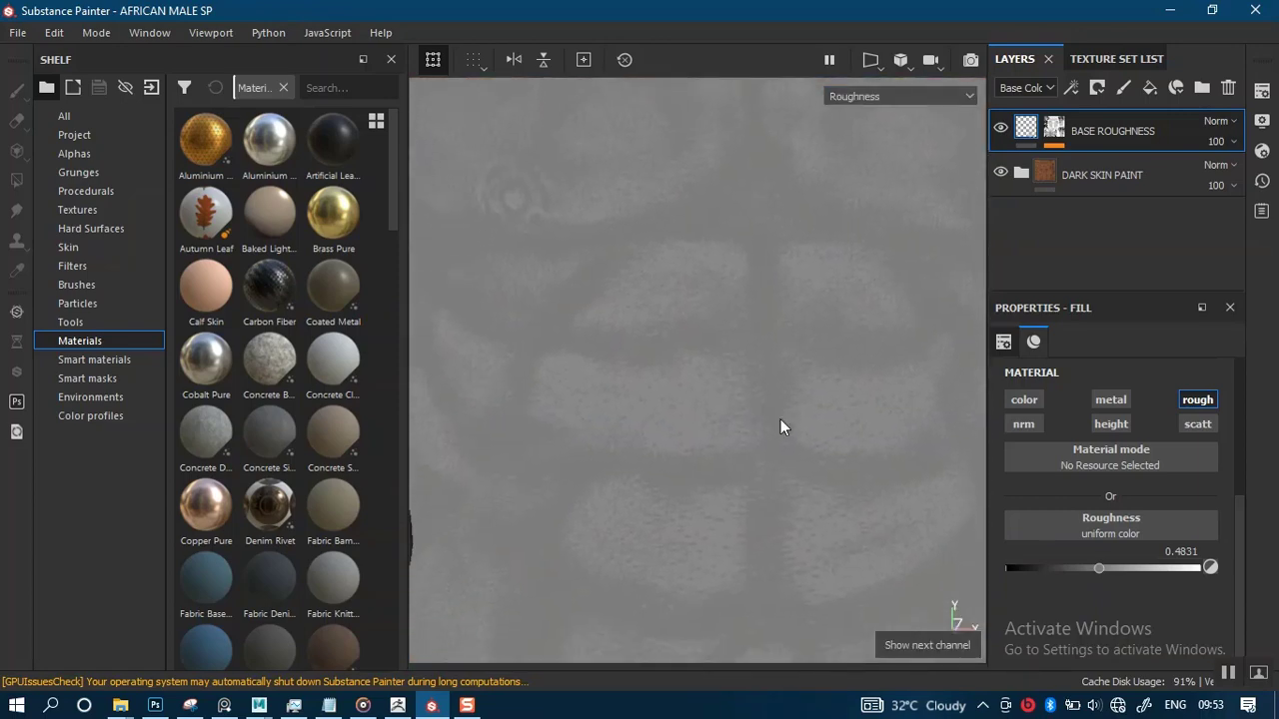
left_click(1067, 569)
left_click_drag(1066, 570, 969, 569)
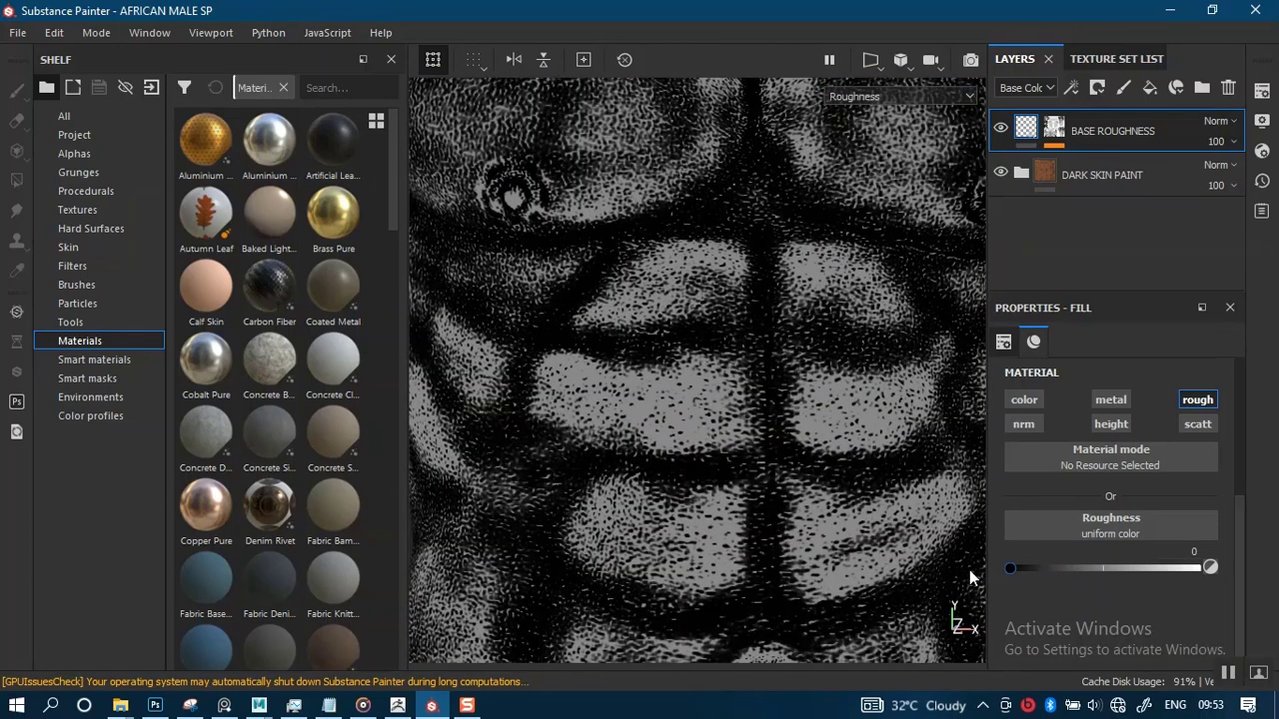
- Set the Global Balance of the BASE ROUGHNESS mask's Curvature generator to 0.57
left_click(1060, 135)
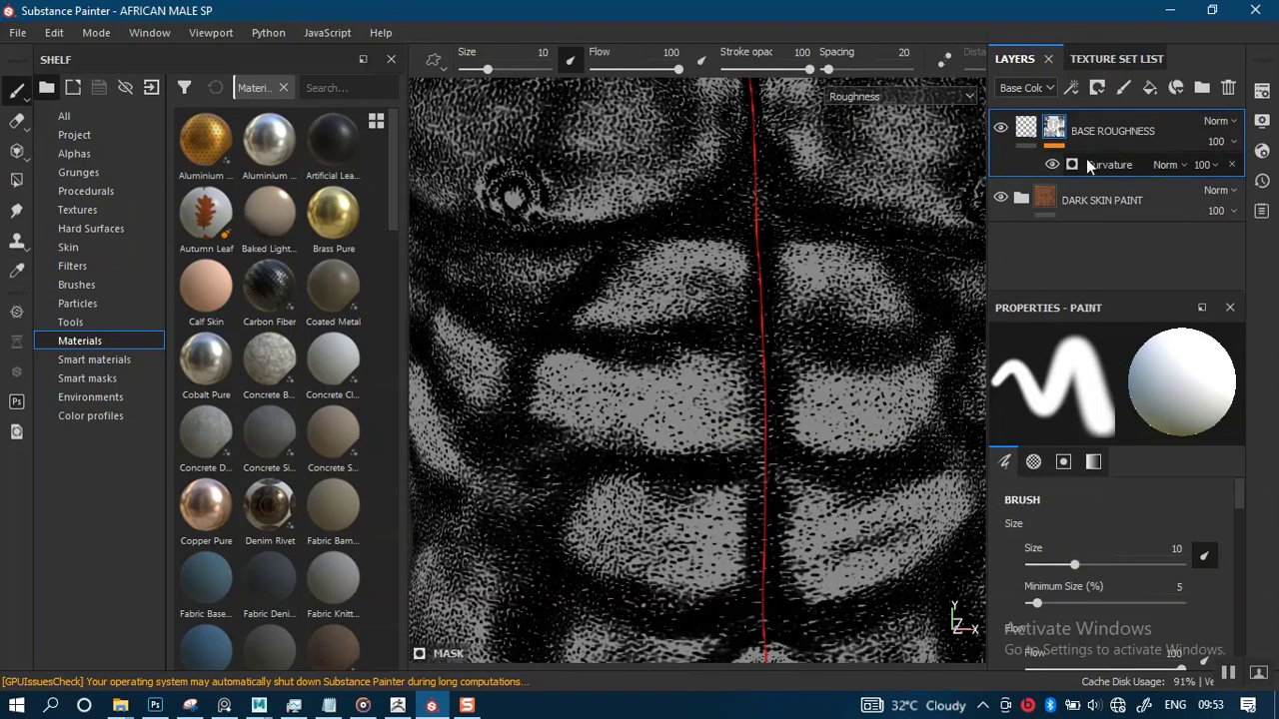
left_click(1108, 165)
left_click(1221, 537)
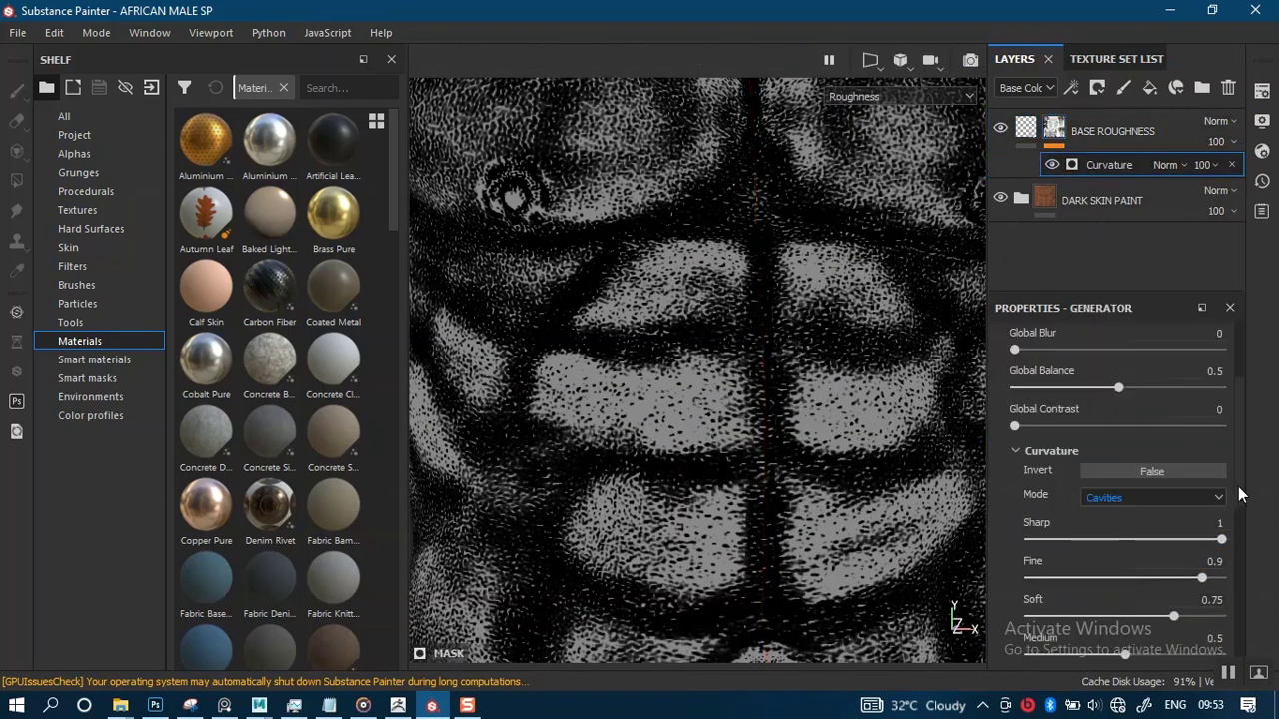
mouse_move(1238, 494)
left_mouse_down()
mouse_move(1245, 621)
mouse_move(1244, 492)
left_mouse_up()
left_click_drag(1119, 414, 1131, 414)
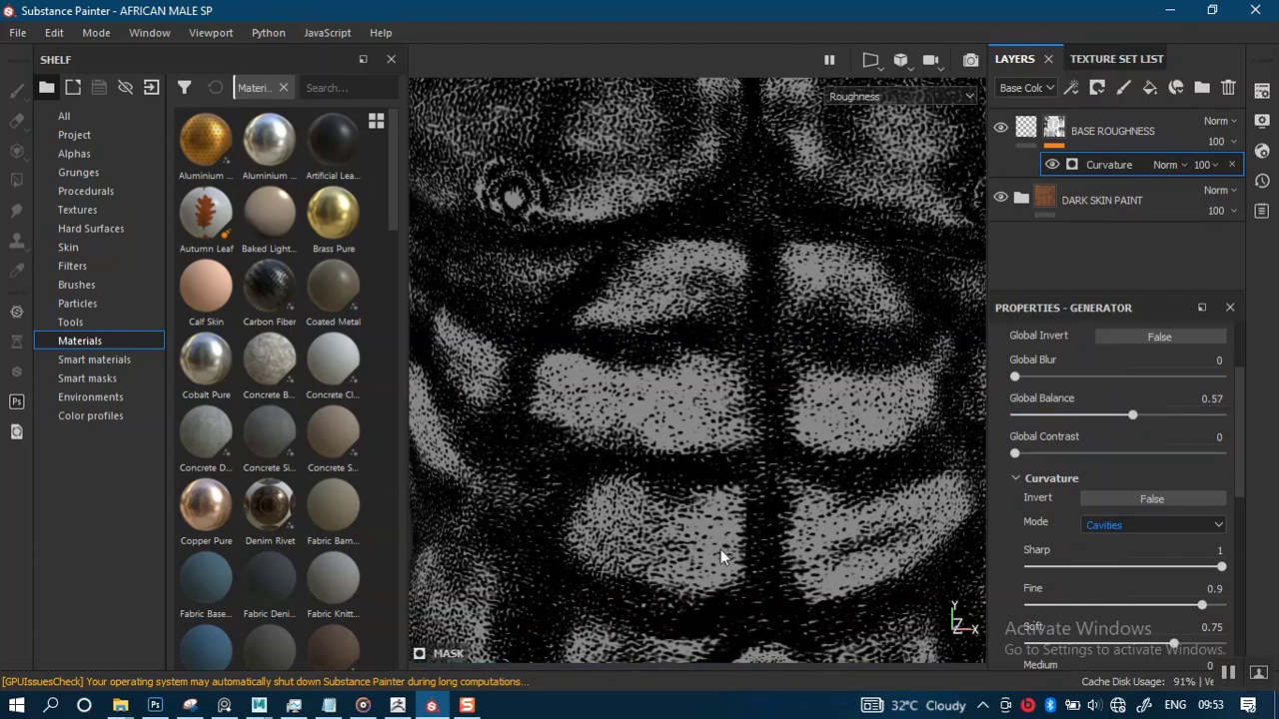
- Compare the abs between the Material and Roughness views, rotating the lighting in the Material view
key("m")
mouse_move(793, 497)
right_mouse_down("shift")
mouse_move(750, 494)
mouse_move(805, 489)
right_mouse_up("shift")
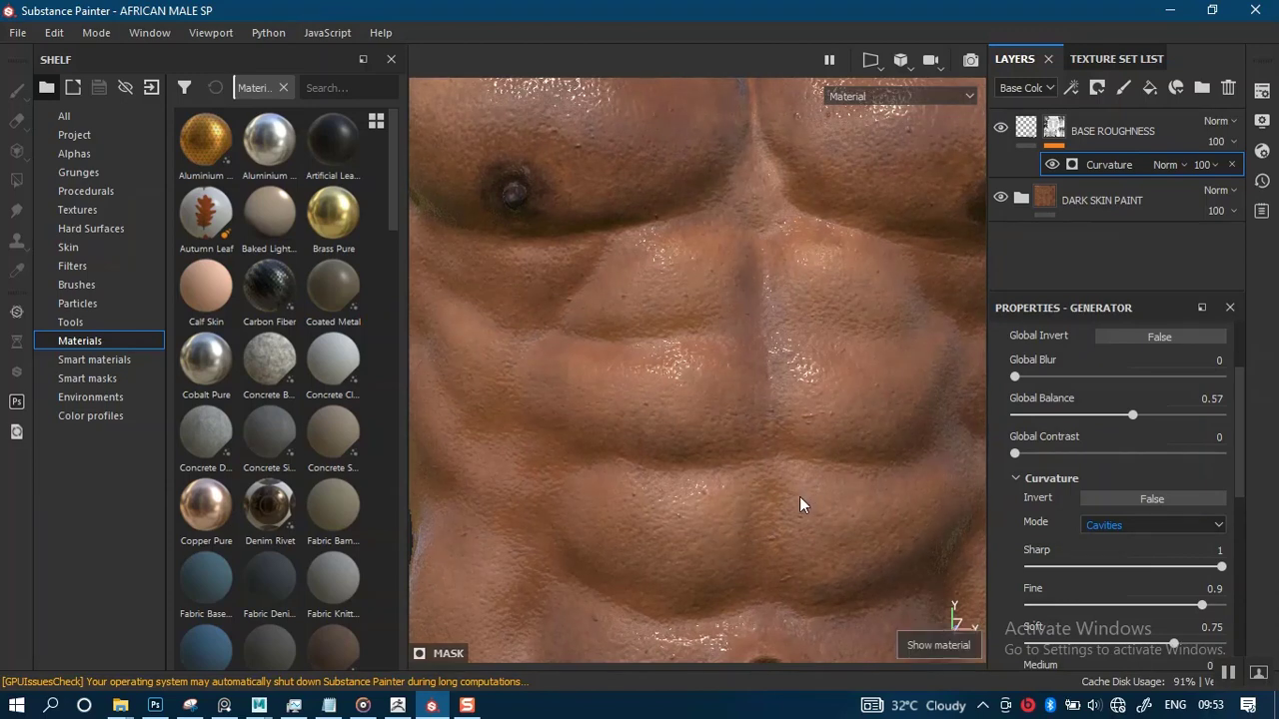
key("c")
mouse_move(782, 526)
left_mouse_down("alt")
mouse_move(788, 490)
mouse_move(785, 507)
left_mouse_up("alt")
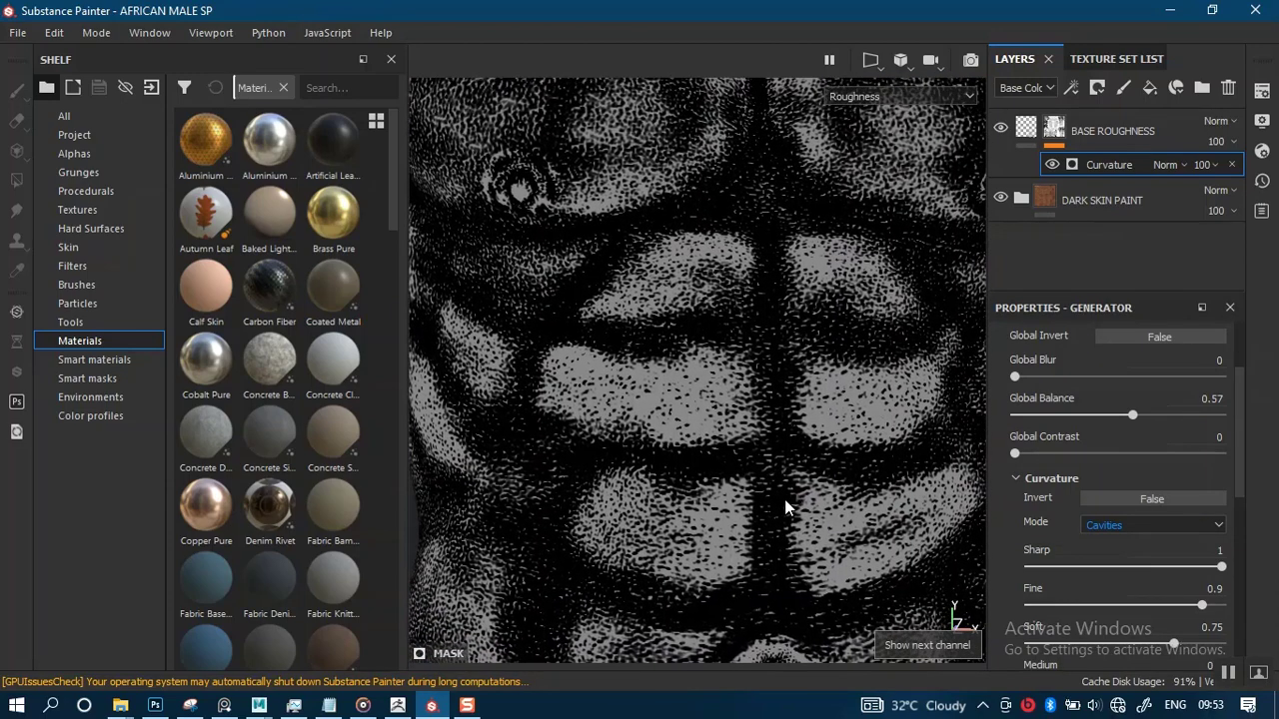
key("m")
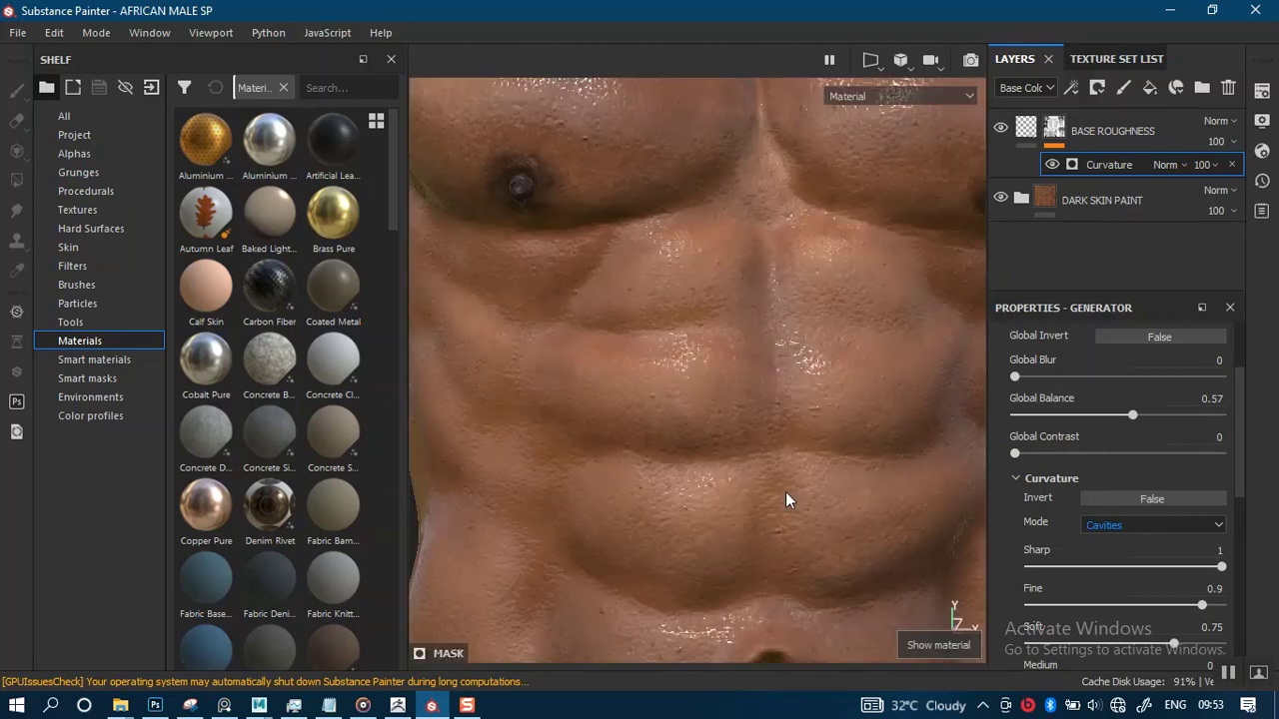
mouse_move(794, 490)
right_mouse_down("shift")
mouse_move(780, 470)
mouse_move(785, 482)
mouse_move(808, 473)
right_mouse_up("shift")
- Compare the pectoral area between the Material and Roughness views under rotated lighting, ending in the Material view
middle_click_drag(793, 463, 854, 606, "alt")
middle_click_drag(814, 490, 850, 516, "alt")
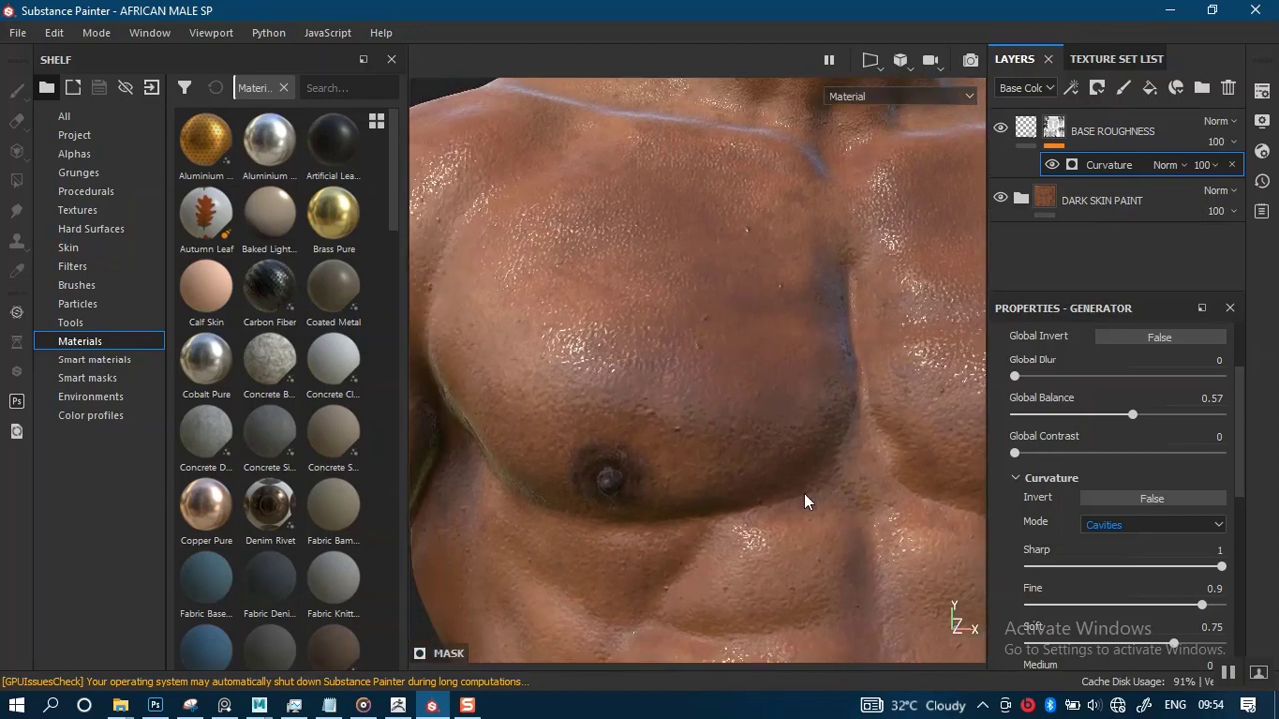
key("c")
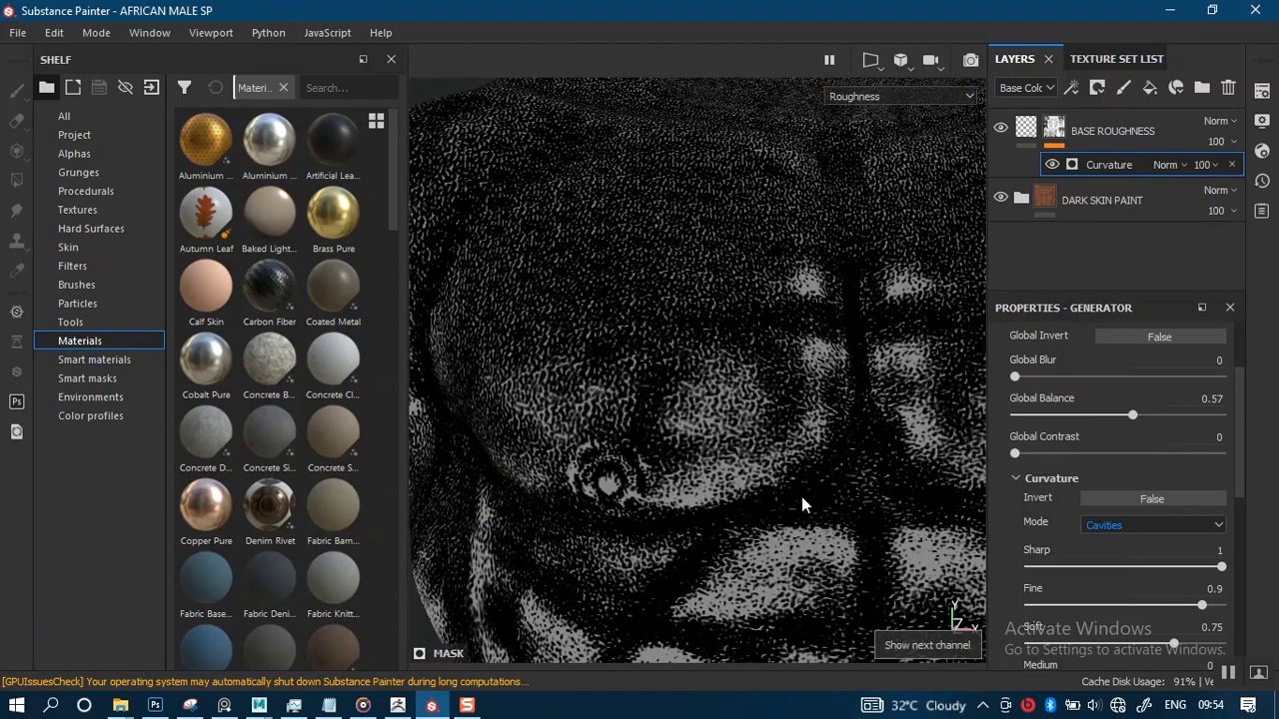
key("m")
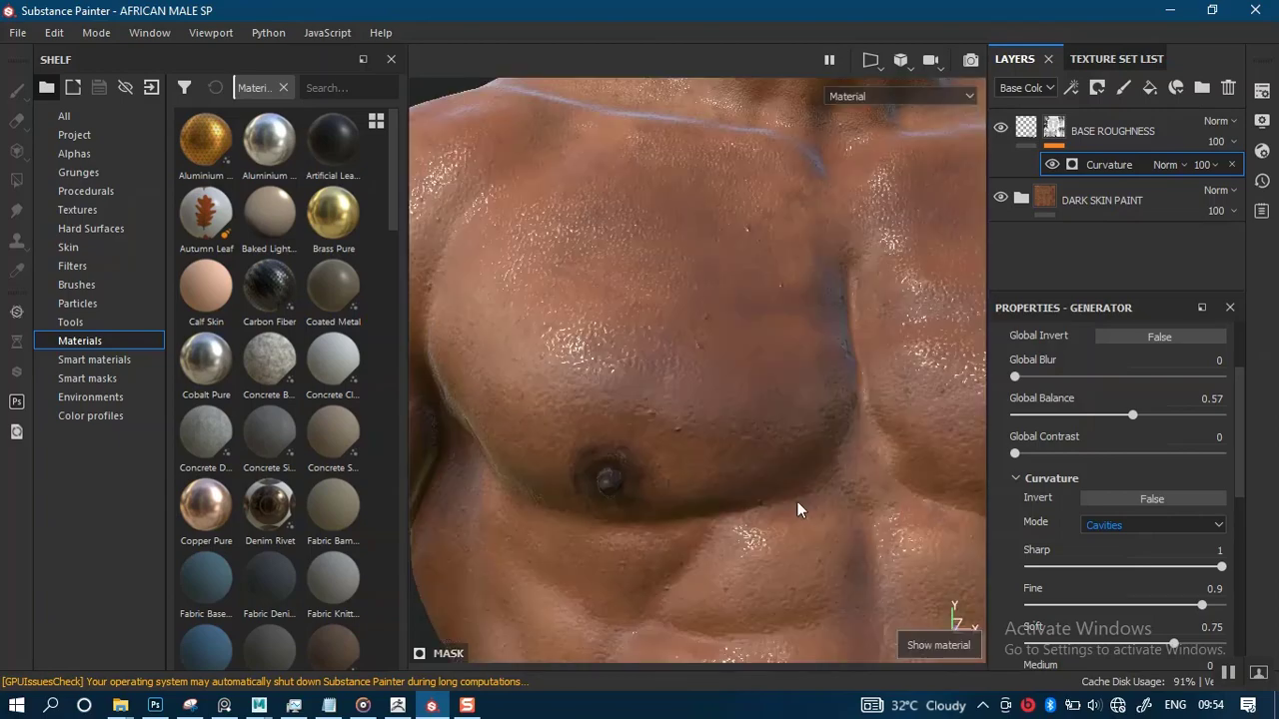
right_click_drag(791, 502, 644, 490, "shift")
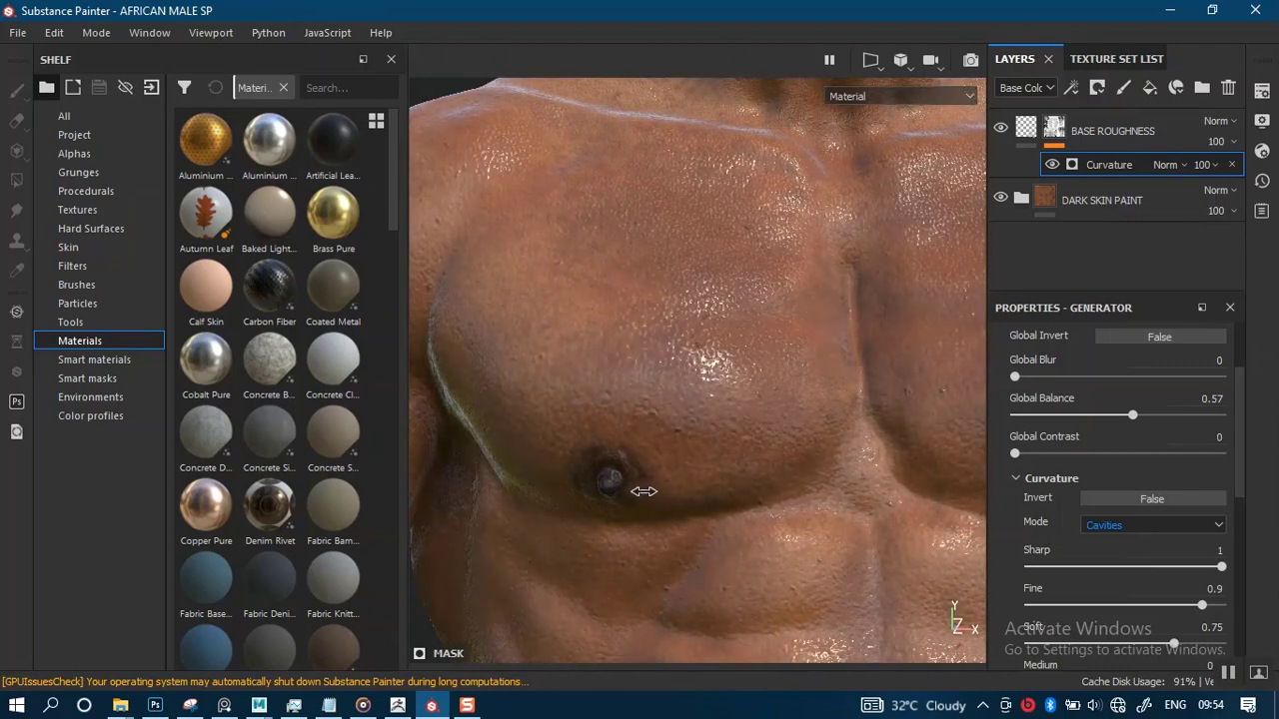
key("c")
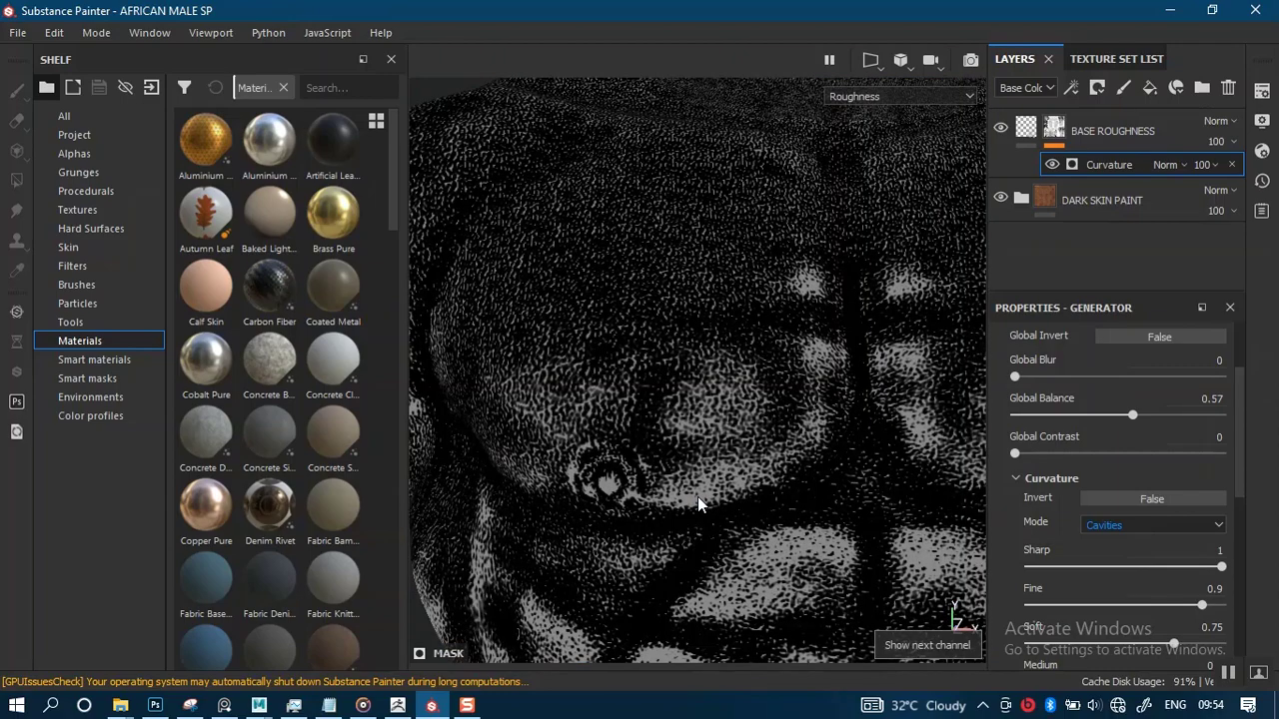
key("c")
key("m")
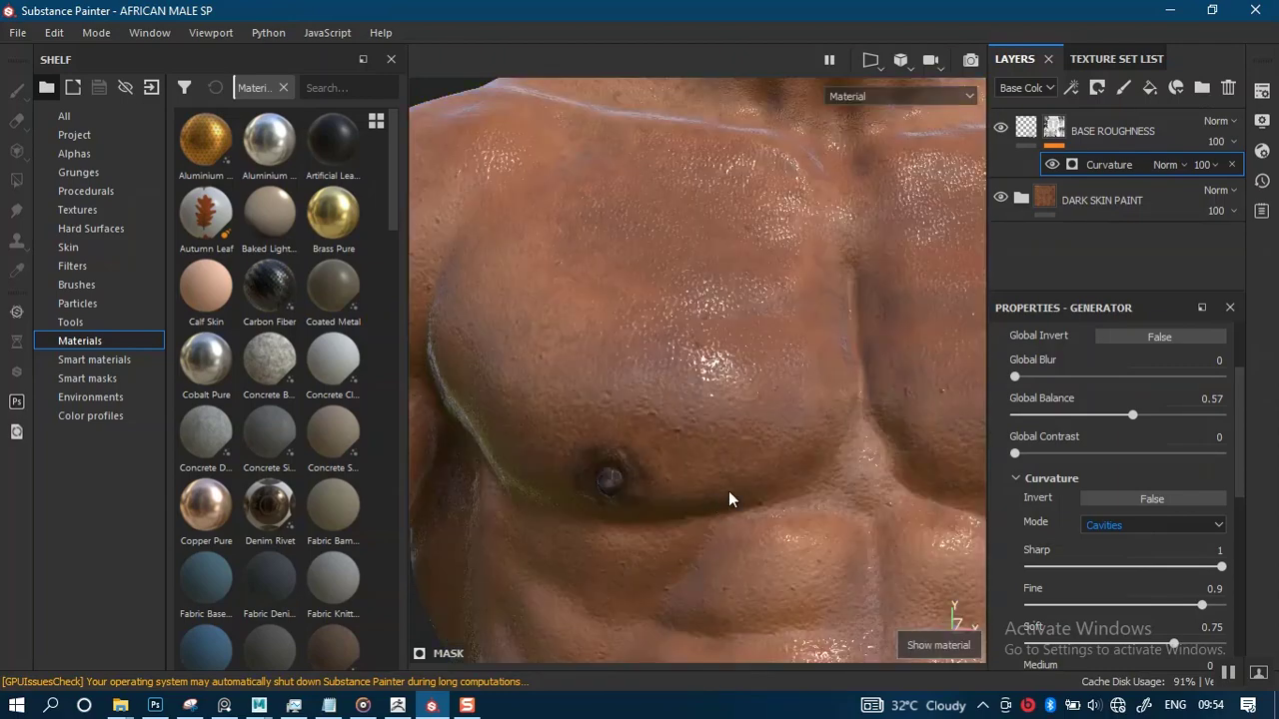
- Compare the chest in the Material, Normal and Mask views, ending in the Roughness view
key("c")
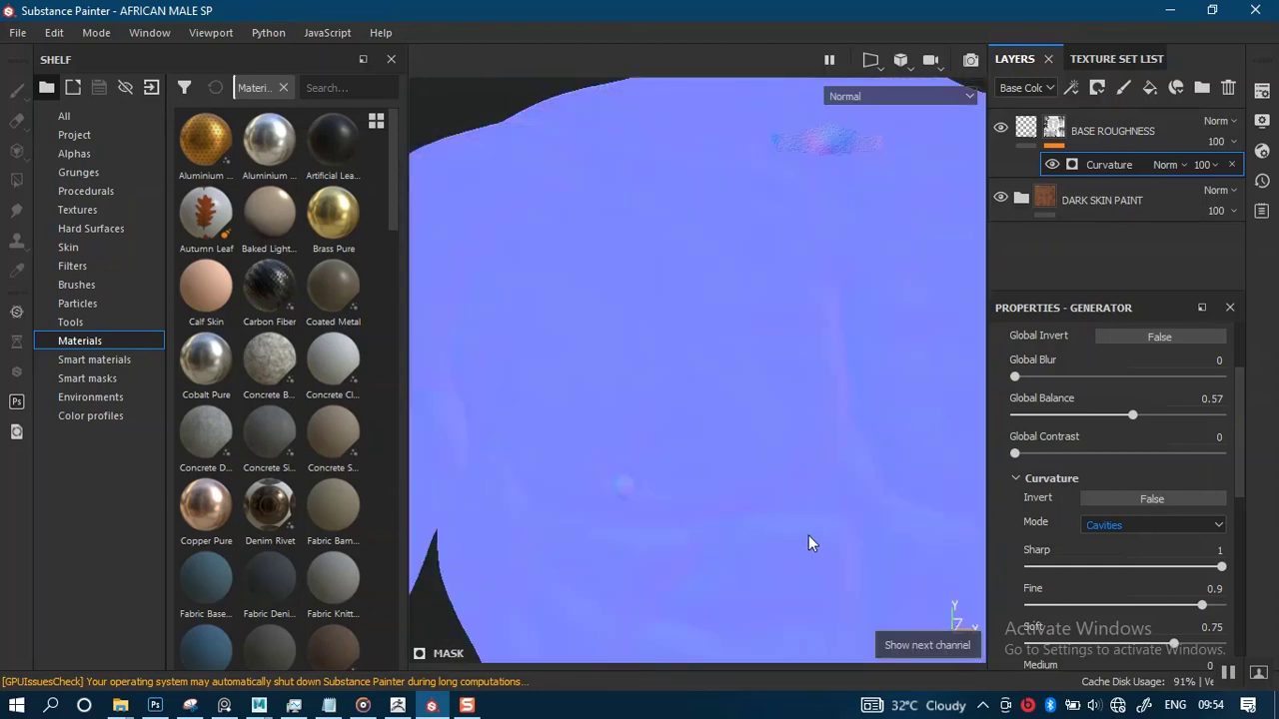
key("m")
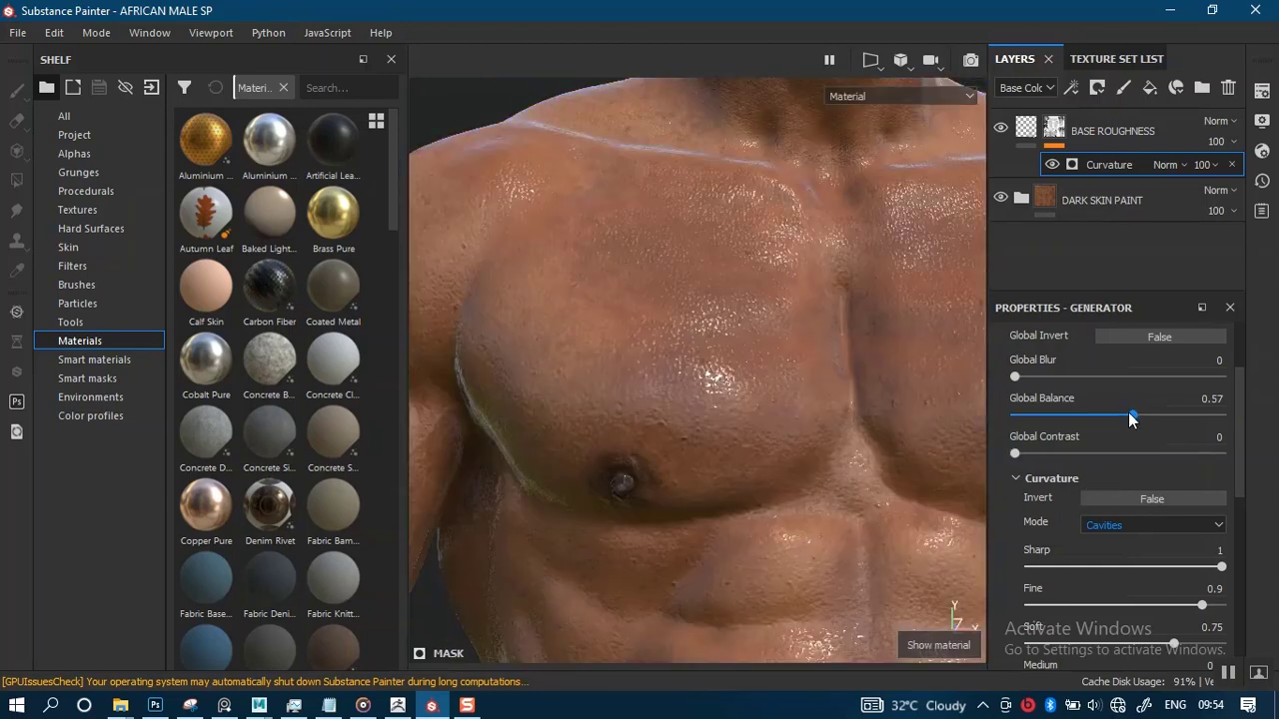
key("c")
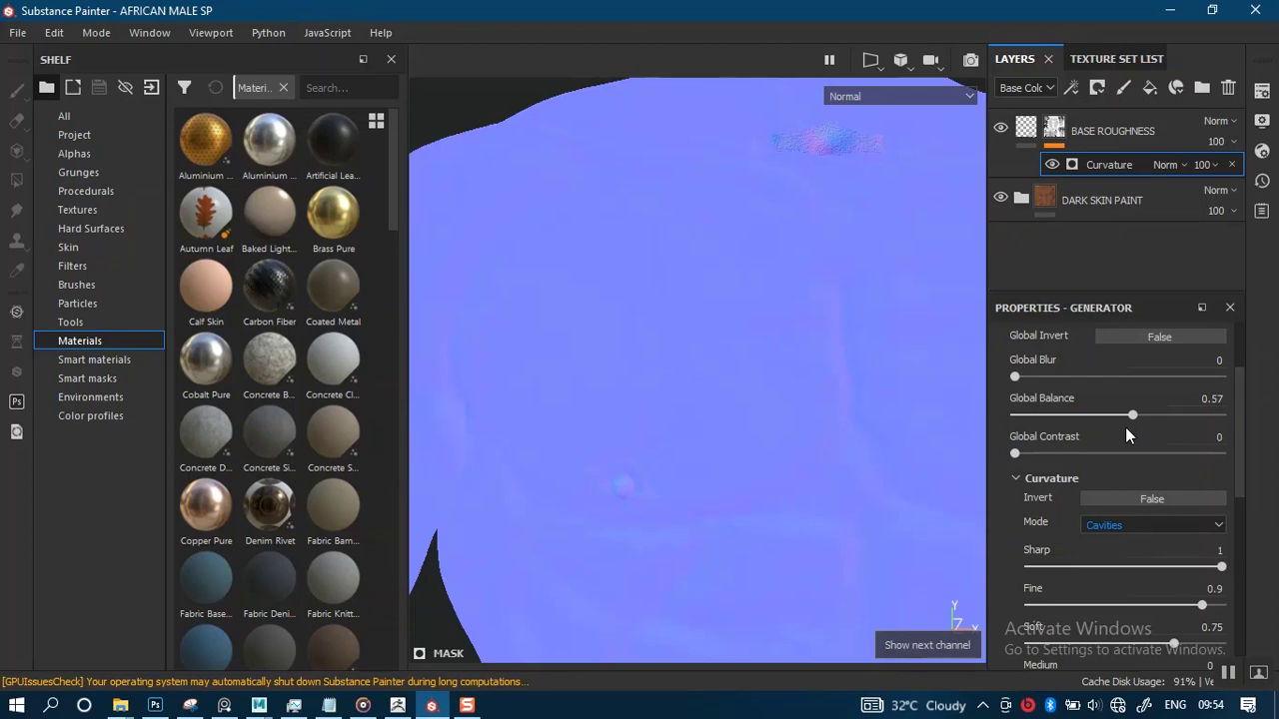
key("c")
key("c")
key("c")
key("c")
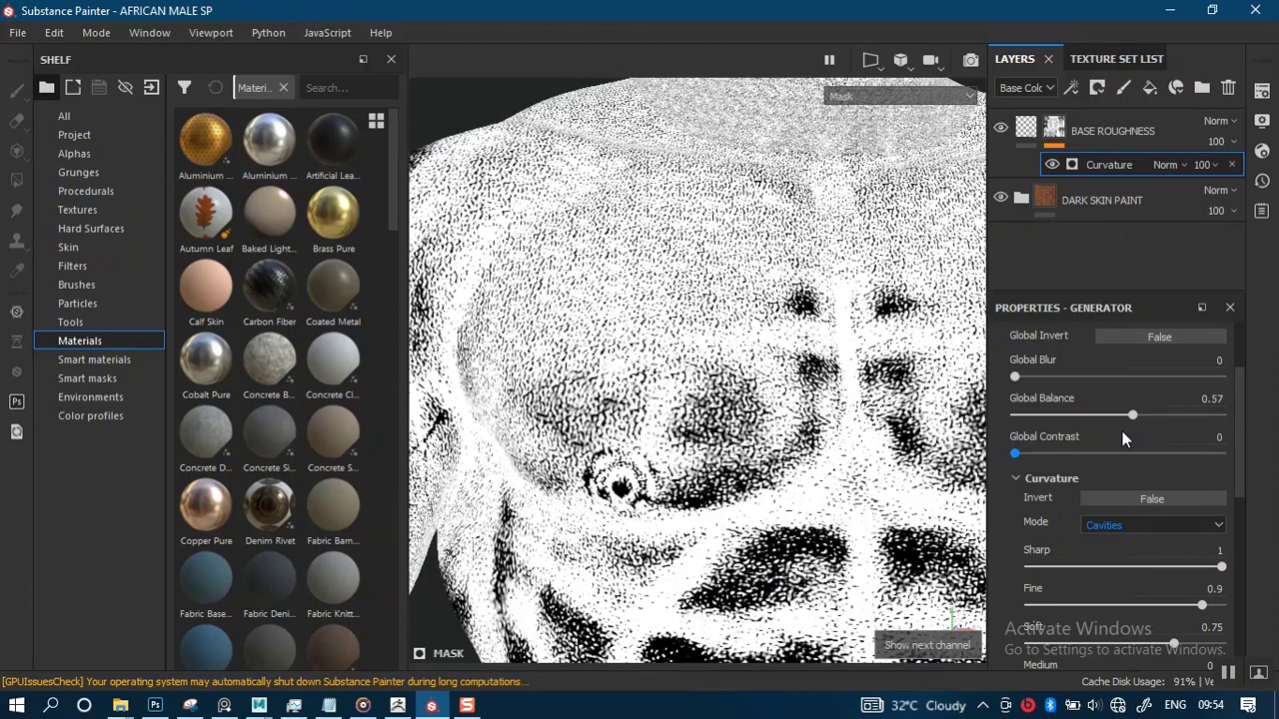
key("c")
key("c")
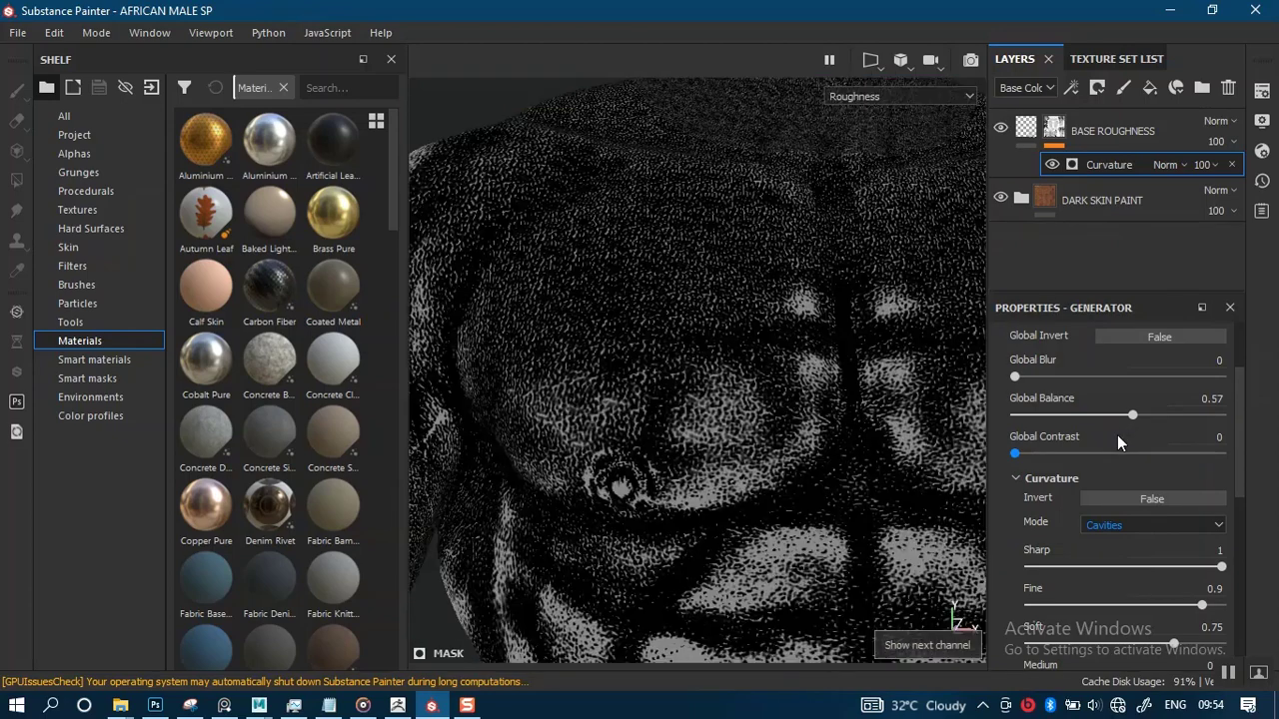
- Set the Curvature generator's Global Balance to 1 and compare the abs between the Material and Roughness views
left_click_drag(1134, 415, 1159, 415)
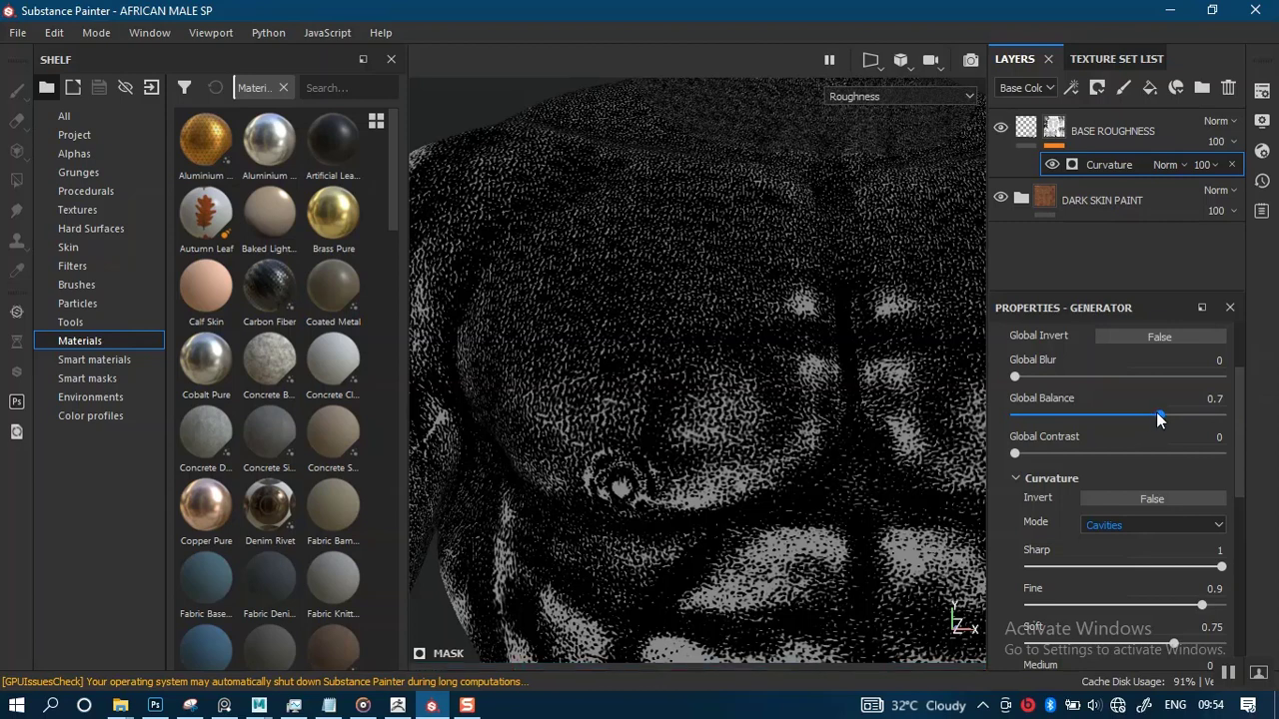
left_click_drag(1189, 419, 1189, 417)
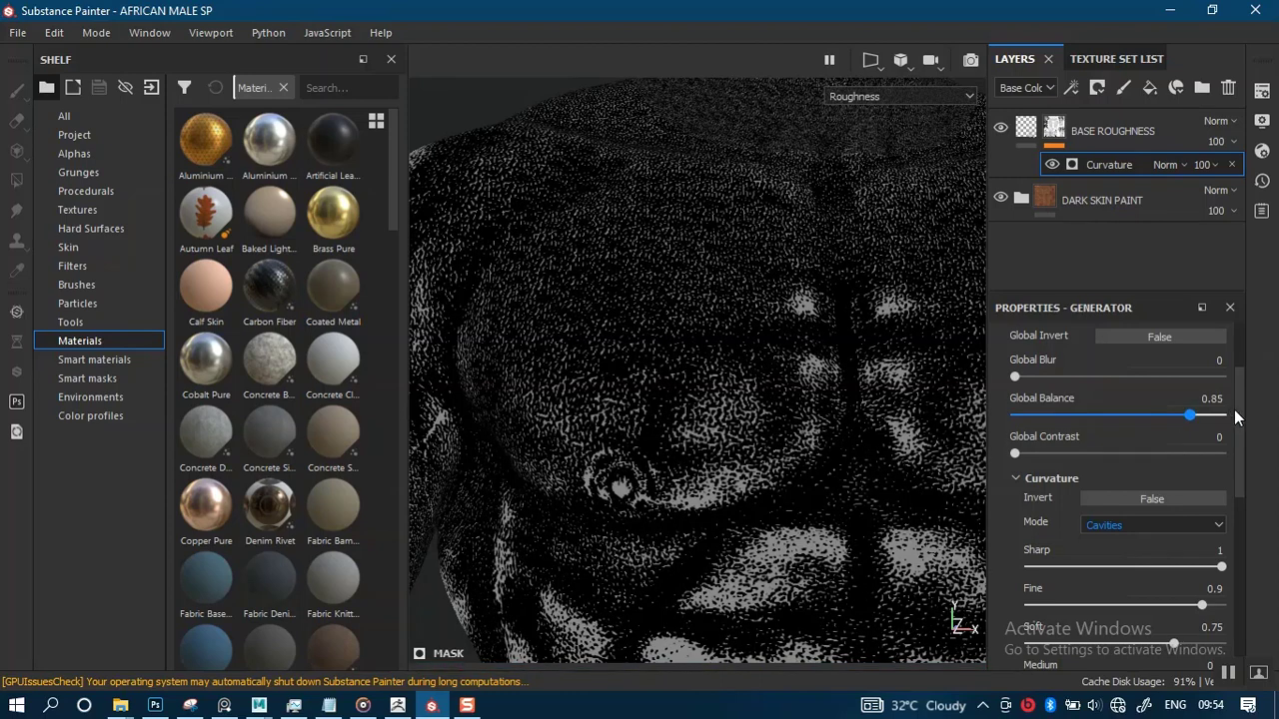
left_click_drag(1257, 417, 1246, 418)
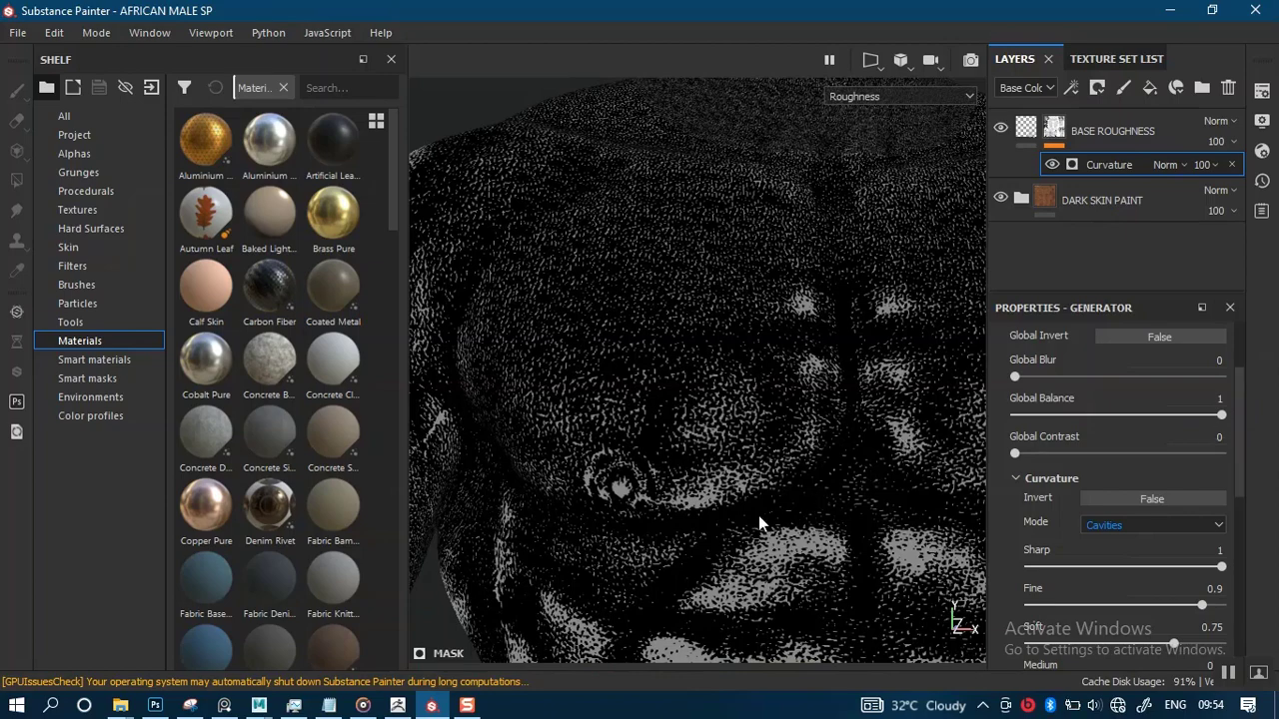
middle_click_drag(759, 516, 741, 400)
right_click_drag(749, 432, 770, 463, "alt")
key("m")
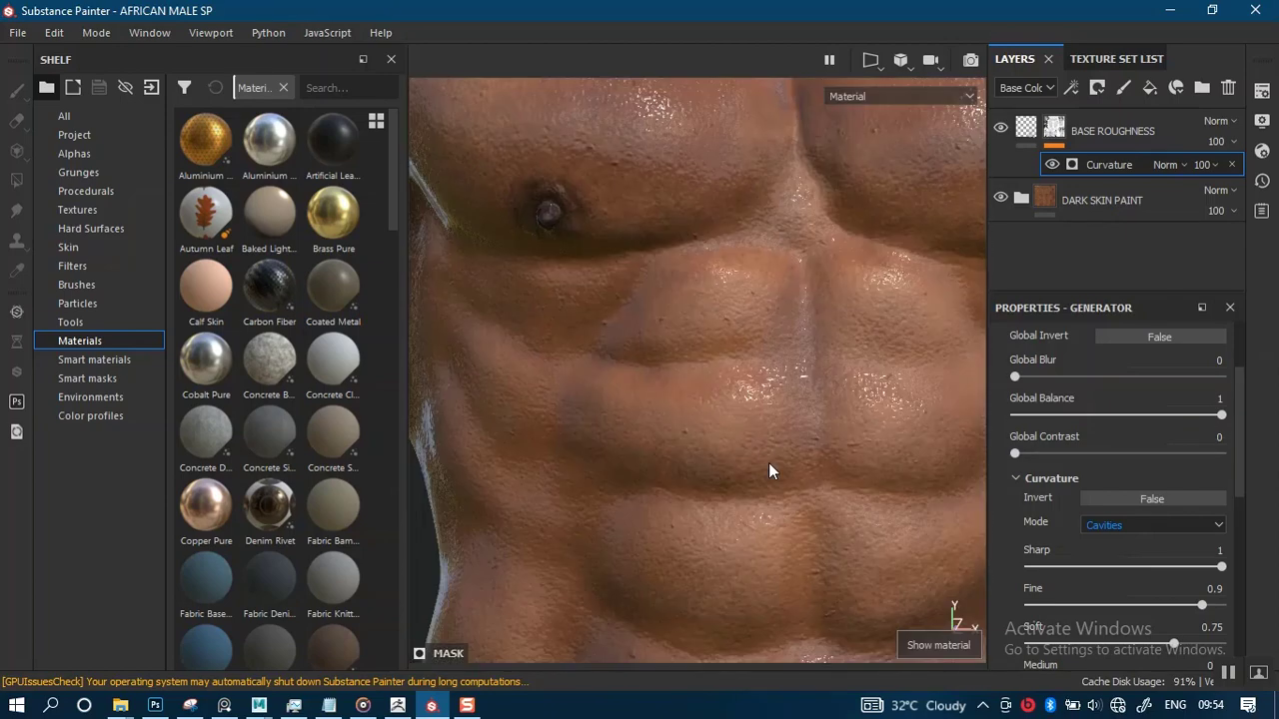
key("c")
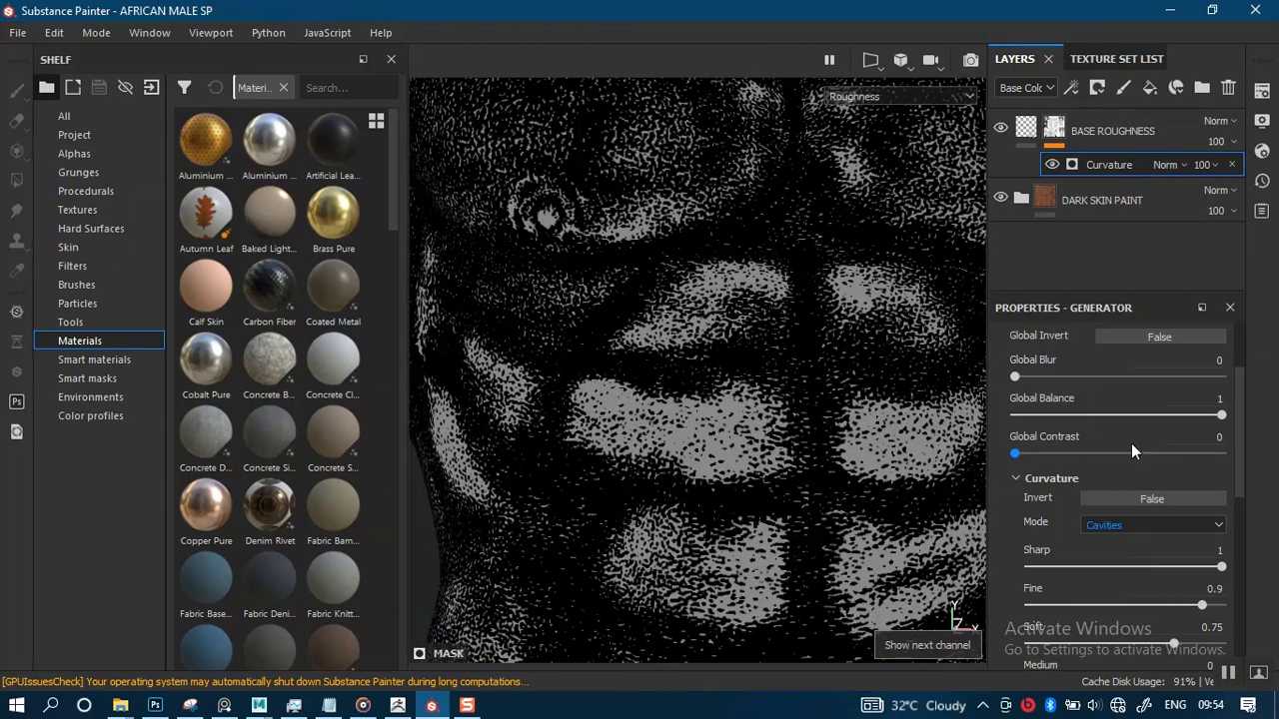
- Try the Curvature generator's Invert option on the torso and set it back to False
scroll(1233, 526, "down", 4)
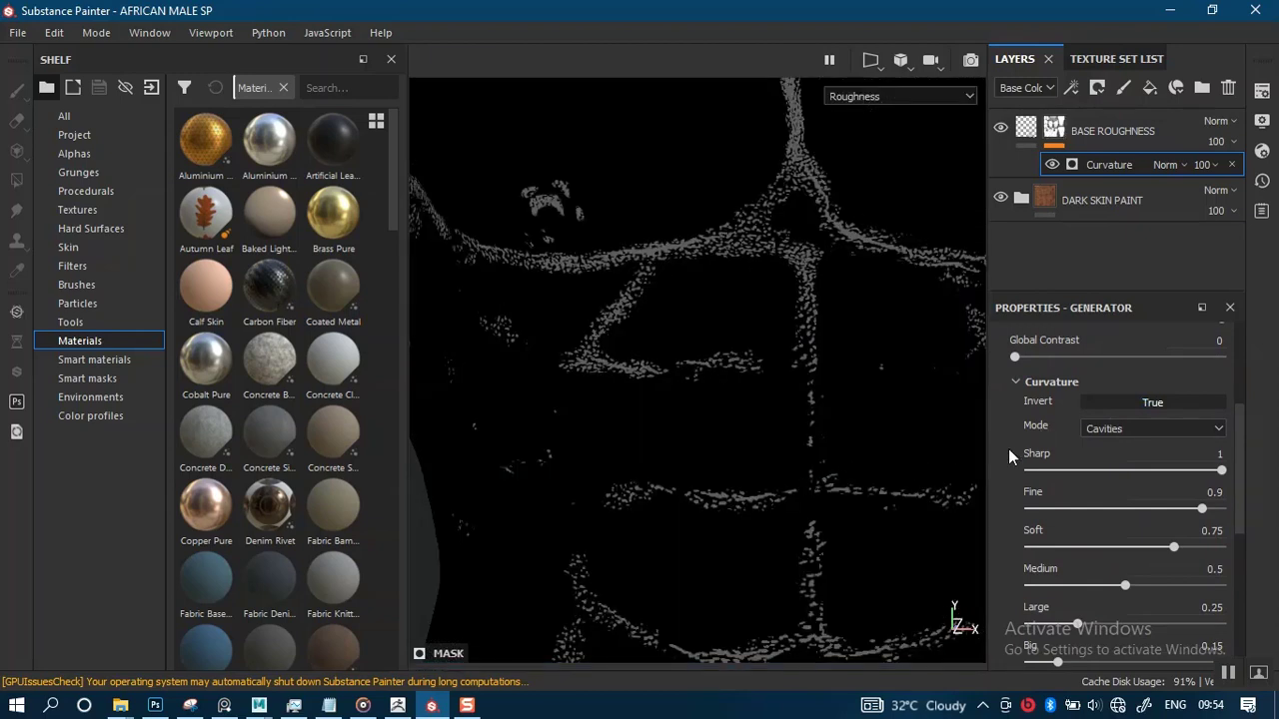
right_click_drag(769, 487, 730, 267, "alt")
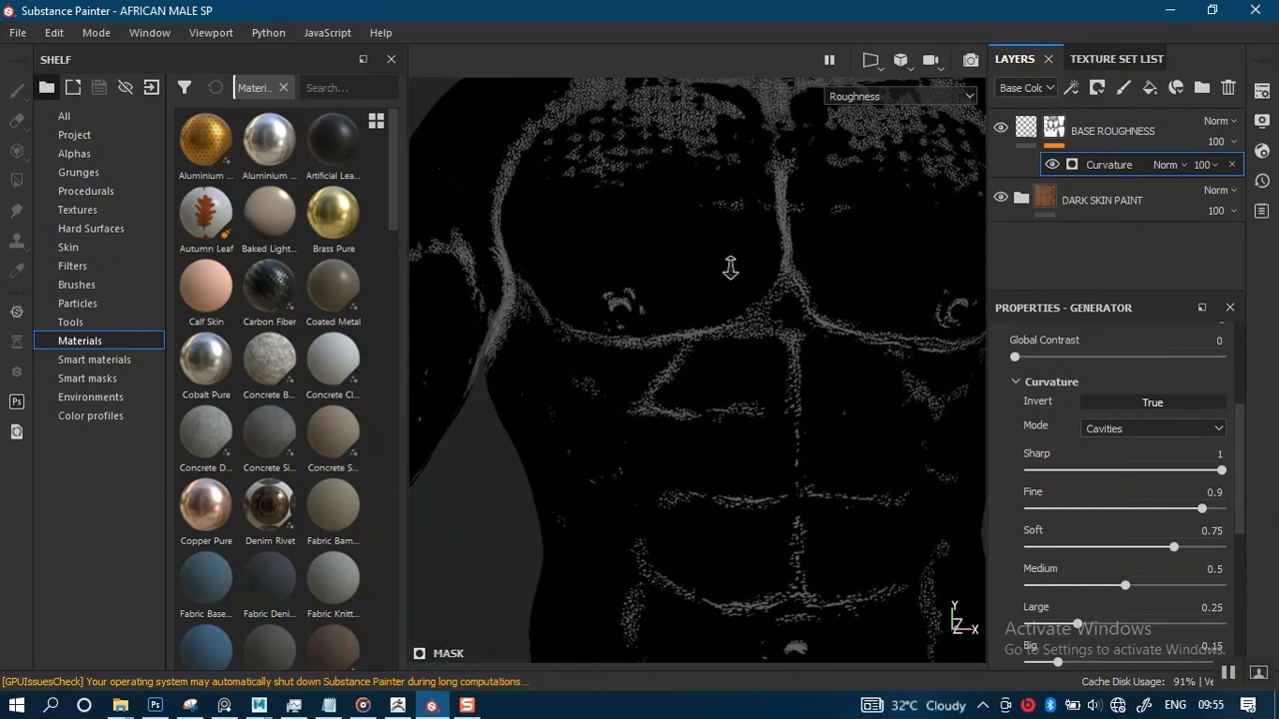
mouse_move(725, 482)
middle_mouse_down("alt")
mouse_move(729, 502)
mouse_move(707, 324)
mouse_move(702, 430)
mouse_move(728, 465)
middle_mouse_up("alt")
right_click_drag(728, 466, 754, 500, "alt")
middle_click_drag(753, 499, 763, 419, "alt")
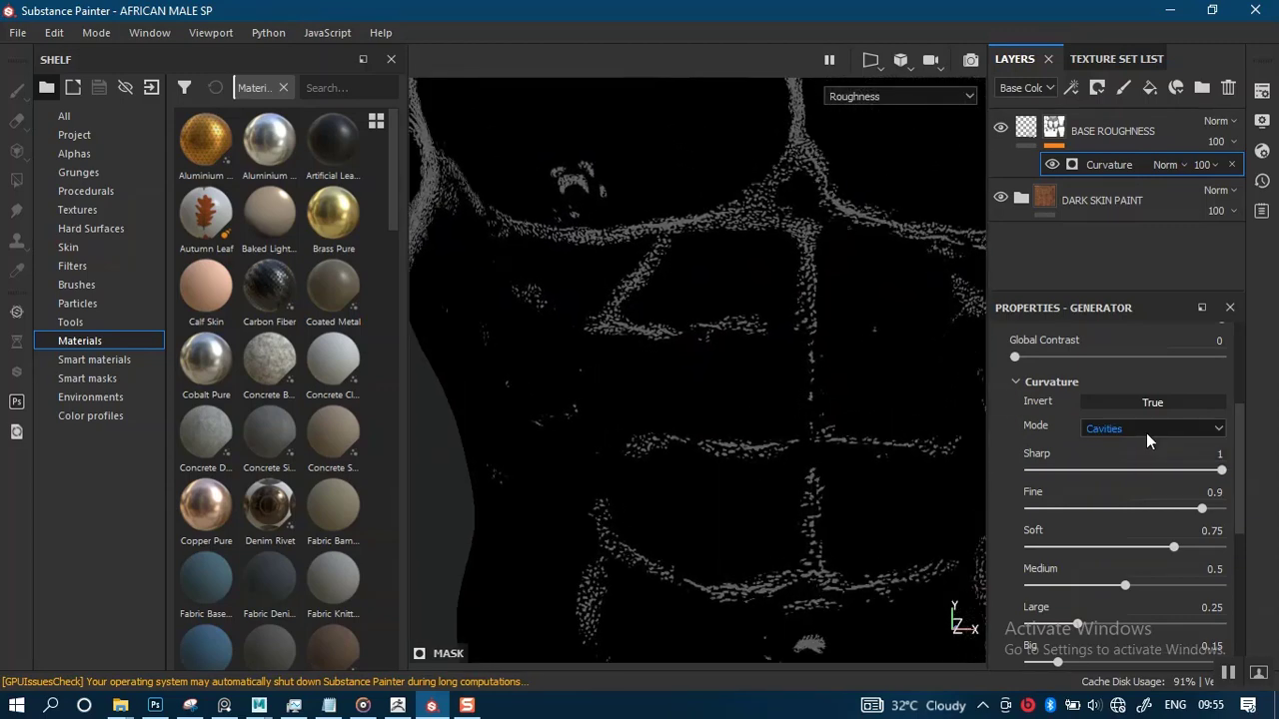
left_click(1099, 402)
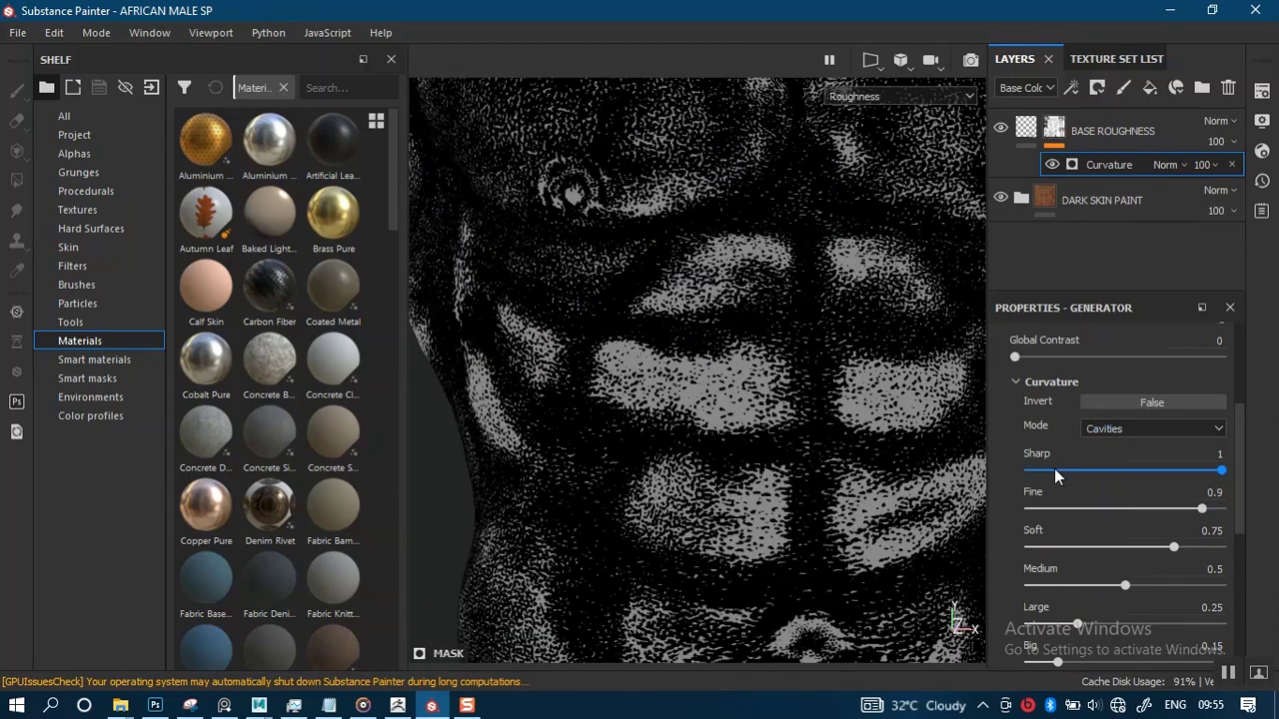
- Try the Dual mode for the BASE ROUGHNESS mask's Curvature generator
scroll(1239, 532, "down", 1)
scroll(1239, 531, "down", 4)
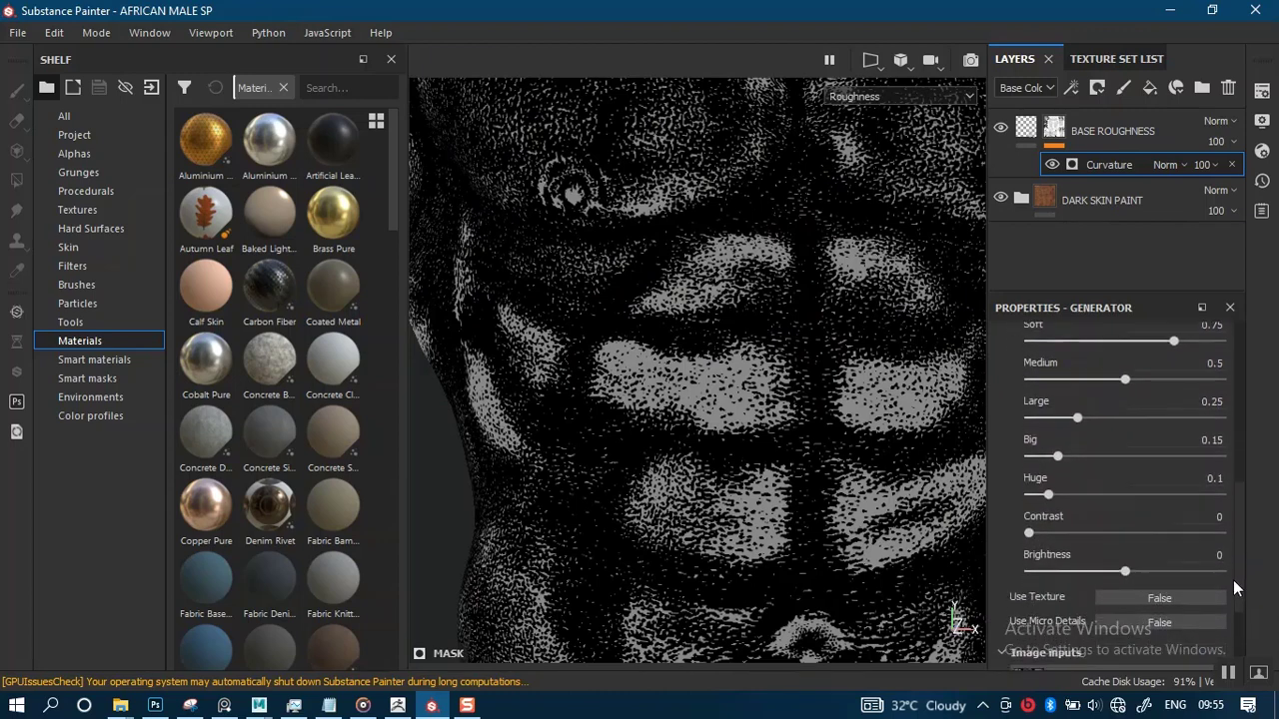
scroll(1235, 525, "up", 6)
left_click(1152, 437)
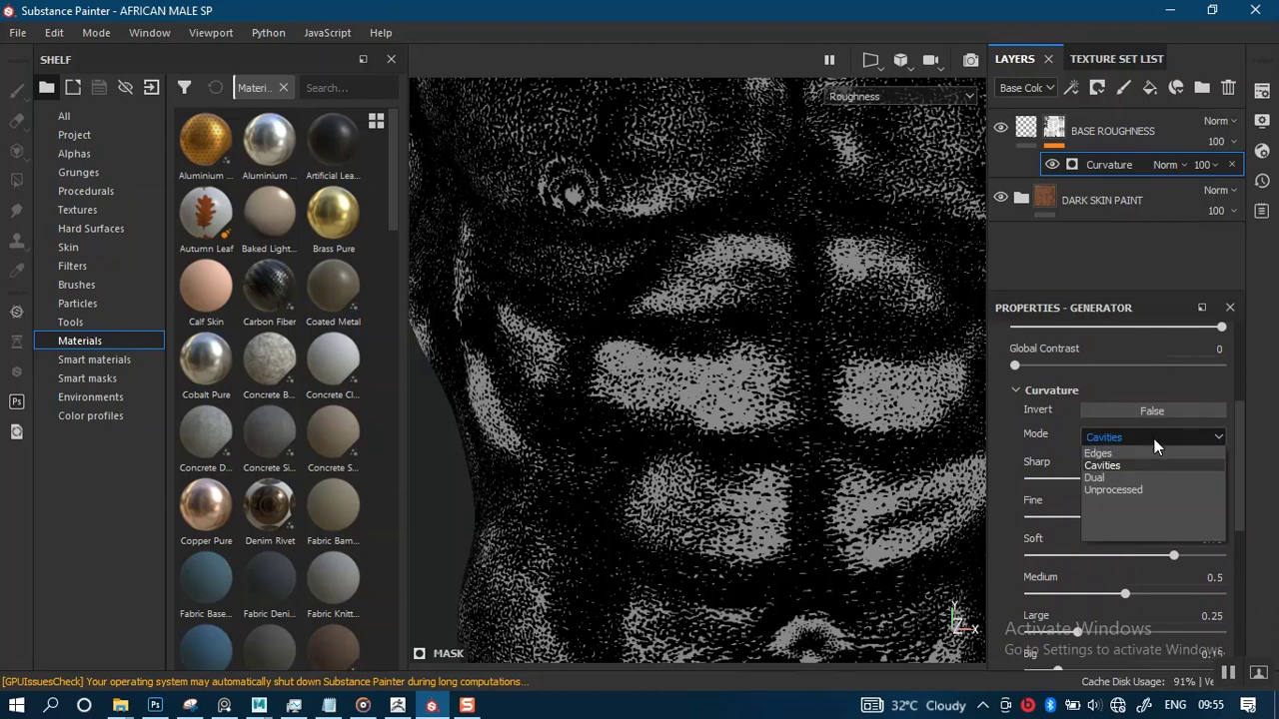
left_click(1131, 479)
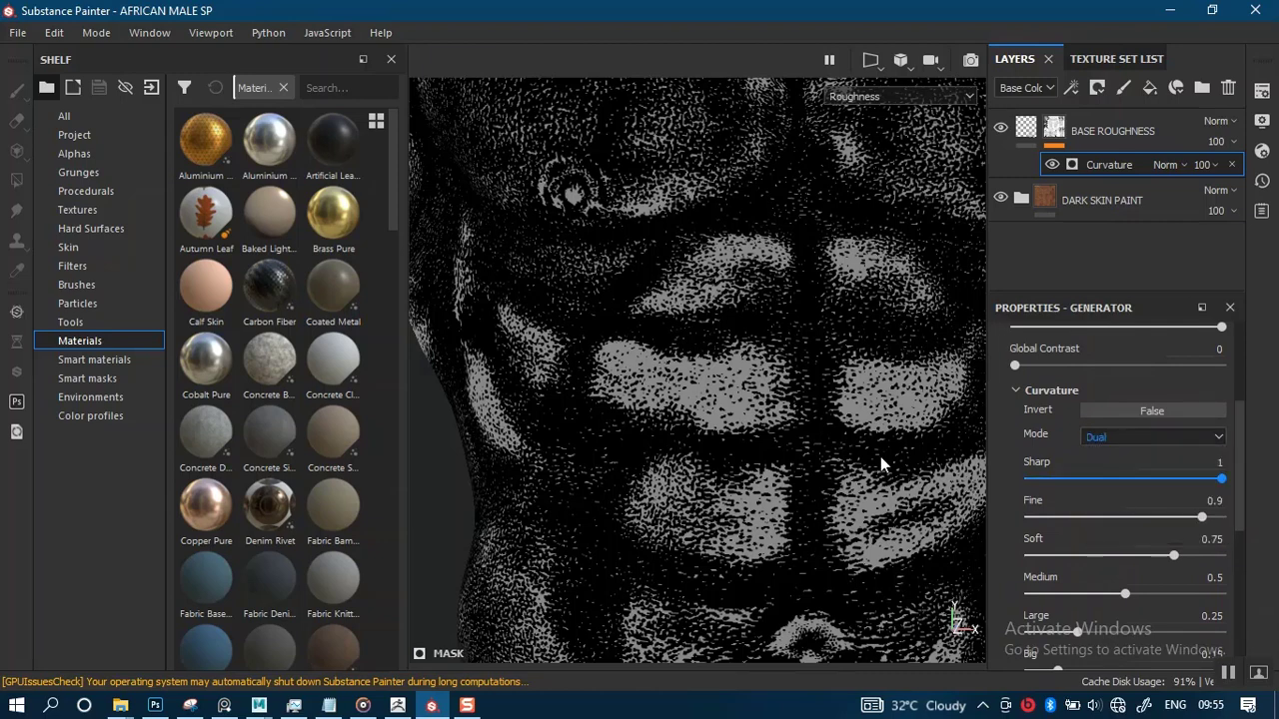
- Try the Unprocessed curvature mode, check it across the torso, and return the generator's mode to Cavities
left_click(1100, 436)
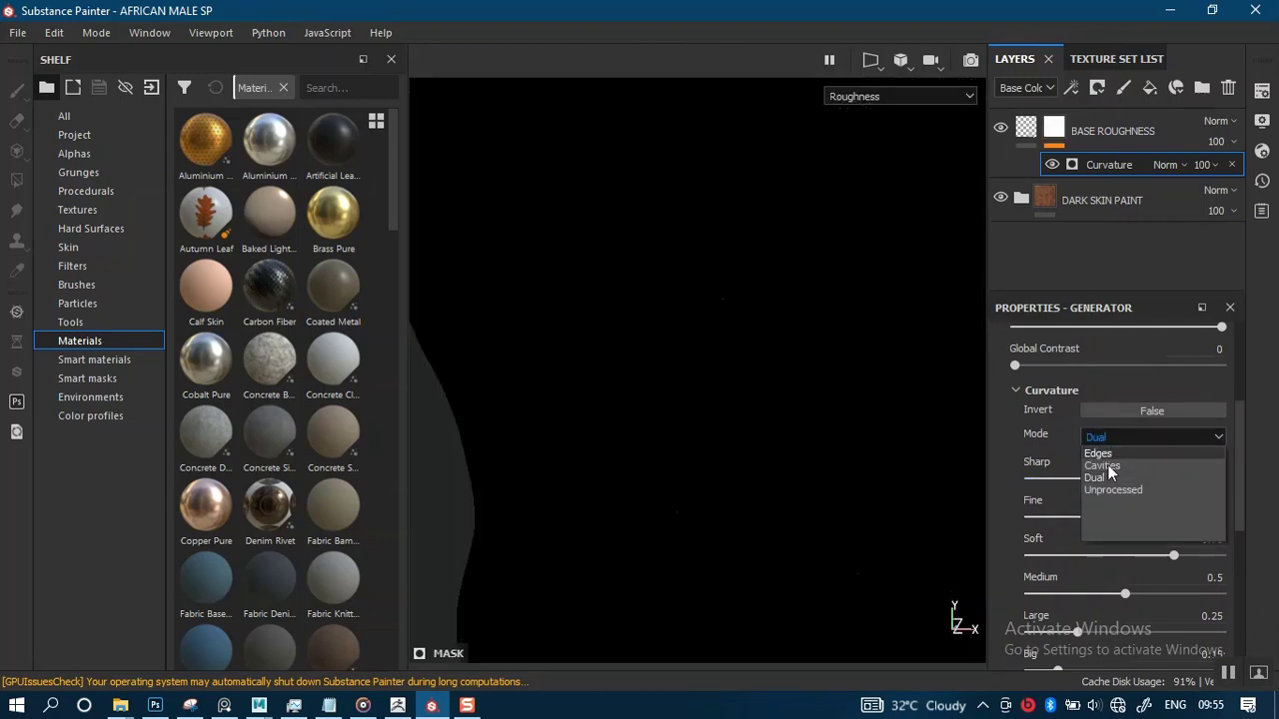
left_click(1103, 490)
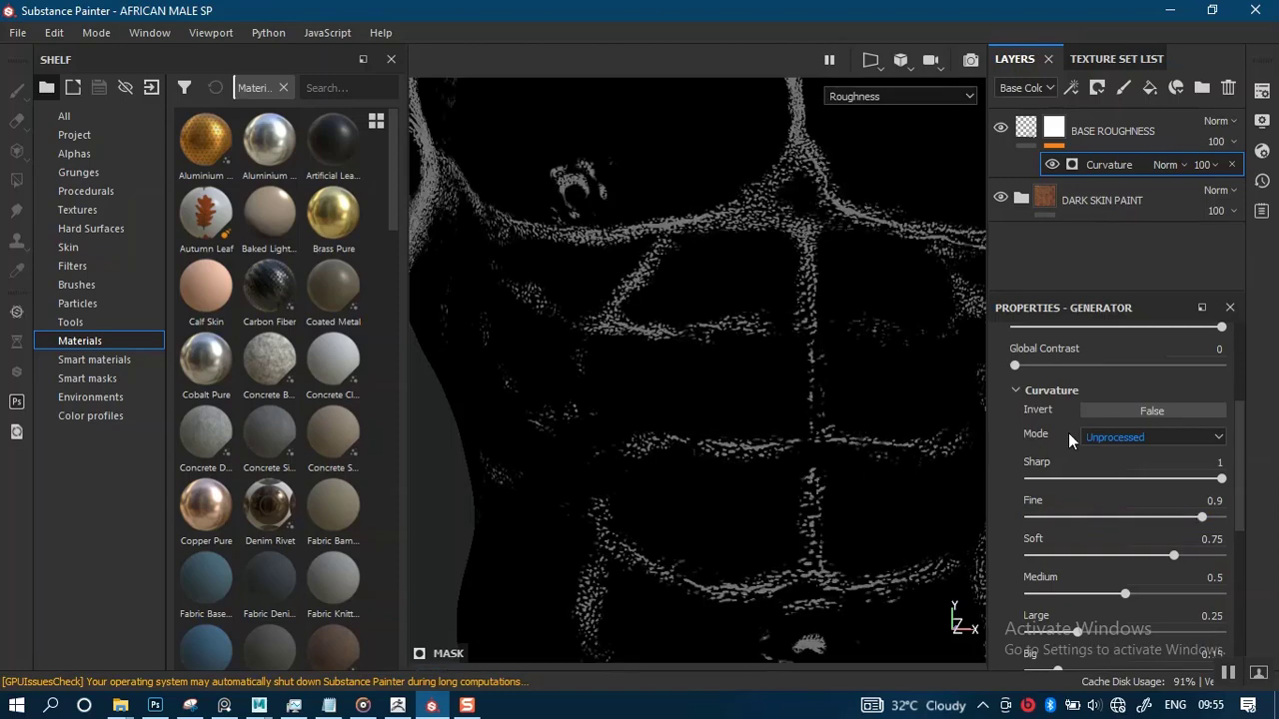
left_click(1104, 436)
right_click_drag(794, 484, 728, 214, "alt")
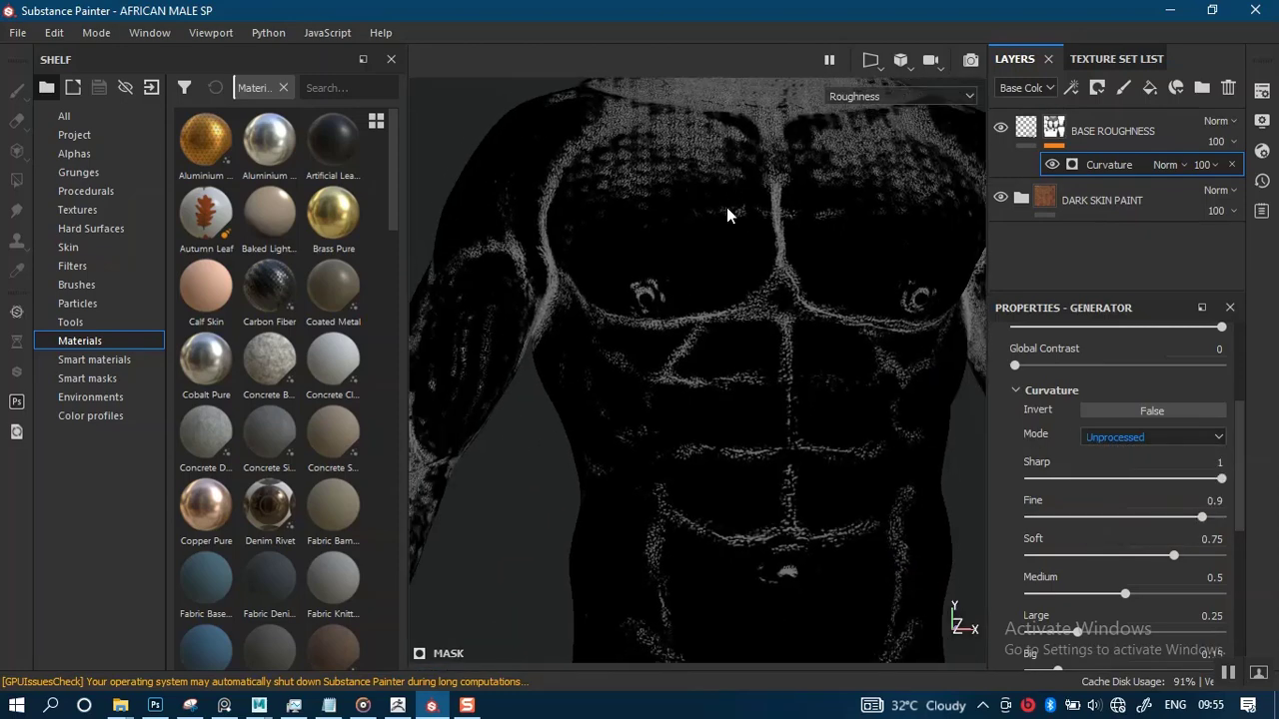
right_click_drag(732, 269, 808, 445, "alt")
middle_click_drag(808, 446, 810, 427, "alt")
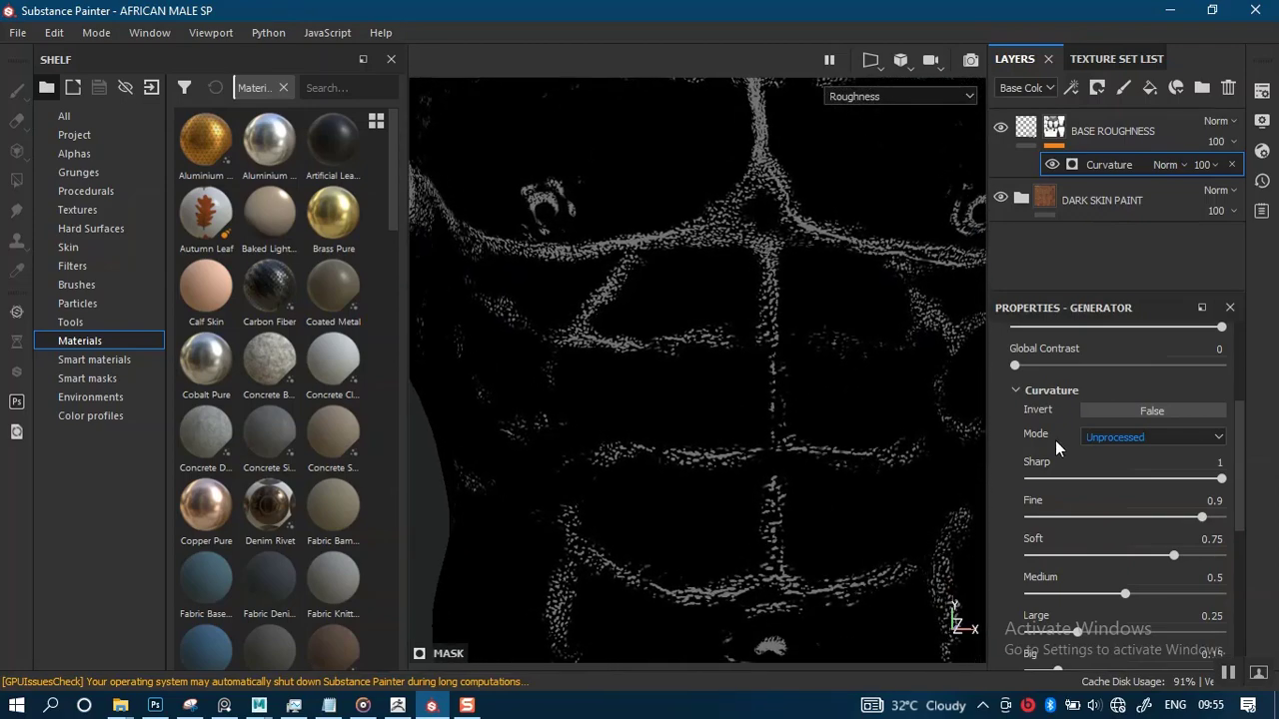
left_click(1117, 436)
left_click(1117, 467)
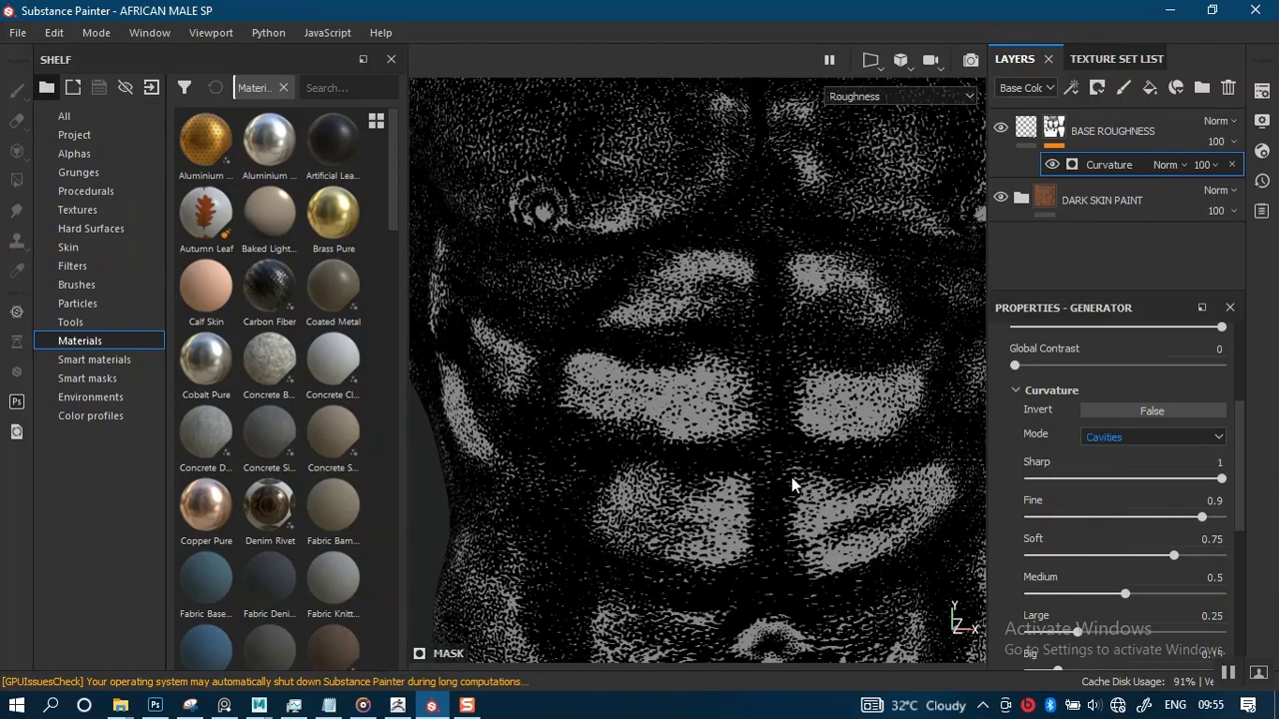
- Reopen the Curvature generator on the BASE ROUGHNESS mask and set its Large value to 0.61
right_click_drag(798, 497, 804, 424, "alt")
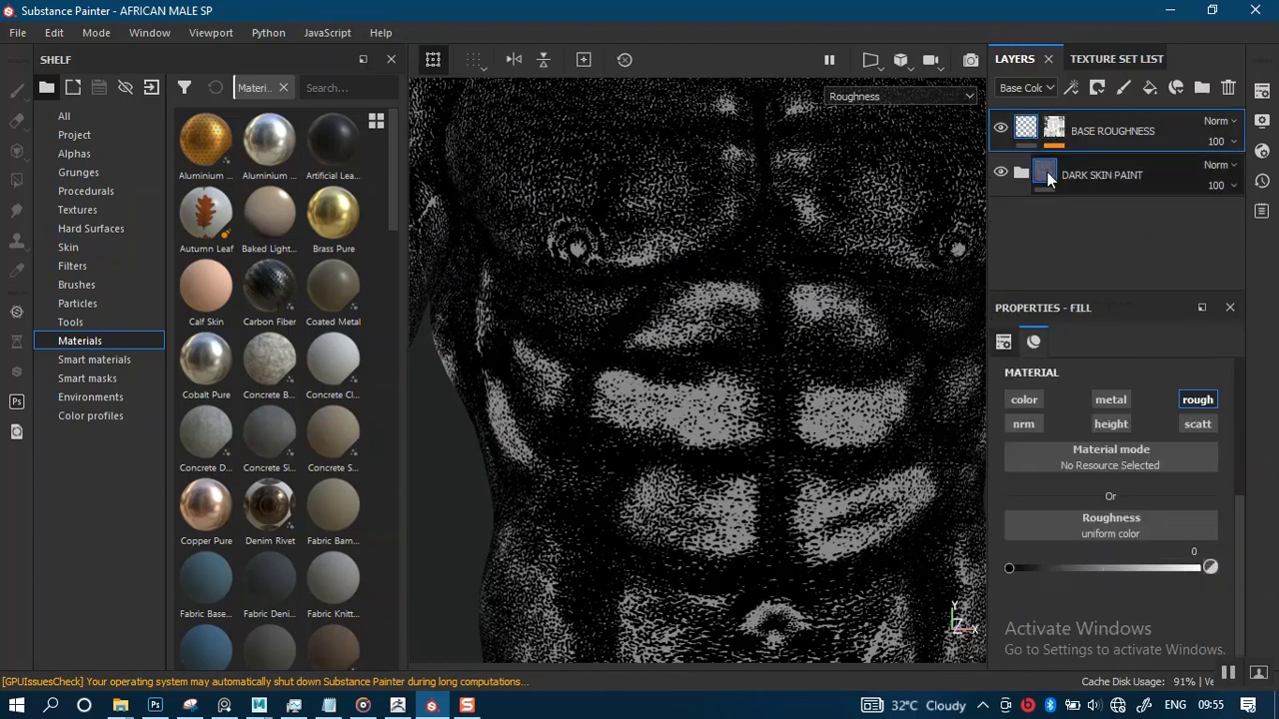
left_click(1059, 138)
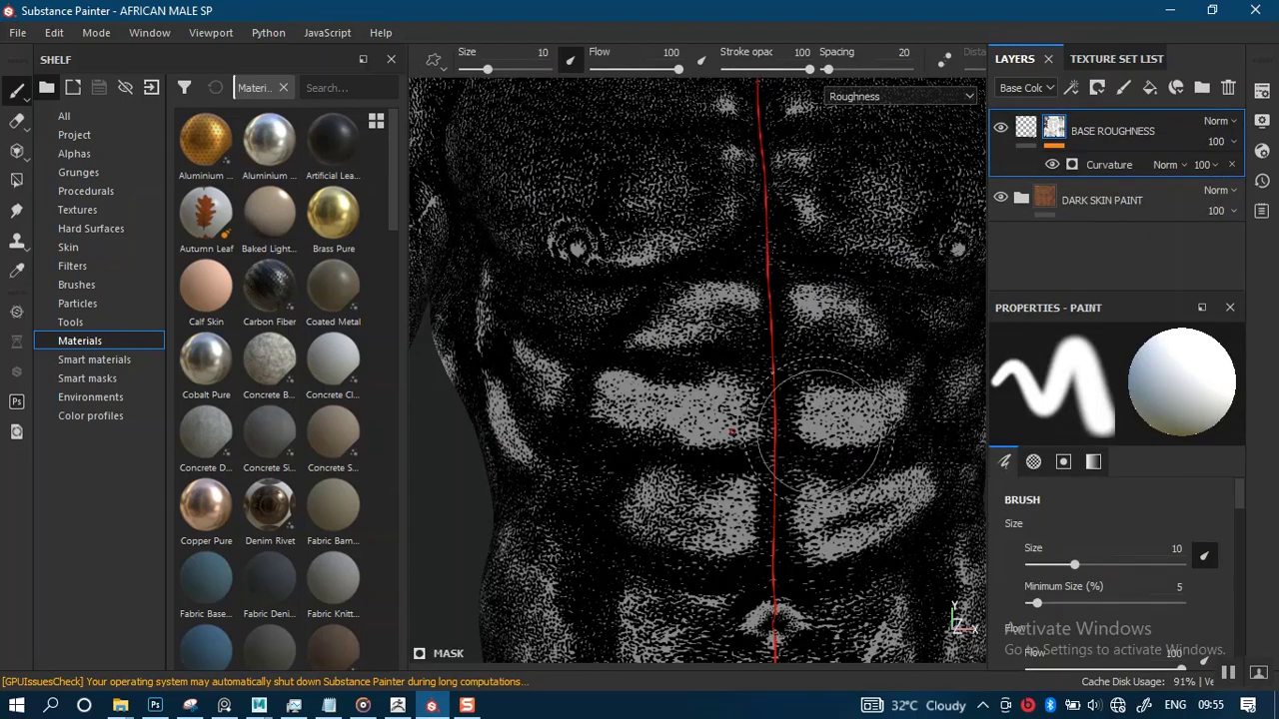
middle_click_drag(814, 425, 806, 164, "alt")
middle_click_drag(821, 327, 815, 180, "alt")
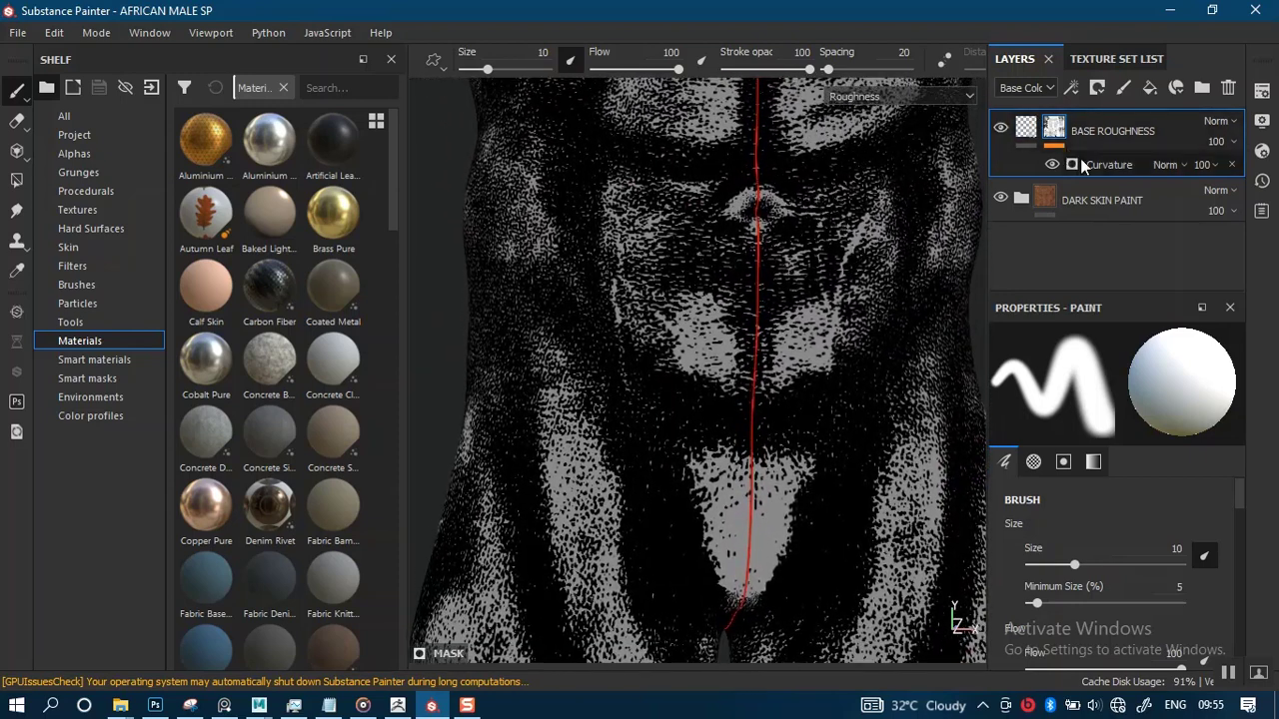
scroll(1237, 539, "down", 2)
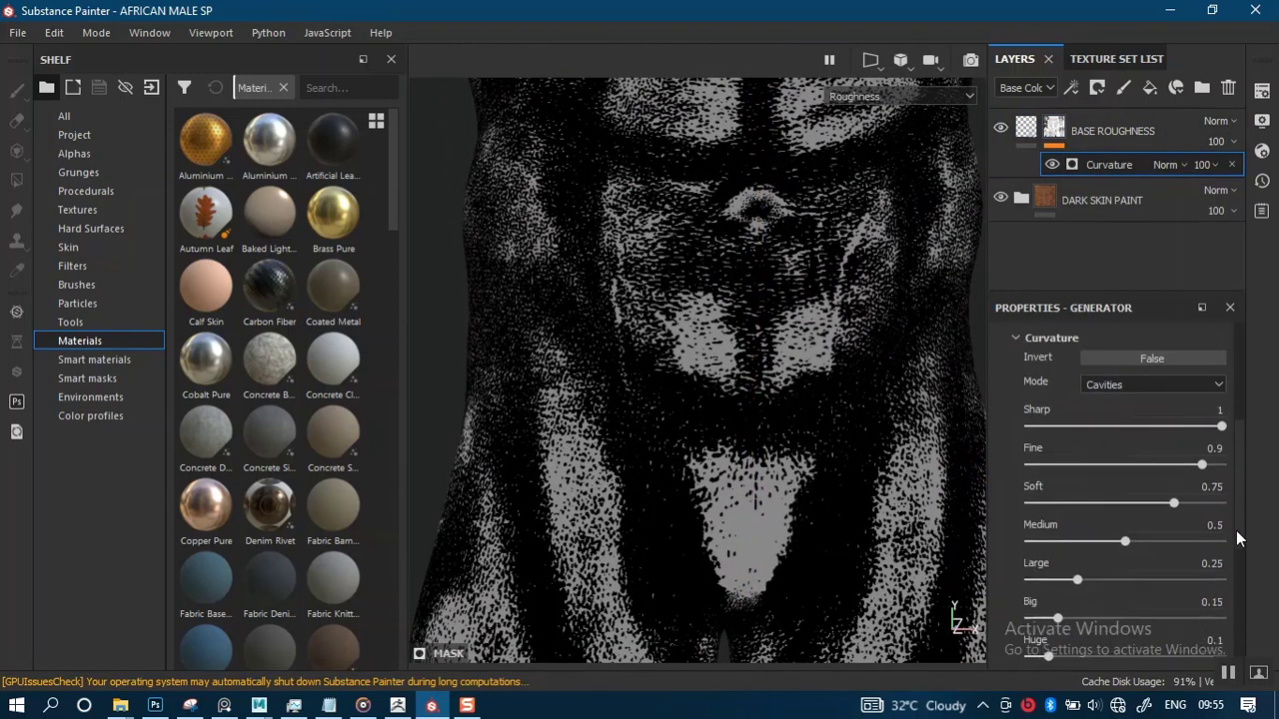
scroll(1237, 546, "down", 3)
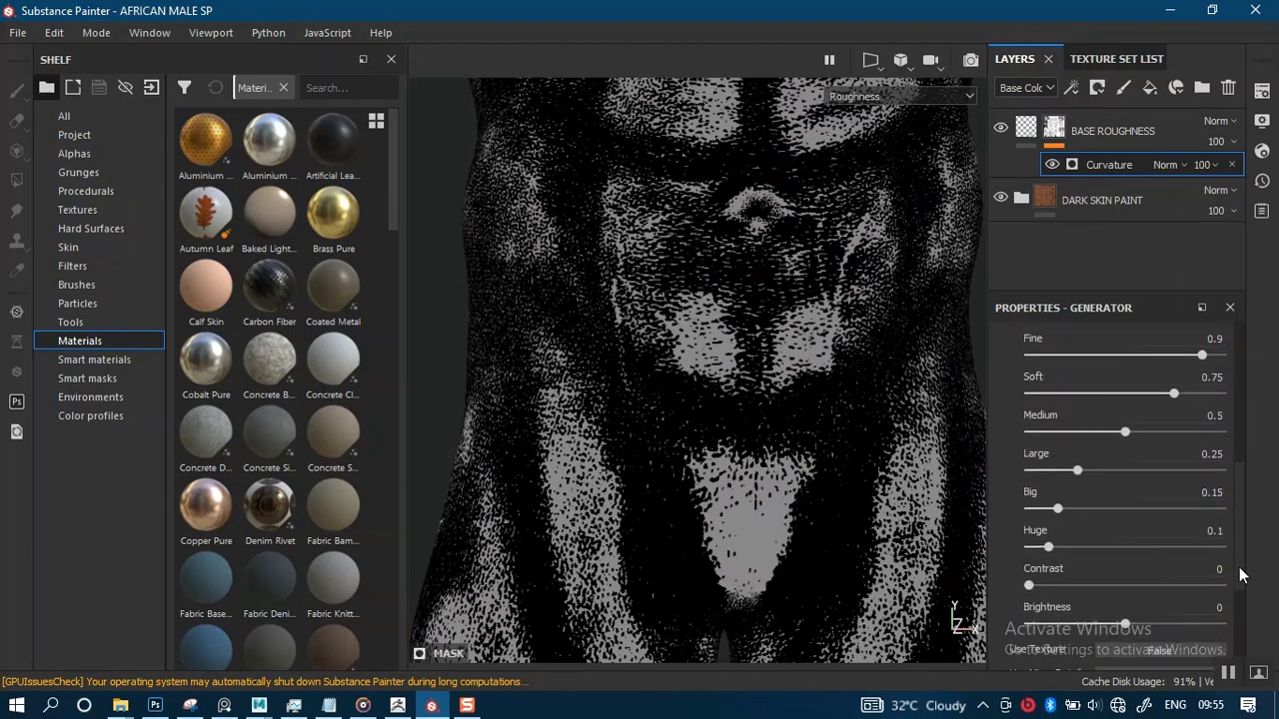
left_click_drag(1071, 481, 1057, 478)
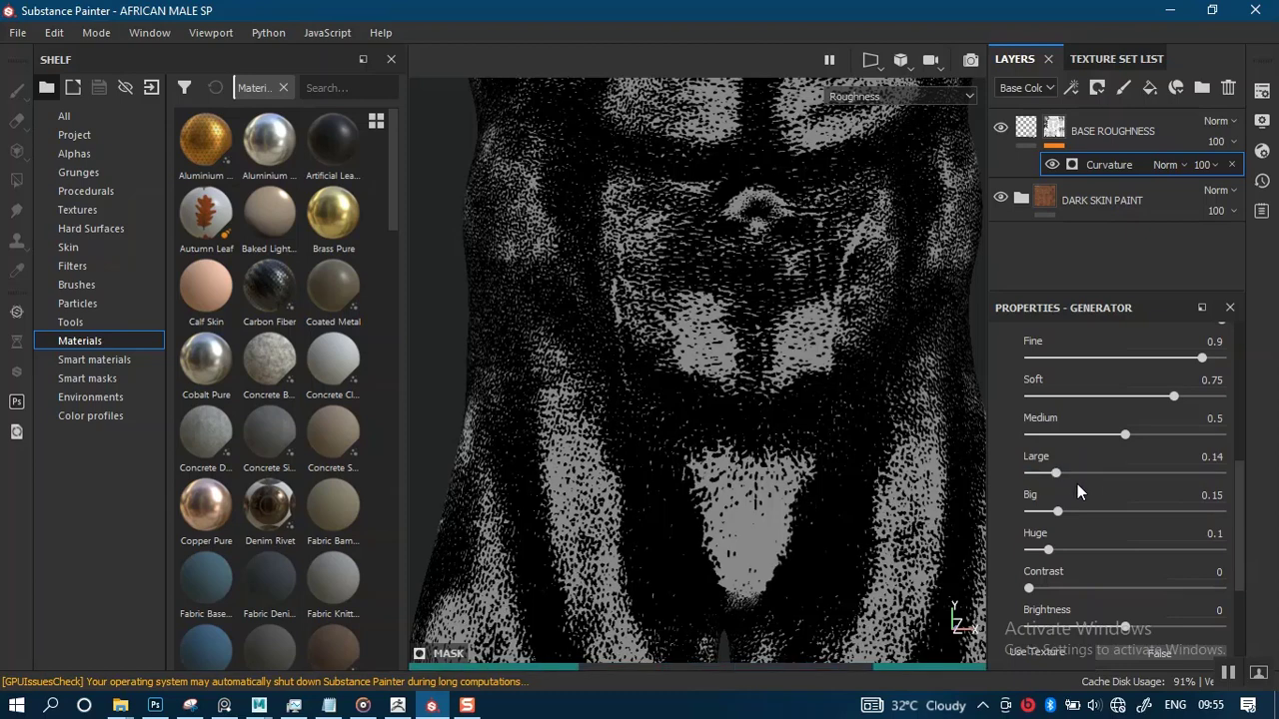
left_click_drag(1082, 475, 1143, 476)
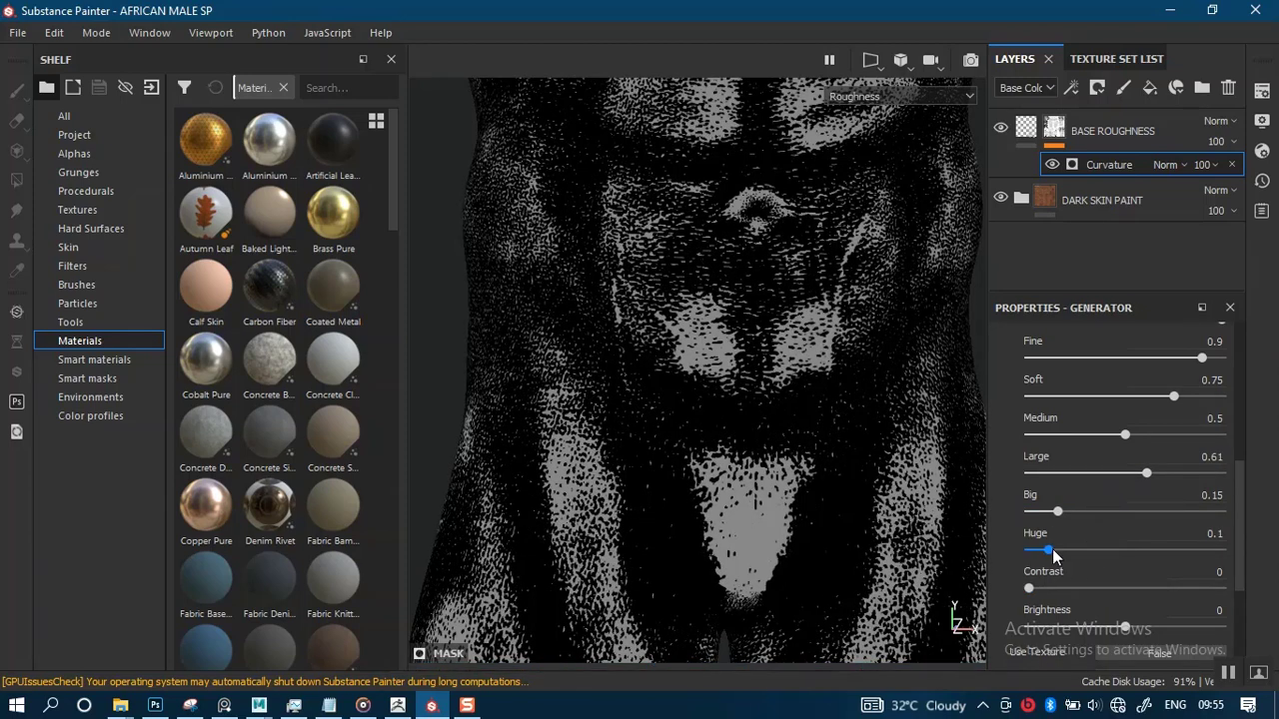
- Set the Curvature generator's Huge value to 0.92, checking the effect on the hips and thighs
left_click(1143, 551)
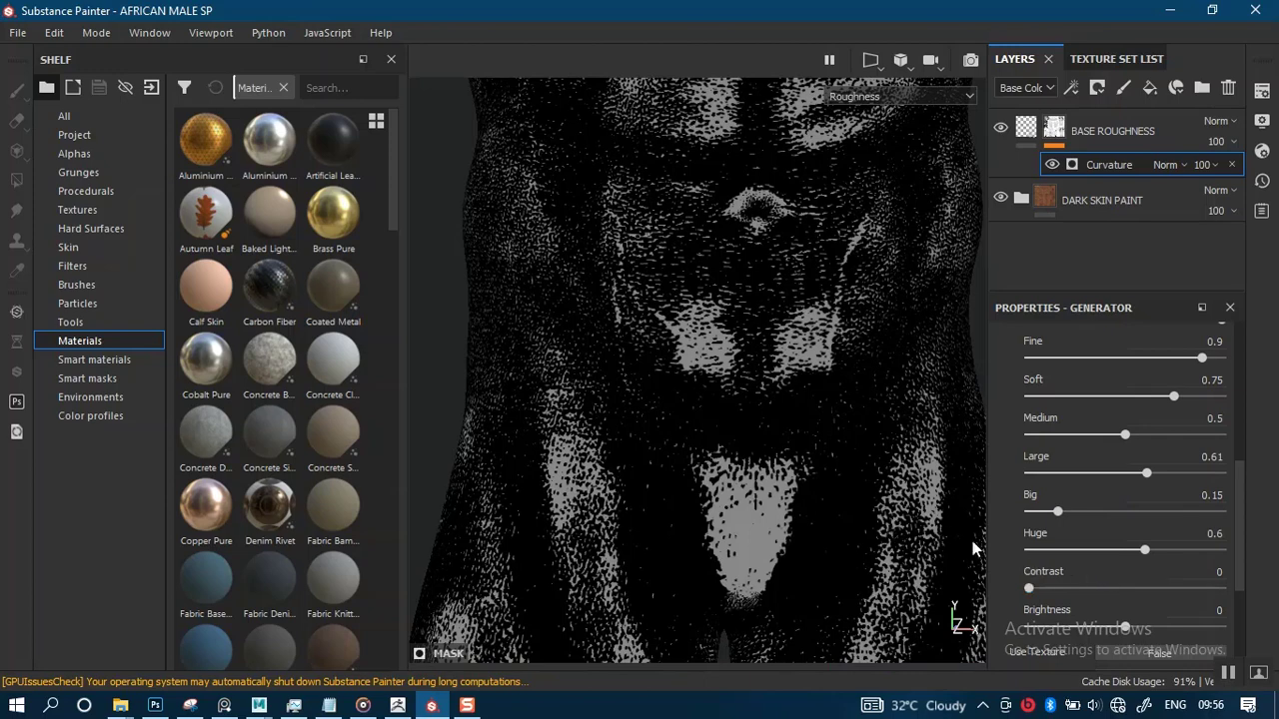
right_click_drag(931, 520, 878, 428, "alt")
middle_click_drag(935, 467, 845, 357, "alt")
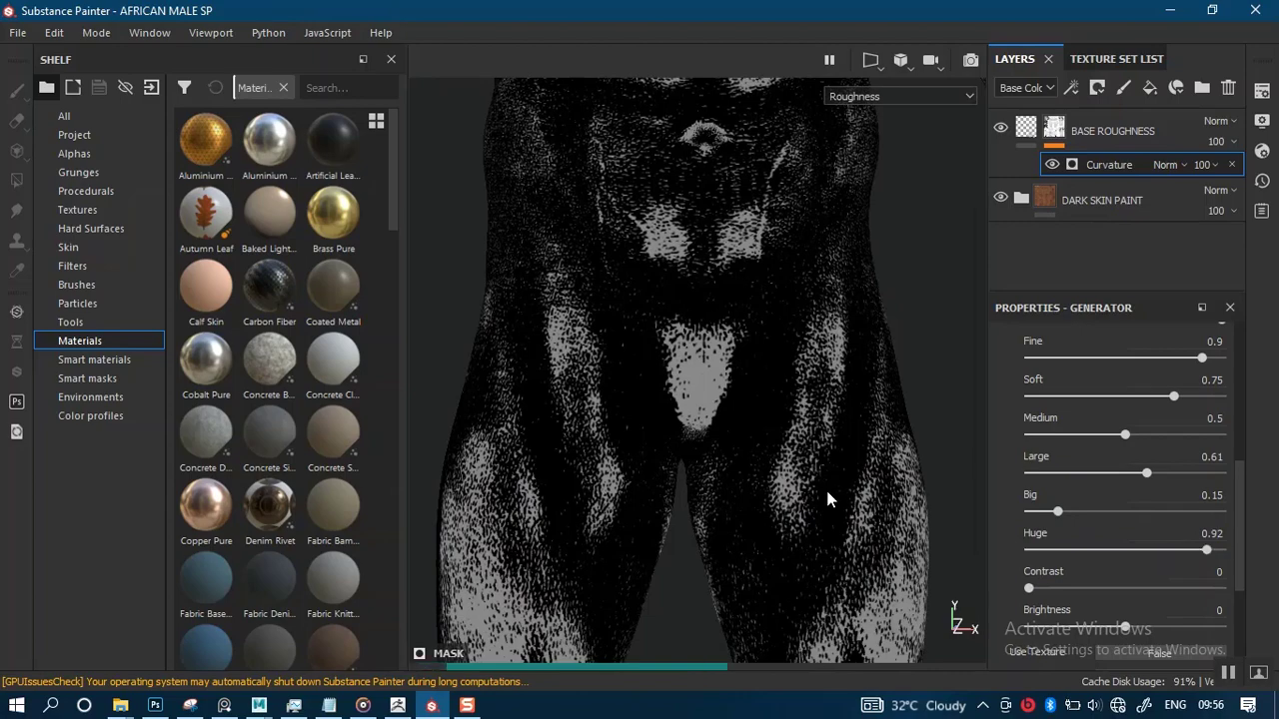
- Examine the abs, belly and hips in the Roughness view and in the Material view
scroll(799, 499, "down", 2)
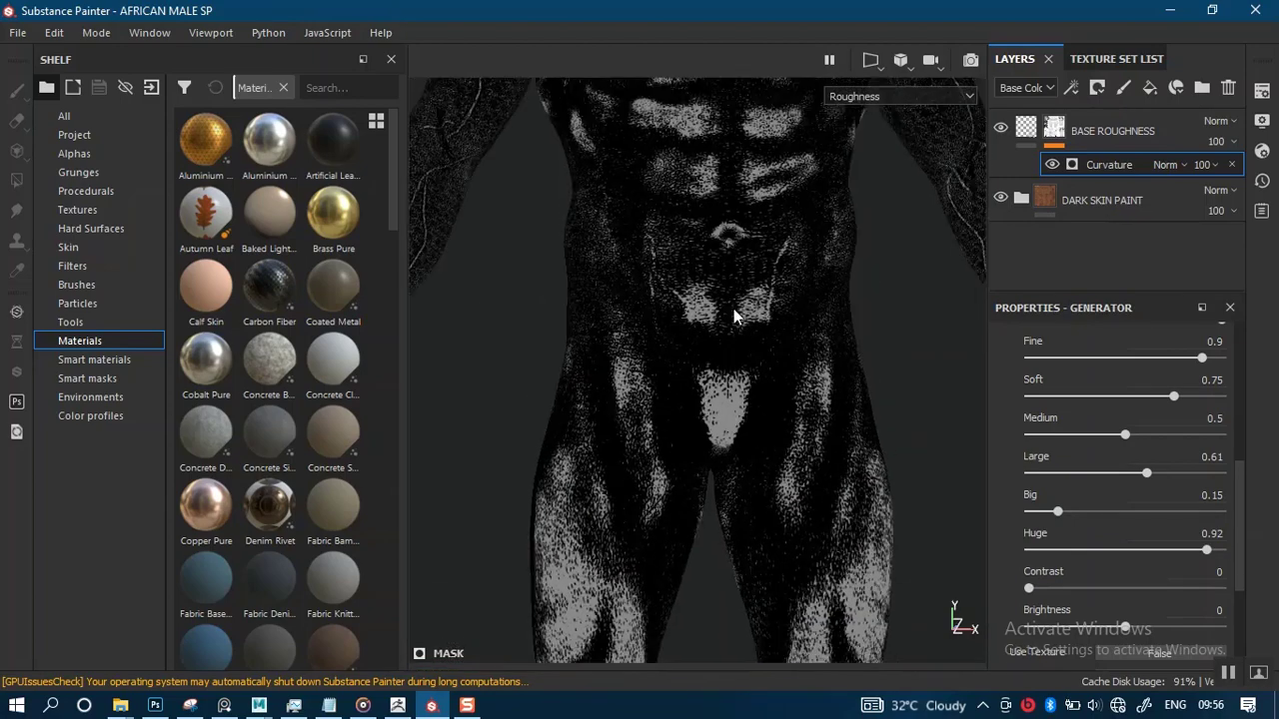
middle_click_drag(741, 354, 730, 547, "alt")
scroll(735, 456, "up", 5)
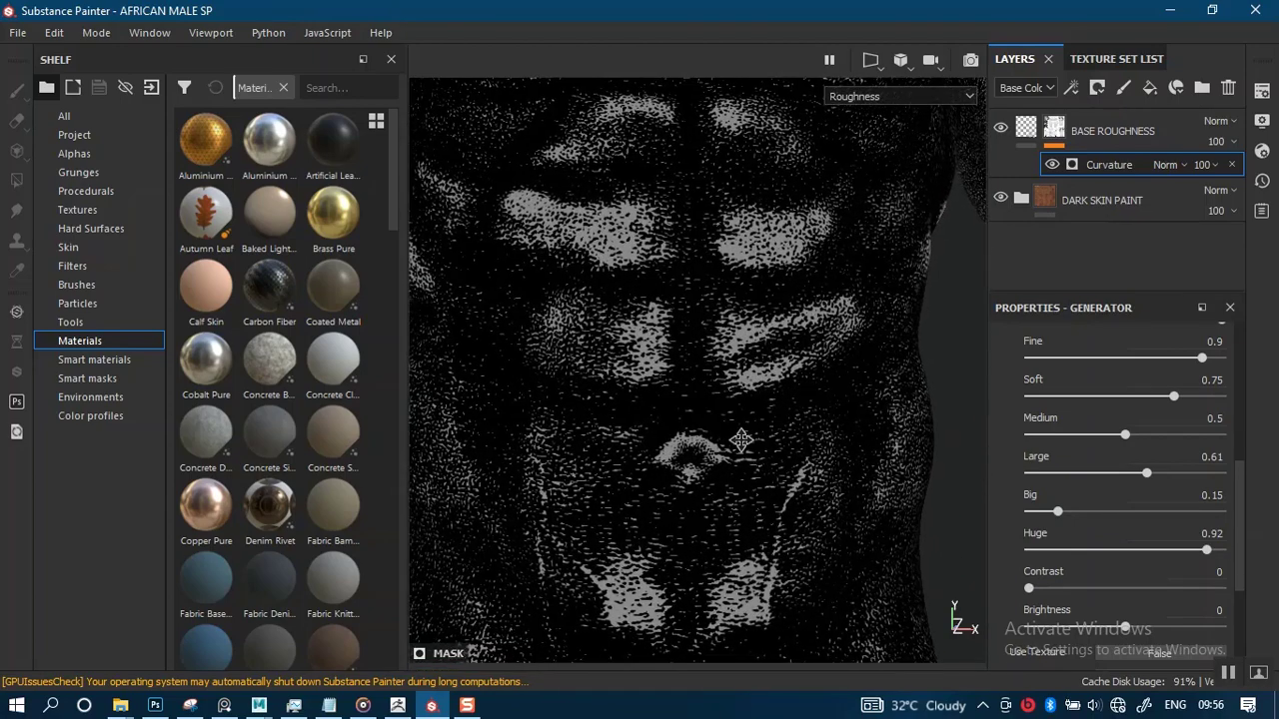
key("m")
middle_click_drag(756, 444, 775, 422, "alt")
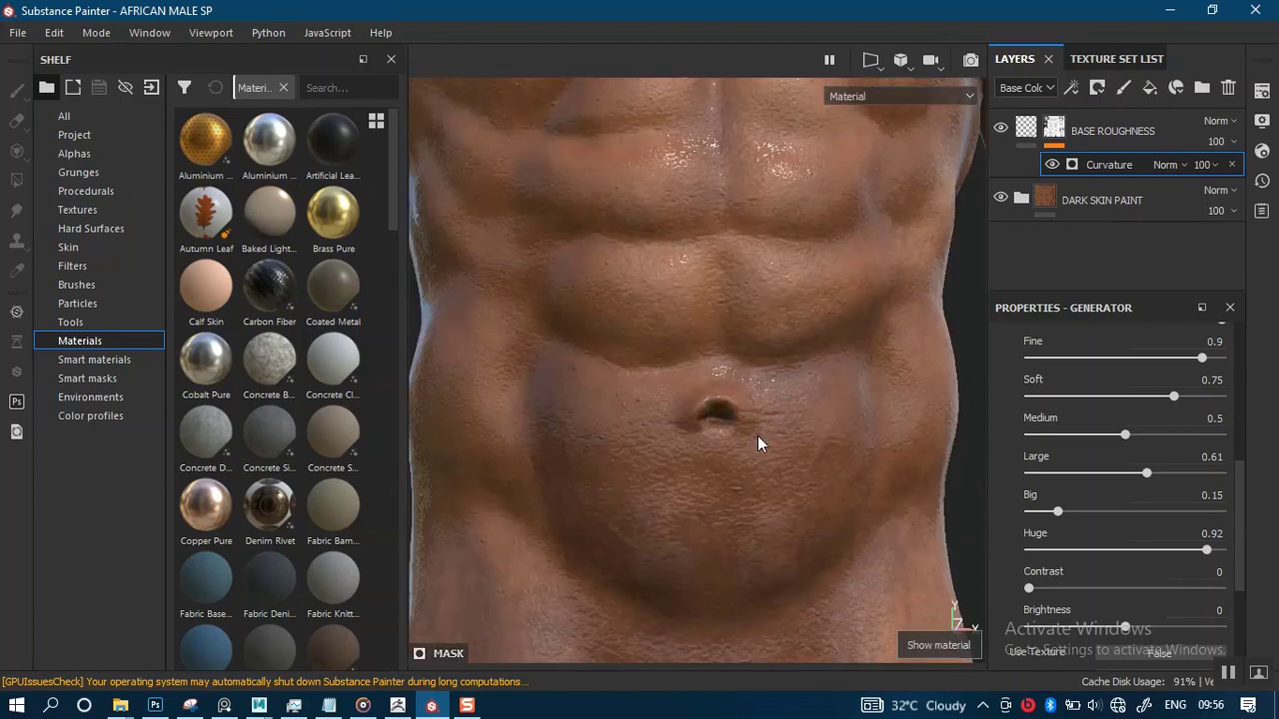
left_click_drag(759, 443, 761, 470, "alt")
middle_click_drag(761, 469, 768, 342, "alt")
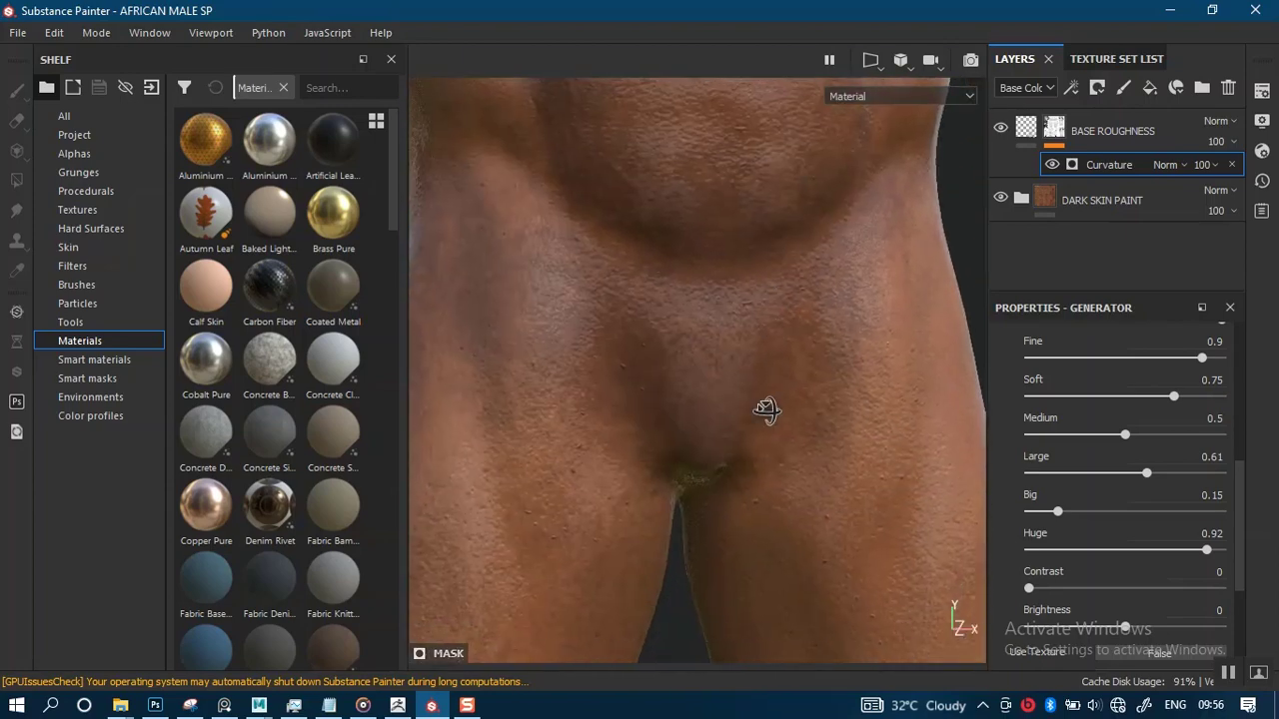
- Examine the skin's shine from the hips up over the abs and chest in the Material view
mouse_move(768, 412)
left_mouse_down("alt")
mouse_move(757, 258)
mouse_move(756, 420)
left_mouse_up("alt")
middle_click_drag(757, 452, 761, 589, "alt")
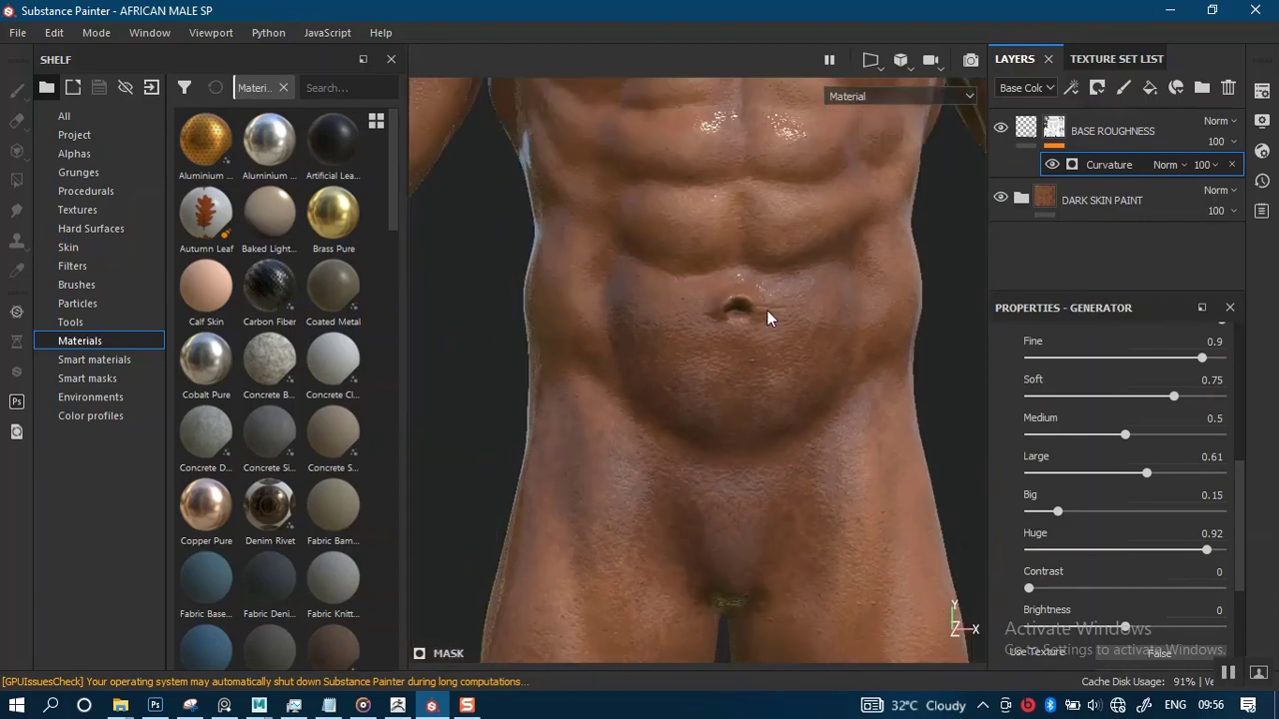
middle_click_drag(766, 310, 764, 594, "alt")
middle_click_drag(791, 264, 790, 317, "alt")
left_click_drag(793, 346, 756, 334, "alt")
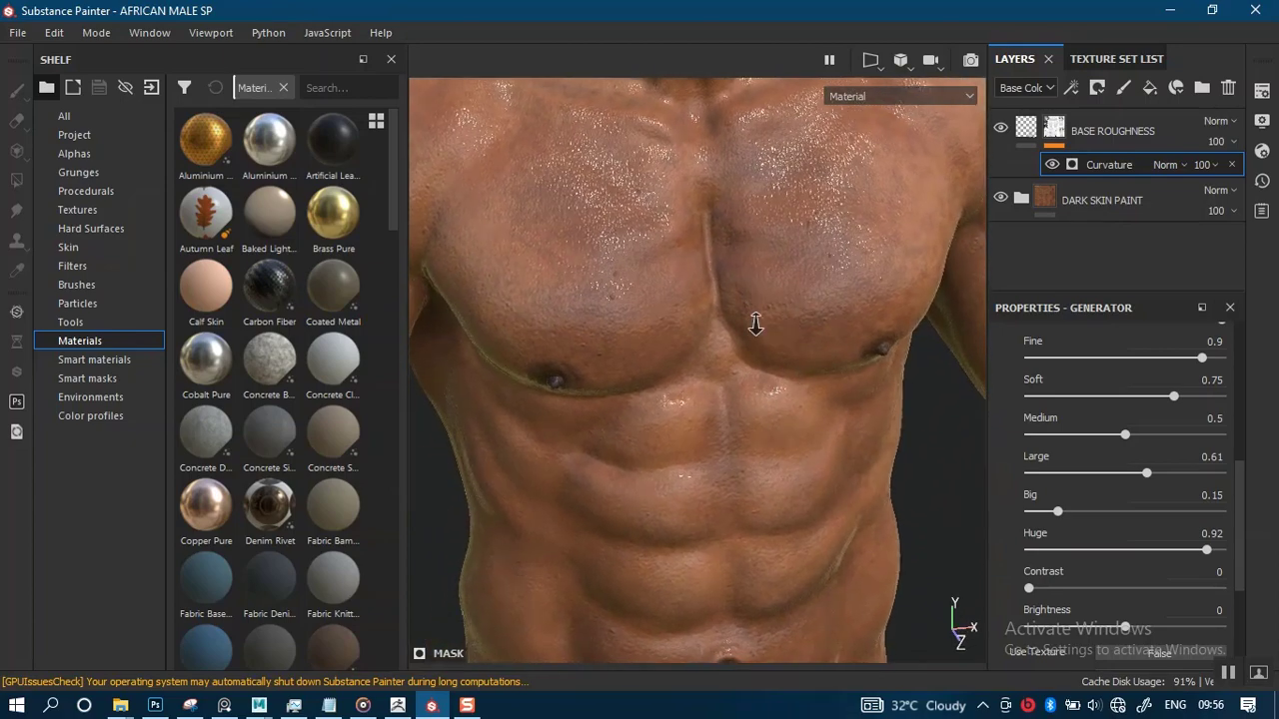
right_click_drag(756, 319, 773, 345, "alt")
left_click_drag(773, 345, 765, 319, "alt")
right_click_drag(765, 319, 780, 267, "alt")
middle_click_drag(780, 266, 768, 191, "alt")
right_click_drag(768, 191, 759, 150, "alt")
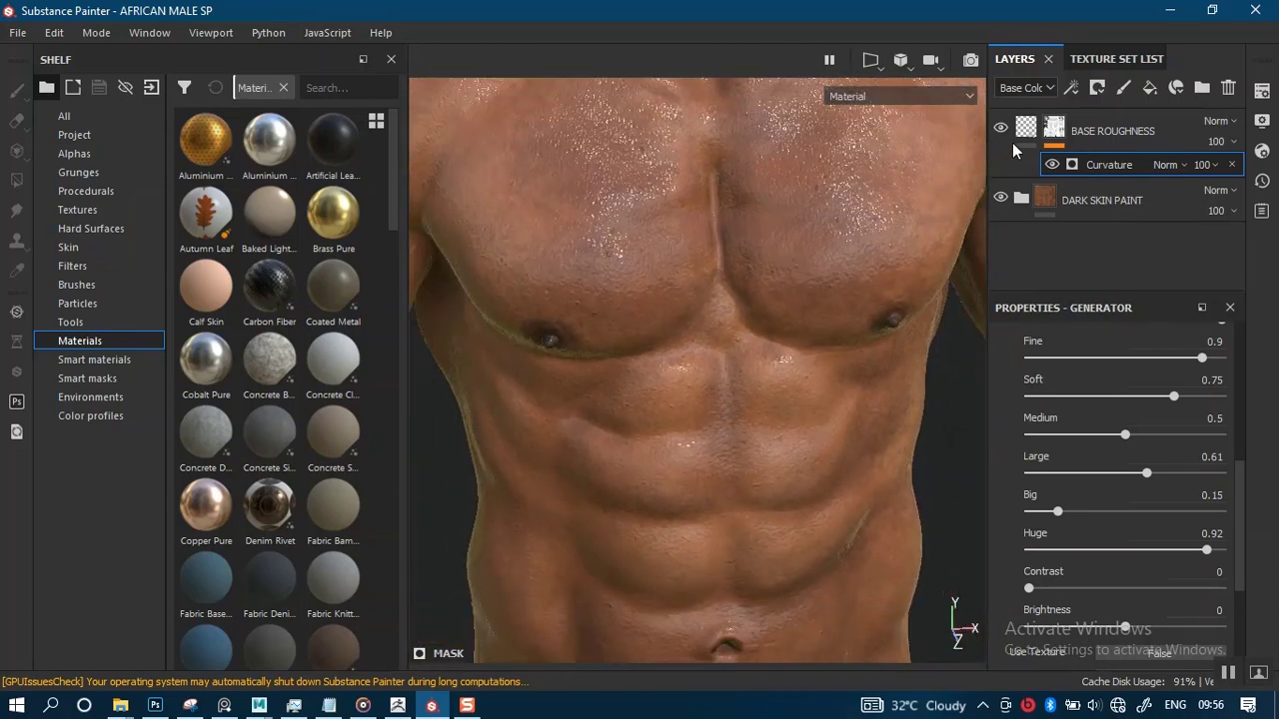
middle_click_drag(766, 228, 766, 271, "alt")
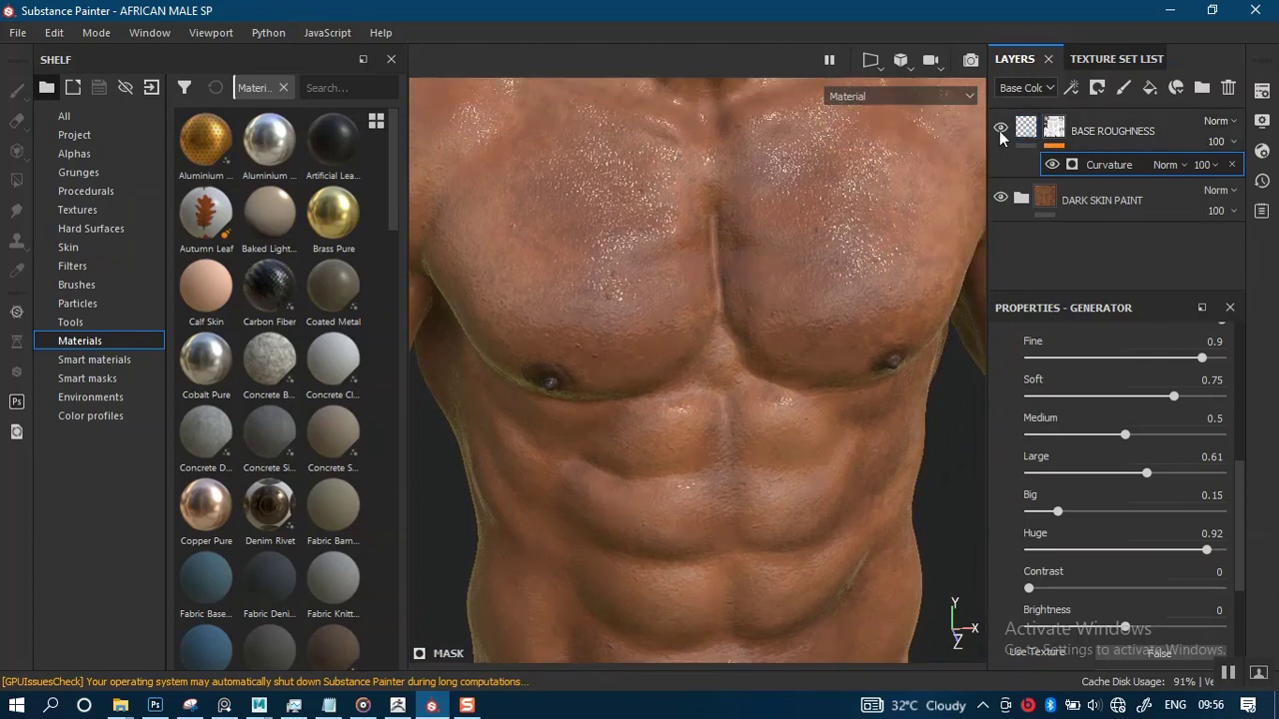
- Add a fill to the BASE ROUGHNESS layer's mask and assign the Perlin Noise procedural as its grayscale
right_click(1063, 133)
left_click(1102, 535)
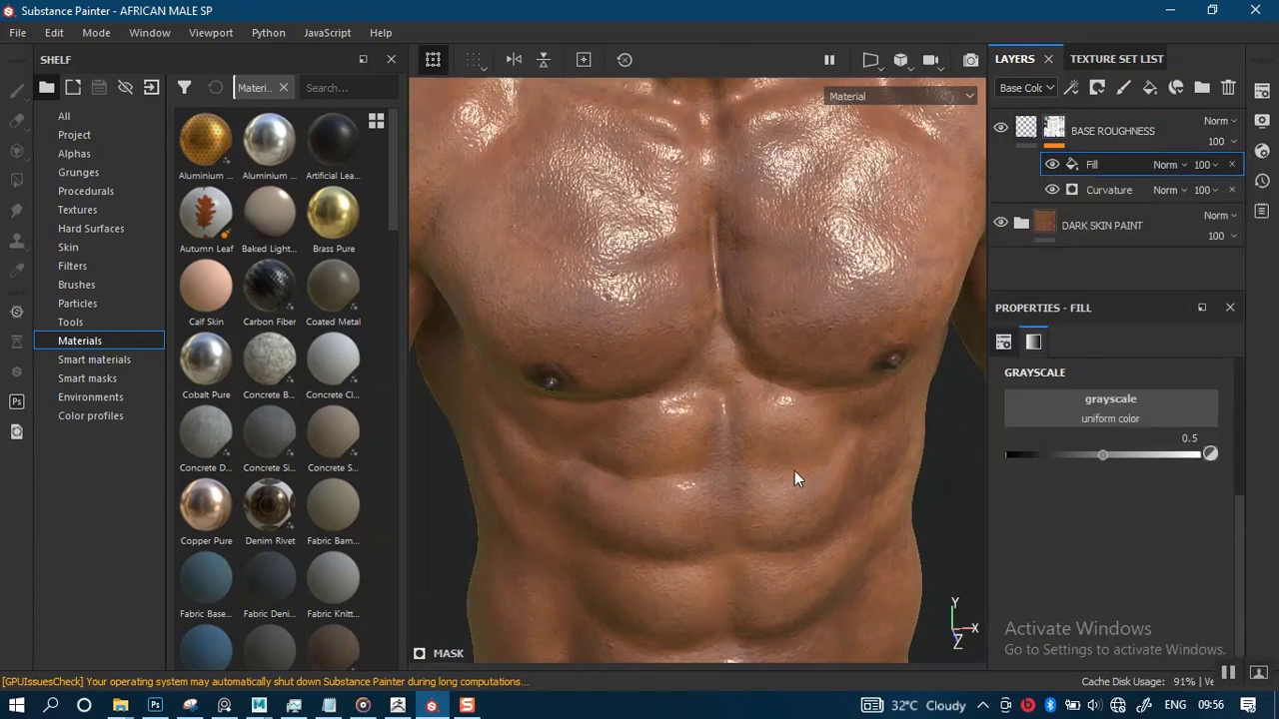
left_click(1089, 407)
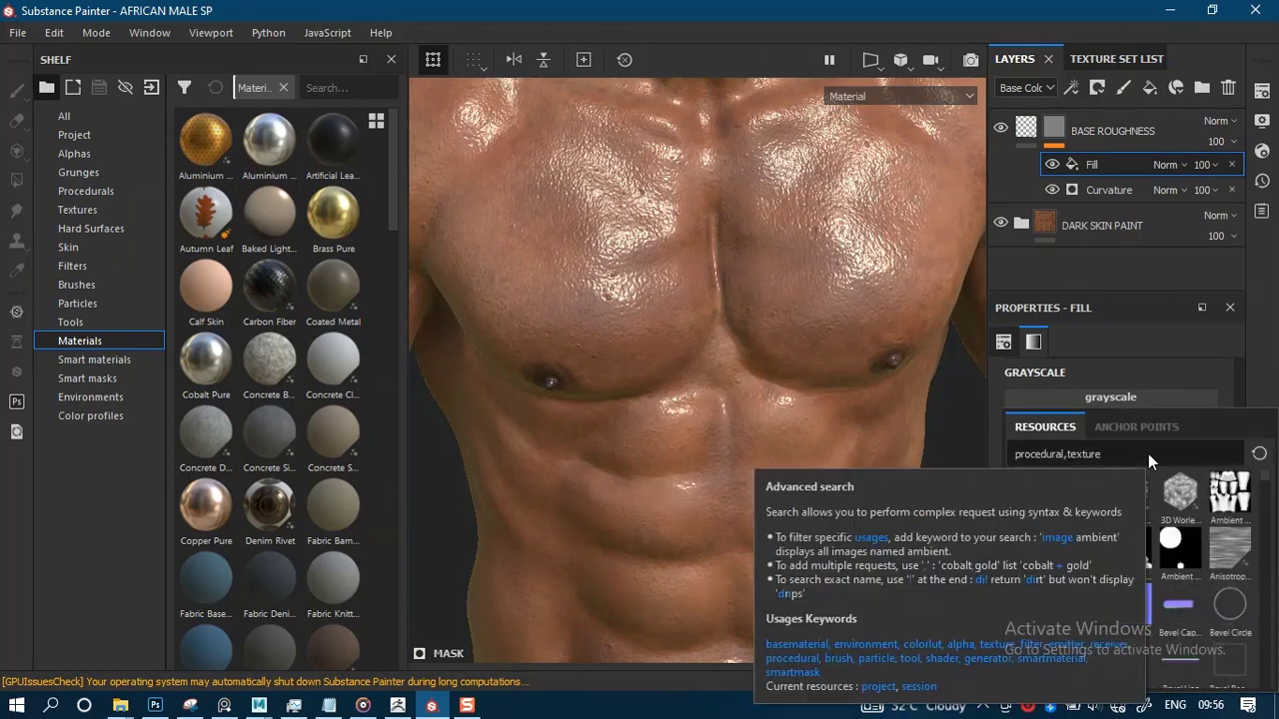
type("PERLI")
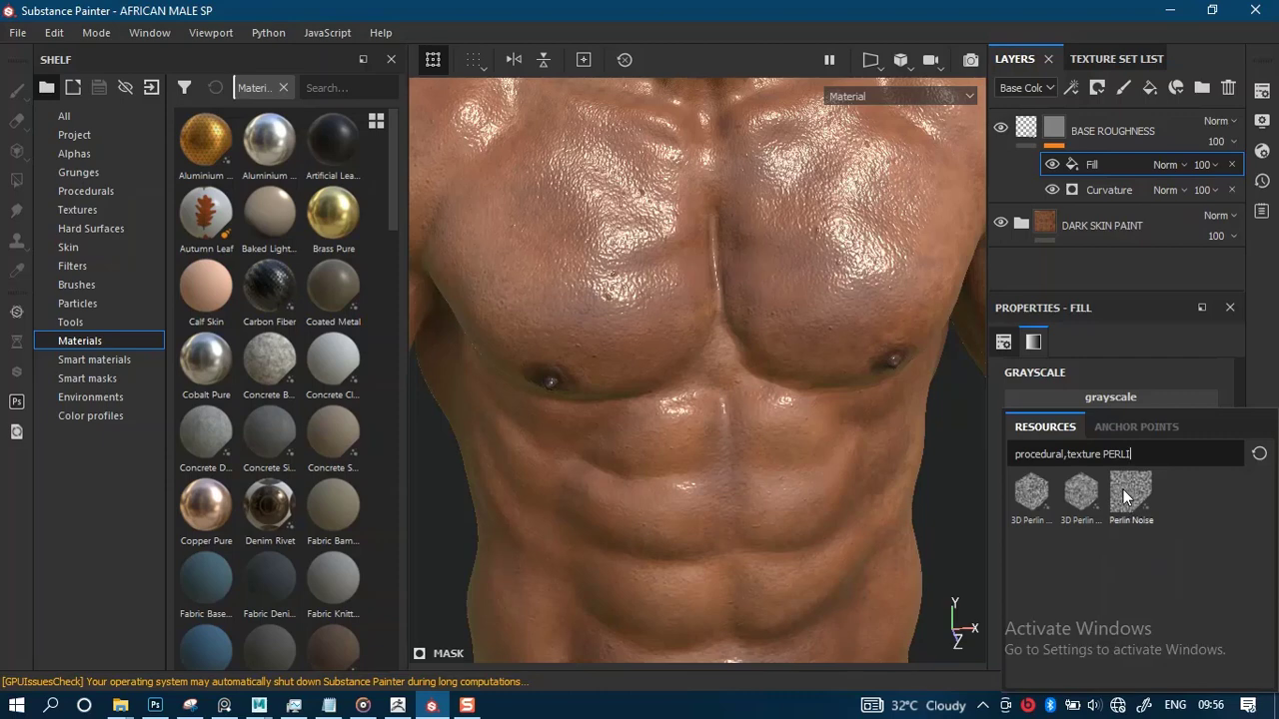
mouse_move(1126, 496)
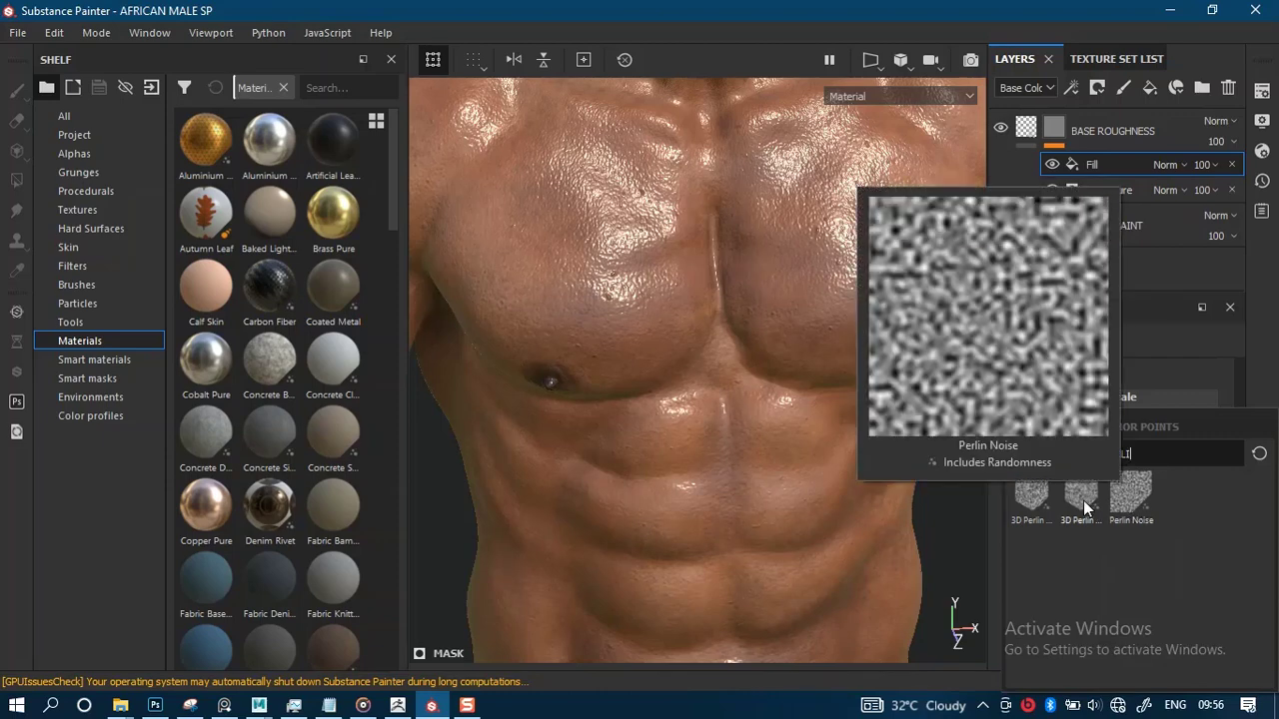
mouse_move(1086, 507)
mouse_move(1037, 506)
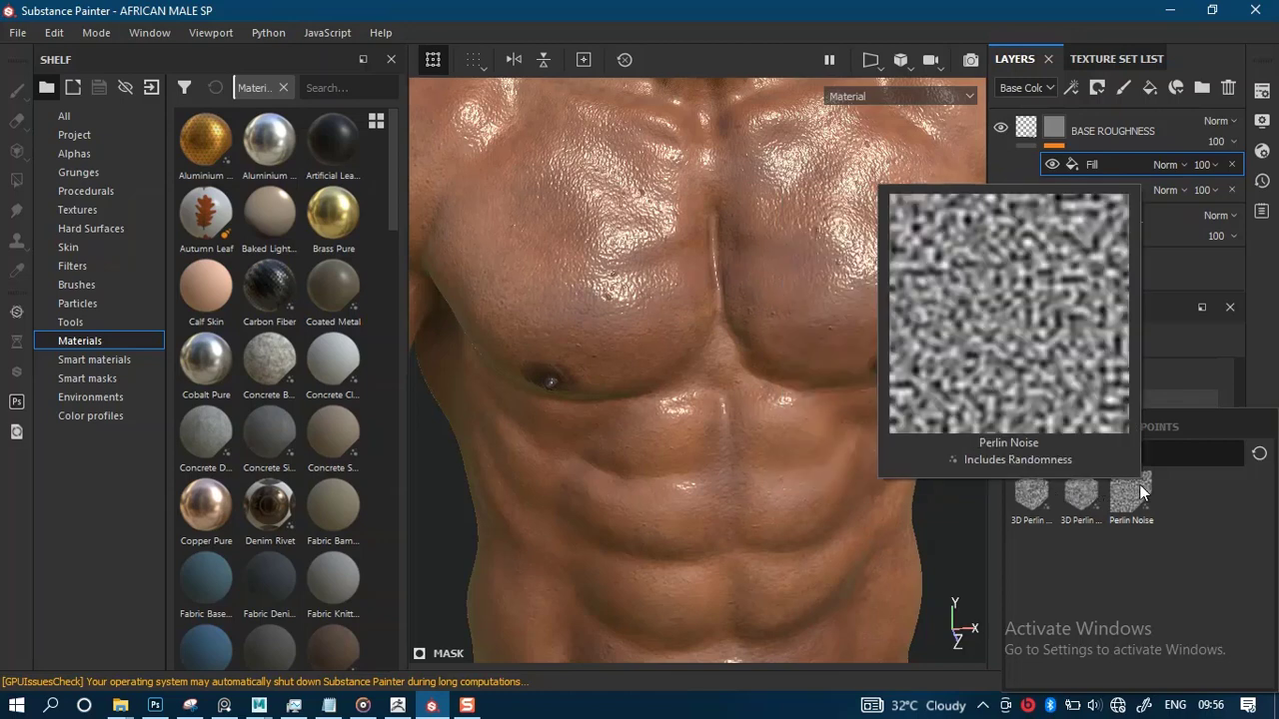
left_click(1130, 490)
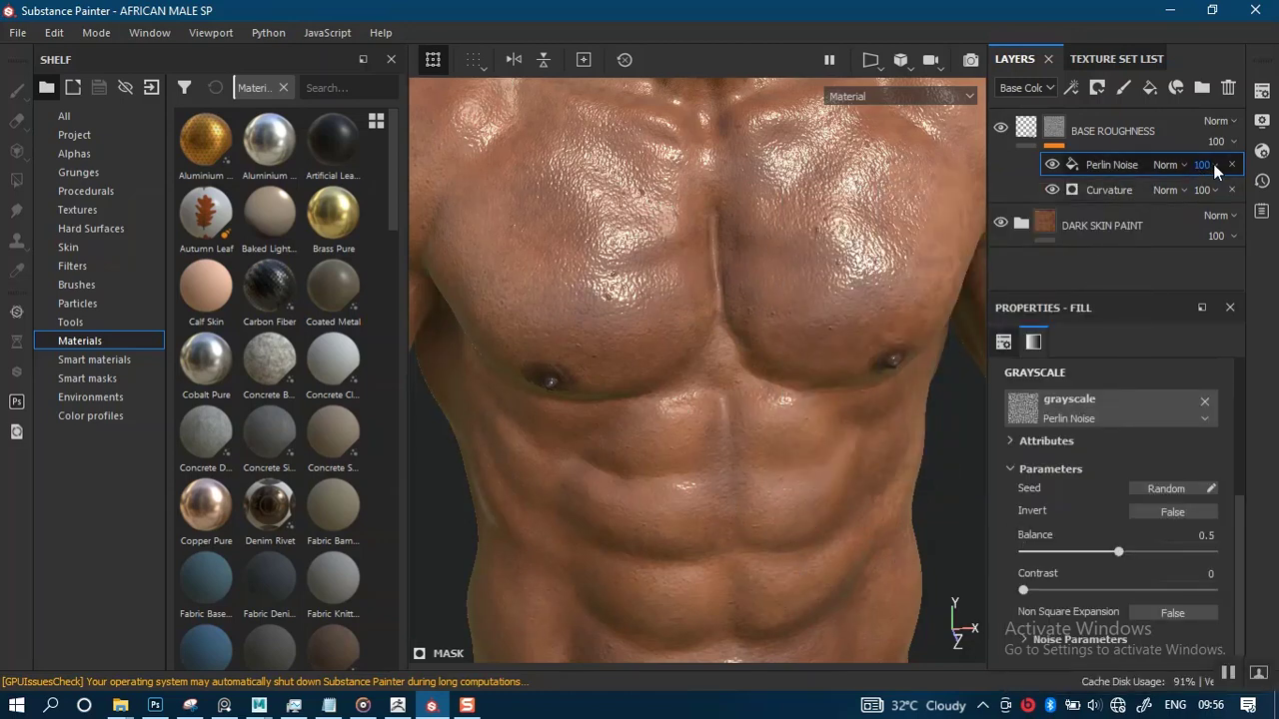
- Set the Perlin Noise fill's blending mode to Multiply and check the torso in the Roughness view
left_click(1170, 164)
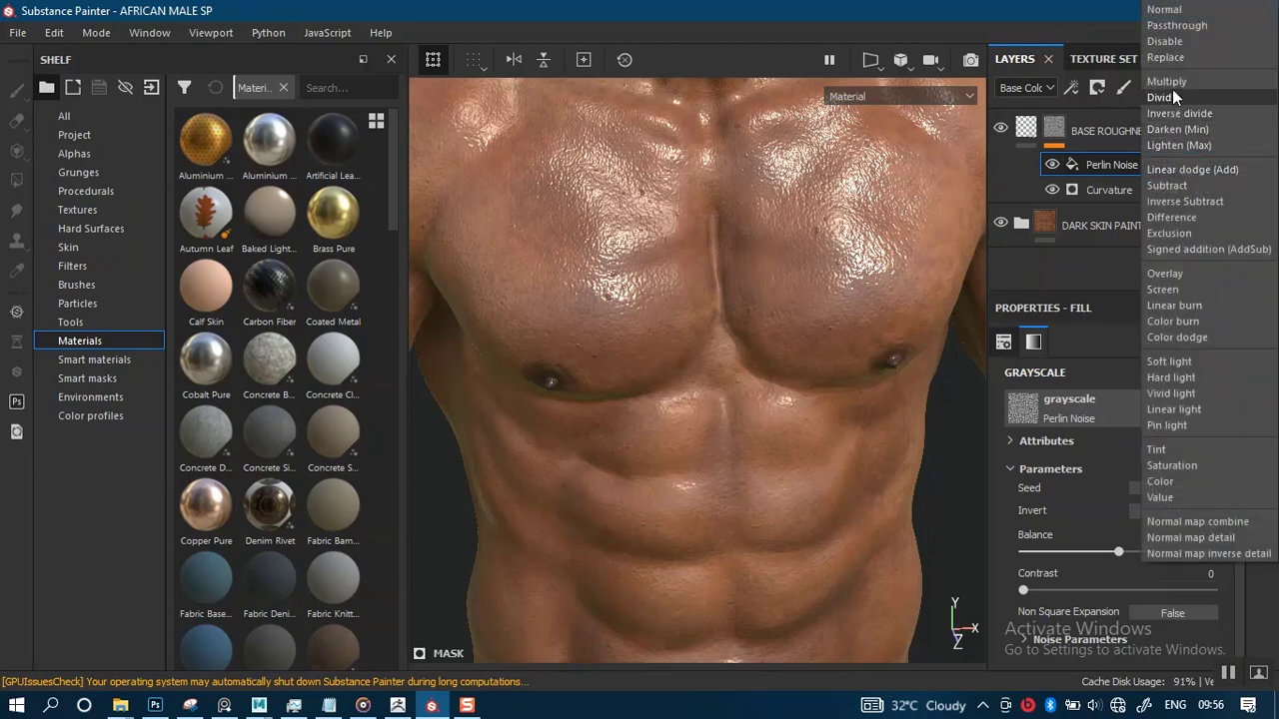
left_click(1174, 82)
scroll(790, 439, "up", 2)
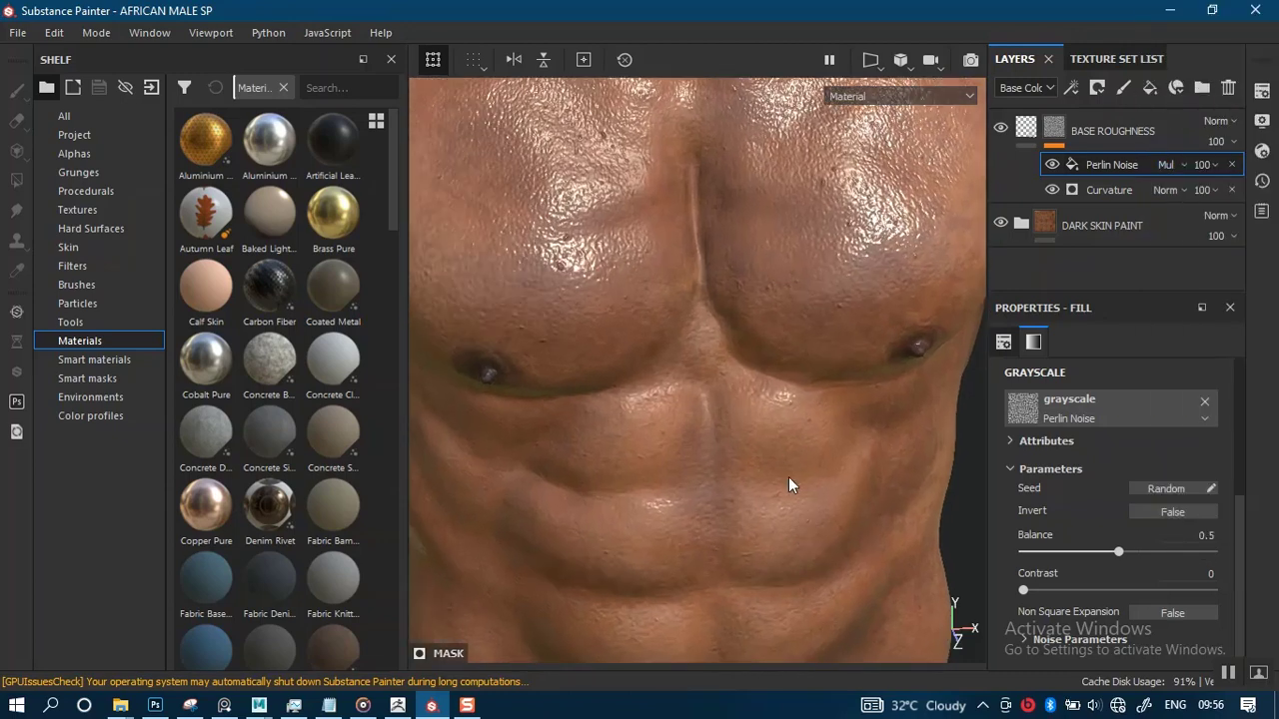
key("c")
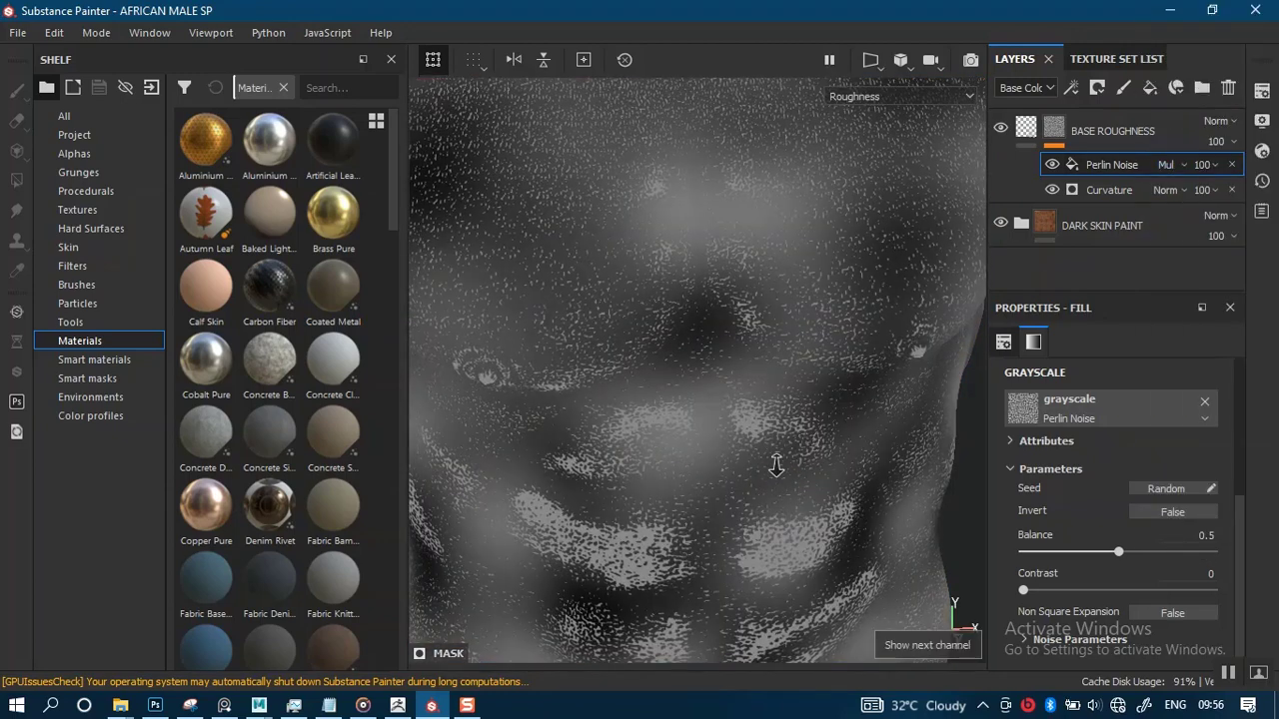
scroll(767, 472, "down", 2)
- Switch the Perlin Noise fill to Tri-planar projection and set its UV scale to 42.47
scroll(1234, 568, "up", 3)
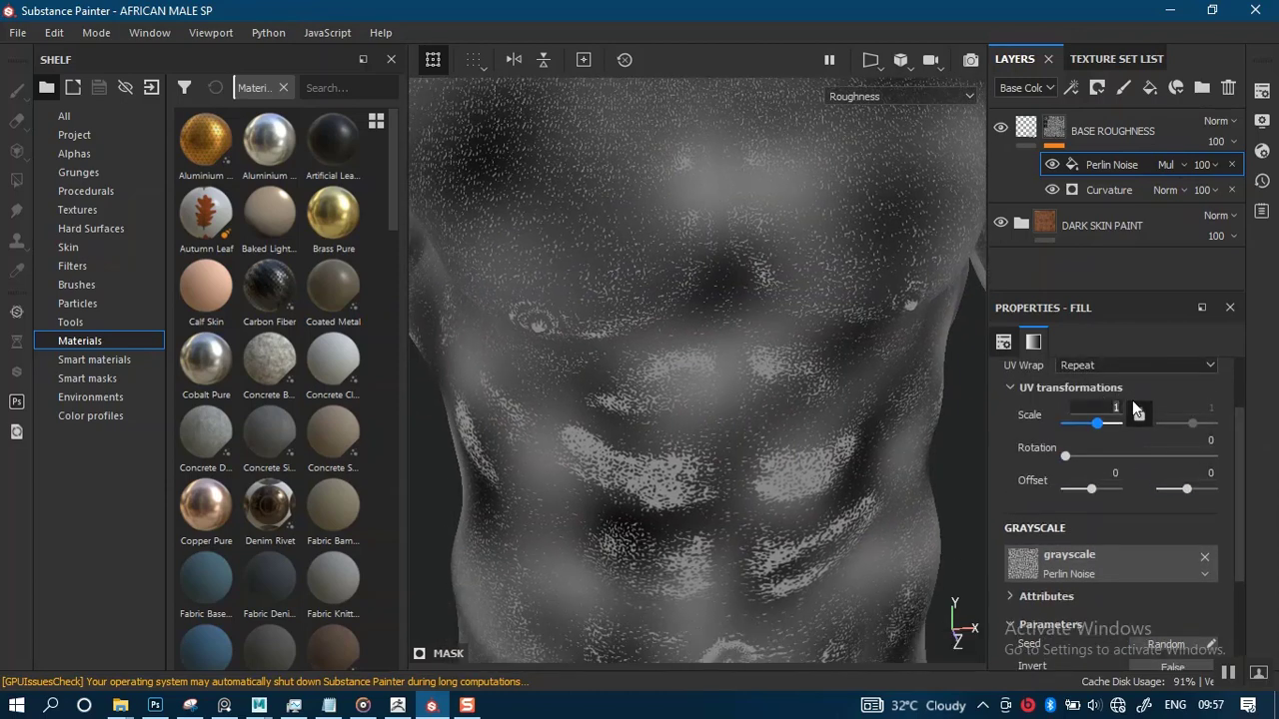
scroll(1230, 449, "up", 2)
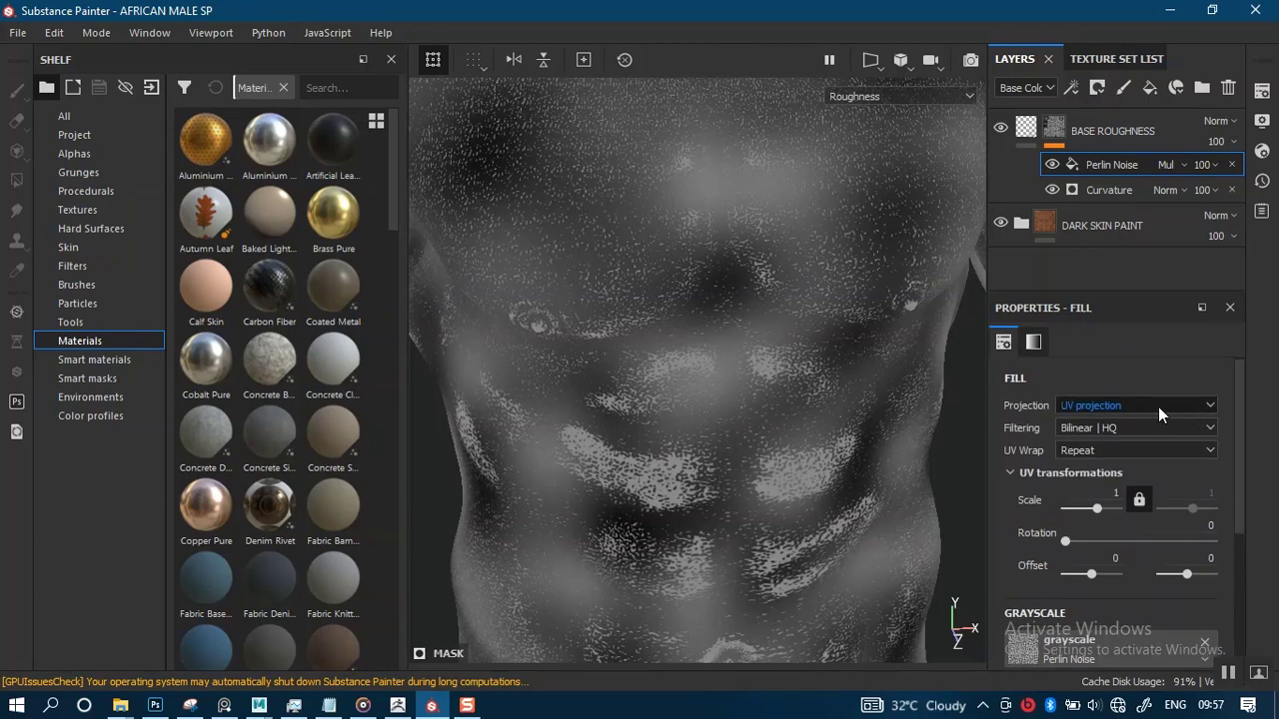
left_click(1157, 405)
left_click(1130, 447)
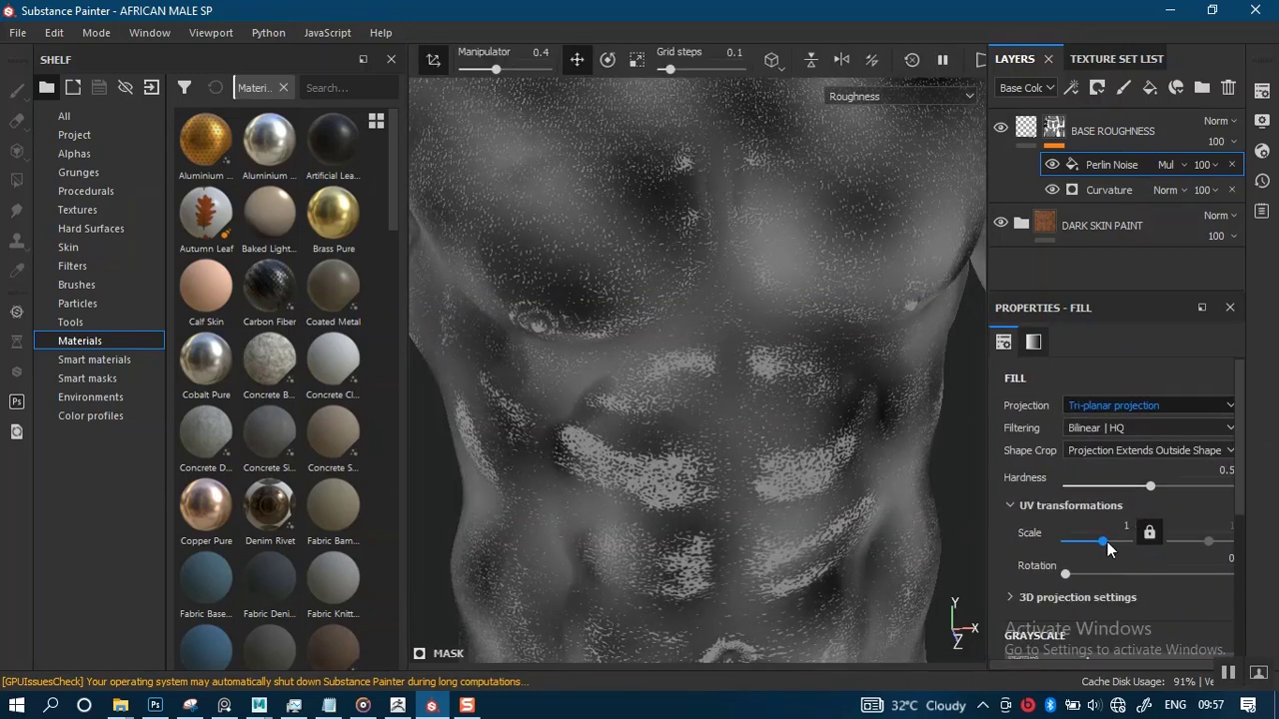
left_click_drag(1105, 541, 1118, 539)
middle_click_drag(770, 429, 763, 352)
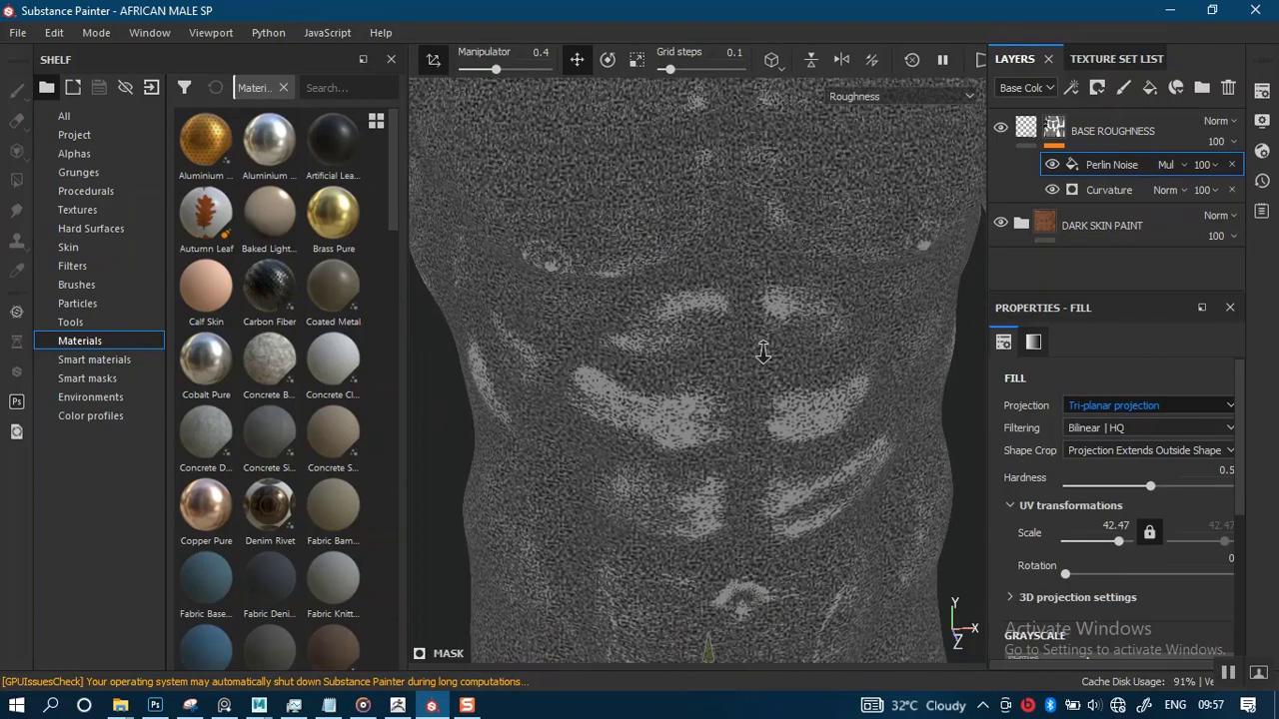
- Examine the finer noise pattern across the abs, belly and hips in the Roughness view and in the Material view
scroll(759, 349, "up", 5)
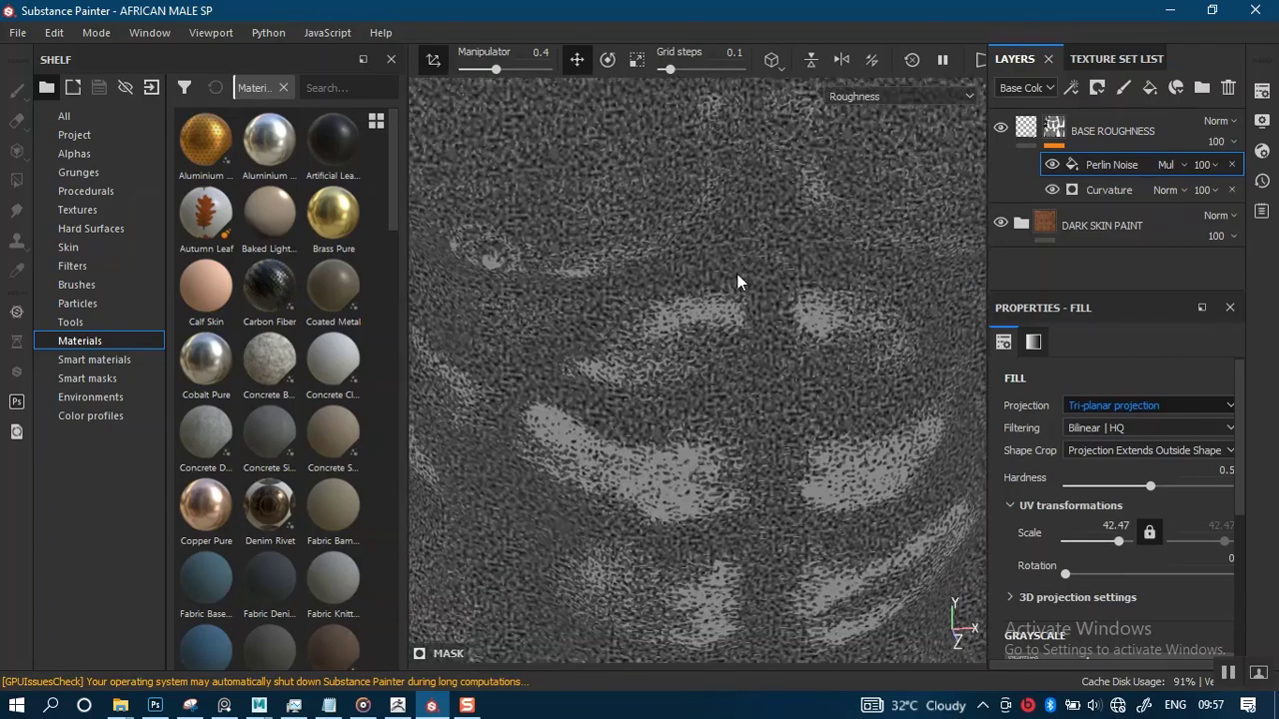
scroll(737, 282, "up", 2)
scroll(737, 281, "down", 3)
middle_click_drag(761, 337, 768, 273, "alt")
middle_click_drag(732, 481, 708, 298, "alt")
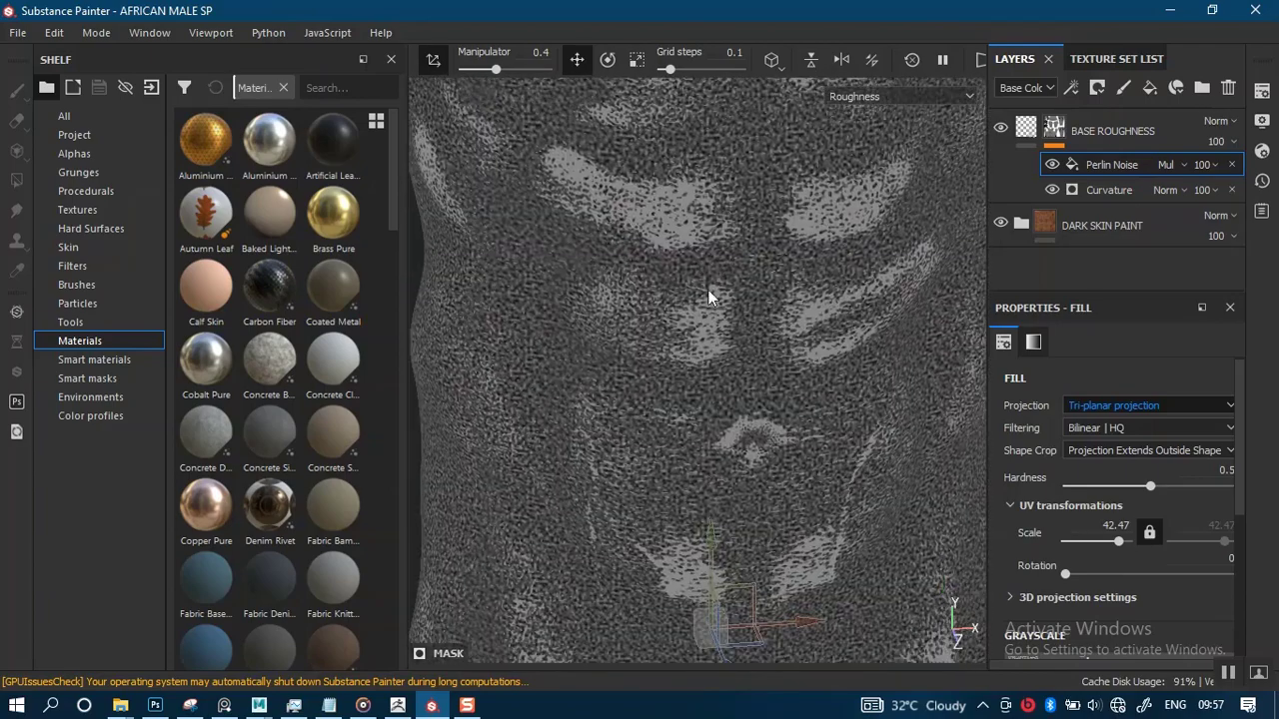
middle_click_drag(702, 499, 707, 334, "alt")
middle_click_drag(739, 530, 709, 594, "alt")
scroll(723, 449, "up", 1)
key("m")
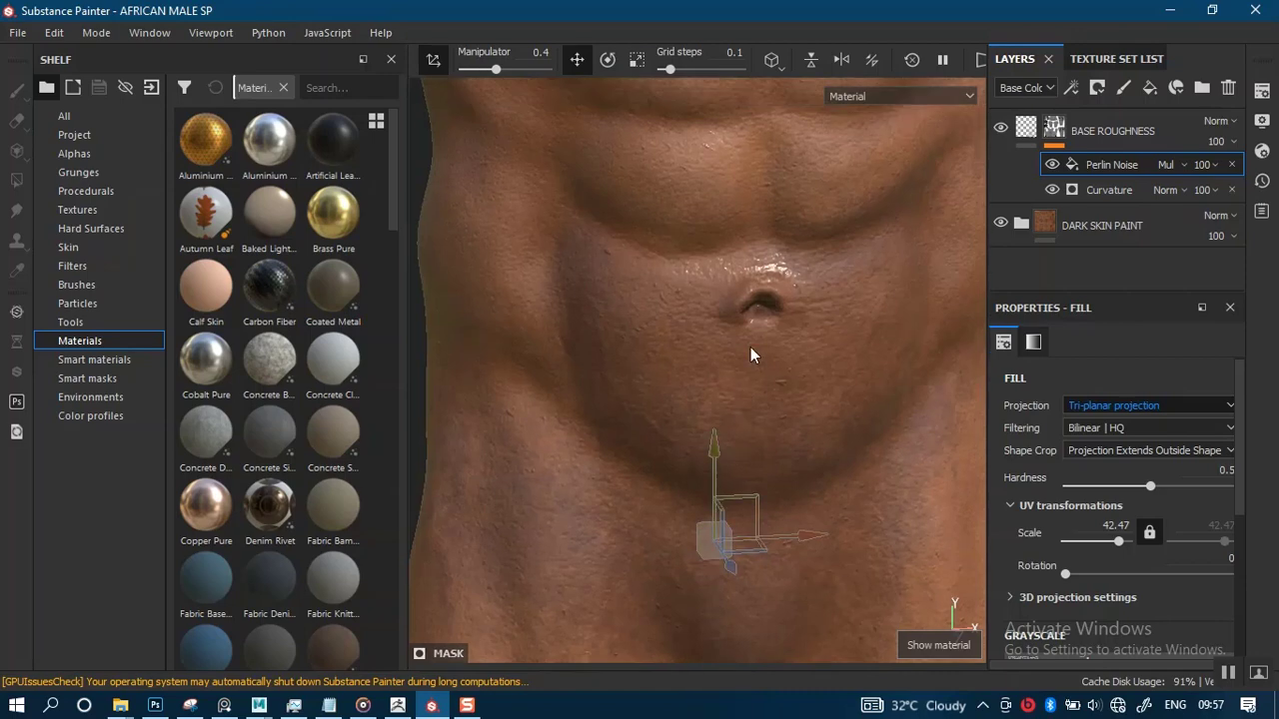
middle_click_drag(759, 379, 765, 540, "alt")
right_click_drag(765, 540, 808, 540, "alt")
middle_click_drag(761, 408, 751, 295, "alt")
right_click_drag(737, 391, 750, 436, "alt")
key("m")
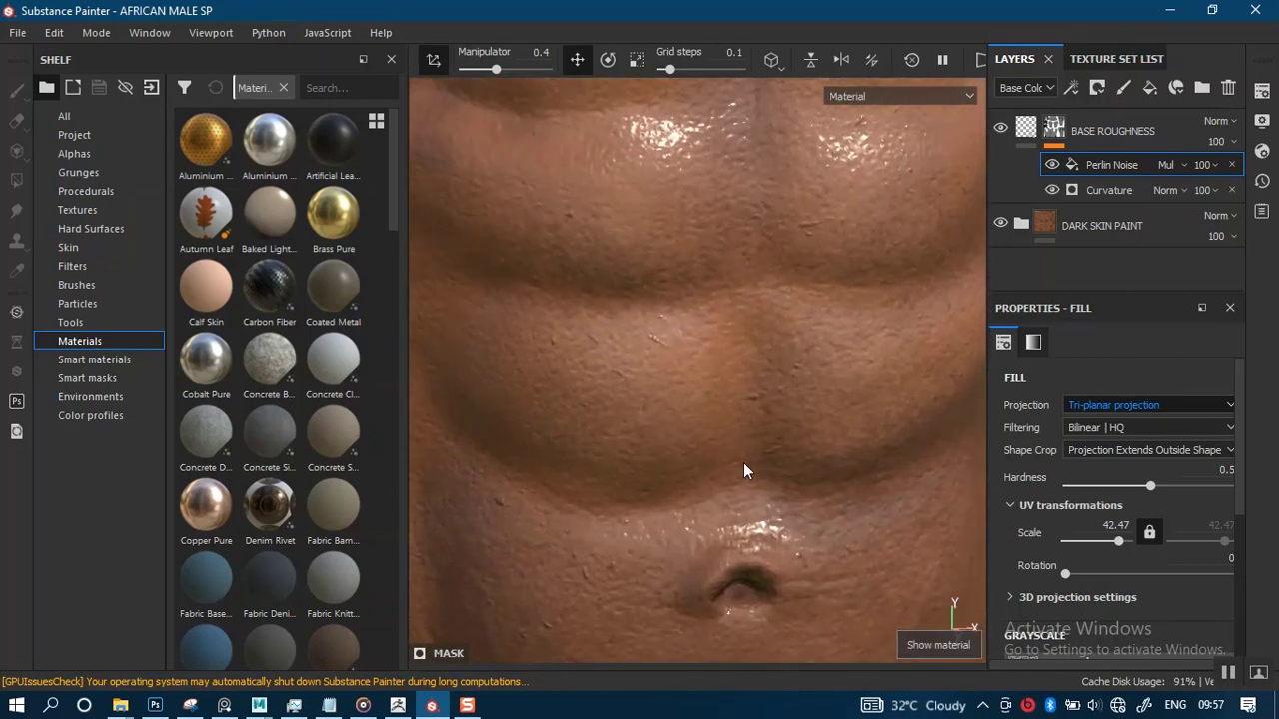
- Set the Perlin Noise balance to 0.71, judging the pattern on the abs in the Roughness view
key("c")
middle_click_drag(776, 513, 784, 367, "alt")
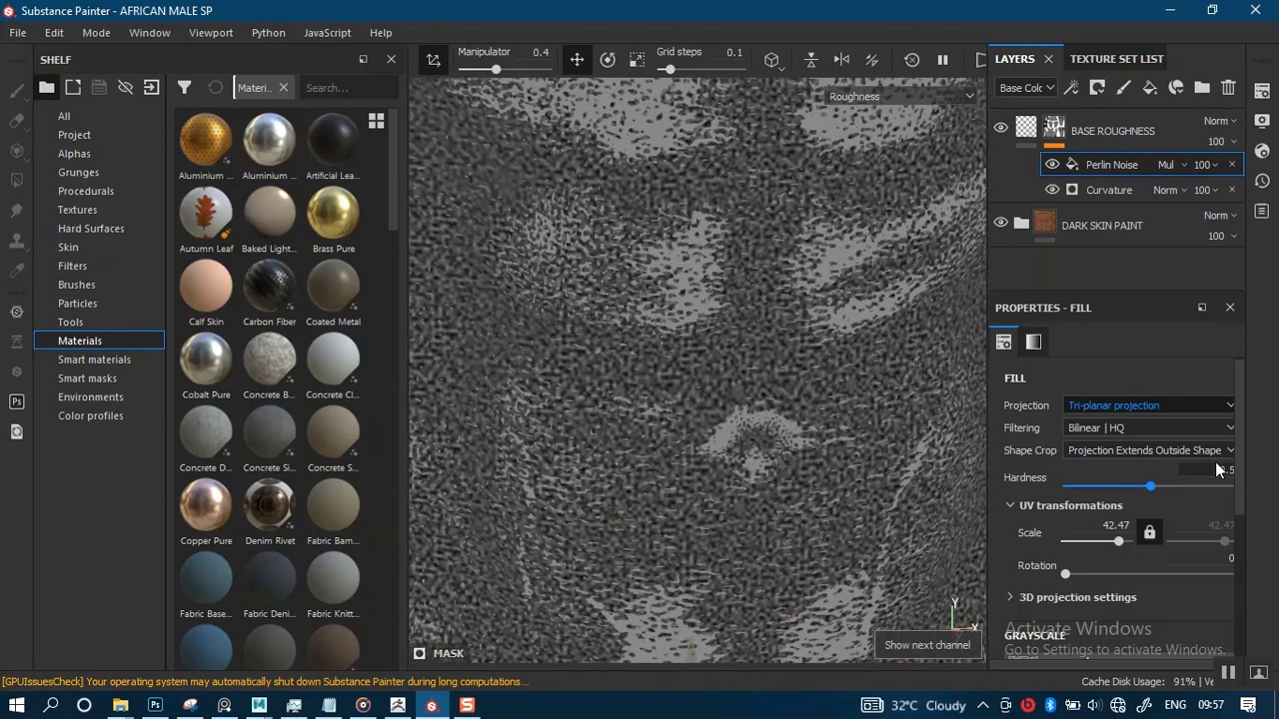
left_click_drag(1238, 471, 1241, 620)
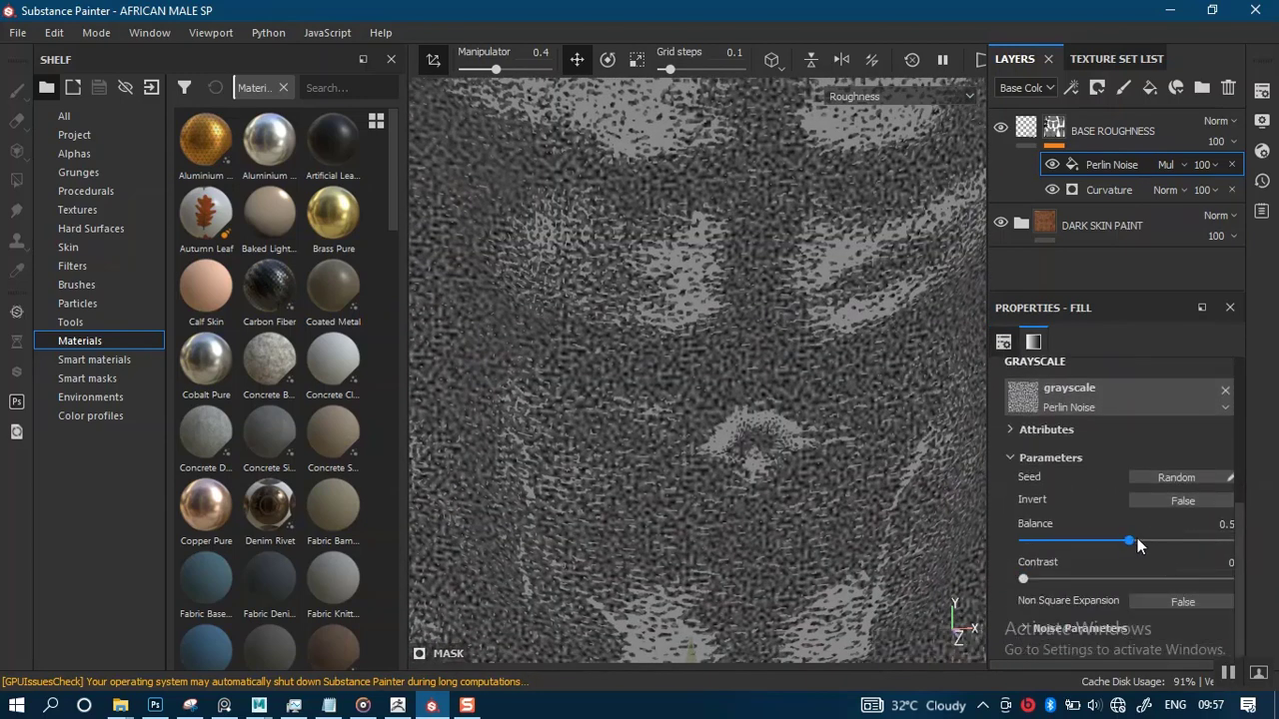
left_click_drag(1137, 539, 1172, 542)
scroll(704, 365, "up", 3)
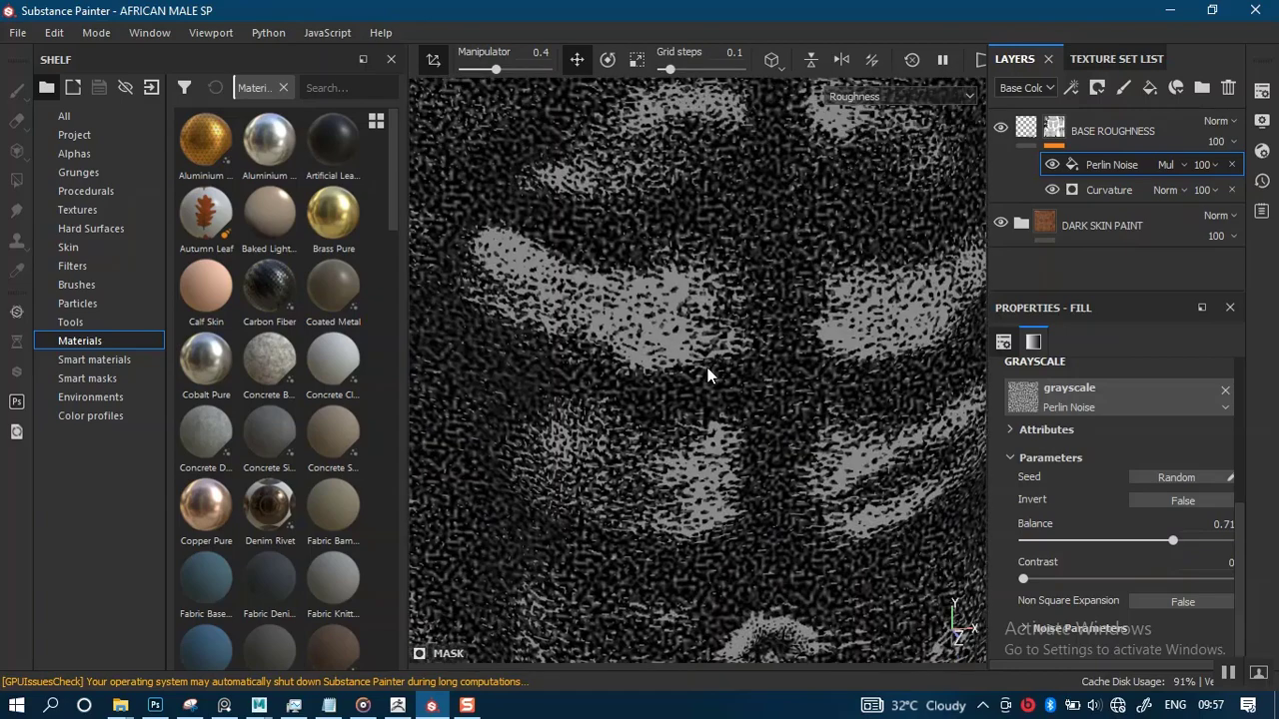
middle_click_drag(708, 371, 740, 262)
- Set the Perlin Noise contrast to 0.62 and check the pattern over the belly, abs and chest
left_click_drag(1040, 582, 1154, 581)
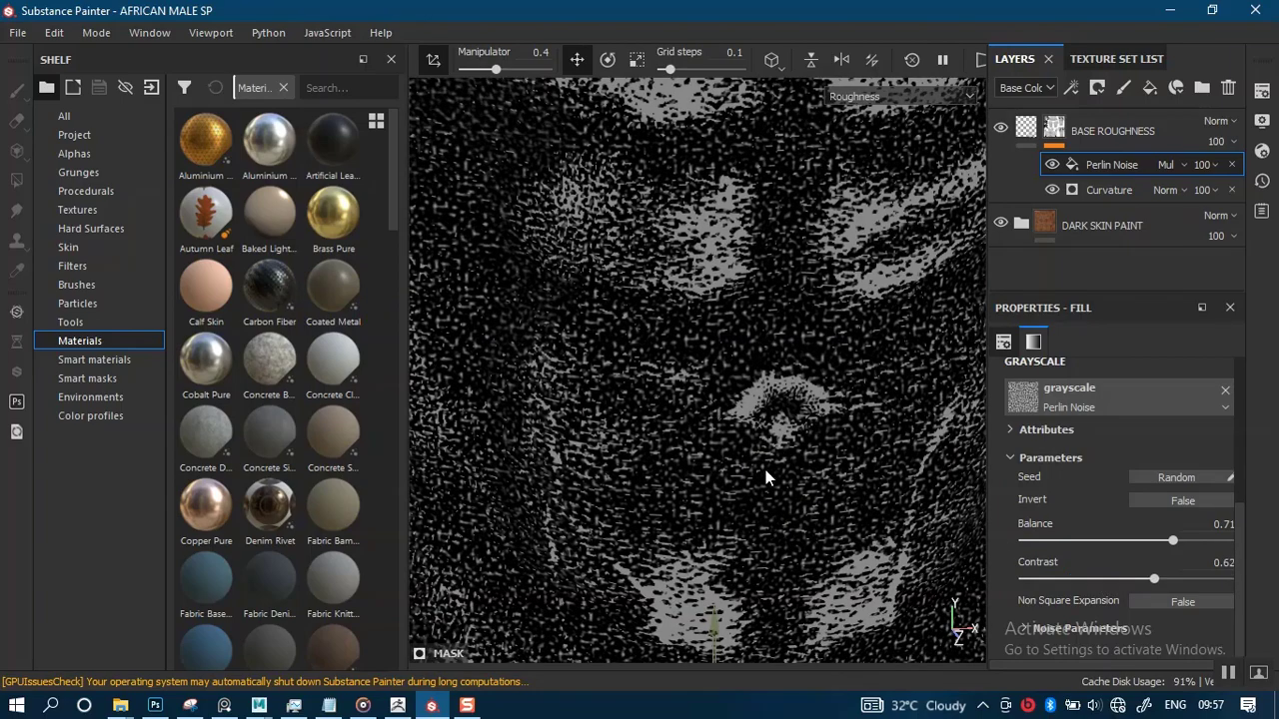
middle_click_drag(765, 469, 735, 554, "alt")
right_click_drag(732, 413, 747, 470, "alt")
middle_click_drag(747, 471, 740, 379, "alt")
right_click_drag(740, 379, 764, 530, "alt")
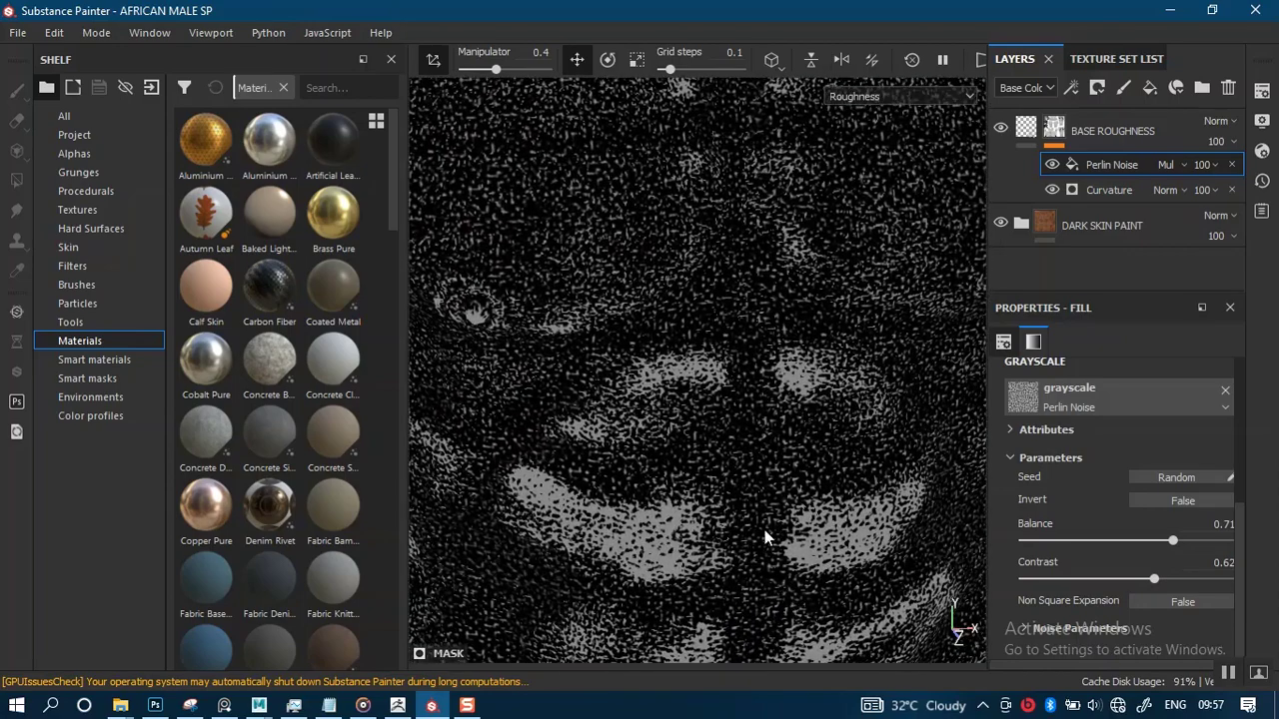
middle_click_drag(765, 529, 753, 381, "alt")
- In the Material view, raise the BASE ROUGHNESS fill's roughness to 0.3913, check the upper body, and refine it to 0.4589
key("m")
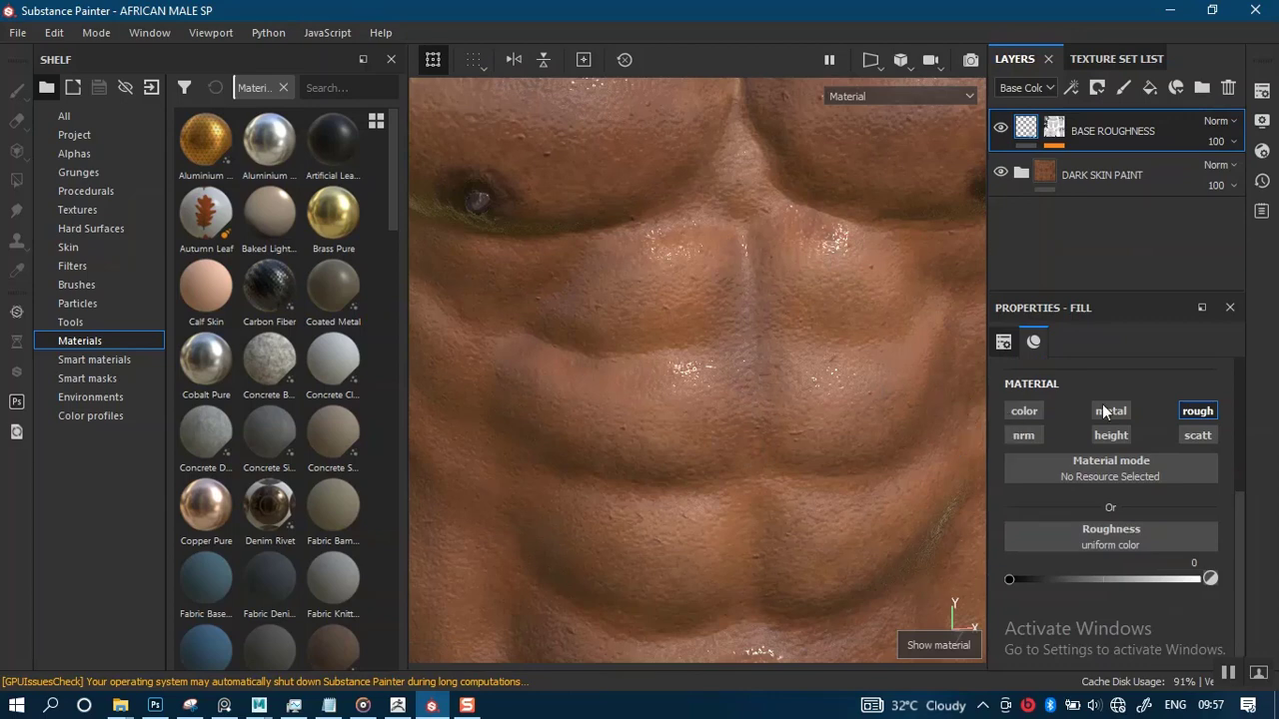
left_click_drag(1042, 577, 1081, 582)
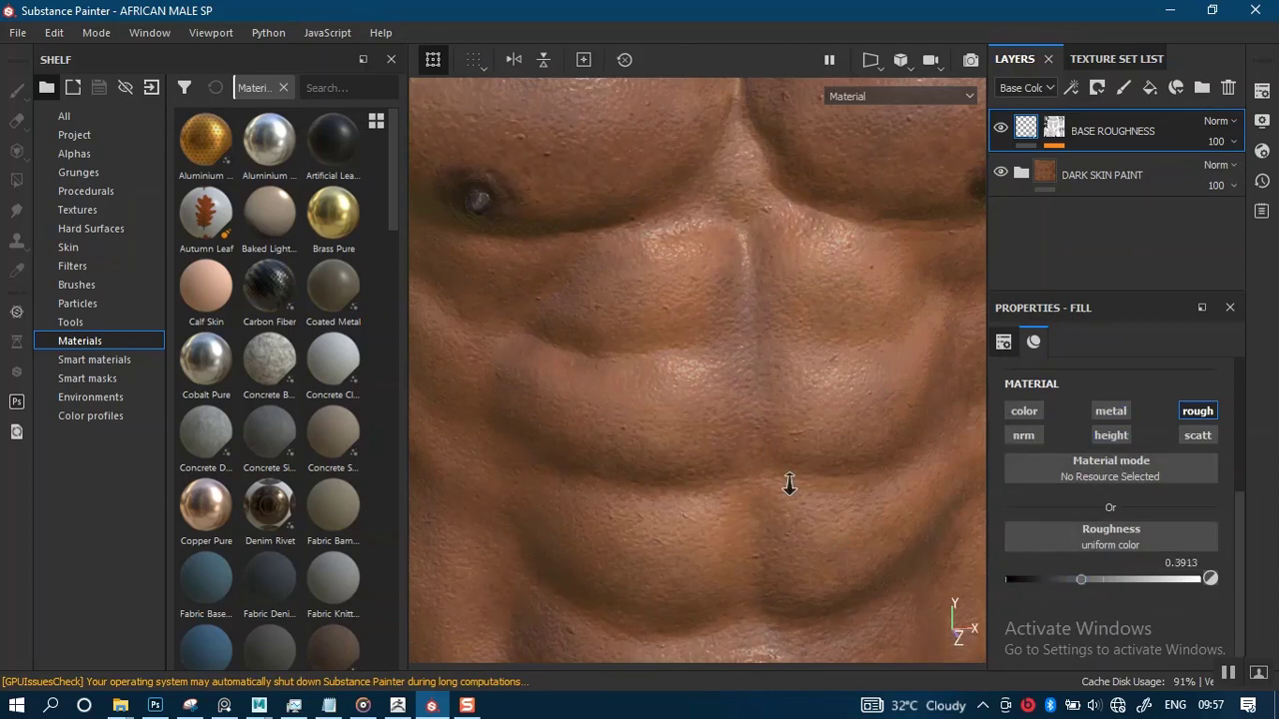
right_click_drag(789, 484, 751, 110, "alt")
middle_click_drag(805, 282, 724, 358, "alt")
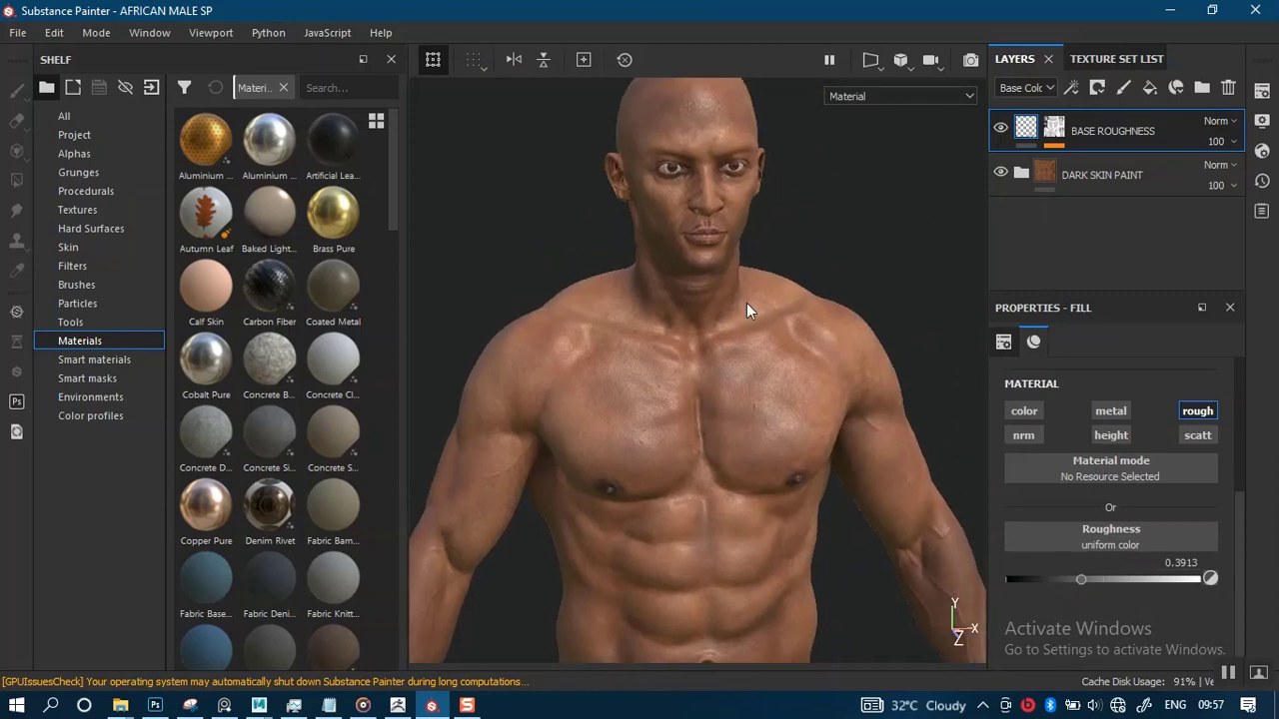
middle_click_drag(746, 304, 745, 205, "alt")
right_click_drag(745, 206, 739, 379, "alt")
middle_click_drag(739, 378, 737, 280, "alt")
right_click_drag(737, 320, 748, 425, "alt")
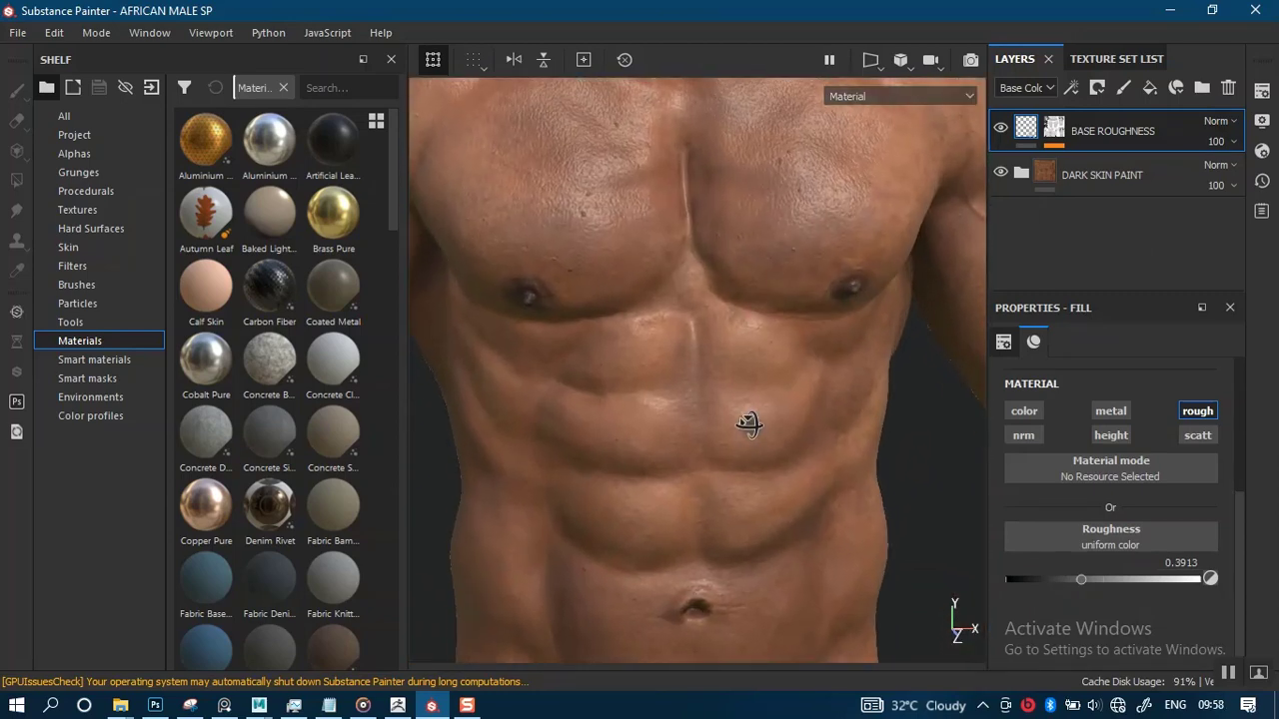
left_click_drag(748, 423, 788, 391, "alt")
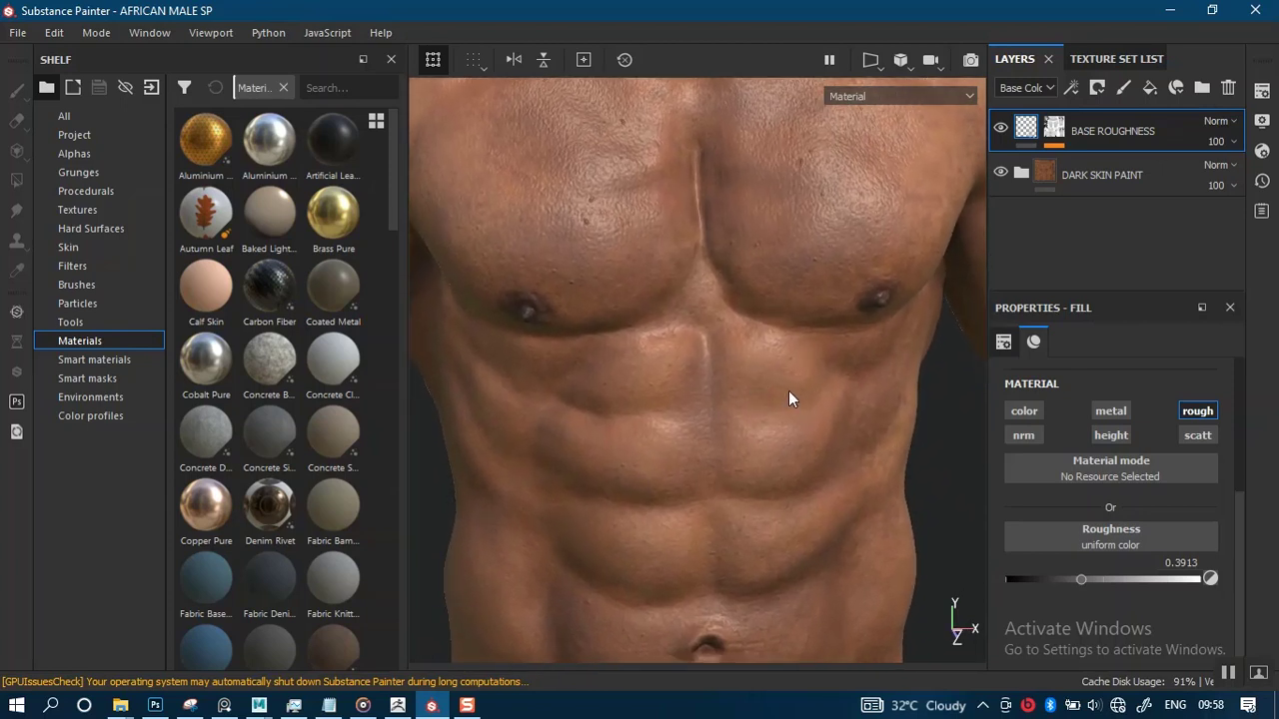
left_click_drag(1077, 580, 1097, 572)
left_click_drag(1097, 575, 1093, 576)
- Inspect the skin's sheen from the torso up to a close view of the head and face
scroll(852, 515, "down", 2)
middle_click_drag(807, 465, 813, 504, "alt")
mouse_move(851, 473)
right_mouse_down("shift")
mouse_move(799, 457)
mouse_move(831, 460)
mouse_move(819, 480)
mouse_move(780, 420)
right_mouse_up("shift")
middle_click_drag(769, 425, 755, 582, "alt")
middle_click_drag(780, 189, 787, 307, "alt")
right_click_drag(787, 307, 835, 659, "alt")
middle_click_drag(809, 530, 797, 320, "alt")
left_click_drag(797, 314, 793, 370, "alt")
middle_click_drag(793, 371, 807, 443, "alt")
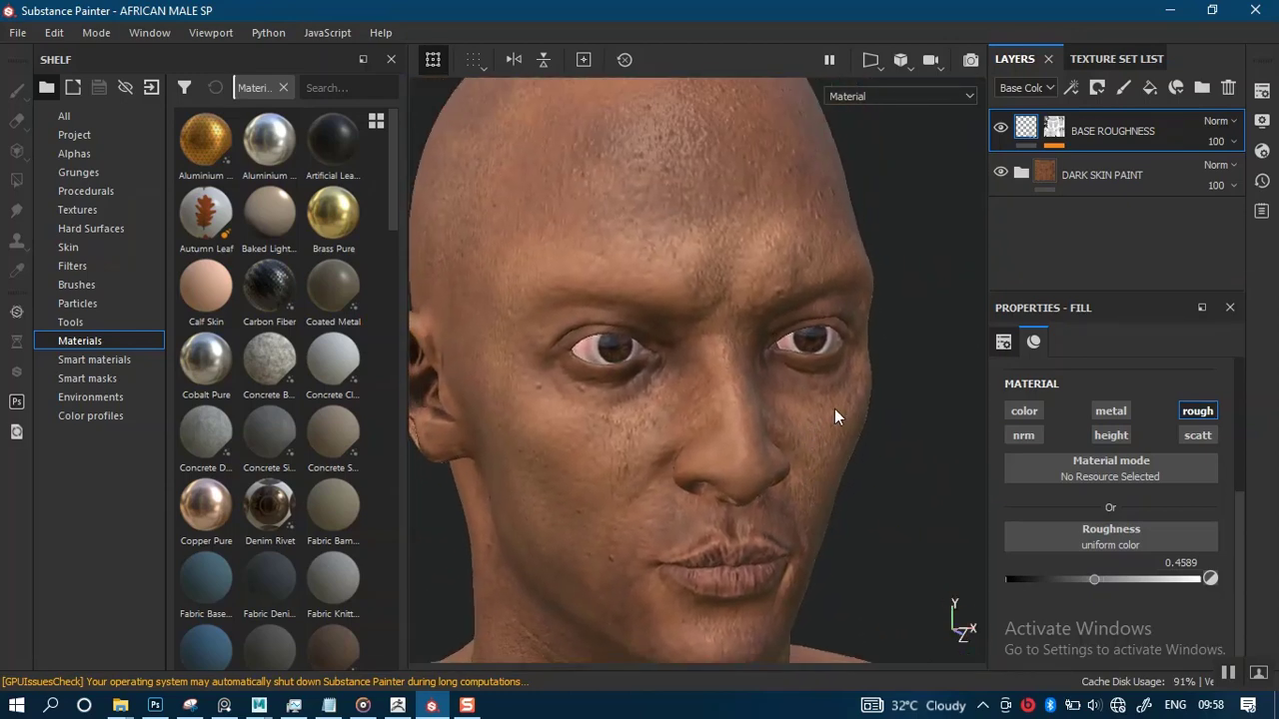
- Examine the face and chest while rotating the environment lighting to judge how the skin catches highlights
right_click_drag(834, 408, 655, 430, "shift")
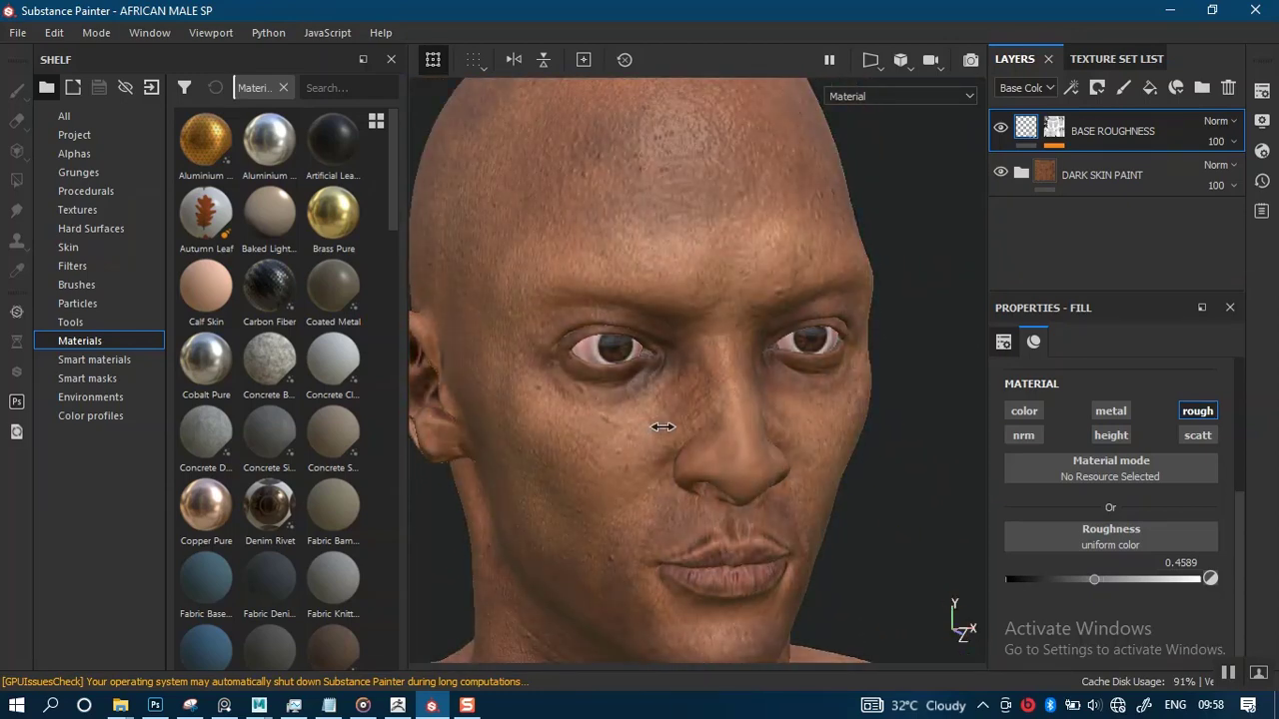
middle_click_drag(729, 517, 825, 335, "alt")
scroll(777, 463, "down", 3)
middle_click_drag(715, 411, 733, 360, "alt")
middle_click_drag(657, 435, 745, 403, "alt")
left_click_drag(686, 400, 677, 446, "alt")
middle_click_drag(676, 446, 517, 463, "alt")
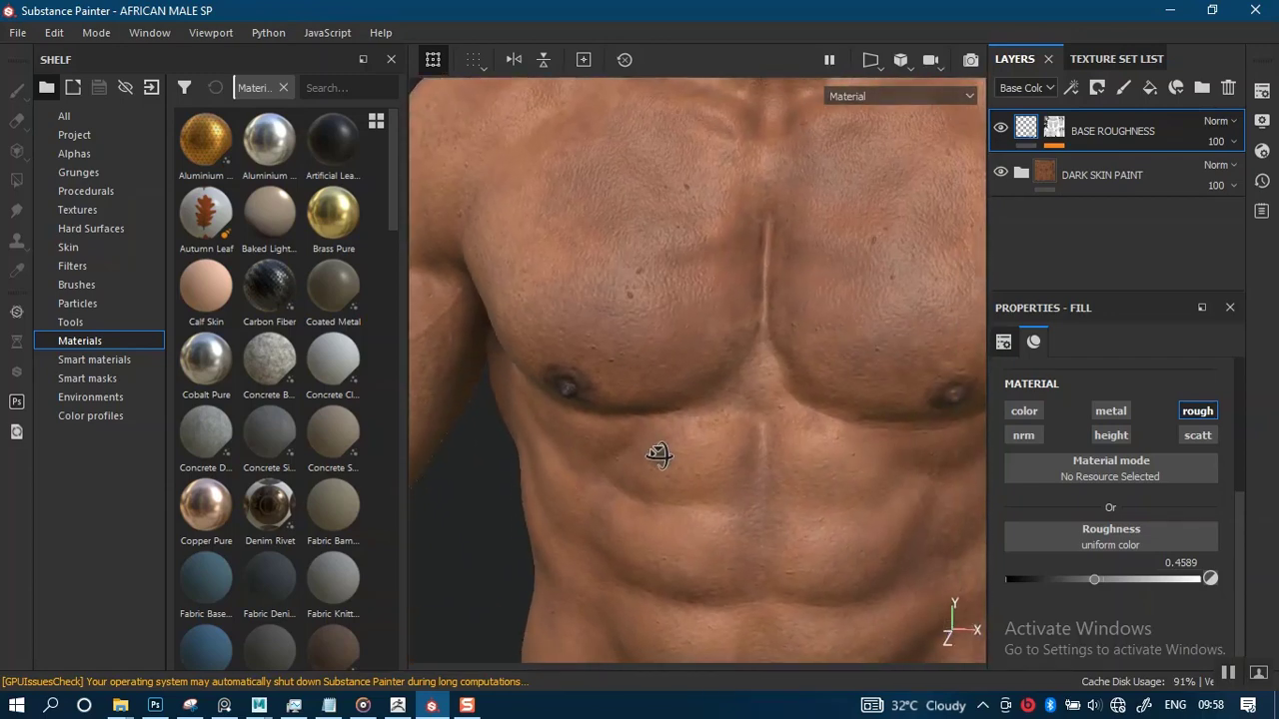
right_click_drag(788, 419, 589, 402, "shift")
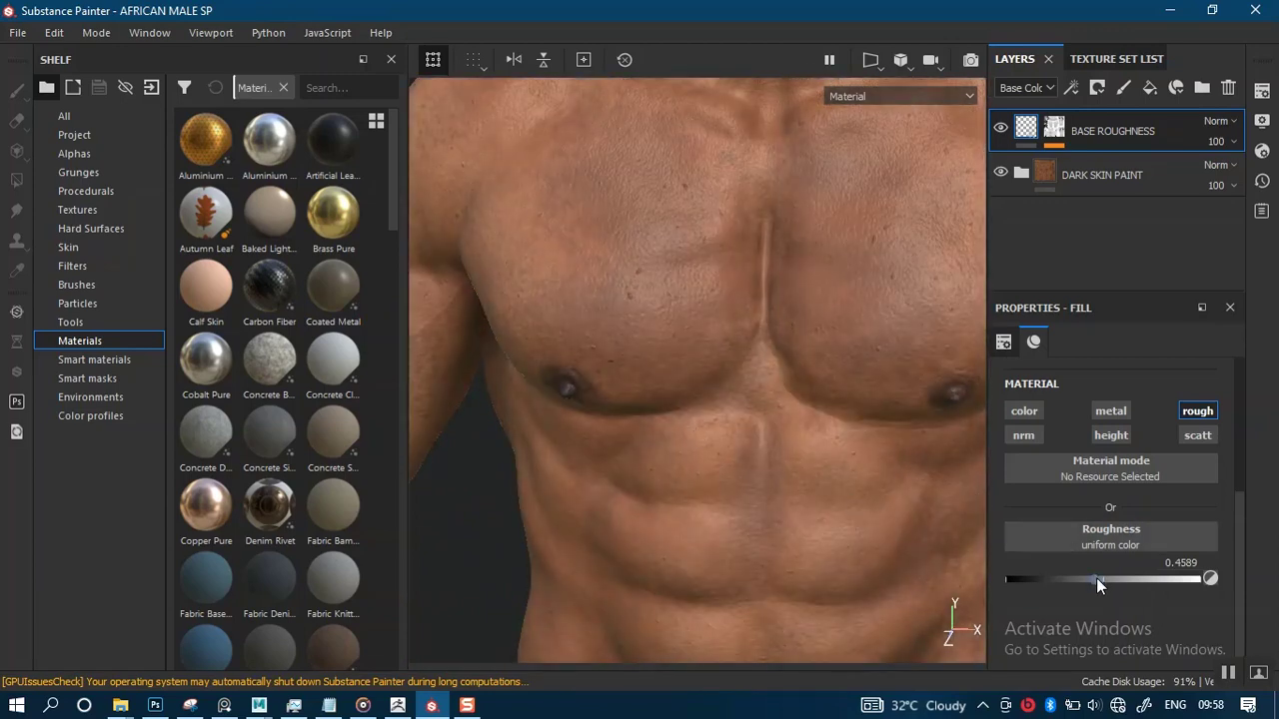
- Set the BASE ROUGHNESS fill's roughness to 0.4783 and check the chest and abs under rotated environment lighting
left_click_drag(1099, 577, 1100, 578)
right_click_drag(846, 495, 826, 542, "shift")
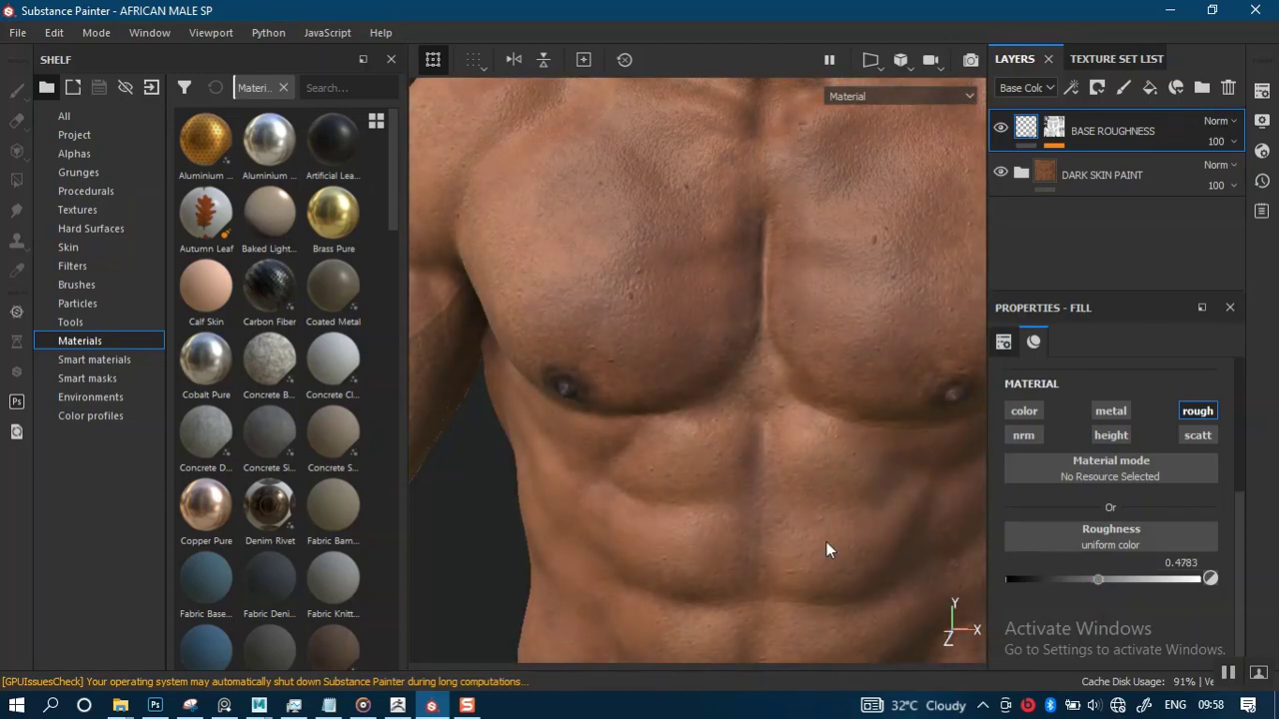
scroll(808, 465, "down", 3)
middle_click_drag(786, 460, 717, 377, "alt")
middle_click_drag(799, 575, 800, 429, "alt")
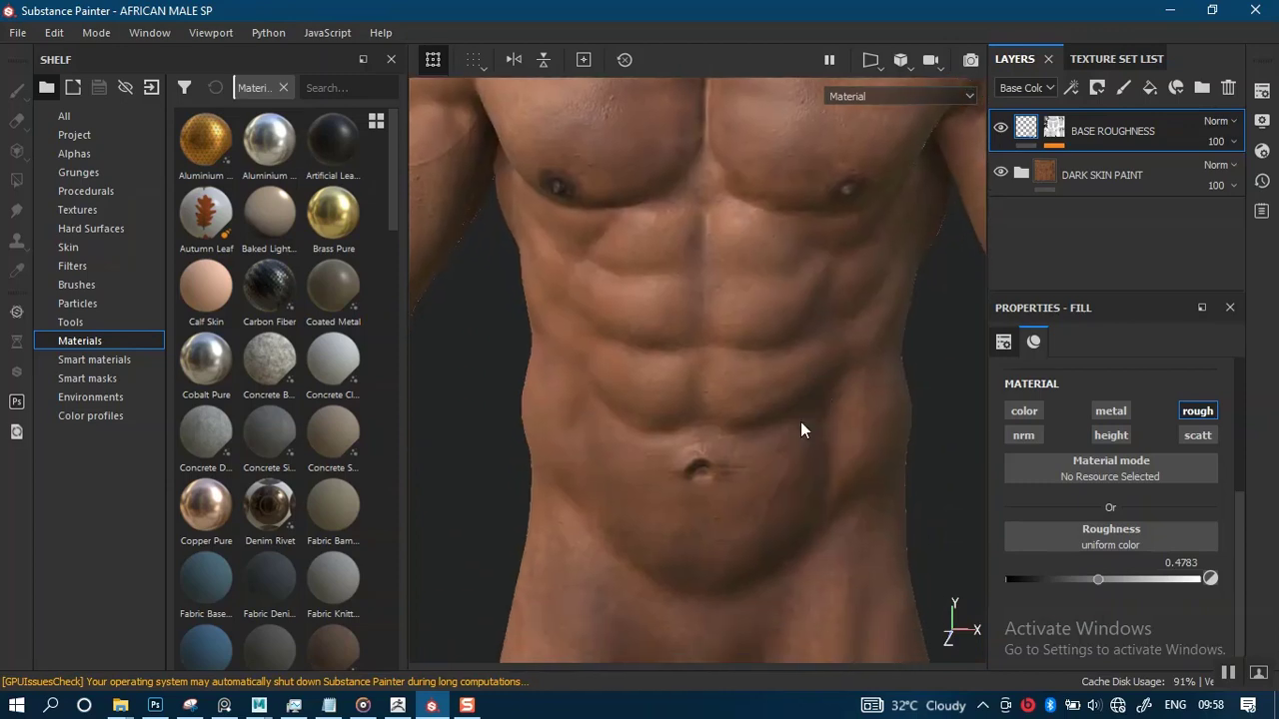
middle_click_drag(819, 385, 813, 536, "alt")
scroll(779, 479, "up", 3)
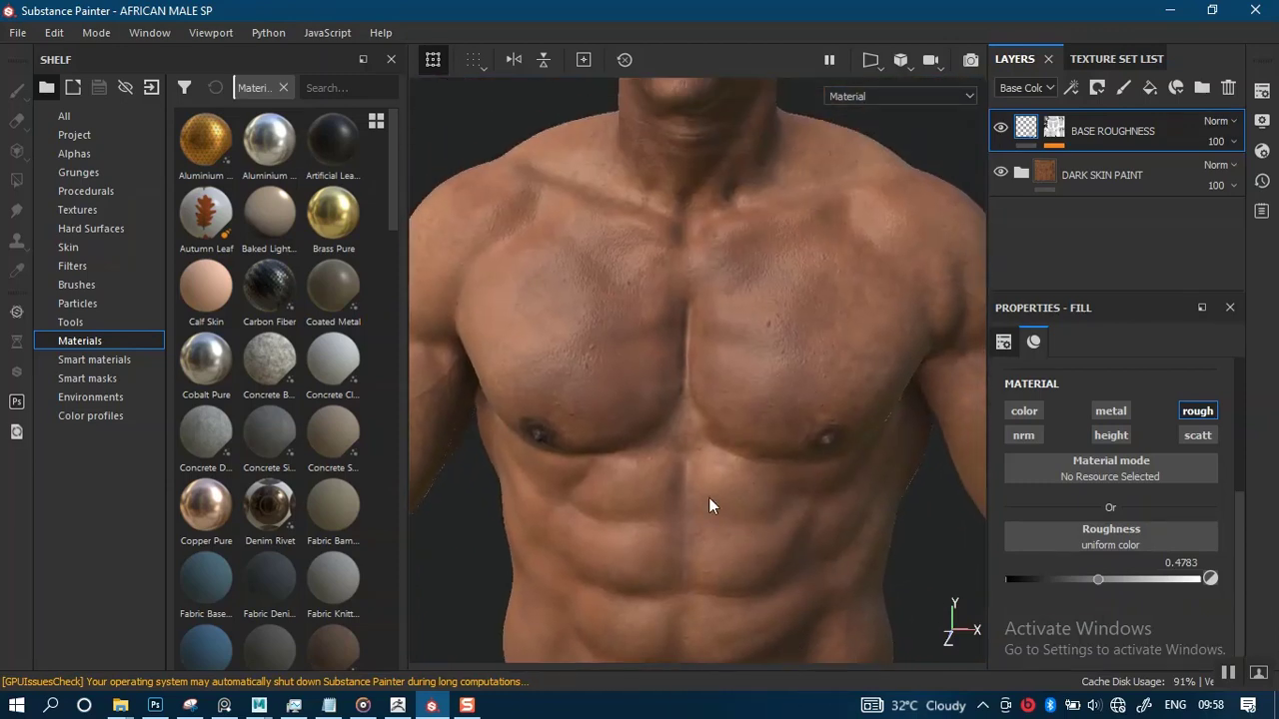
- Inspect the skin's sheen from the chest up to a three-quarter close view of the face, varying the environment lighting
middle_click_drag(710, 497, 728, 571, "alt")
left_click_drag(737, 528, 784, 490, "alt")
mouse_move(807, 474)
right_mouse_down("shift")
mouse_move(610, 496)
mouse_move(690, 507)
right_mouse_up("shift")
middle_click_drag(691, 508, 735, 590, "alt")
right_click_drag(741, 560, 789, 588, "alt")
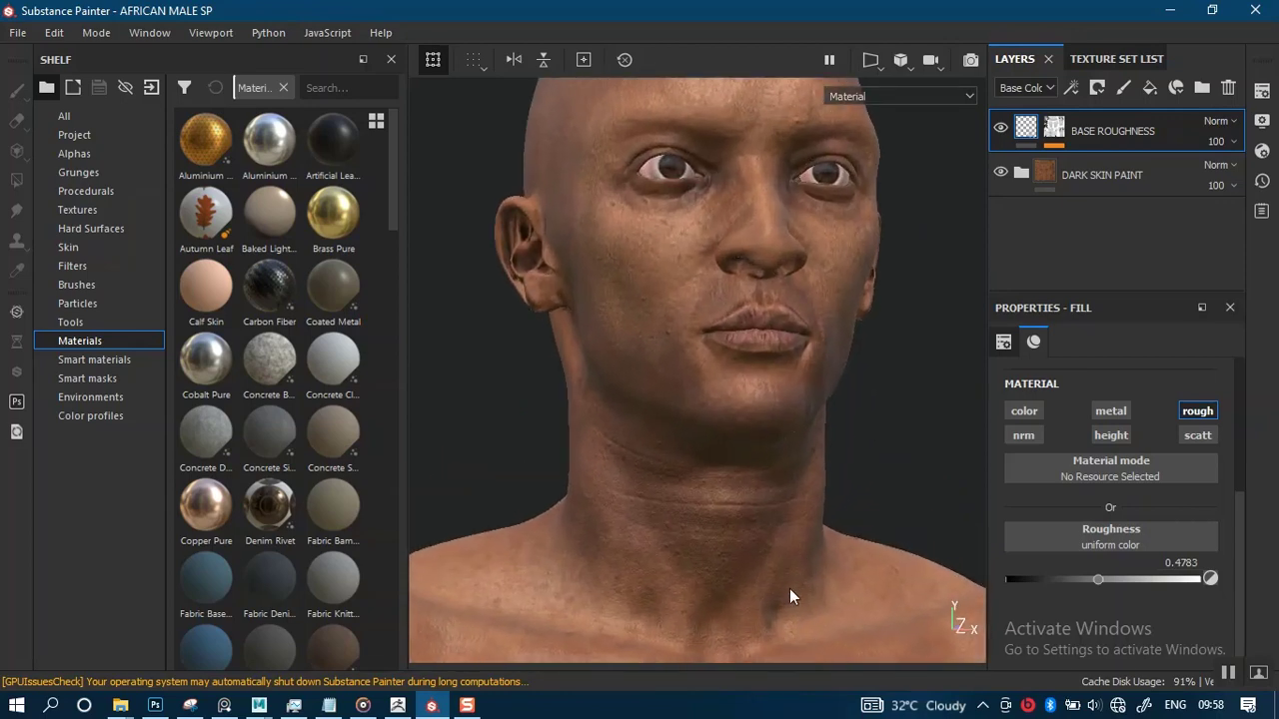
middle_click_drag(784, 427, 781, 490, "alt")
right_click_drag(782, 490, 813, 629, "alt")
left_click_drag(764, 470, 774, 533, "alt")
middle_click_drag(784, 440, 788, 624, "alt")
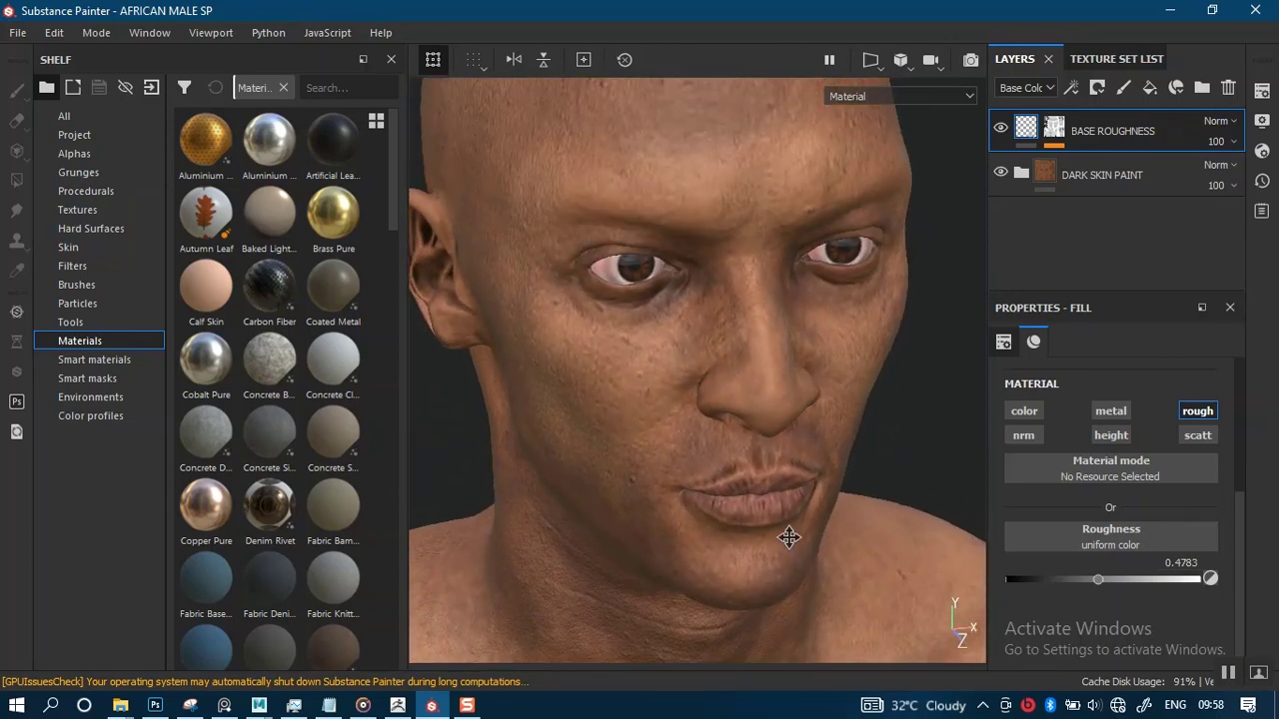
- Examine the forehead, lips, neck and upper chest from the front and judge the highlights with the lighting rotated
left_click_drag(799, 544, 748, 470, "alt")
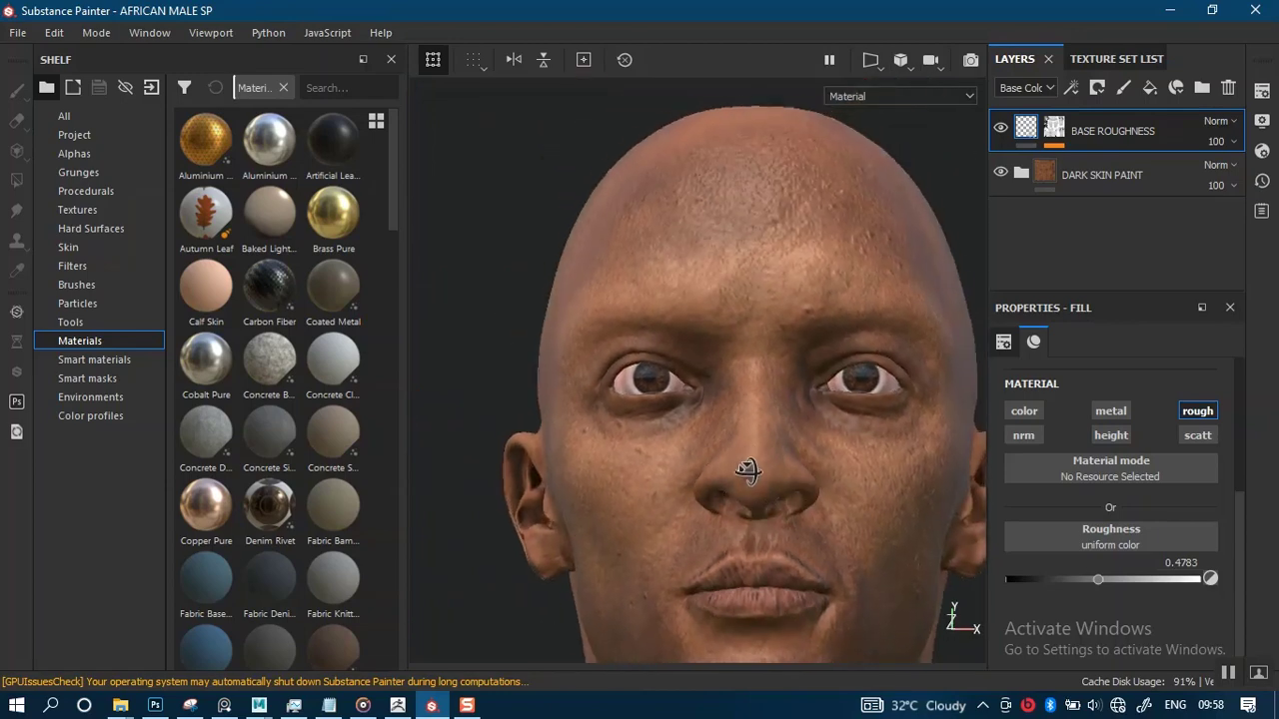
middle_click_drag(748, 639, 716, 471, "alt")
middle_click_drag(703, 647, 721, 476, "alt")
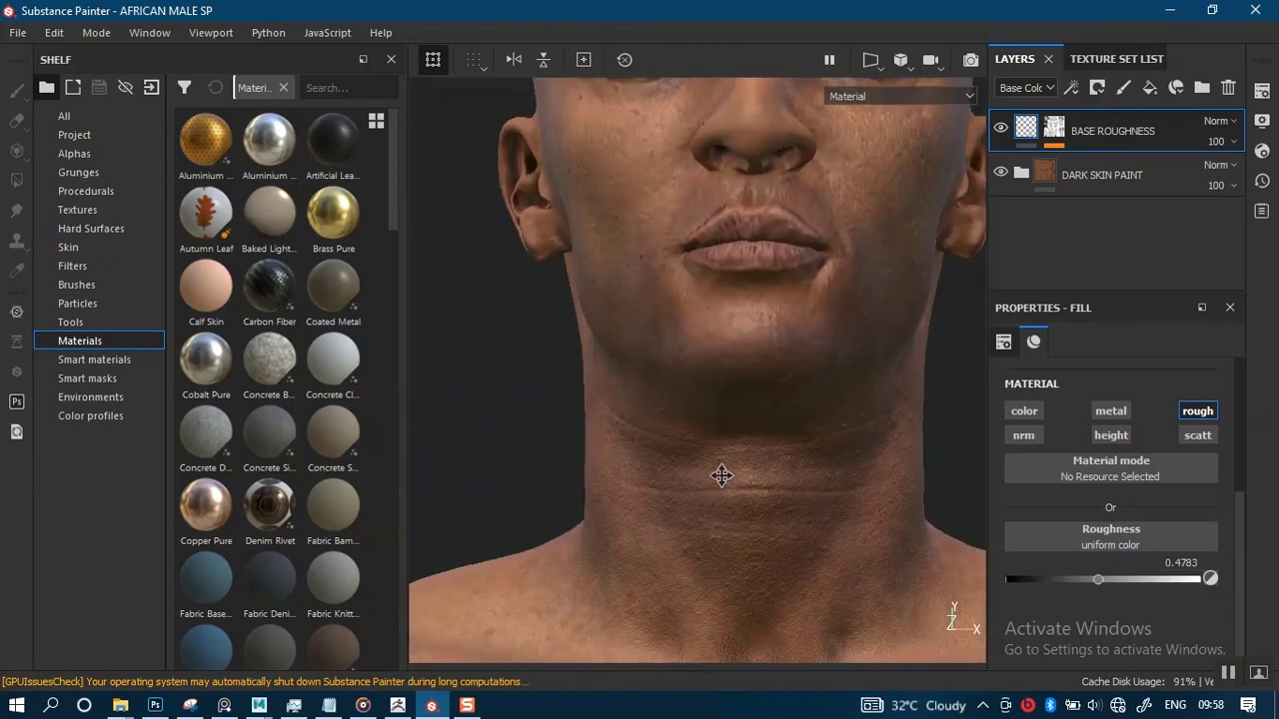
right_click_drag(721, 476, 708, 435, "alt")
left_click_drag(708, 435, 761, 518, "alt")
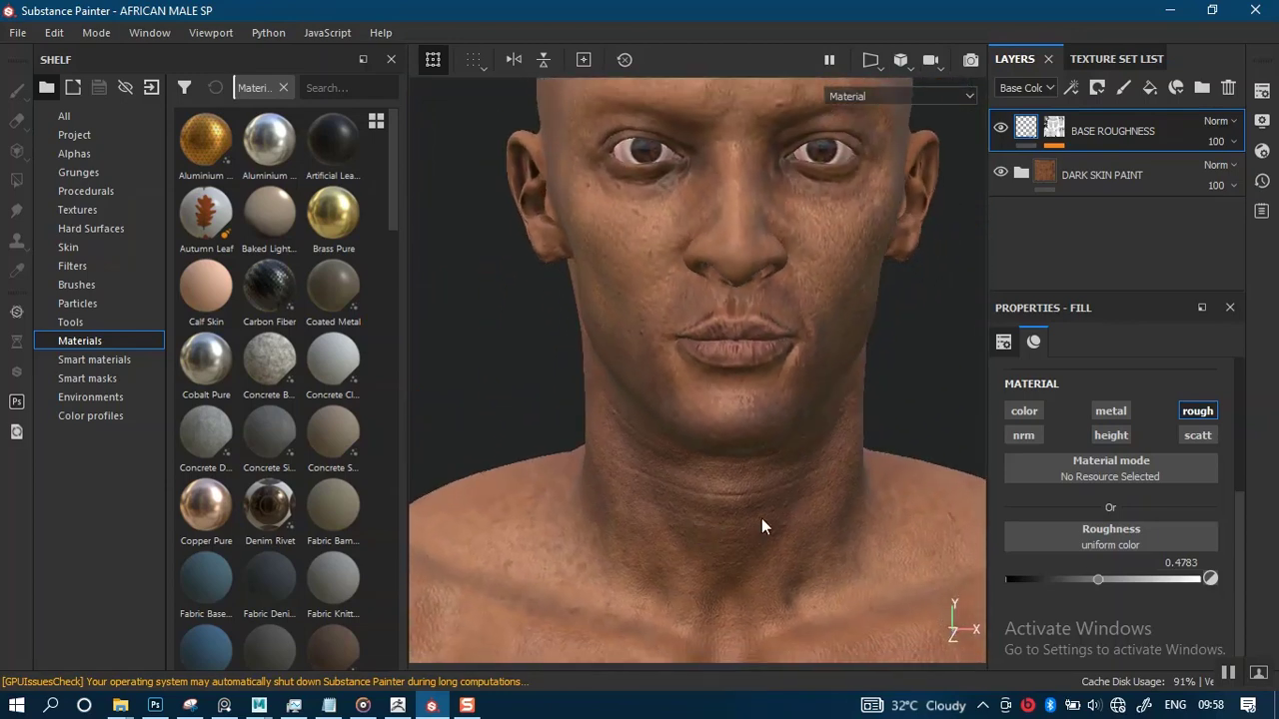
right_click_drag(761, 493, 740, 494, "shift")
middle_click_drag(732, 545, 796, 429, "alt")
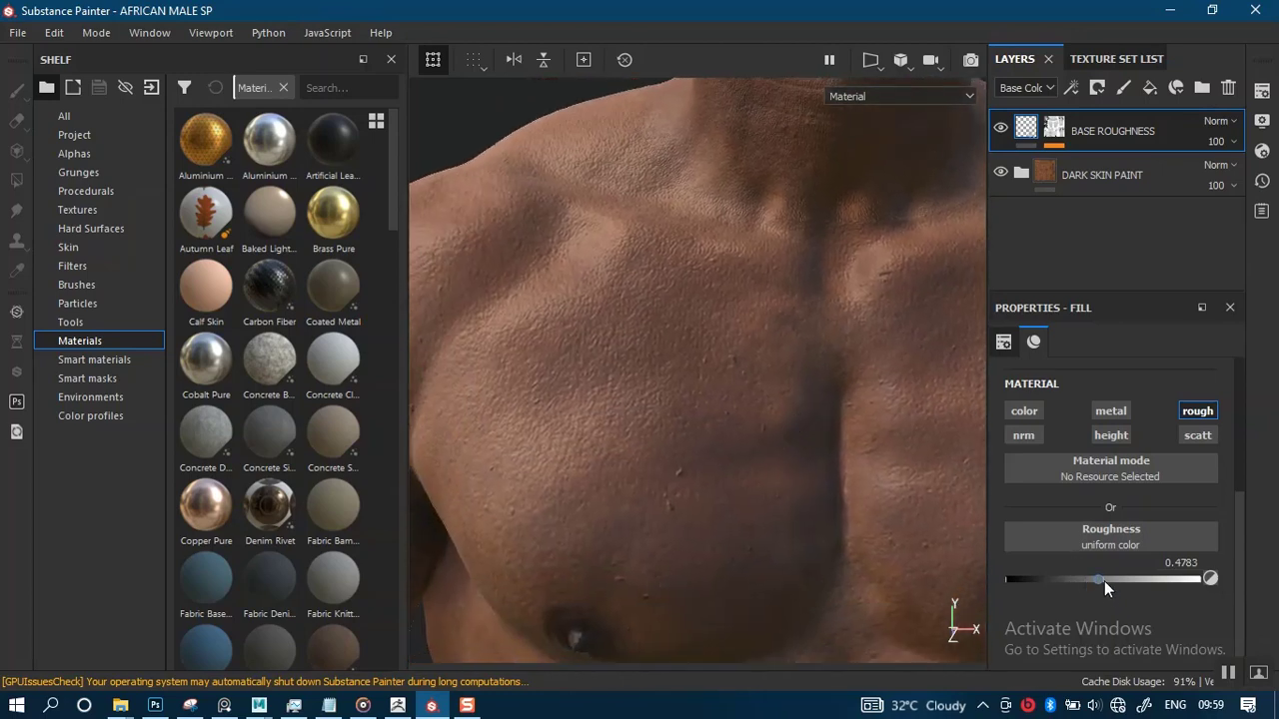
- Raise the BASE ROUGHNESS fill's roughness to 0.5362 and check the chest, shoulders and neck under rotated lighting
left_click_drag(1099, 579, 1109, 579)
scroll(790, 417, "down", 3)
middle_click_drag(790, 418, 796, 539, "alt")
mouse_move(779, 485)
right_mouse_down("shift")
mouse_move(801, 483)
mouse_move(679, 493)
mouse_move(711, 498)
right_mouse_up("shift")
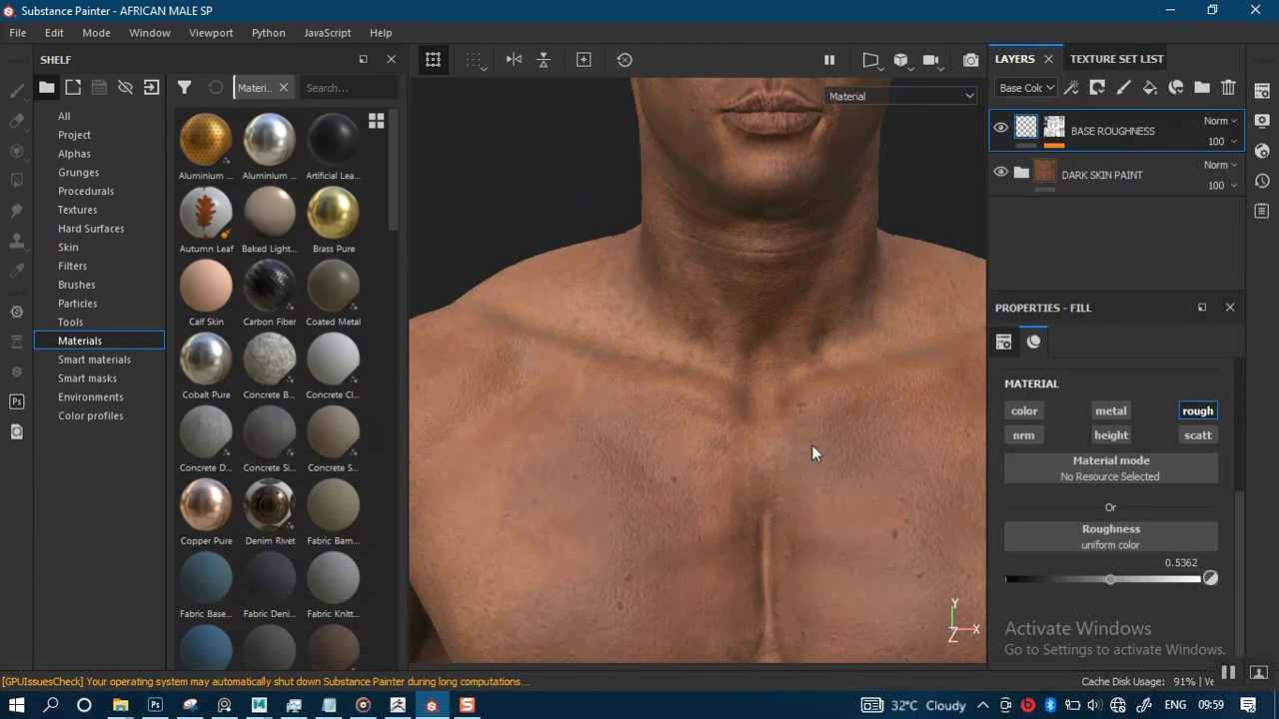
middle_click_drag(804, 472, 796, 569, "alt")
middle_click_drag(788, 410, 779, 364, "alt")
left_click_drag(764, 529, 787, 505, "alt")
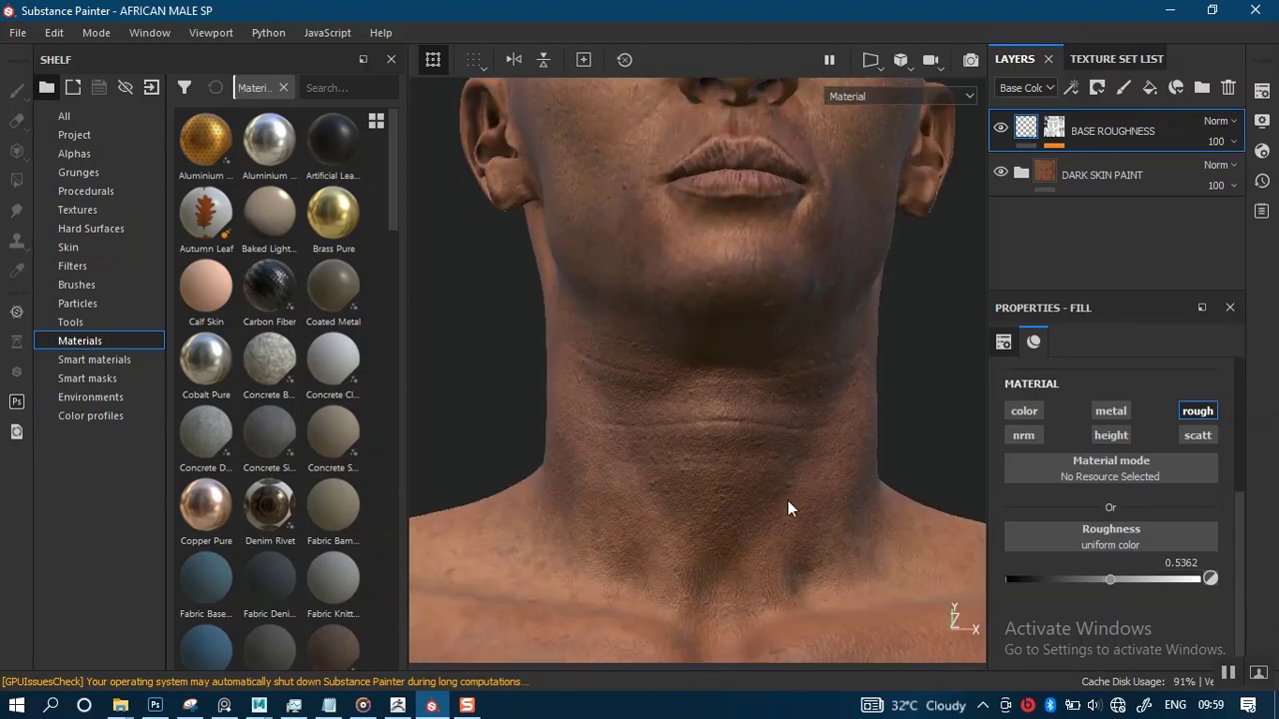
- Examine the face, neck and shoulders from several angles and lighting directions to judge the reduced shine
right_click_drag(787, 500, 791, 268, "alt")
middle_click_drag(781, 387, 771, 471, "alt")
mouse_move(772, 471)
left_mouse_down("alt")
mouse_move(773, 529)
mouse_move(782, 451)
left_mouse_up("alt")
right_click_drag(782, 450, 791, 518, "alt")
middle_click_drag(791, 517, 793, 533, "alt")
left_click_drag(793, 533, 793, 491, "alt")
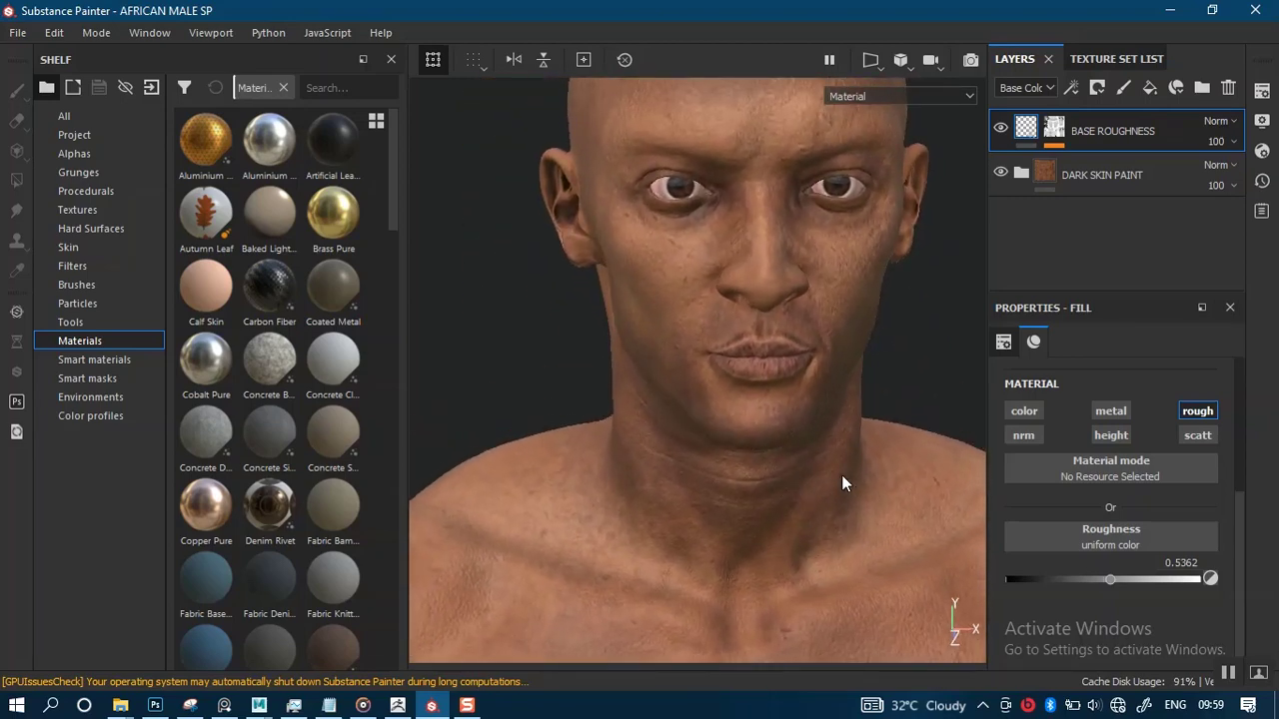
mouse_move(841, 476)
right_mouse_down("shift")
mouse_move(785, 479)
mouse_move(807, 478)
right_mouse_up("shift")
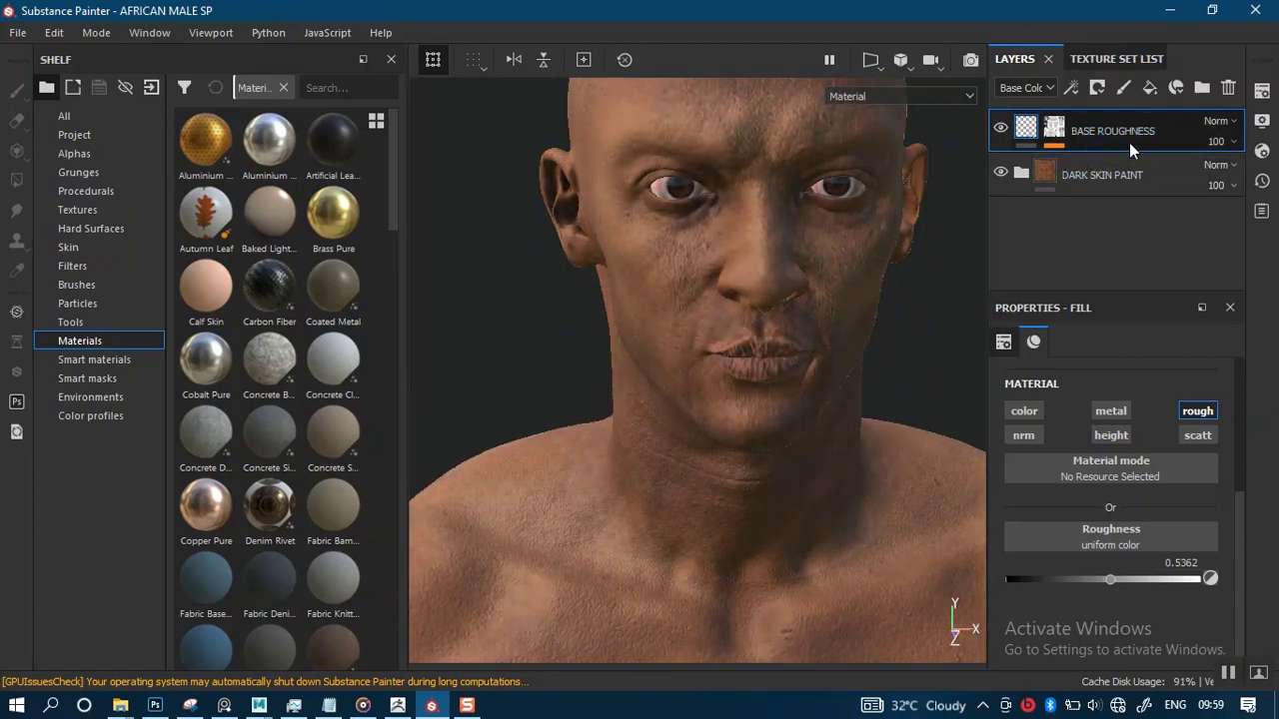
scroll(821, 413, "down", 1)
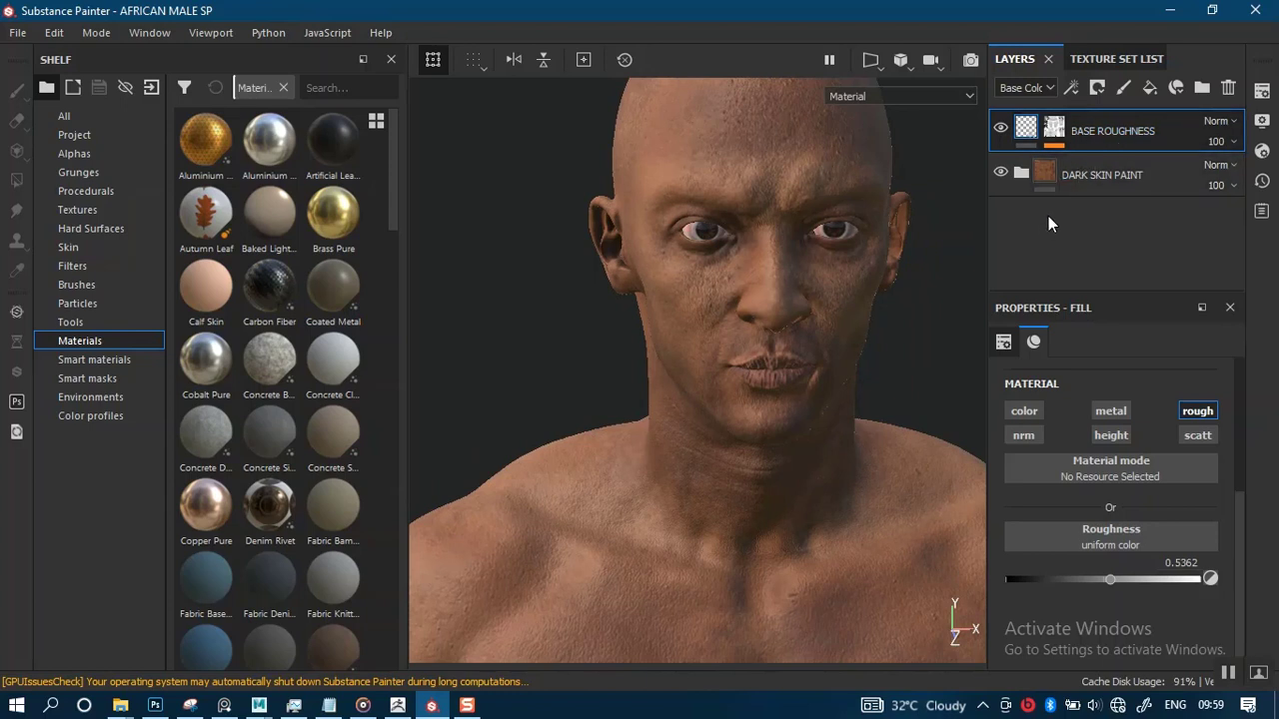
- Duplicate the BASE ROUGHNESS layer, lower the copy's roughness to 0.3092, and check the head and shoulders
key("ctrl+d")
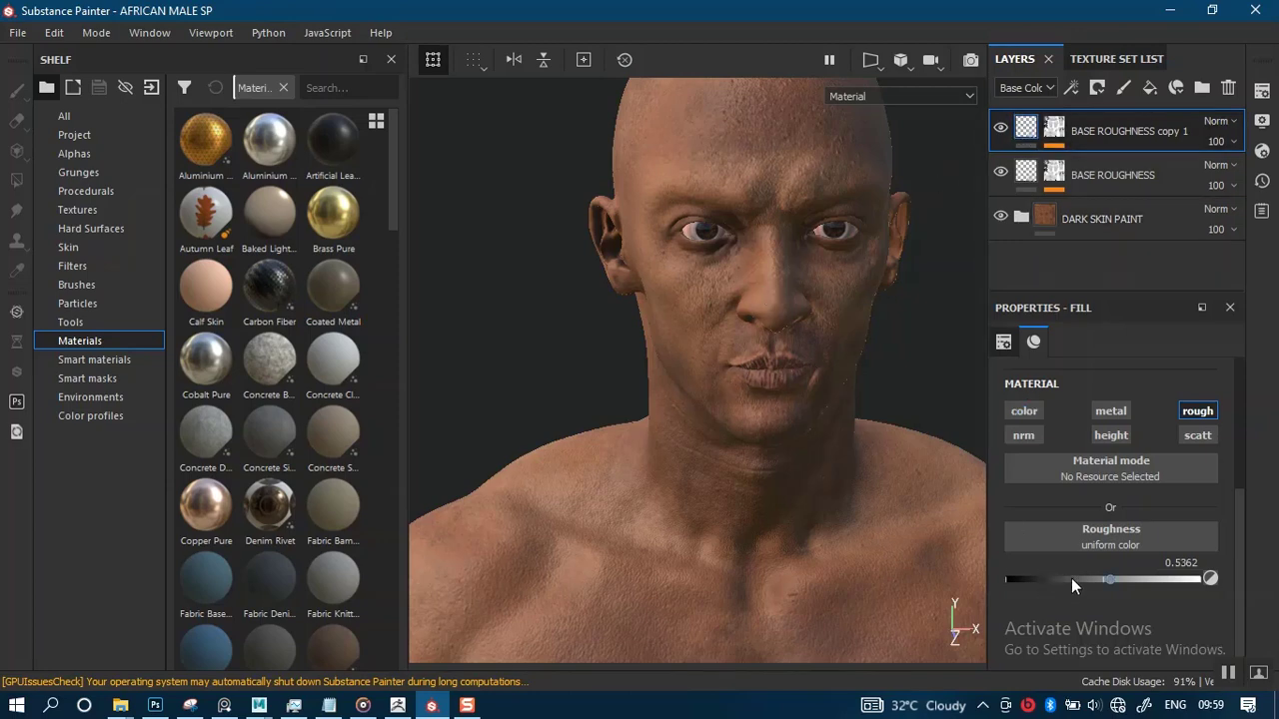
left_click_drag(1073, 583, 1065, 582)
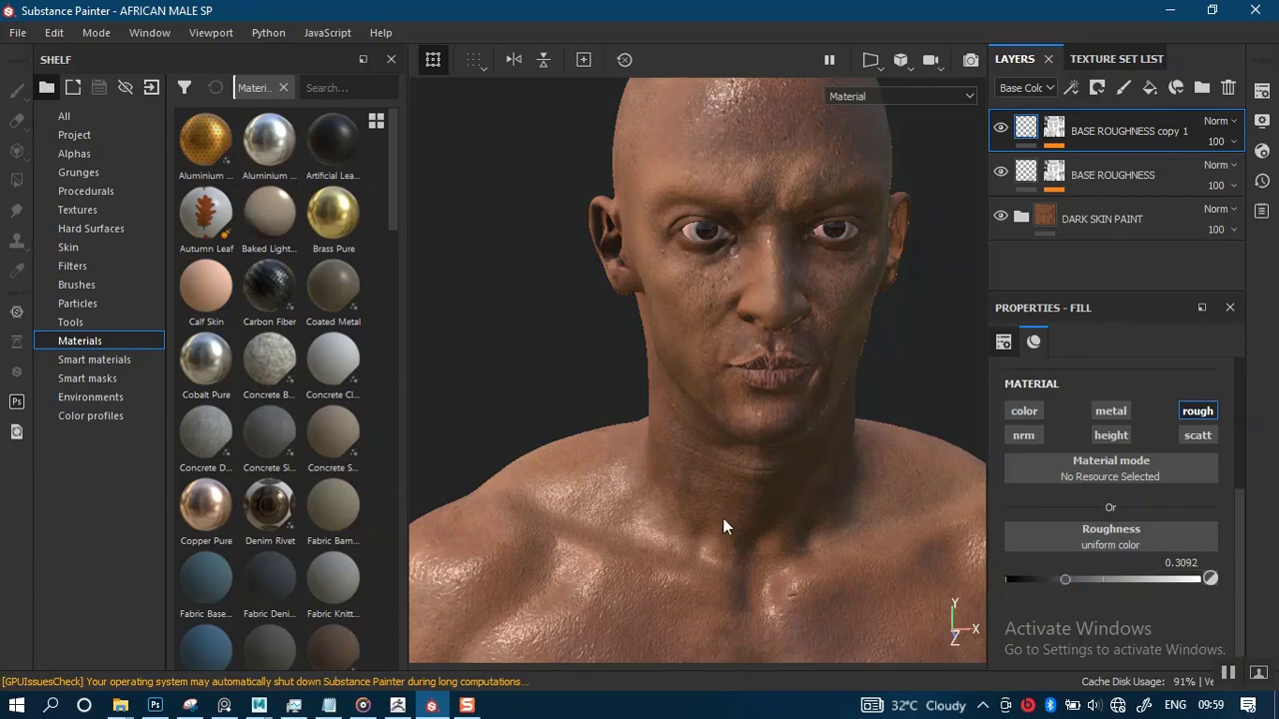
scroll(729, 469, "down", 3)
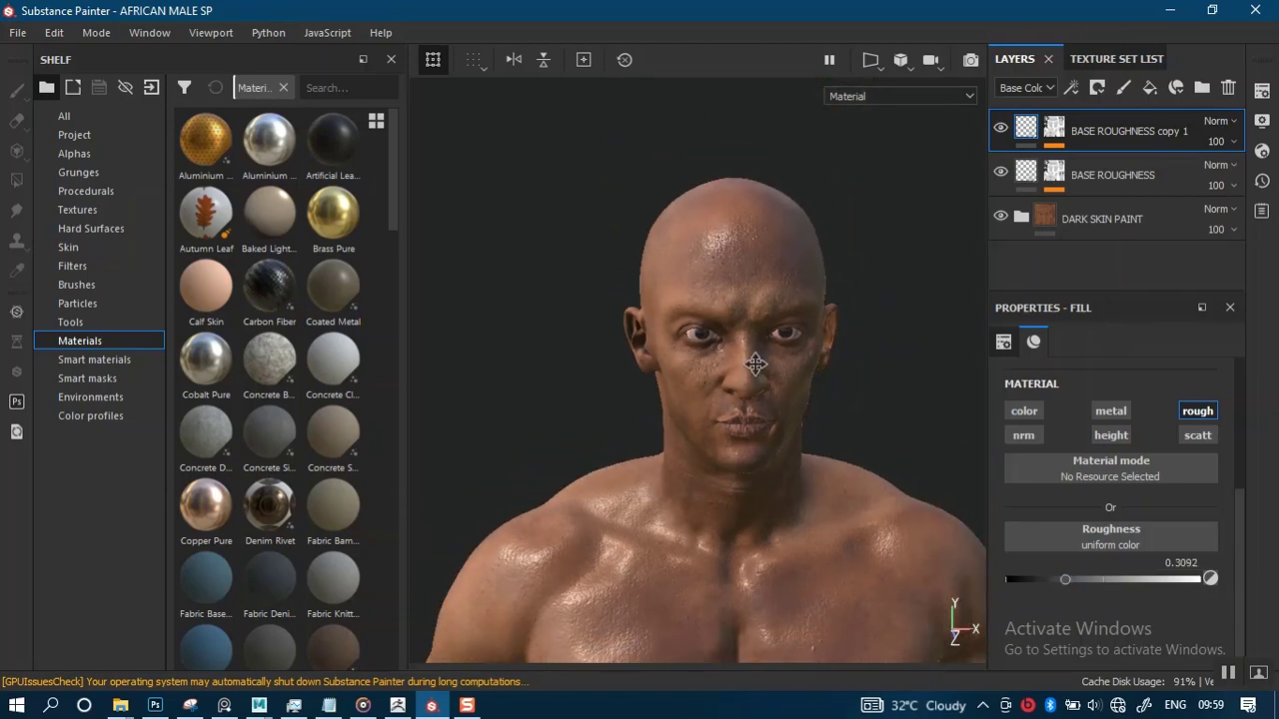
middle_click_drag(755, 364, 794, 246, "alt")
scroll(726, 477, "up", 2)
scroll(730, 383, "up", 3)
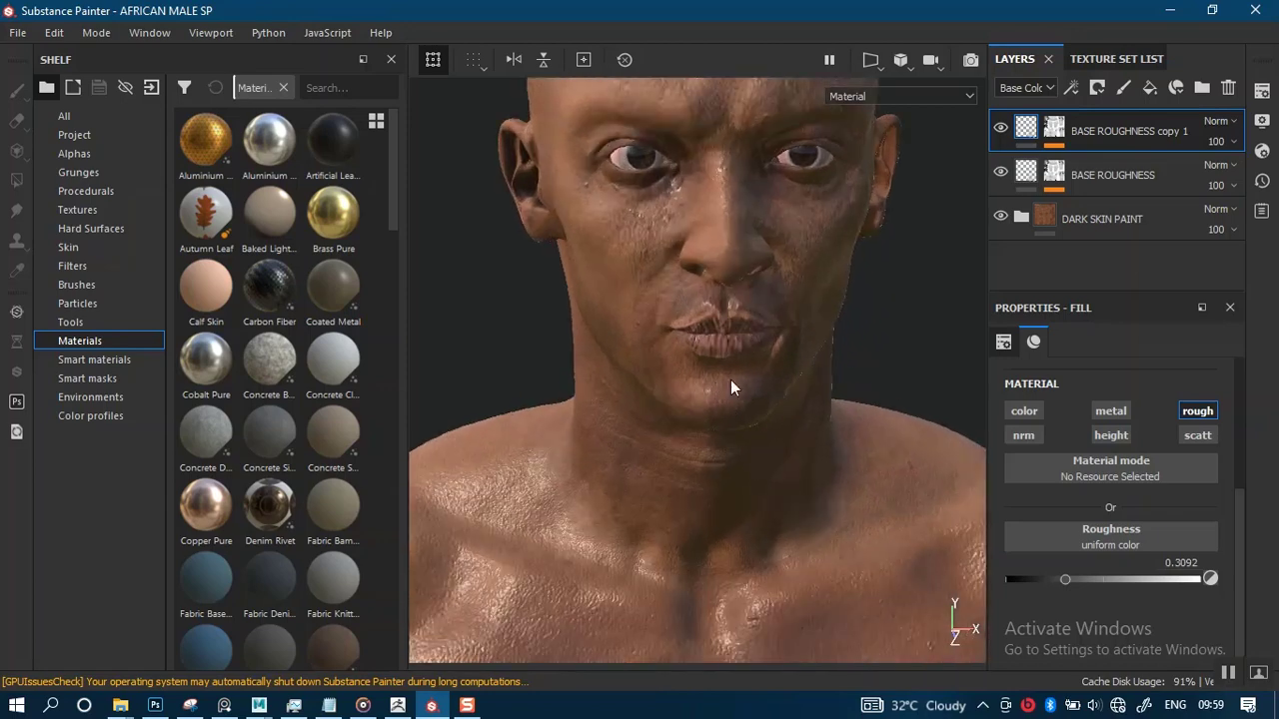
- Inspect the neck and chest highlights, set the duplicated layer's roughness to 0.3237, and recheck the chest and face
middle_click_drag(730, 449, 746, 466, "alt")
left_click_drag(745, 465, 754, 411, "alt")
middle_click_drag(754, 412, 843, 197, "alt")
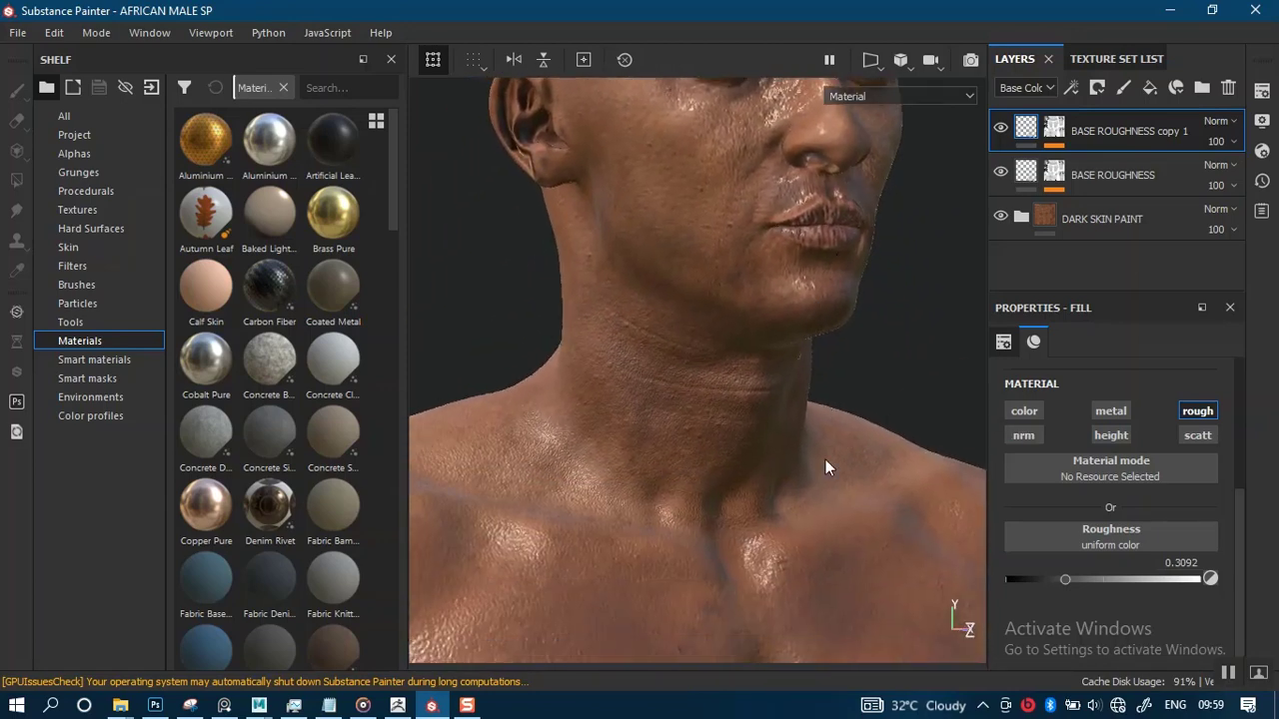
middle_click_drag(825, 459, 842, 349, "alt")
left_click_drag(842, 350, 815, 410, "alt")
middle_click_drag(815, 410, 801, 348, "alt")
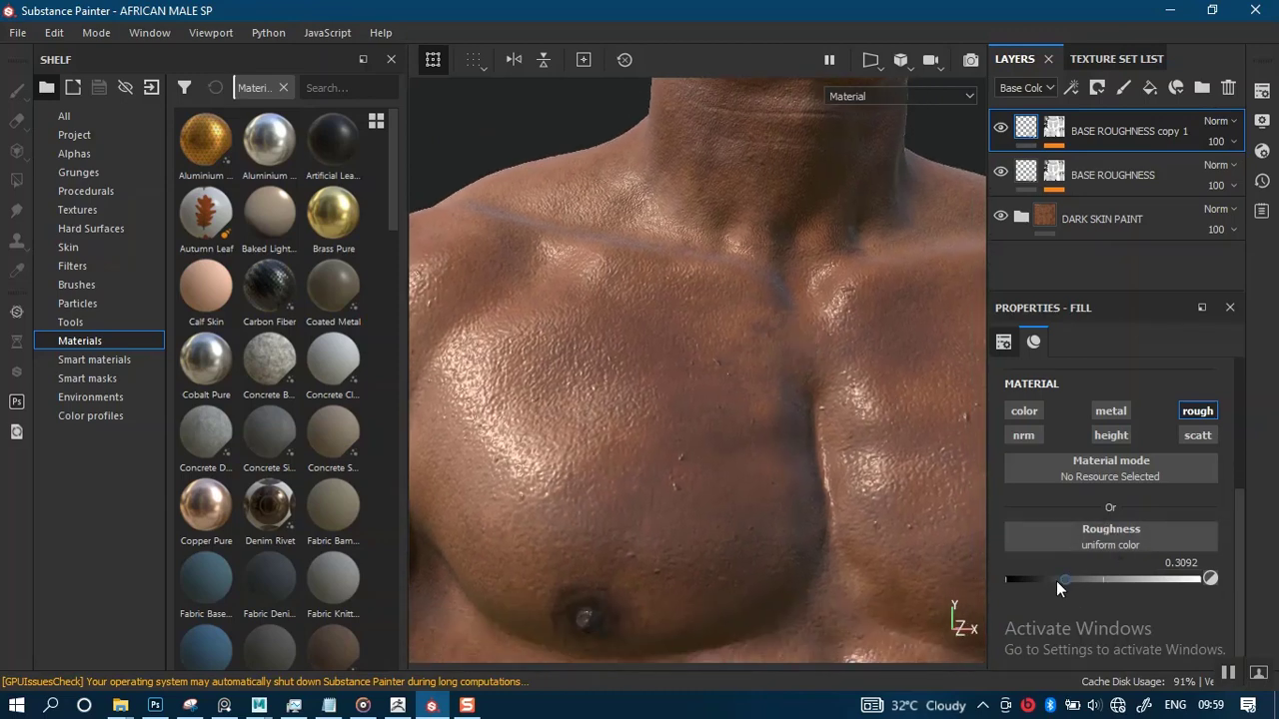
mouse_move(1056, 580)
left_mouse_down()
mouse_move(1033, 575)
mouse_move(1067, 575)
left_mouse_up()
right_click_drag(727, 428, 760, 300, "alt")
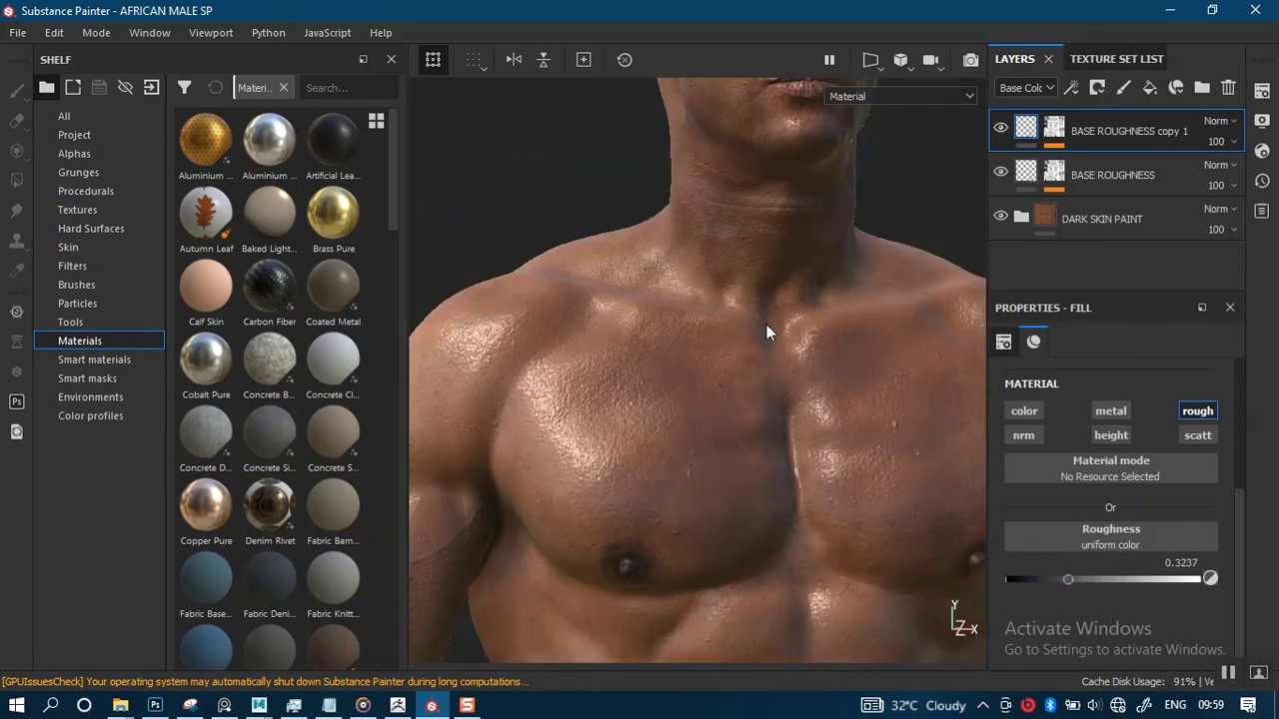
left_click_drag(766, 325, 759, 380, "alt")
middle_click_drag(759, 379, 764, 462, "alt")
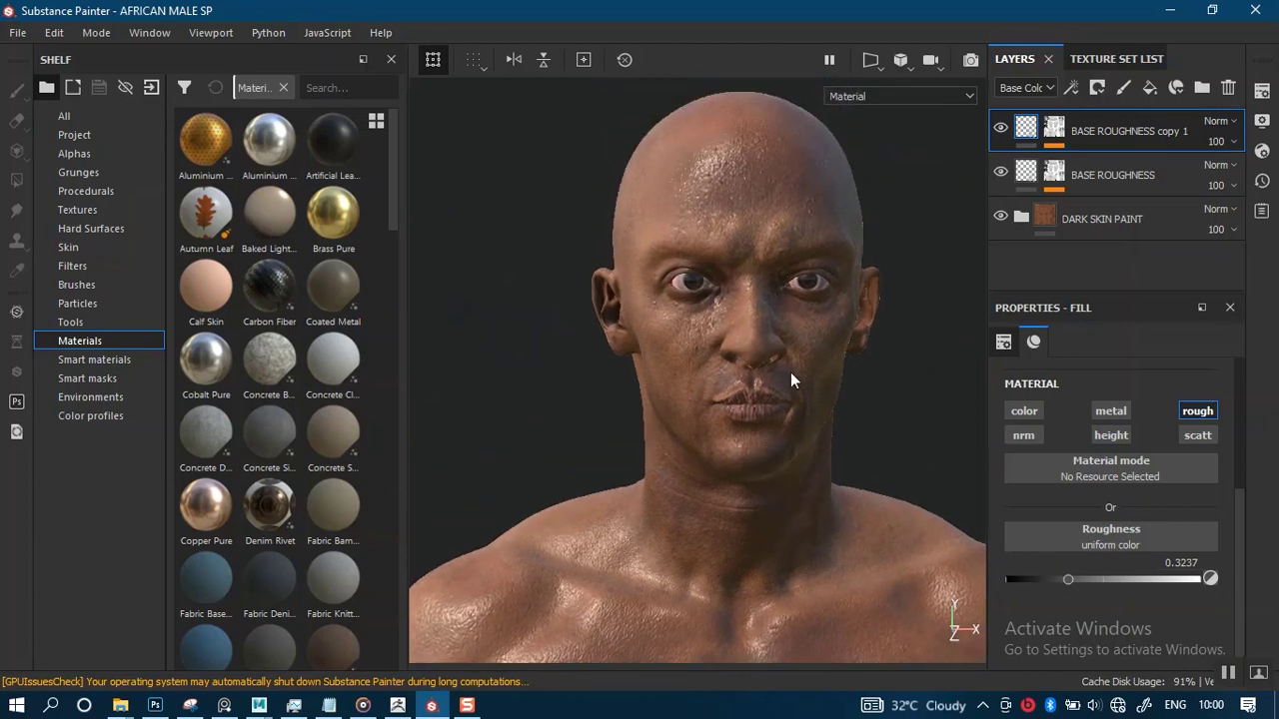
scroll(791, 376, "up", 2)
- Add a fill to the duplicated layer's mask and assign it the Ambient Occlusion Map from Mesh AFRICA_MALE
left_click(1054, 126)
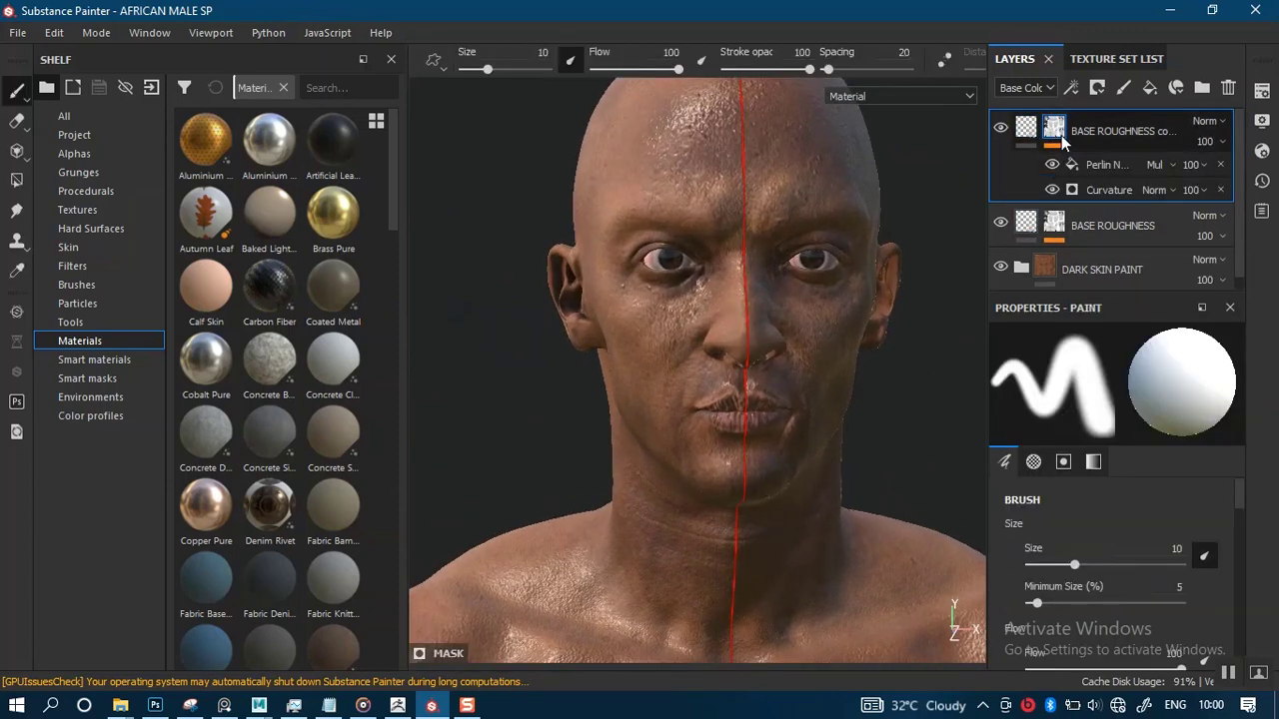
right_click(1055, 128)
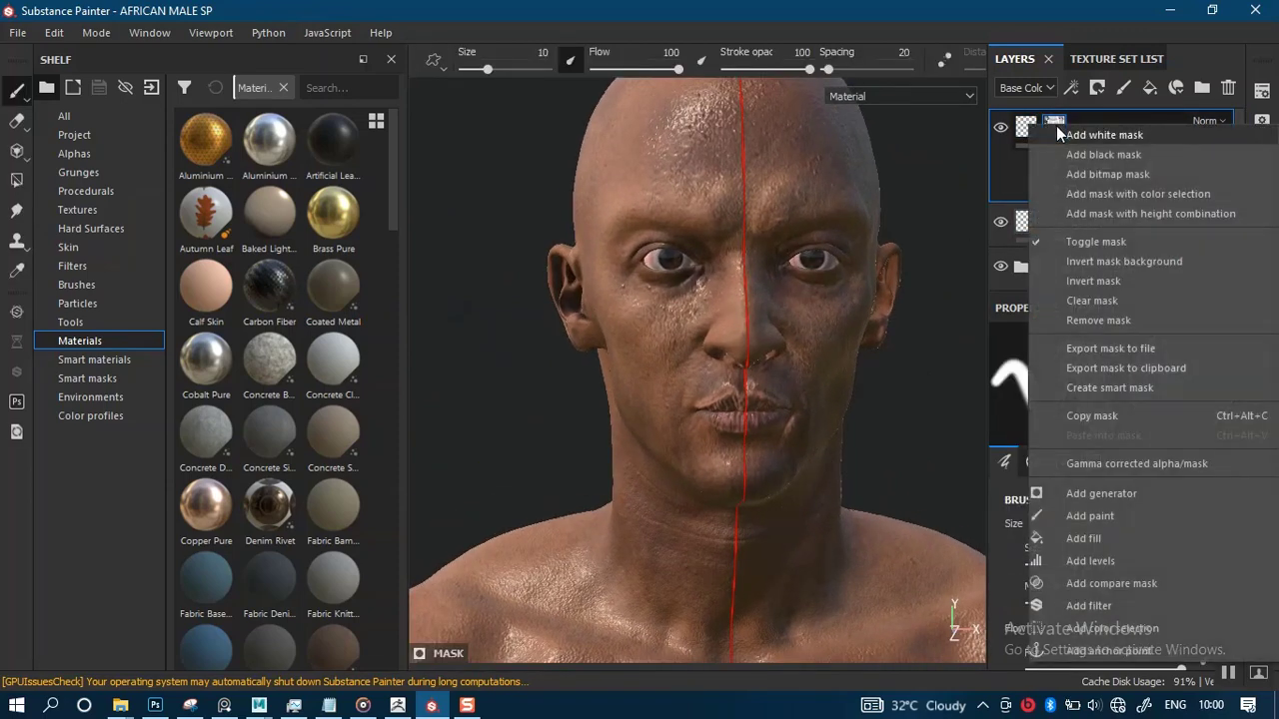
left_click(1098, 539)
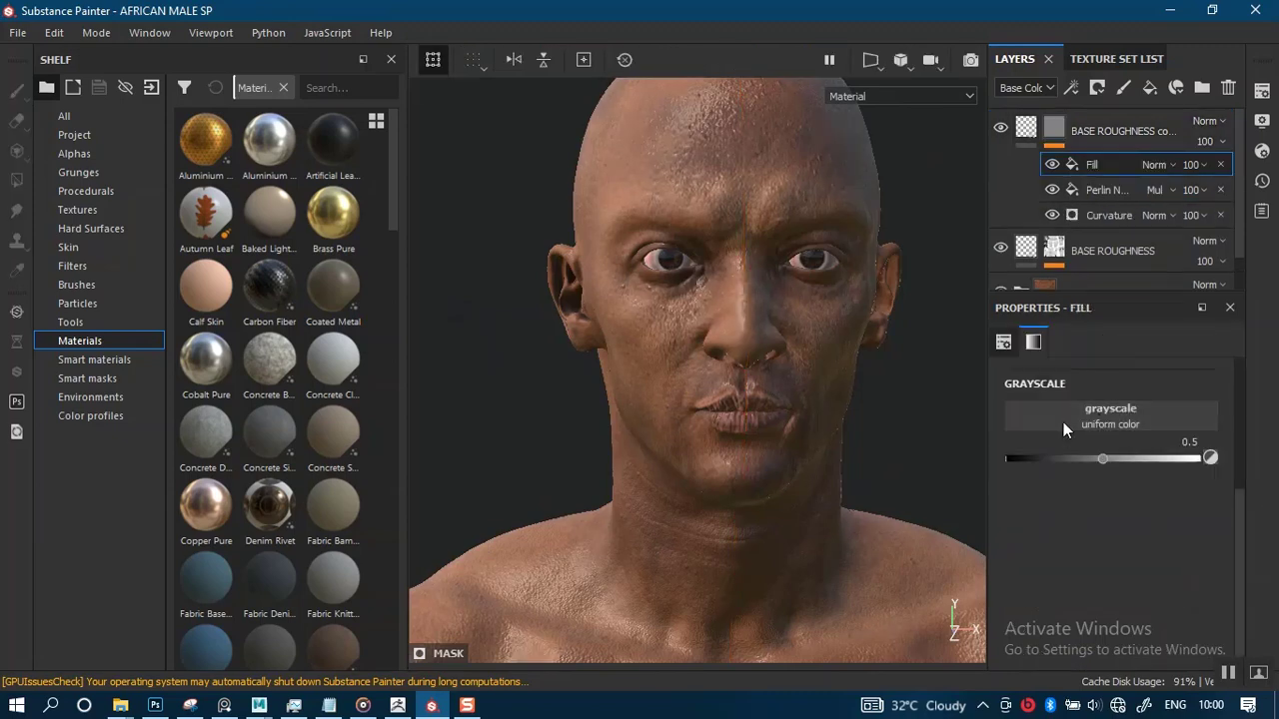
left_click(1111, 413)
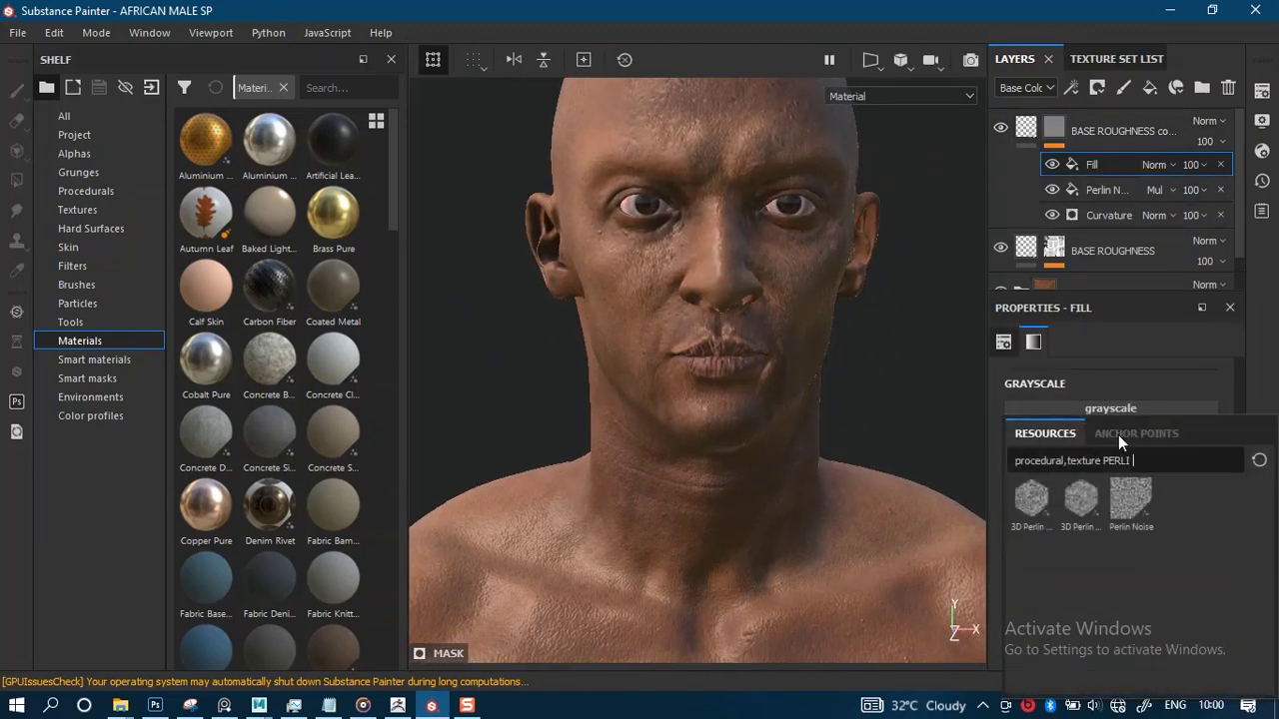
key("BackSpace")
key("BackSpace")
key("BackSpace")
key("BackSpace")
key("BackSpace")
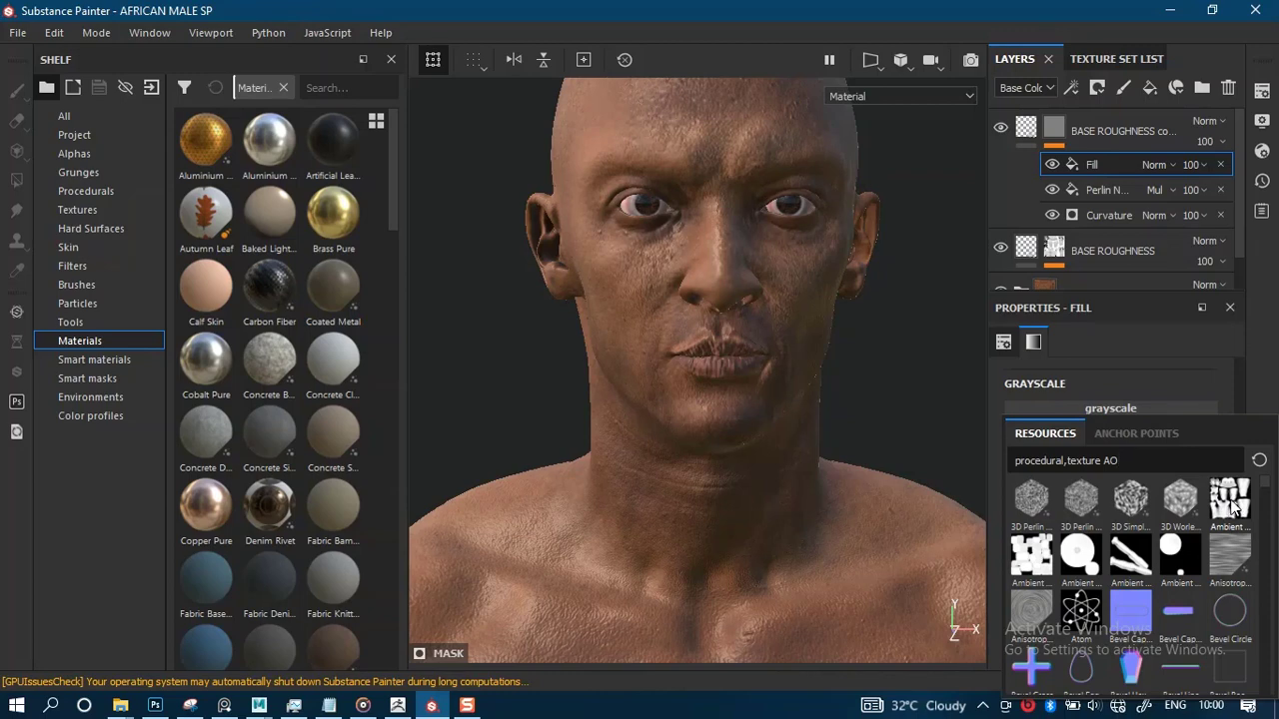
mouse_move(1232, 509)
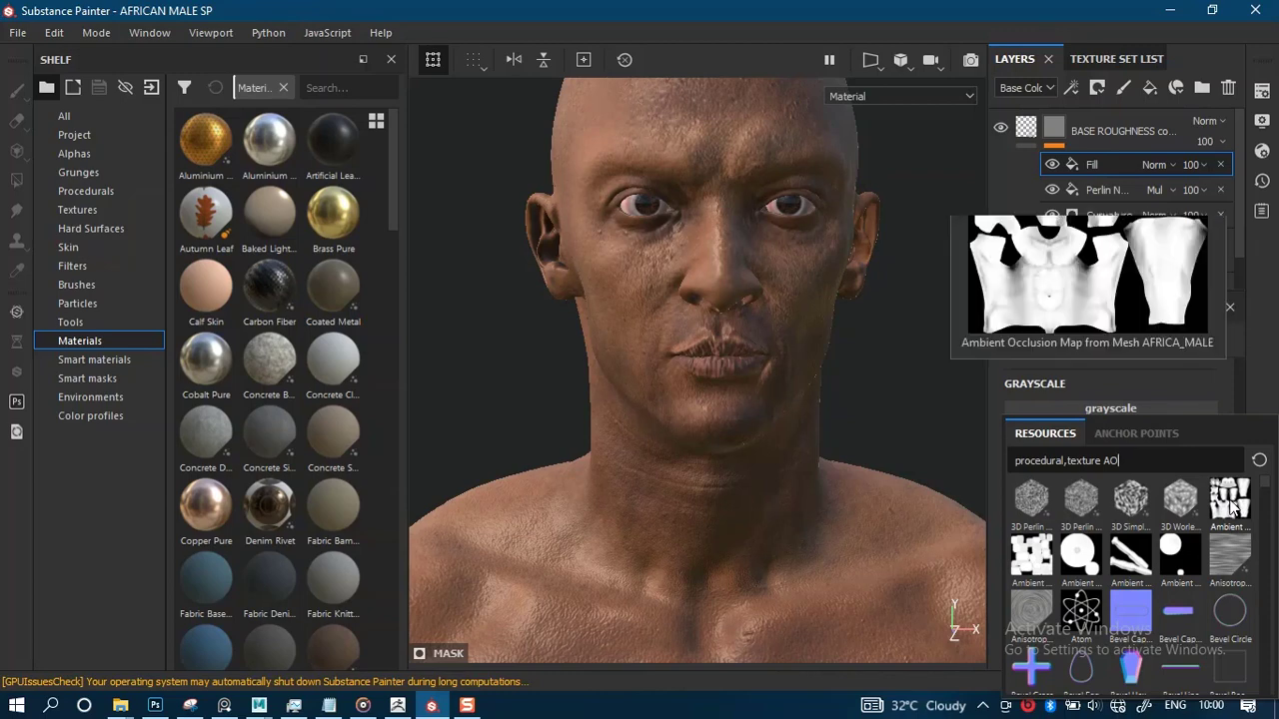
left_click(1234, 509)
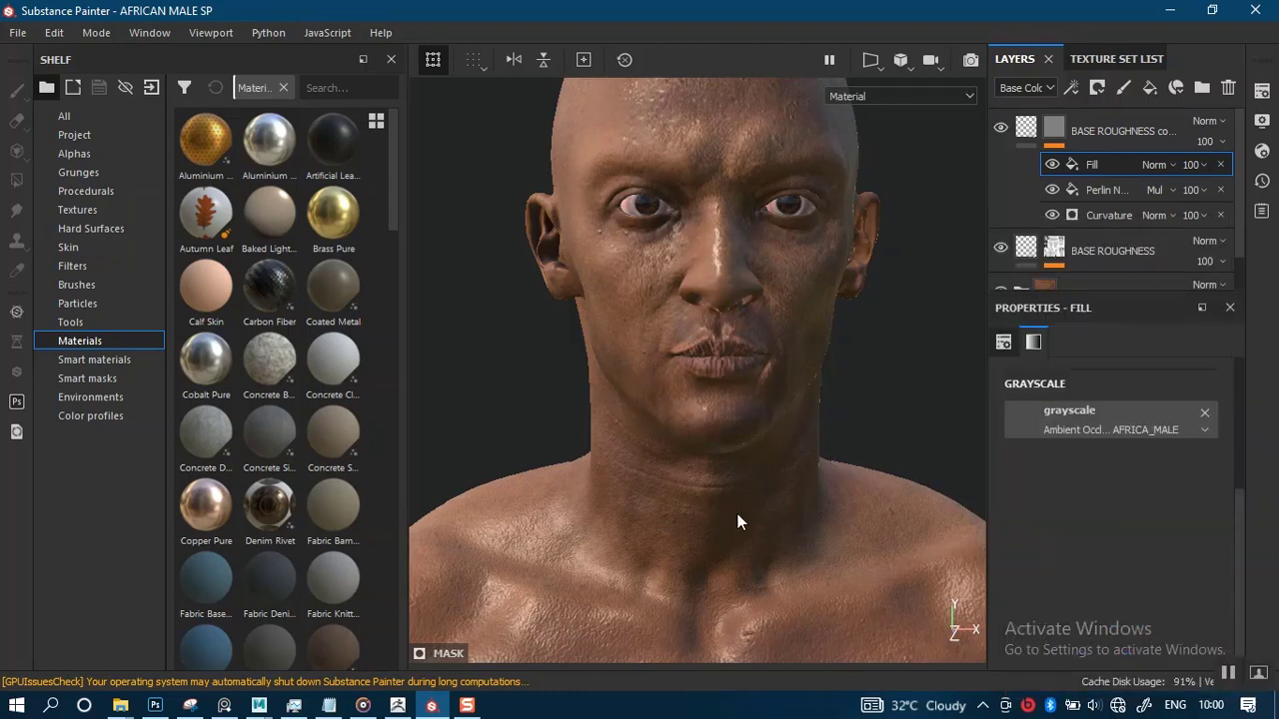
- Set the ambient occlusion mask fill's blending mode to Multiply and check the head and chest
left_click_drag(737, 520, 708, 450, "alt")
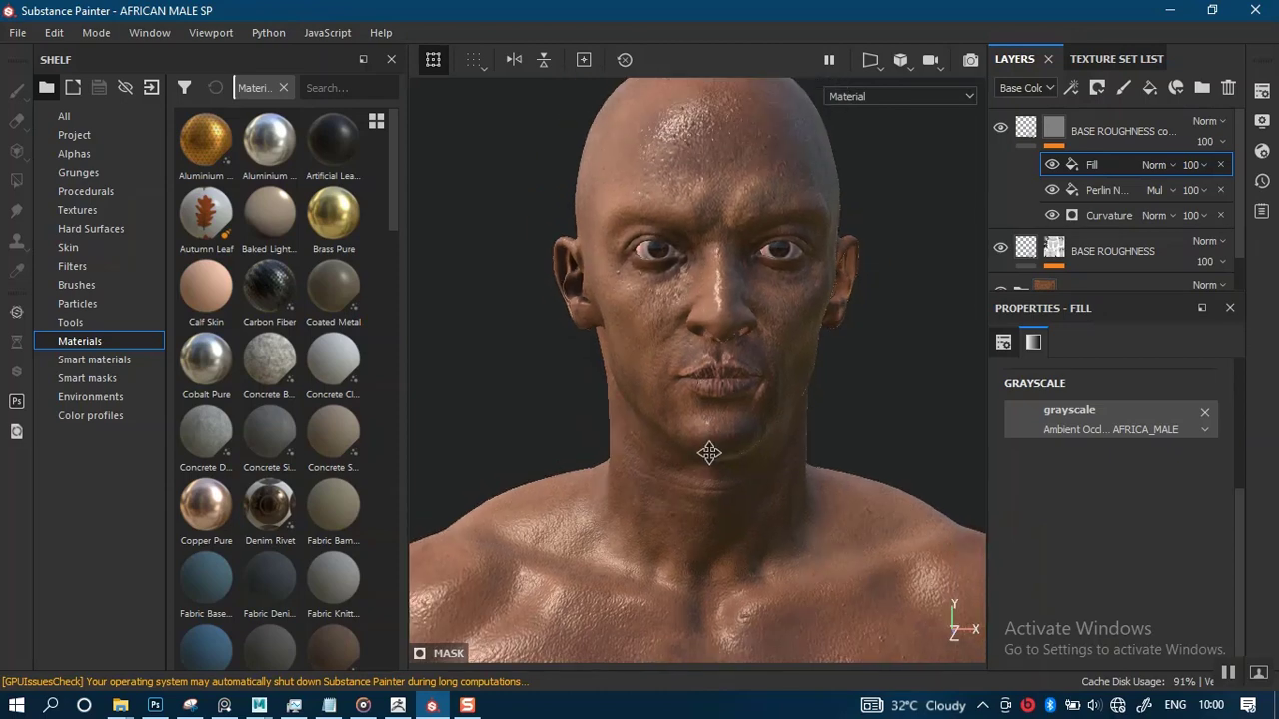
left_click(1169, 163)
left_click(1172, 162)
left_click(1173, 164)
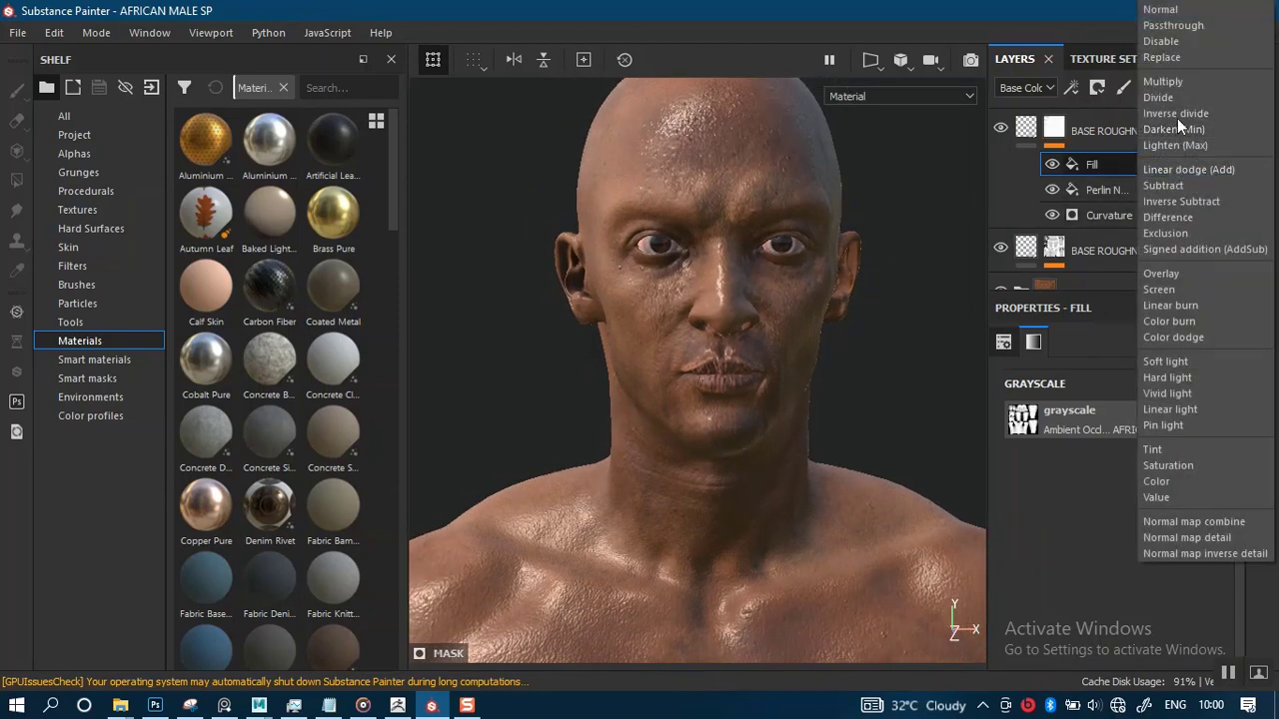
left_click(1169, 82)
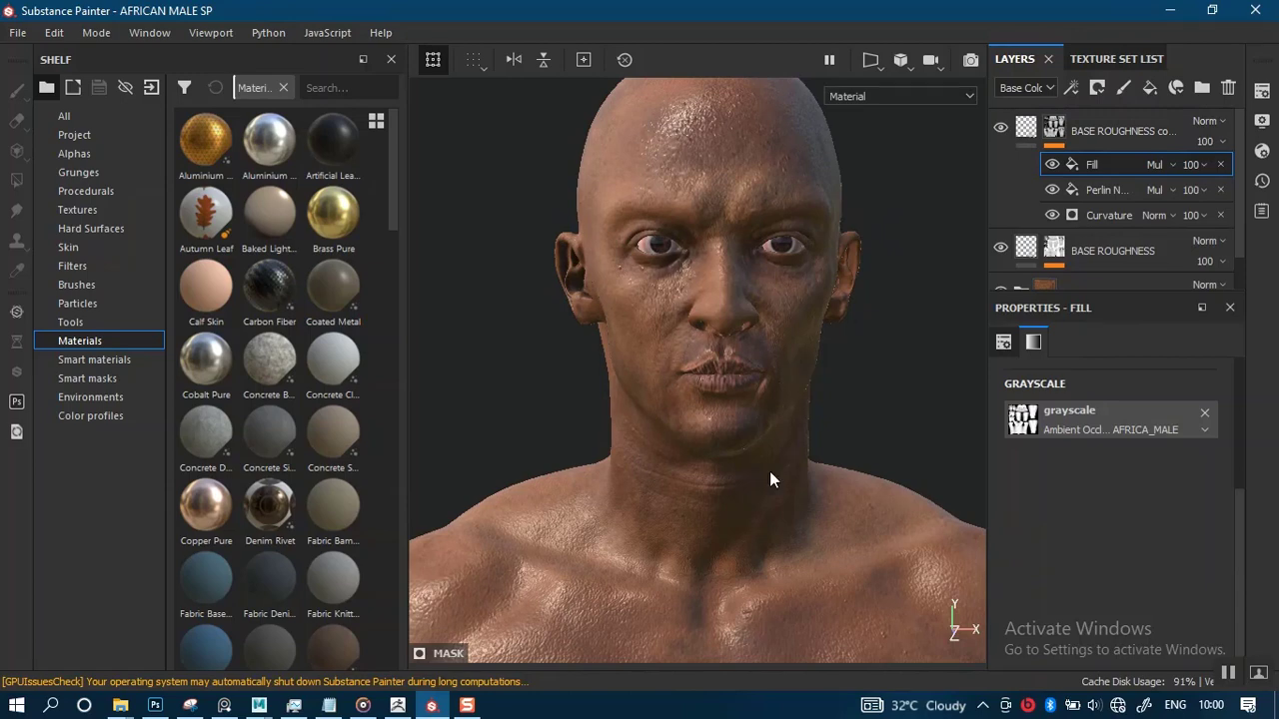
middle_click_drag(769, 480, 776, 351, "alt")
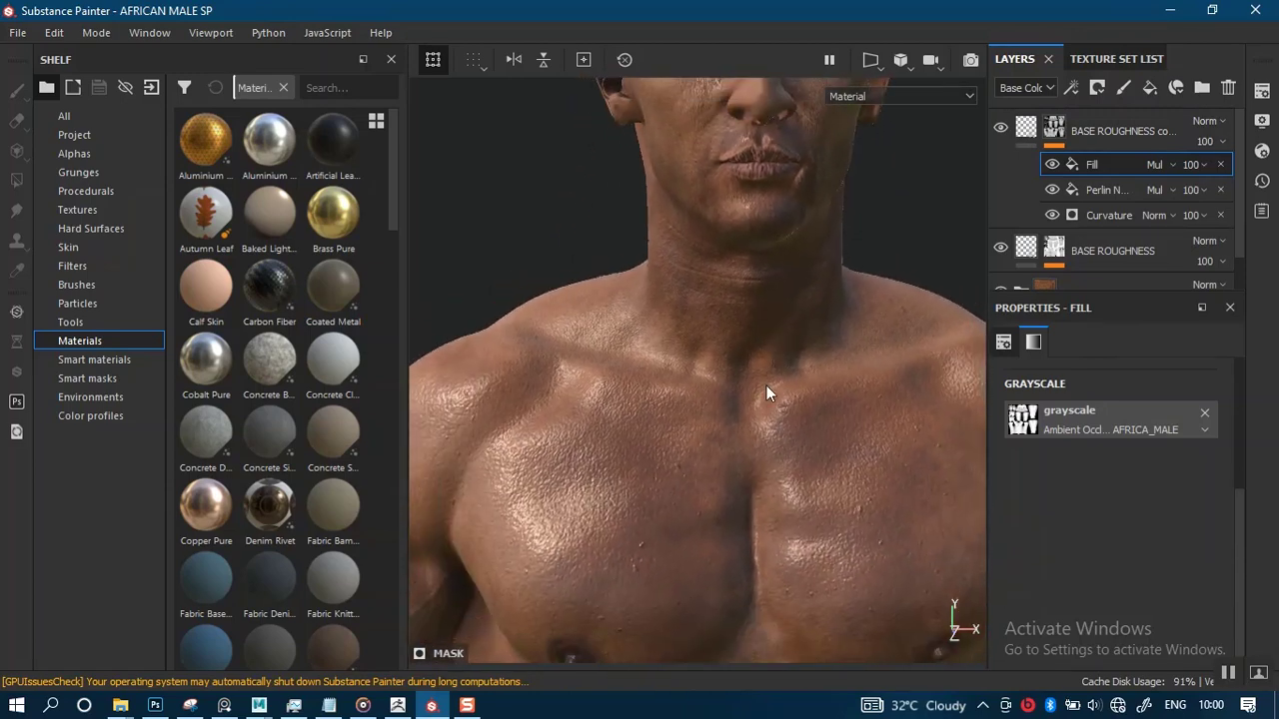
- Display only the Roughness channel and examine its pattern across the chest, abs and arms
key("c")
middle_click_drag(759, 408, 753, 243, "alt")
right_click_drag(730, 420, 723, 339, "alt")
middle_click_drag(753, 399, 734, 339, "alt")
right_click_drag(739, 339, 819, 339, "alt")
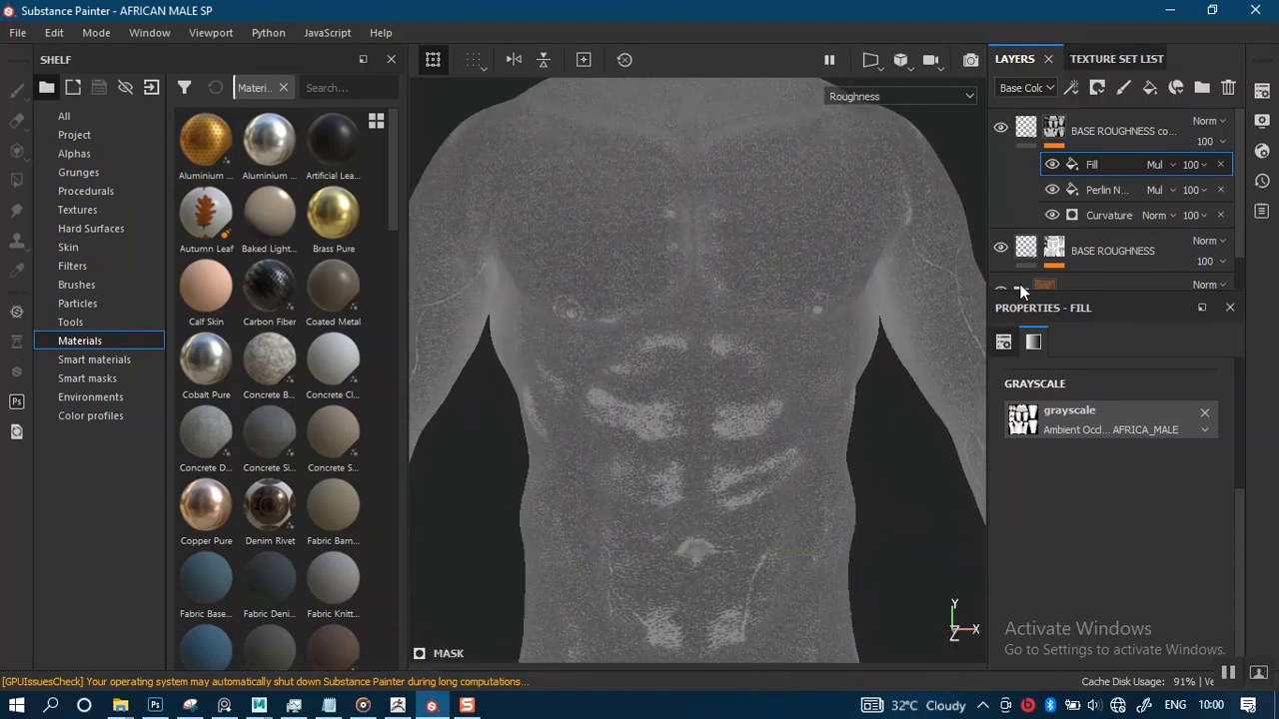
- Add a Levels effect above the ambient occlusion fill in the duplicated layer's mask
double_click(1091, 165)
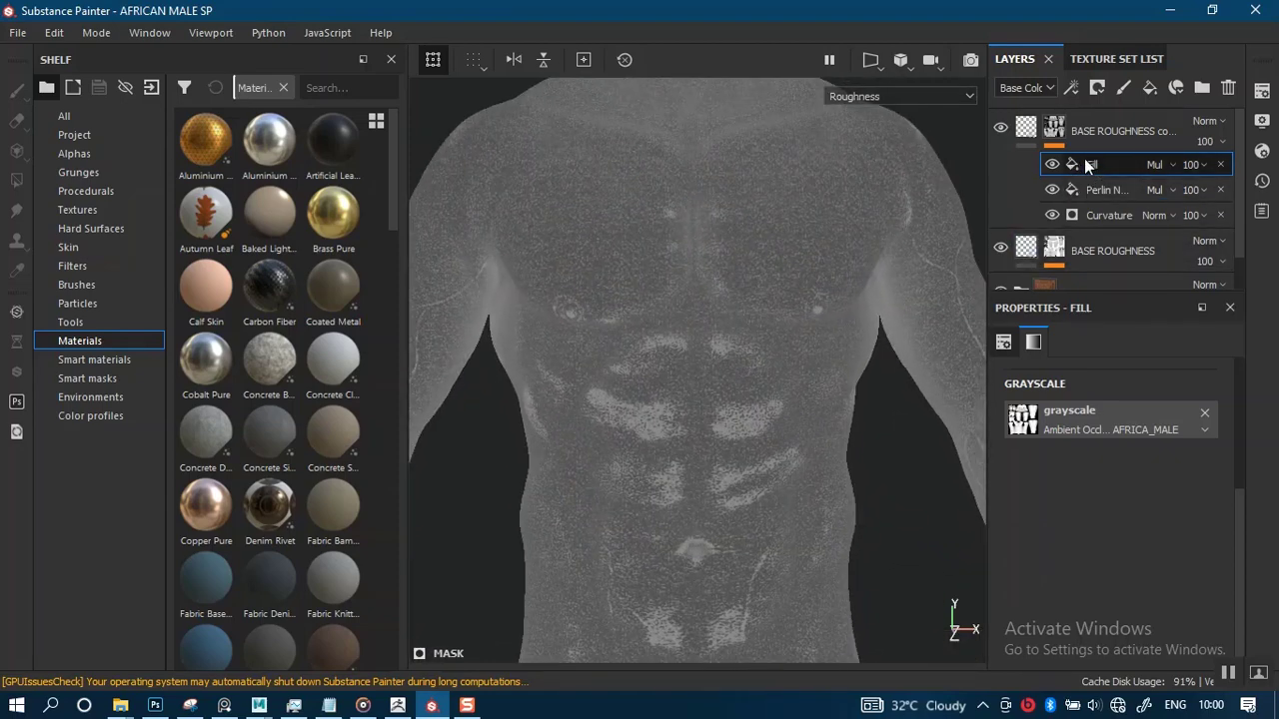
right_click(1097, 161)
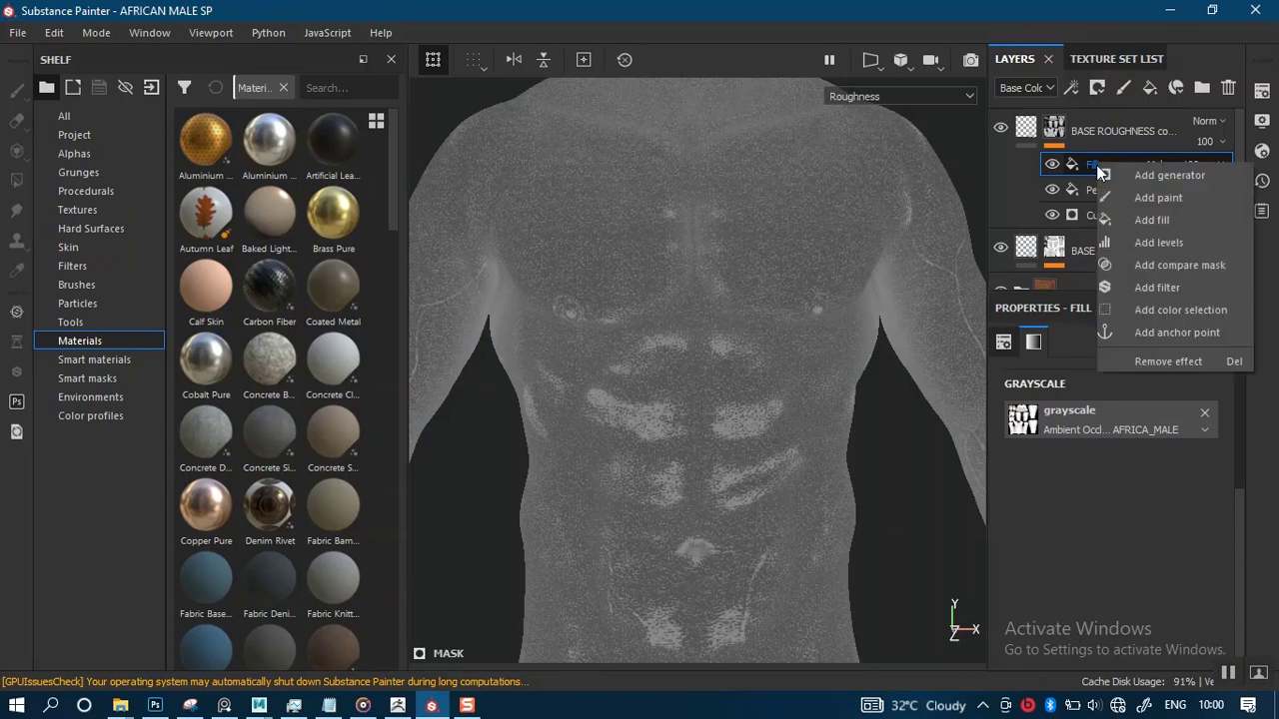
left_click(1151, 243)
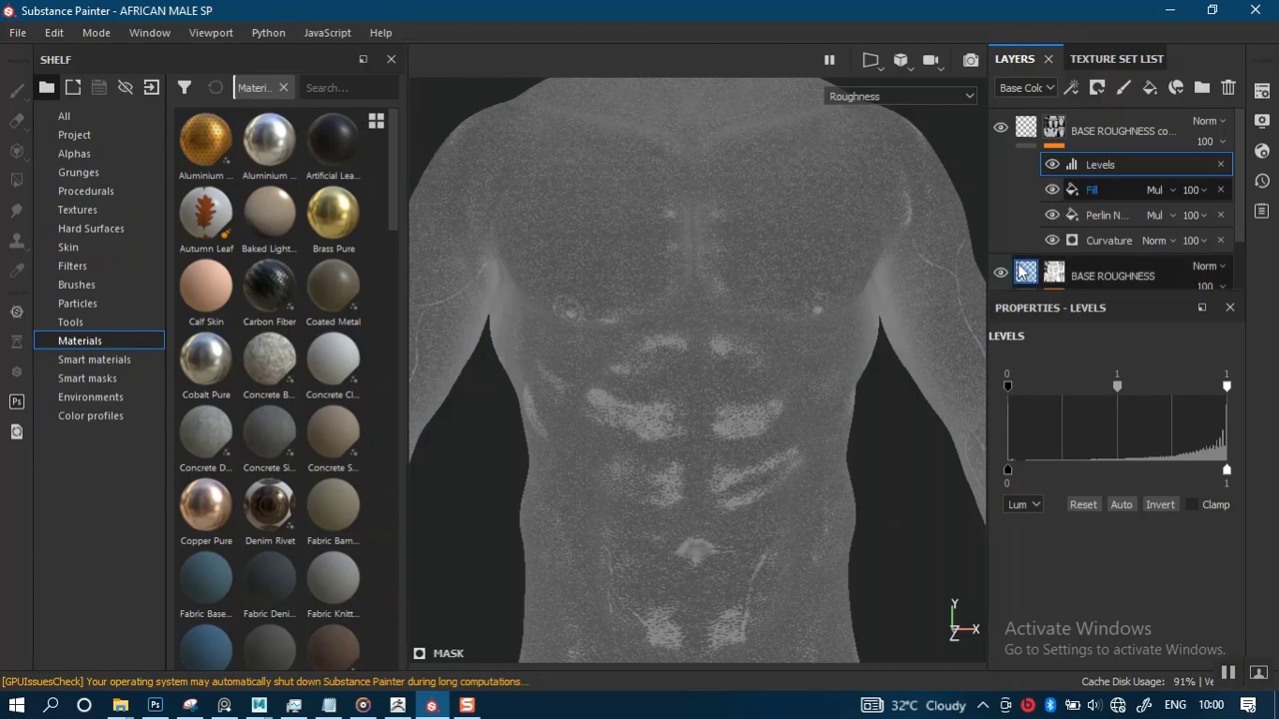
- Hide the original BASE ROUGHNESS layer and the Curvature and Perlin Noise effects in the duplicated layer's mask
left_click(1000, 272)
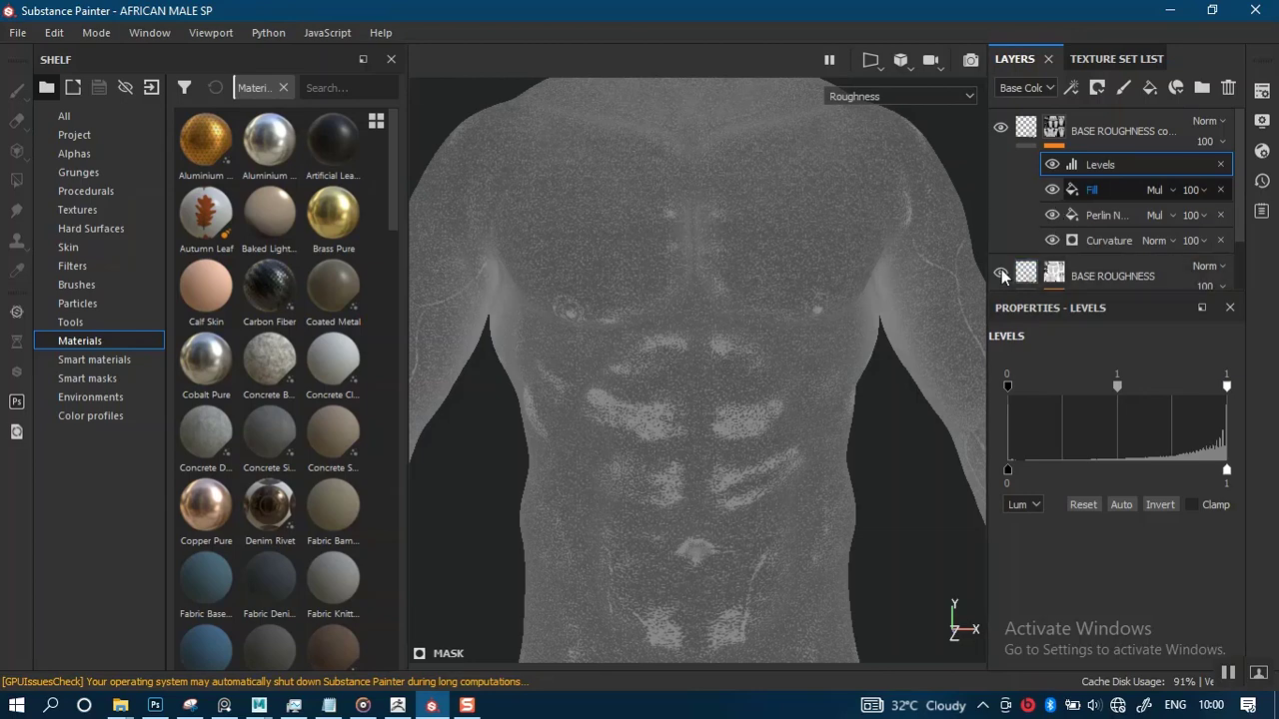
left_click(1051, 240)
left_click(1052, 214)
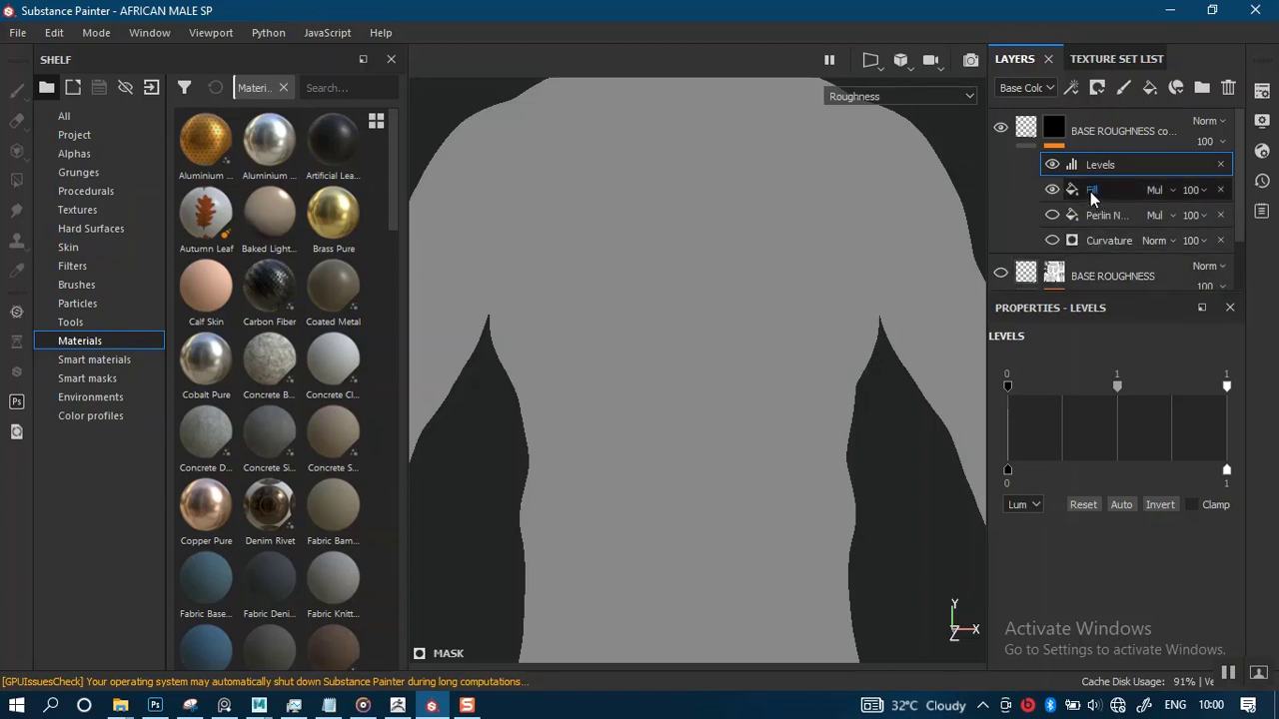
left_click(1095, 198)
right_click(1096, 192)
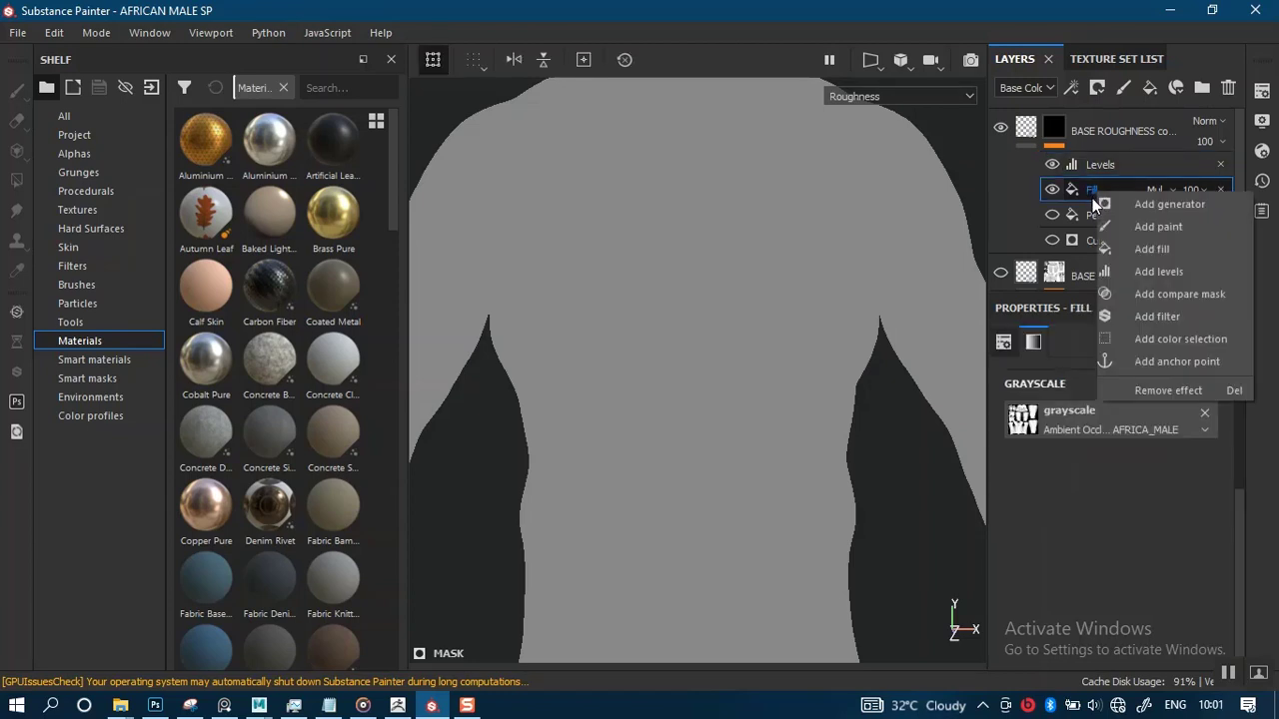
left_click(1067, 512)
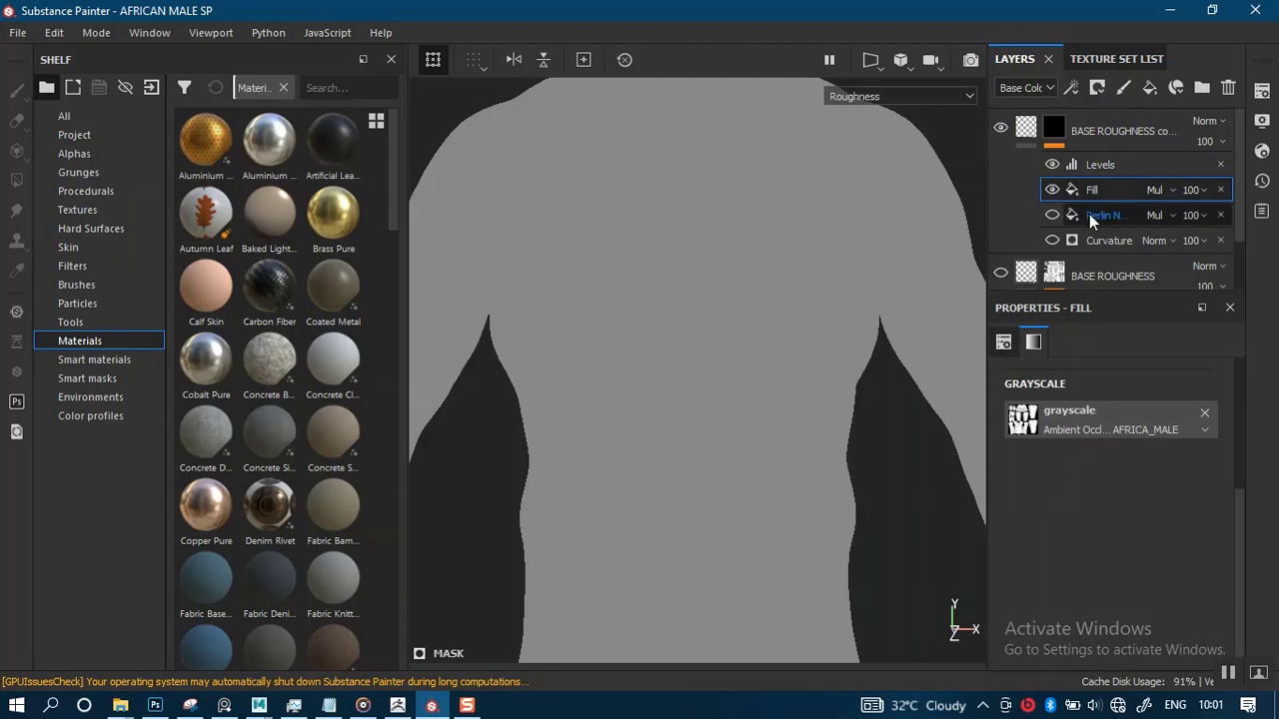
- Try adjusting the Levels input sliders and inverting the levels on the BASE ROUGHNESS copy 1 mask
left_click(1088, 164)
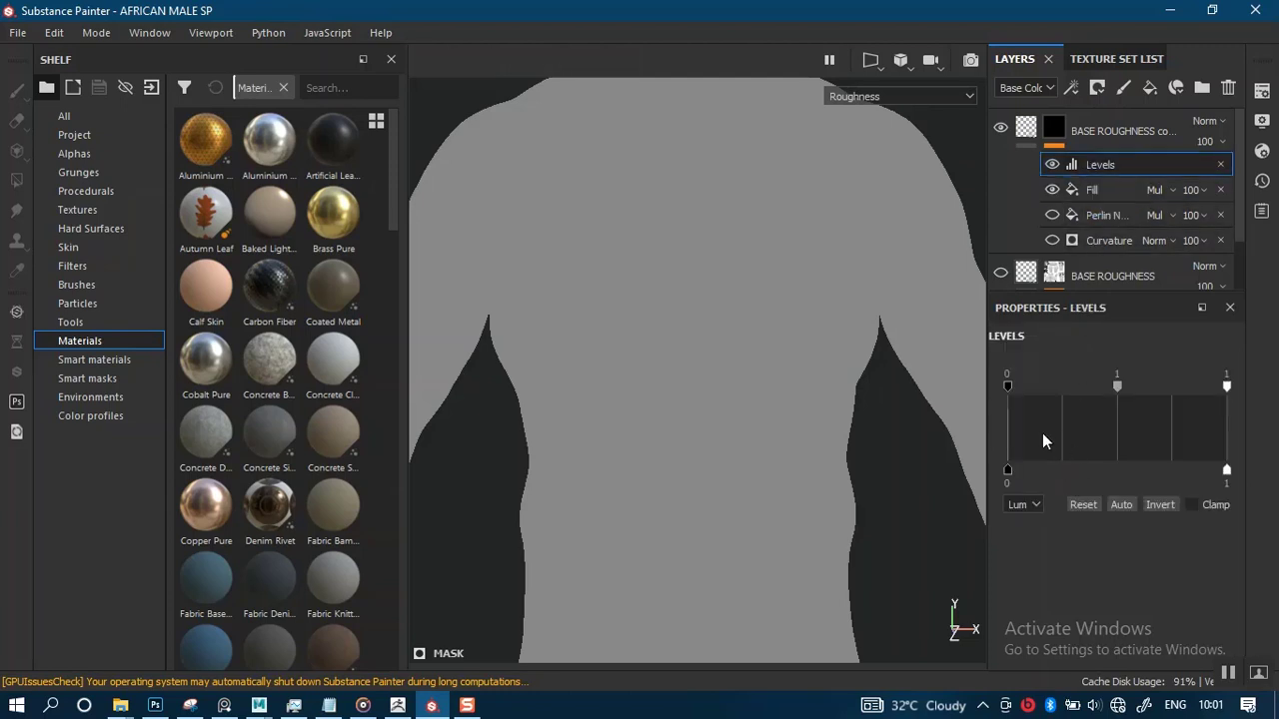
mouse_move(1012, 387)
left_mouse_down()
mouse_move(1079, 387)
mouse_move(1011, 390)
left_mouse_up()
mouse_move(1133, 392)
left_mouse_down()
mouse_move(1179, 390)
mouse_move(1097, 391)
mouse_move(1120, 393)
left_mouse_up()
left_click(1162, 506)
left_click(1163, 506)
- Remove the Levels, Perlin Noise and Curvature effects from the BASE ROUGHNESS copy 1 mask and set its remaining Fill's blending to Normal
left_click(1218, 165)
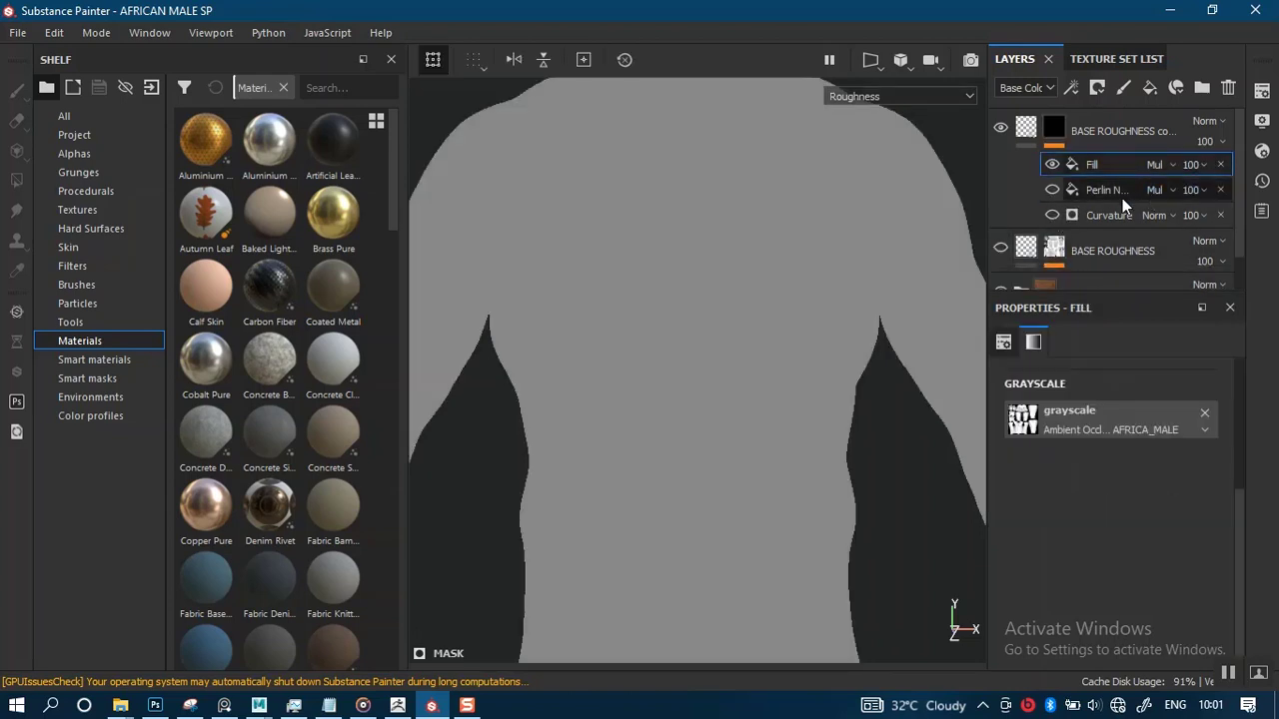
right_click_drag(715, 550, 722, 417, "alt")
middle_click_drag(722, 418, 719, 503, "alt")
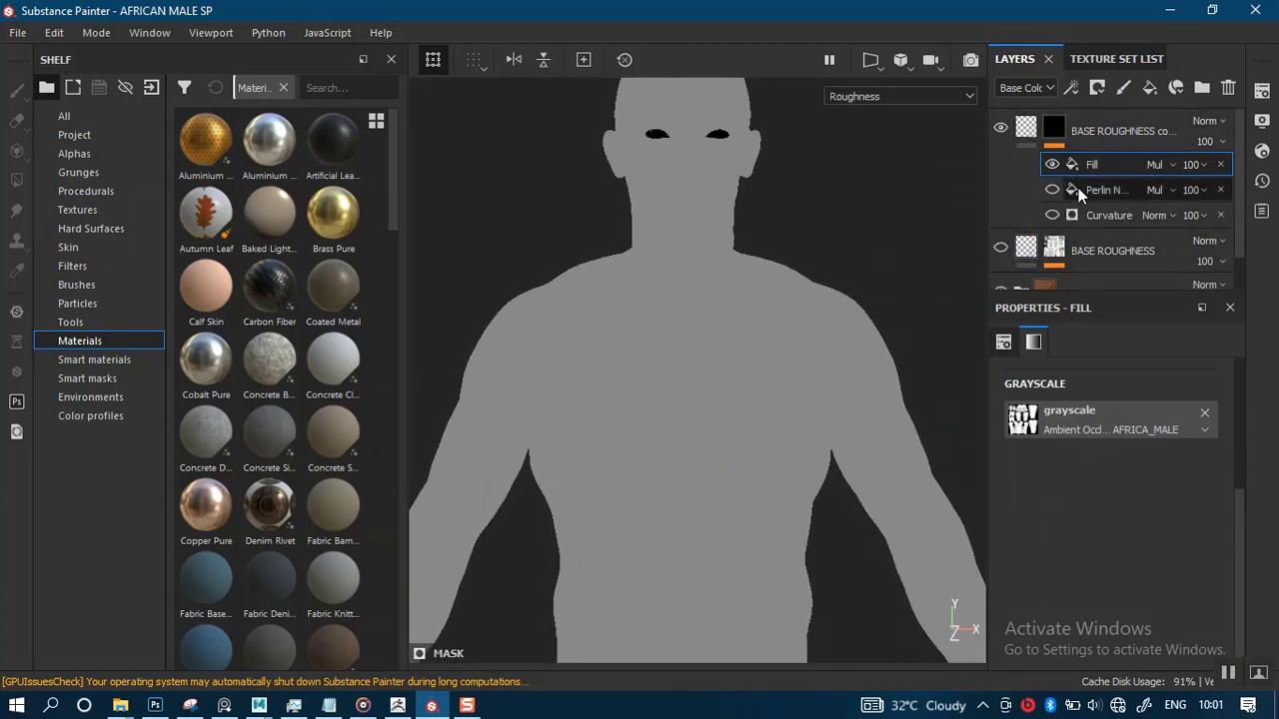
left_click(1219, 189)
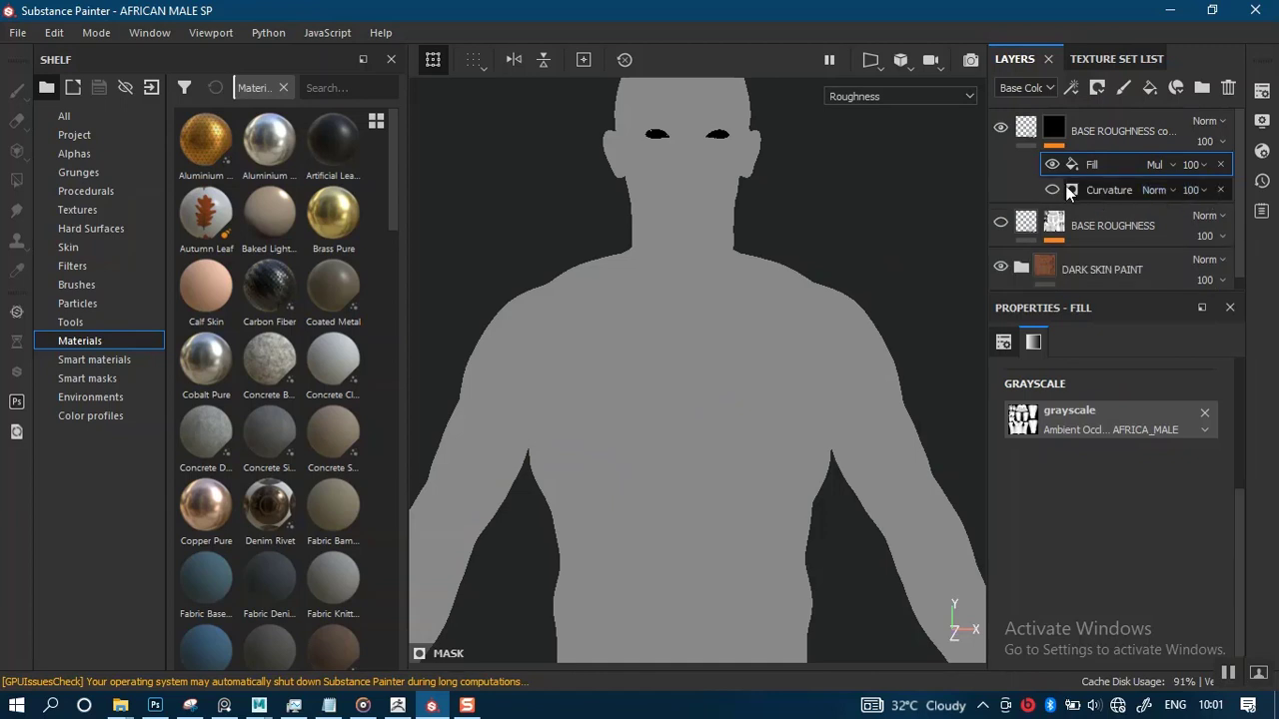
left_click(1220, 190)
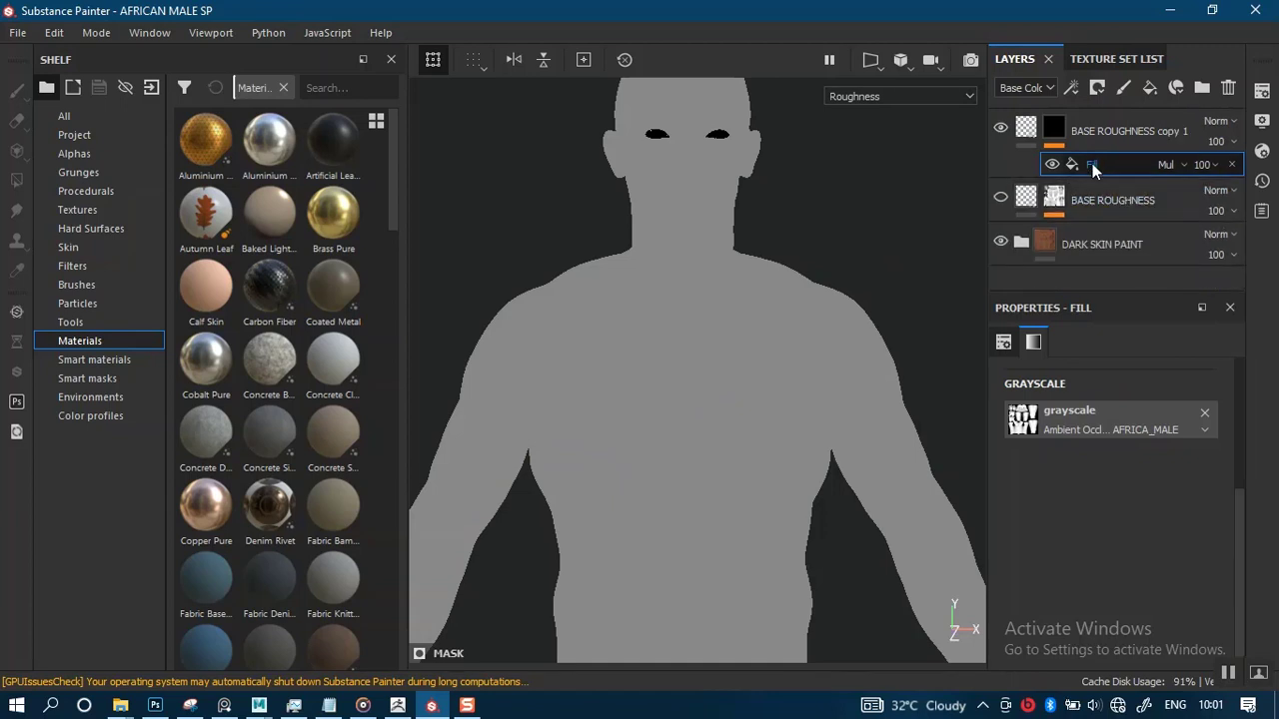
left_click(1183, 164)
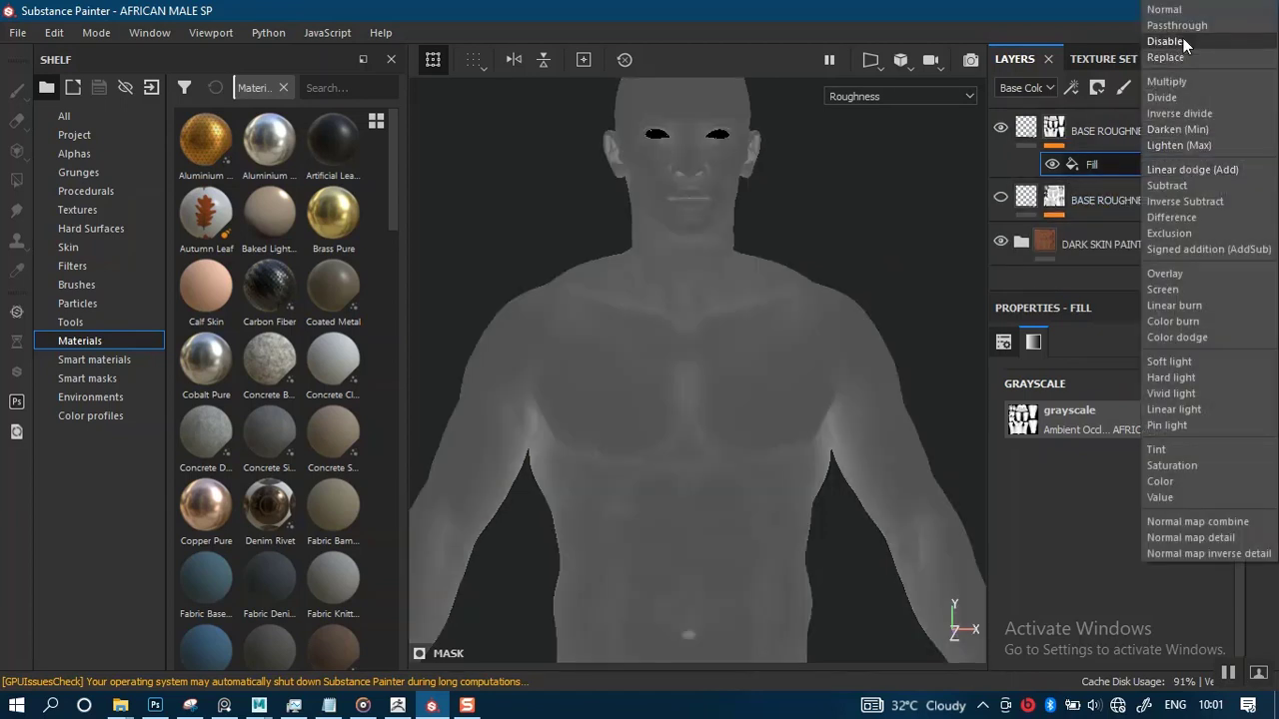
left_click(1183, 9)
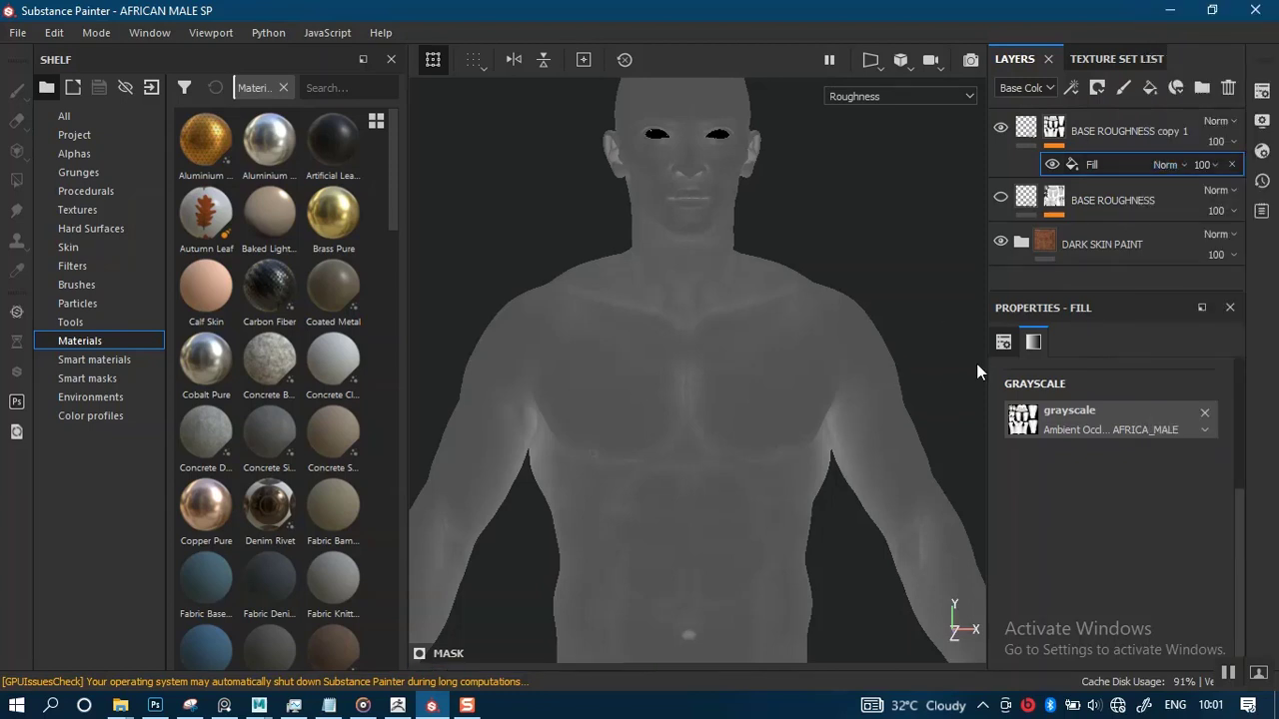
- Add a Levels effect to the BASE ROUGHNESS copy 1 mask and raise its input midpoint to 7.538
right_click(1054, 136)
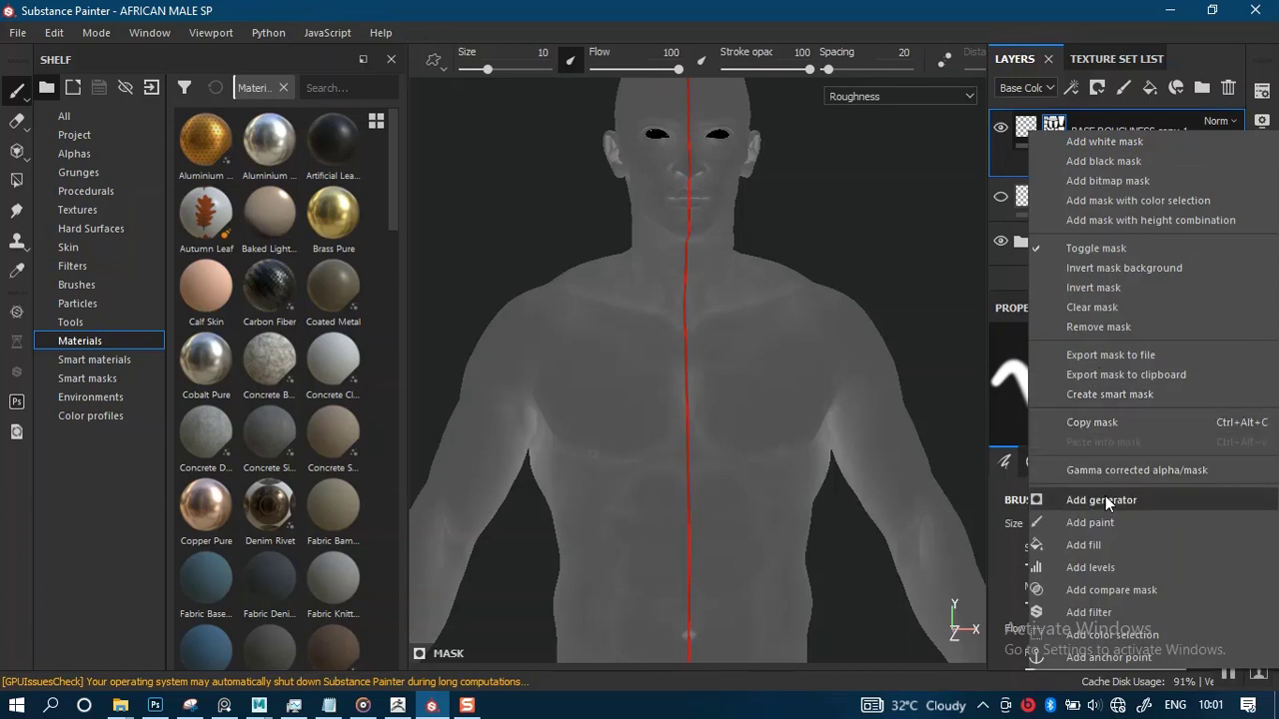
left_click(1093, 571)
left_click_drag(1117, 387, 1133, 386)
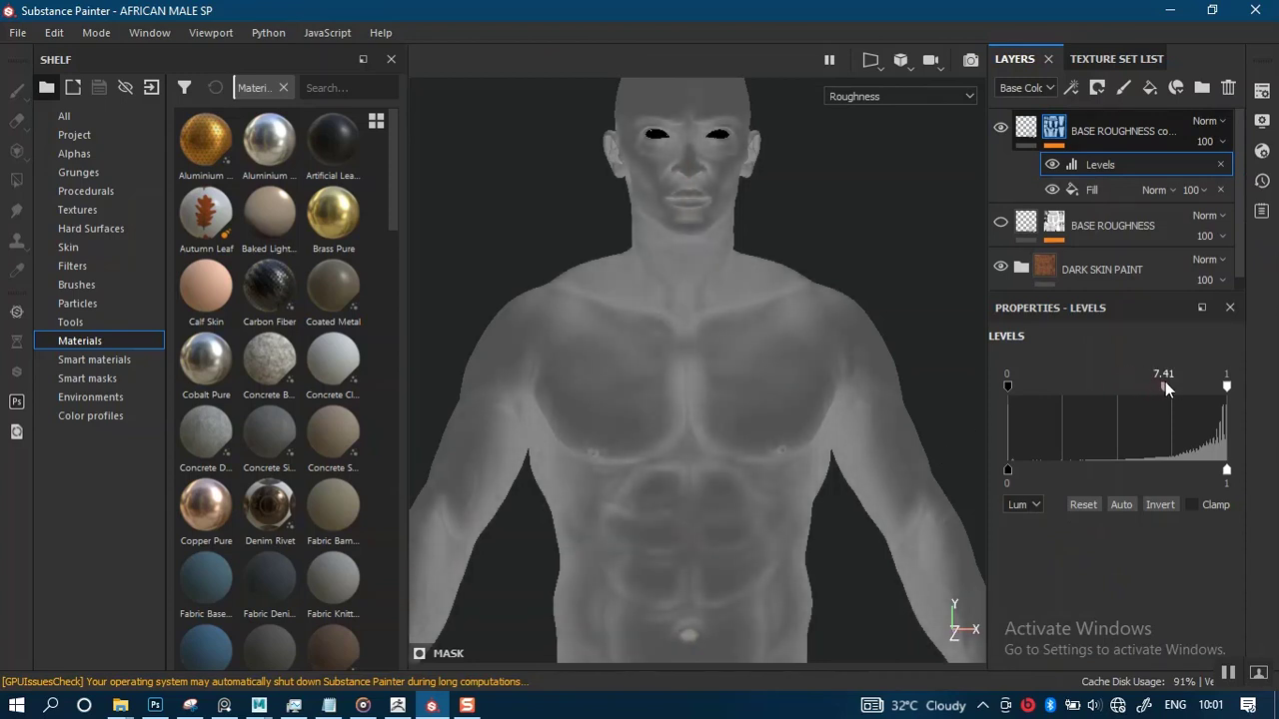
middle_click_drag(715, 487, 739, 337, "alt")
right_click_drag(751, 515, 712, 379, "alt")
middle_click_drag(734, 462, 684, 368, "alt")
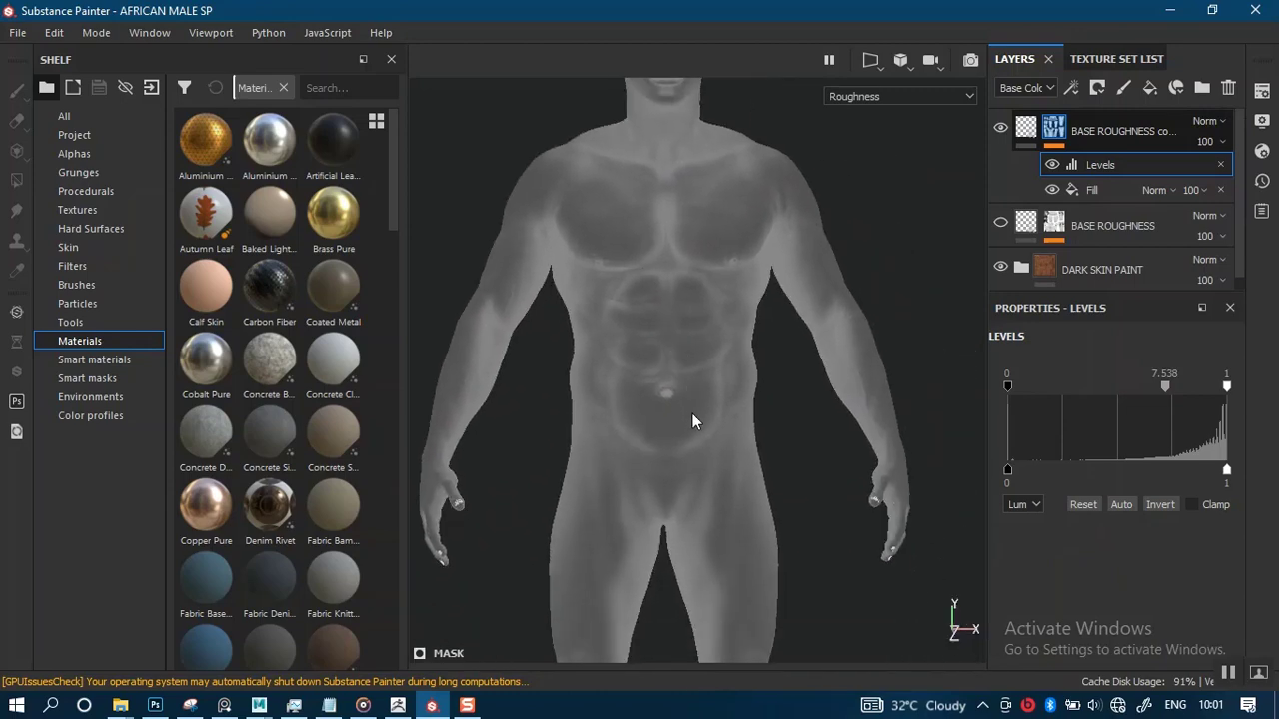
middle_click_drag(645, 473, 660, 448, "alt")
left_click_drag(660, 448, 749, 455, "alt")
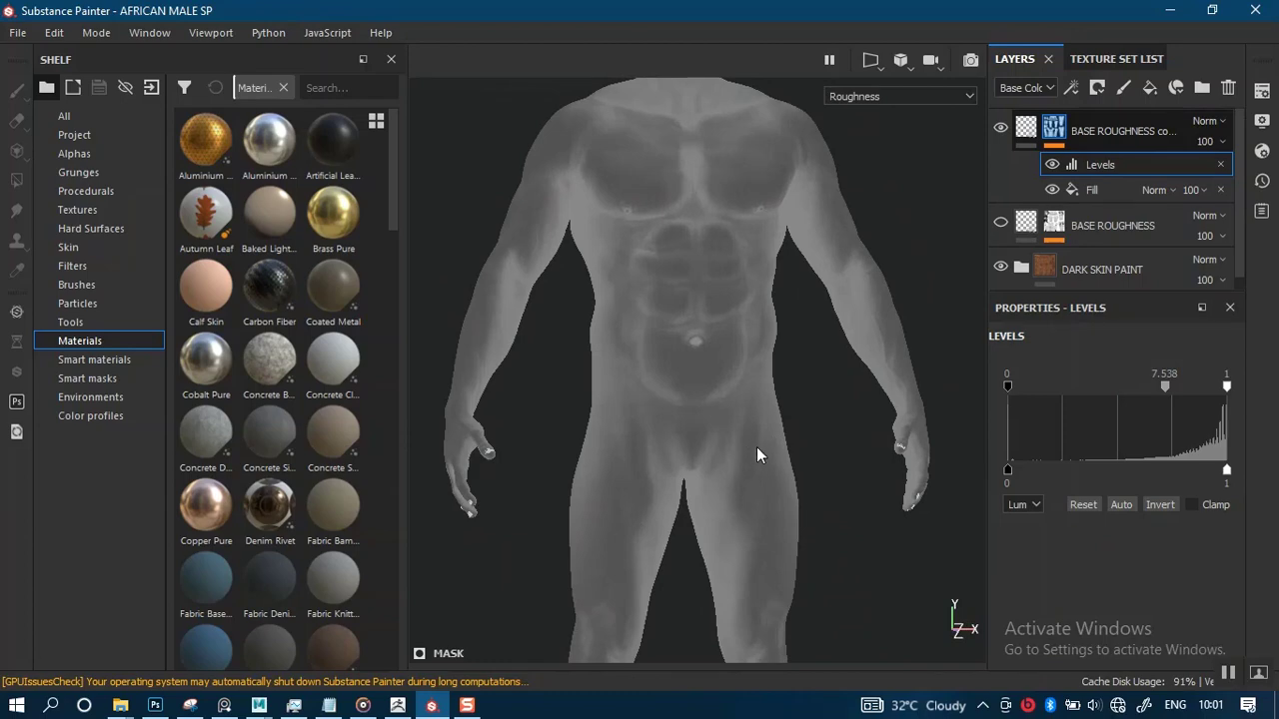
- Display the full material and examine the skin's shine on the torso and arm
key("m")
middle_click_drag(700, 360, 736, 451, "alt")
scroll(735, 429, "up", 2)
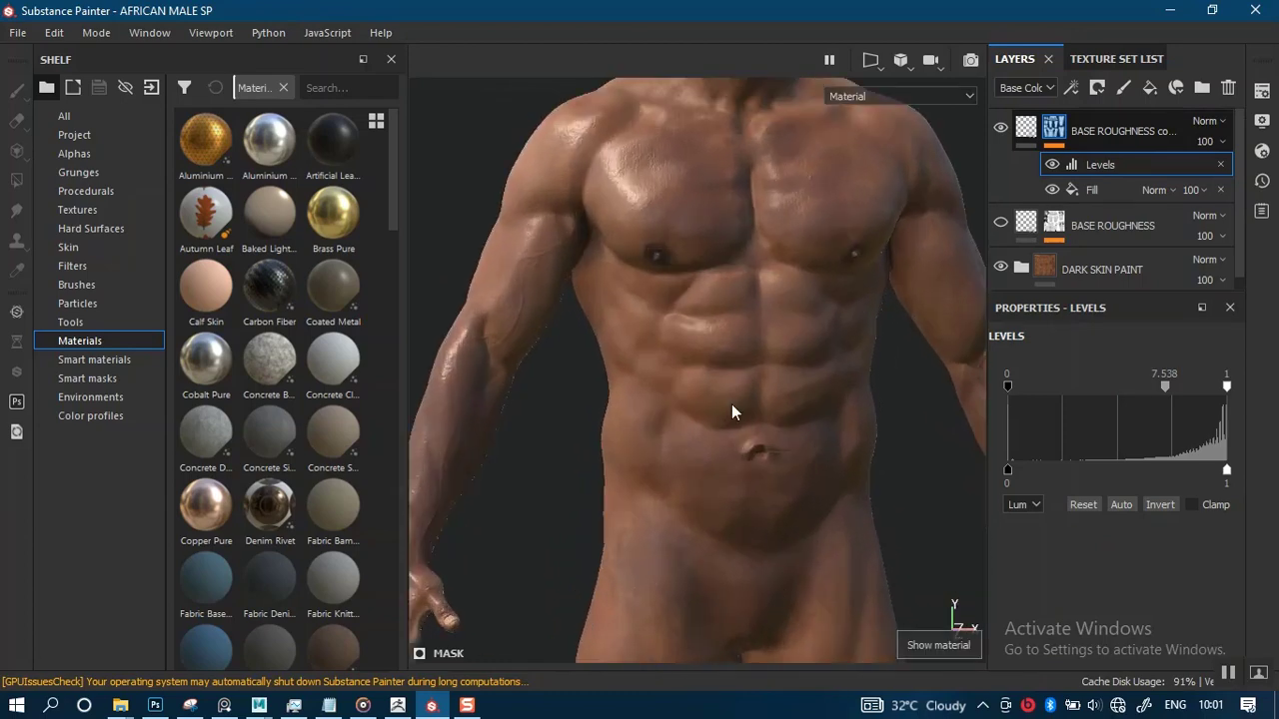
middle_click_drag(705, 389, 705, 482, "alt")
left_click_drag(706, 459, 829, 440, "alt")
middle_click_drag(713, 436, 859, 362, "alt")
right_click_drag(779, 455, 742, 505, "alt")
left_click_drag(734, 459, 725, 468, "alt")
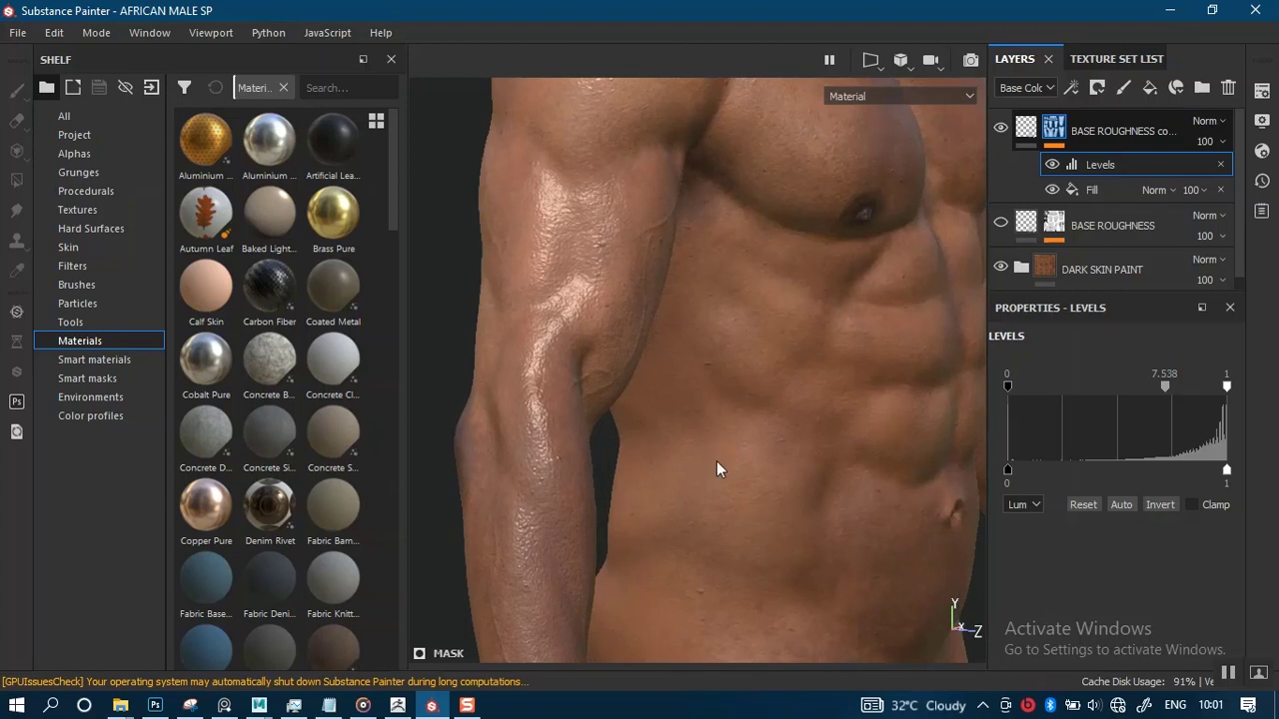
- Display the Roughness channel alone and examine the mask's contrast on the arm, chest and abdomen
key("c")
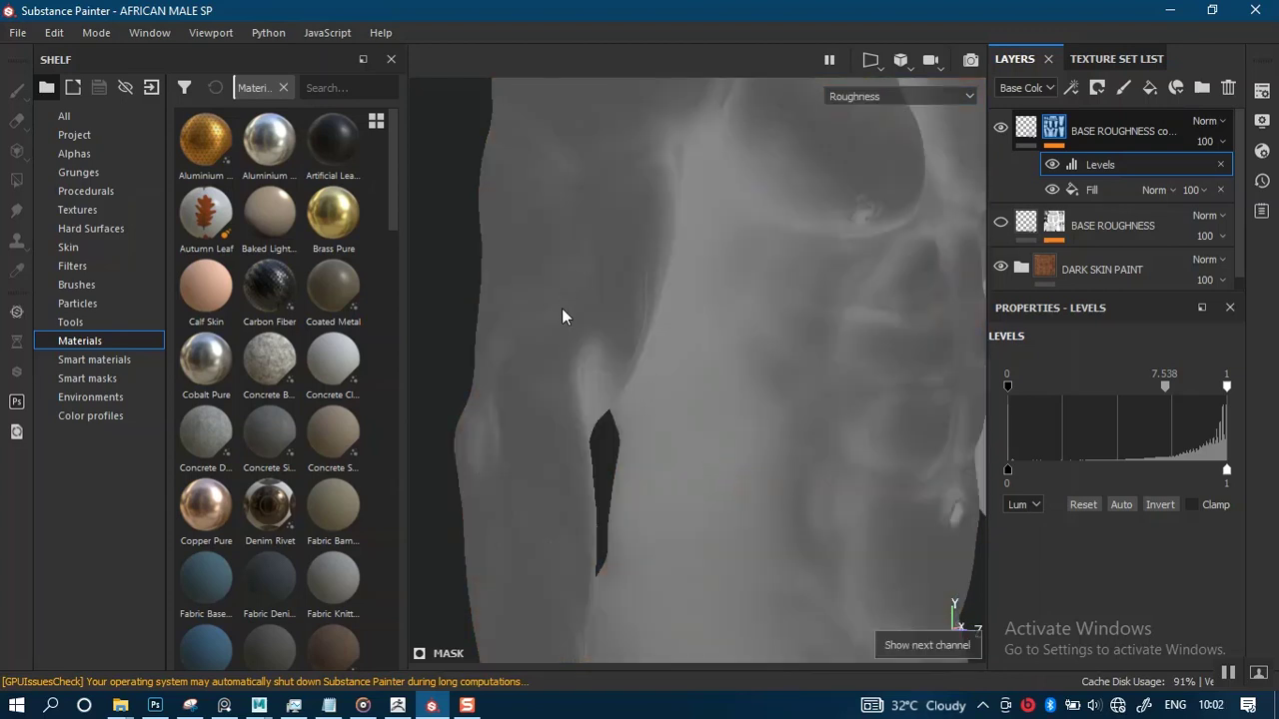
right_click_drag(611, 366, 681, 336, "alt")
left_click_drag(681, 338, 596, 334, "alt")
middle_click_drag(636, 339, 550, 268, "alt")
right_click_drag(716, 391, 728, 326, "alt")
left_click_drag(728, 325, 688, 333, "alt")
middle_click_drag(688, 333, 630, 551, "alt")
middle_click_drag(648, 355, 634, 444, "alt")
middle_click_drag(675, 380, 682, 292, "alt")
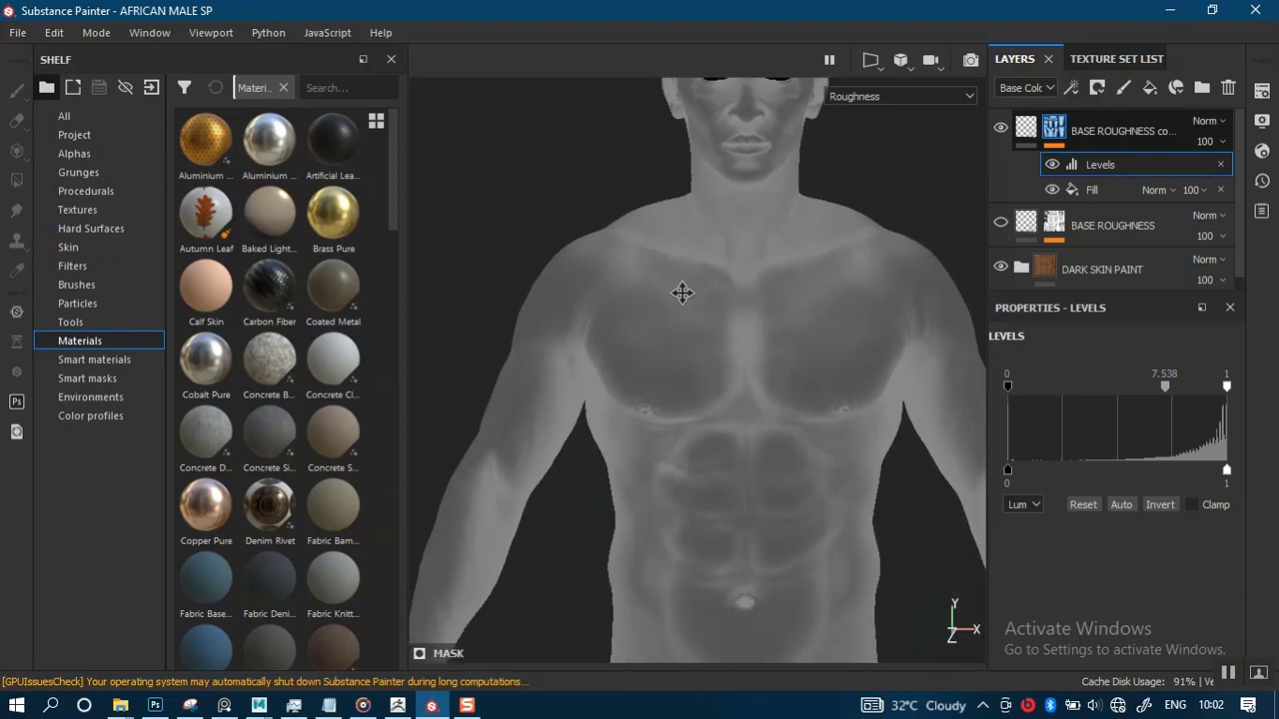
right_click_drag(682, 292, 761, 410, "alt")
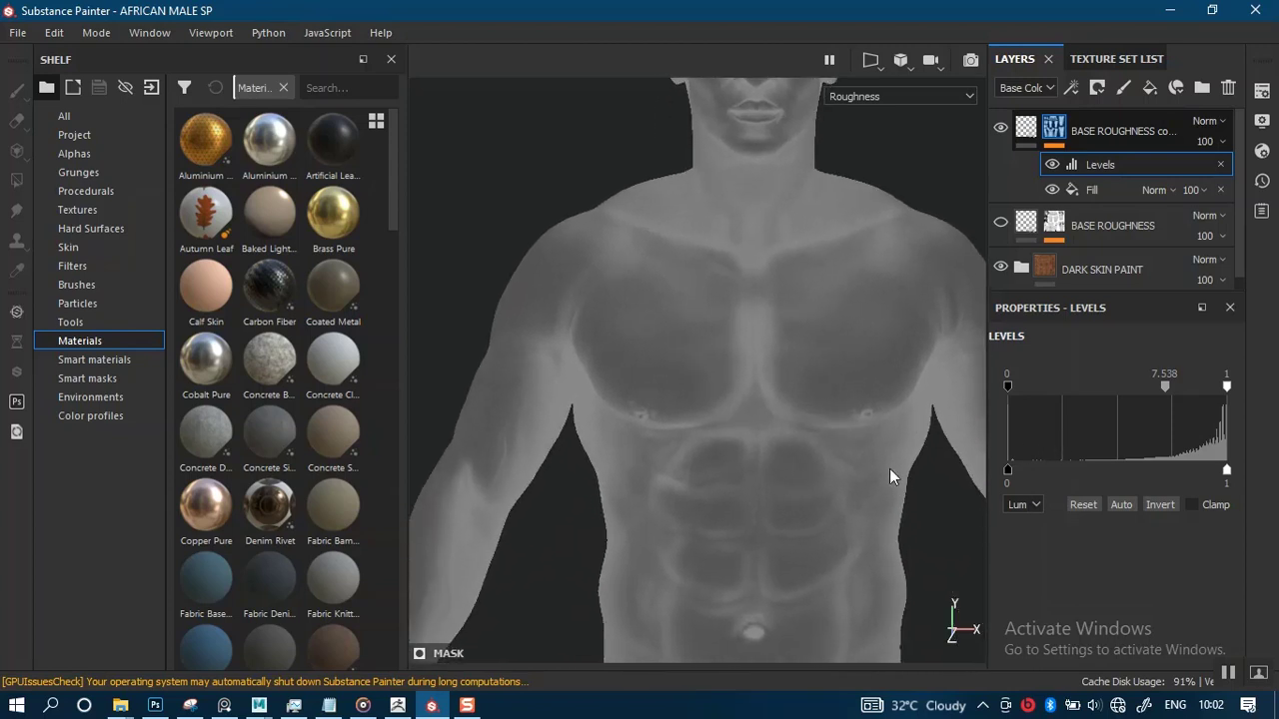
middle_click_drag(891, 477, 873, 334, "alt")
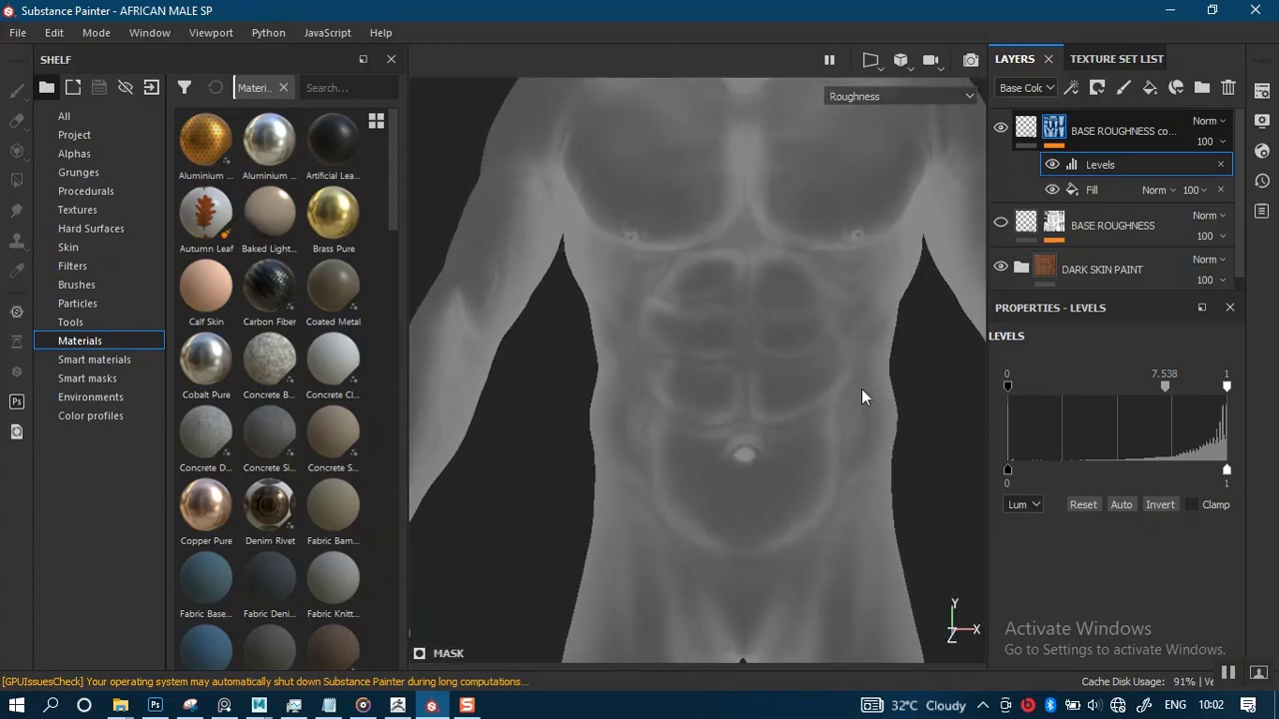
- Raise the input midpoint of the mask's Levels to 13.949, keeping the output range from 0 to 1
mouse_move(1220, 388)
left_mouse_down()
mouse_move(1207, 386)
mouse_move(1236, 393)
left_mouse_up()
mouse_move(1154, 397)
left_mouse_down()
mouse_move(1103, 395)
mouse_move(1173, 397)
left_mouse_up()
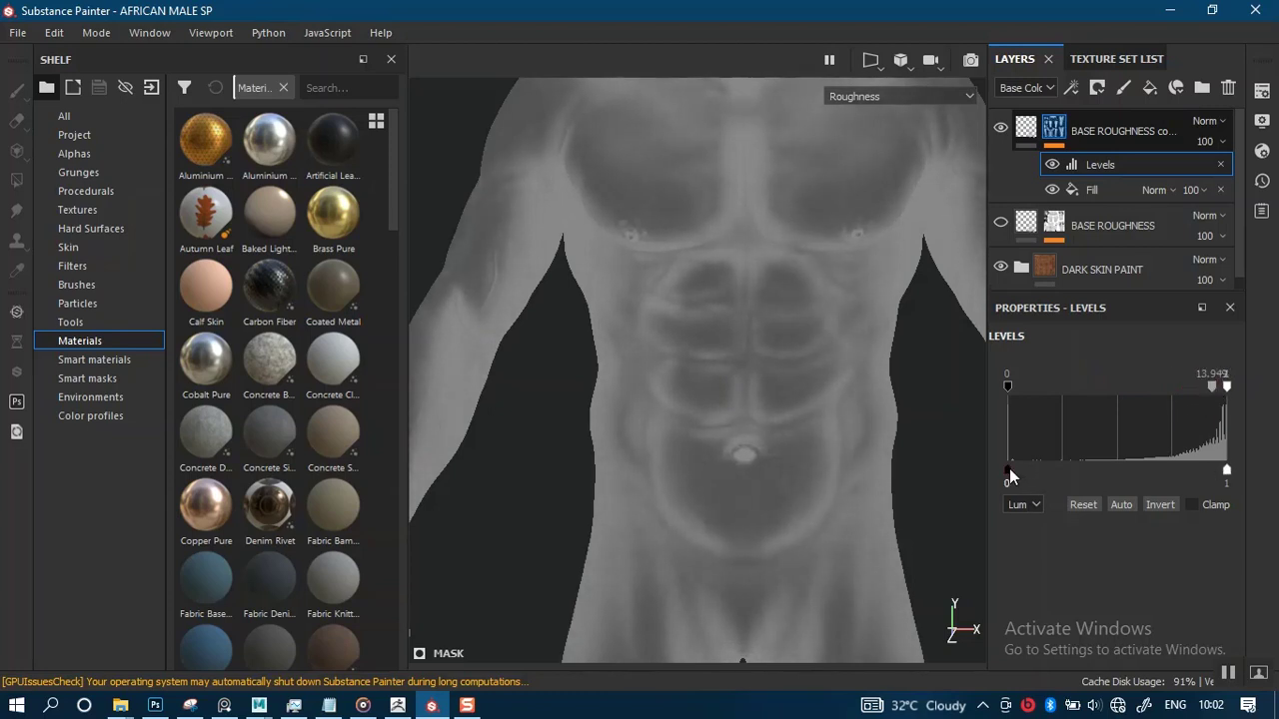
mouse_move(1009, 474)
left_mouse_down()
mouse_move(1164, 469)
mouse_move(999, 472)
left_mouse_up()
left_click_drag(1200, 468, 1256, 476)
- Examine the adjusted roughness mask around the body, including the backs of the legs and the front
right_click_drag(733, 394, 744, 454, "alt")
middle_click_drag(740, 453, 700, 449, "alt")
left_click_drag(699, 449, 879, 451, "alt")
middle_click_drag(792, 505, 810, 282, "alt")
middle_click_drag(807, 469, 808, 228, "alt")
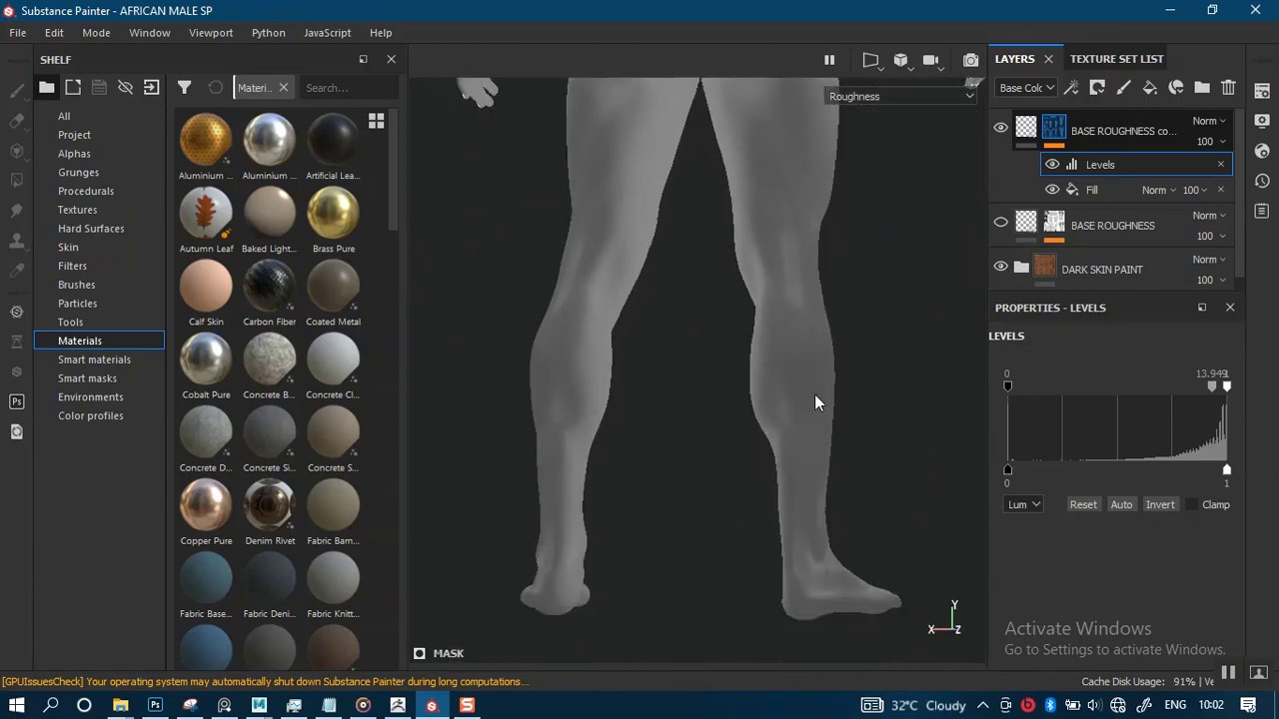
left_click_drag(815, 403, 776, 440, "alt")
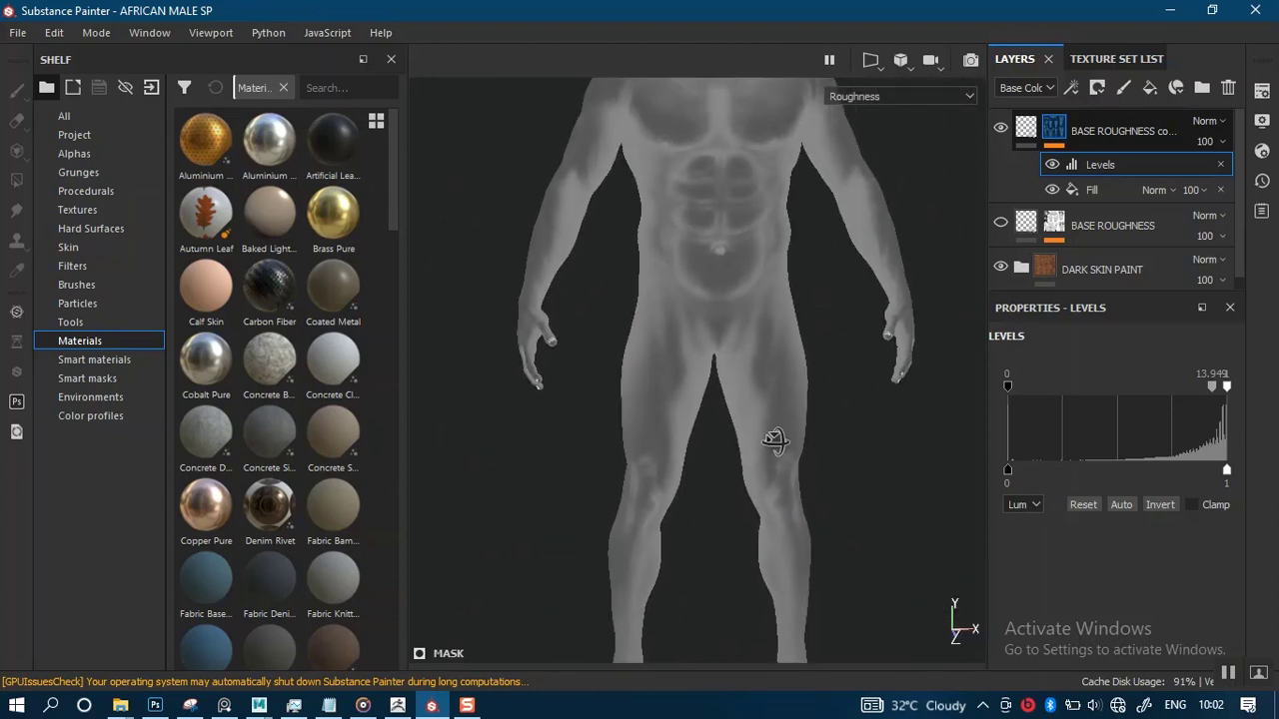
middle_click_drag(765, 439, 756, 540, "alt")
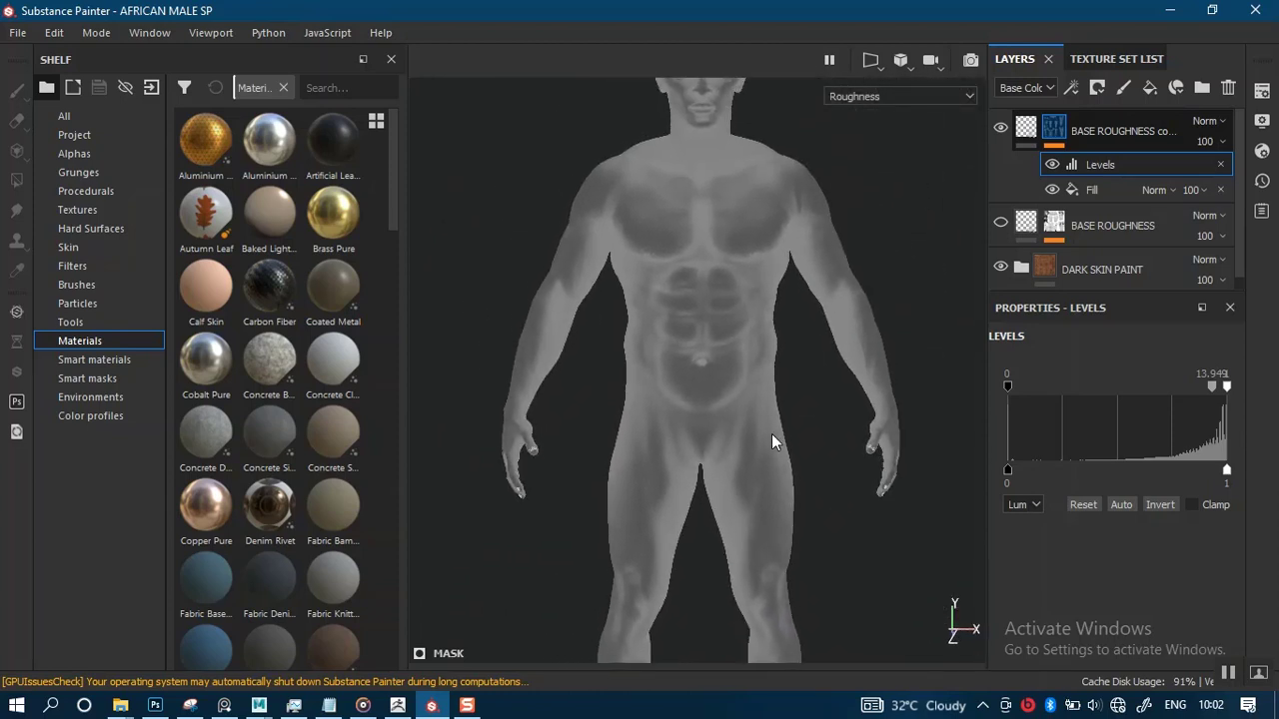
- Display the full material and examine the skin's highlights on the chest and back under rotated environment lighting
key("m")
mouse_move(766, 434)
right_mouse_down("alt")
mouse_move(752, 419)
mouse_move(797, 529)
right_mouse_up("alt")
mouse_move(812, 411)
right_mouse_down("shift")
mouse_move(623, 437)
mouse_move(636, 432)
right_mouse_up("shift")
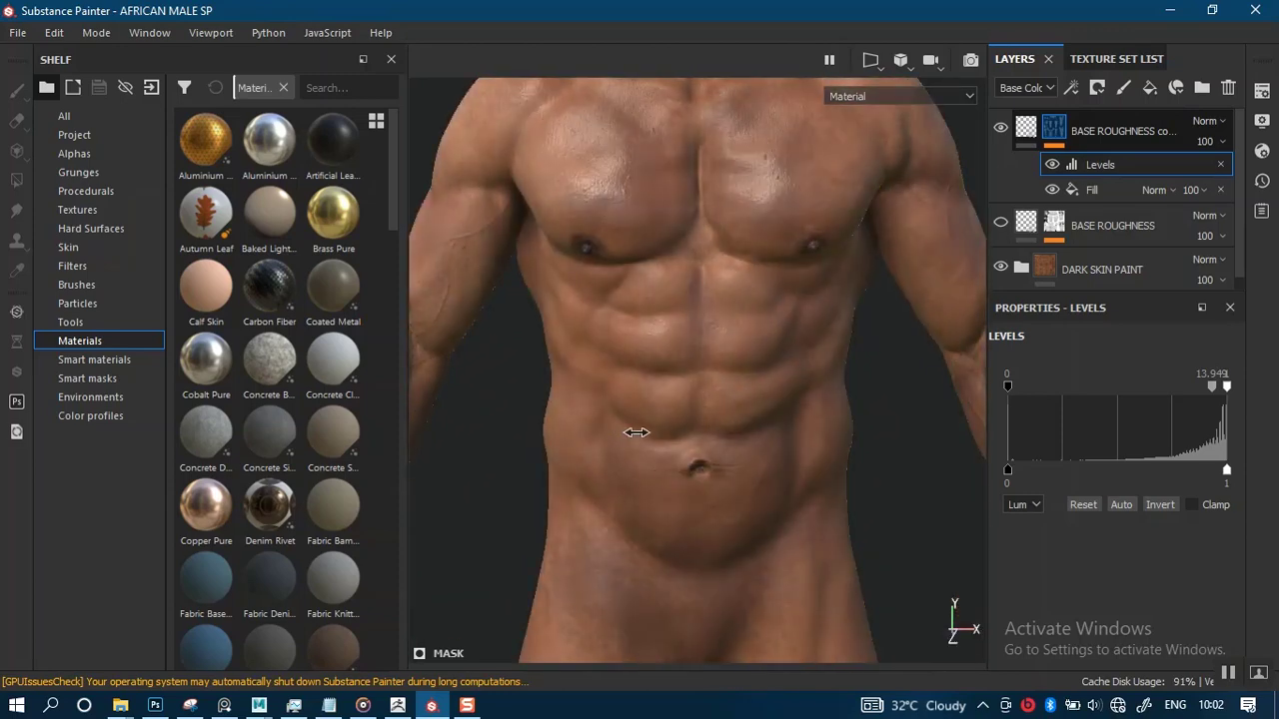
left_click_drag(692, 436, 759, 432, "alt")
right_click_drag(759, 431, 597, 455, "shift")
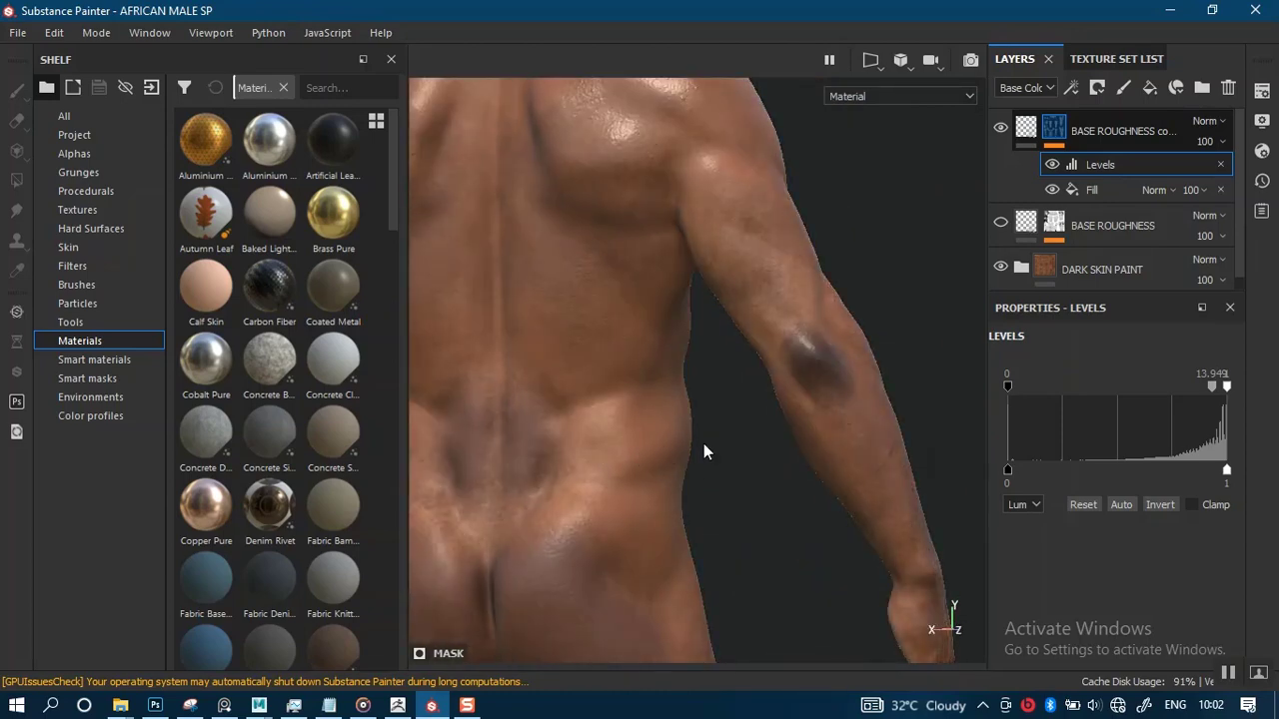
left_click_drag(703, 451, 776, 349, "alt")
middle_click_drag(747, 420, 761, 407, "alt")
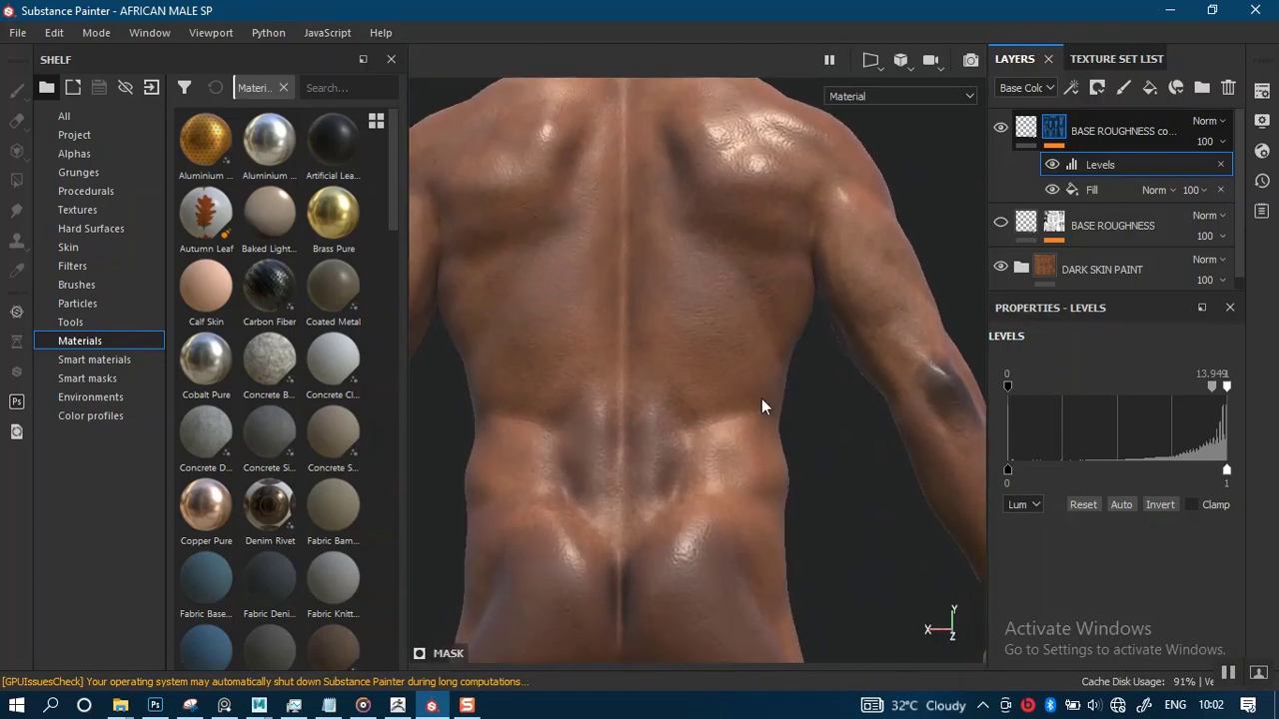
left_click_drag(762, 406, 781, 449, "alt")
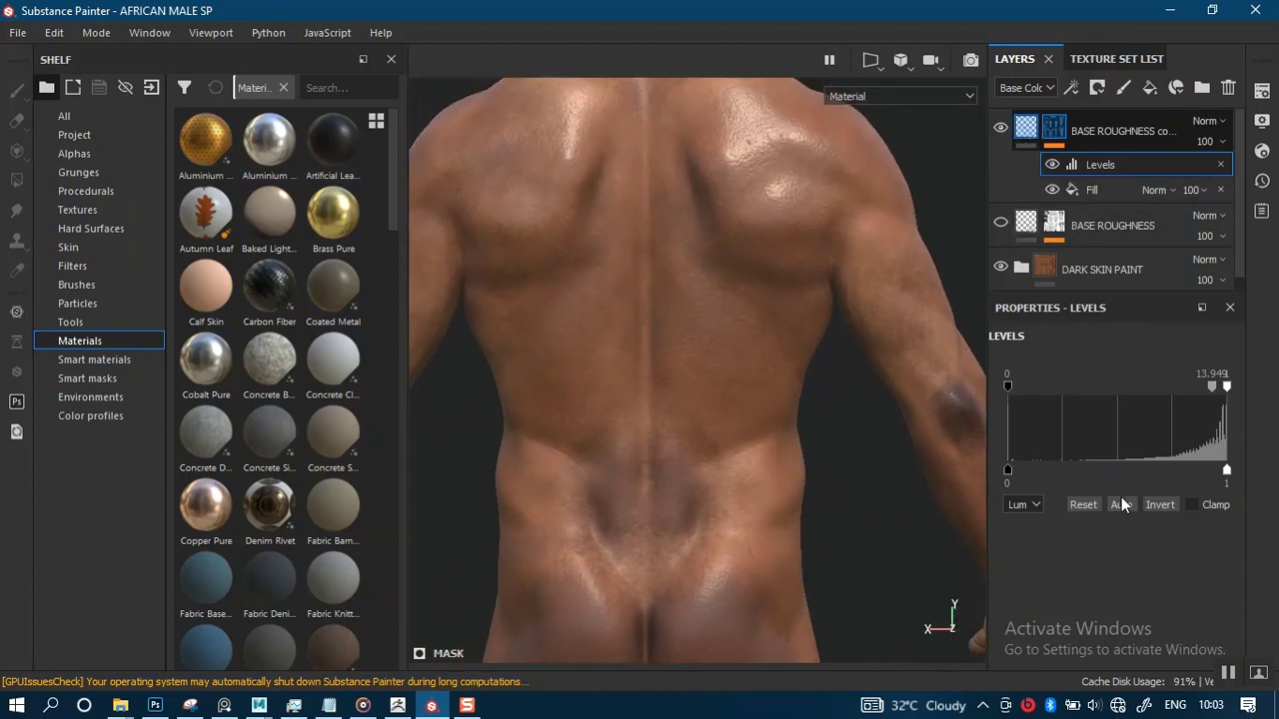
- Set the BASE ROUGHNESS copy 1 layer's uniform Roughness value to 0.3865
left_click(1026, 127)
mouse_move(1071, 575)
left_mouse_down()
mouse_move(1091, 575)
mouse_move(1080, 575)
left_mouse_up()
scroll(764, 477, "down", 2)
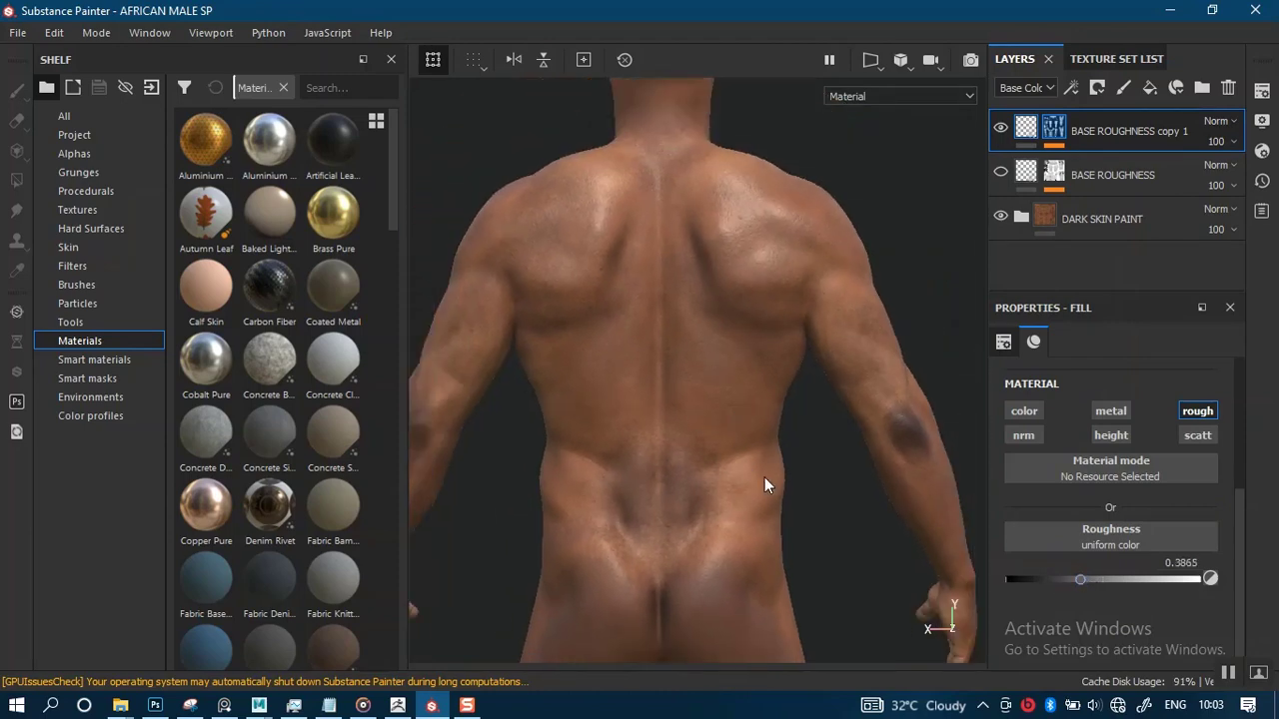
- Examine the skin's shine on the back and chest while rotating the environment lighting
mouse_move(815, 457)
right_mouse_down("shift")
mouse_move(742, 462)
mouse_move(824, 469)
right_mouse_up("shift")
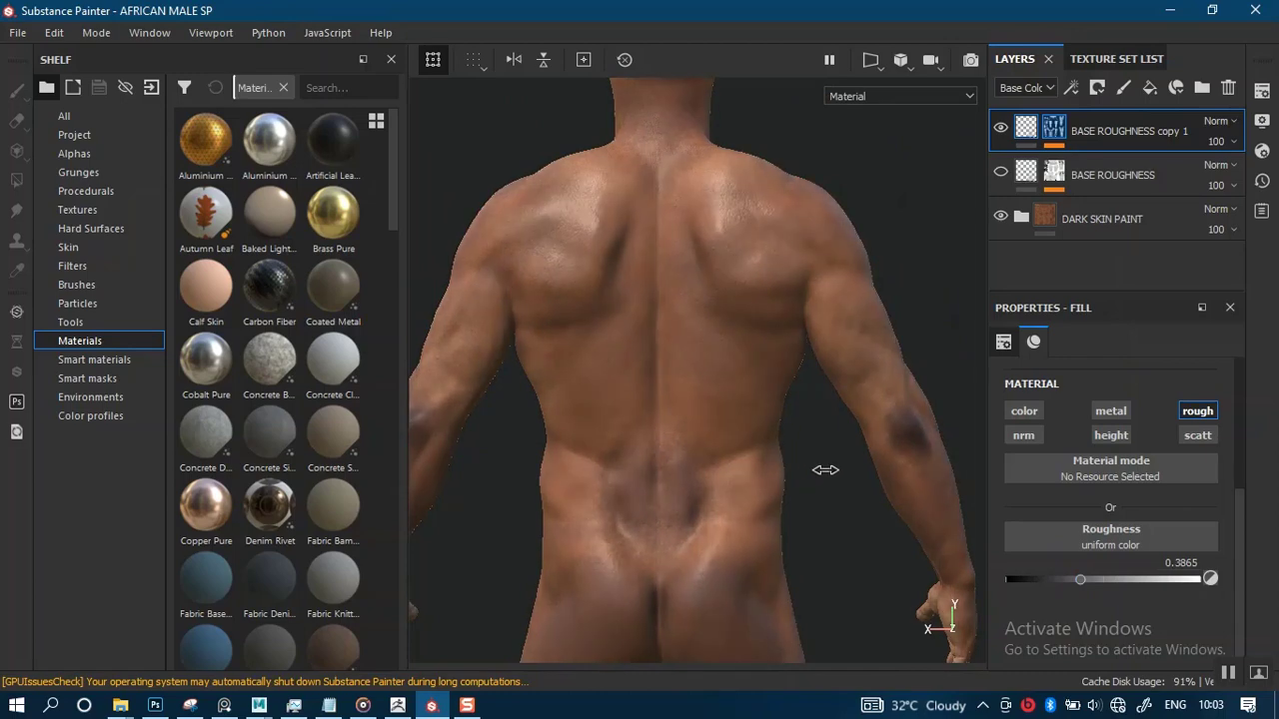
mouse_move(823, 475)
left_mouse_down("alt")
mouse_move(710, 470)
mouse_move(765, 489)
mouse_move(656, 468)
mouse_move(908, 522)
mouse_move(813, 493)
left_mouse_up("alt")
mouse_move(813, 493)
right_mouse_down("shift")
mouse_move(830, 466)
mouse_move(805, 466)
right_mouse_up("shift")
middle_click_drag(808, 466, 808, 530, "alt")
right_click_drag(808, 530, 797, 509, "alt")
middle_click_drag(797, 508, 808, 449, "alt")
mouse_move(807, 449)
right_mouse_down("alt")
mouse_move(822, 531)
mouse_move(825, 456)
mouse_move(850, 457)
right_mouse_up("alt")
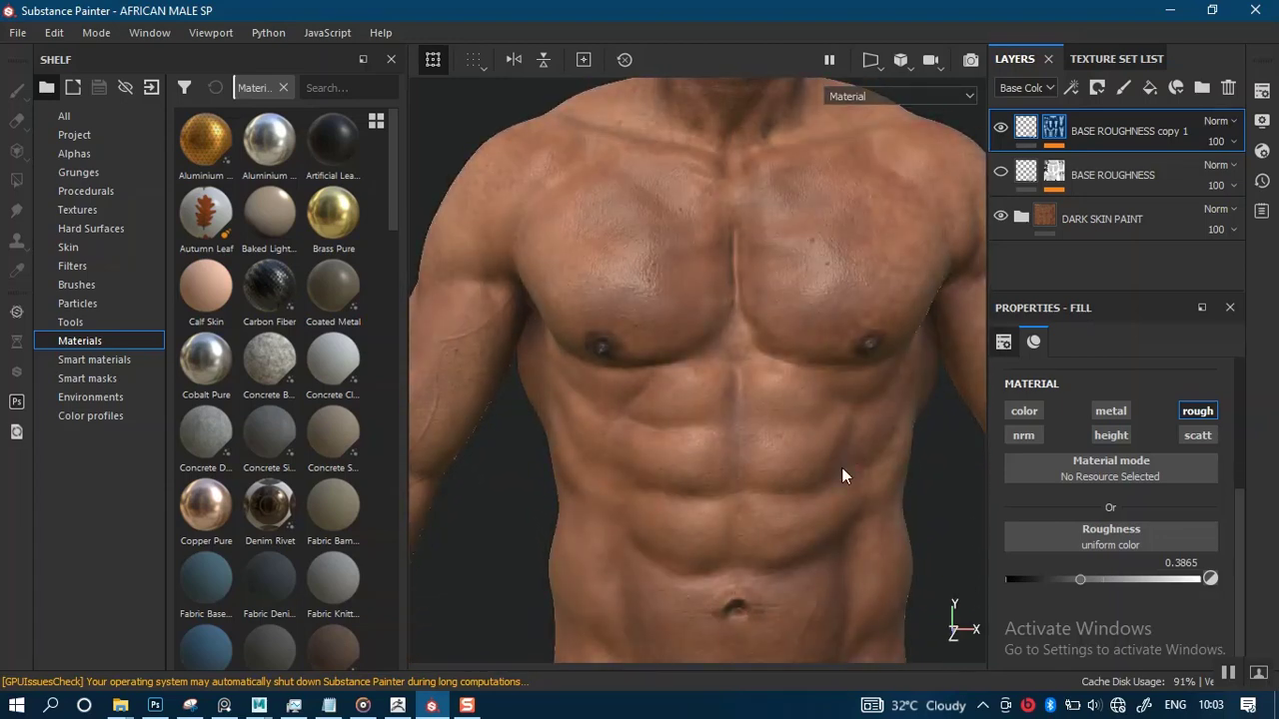
mouse_move(845, 437)
left_mouse_down("alt")
mouse_move(751, 466)
mouse_move(799, 492)
mouse_move(805, 371)
mouse_move(788, 414)
mouse_move(842, 533)
mouse_move(829, 449)
mouse_move(841, 464)
left_mouse_up("alt")
right_click_drag(841, 465, 809, 470, "shift")
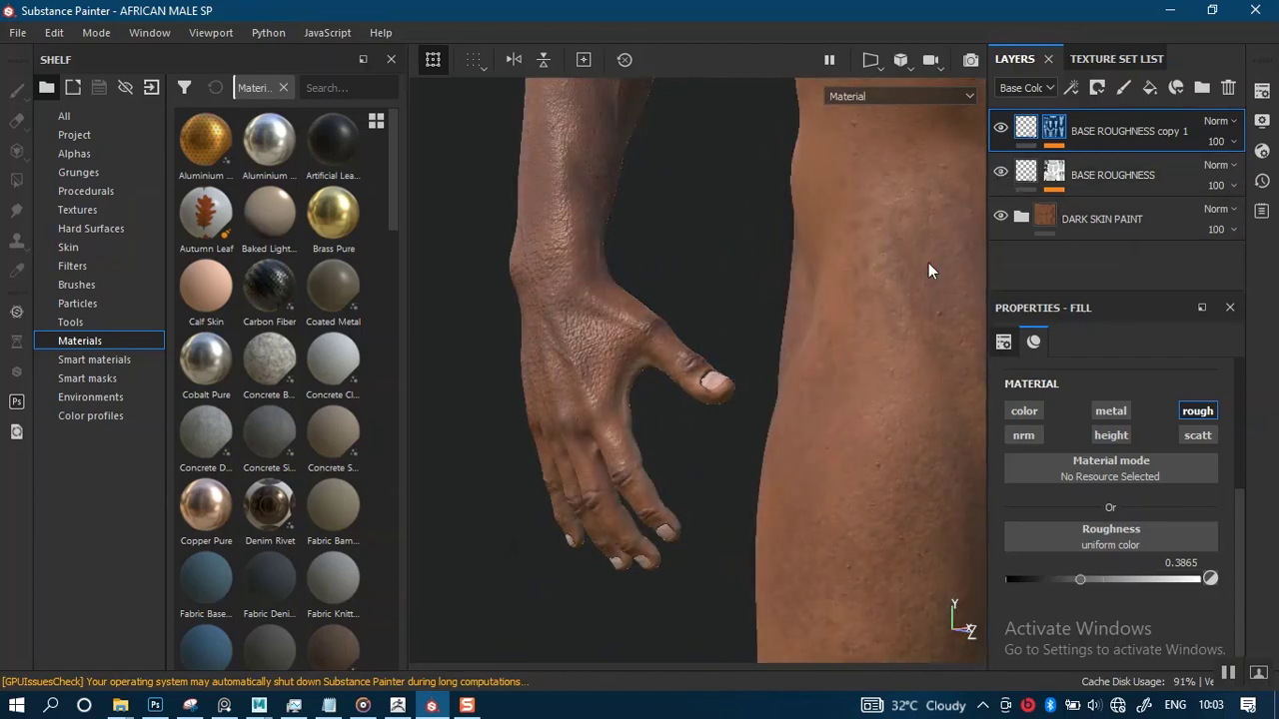
- Examine the skin's roughness up close along the hand, forearm, upper arm and side of the torso
middle_click_drag(775, 398, 759, 536, "alt")
right_click_drag(759, 536, 785, 368, "alt")
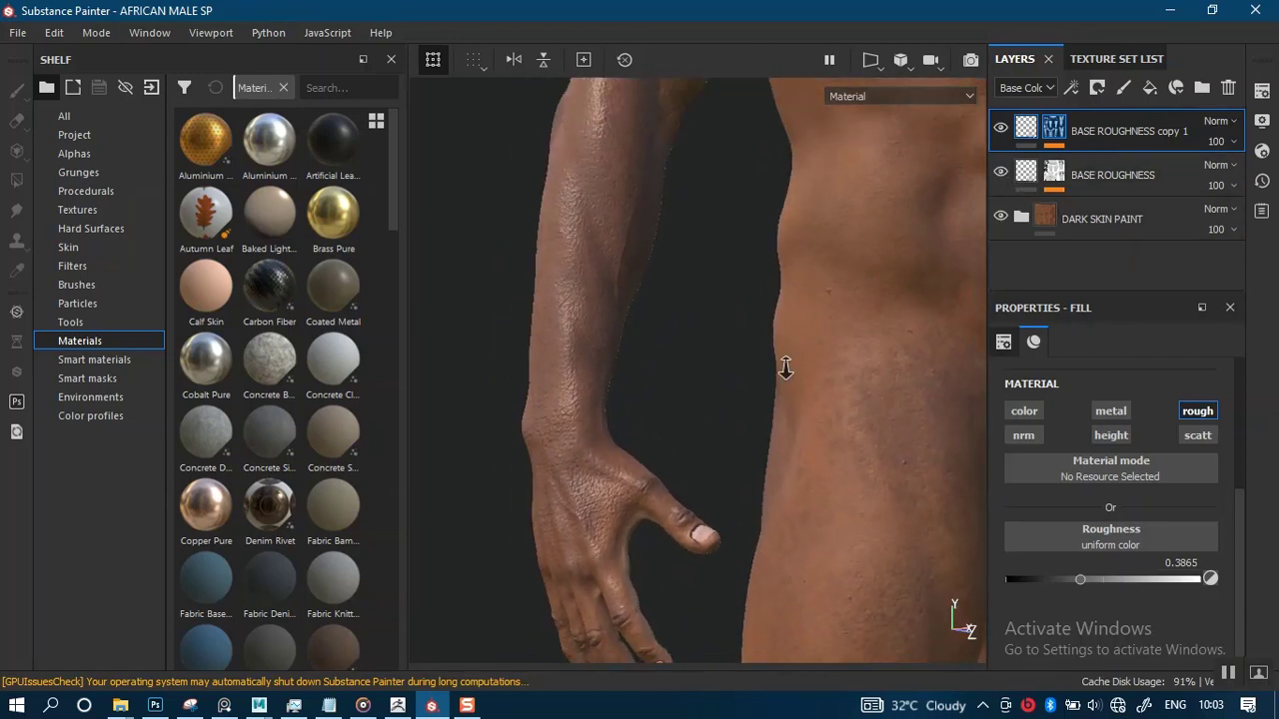
middle_click_drag(785, 369, 771, 501, "alt")
left_click_drag(770, 500, 911, 330, "alt")
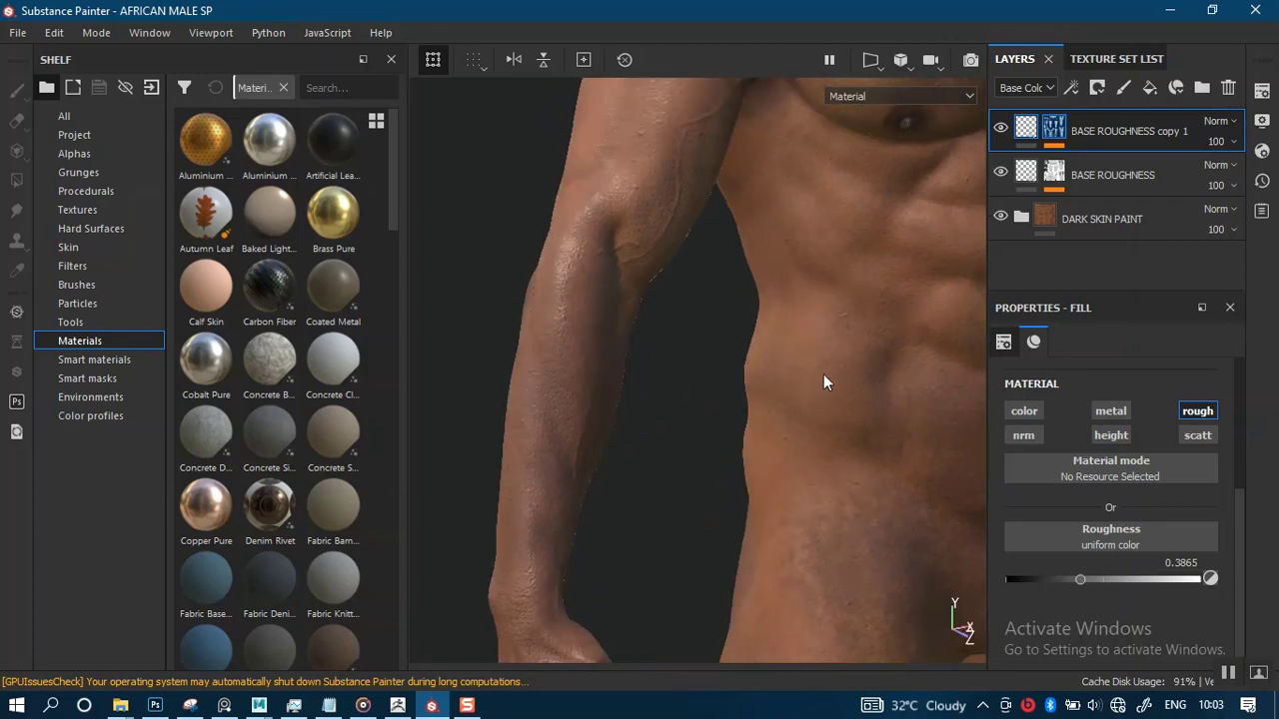
middle_click_drag(823, 382, 770, 405, "alt")
right_click_drag(766, 409, 779, 485, "alt")
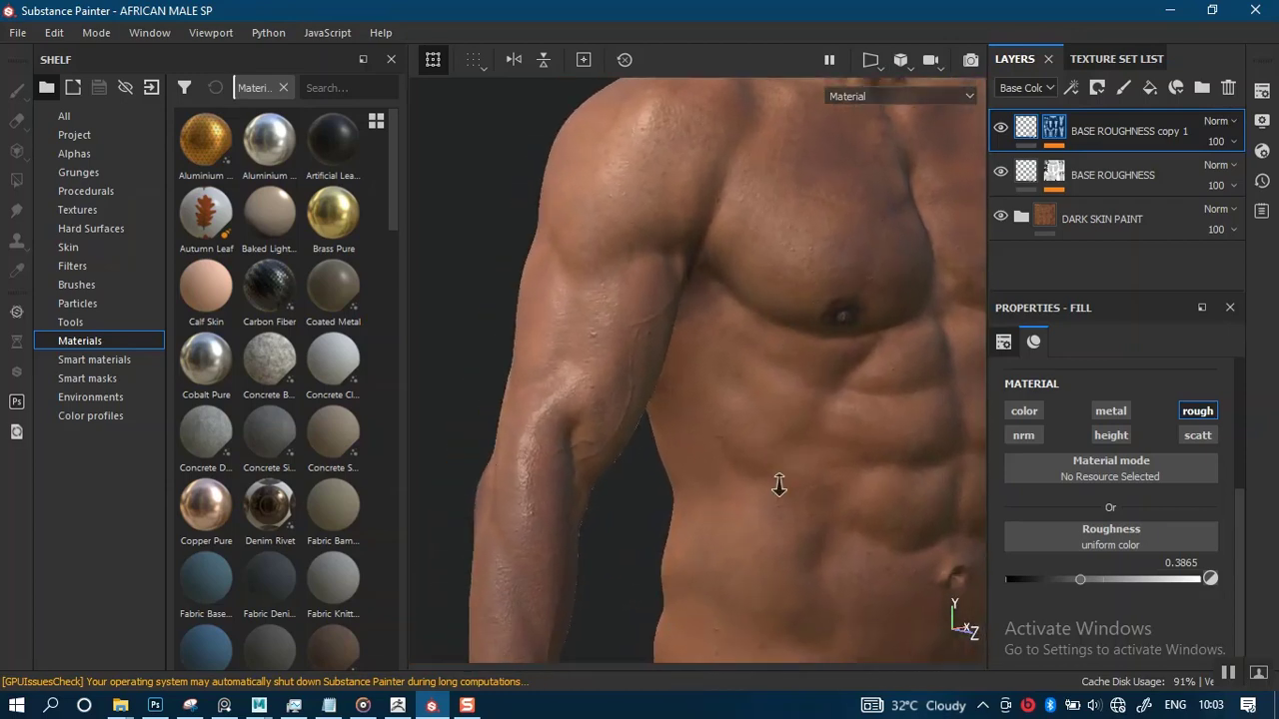
left_click_drag(828, 451, 809, 432, "alt")
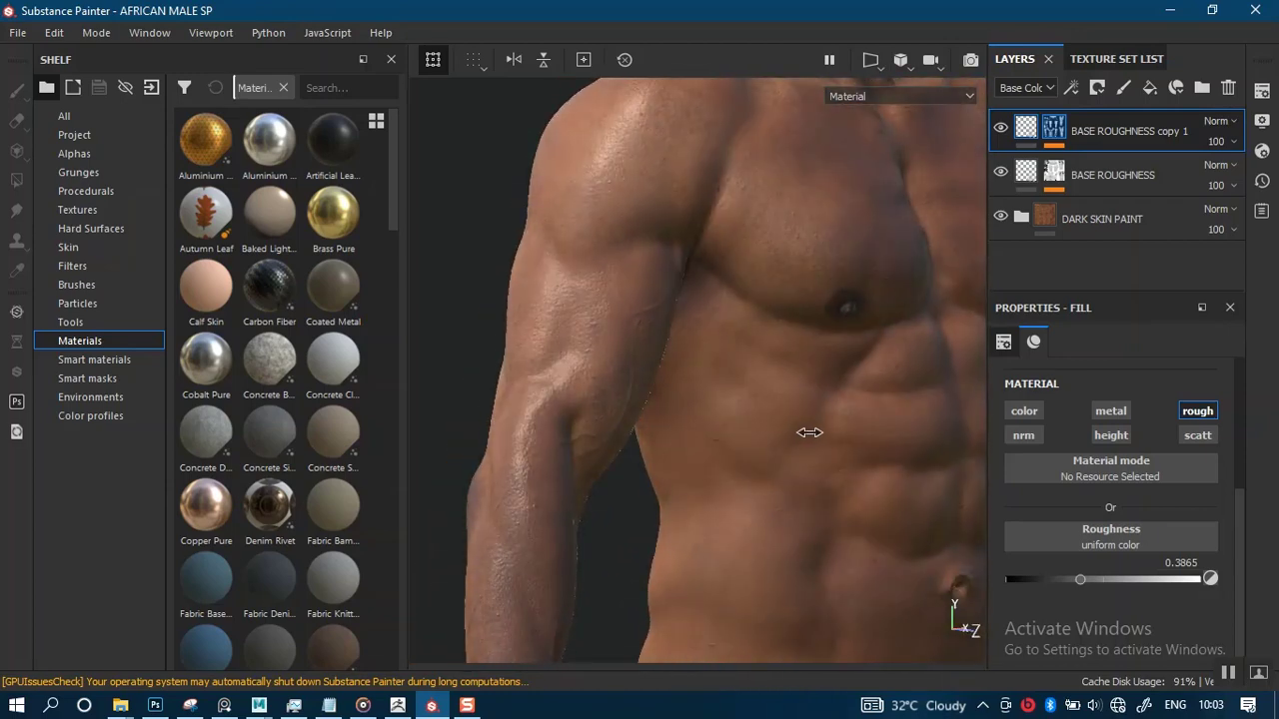
- Select the BASE ROUGHNESS copy 1 layer's mask to show its effects, and examine the skin on the arm and torso
right_click_drag(809, 433, 809, 431, "shift")
middle_click_drag(787, 358, 777, 382, "alt")
left_click(1057, 140)
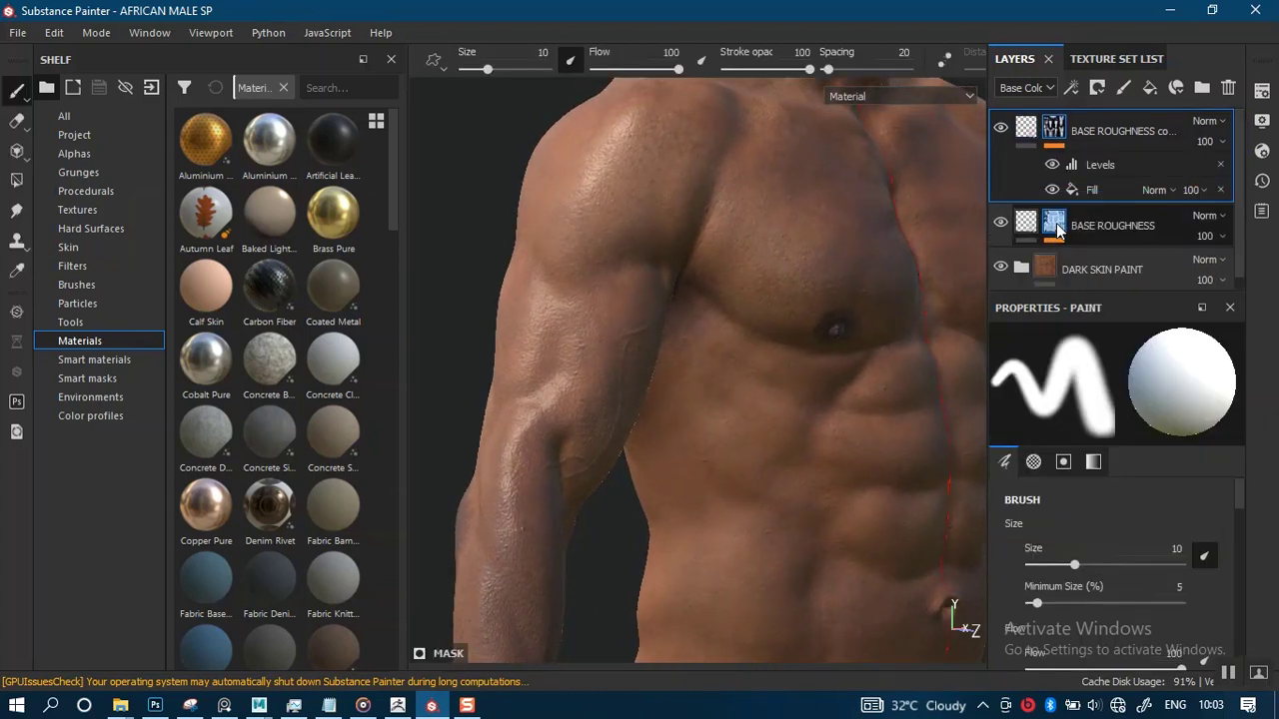
middle_click_drag(775, 404, 776, 365, "alt")
left_click_drag(776, 366, 799, 363, "alt")
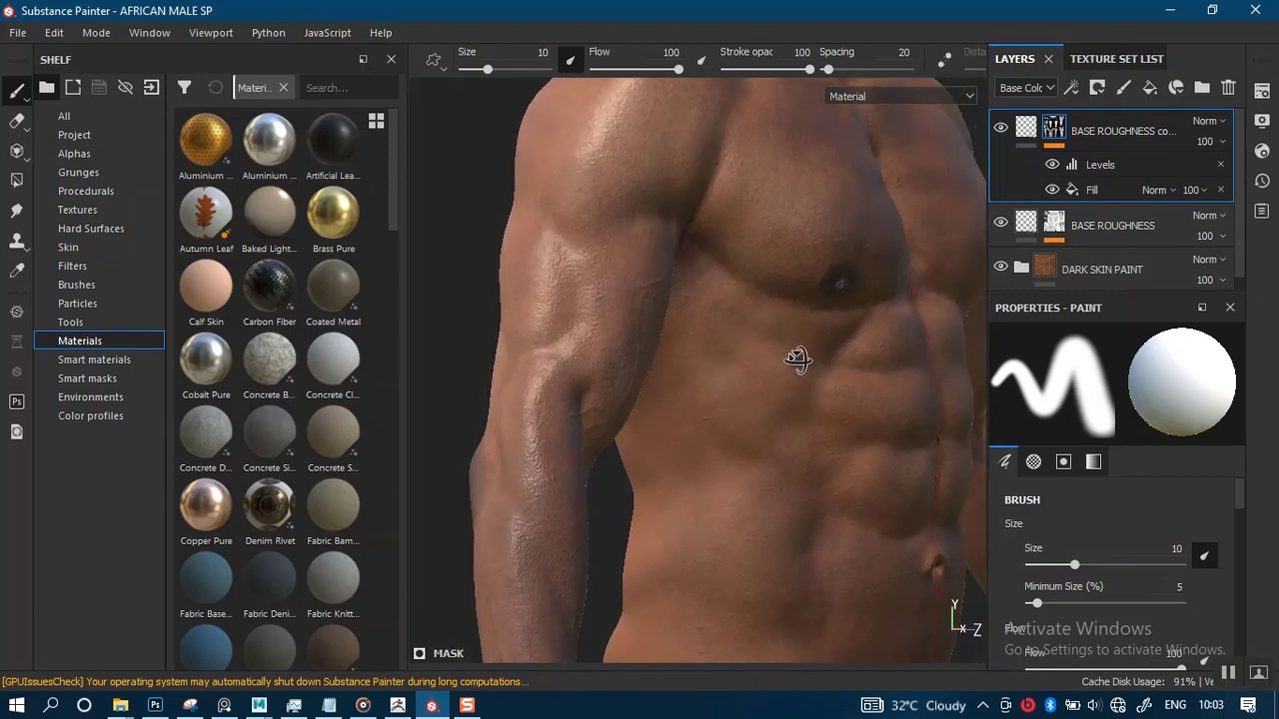
mouse_move(799, 363)
middle_mouse_down("alt")
mouse_move(808, 329)
mouse_move(784, 378)
middle_mouse_up("alt")
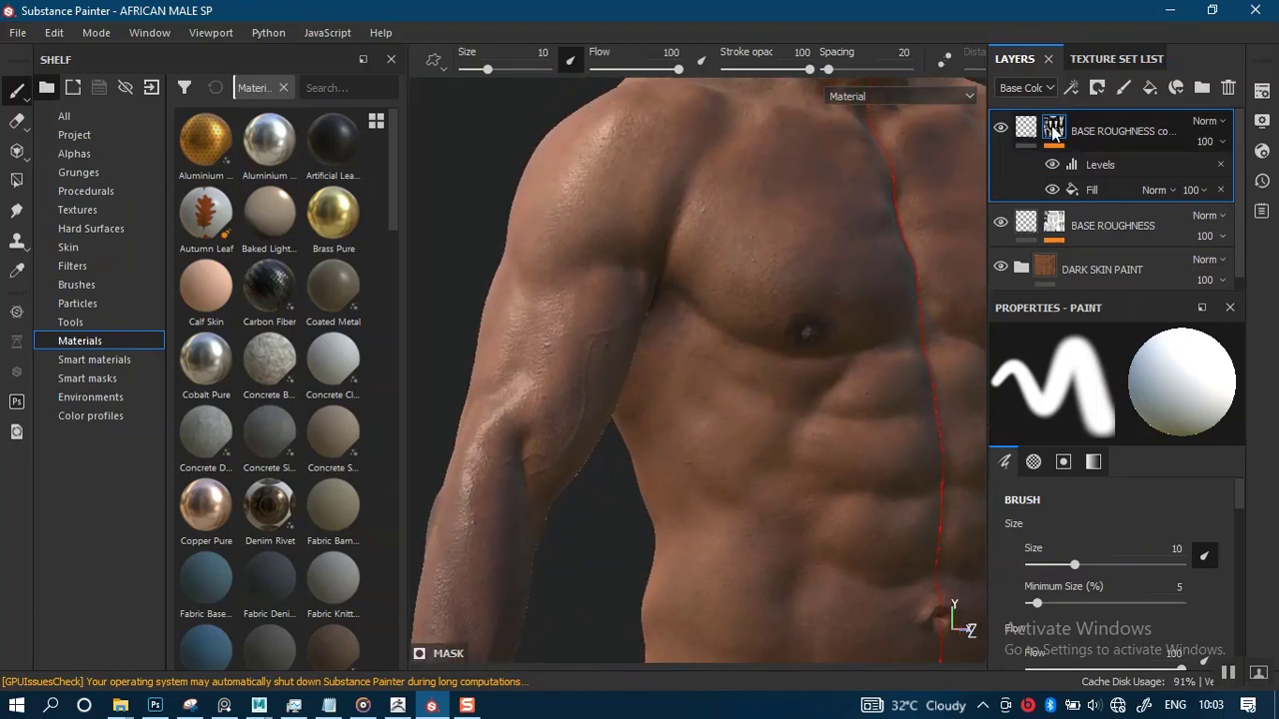
- Hide and show BASE ROUGHNESS copy 1 for comparison, and inspect the Perlin Noise fill in the BASE ROUGHNESS layer's mask
right_click(1057, 133)
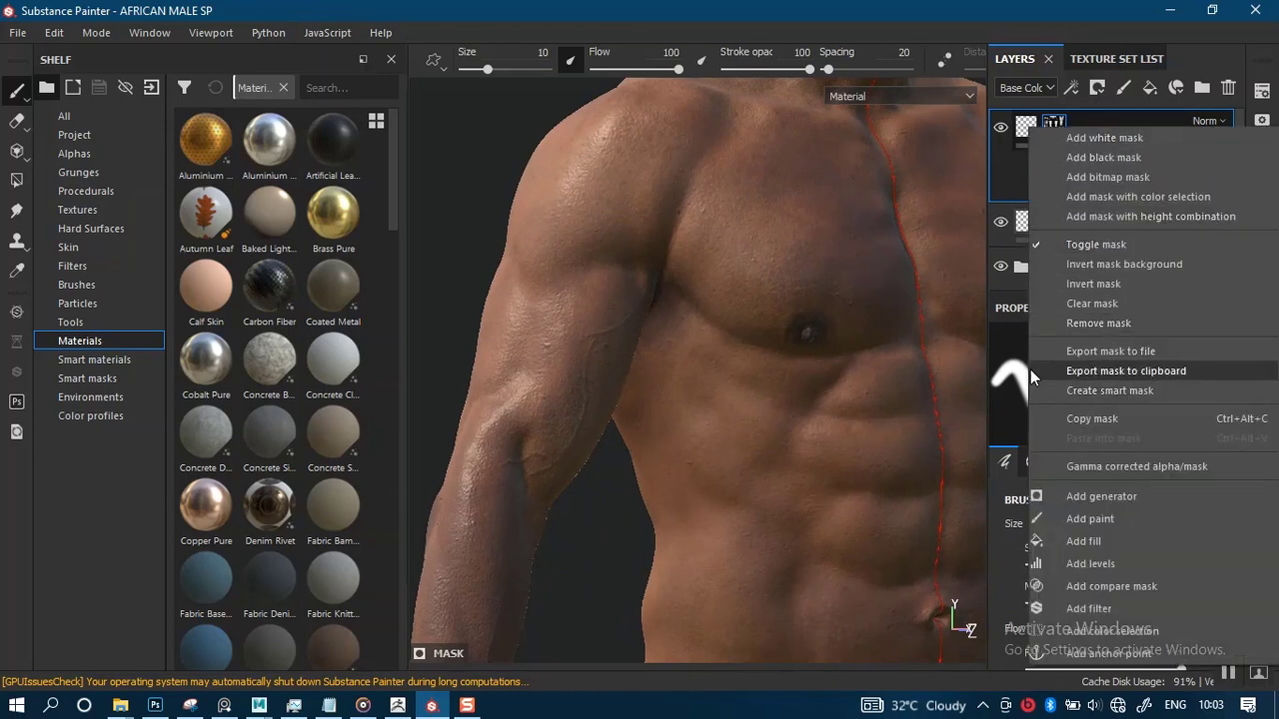
left_click(1042, 371)
left_click(1088, 243)
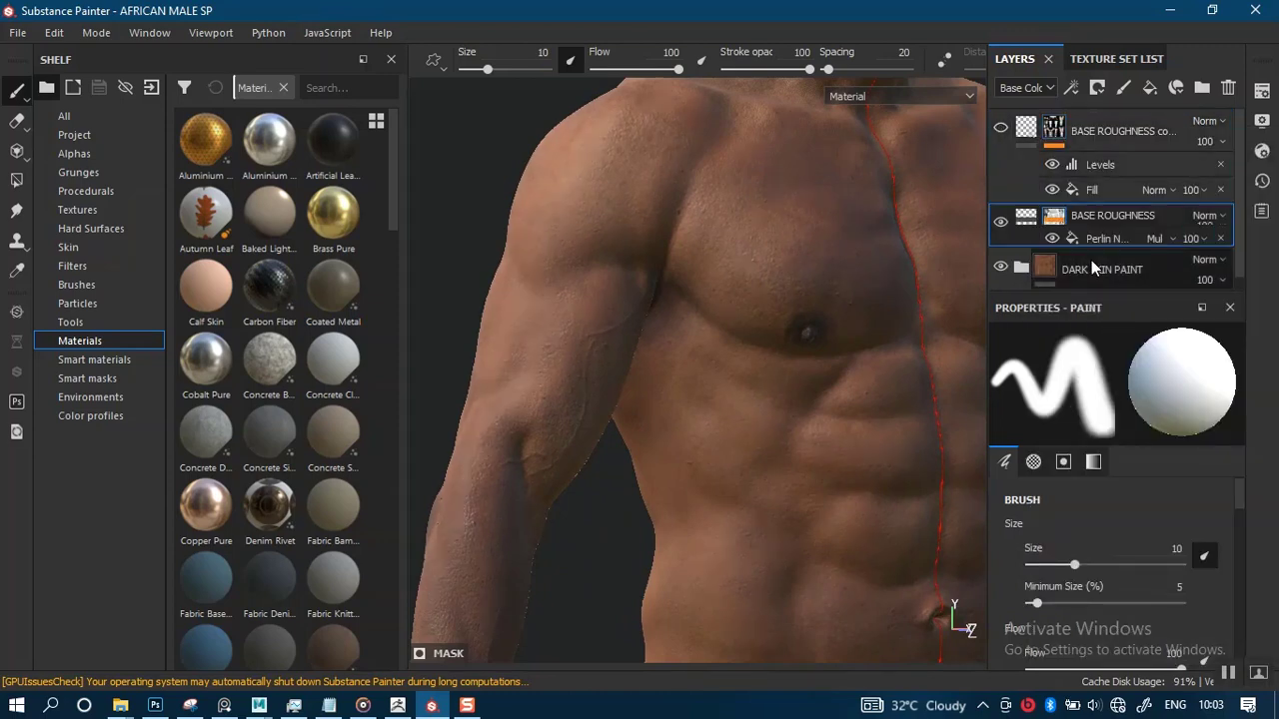
left_click(1118, 259)
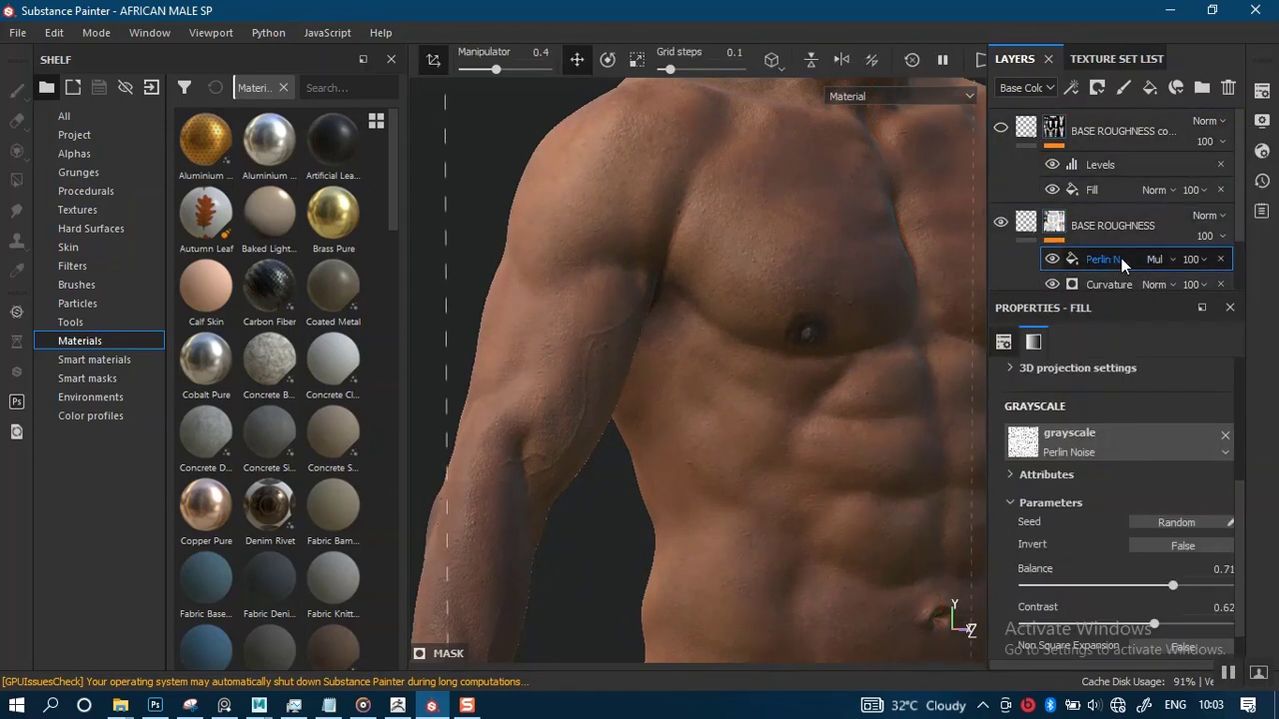
right_click(1118, 257)
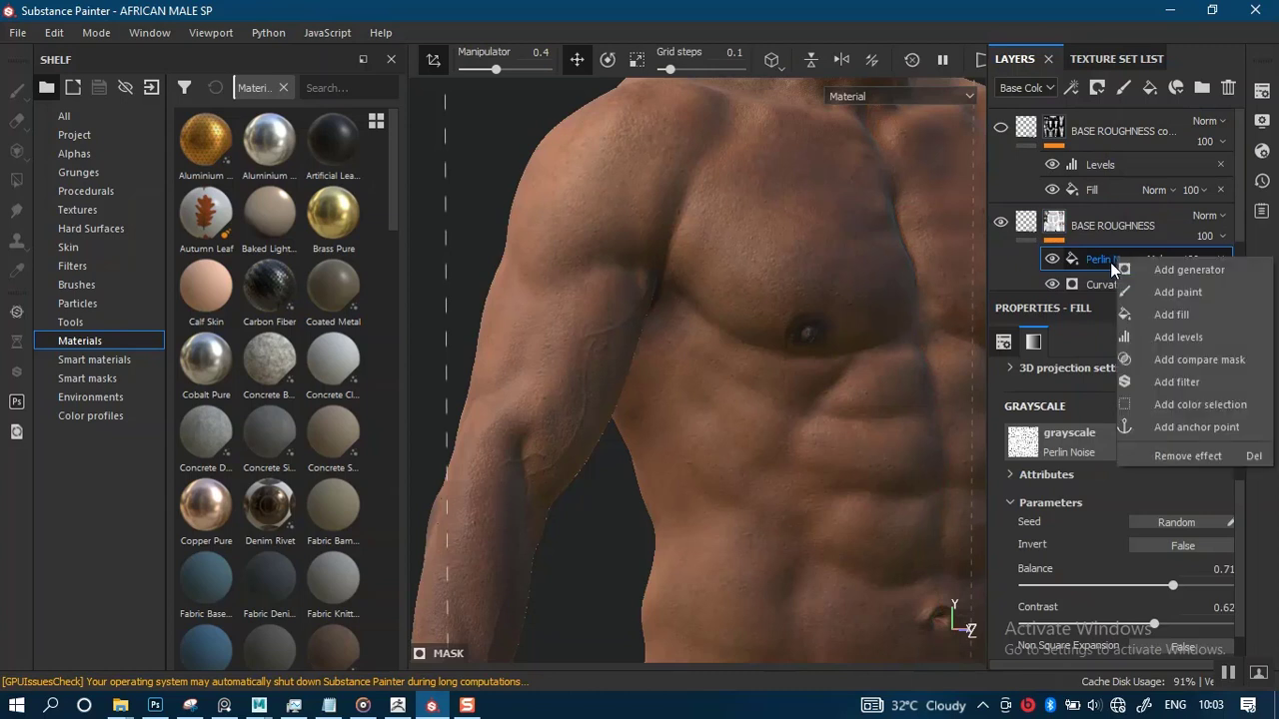
key("Escape")
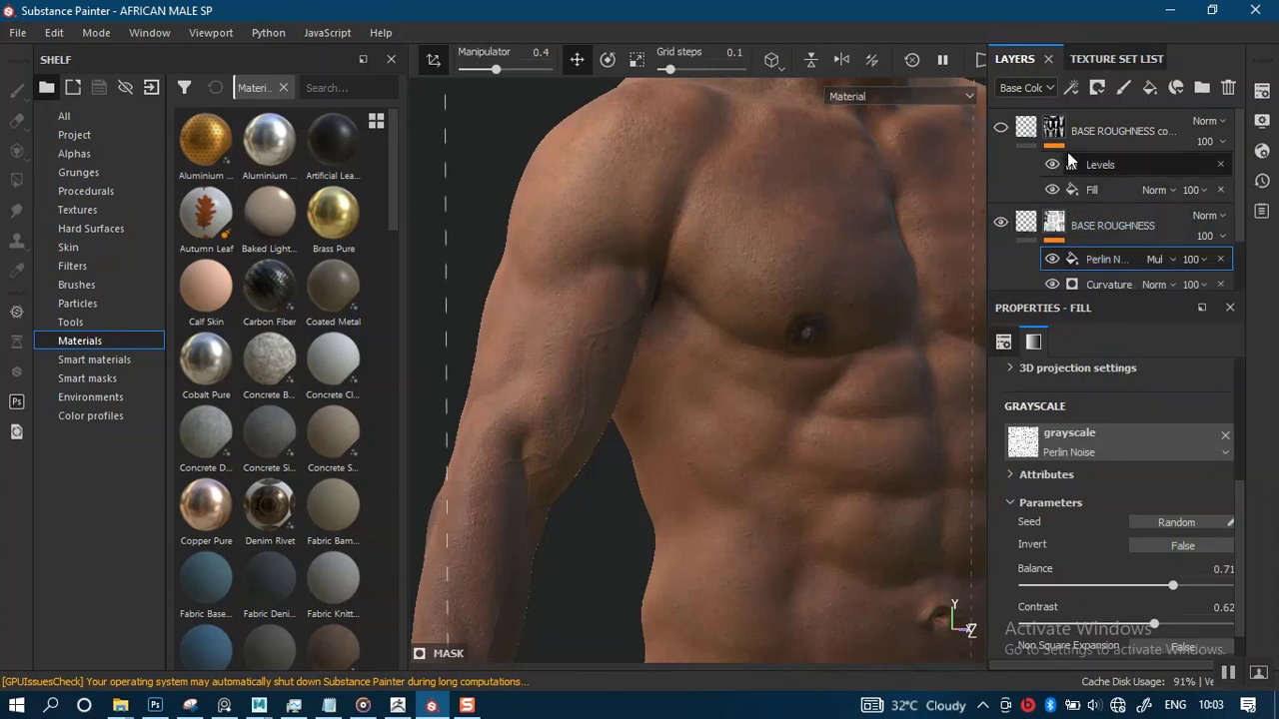
left_click(1006, 133)
left_click(1002, 129)
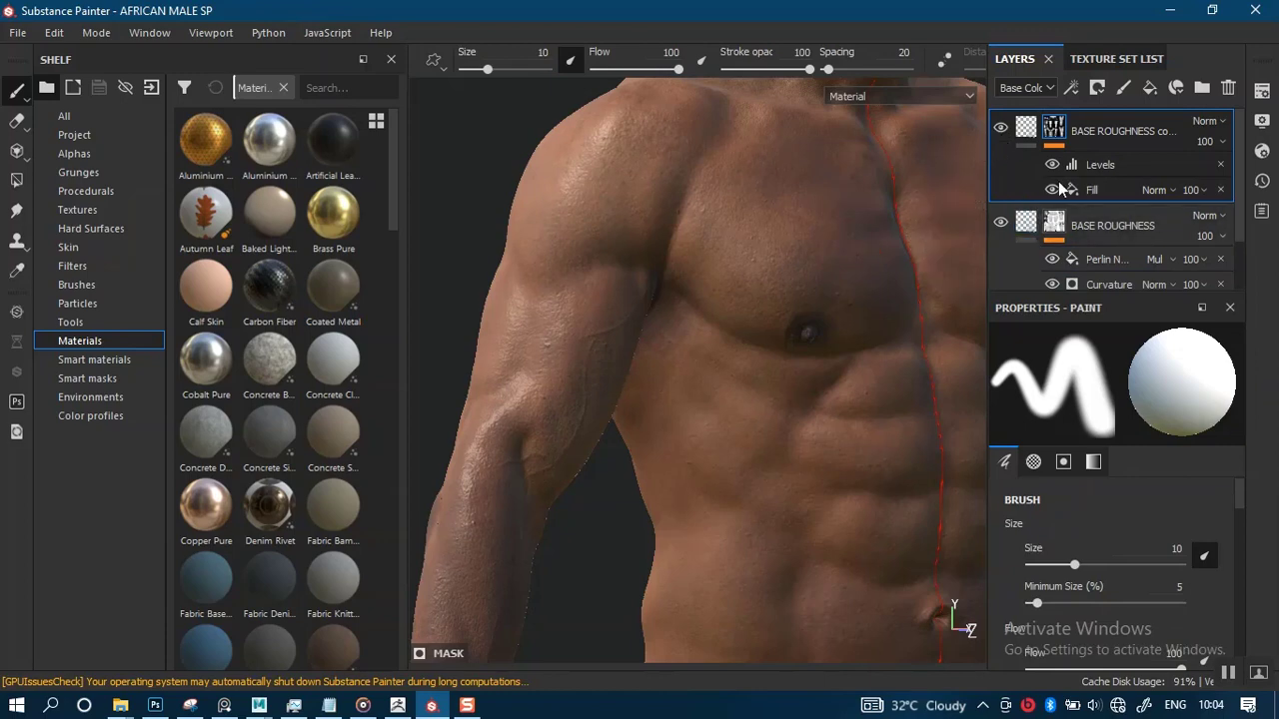
- Add a fill to the BASE ROUGHNESS copy 1 mask and assign the Perlin Noise texture as its grayscale
right_click(1054, 127)
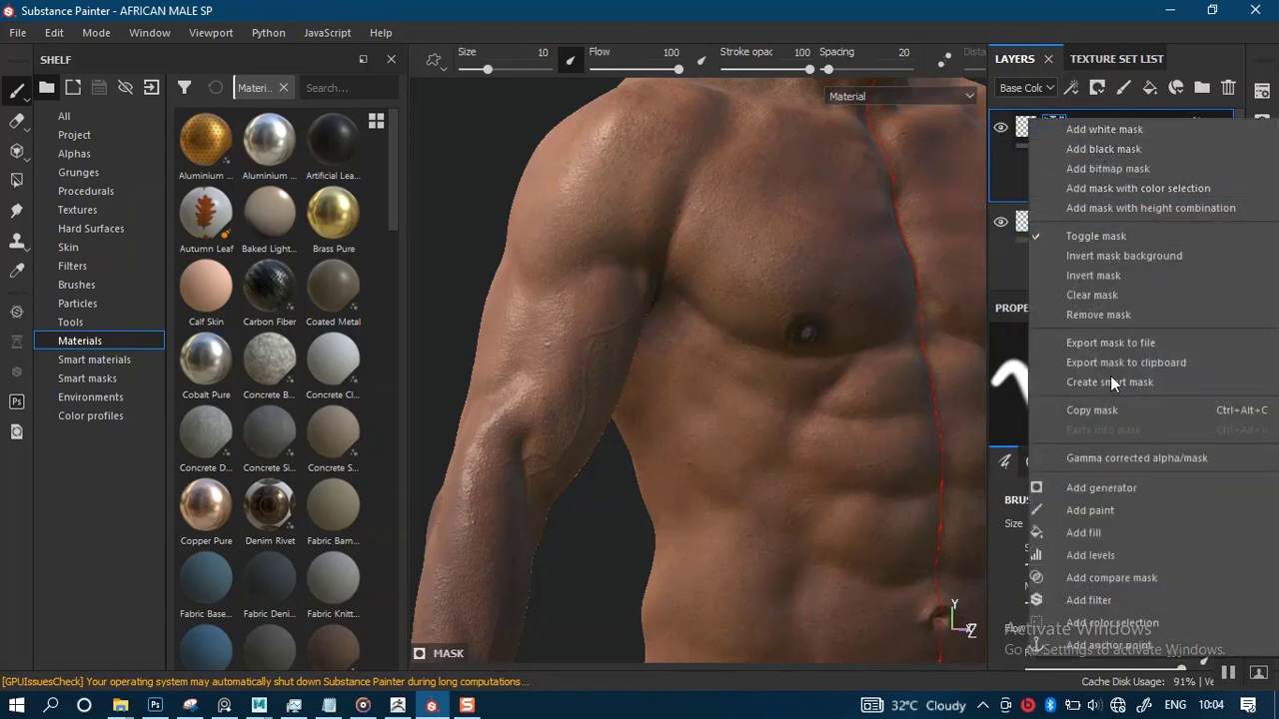
left_click(1103, 532)
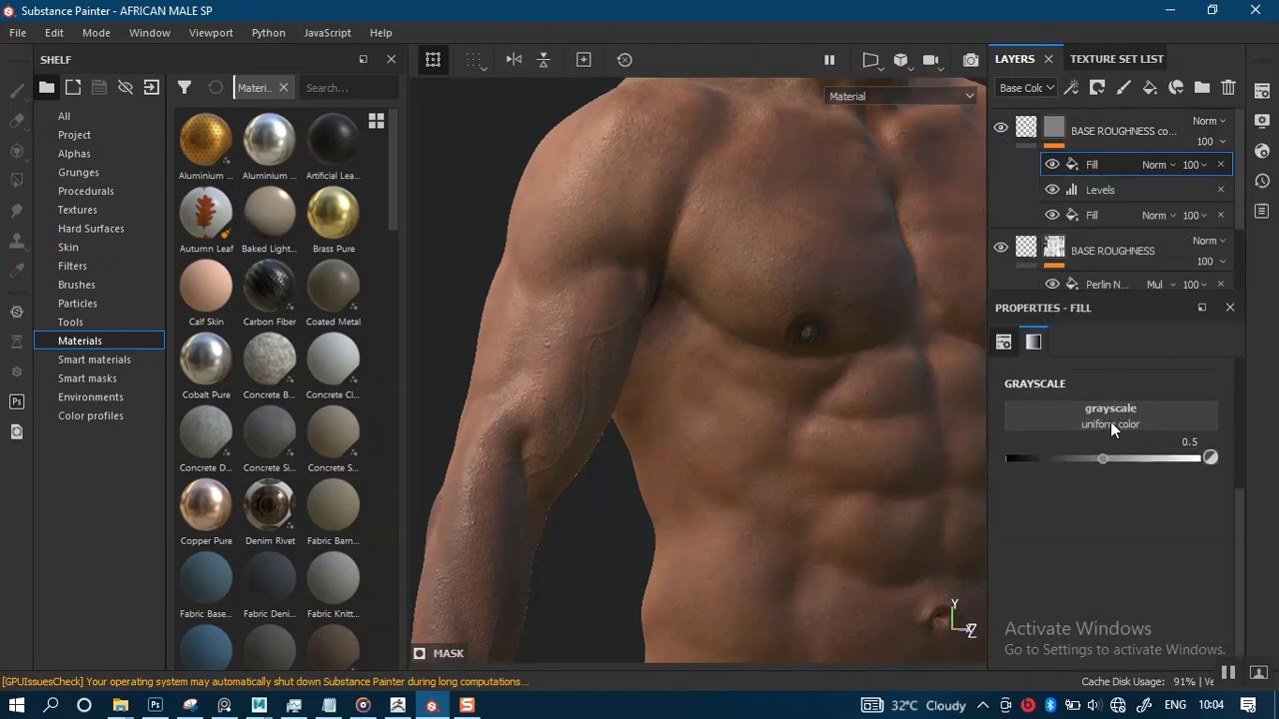
left_click(1112, 415)
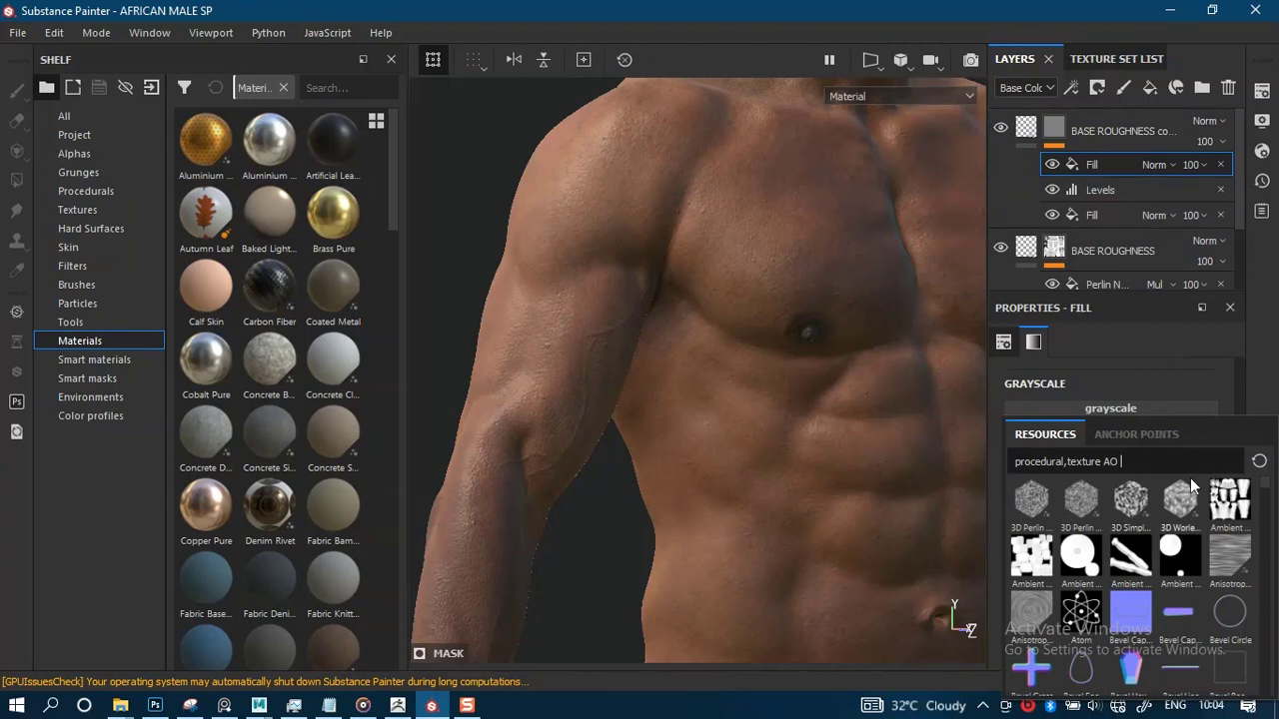
key("BackSpace")
key("BackSpace")
type("PER")
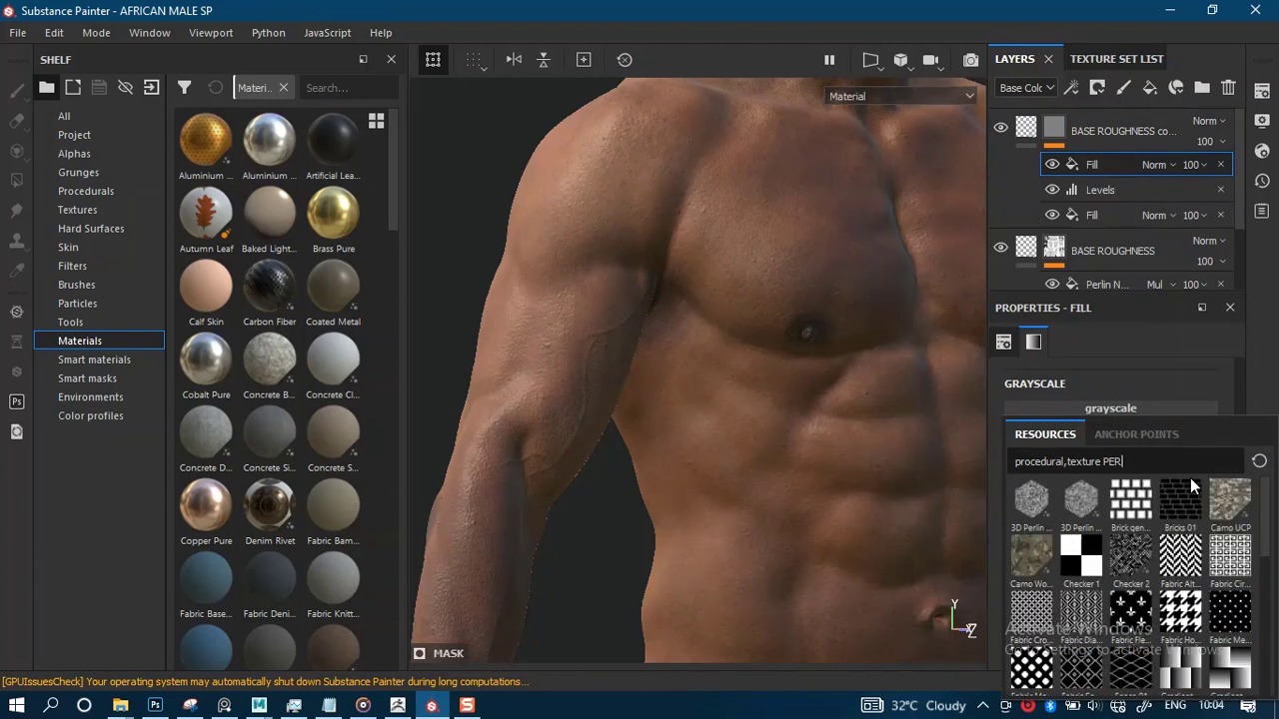
type("LIN")
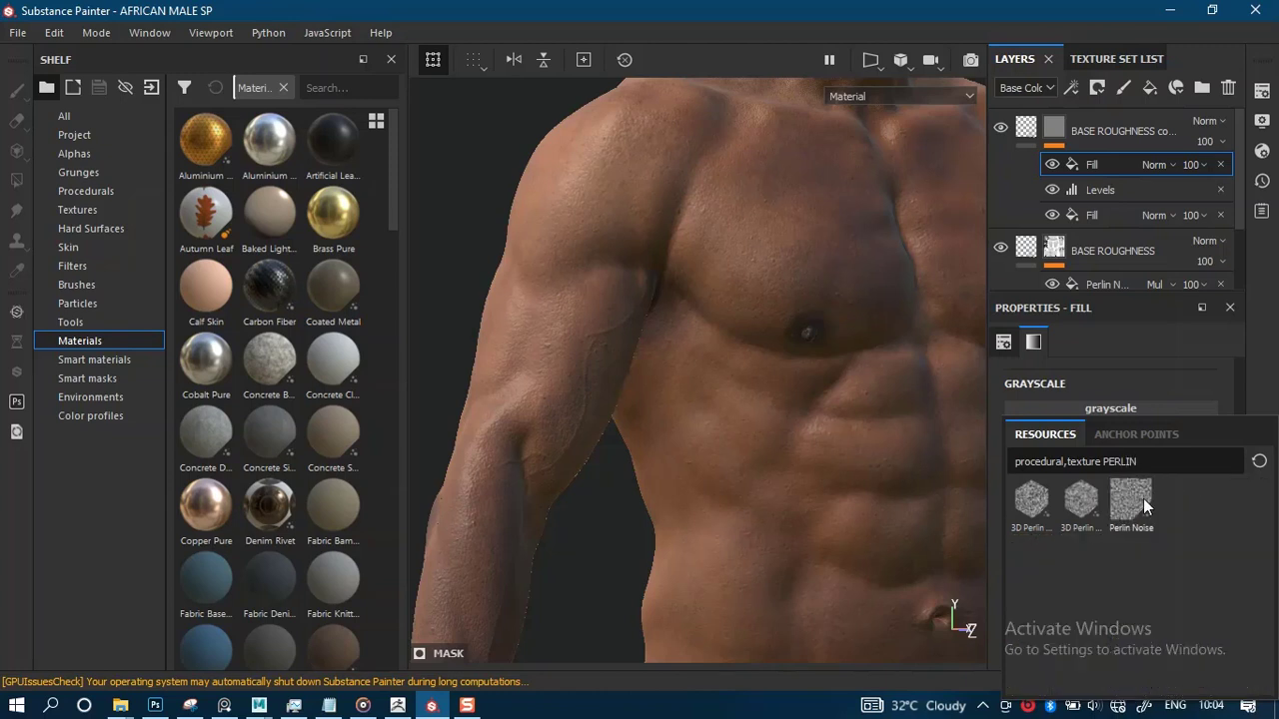
left_click(1139, 501)
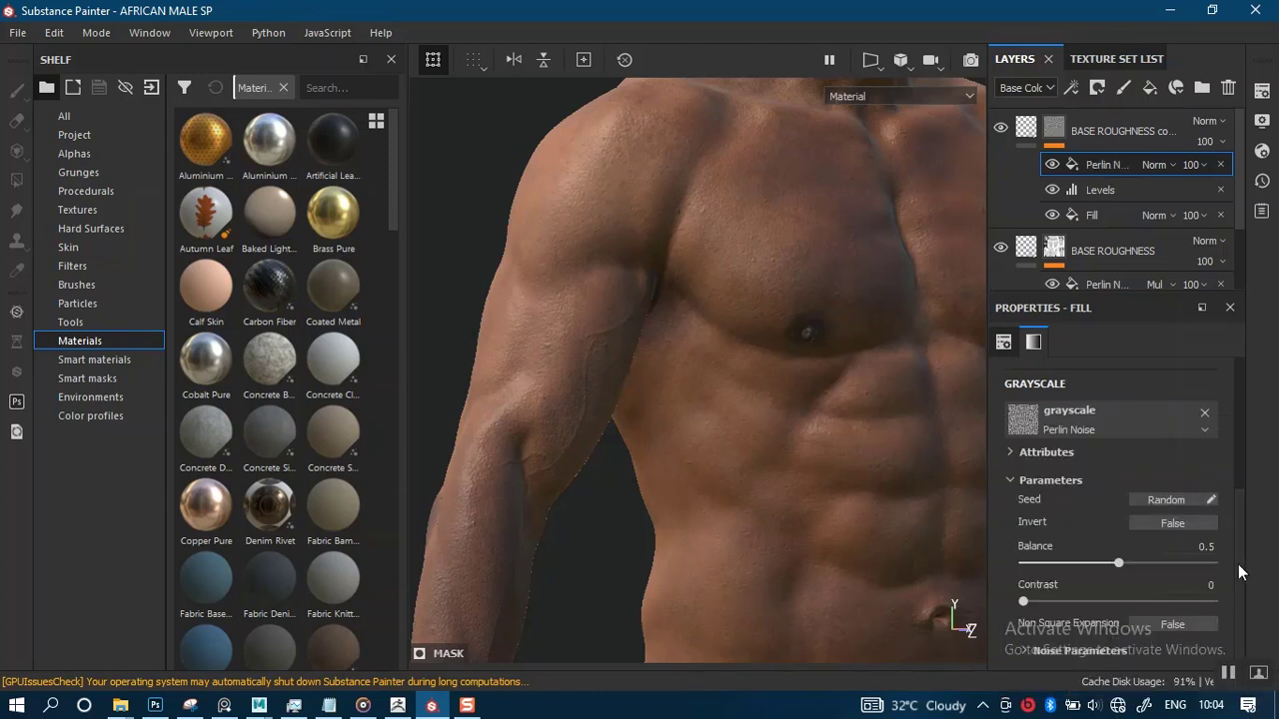
- Set the new Perlin Noise fill to Tri-planar projection and its blending mode to Multiply
scroll(1238, 563, "up", 5)
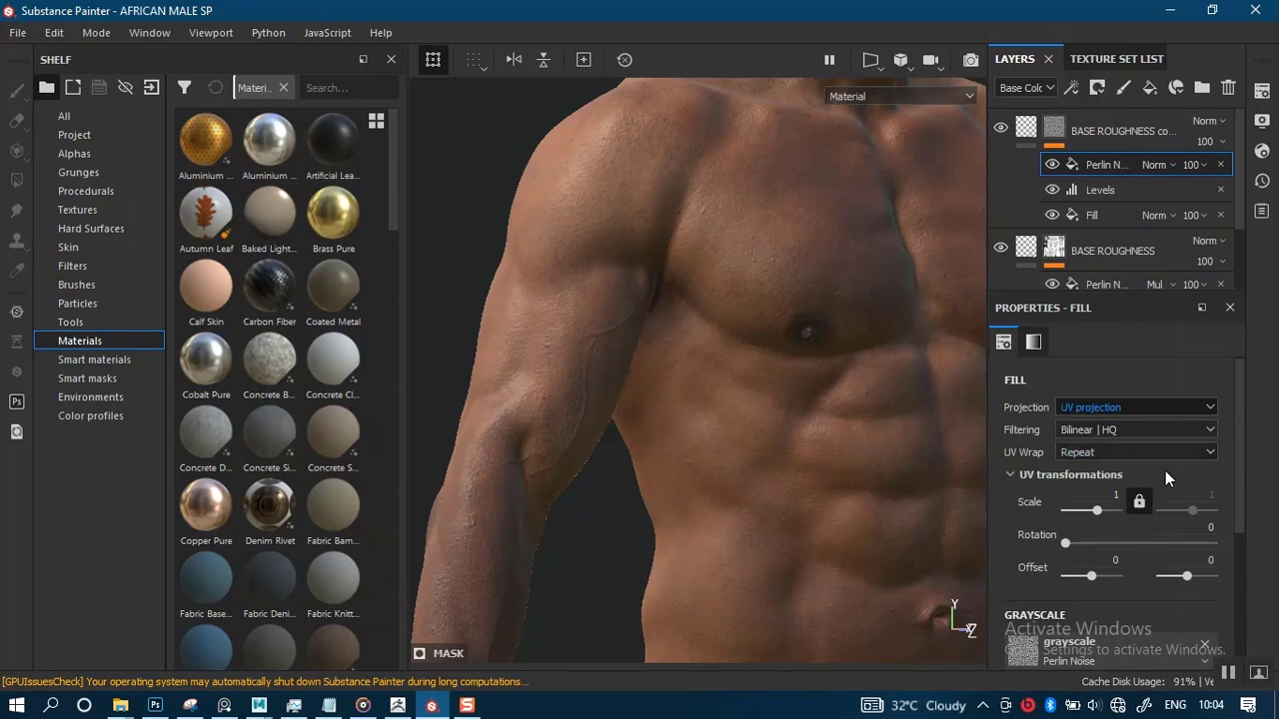
left_click(1150, 406)
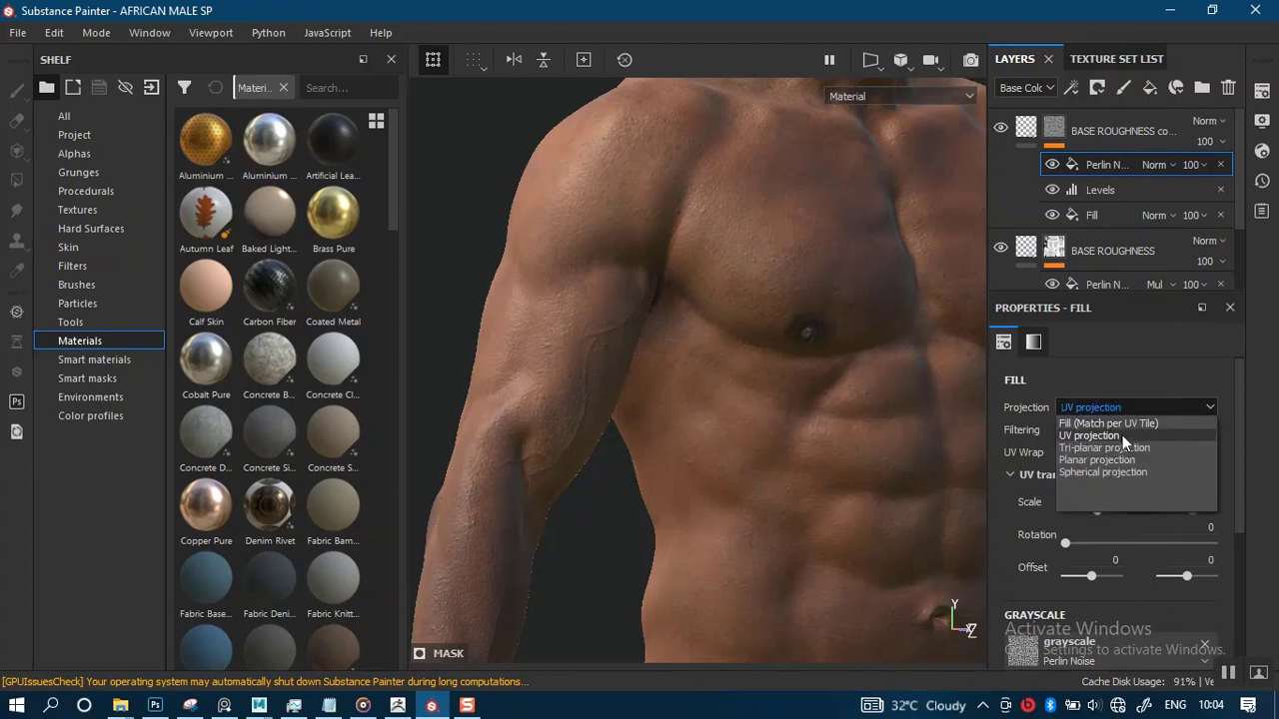
left_click(1104, 447)
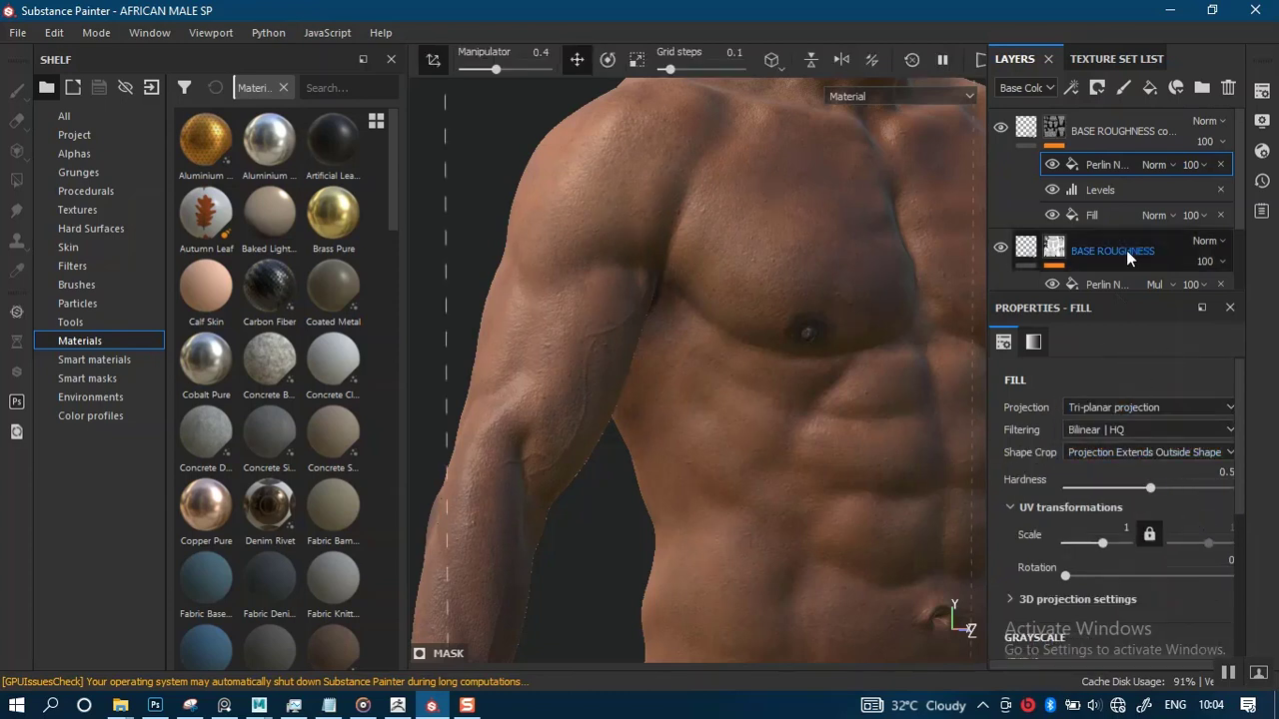
left_click(1164, 165)
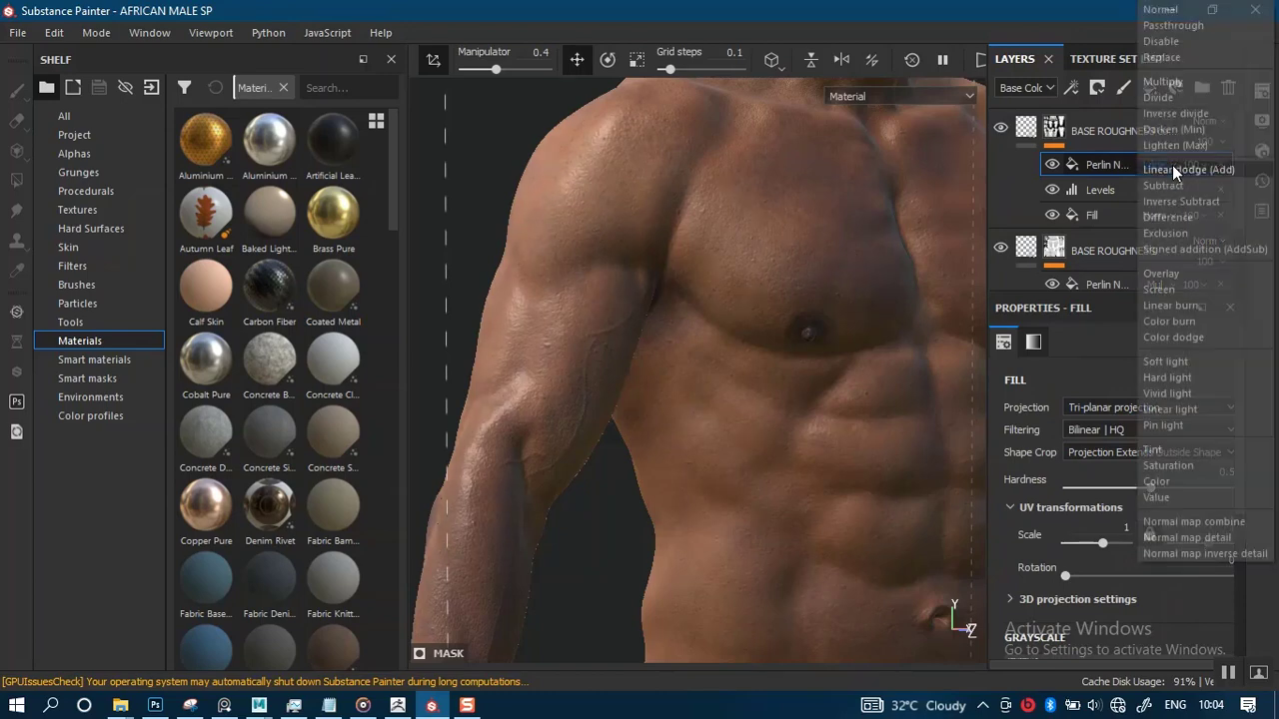
left_click(1169, 167)
left_click(1164, 81)
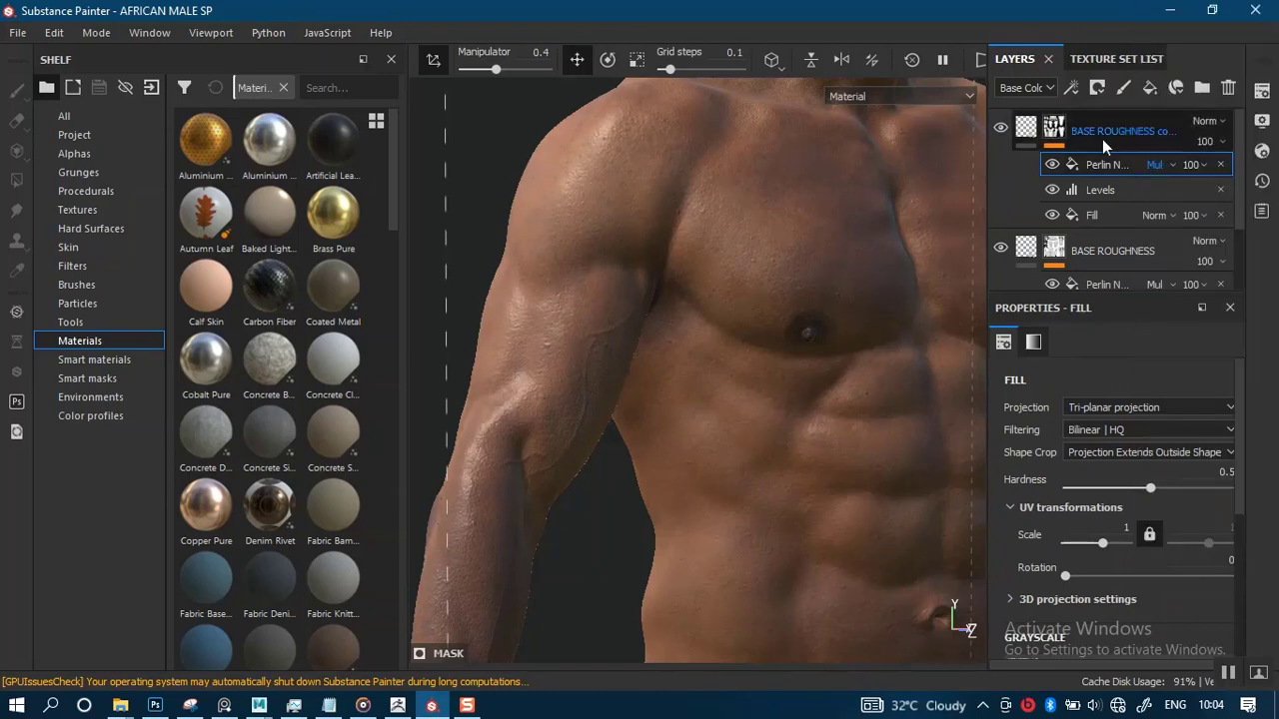
- Set the Perlin Noise fill's UV scale to 42.47 and display the Roughness channel up close on the arm
left_click_drag(748, 366, 762, 389, "alt")
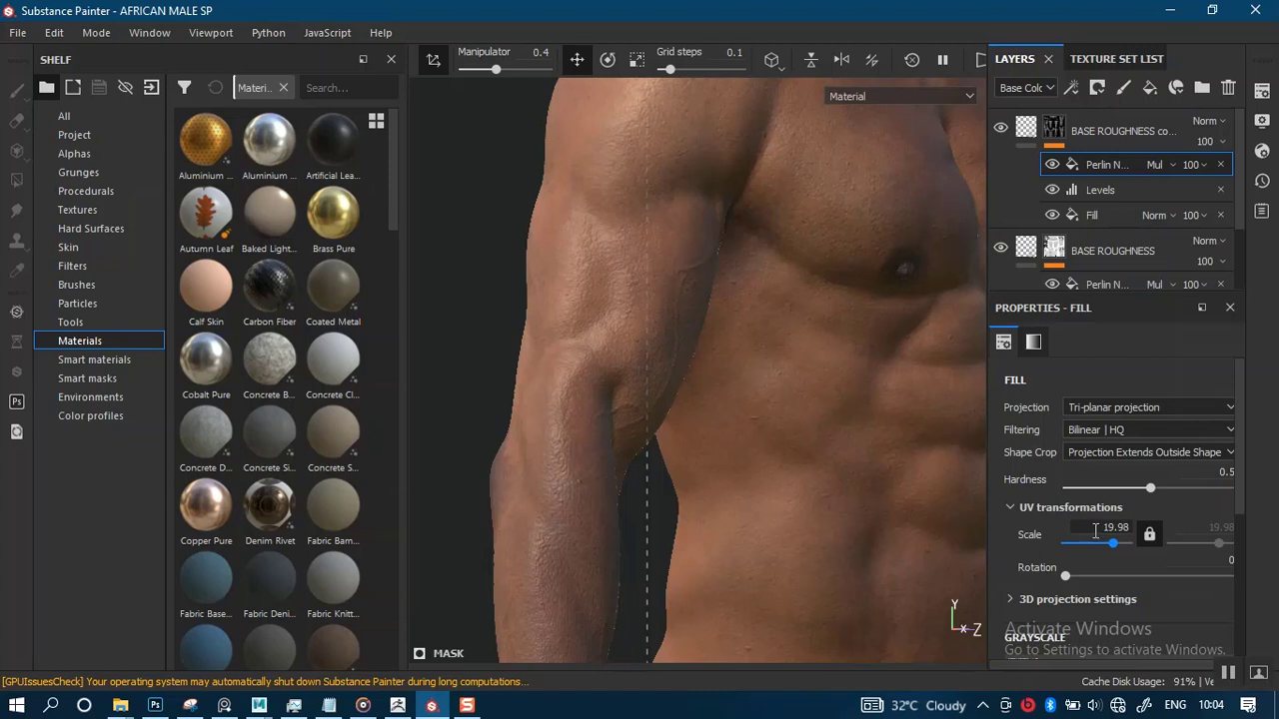
key("c")
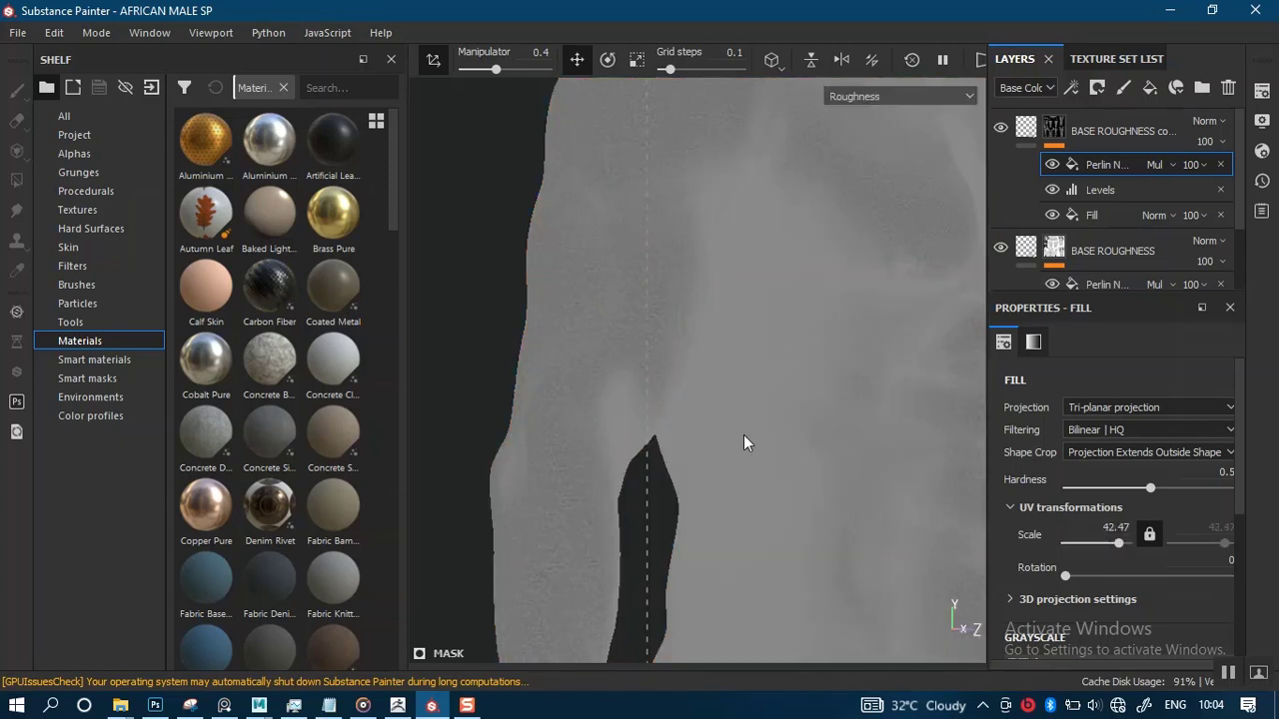
middle_click_drag(634, 441, 817, 472, "alt")
right_click_drag(817, 471, 944, 544, "alt")
left_click_drag(854, 438, 799, 435, "alt")
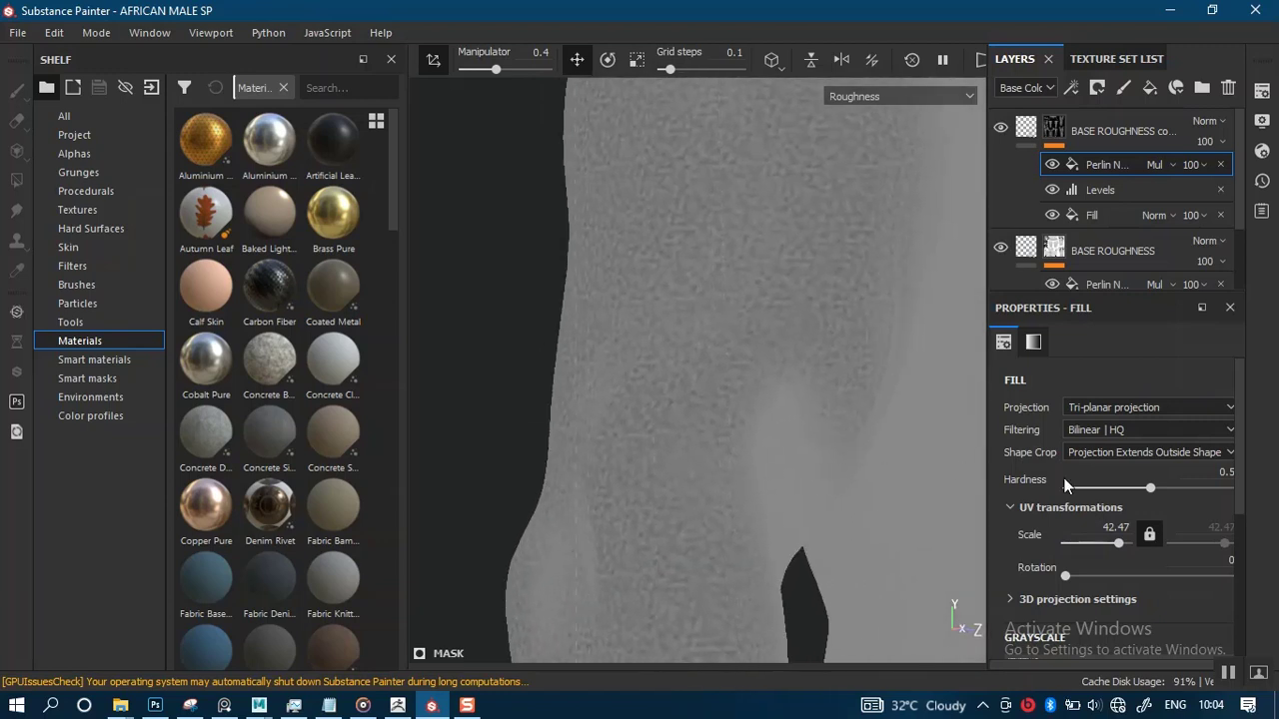
- Set the Perlin Noise Balance to 0.56, and try Invert on before returning it to False
scroll(1237, 512, "down", 5)
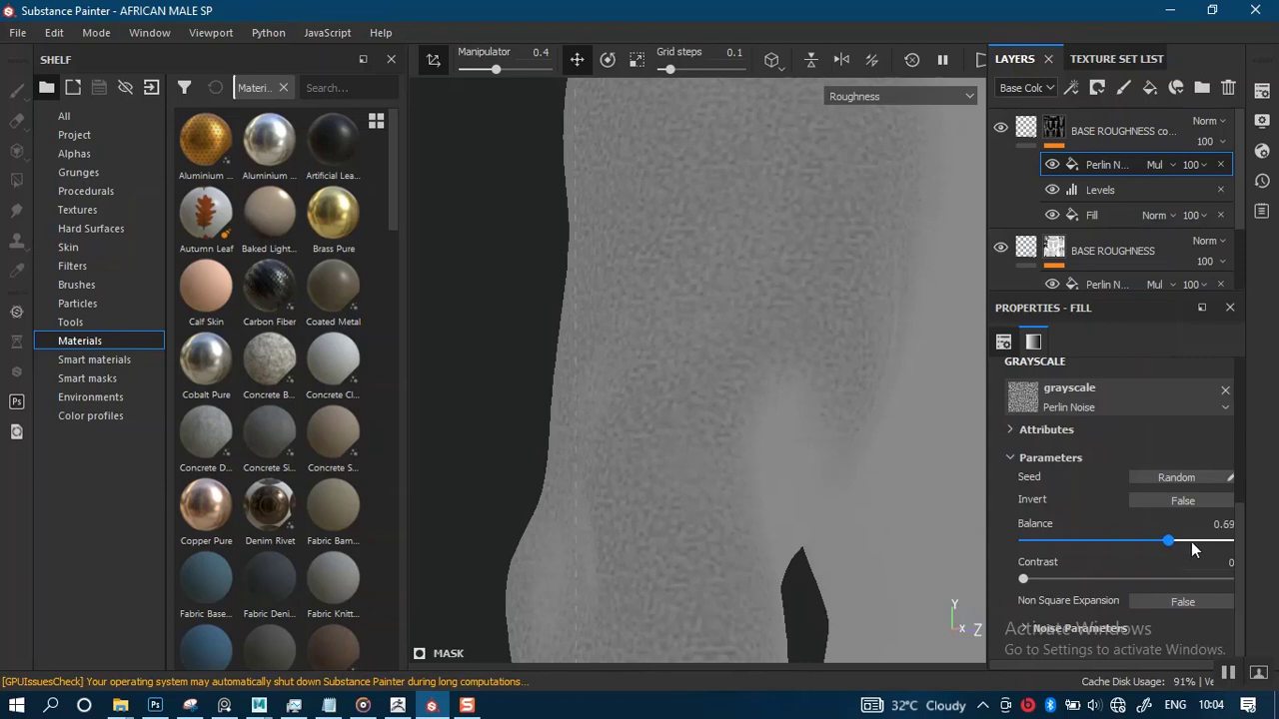
left_click_drag(1191, 541, 1139, 556)
left_click(1175, 502)
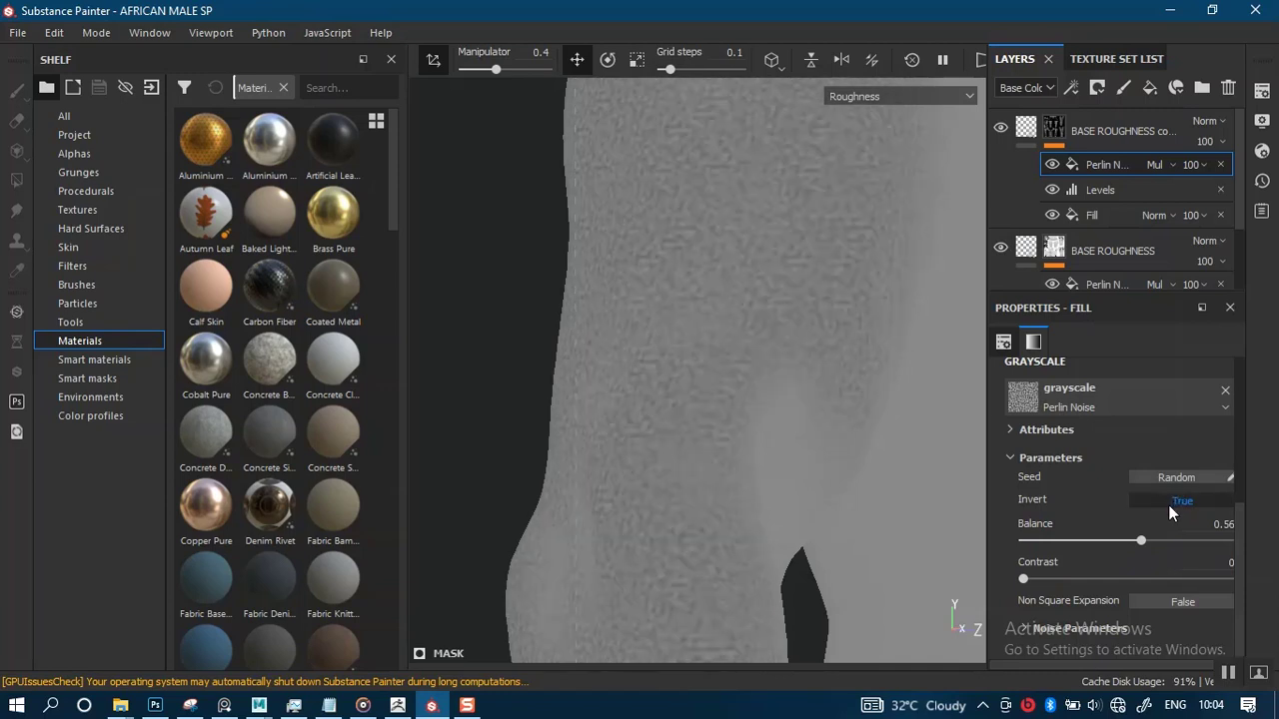
left_click(1172, 504)
scroll(740, 515, "down", 1)
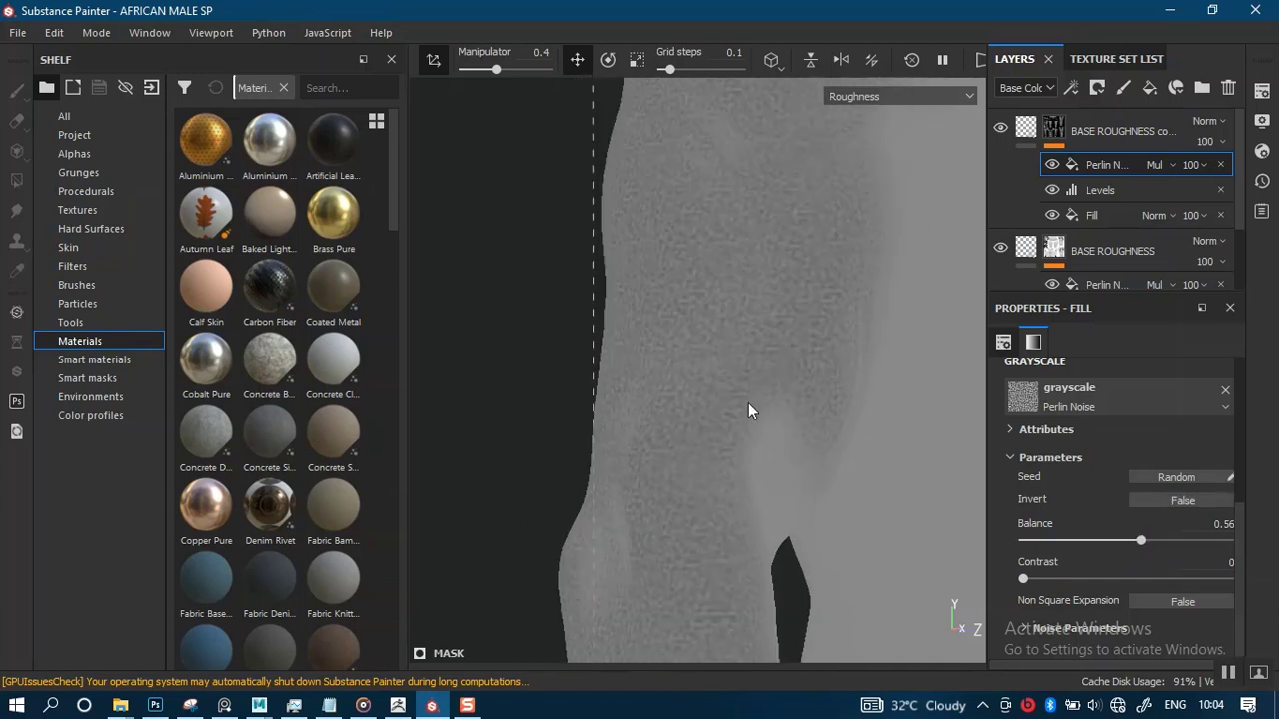
- Examine the noise on the arm in the Roughness channel and in the full material
middle_click_drag(748, 404, 715, 457, "alt")
left_click_drag(715, 458, 688, 435, "alt")
middle_click_drag(722, 417, 703, 436, "alt")
mouse_move(703, 436)
left_mouse_down("alt")
mouse_move(710, 459)
mouse_move(705, 430)
left_mouse_up("alt")
middle_click_drag(705, 431, 691, 402, "alt")
key("m")
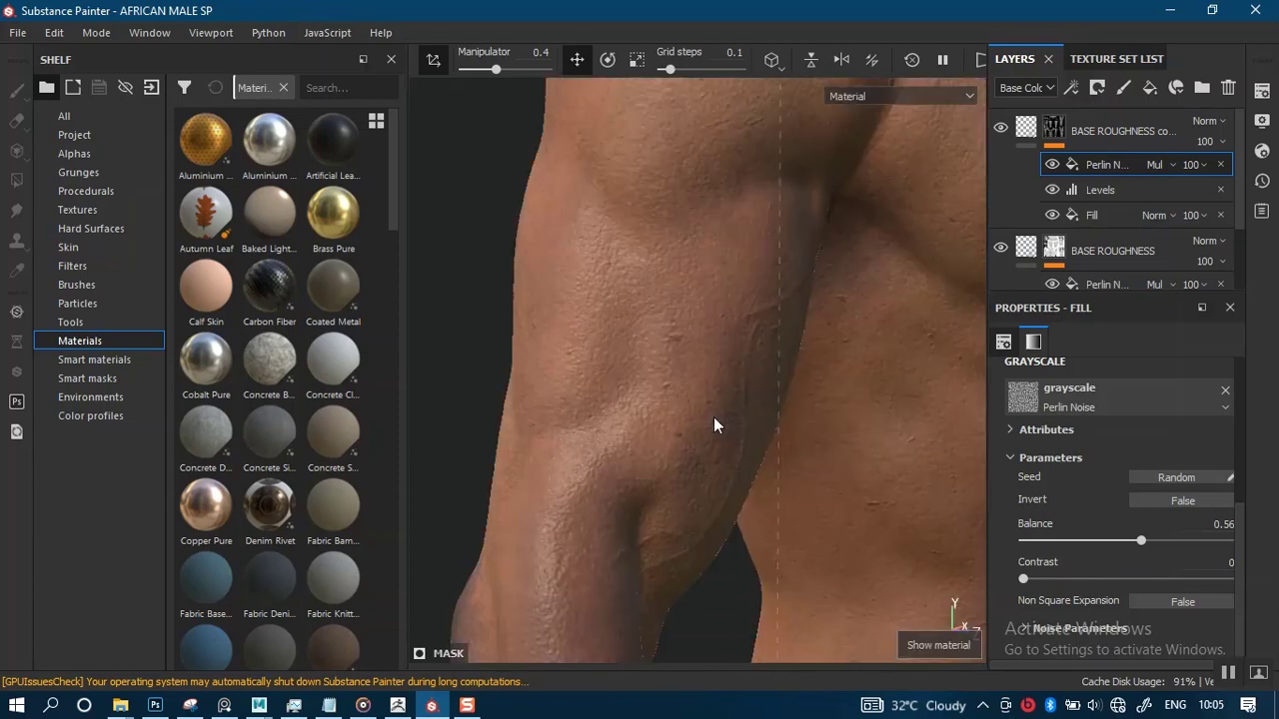
middle_click_drag(699, 290, 703, 391, "alt")
left_click_drag(690, 427, 736, 426, "alt")
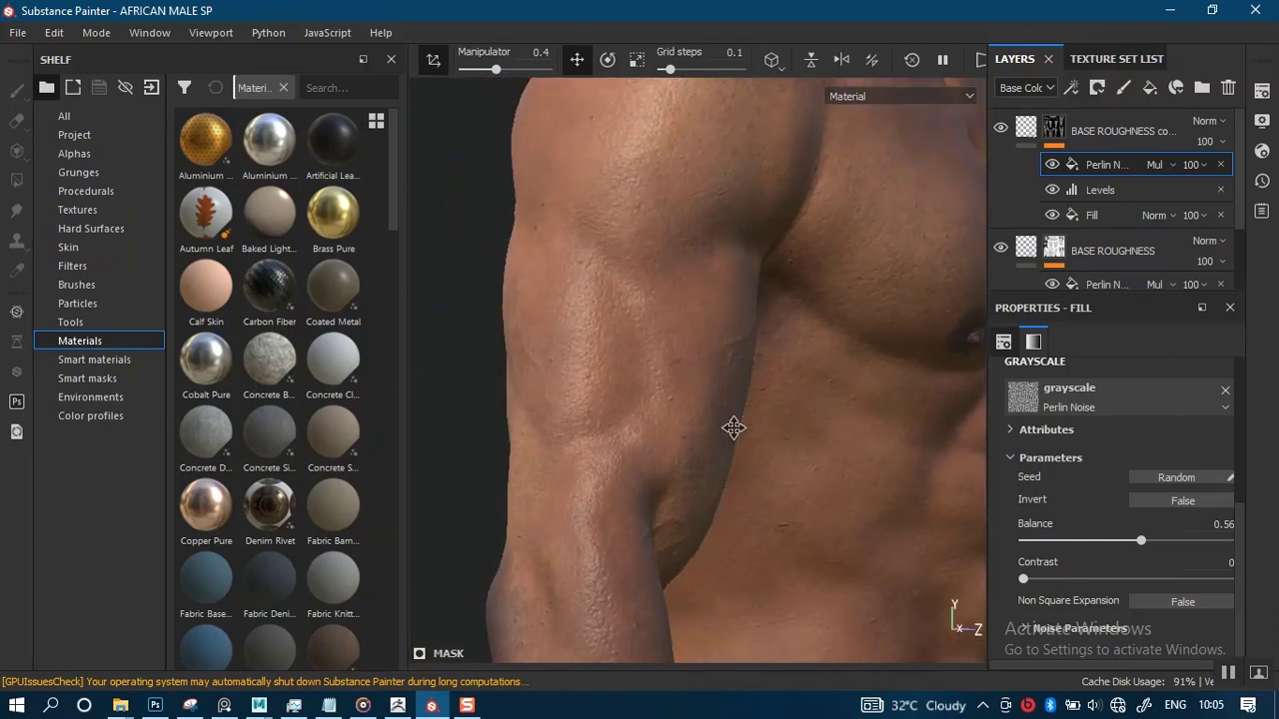
- Examine the skin's shine from the arm around to the chest under rotated environment lighting
right_click_drag(736, 426, 773, 351, "alt")
middle_click_drag(761, 423, 723, 519, "alt")
left_click_drag(759, 445, 699, 428, "alt")
middle_click_drag(899, 395, 777, 437, "alt")
left_click_drag(778, 437, 718, 439, "alt")
right_click_drag(717, 438, 709, 441, "shift")
middle_click_drag(794, 480, 697, 416, "alt")
left_click_drag(804, 468, 722, 439, "alt")
middle_click_drag(722, 470, 723, 575, "alt")
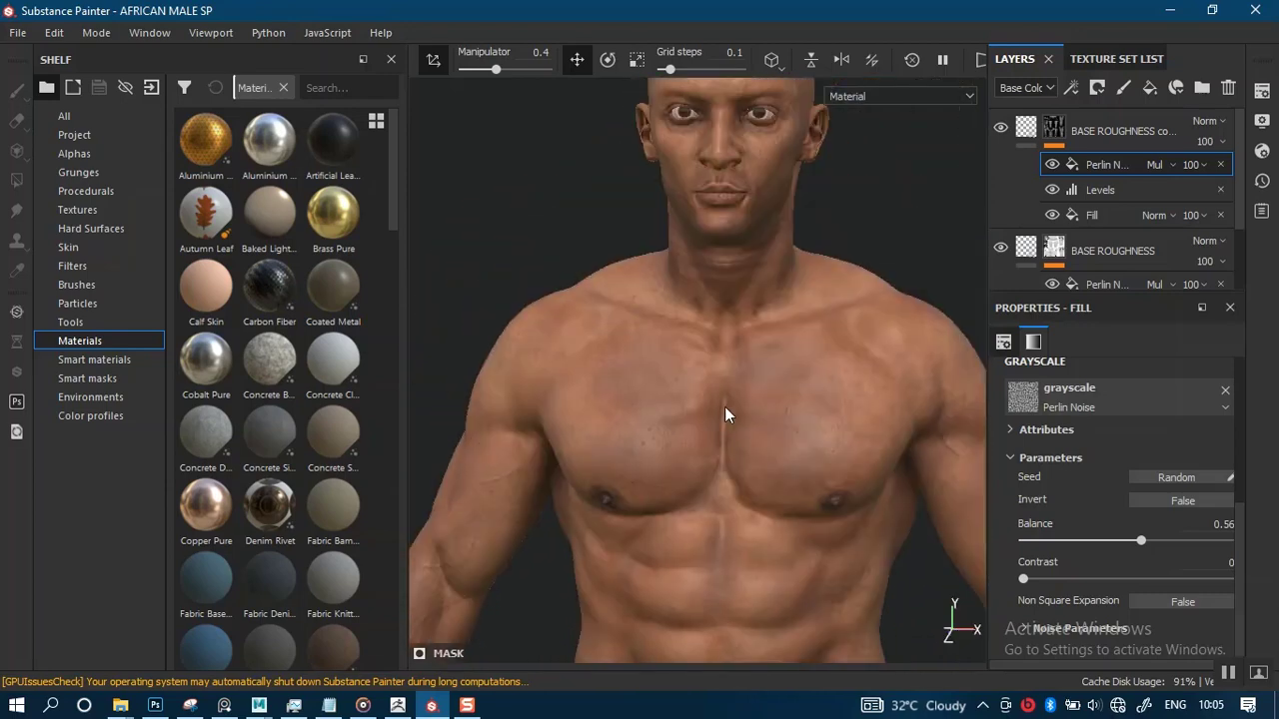
- Examine the material's shine on the face and neck up close while rotating the environment lighting
right_click_drag(725, 414, 713, 486, "alt")
middle_click_drag(715, 330, 709, 443, "alt")
middle_click_drag(727, 382, 736, 486, "alt")
right_click_drag(736, 486, 793, 596, "alt")
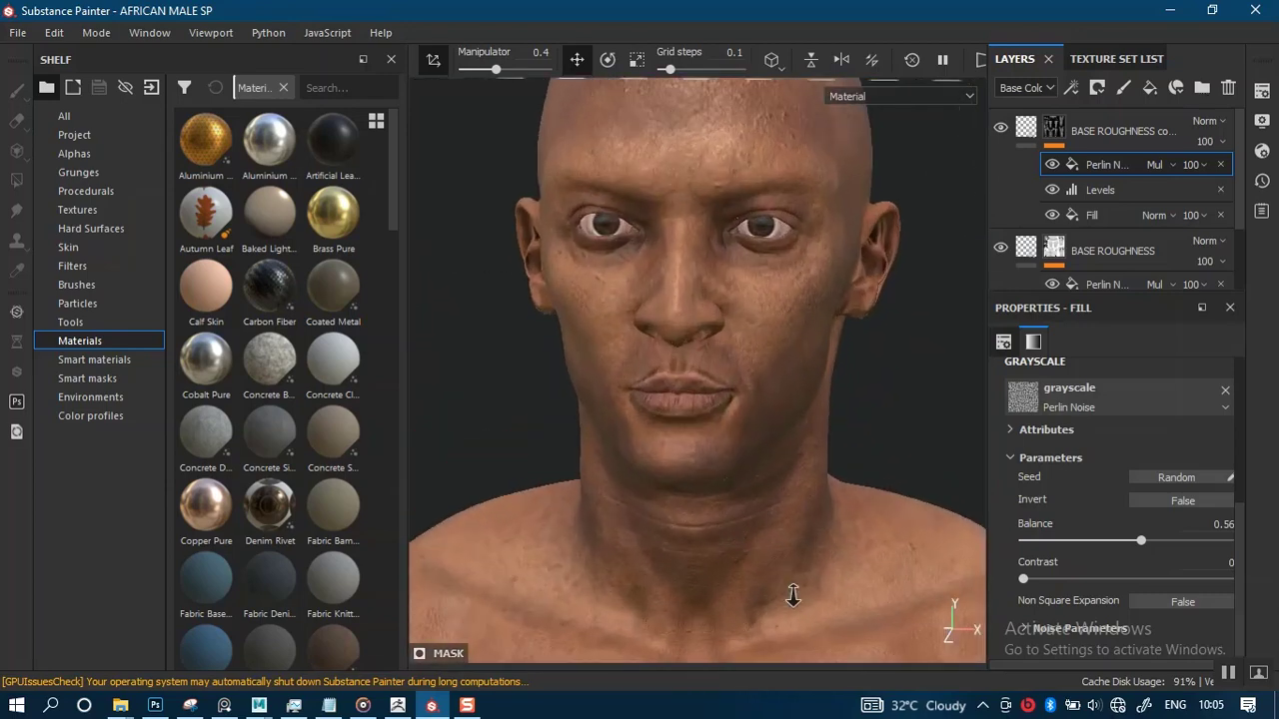
middle_click_drag(778, 500, 765, 457, "alt")
right_click_drag(765, 465, 783, 433, "alt")
left_click_drag(782, 433, 831, 442, "alt")
right_click_drag(831, 442, 793, 452, "shift")
right_click_drag(772, 410, 788, 486, "alt")
left_click_drag(788, 485, 760, 439, "alt")
- Display the Roughness channel and examine the noise distribution on the forehead, cheeks, lips and chin
key("c")
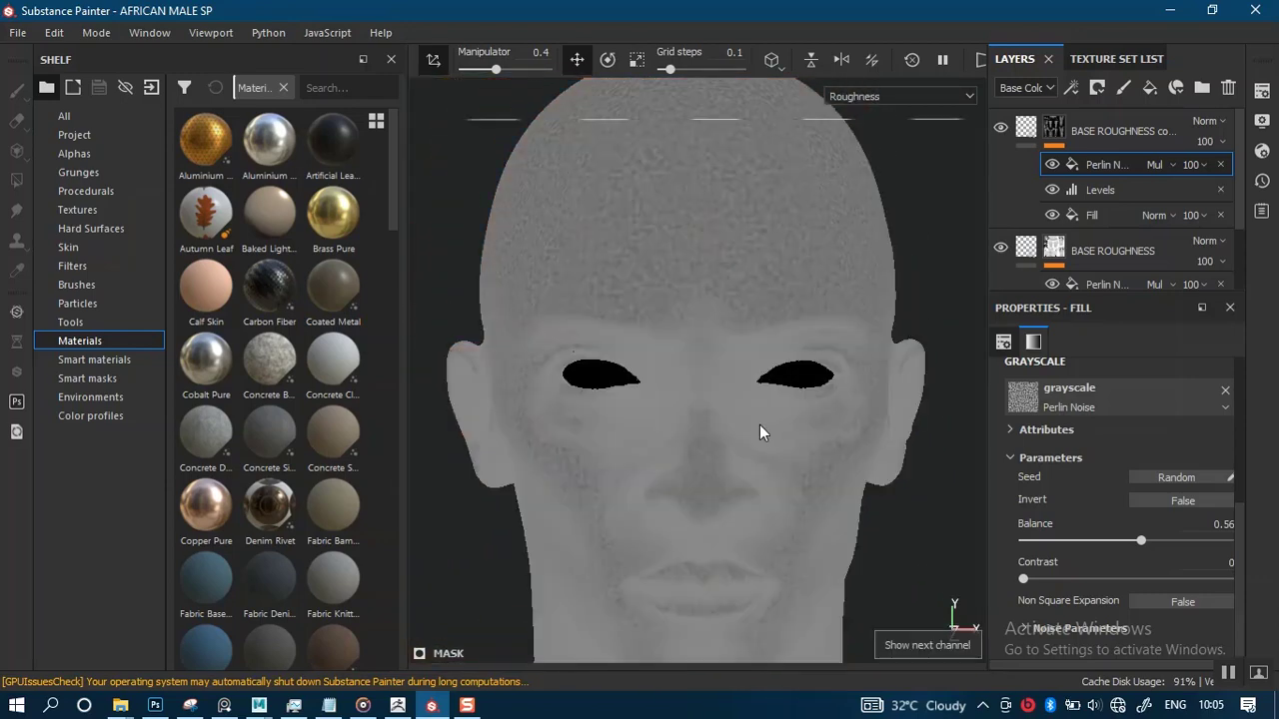
scroll(746, 430, "up", 2)
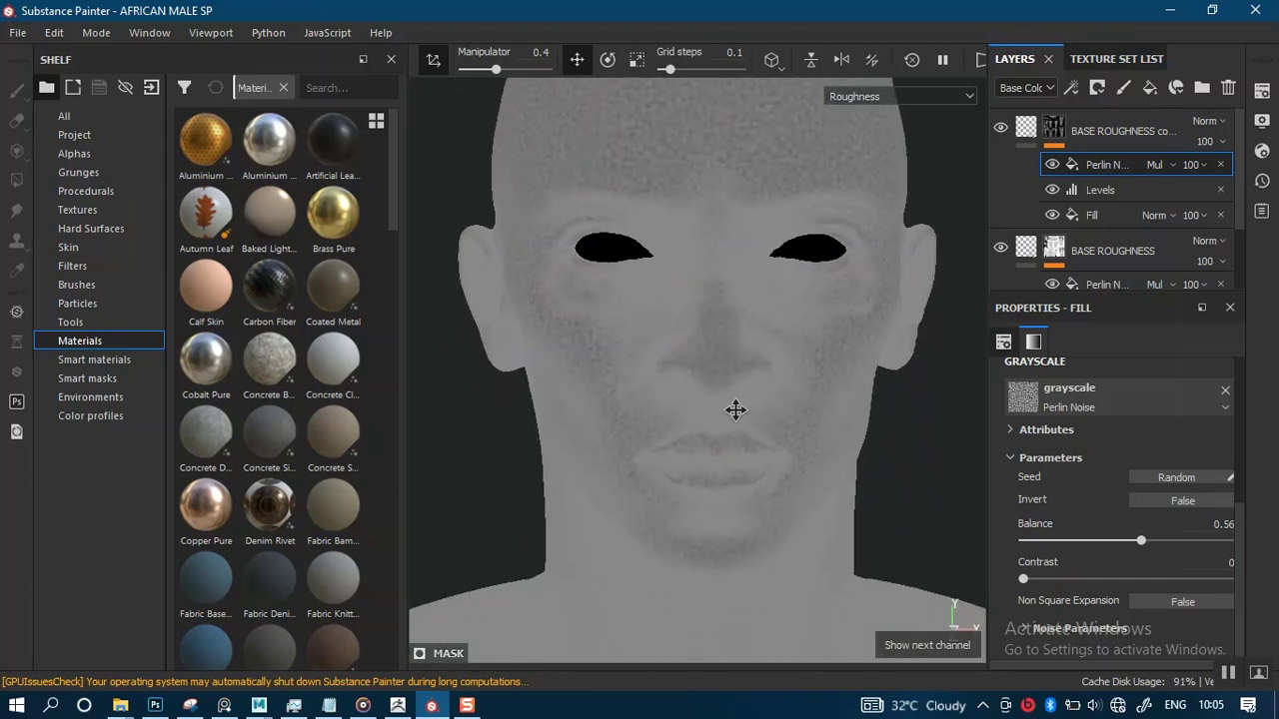
scroll(735, 459, "up", 3)
left_click_drag(727, 489, 733, 336, "alt")
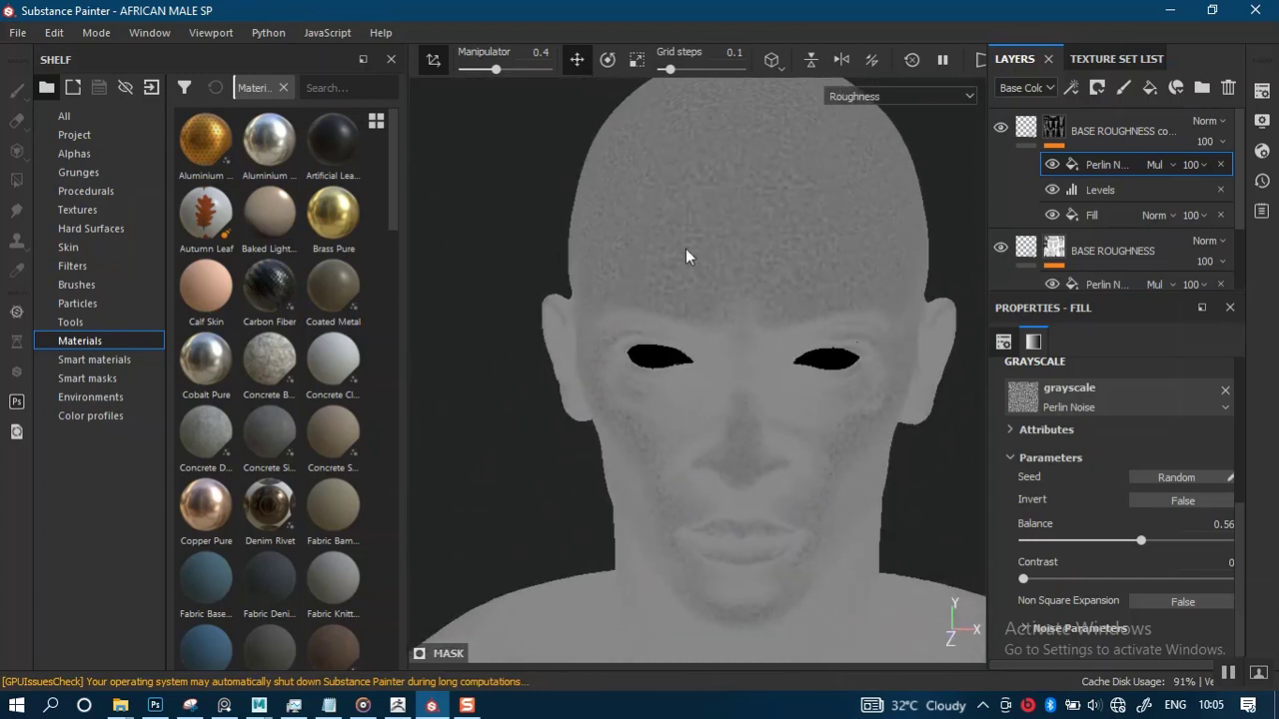
middle_click_drag(737, 461, 723, 376, "alt")
right_click_drag(724, 376, 744, 558, "alt")
middle_click_drag(701, 420, 708, 379, "alt")
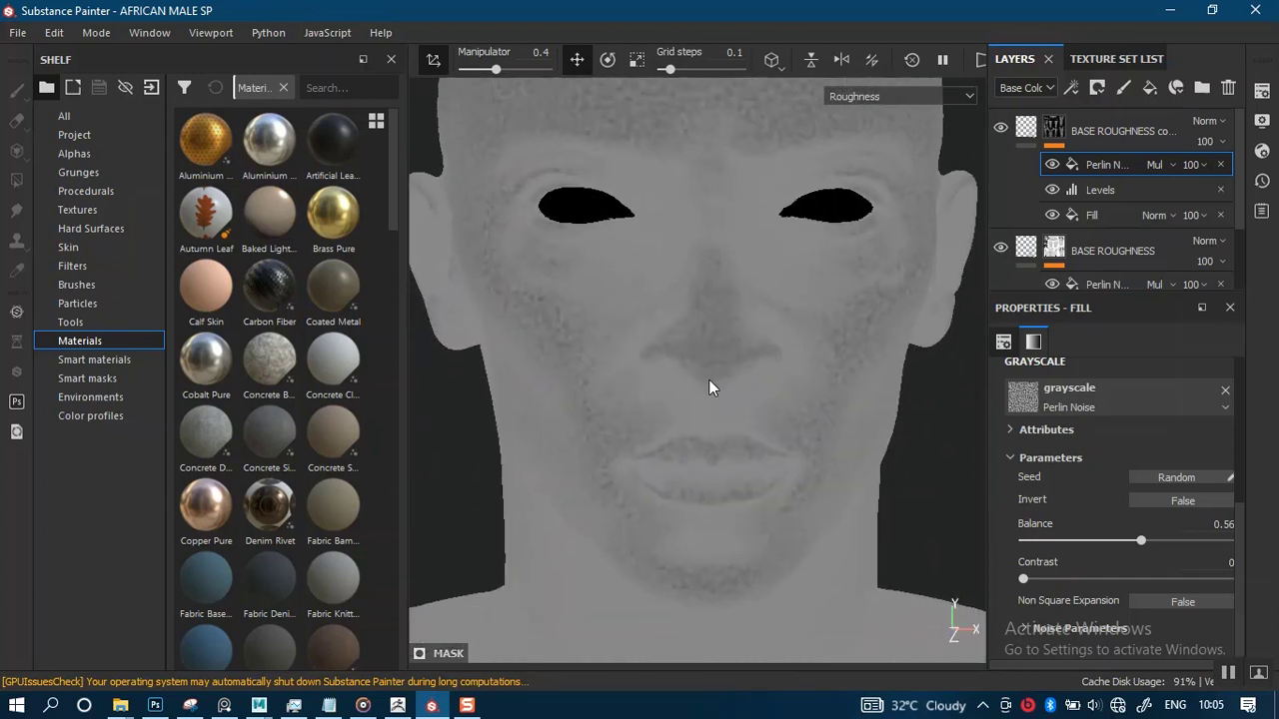
middle_click_drag(719, 510, 726, 432, "alt")
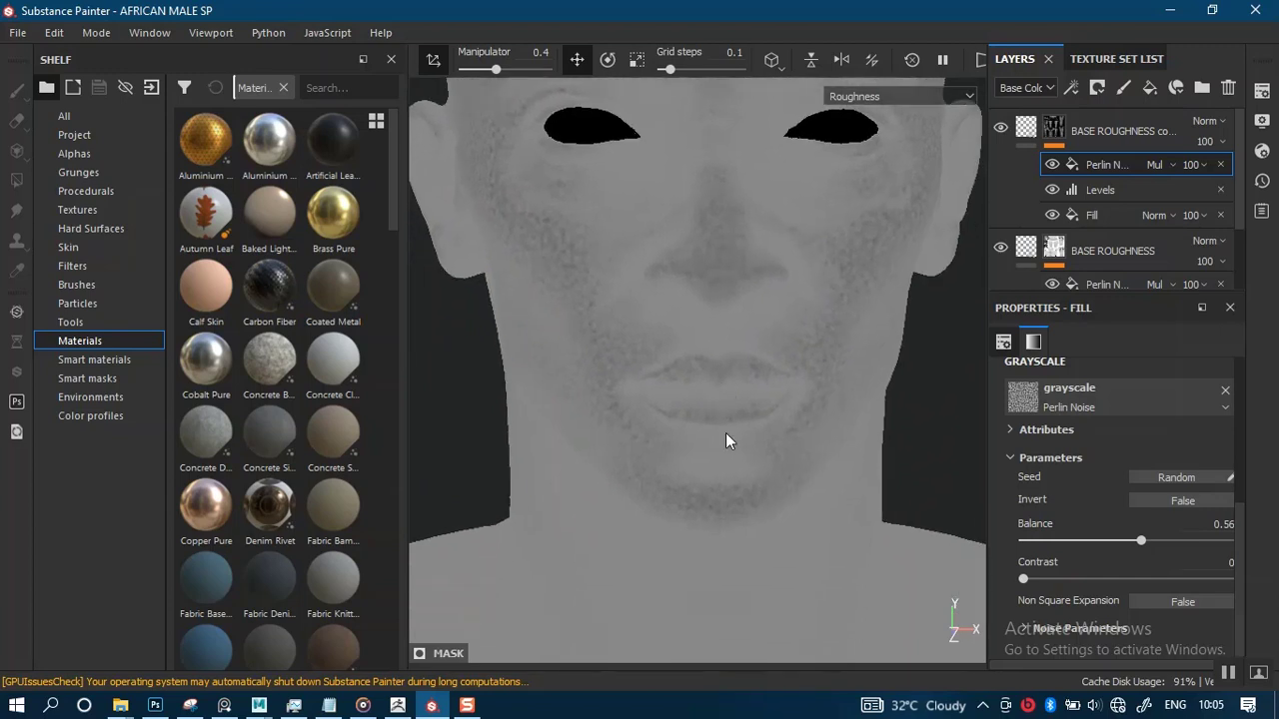
- Examine the roughness noise on the cheek and forehead from the side and from the front
left_click_drag(707, 481, 725, 447, "alt")
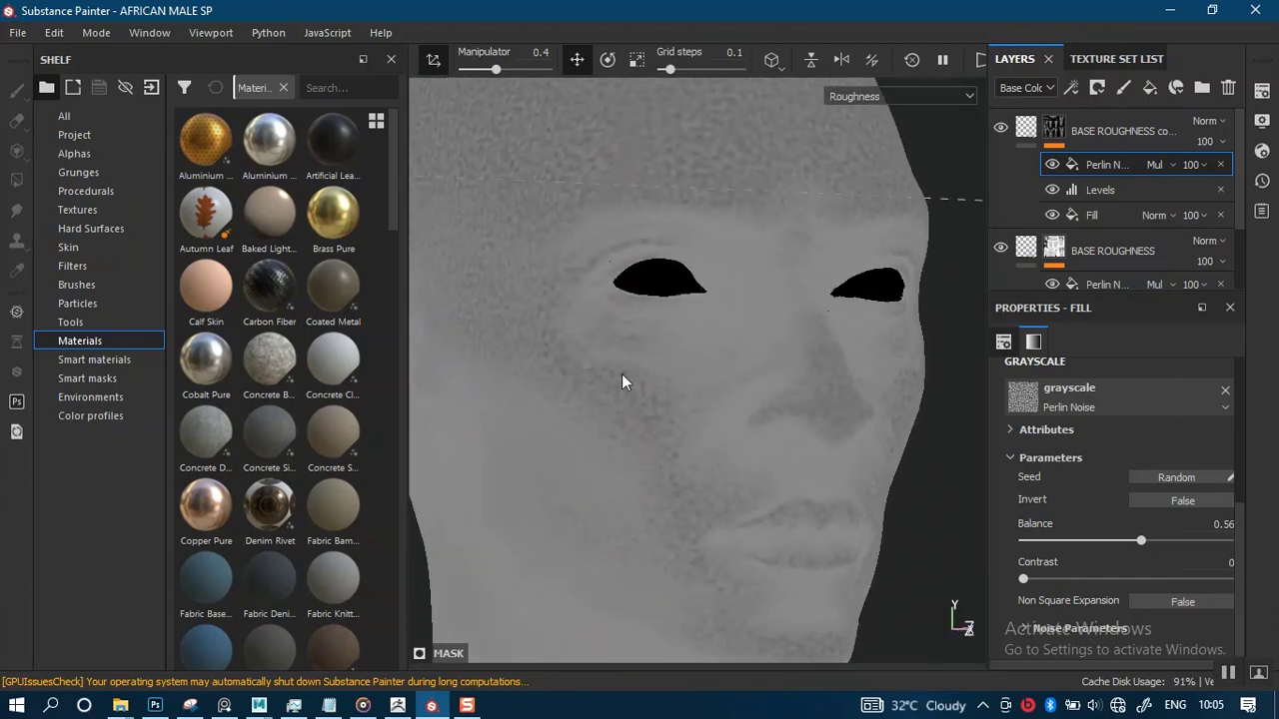
left_click_drag(625, 435, 974, 203, "alt")
mouse_move(749, 433)
left_mouse_down("alt")
mouse_move(829, 389)
mouse_move(768, 406)
mouse_move(753, 426)
mouse_move(759, 476)
mouse_move(748, 409)
left_mouse_up("alt")
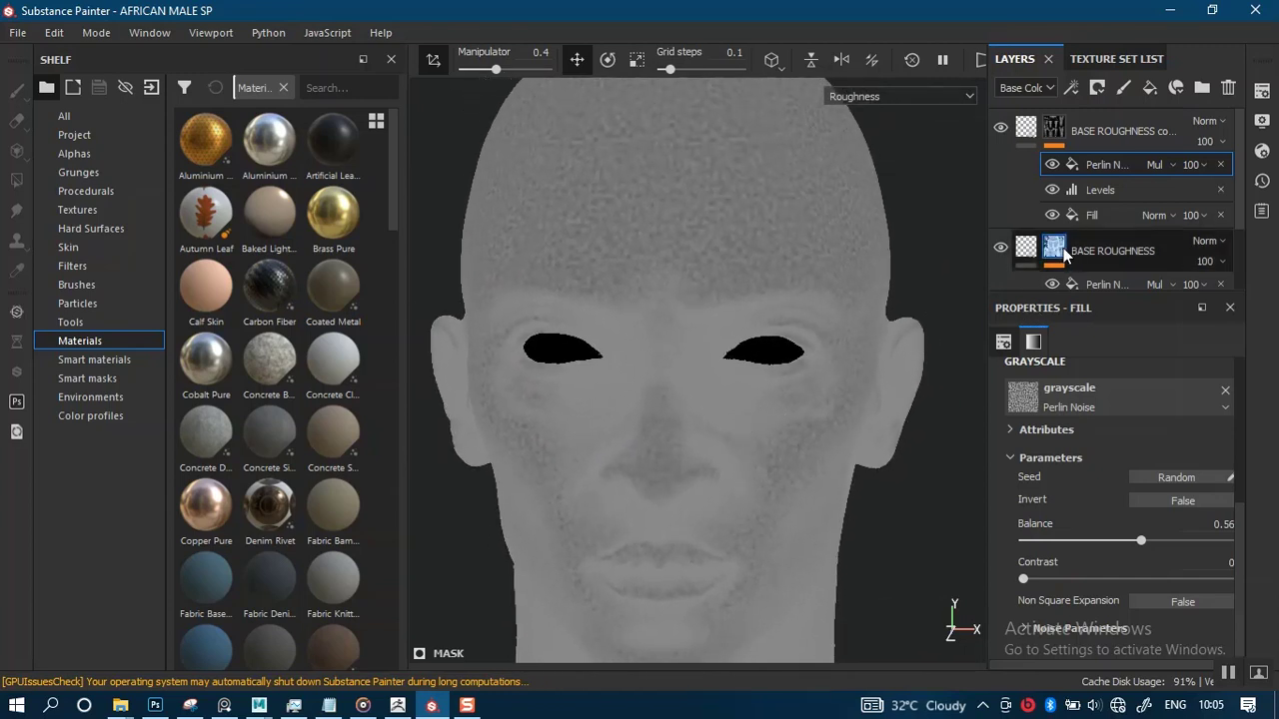
scroll(1239, 230, "down", 1)
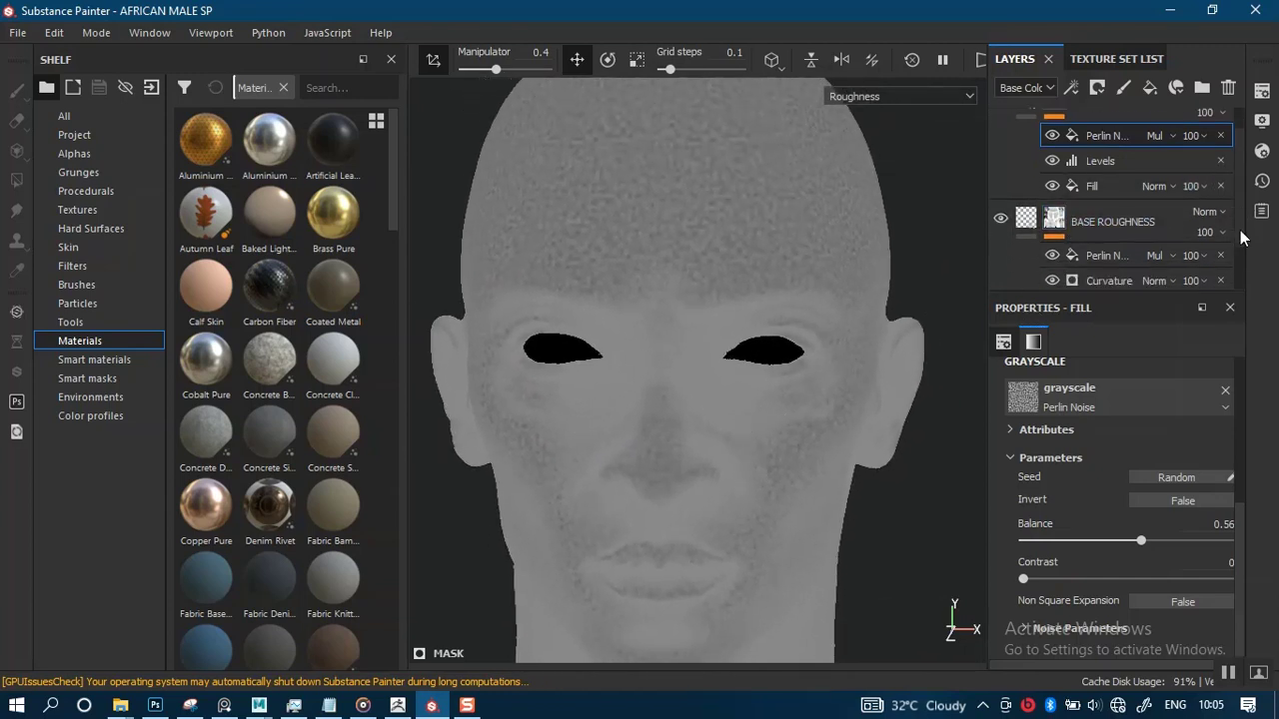
scroll(1240, 226, "up", 1)
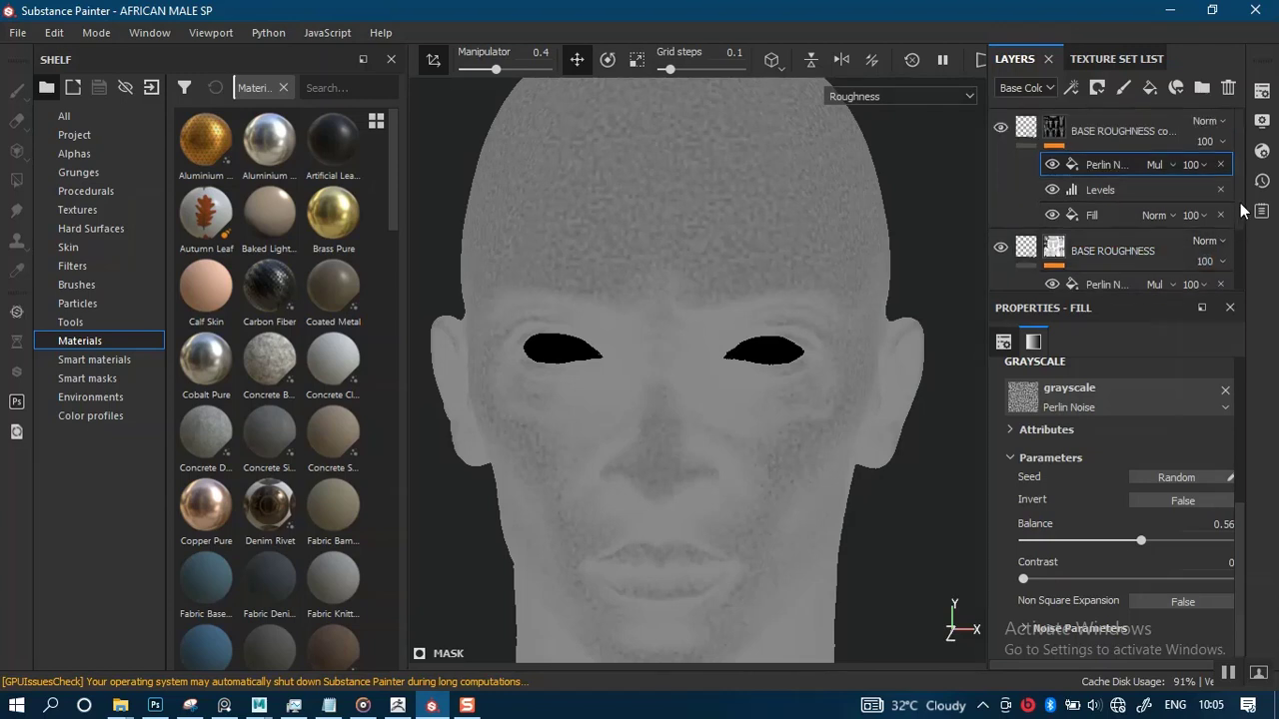
- Rename the BASE ROUGHNESS copy 1 layer as AO ROUGHNESS
double_click(1104, 131)
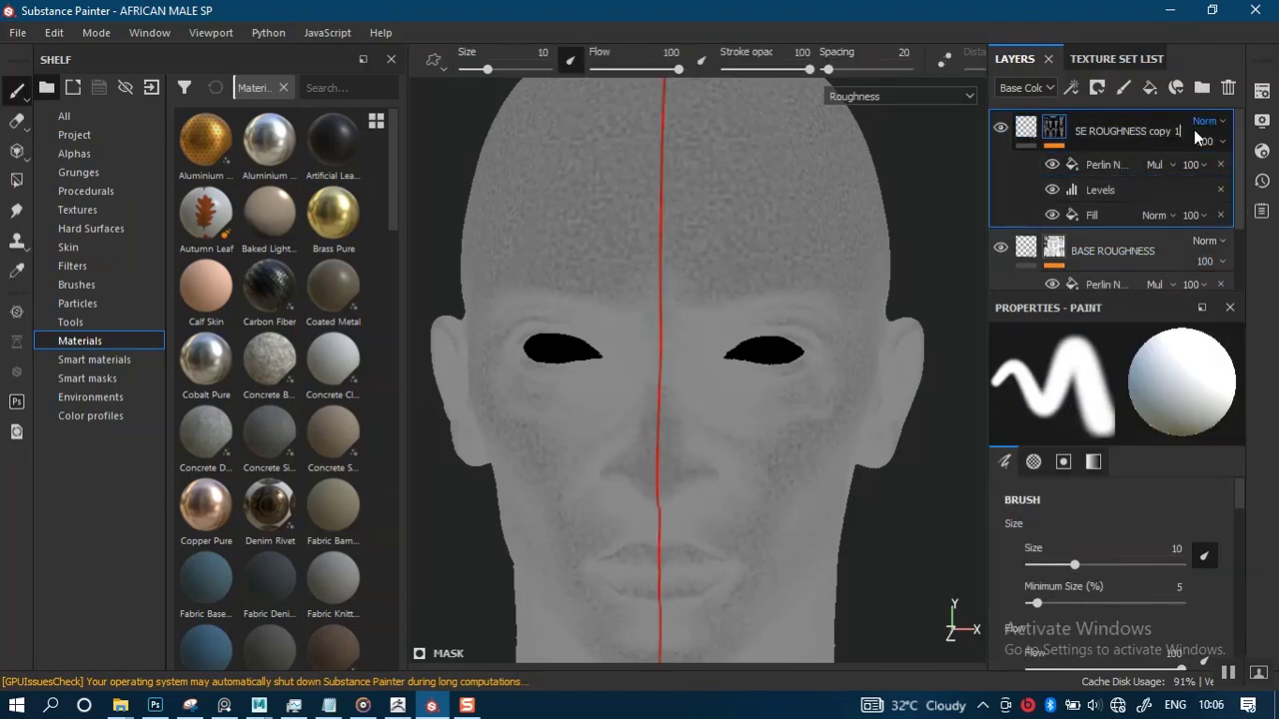
key("BackSpace")
key("BackSpace")
key("BackSpace")
key("BackSpace")
key("BackSpace")
key("BackSpace")
key("BackSpace")
key("BackSpace")
type("AO")
- Examine the roughness distribution over the whole head from the front and at an angle
right_click_drag(698, 359, 728, 299, "alt")
mouse_move(730, 406)
left_mouse_down("alt")
mouse_move(757, 251)
mouse_move(736, 420)
left_mouse_up("alt")
right_click_drag(704, 429, 721, 447, "alt")
middle_click_drag(729, 392, 742, 333, "alt")
left_click_drag(742, 334, 670, 377, "alt")
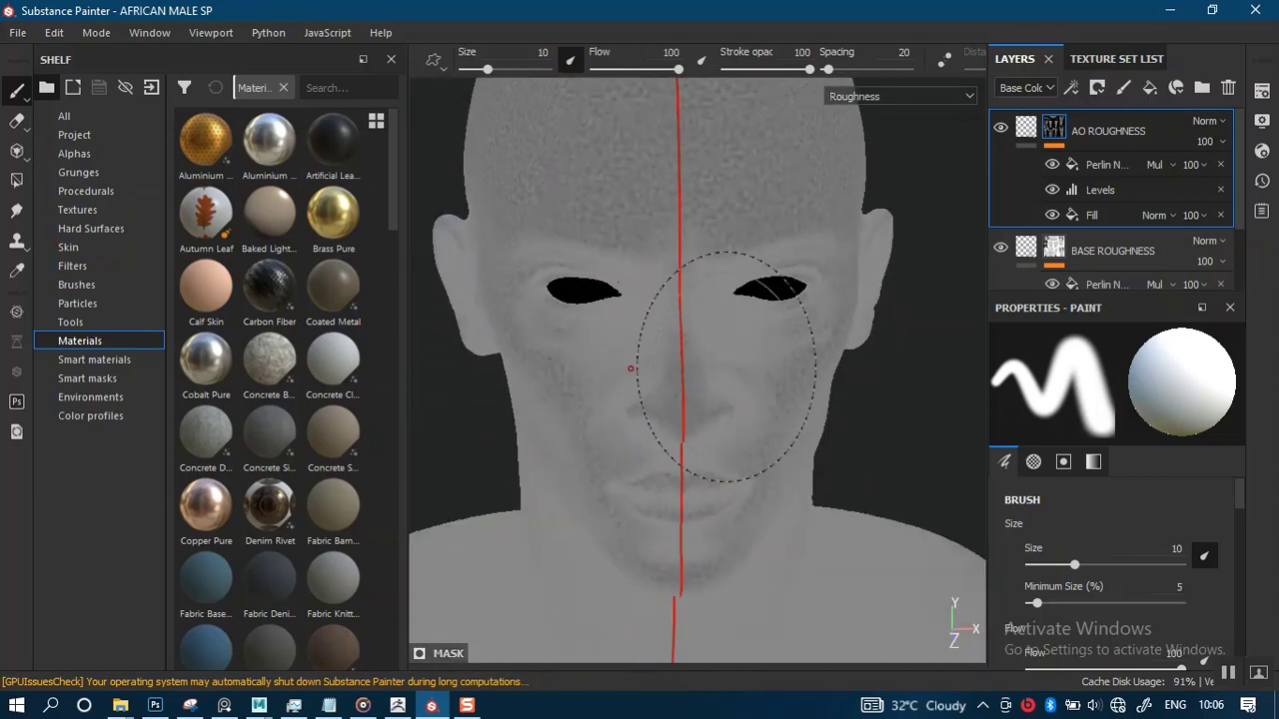
mouse_move(748, 357)
left_mouse_down("alt")
mouse_move(776, 177)
mouse_move(682, 315)
mouse_move(662, 297)
mouse_move(748, 309)
mouse_move(737, 382)
mouse_move(757, 375)
left_mouse_up("alt")
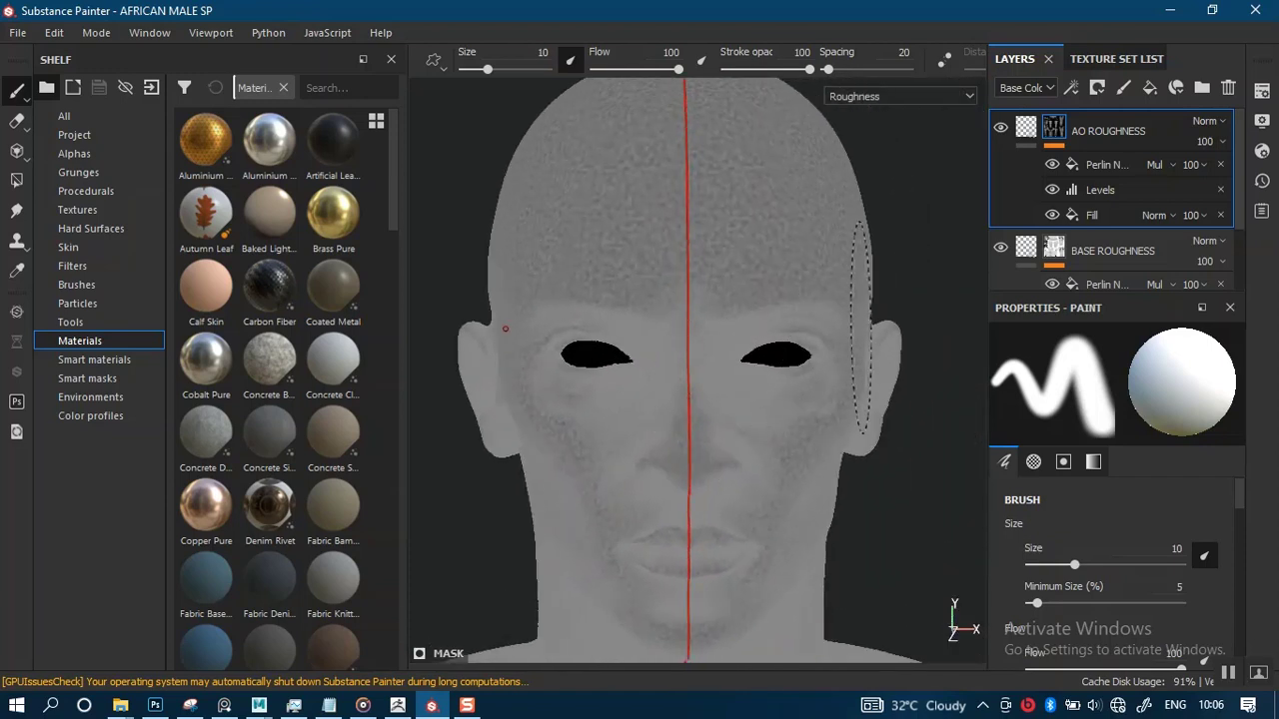
scroll(737, 391, "down", 2)
left_click_drag(765, 326, 834, 331, "alt")
middle_click_drag(750, 379, 756, 343, "alt")
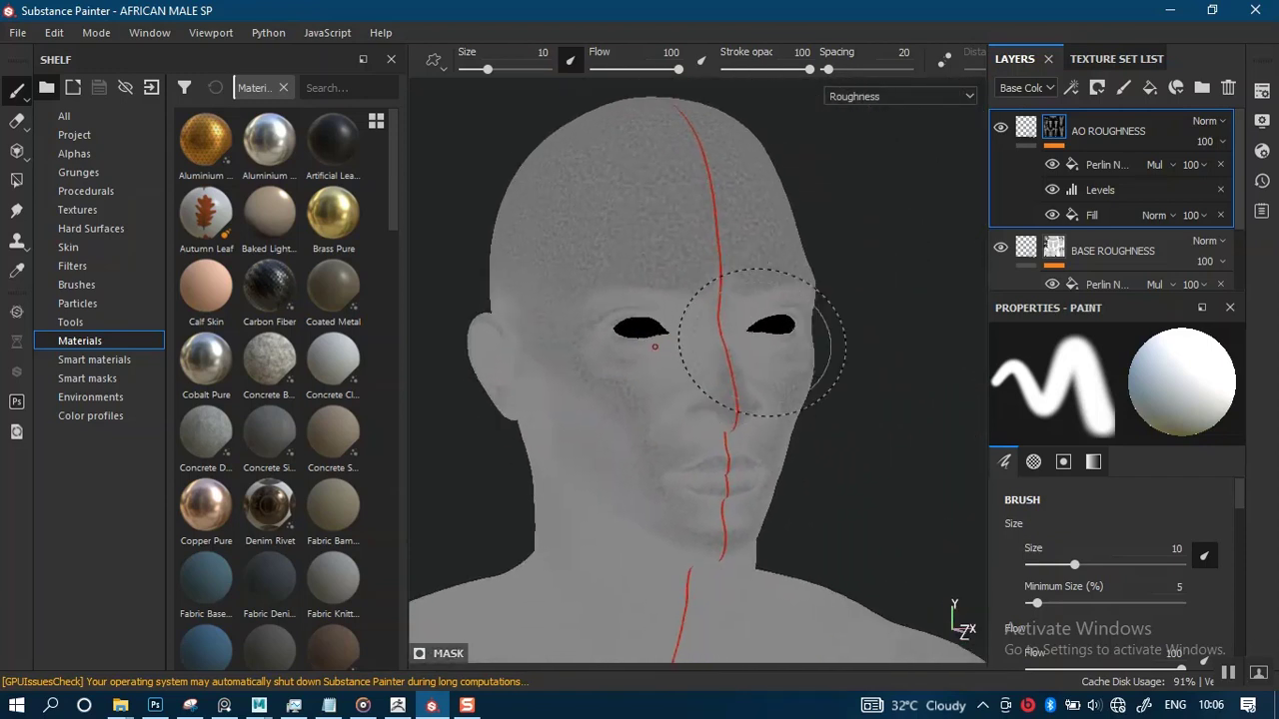
right_click_drag(756, 342, 899, 185, "alt")
left_click_drag(837, 382, 769, 375, "alt")
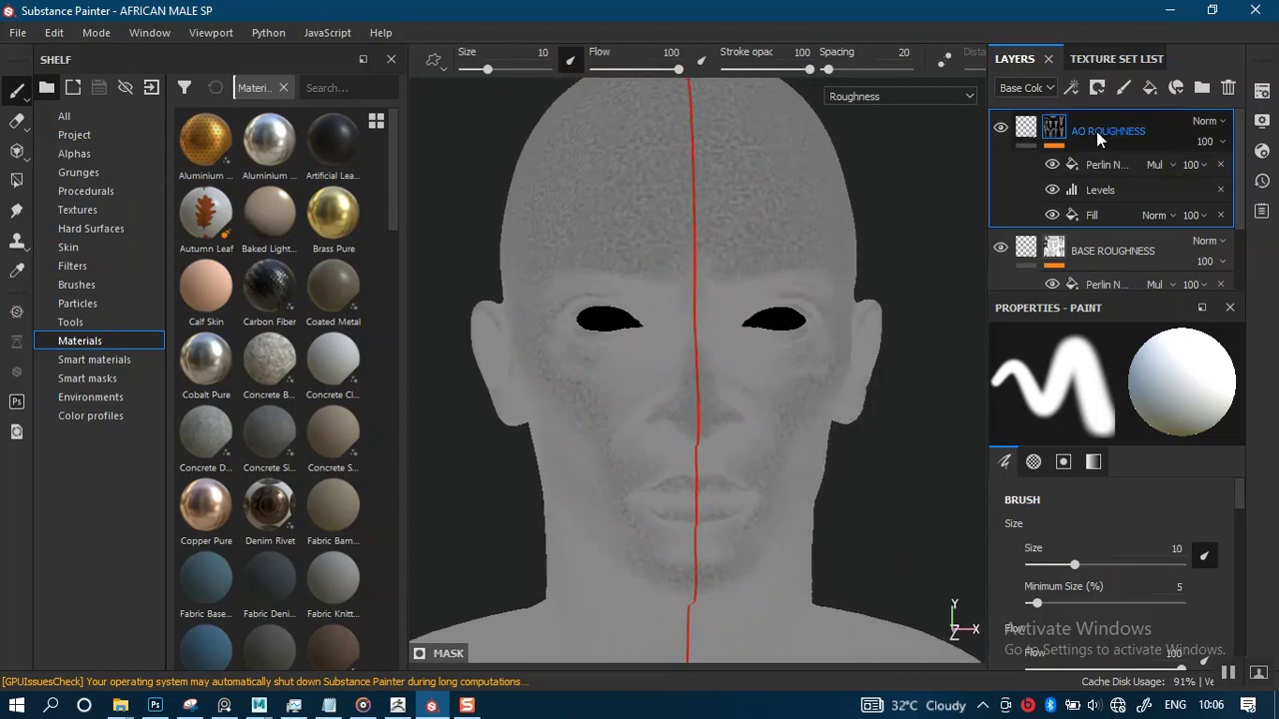
- Duplicate the BASE ROUGHNESS layer and place the copy above the AO ROUGHNESS layer
left_click(1119, 253)
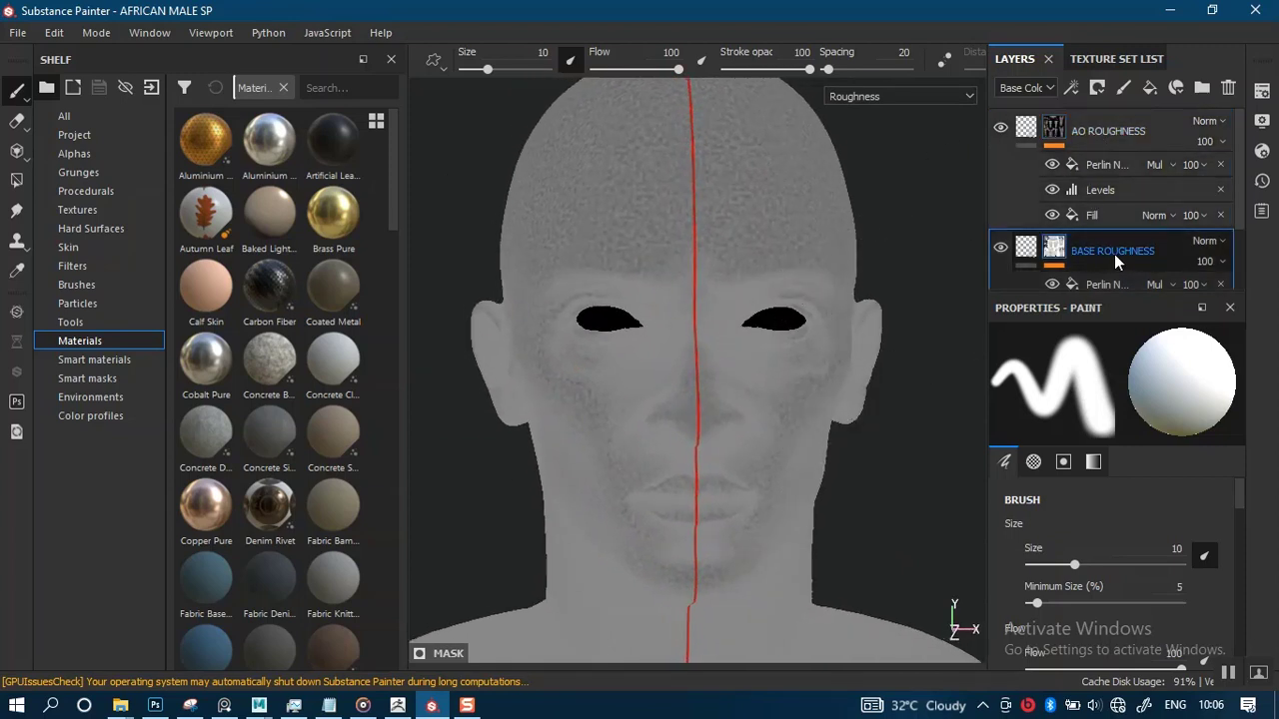
left_click_drag(1106, 250, 1111, 131)
right_click_drag(823, 374, 783, 246, "alt")
left_click_drag(826, 333, 797, 334, "alt")
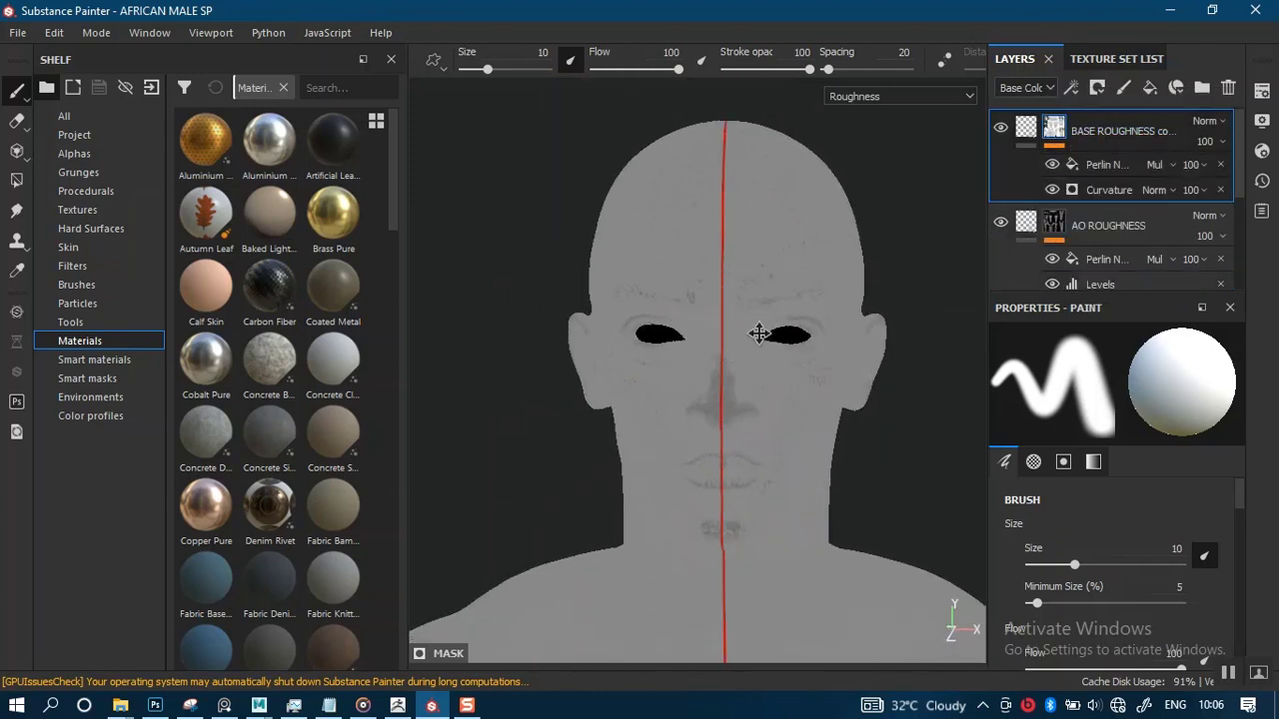
middle_click_drag(760, 333, 739, 353, "alt")
- Display the full material and lower the BASE ROUGHNESS copy's roughness to 0.2754
left_click(1024, 146)
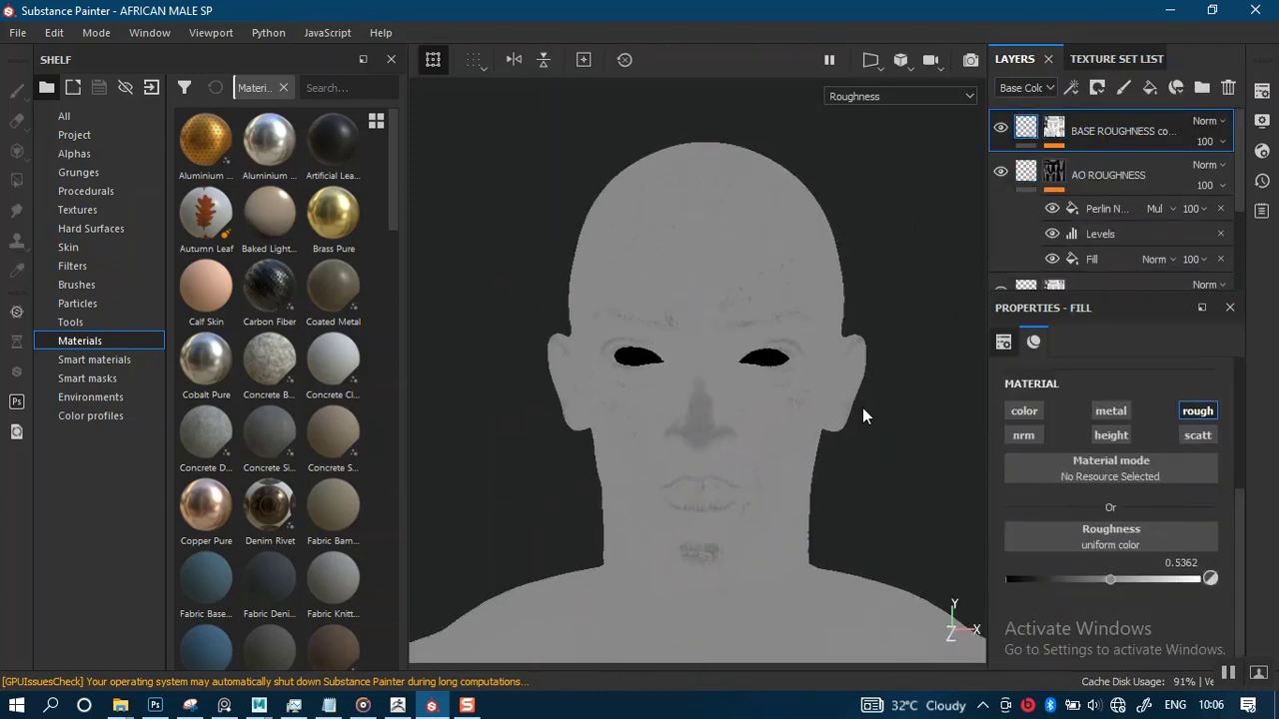
key("m")
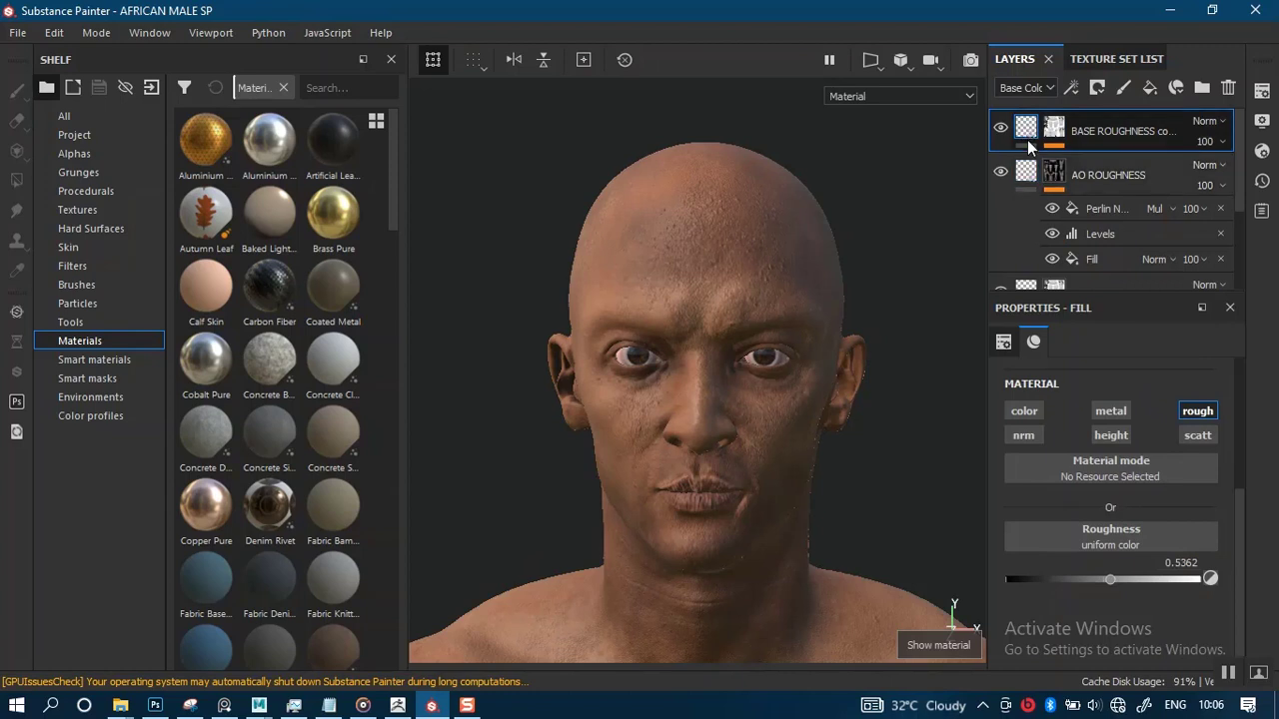
left_click_drag(1108, 579, 1059, 575)
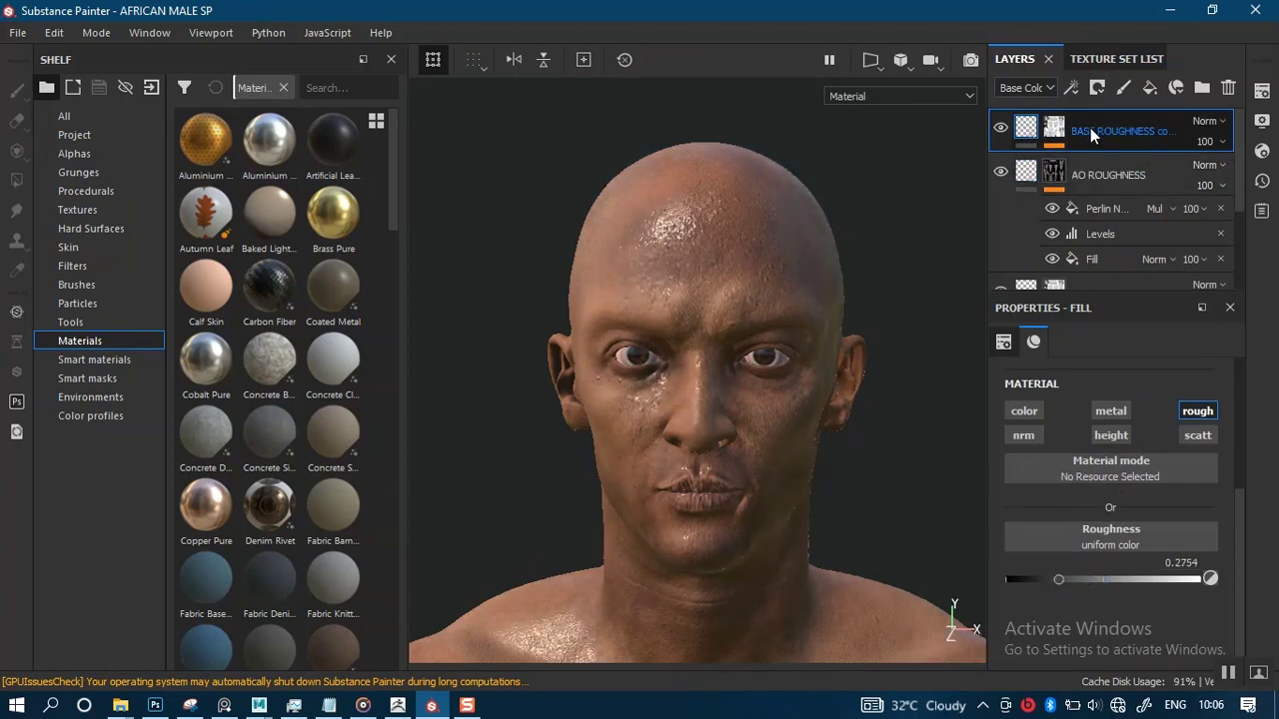
left_click(1053, 128)
right_click(1055, 126)
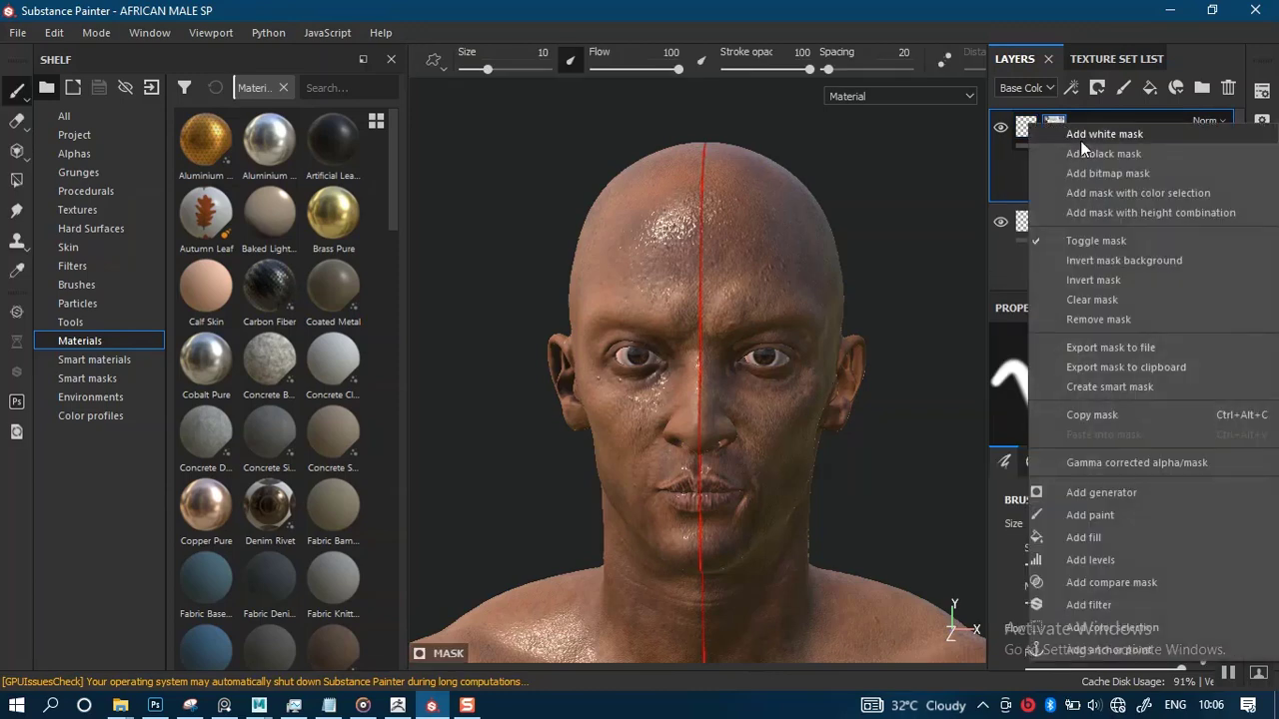
left_click(1099, 58)
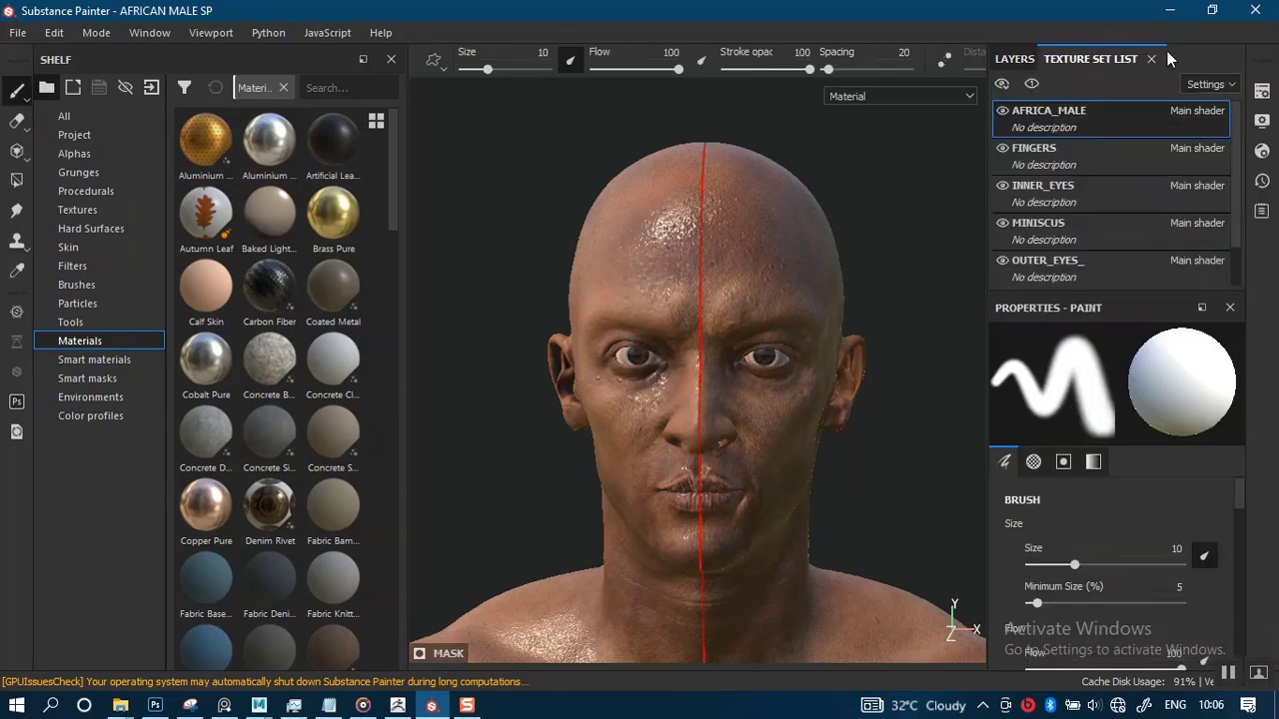
left_click(1015, 59)
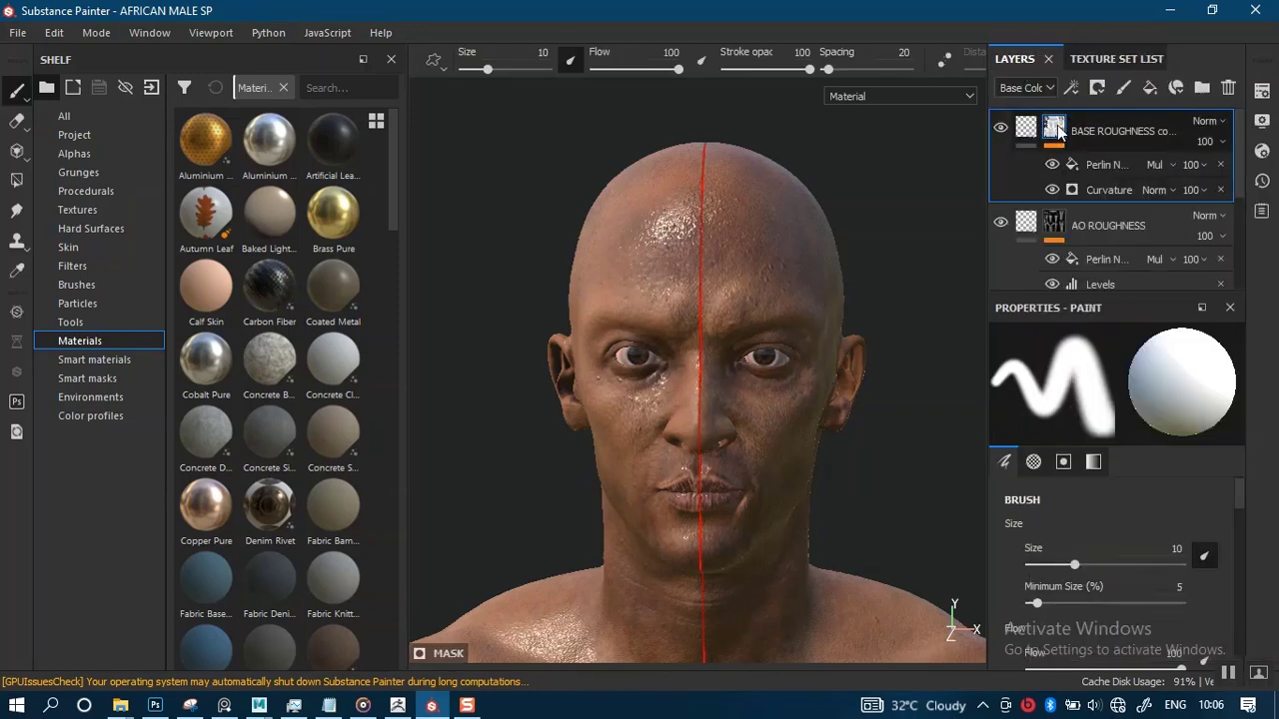
right_click(1047, 127)
left_click(1059, 30)
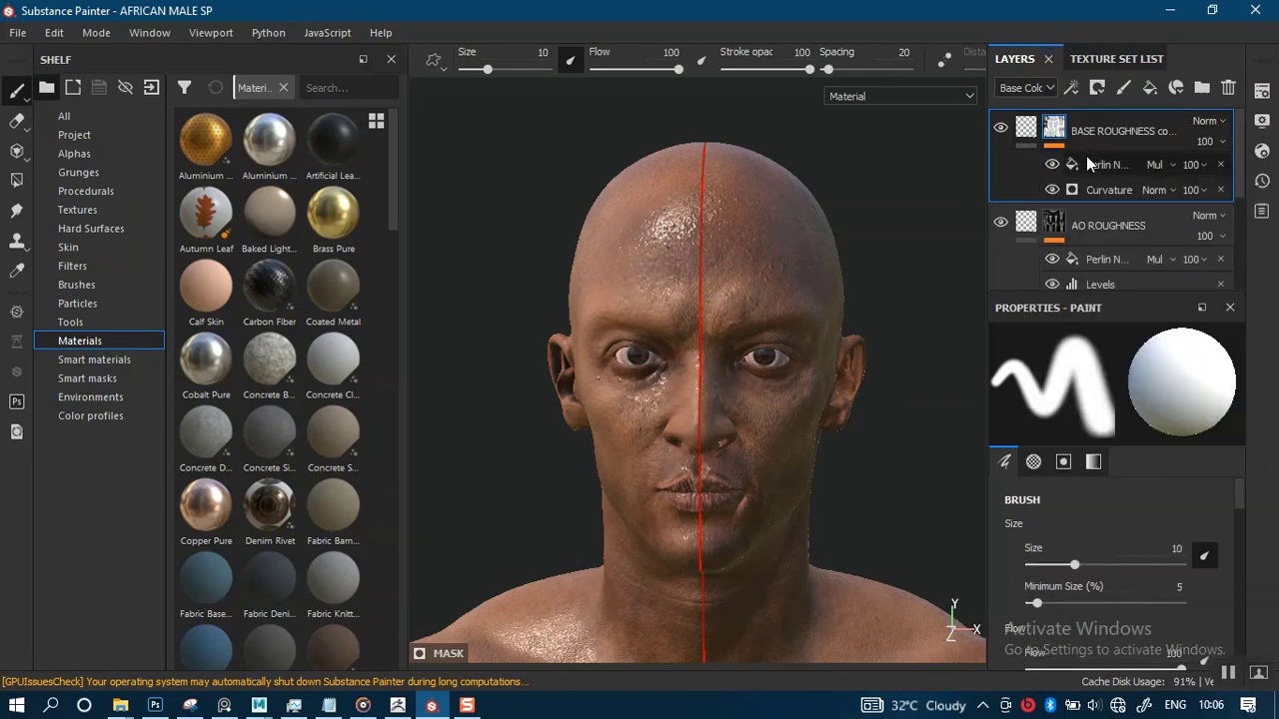
- Group the BASE ROUGHNESS copy into a folder named OIL FACE and add a black mask to the folder
key("ctrl+g")
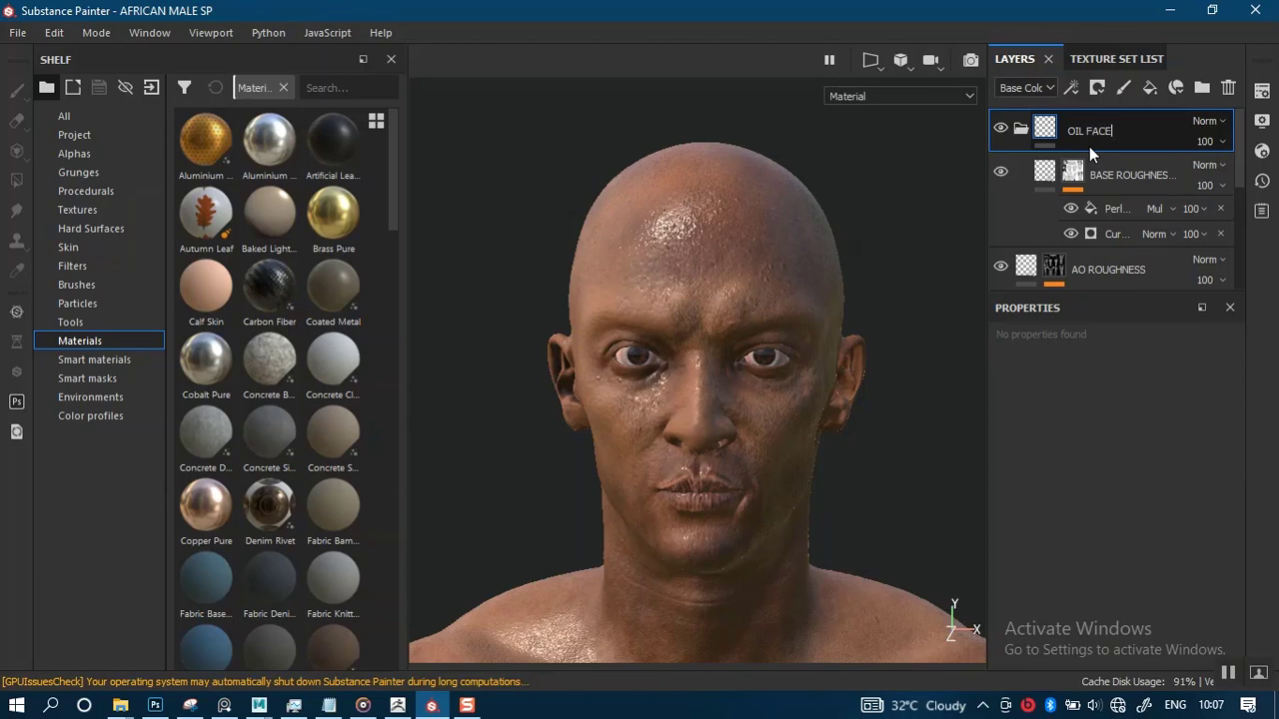
key("Return")
right_click(1054, 135)
left_click(1068, 150)
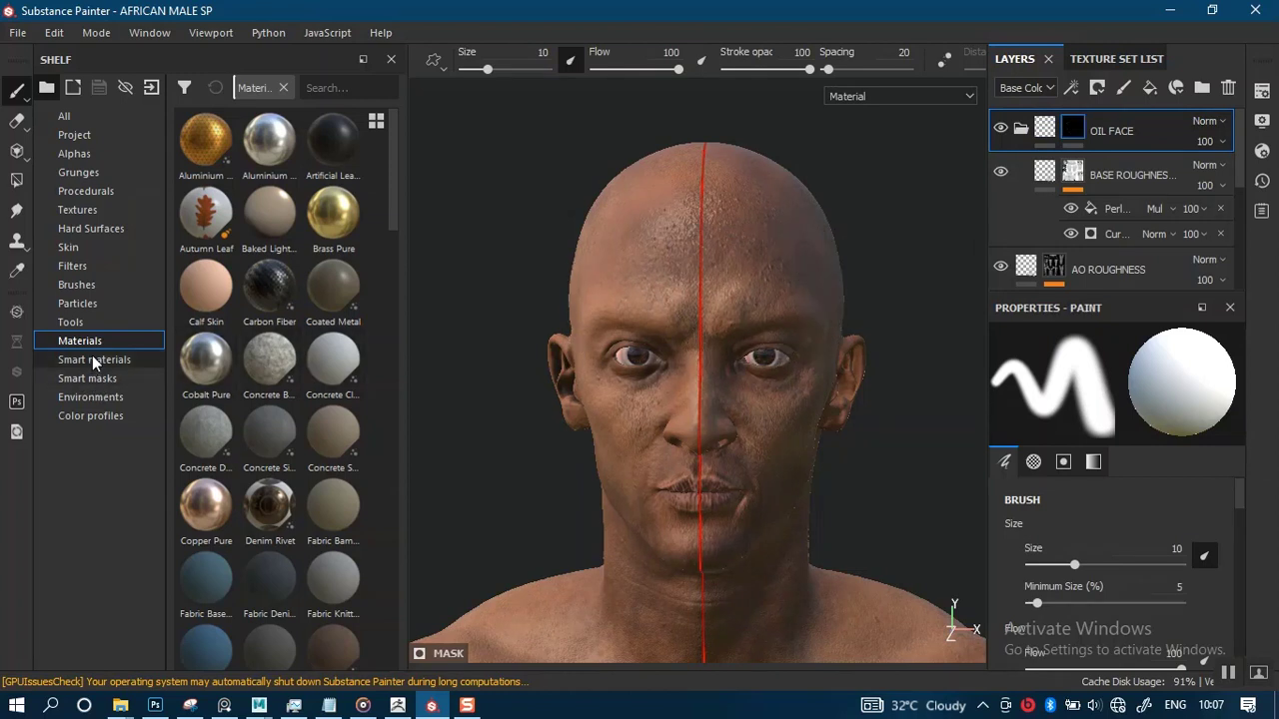
- Search the brushes for DIRT, choose the Dirt 1 brush and reduce its size to 5.15
left_click(80, 284)
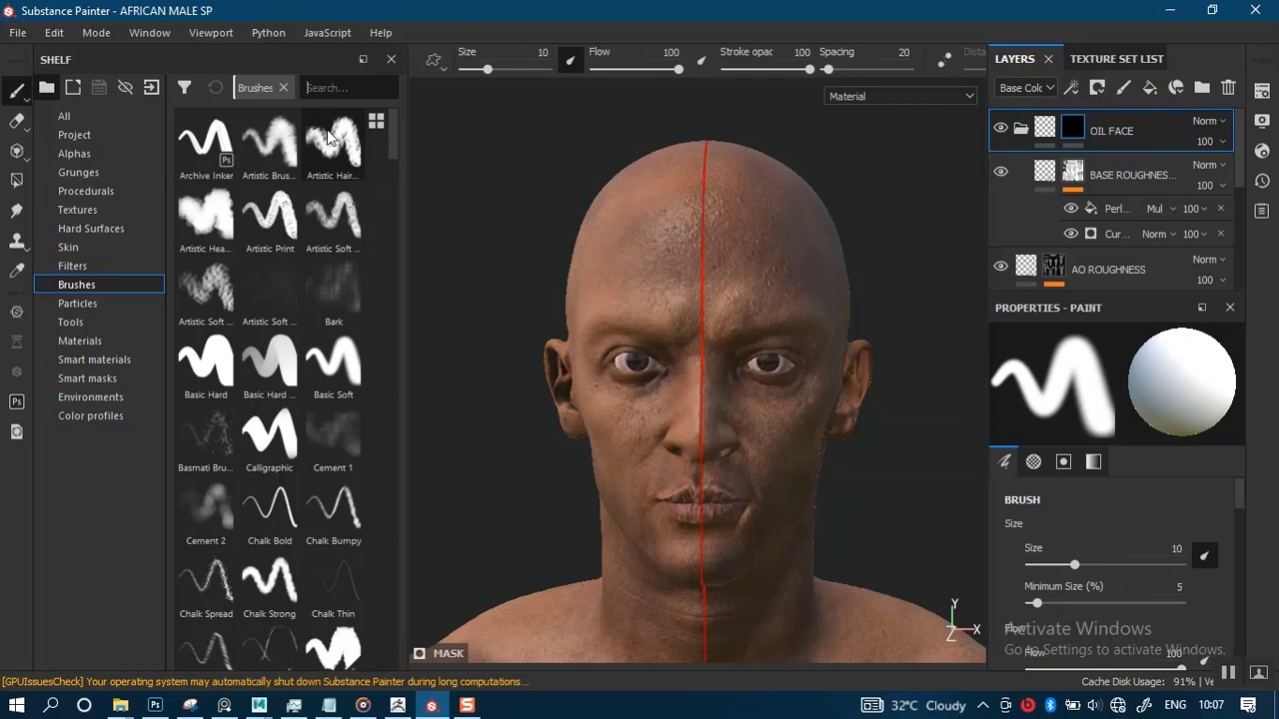
mouse_move(328, 136)
type("DIR")
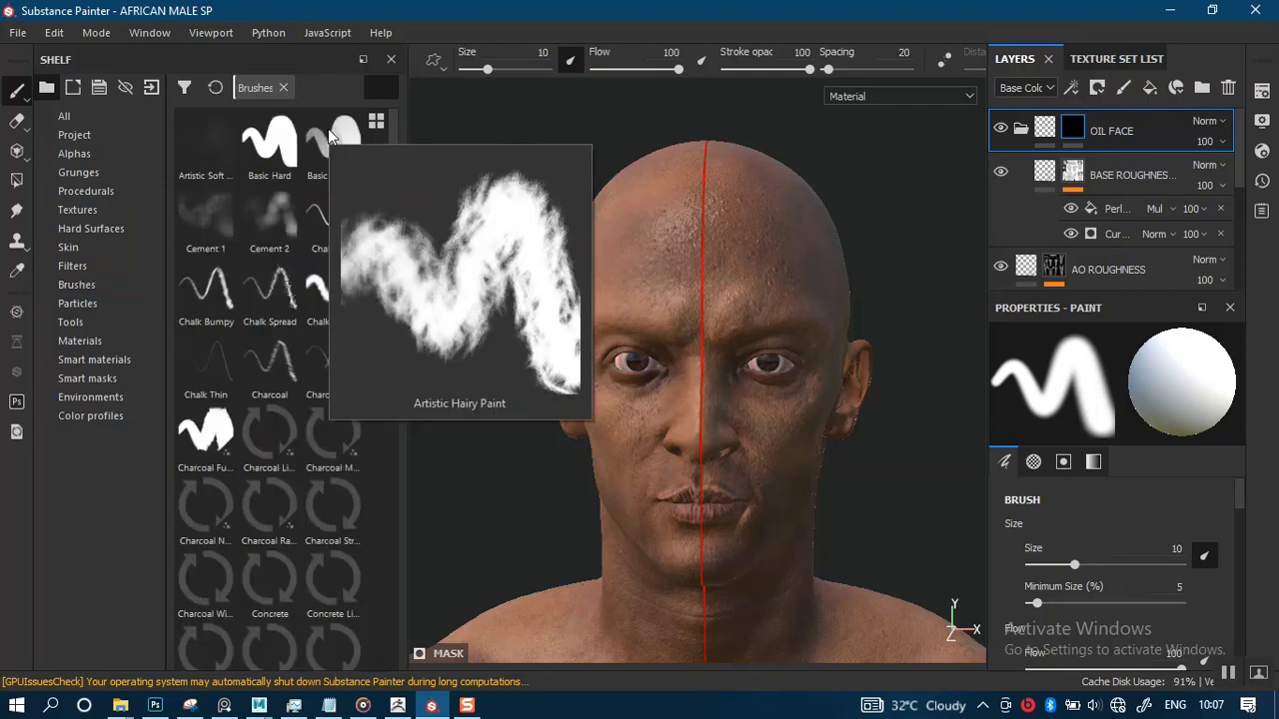
type("T")
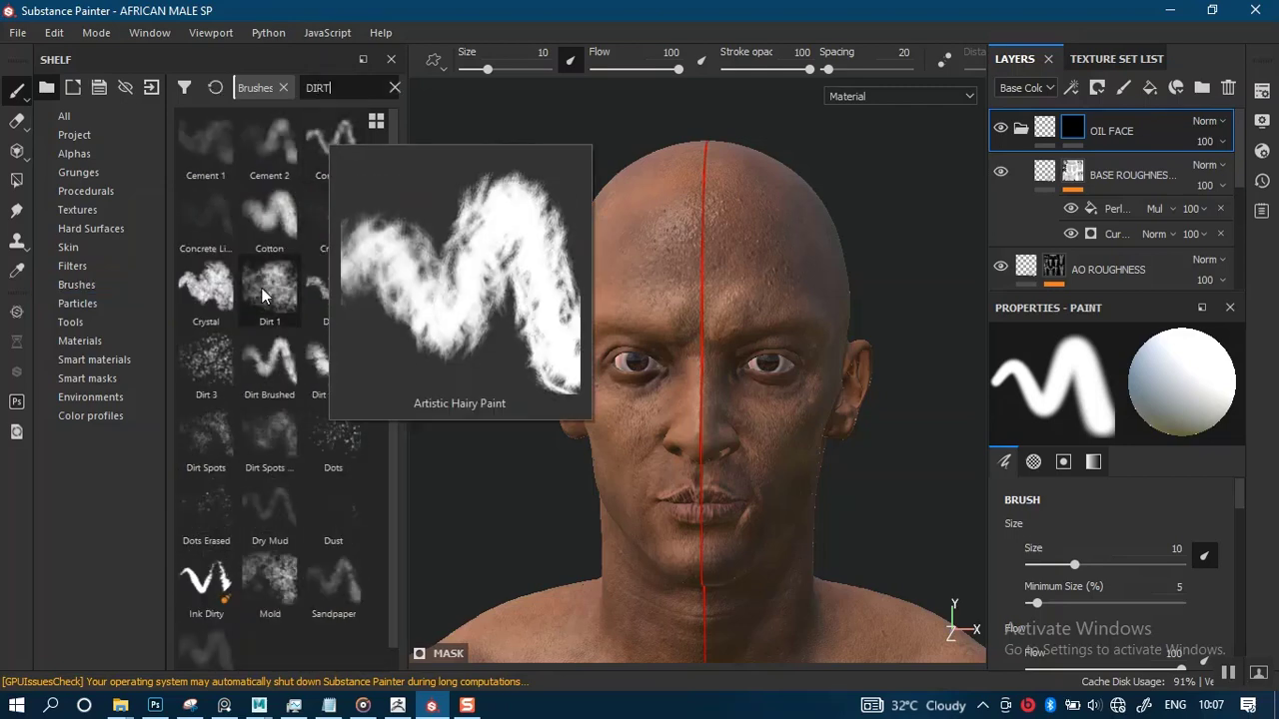
left_click(270, 290)
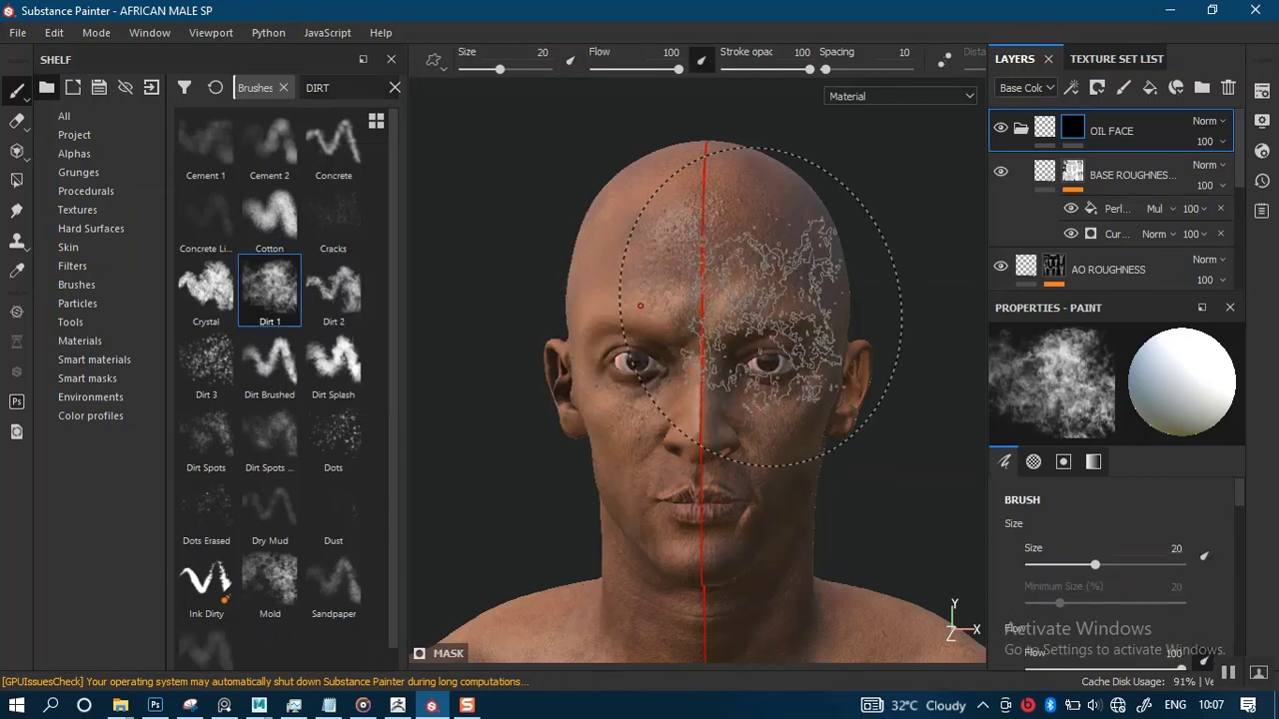
mouse_move(748, 299)
right_mouse_down("ctrl")
mouse_move(736, 299)
mouse_move(731, 264)
right_mouse_up("ctrl")
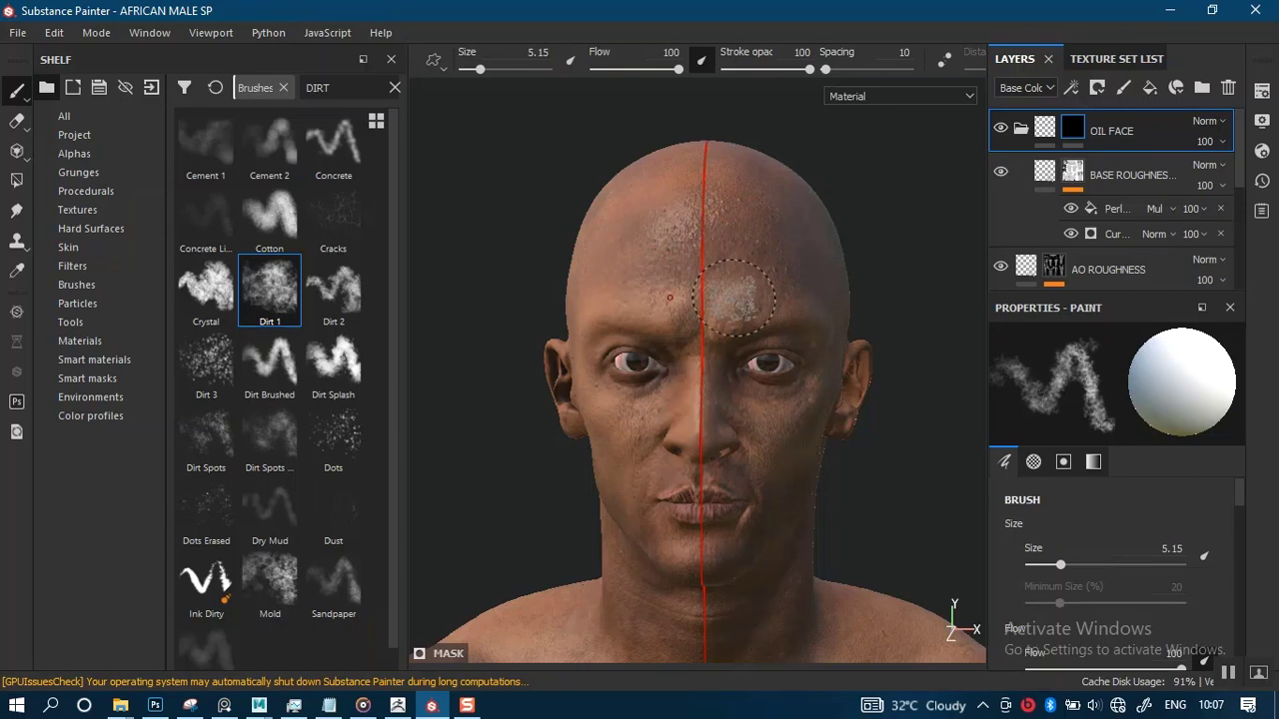
- Paint the oily area over the forehead in the OIL FACE mask and switch the display to the Roughness channel
middle_click_drag(734, 297, 733, 344, "alt")
scroll(733, 340, "up", 2)
mouse_move(701, 353)
left_mouse_down("alt")
mouse_move(721, 378)
mouse_move(724, 295)
left_mouse_up("alt")
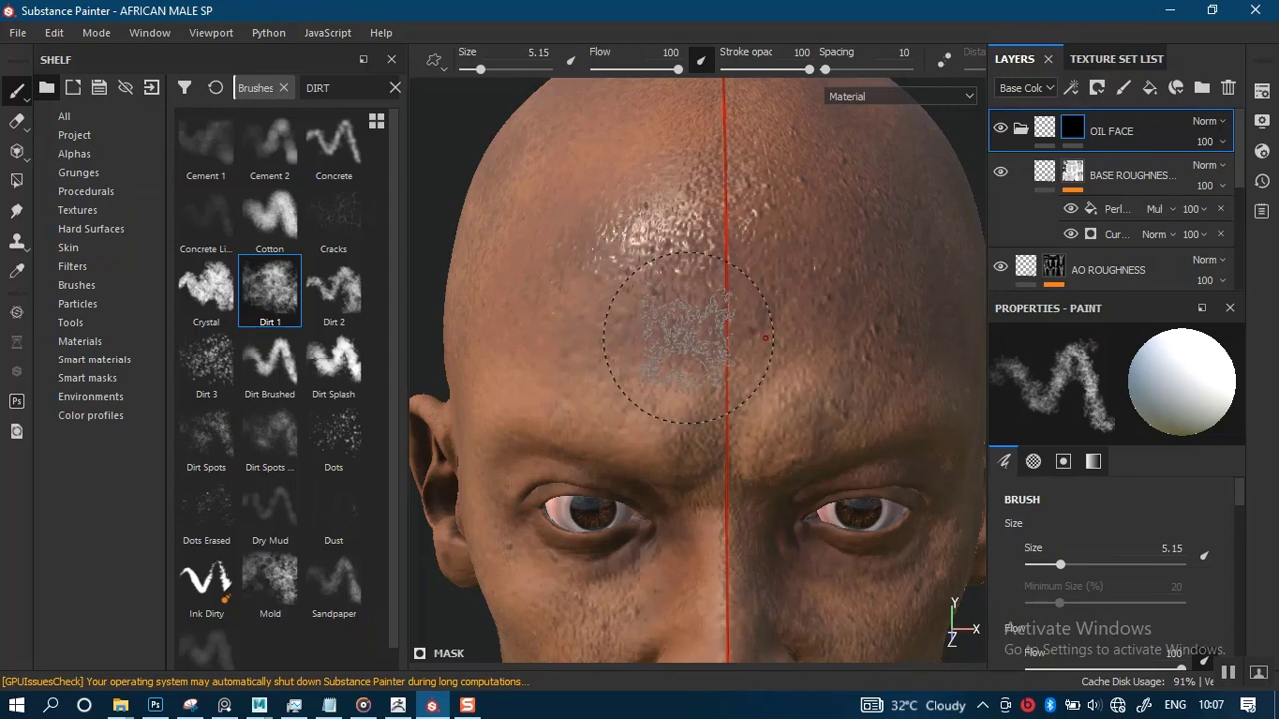
key("c")
left_click_drag(718, 372, 701, 310, "alt")
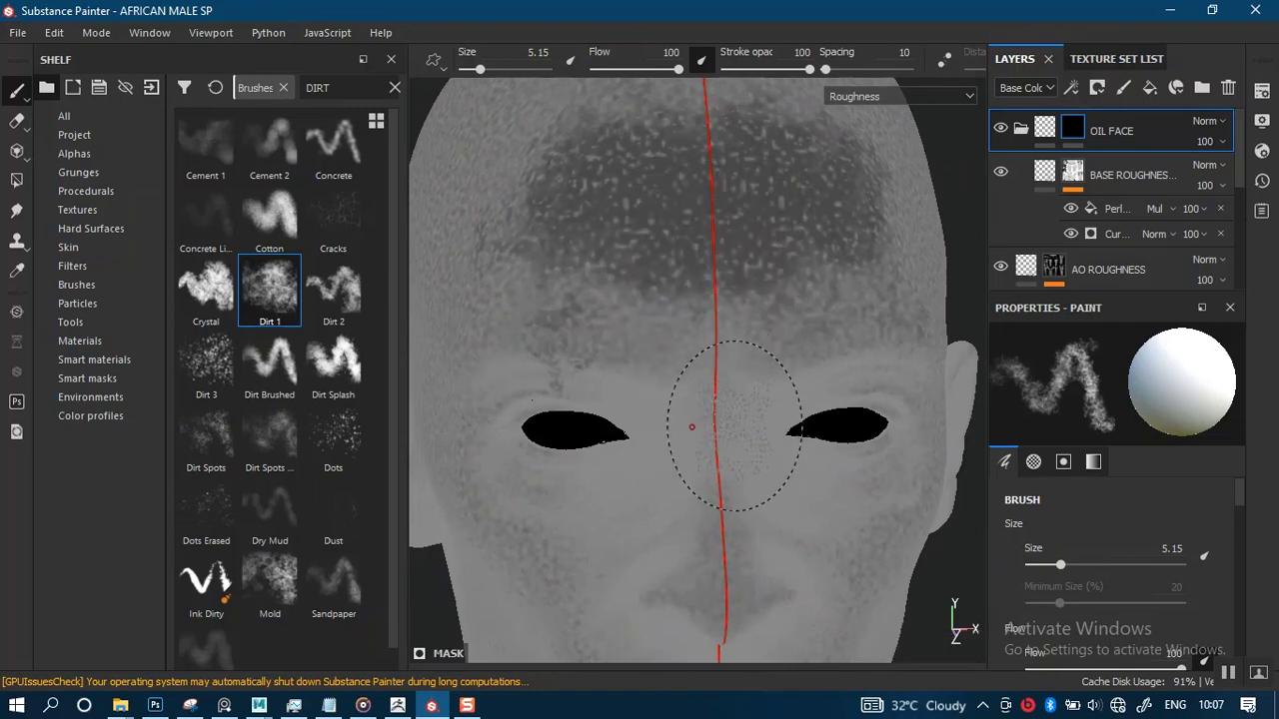
- Paint the oily area over the cheeks in the OIL FACE mask, reducing the brush size to 2.78 for the edges
left_click_drag(691, 426, 887, 408, "alt")
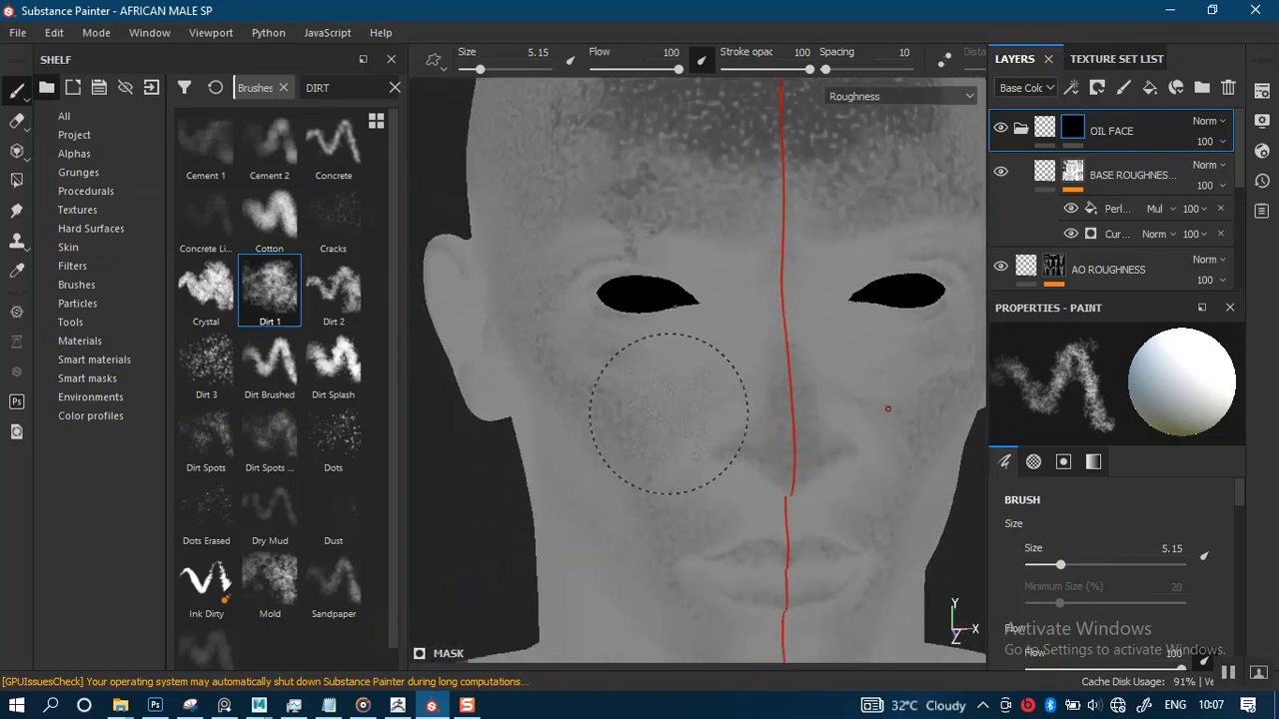
left_click_drag(631, 420, 592, 419)
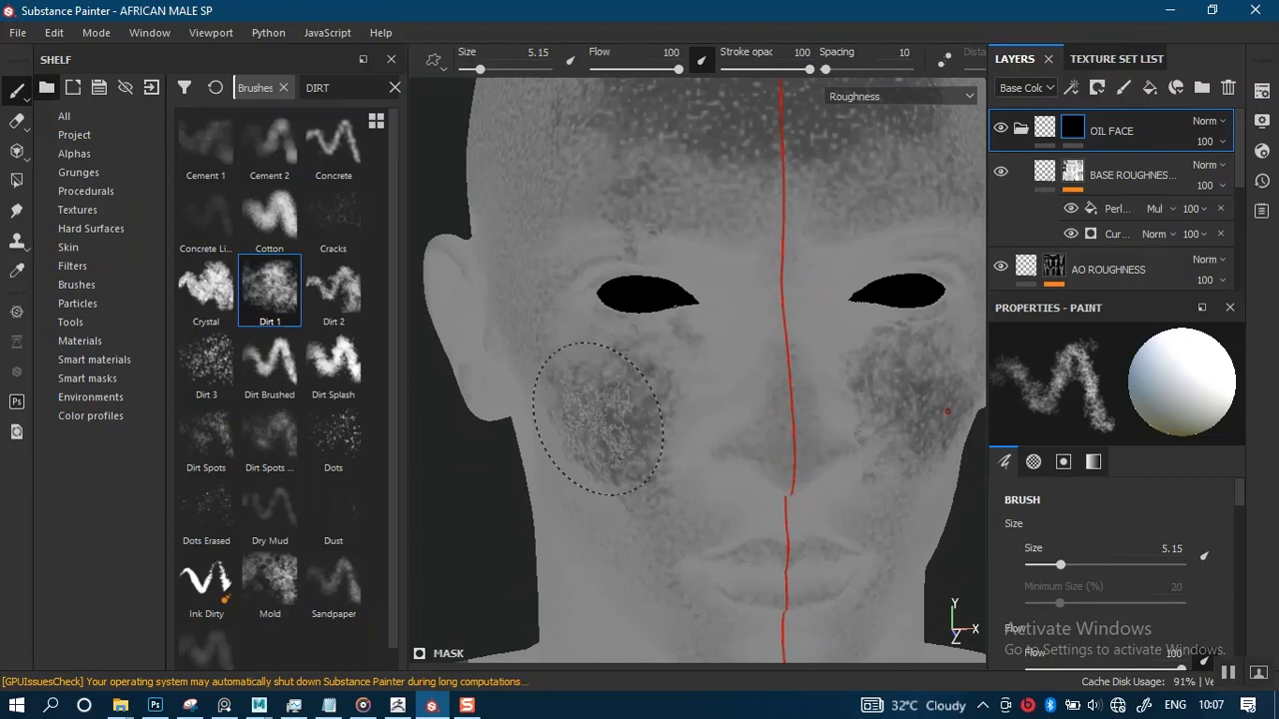
mouse_move(724, 422)
left_mouse_down("alt")
mouse_move(670, 479)
mouse_move(685, 433)
mouse_move(648, 401)
left_mouse_up("alt")
right_click_drag(642, 400, 631, 424, "ctrl")
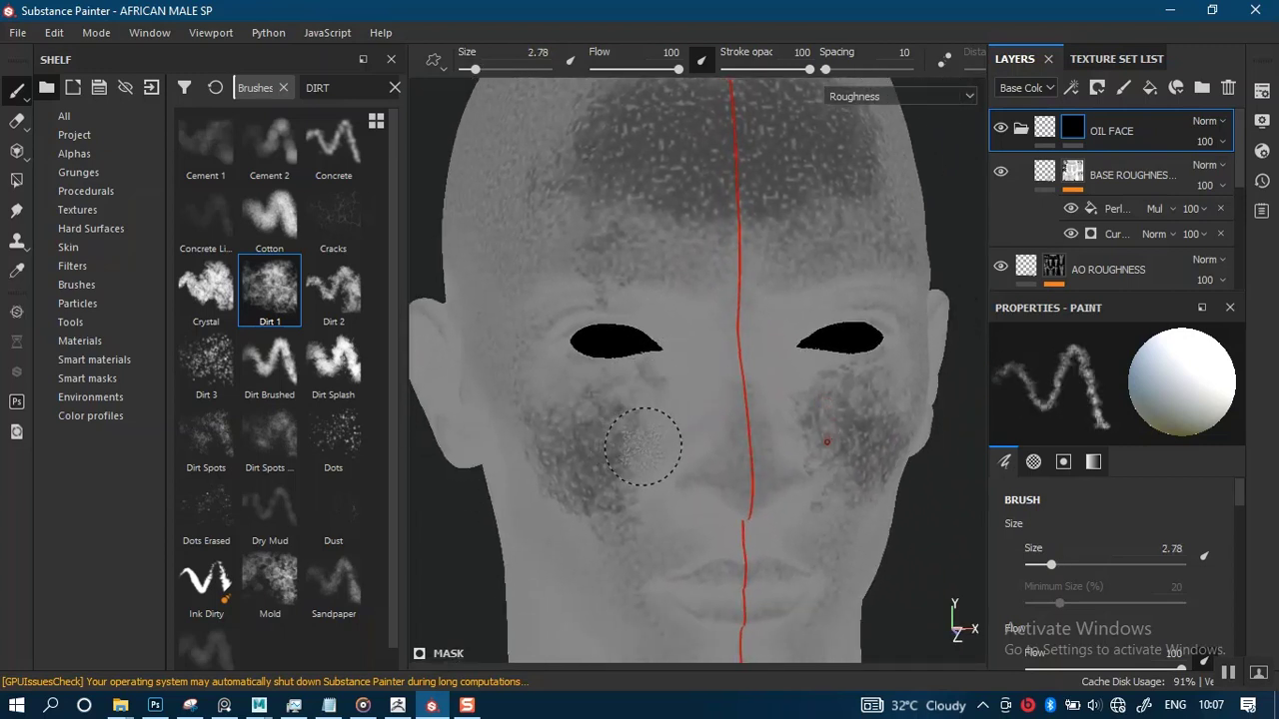
mouse_move(643, 447)
left_mouse_down()
mouse_move(629, 462)
mouse_move(587, 454)
mouse_move(628, 425)
mouse_move(576, 397)
mouse_move(588, 455)
left_mouse_up()
left_click_drag(635, 490, 544, 377)
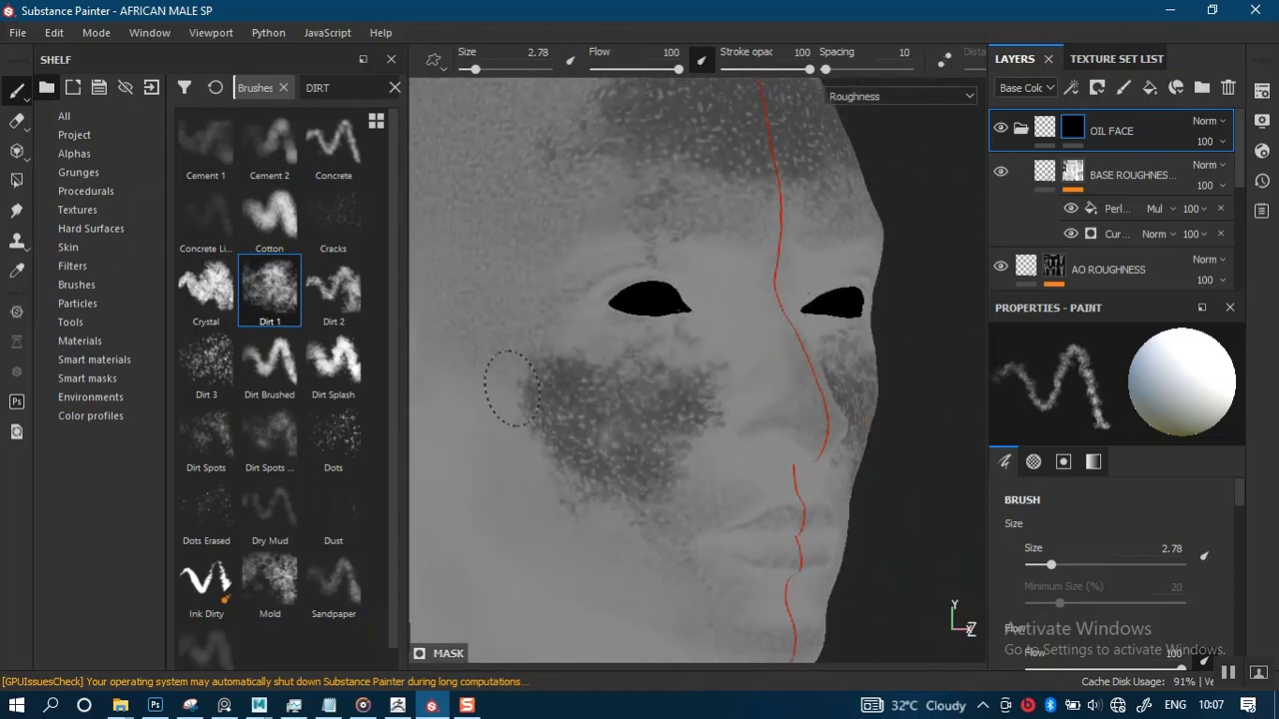
- Paint the oily area along the nose bridge in the OIL FACE mask, reducing the brush size to 1.6
scroll(699, 400, "down", 3)
left_click_drag(745, 394, 585, 428, "alt")
scroll(613, 410, "up", 3)
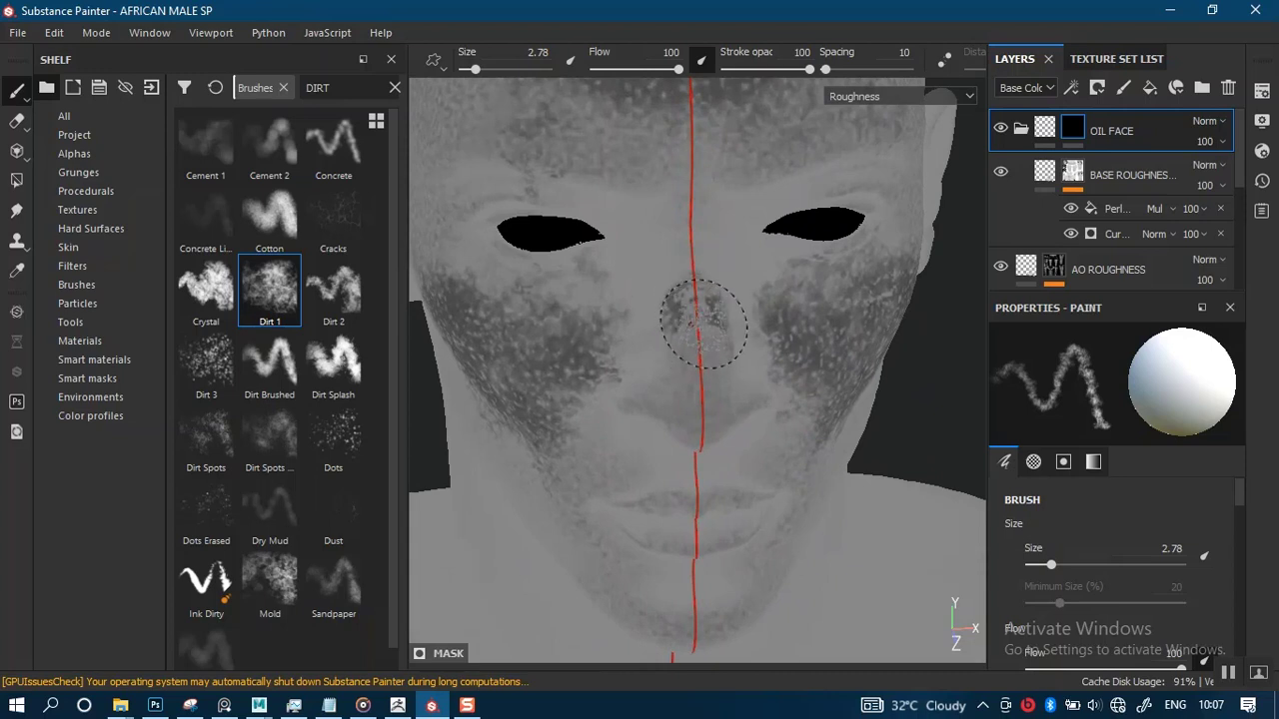
key("bracketleft")
key("bracketleft")
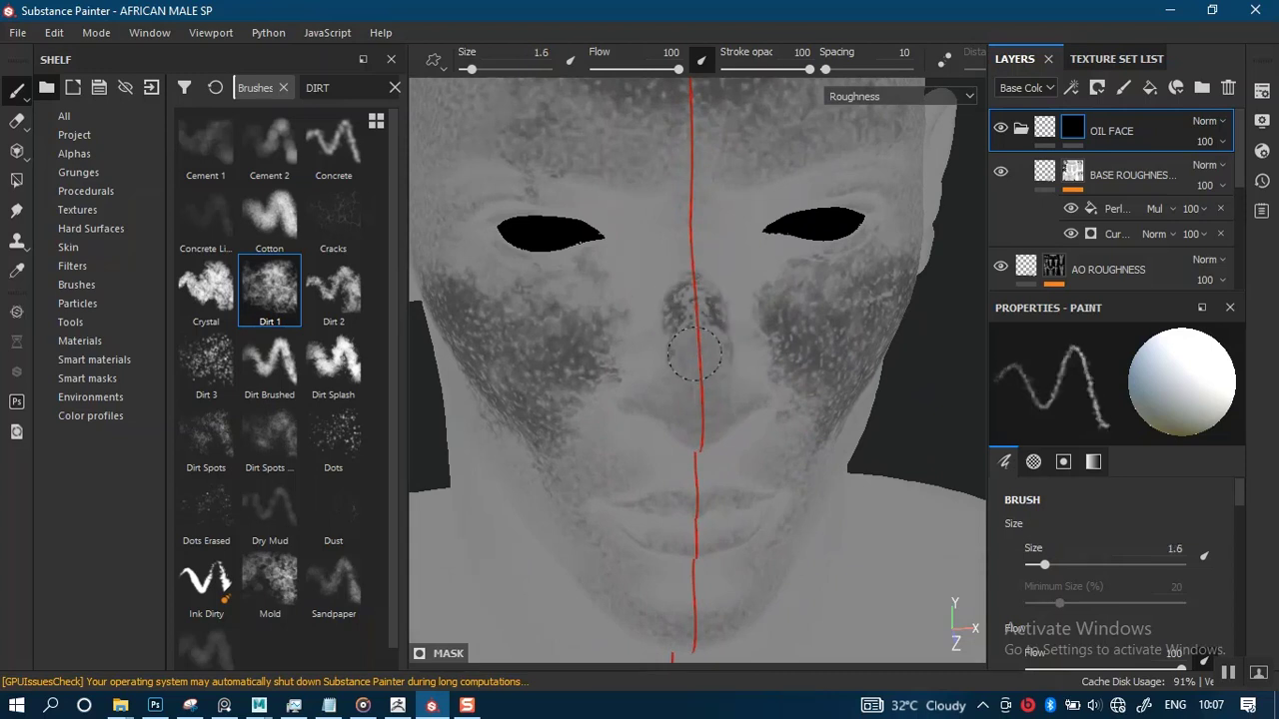
left_click_drag(699, 340, 701, 350, "alt")
scroll(701, 354, "up", 2)
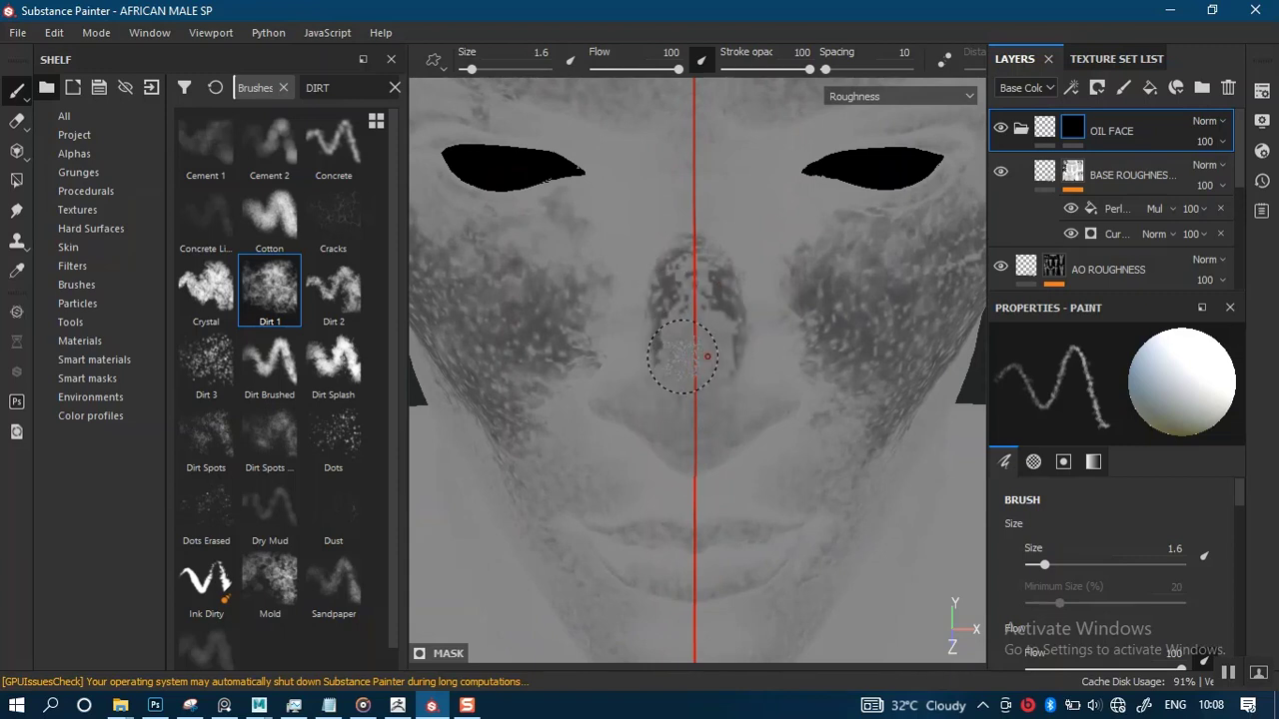
- Paint the oily area over the chin in the OIL FACE mask with the Dirt 1 brush at size 1.6
left_click_drag(682, 357, 688, 451, "alt")
middle_click_drag(688, 450, 699, 410, "alt")
right_click_drag(705, 349, 705, 374, "alt")
middle_click_drag(704, 610, 719, 430, "alt")
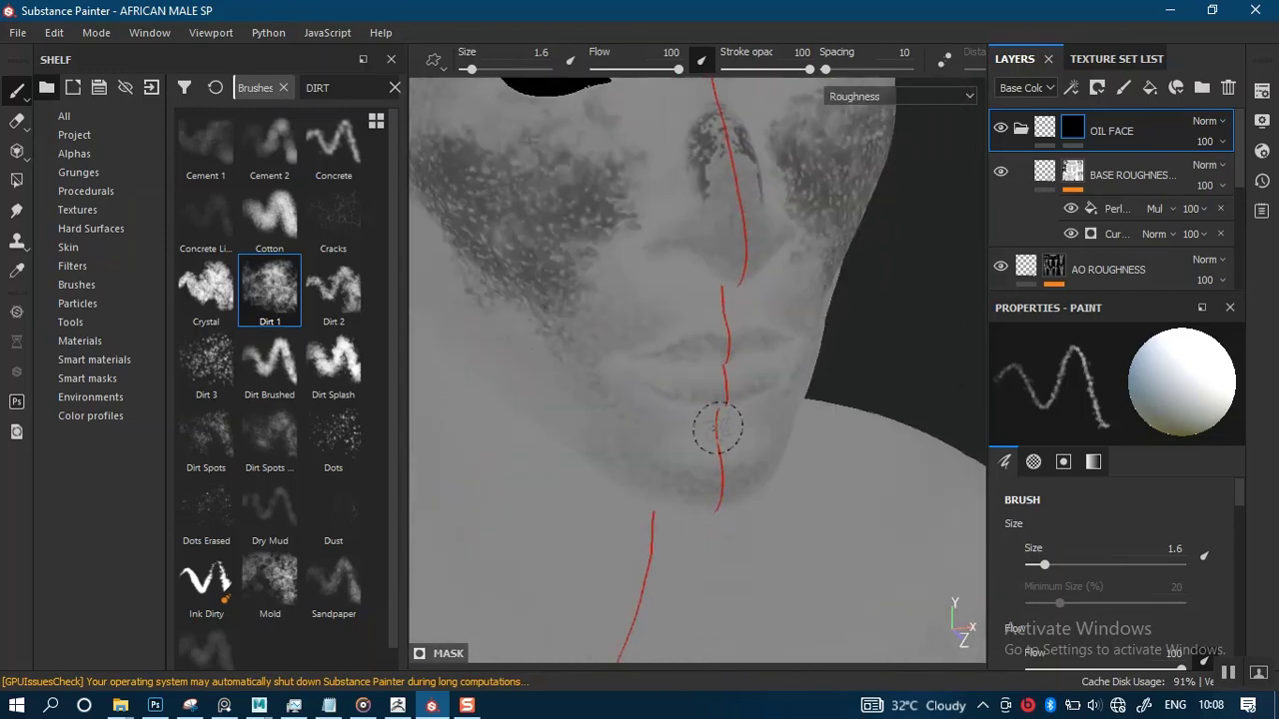
left_click_drag(719, 430, 659, 440, "alt+shift")
right_click_drag(725, 470, 736, 459, "alt")
mouse_move(727, 479)
left_mouse_down()
mouse_move(697, 503)
mouse_move(784, 499)
mouse_move(785, 474)
mouse_move(827, 459)
mouse_move(775, 500)
left_mouse_up()
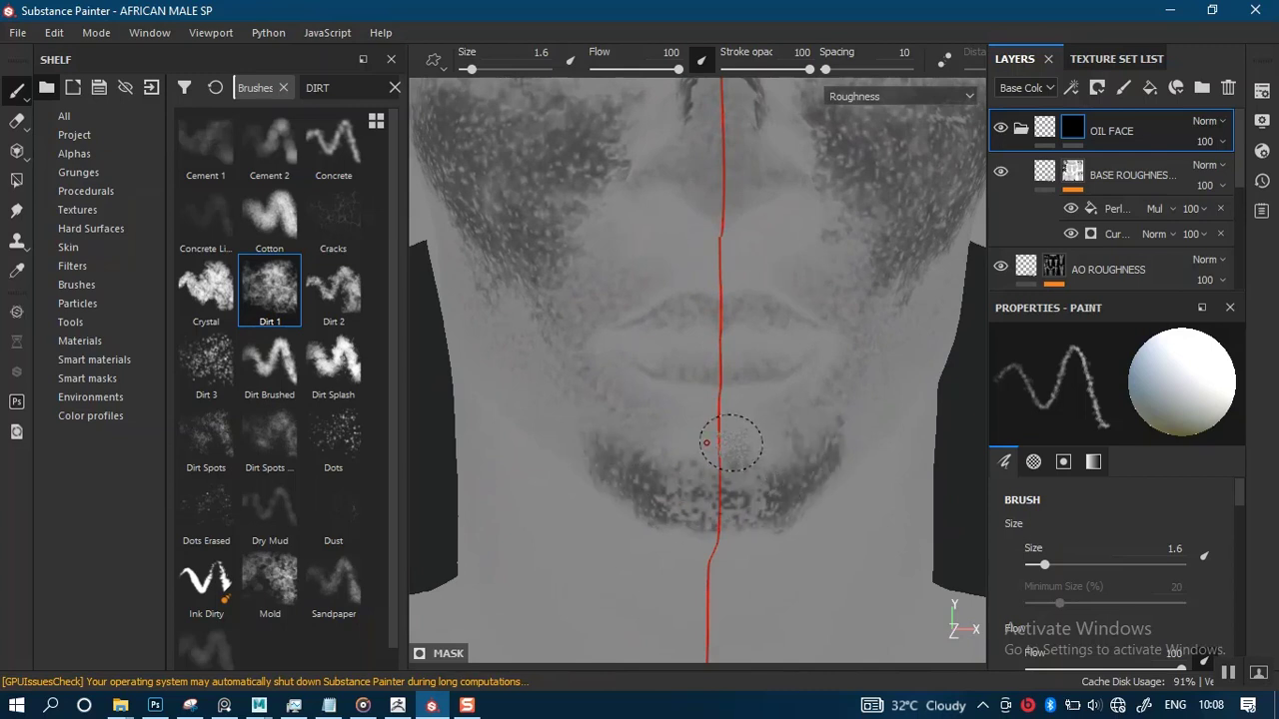
- Paint the lips in the OIL FACE mask with stroke opacity 57, flow 49 and brush size 0.74
right_click_drag(748, 388, 716, 293, "alt")
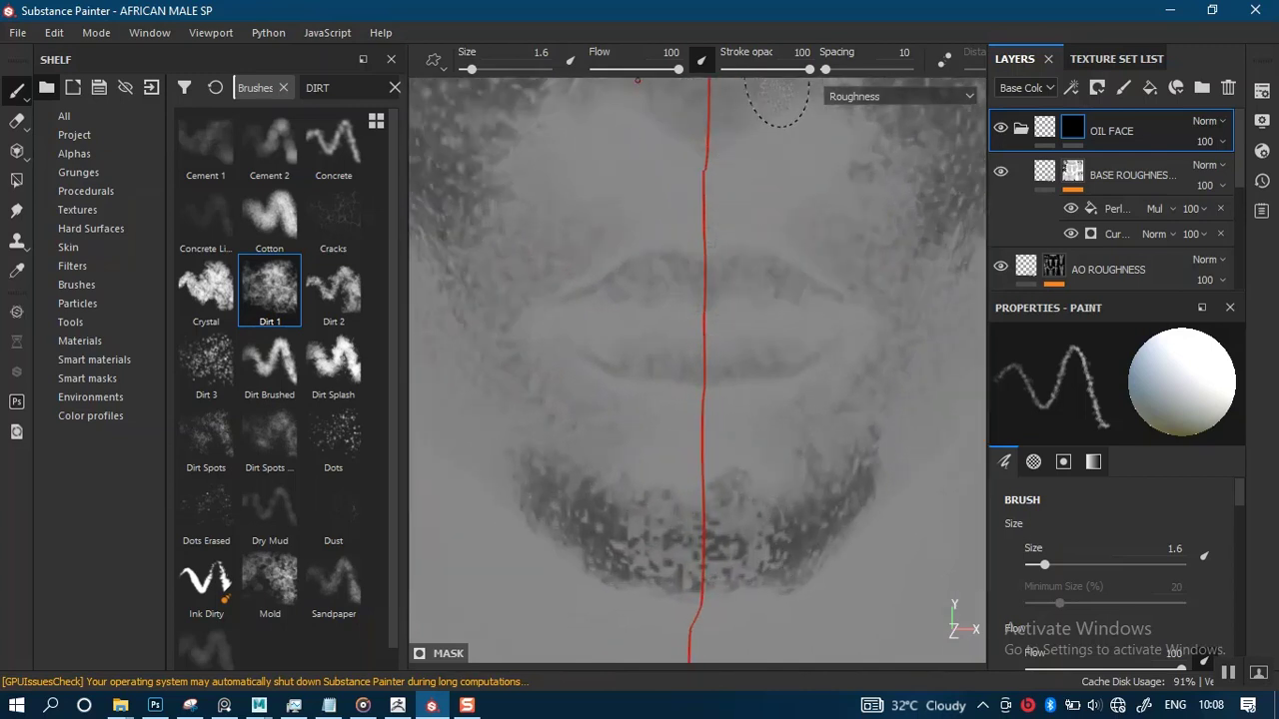
left_click_drag(809, 69, 772, 68)
left_click_drag(663, 69, 636, 69)
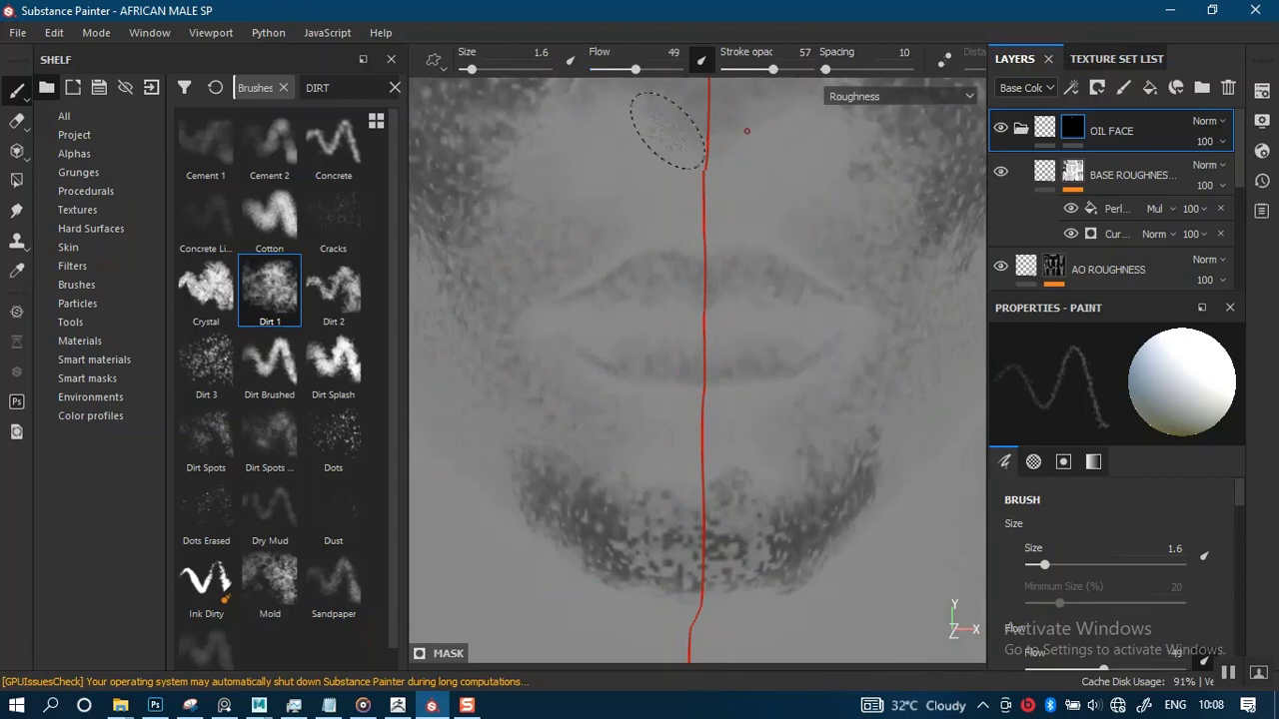
right_click_drag(717, 355, 651, 347, "ctrl")
mouse_move(627, 343)
left_mouse_down()
mouse_move(685, 349)
mouse_move(648, 296)
left_mouse_up()
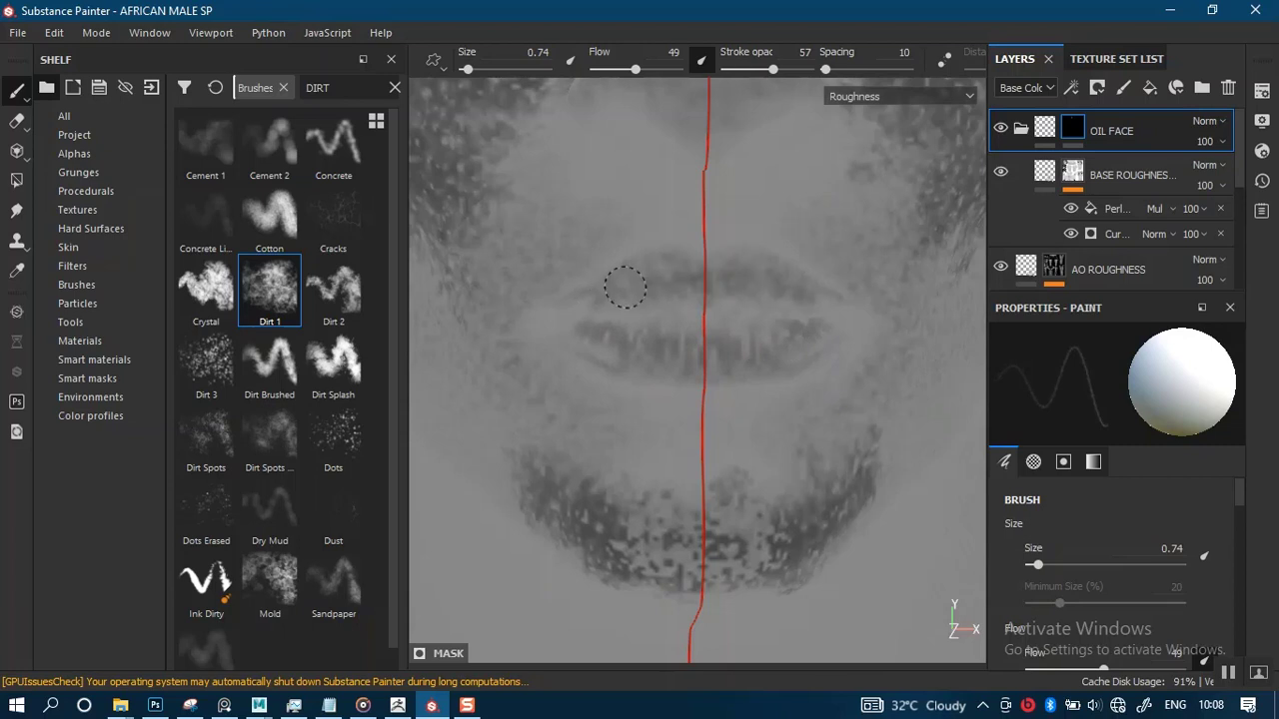
- Examine the painted roughness across the face, neck and chest, and switch the display back to the full material
right_click_drag(773, 434, 793, 159, "alt")
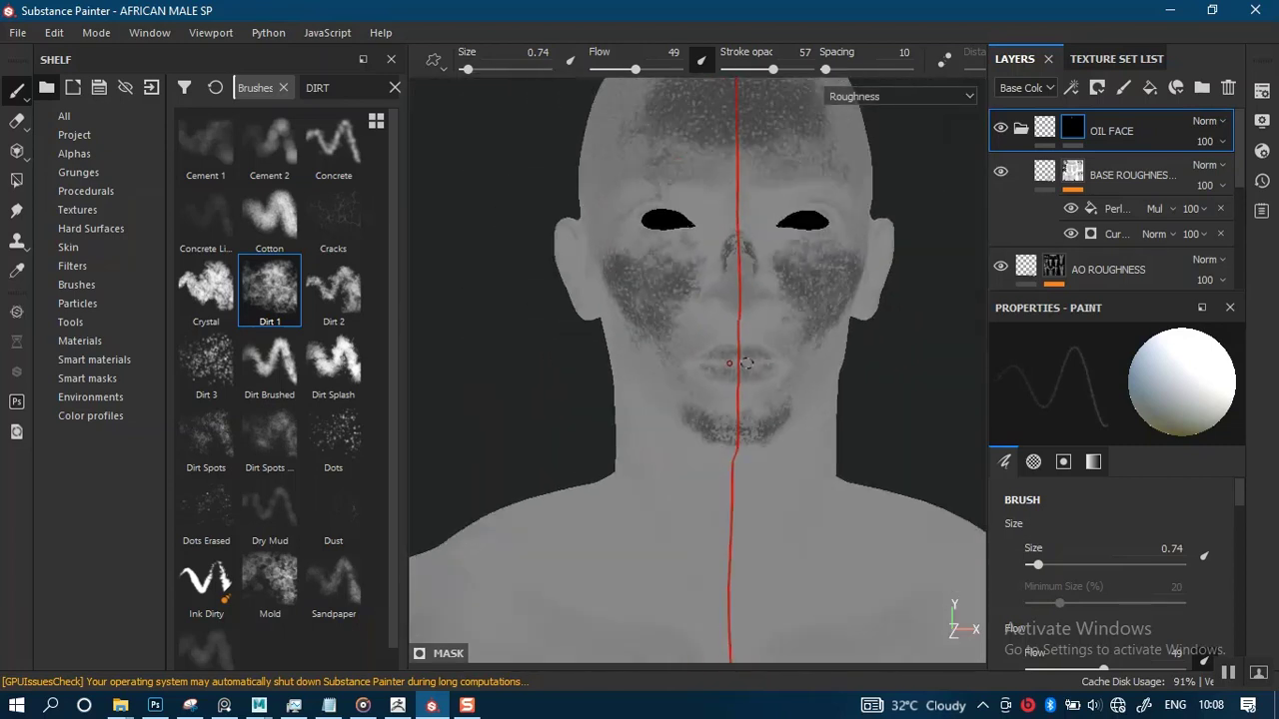
middle_click_drag(749, 355, 689, 218, "alt")
left_click_drag(774, 385, 745, 393, "alt")
middle_click_drag(745, 393, 669, 428, "alt")
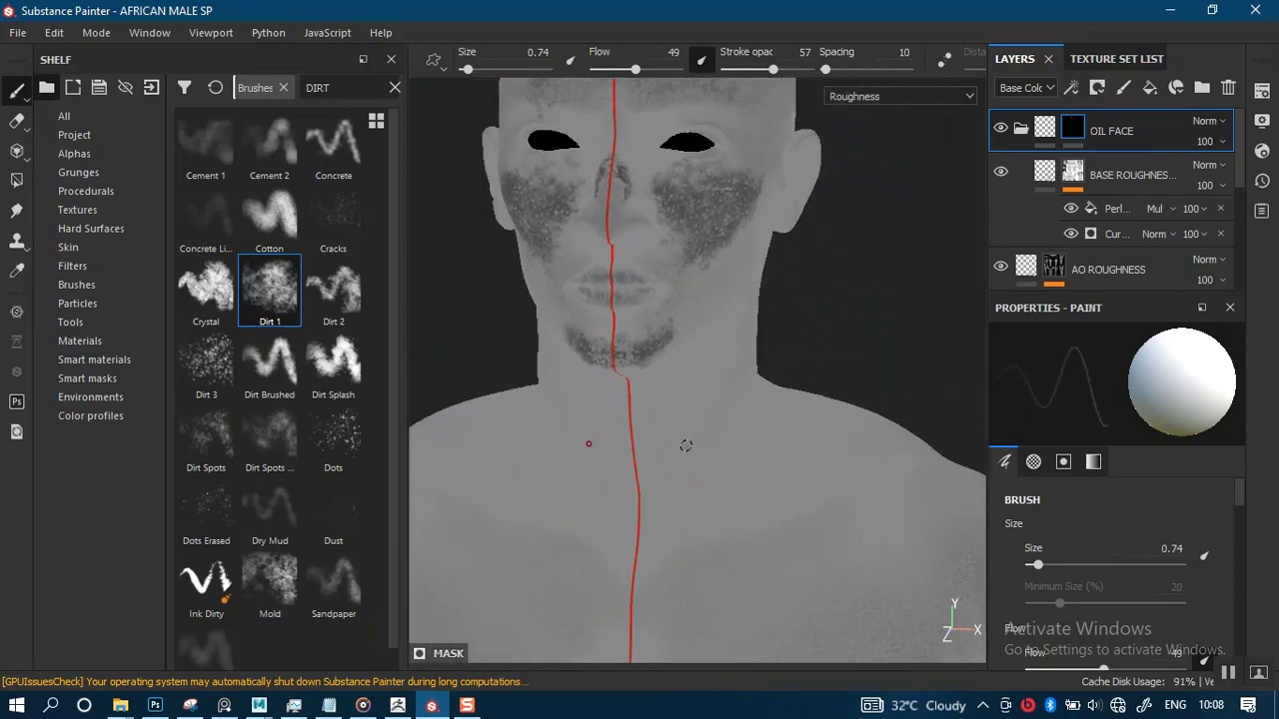
right_click_drag(685, 446, 698, 342, "alt")
middle_click_drag(697, 341, 695, 478, "alt")
right_click_drag(725, 420, 711, 519, "alt")
middle_click_drag(712, 519, 770, 464, "alt")
right_click_drag(770, 465, 771, 539, "alt")
left_click_drag(729, 451, 748, 448, "alt")
right_click_drag(748, 447, 662, 397, "alt")
key("m")
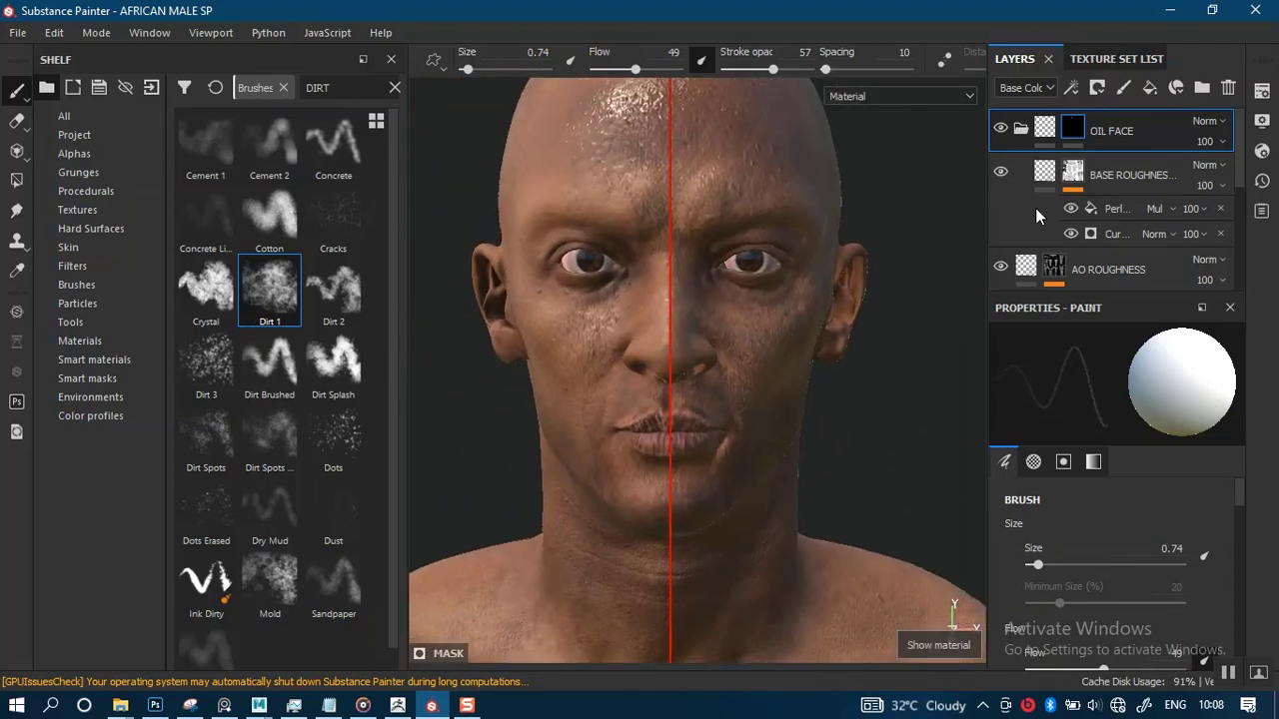
- Set the roughness of the BASE ROUGHNESS fill layer inside the OIL FACE group to 0.3671 and check the face under rotated lighting
left_click(1044, 131)
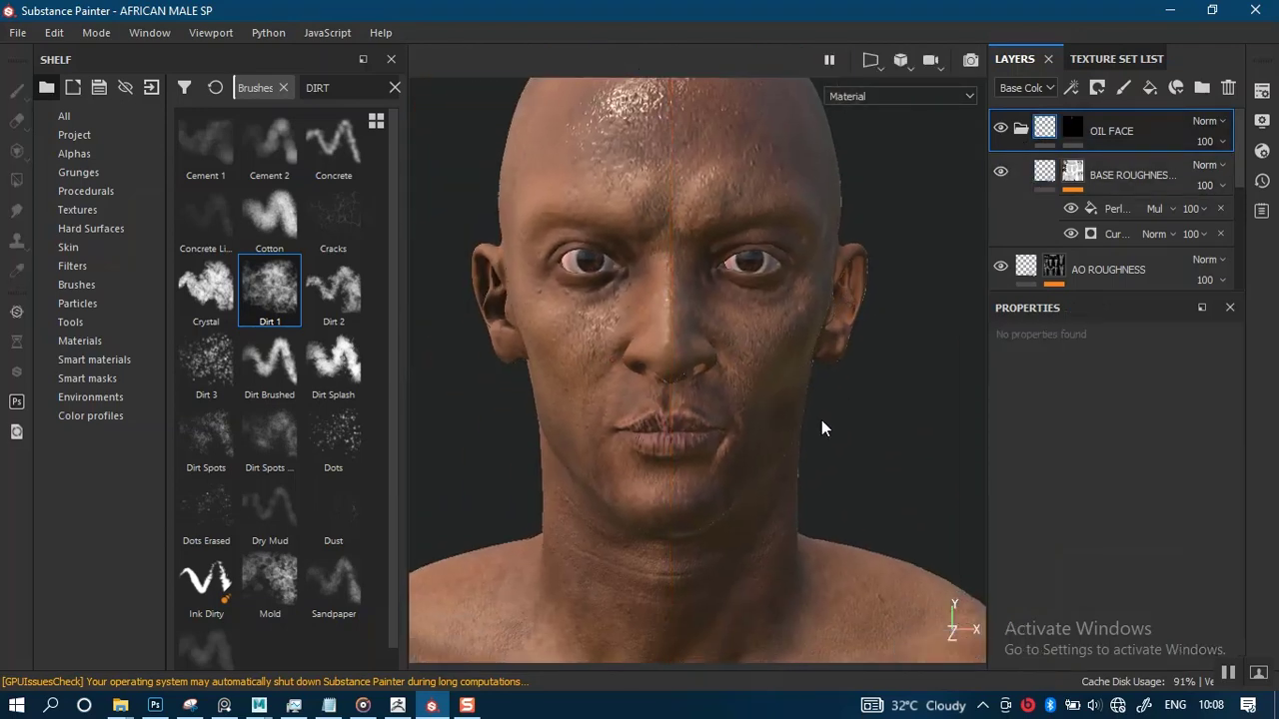
mouse_move(821, 427)
left_mouse_down("alt")
mouse_move(769, 430)
mouse_move(823, 436)
left_mouse_up("alt")
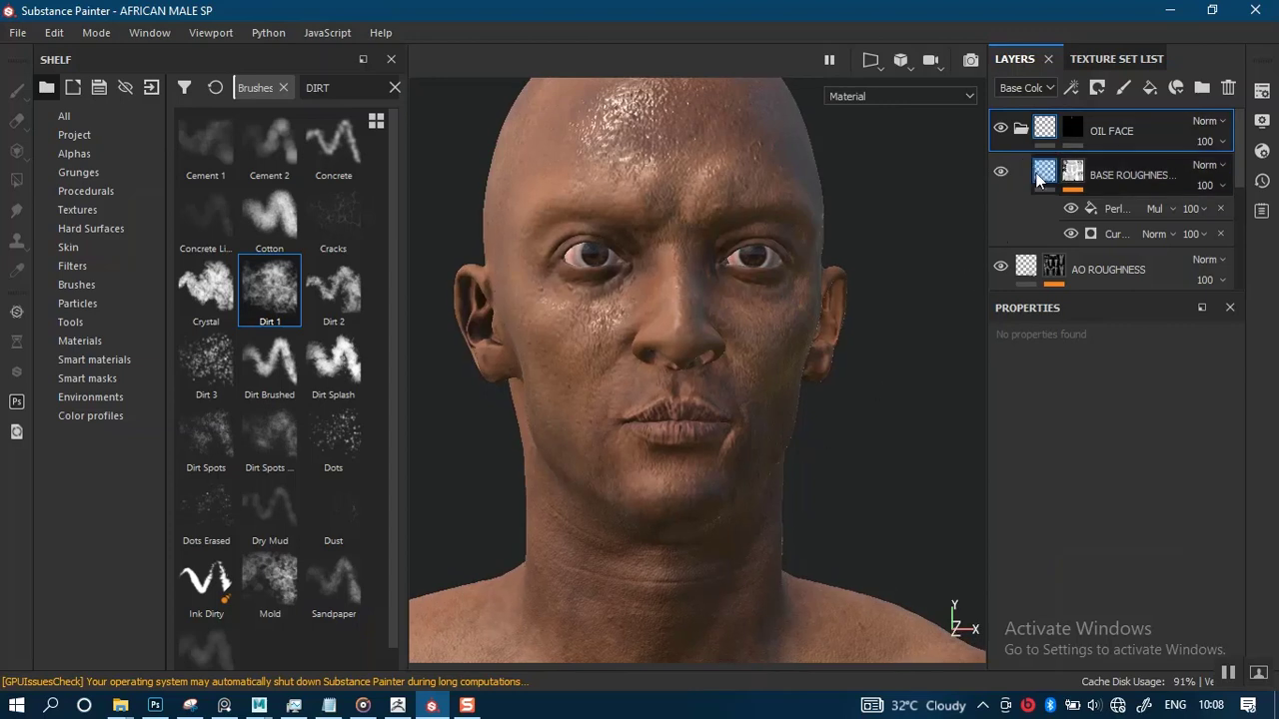
left_click(1114, 178)
left_click_drag(1063, 579, 1077, 579)
left_click_drag(788, 519, 785, 454, "alt")
right_click_drag(896, 431, 713, 458, "shift")
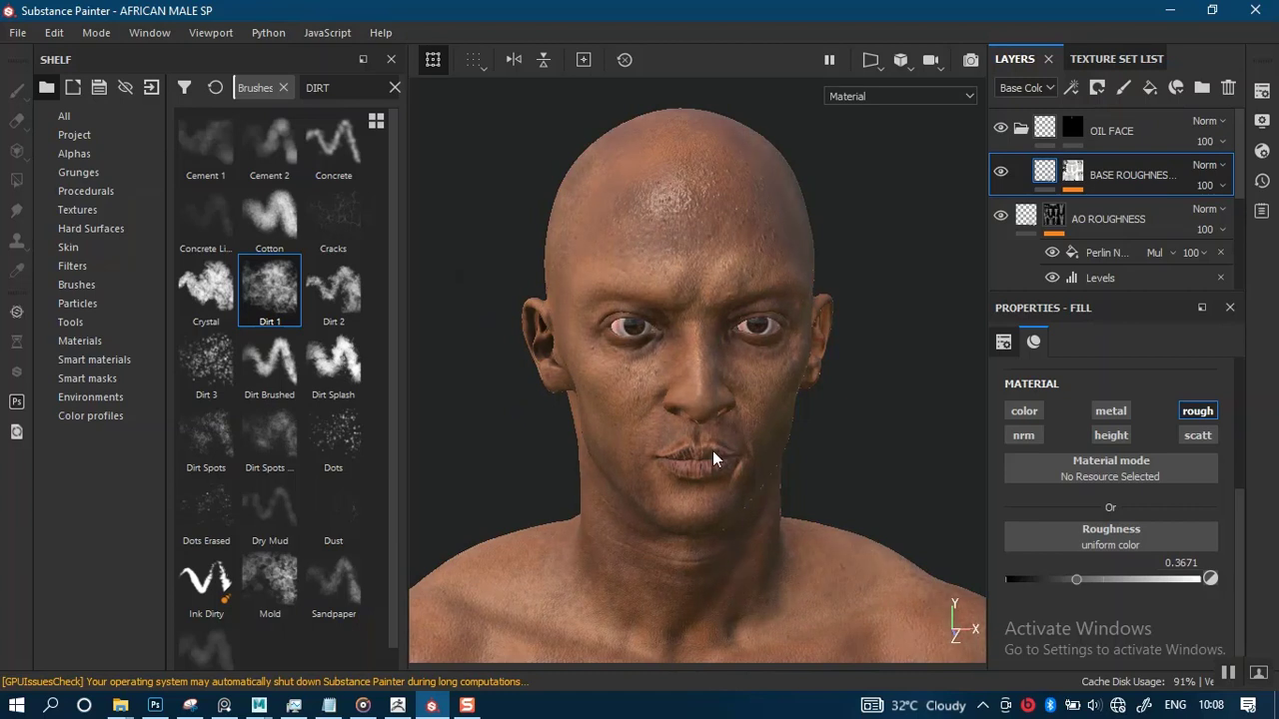
- Select the OIL FACE mask, turn symmetry off through the Polygon Fill tool and return to the Paint tool
left_click(1072, 127)
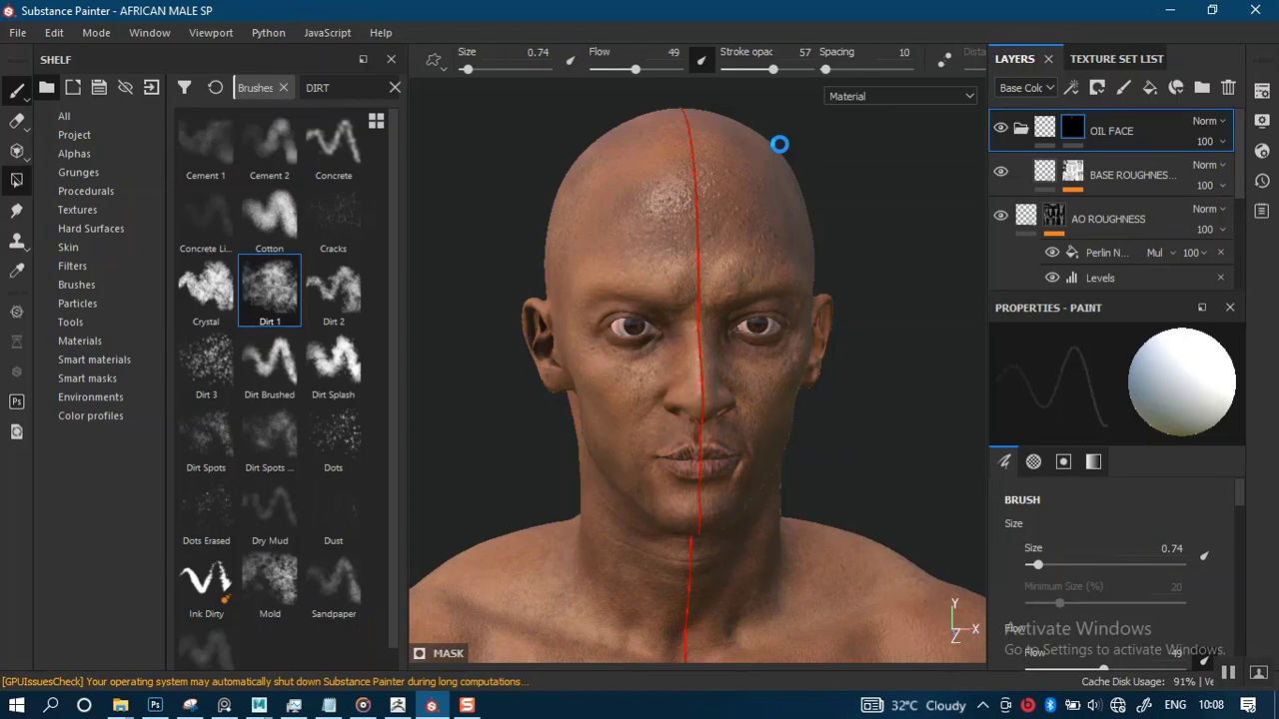
key("4")
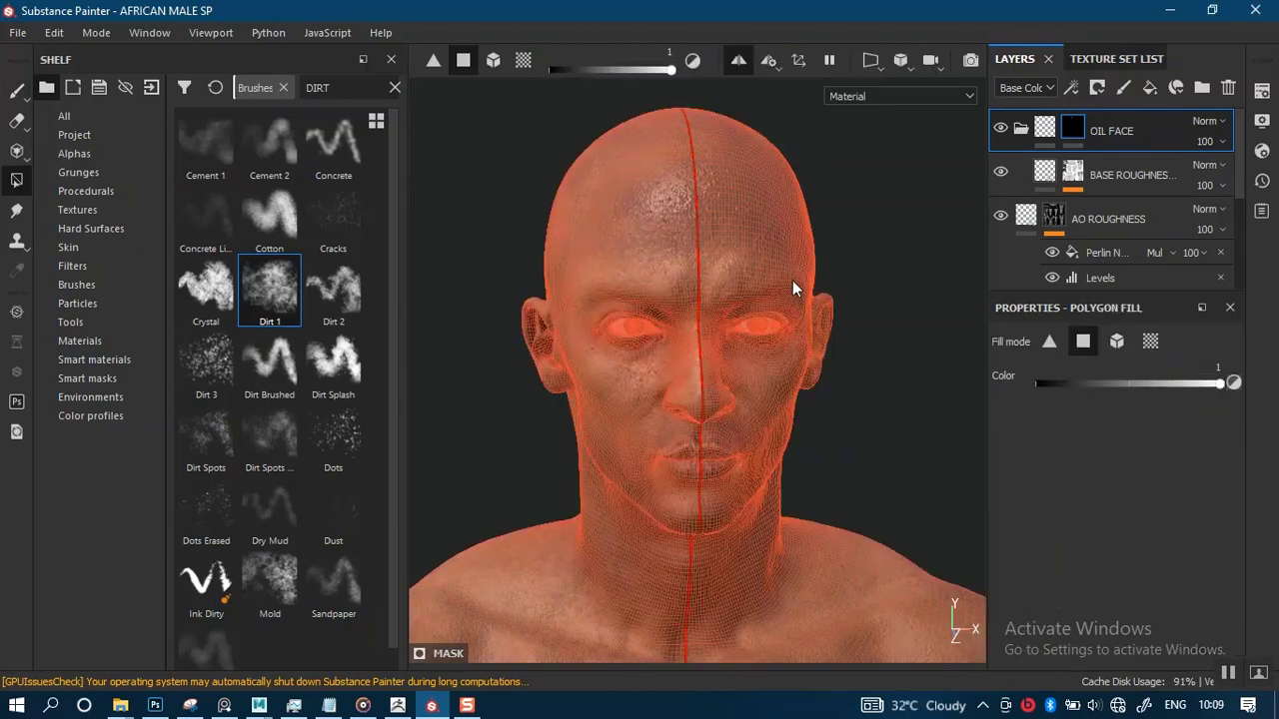
left_click(739, 61)
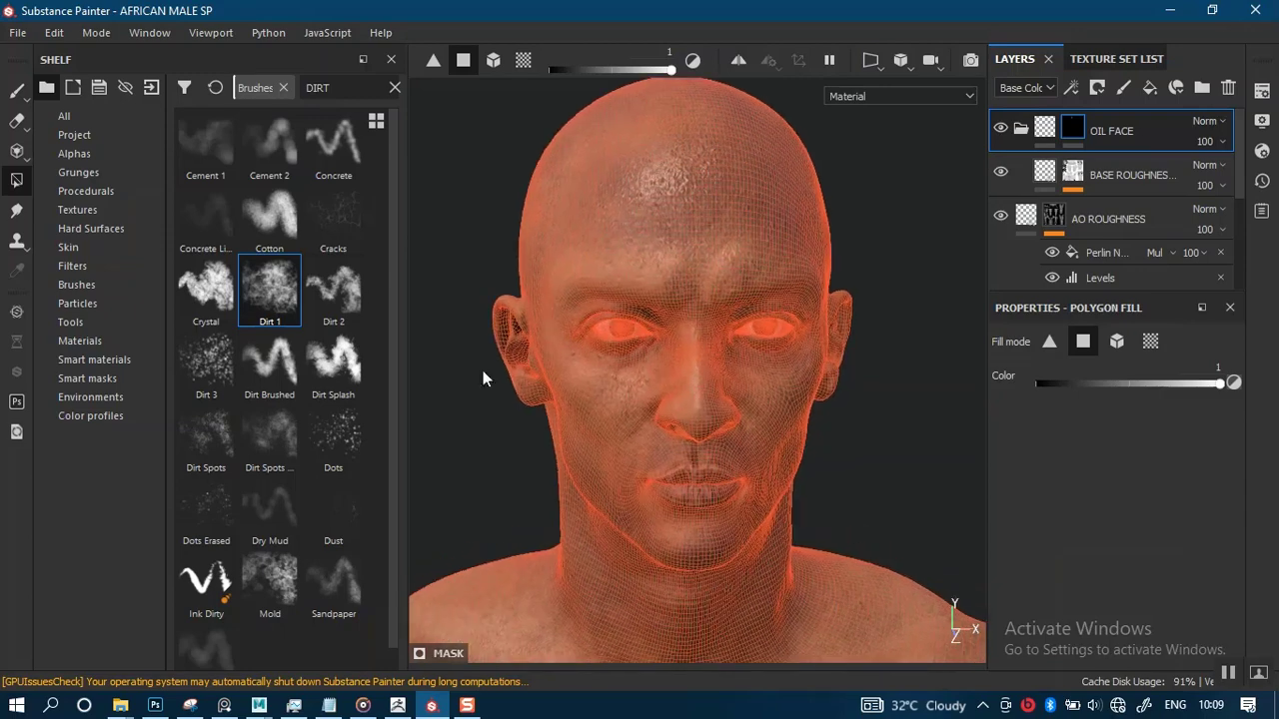
left_click(18, 91)
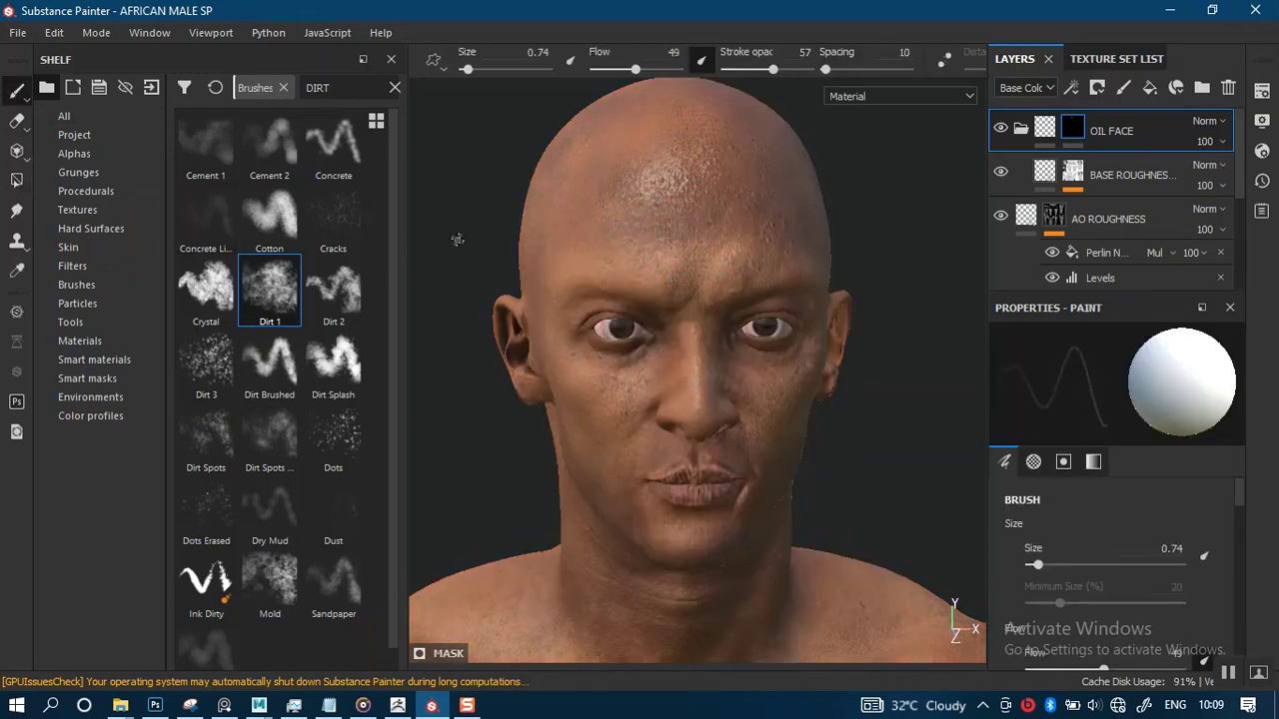
- Display the Roughness channel, paint down the nose in the OIL FACE mask at brush size 1.58, and set stroke opacity and flow to 100
scroll(703, 367, "up", 6)
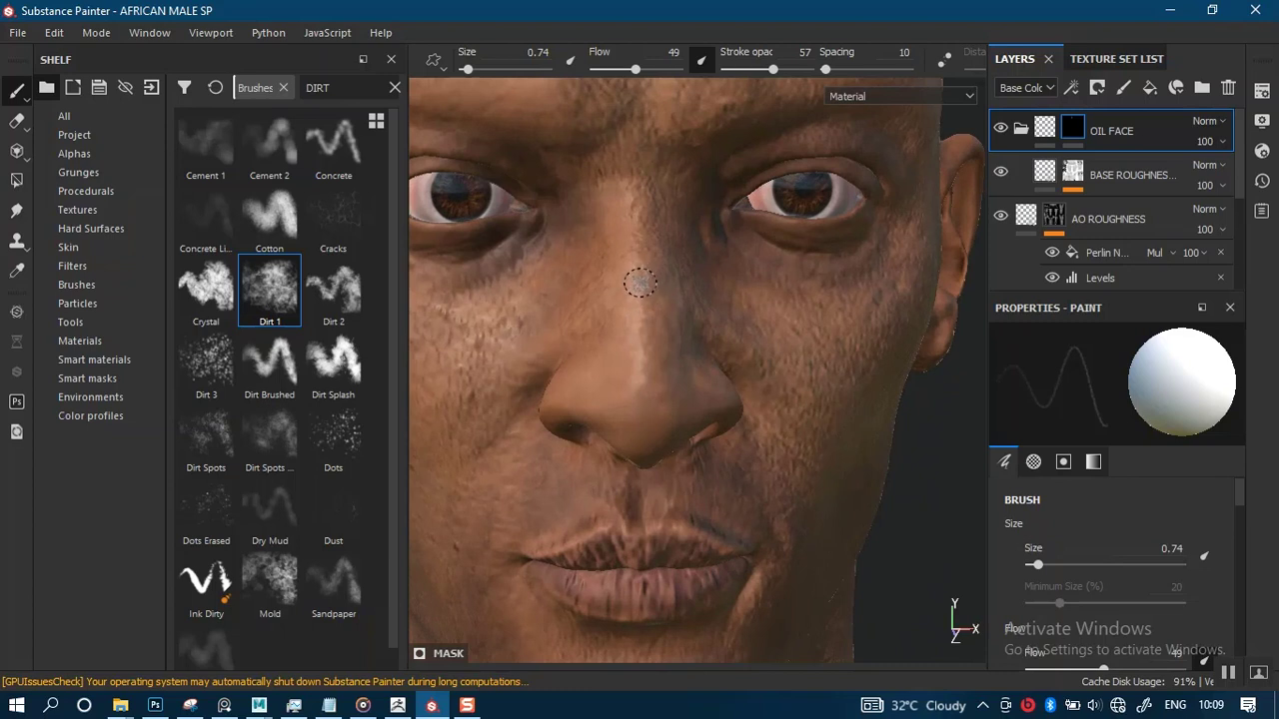
key("c")
left_click_drag(639, 287, 642, 299)
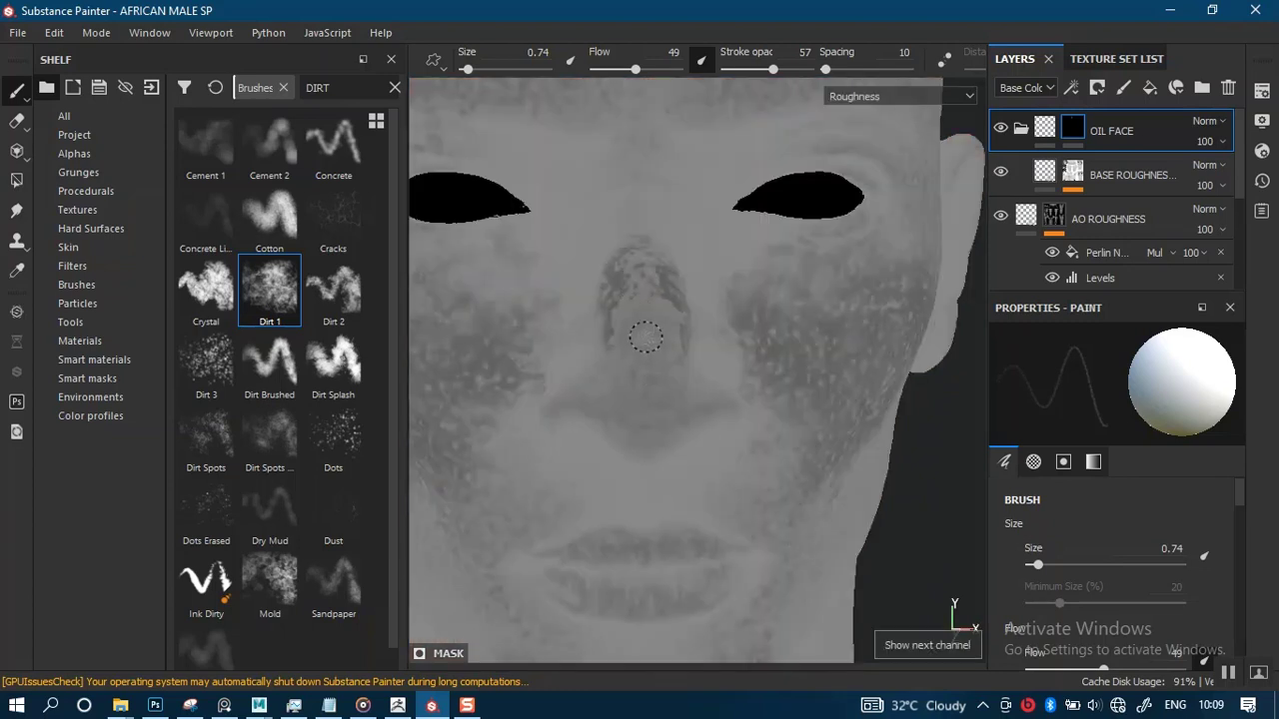
key("]")
mouse_move(640, 309)
left_mouse_down()
mouse_move(648, 345)
mouse_move(642, 315)
mouse_move(671, 350)
left_mouse_up()
scroll(664, 365, "up", 2)
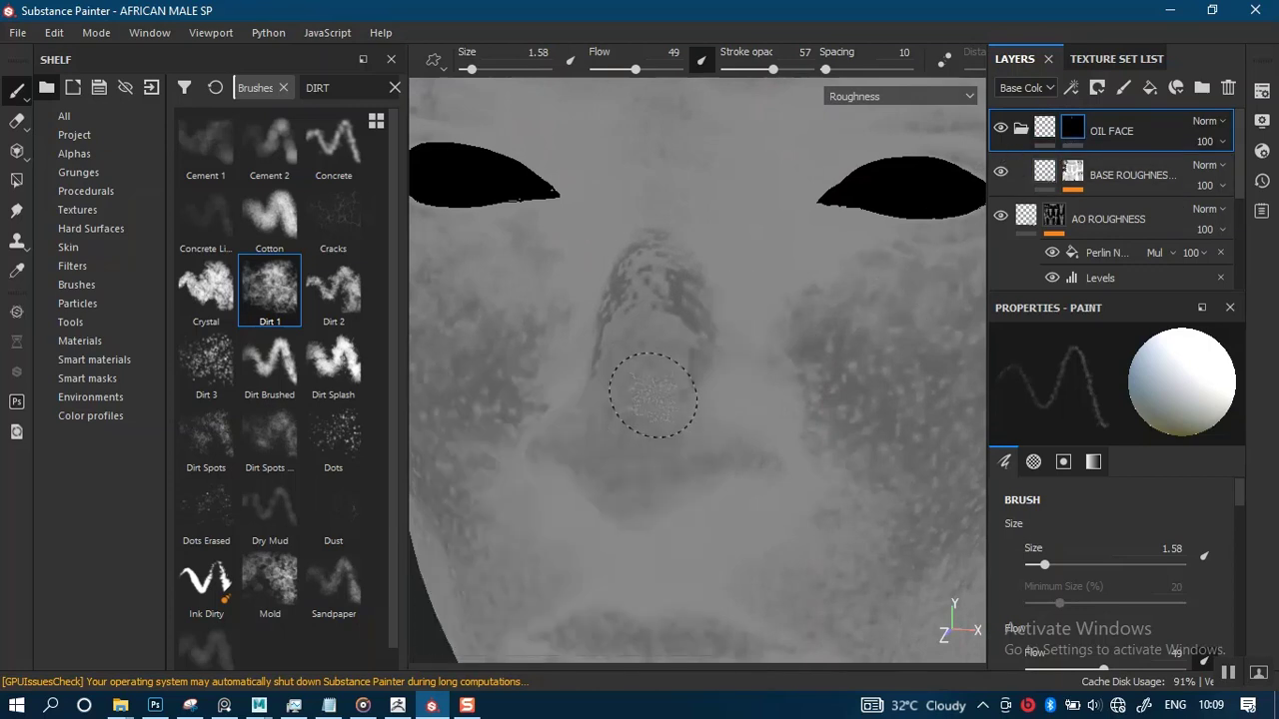
left_click_drag(774, 70, 811, 70)
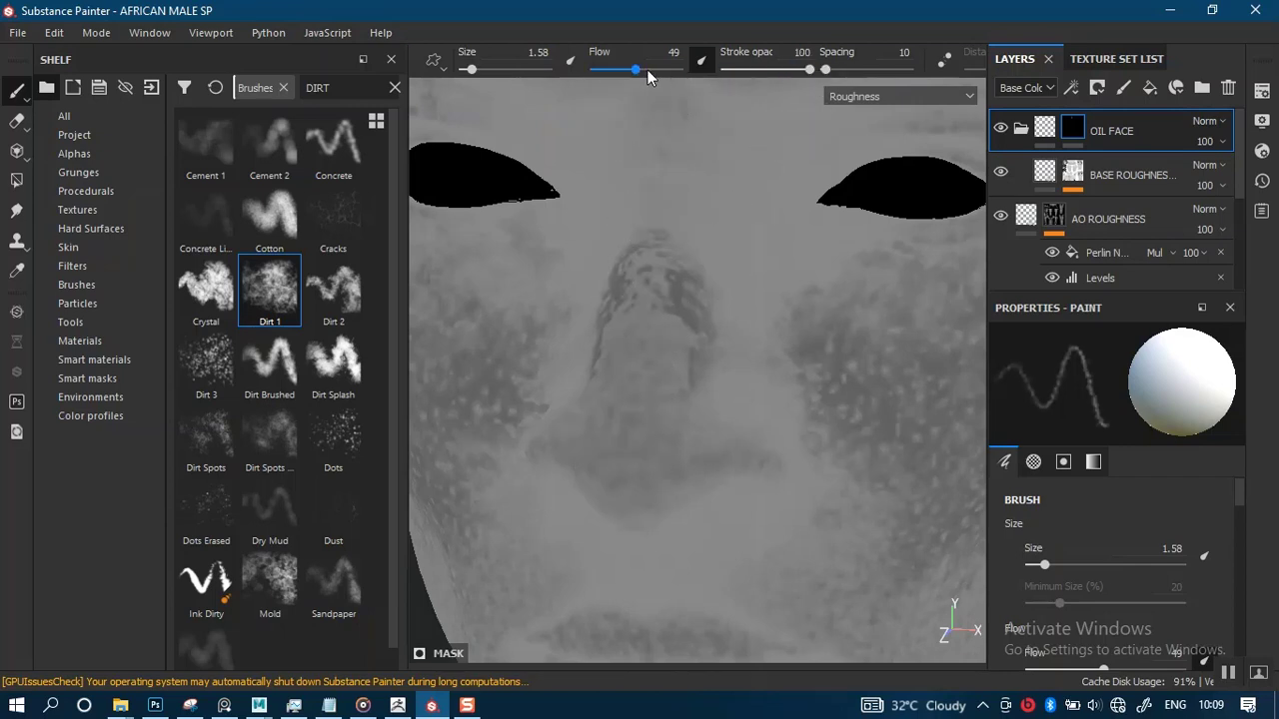
left_click_drag(635, 69, 678, 69)
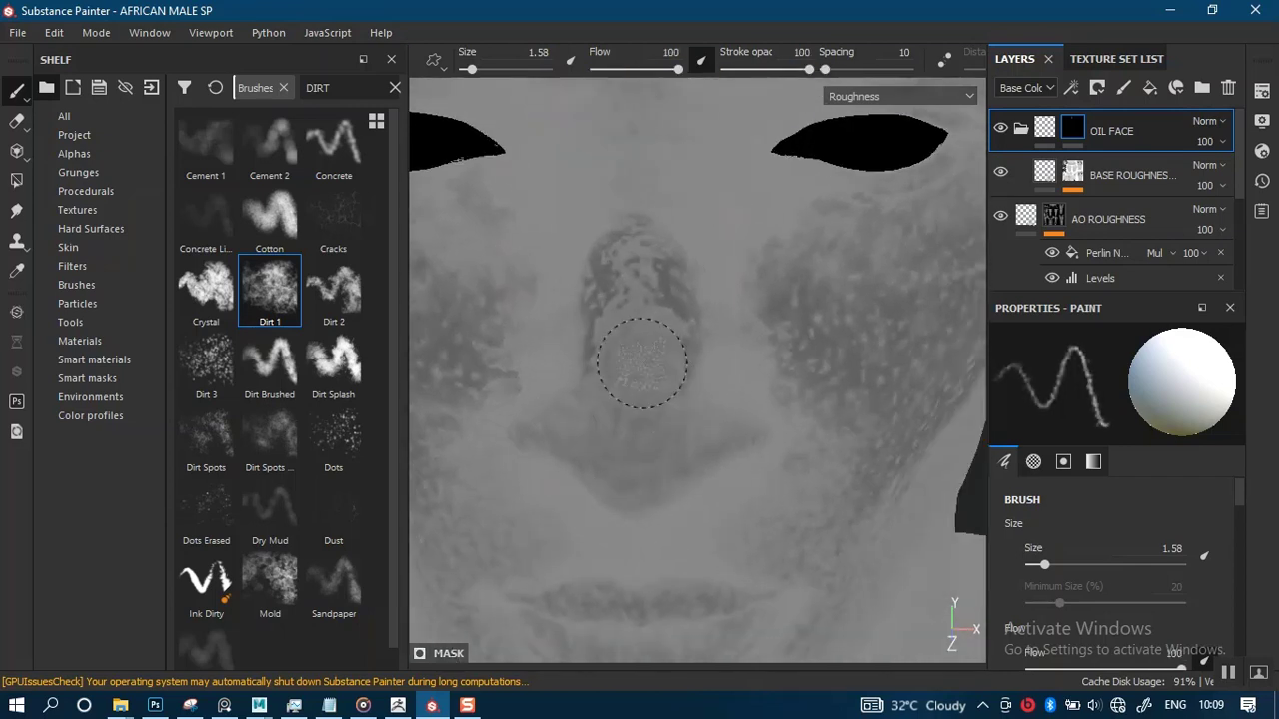
- Examine the oily areas of the head in the Roughness channel and in the full material from several angles and distances
left_click_drag(628, 413, 631, 537, "alt")
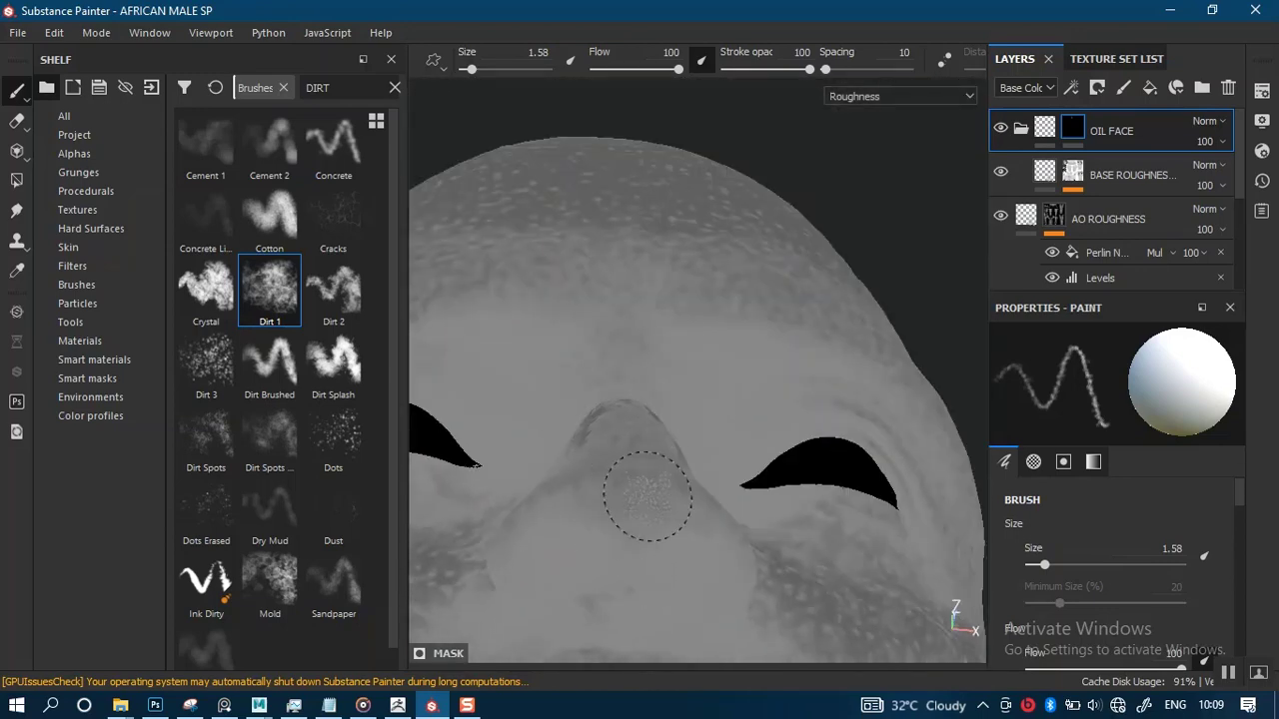
left_click_drag(648, 497, 707, 414, "alt")
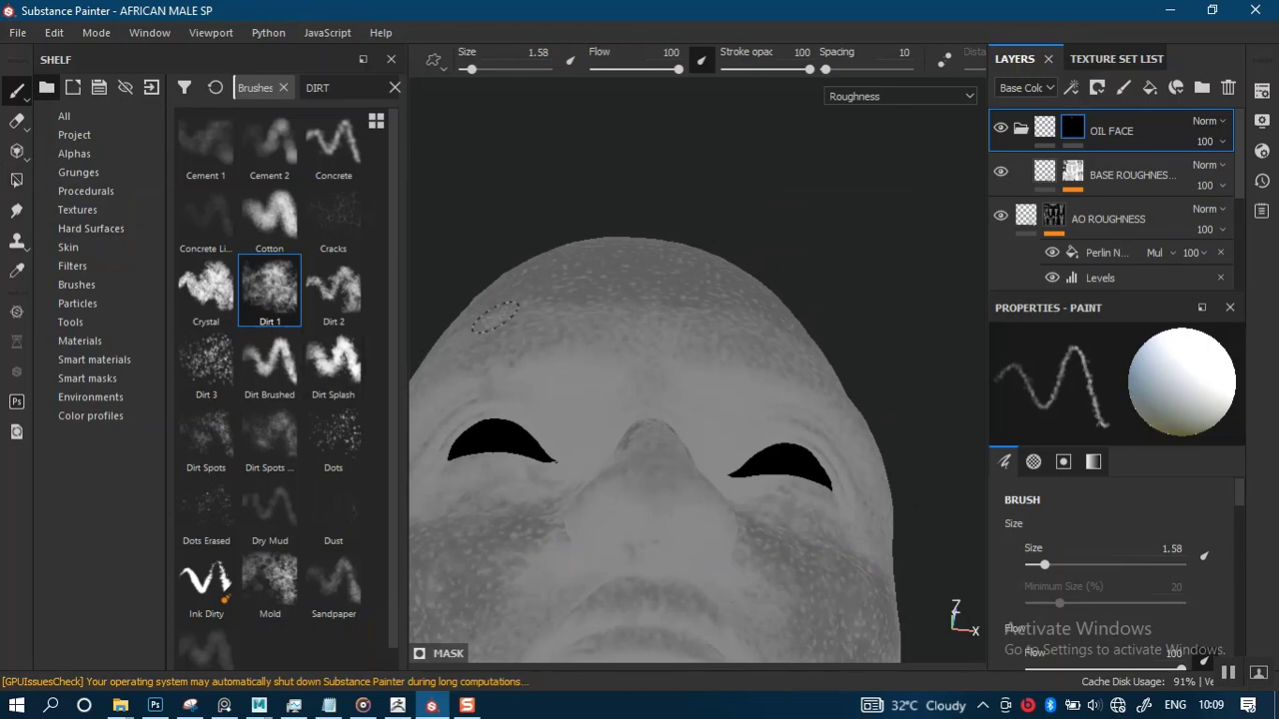
left_click_drag(653, 339, 745, 383, "alt")
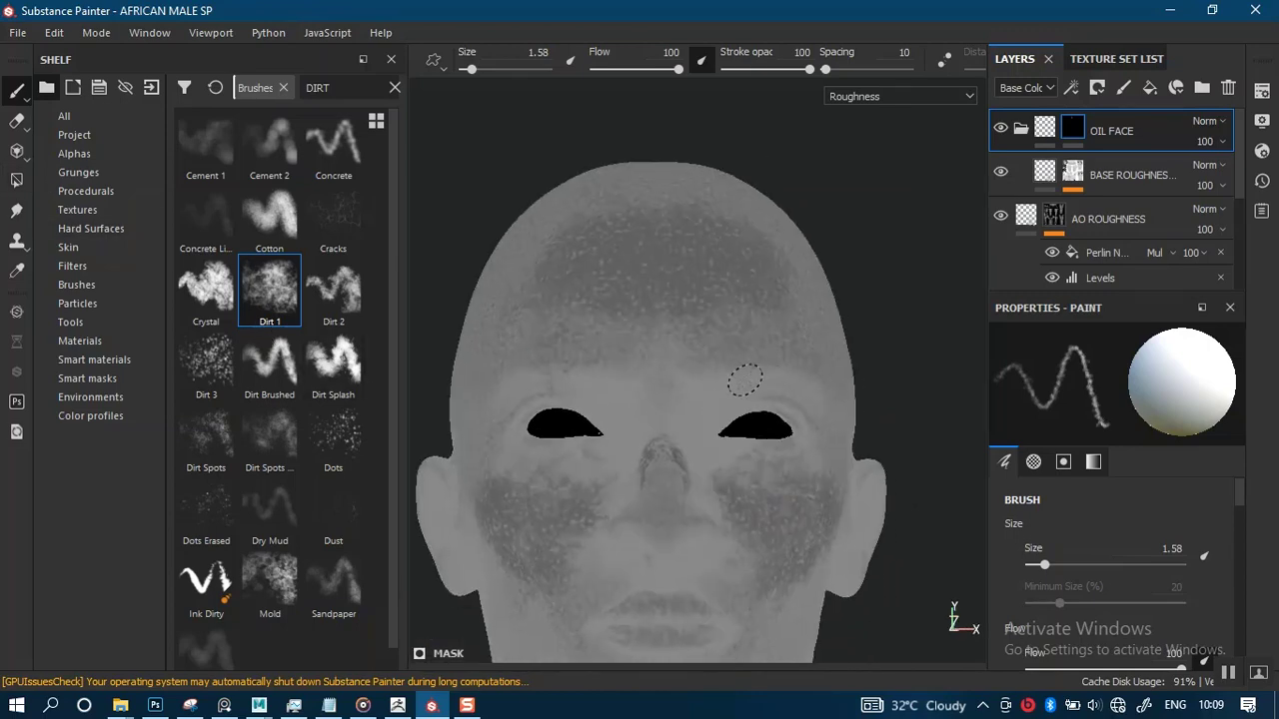
key("m")
right_click_drag(776, 452, 751, 170, "alt")
middle_click_drag(769, 419, 771, 214, "alt")
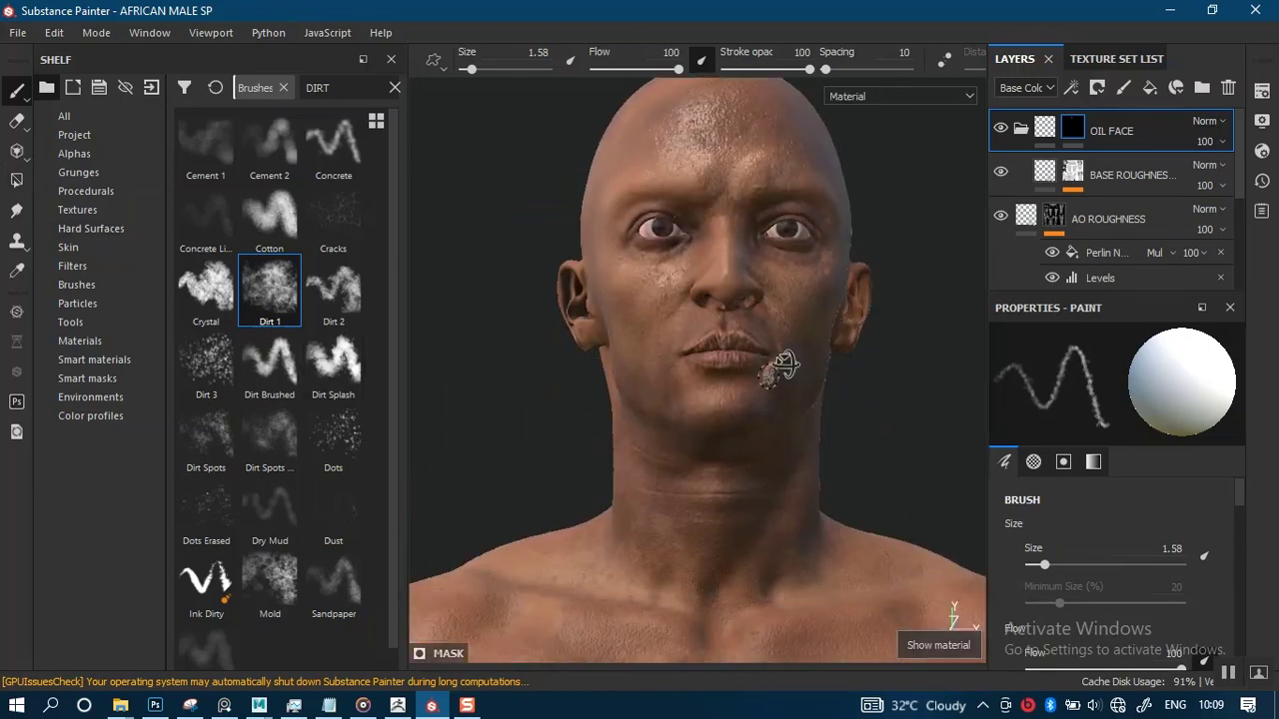
left_click_drag(784, 366, 672, 429, "alt")
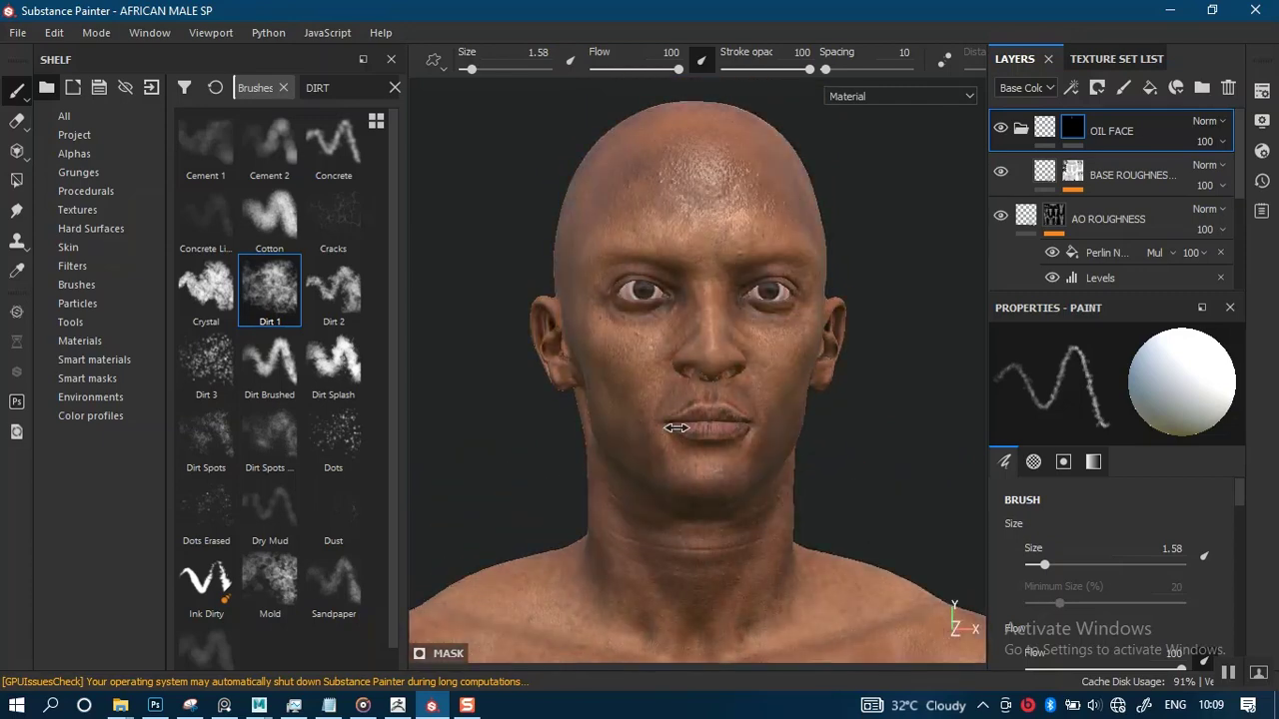
middle_click_drag(735, 418, 718, 351, "alt")
right_click_drag(718, 352, 589, 449, "alt")
right_click_drag(703, 449, 737, 290, "alt")
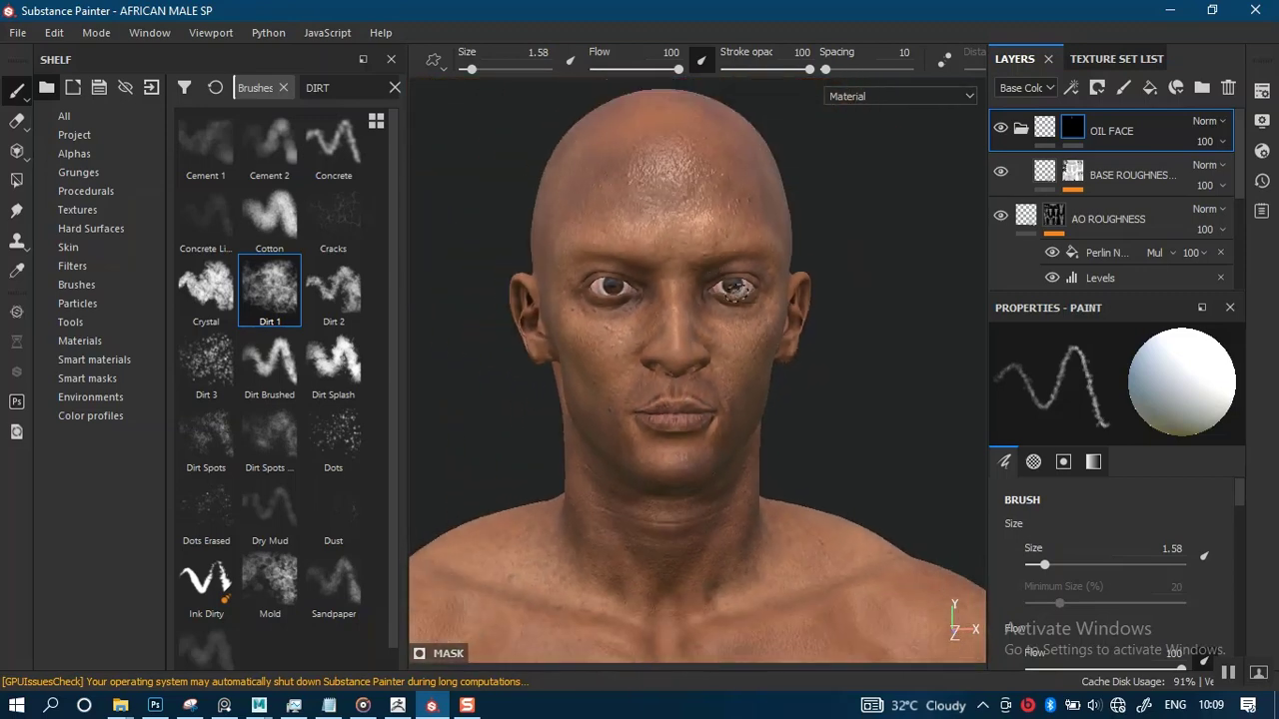
middle_click_drag(712, 481, 749, 354, "alt")
right_click_drag(745, 473, 728, 374, "alt")
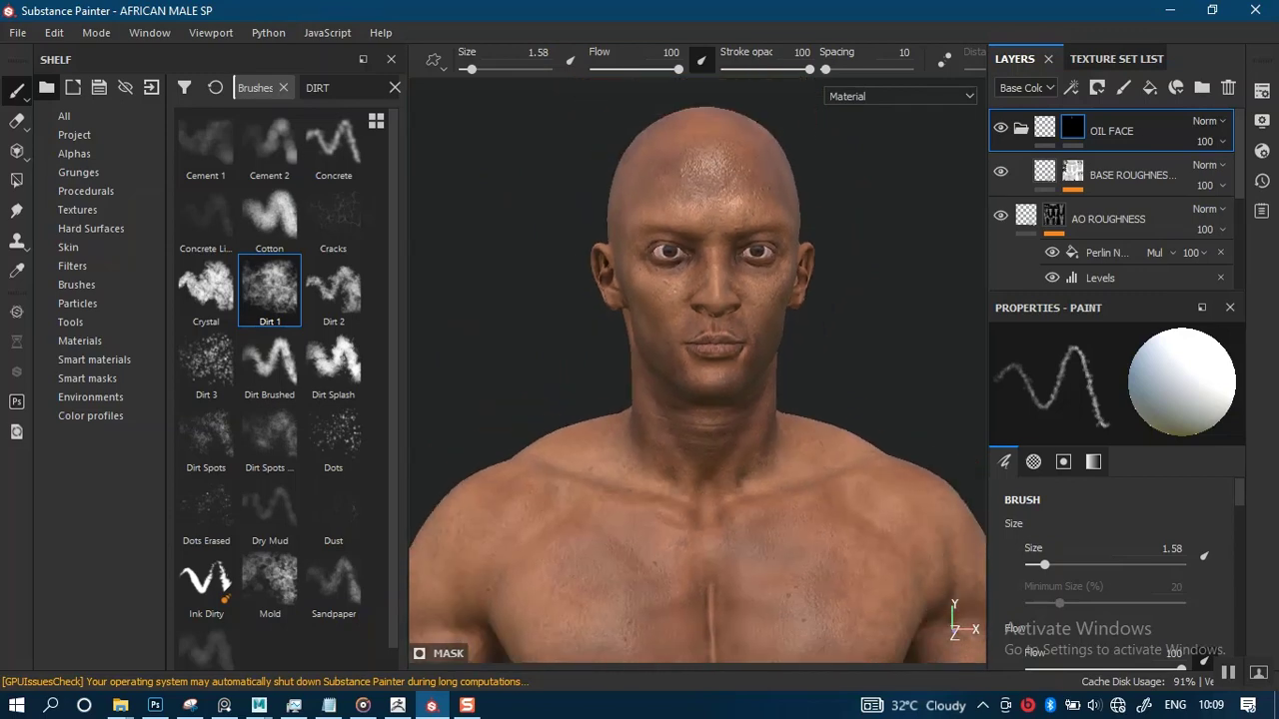
- Collapse the OIL FACE group and set the AO ROUGHNESS layer's roughness to 0.3865 with the torso in view
mouse_move(728, 374)
middle_mouse_down("alt")
mouse_move(733, 216)
mouse_move(696, 234)
mouse_move(698, 206)
middle_mouse_up("alt")
right_click_drag(695, 332, 693, 305, "alt")
middle_click_drag(705, 574, 705, 400, "alt")
middle_click_drag(687, 480, 687, 510, "alt")
mouse_move(775, 429)
right_mouse_down("shift")
mouse_move(588, 425)
mouse_move(609, 425)
right_mouse_up("shift")
left_click(1020, 129)
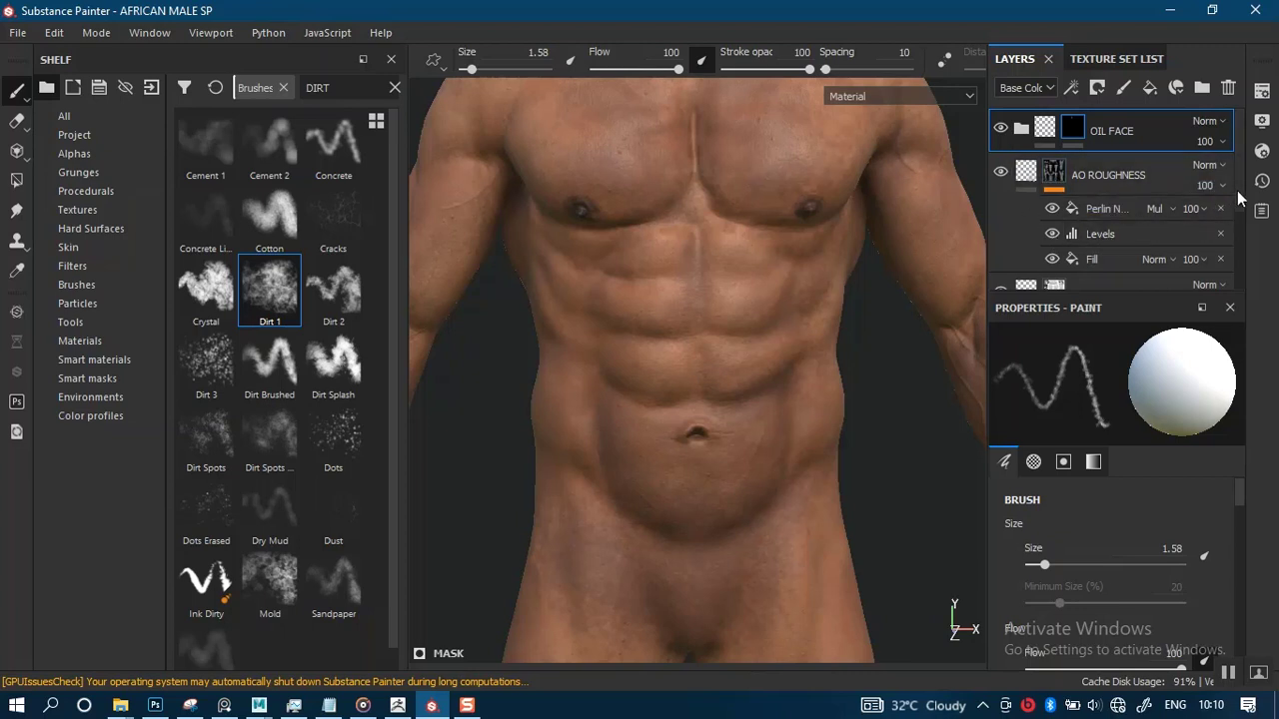
scroll(1240, 191, "down", 1)
scroll(1239, 224, "down", 2)
left_click(1026, 223)
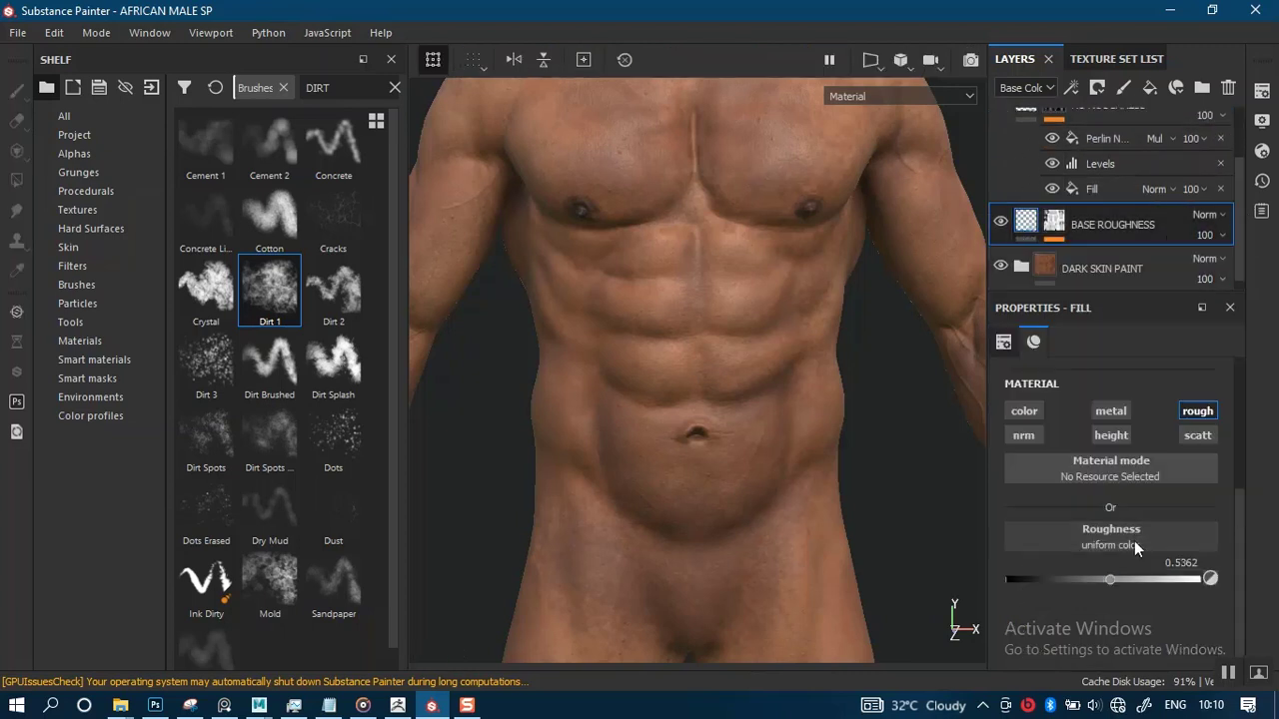
scroll(1237, 239, "up", 3)
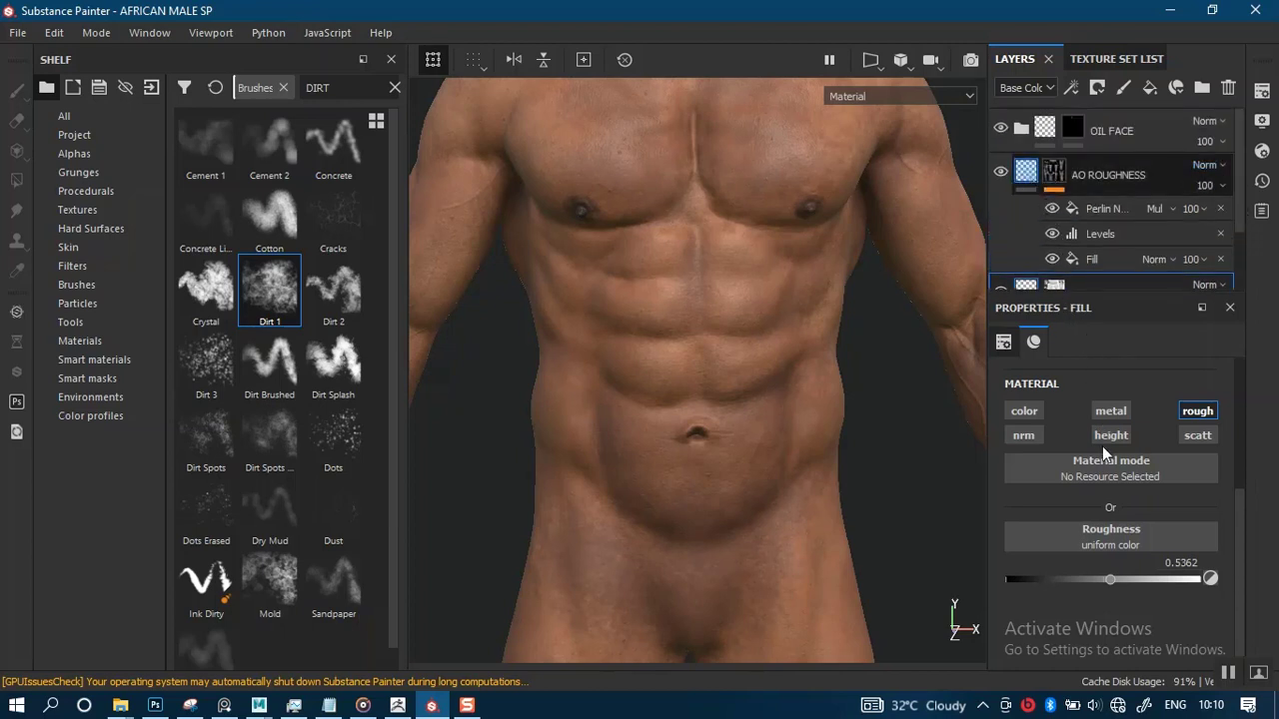
left_click_drag(1109, 579, 1082, 580)
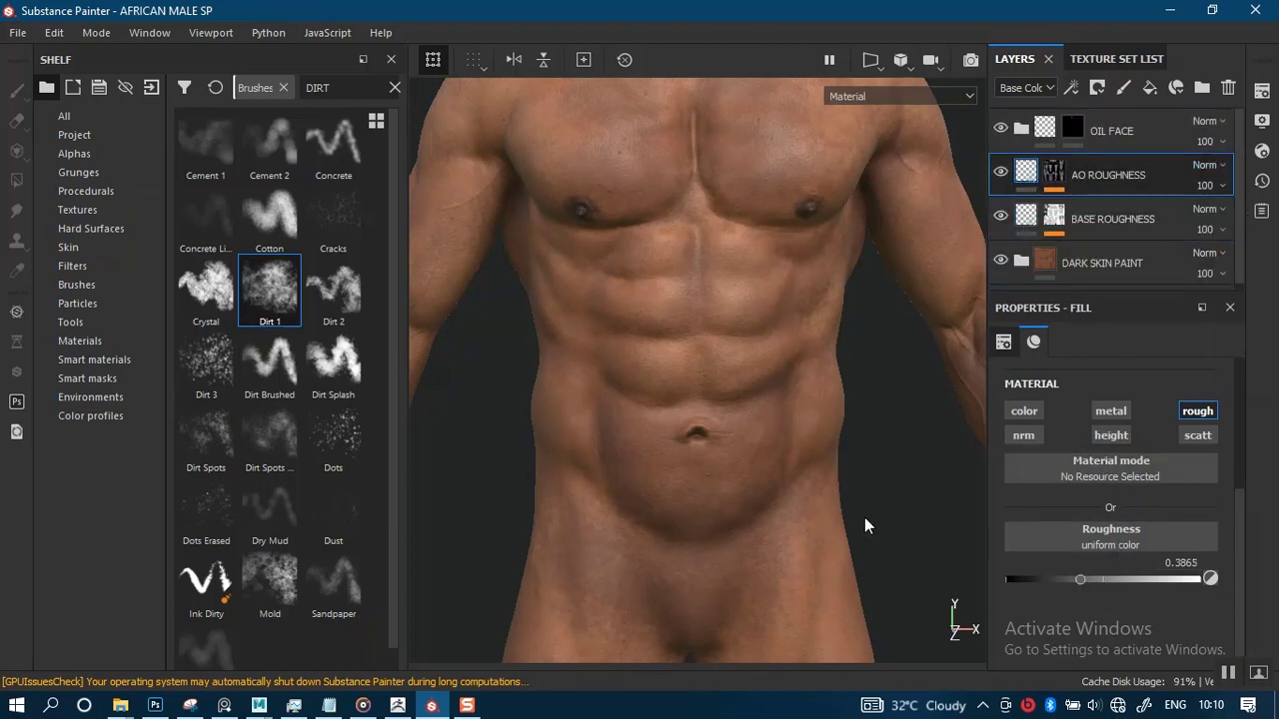
- Try a roughness of 0.3333 on the AO ROUGHNESS layer, check the arm and torso, and settle on 0.3527
left_click_drag(864, 525, 762, 498, "alt")
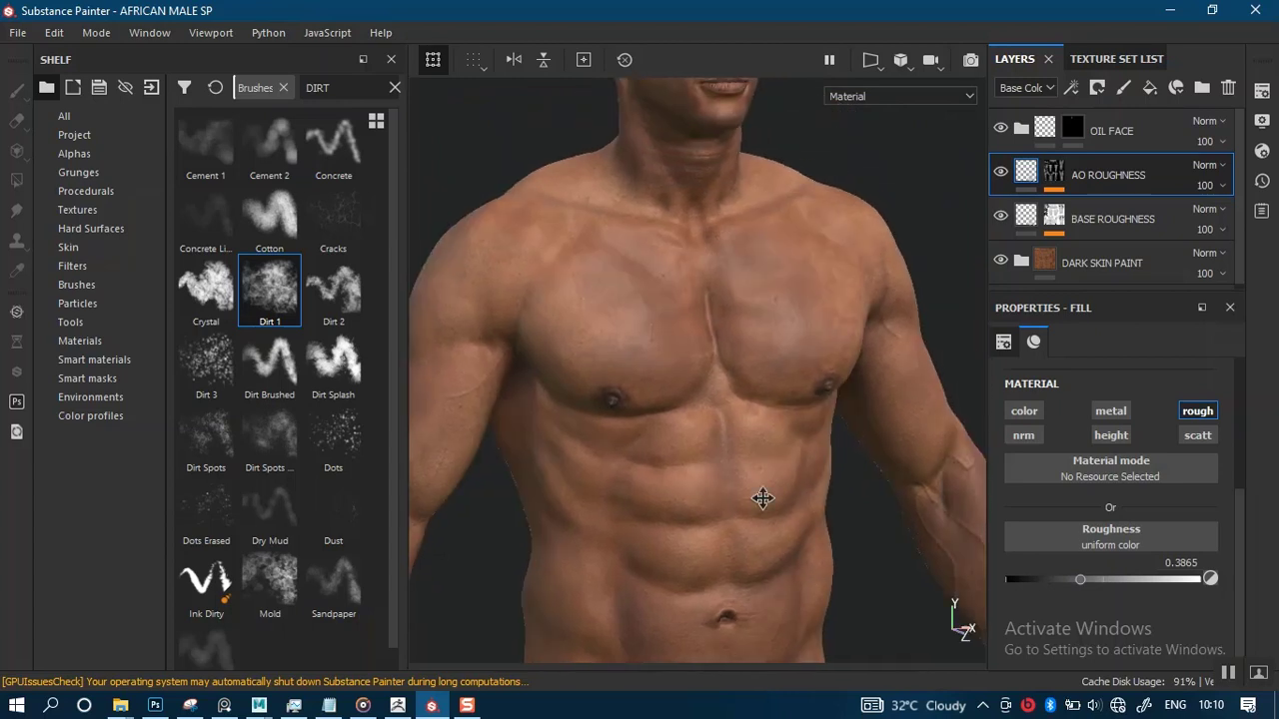
middle_click_drag(762, 497, 841, 459, "alt")
right_click_drag(841, 459, 816, 448, "shift")
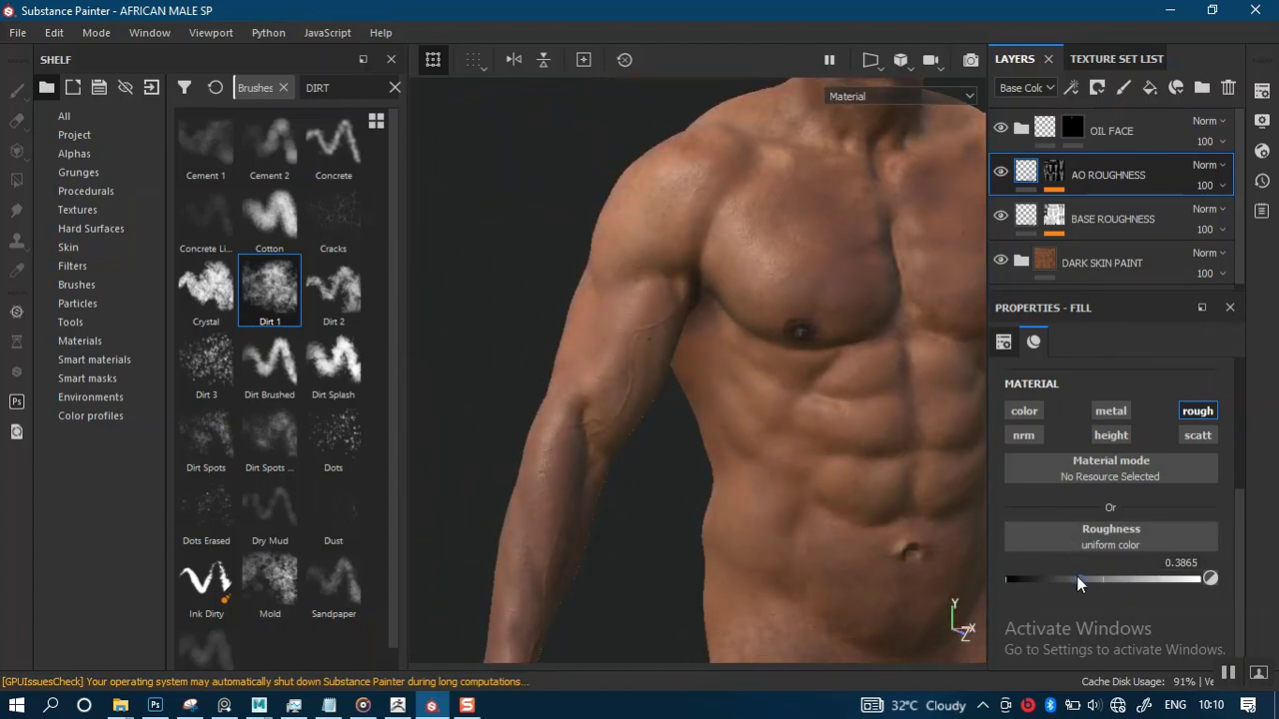
mouse_move(1077, 576)
left_mouse_down()
mouse_move(1009, 586)
mouse_move(1071, 587)
left_mouse_up()
left_click_drag(892, 555, 770, 408, "alt")
right_click_drag(770, 409, 808, 497, "alt")
left_click_drag(808, 496, 796, 506, "alt")
middle_click_drag(796, 505, 778, 365, "alt")
right_click_drag(785, 431, 822, 400, "alt")
left_click_drag(822, 399, 802, 462, "alt")
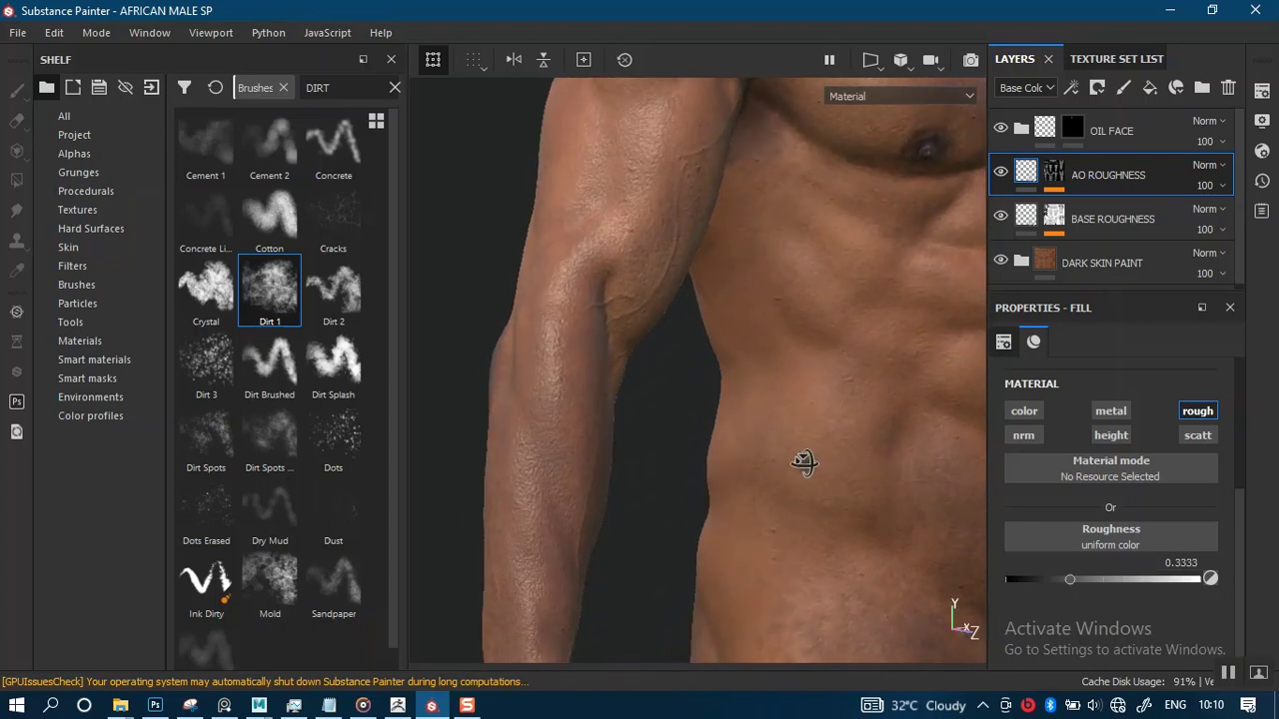
middle_click_drag(802, 463, 781, 497, "alt")
mouse_move(1067, 578)
left_mouse_down()
mouse_move(1056, 577)
mouse_move(1073, 578)
left_mouse_up()
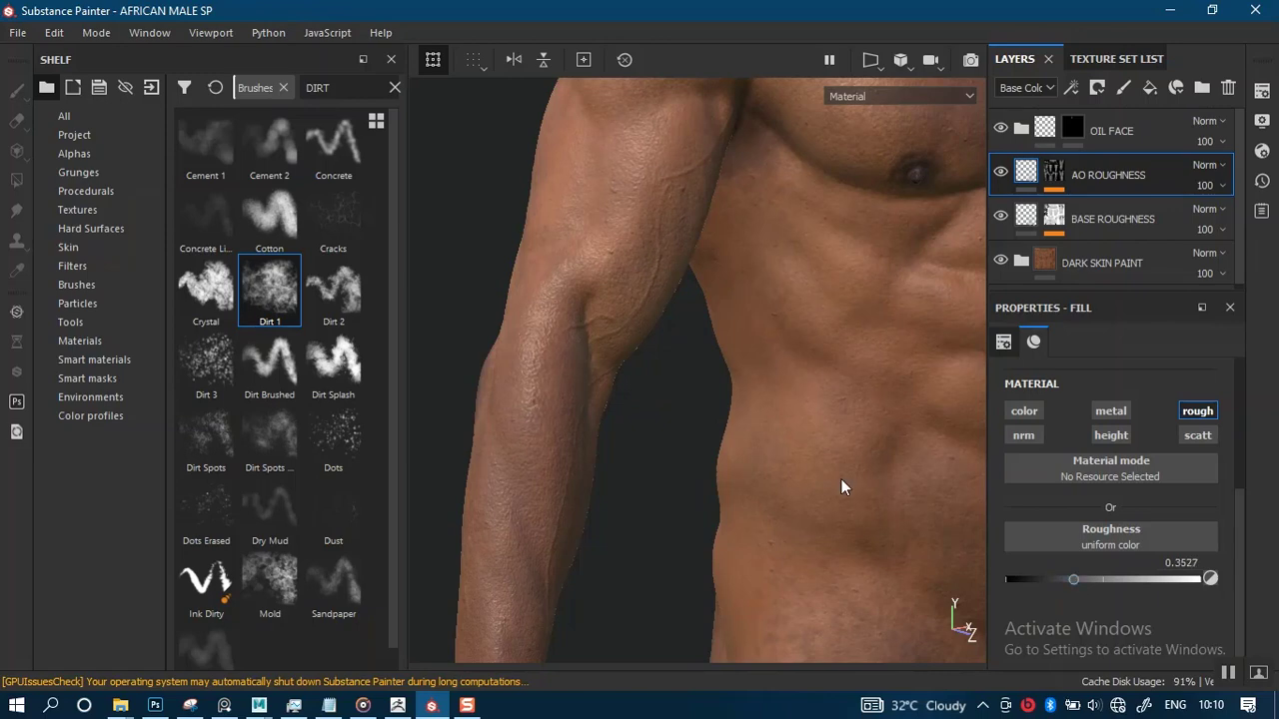
- Examine the skin shine on the arm, chest and abdomen from several angles and lighting directions
mouse_move(841, 478)
right_mouse_down("shift")
mouse_move(770, 462)
mouse_move(808, 464)
mouse_move(828, 481)
right_mouse_up("shift")
scroll(827, 290, "down", 5)
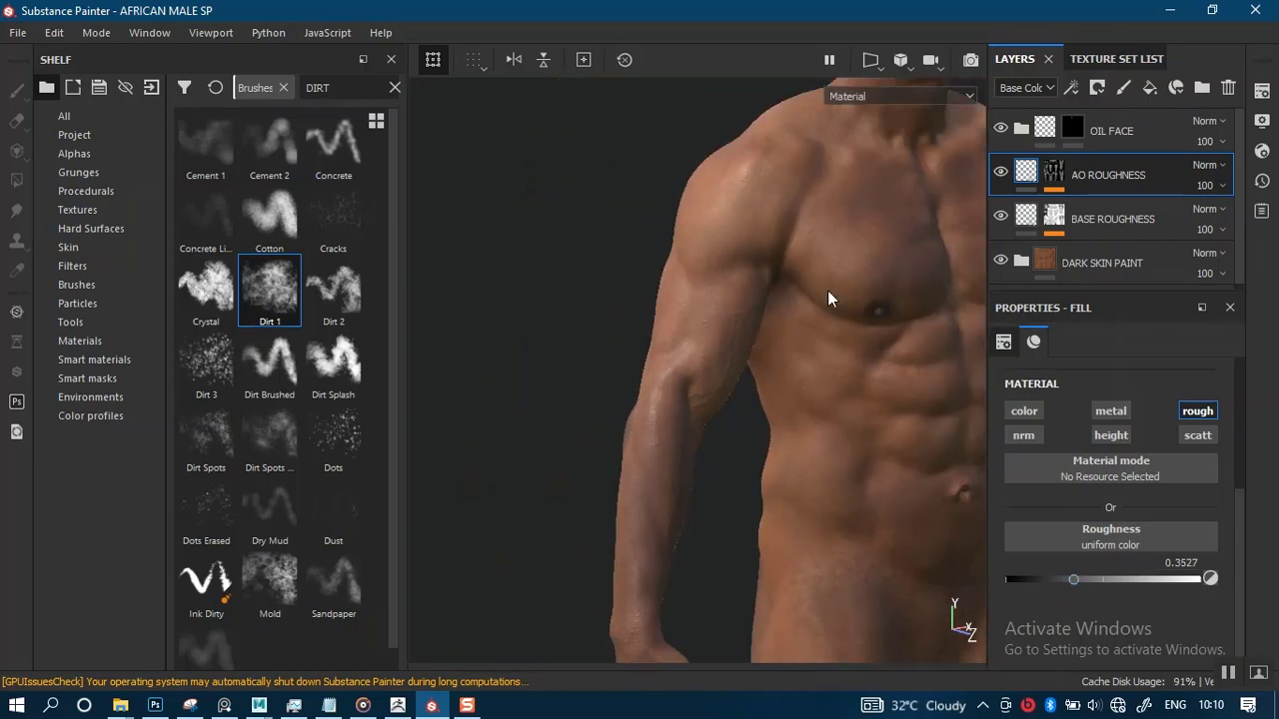
middle_click_drag(819, 296, 647, 376, "alt")
left_click_drag(859, 374, 774, 374, "alt")
middle_click_drag(774, 374, 832, 419, "alt")
scroll(829, 425, "up", 3)
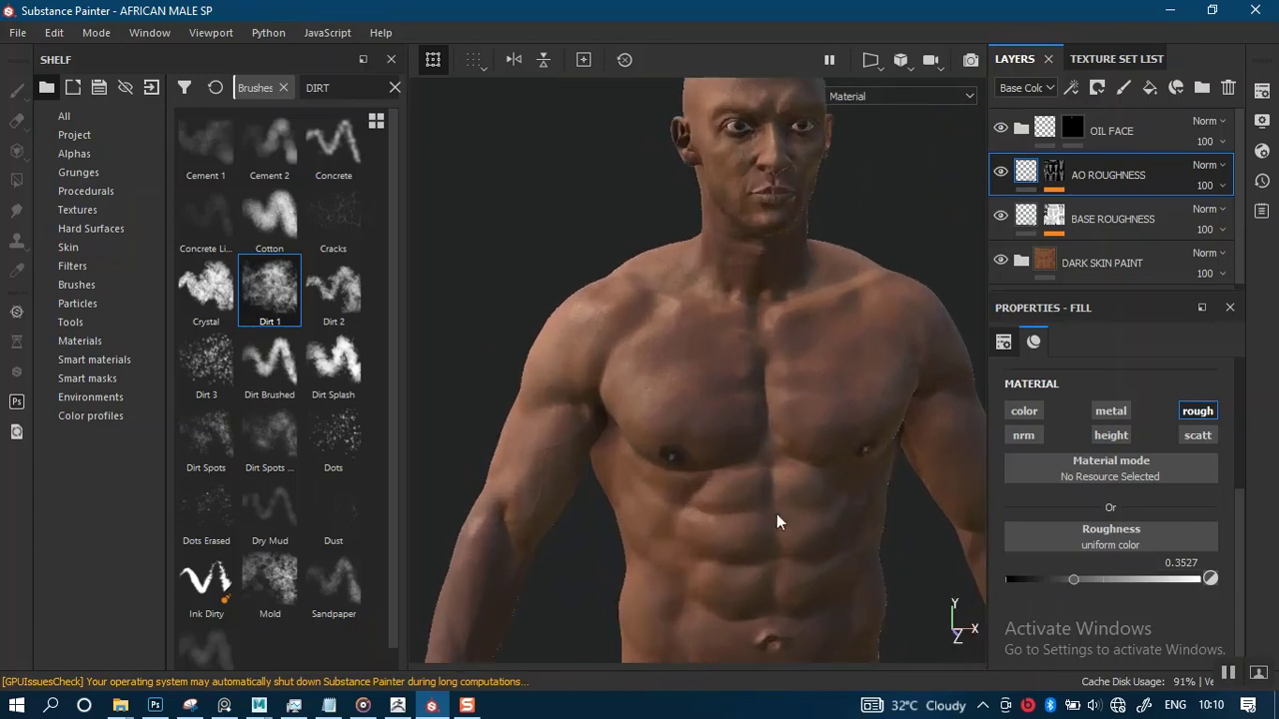
left_click_drag(776, 522, 821, 479, "alt")
middle_click_drag(821, 480, 875, 403, "alt")
mouse_move(875, 403)
right_mouse_down("shift")
mouse_move(842, 403)
mouse_move(893, 403)
right_mouse_up("shift")
left_click_drag(838, 434, 783, 483, "alt")
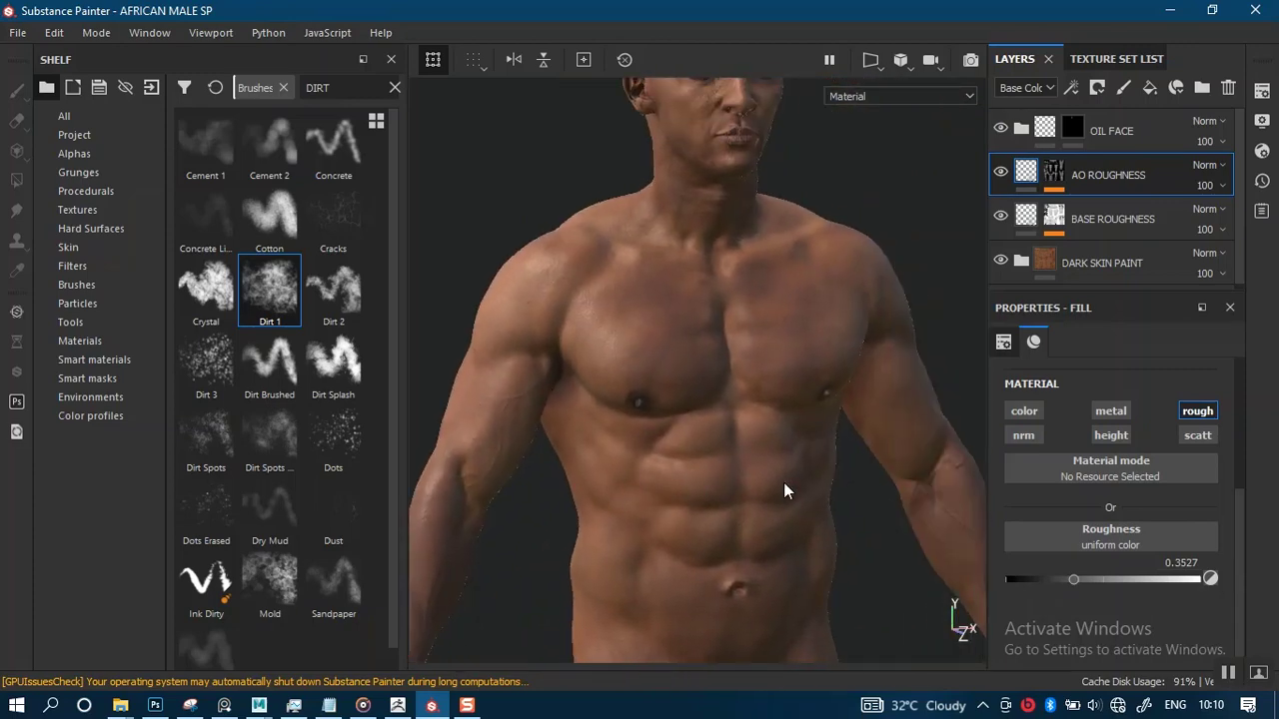
- Rotate the environment lighting on the front of the upper body and save the project
scroll(784, 482, "down", 2)
middle_click_drag(802, 415, 806, 489, "alt")
right_click_drag(806, 489, 738, 456, "shift")
middle_click_drag(746, 470, 730, 419, "alt")
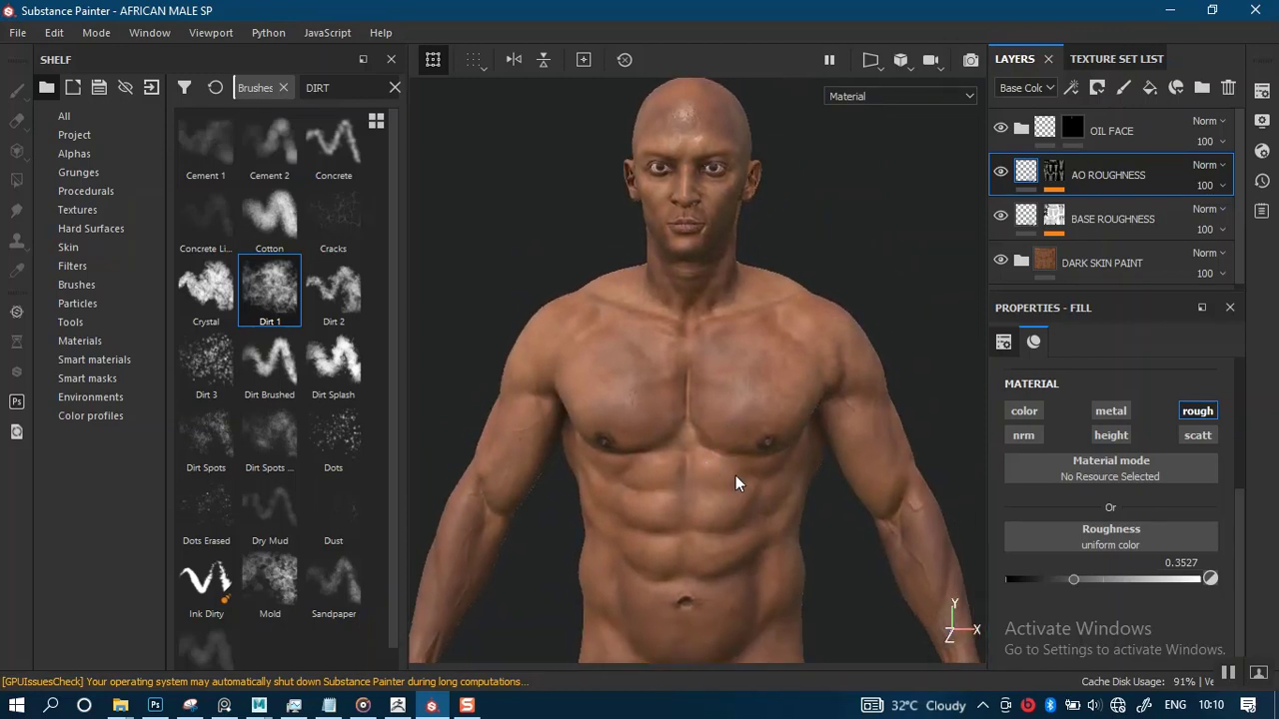
key("ctrl+s")
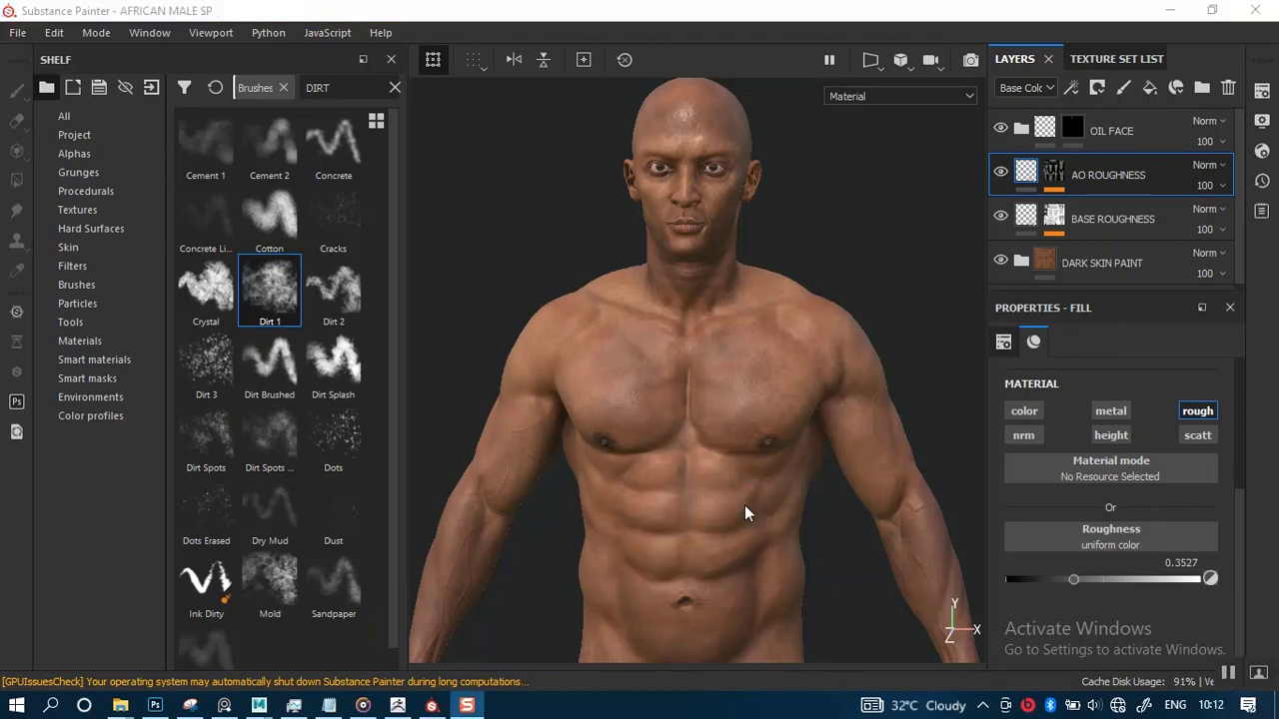
- Examine the forearm, palm and back of the hand under rotated environment lighting
right_click_drag(744, 505, 728, 636, "alt")
middle_click_drag(739, 481, 929, 152, "alt")
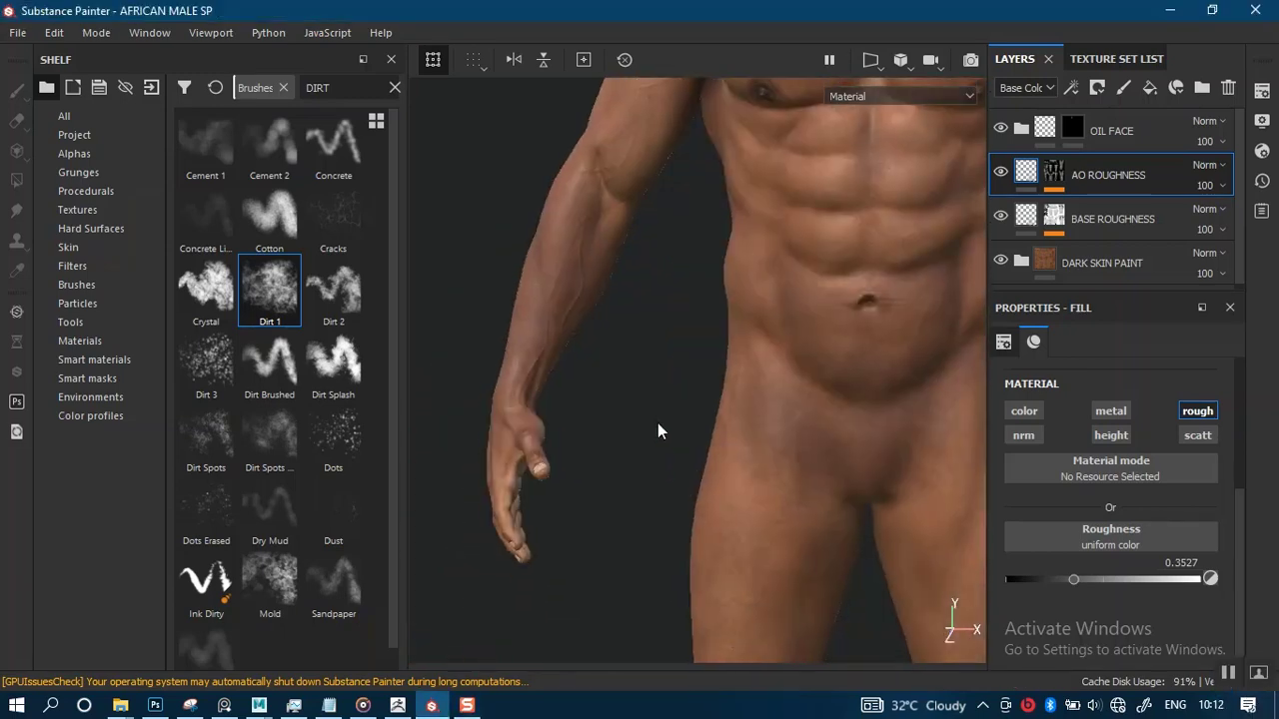
left_click_drag(657, 422, 596, 568, "alt")
middle_click_drag(596, 569, 650, 485, "alt")
right_click_drag(650, 485, 719, 519, "alt")
middle_click_drag(720, 519, 828, 429, "alt")
left_click_drag(828, 428, 806, 441, "alt")
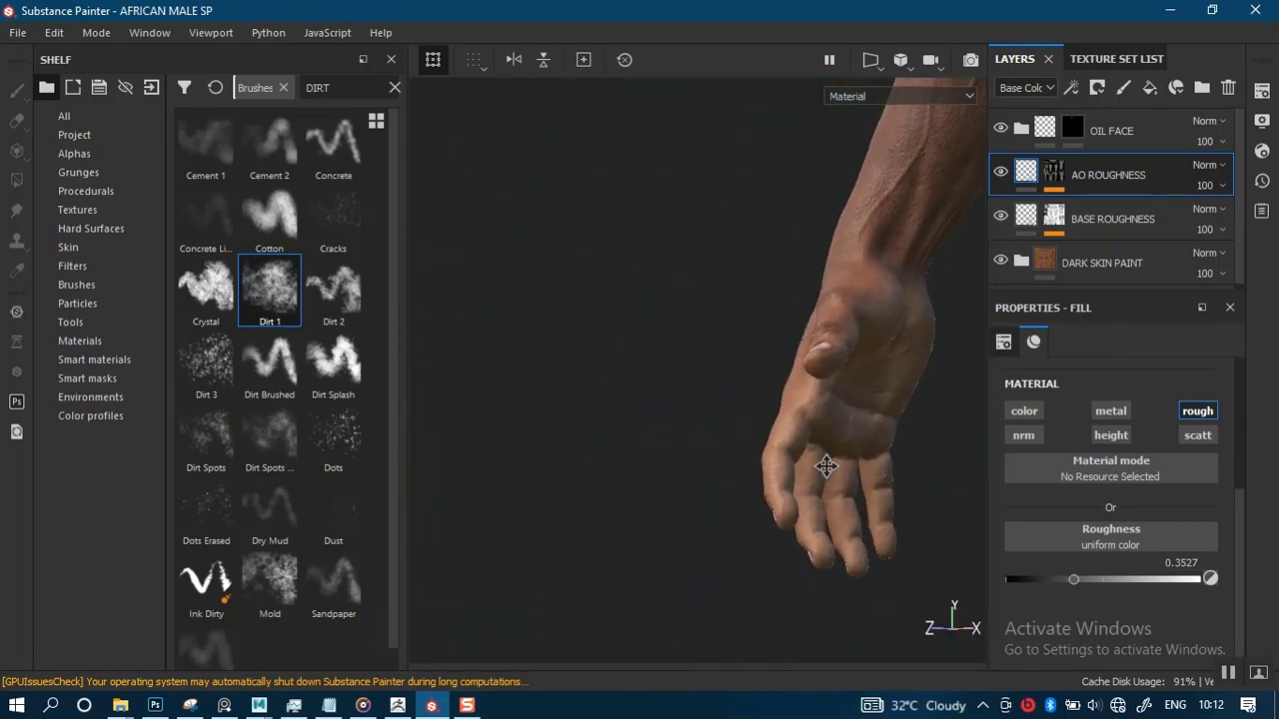
middle_click_drag(826, 466, 807, 478, "alt")
right_click_drag(807, 477, 662, 467, "shift")
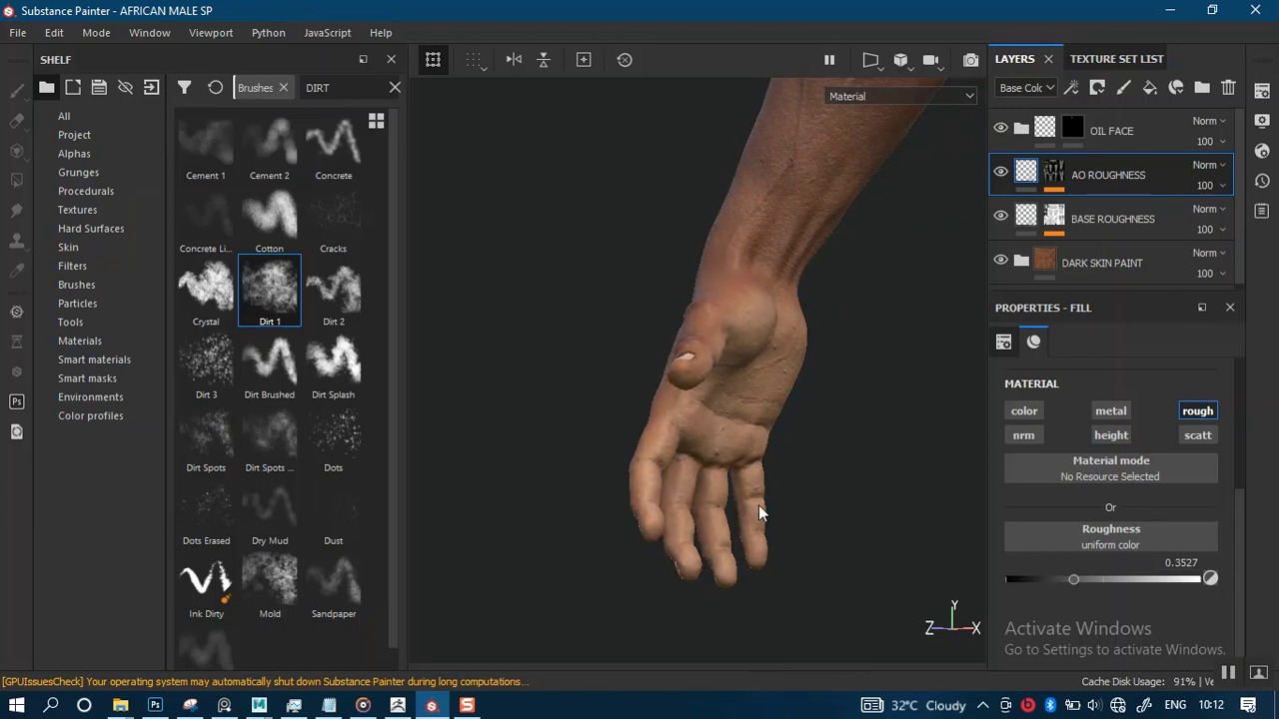
left_click_drag(758, 505, 800, 337, "alt")
left_click_drag(751, 437, 903, 301, "alt")
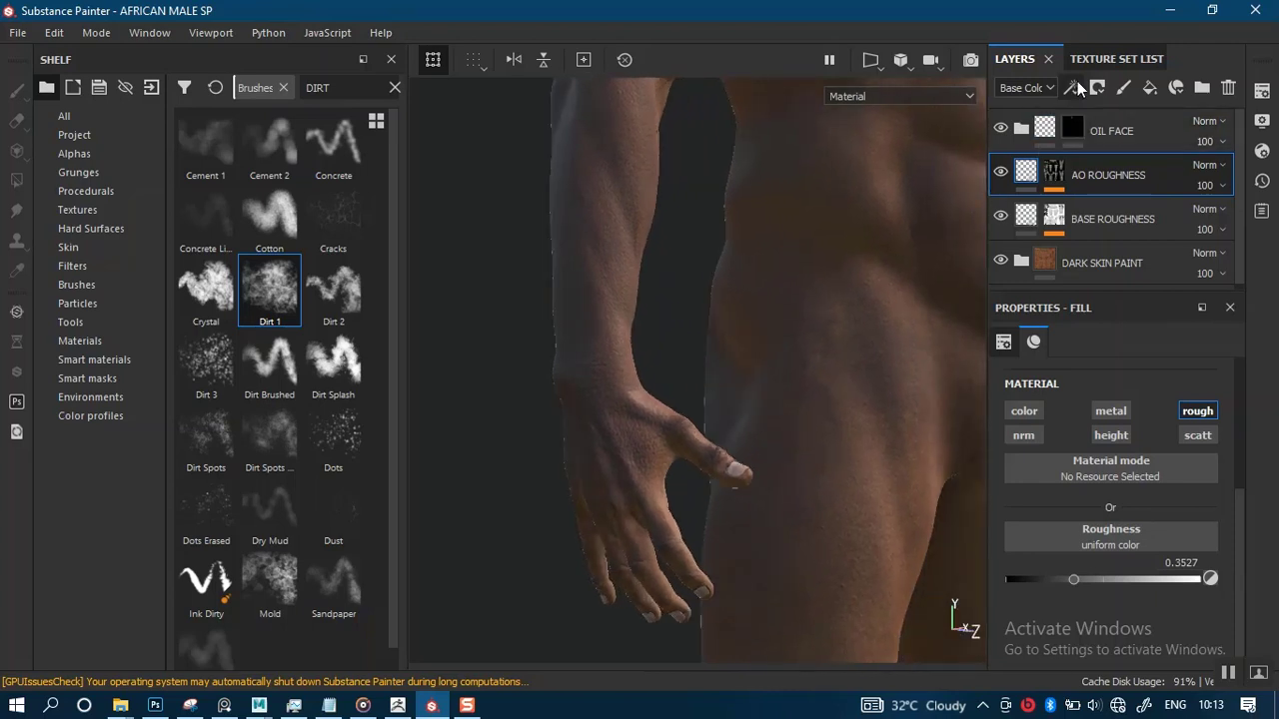
- Rename the FINGERS texture set to FINGERS NAILS
left_click(1090, 59)
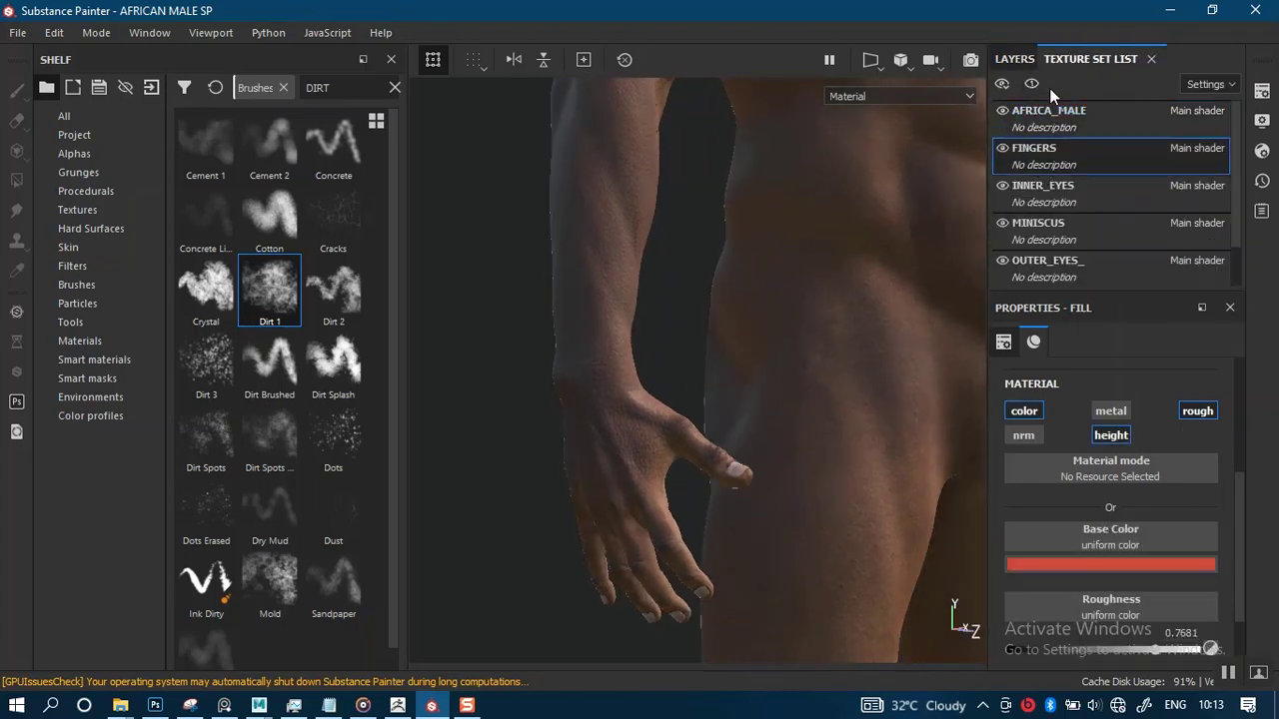
double_click(1049, 149)
left_click(1064, 149)
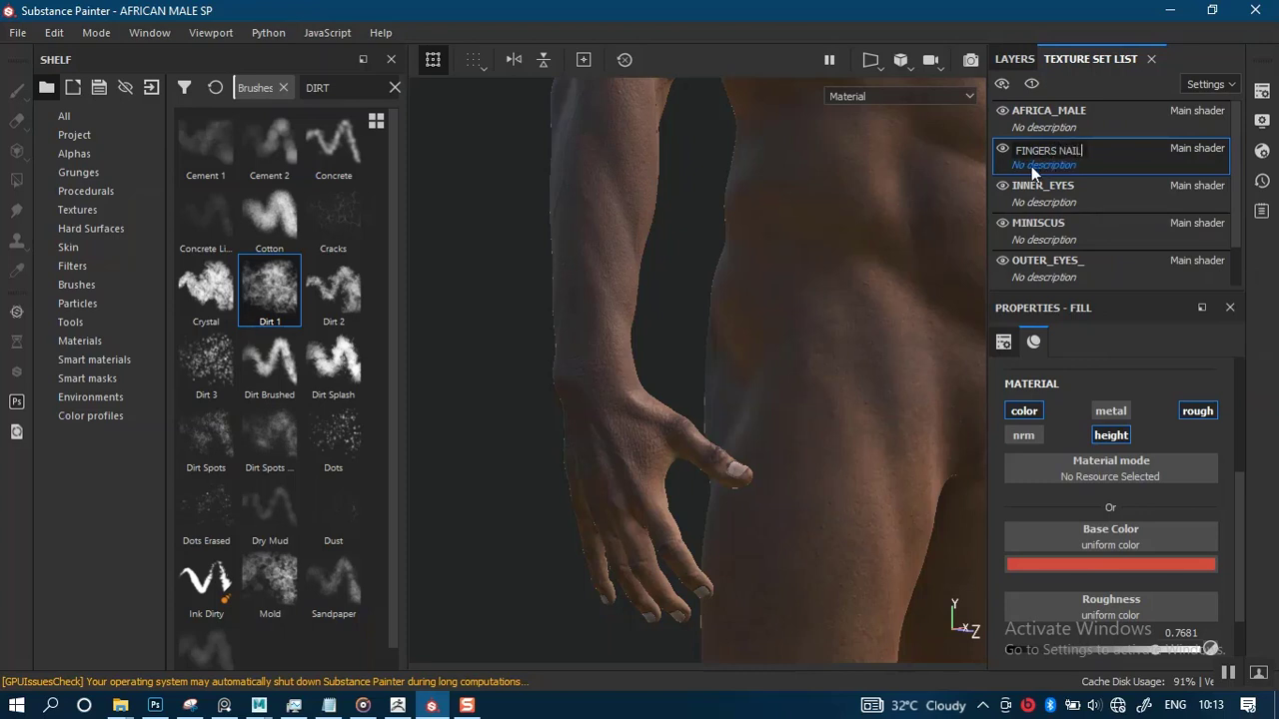
key("Return")
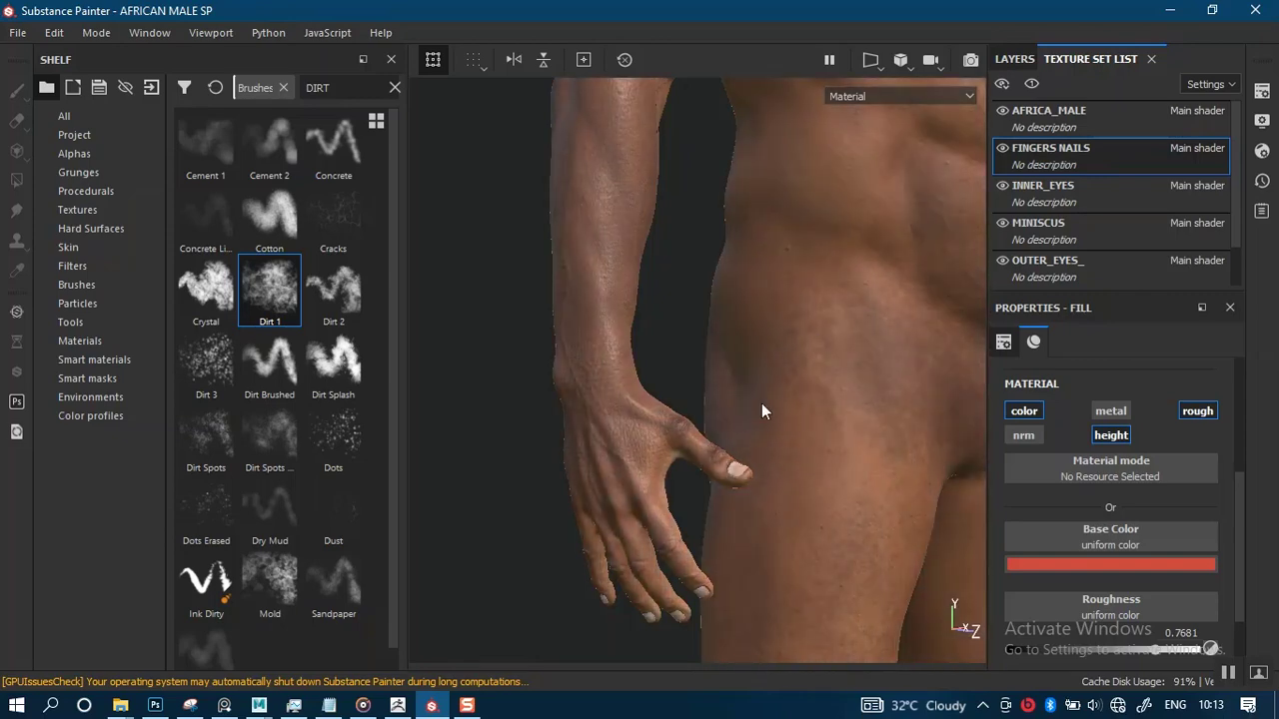
- Add a fill layer above PALM BRIGHT copy 1 in the FINGERS NAILS texture set, with only the roughness channel enabled
left_click(1017, 60)
middle_click_drag(764, 396, 769, 225, "alt")
right_click_drag(762, 380, 763, 570, "alt")
left_click_drag(679, 410, 667, 481, "alt")
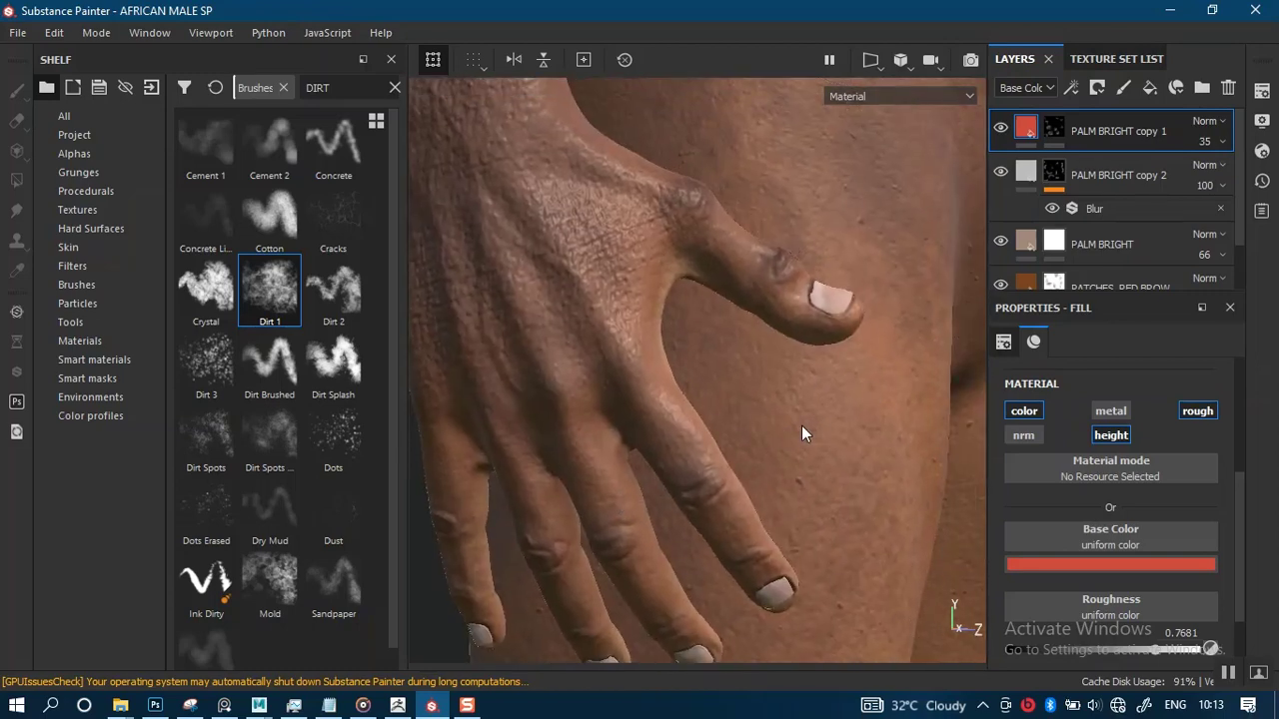
left_click_drag(802, 428, 857, 324, "alt")
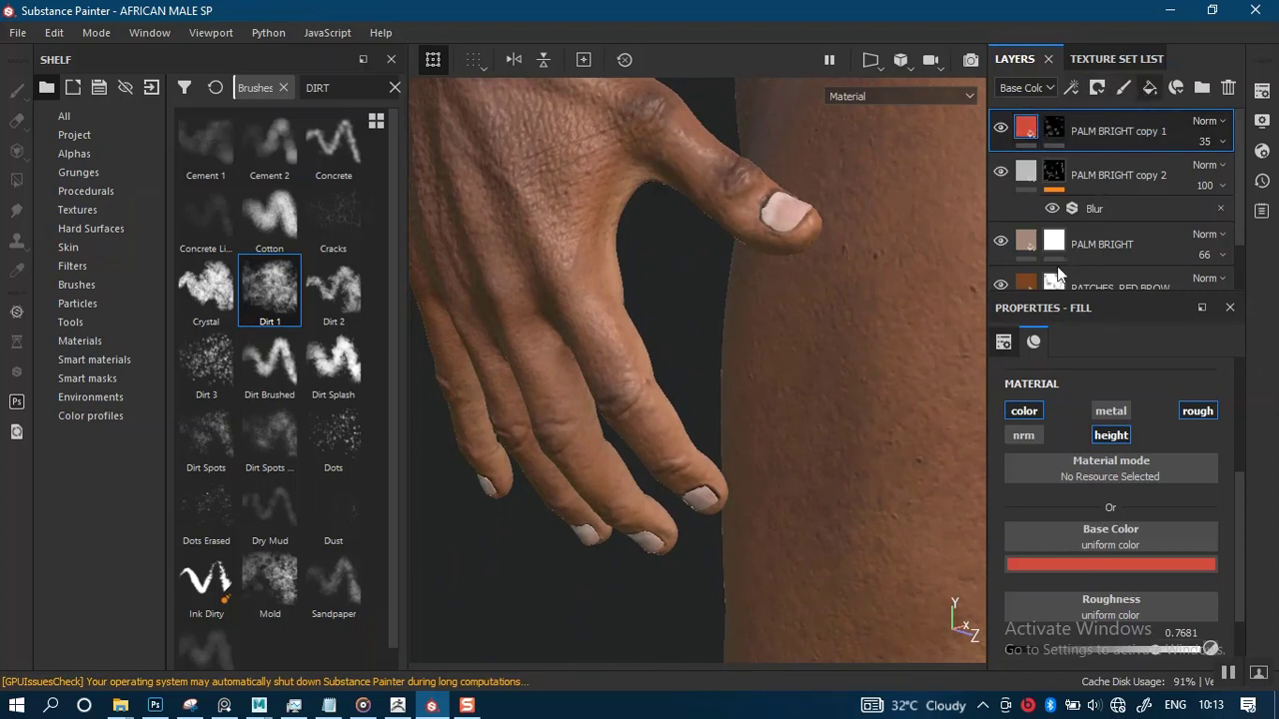
left_click(1024, 413)
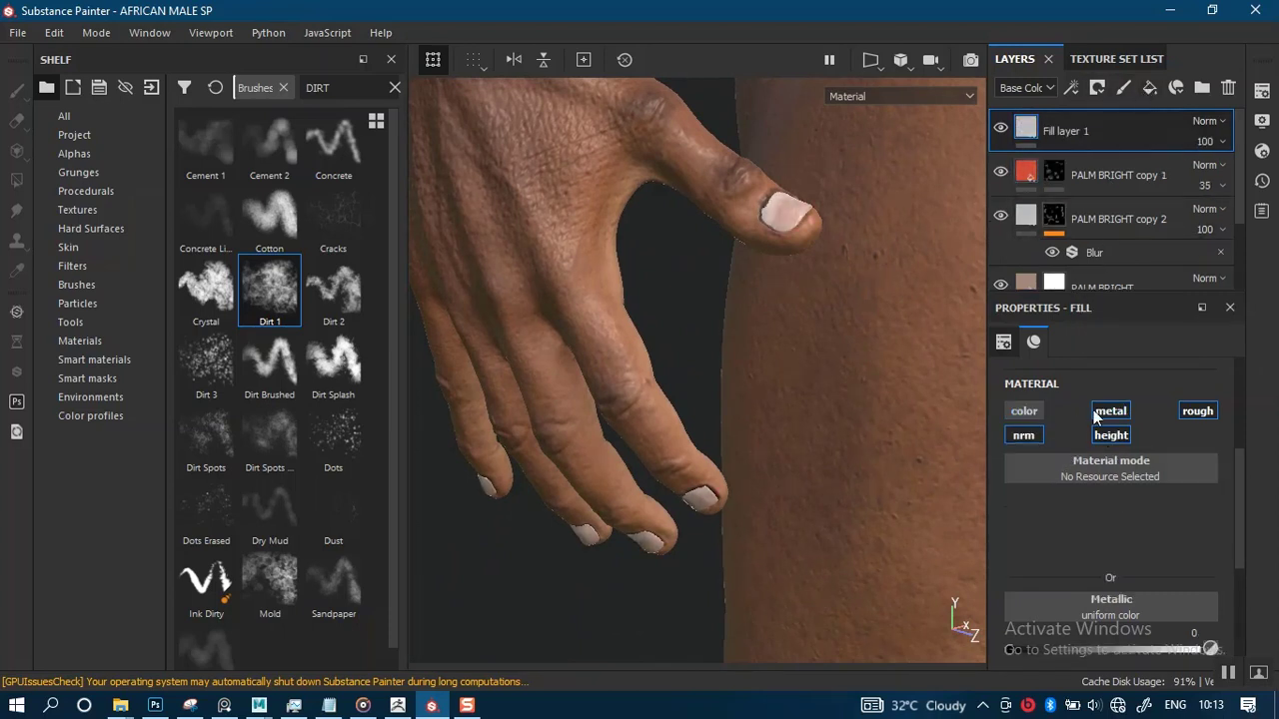
left_click(1109, 412)
left_click(1197, 411)
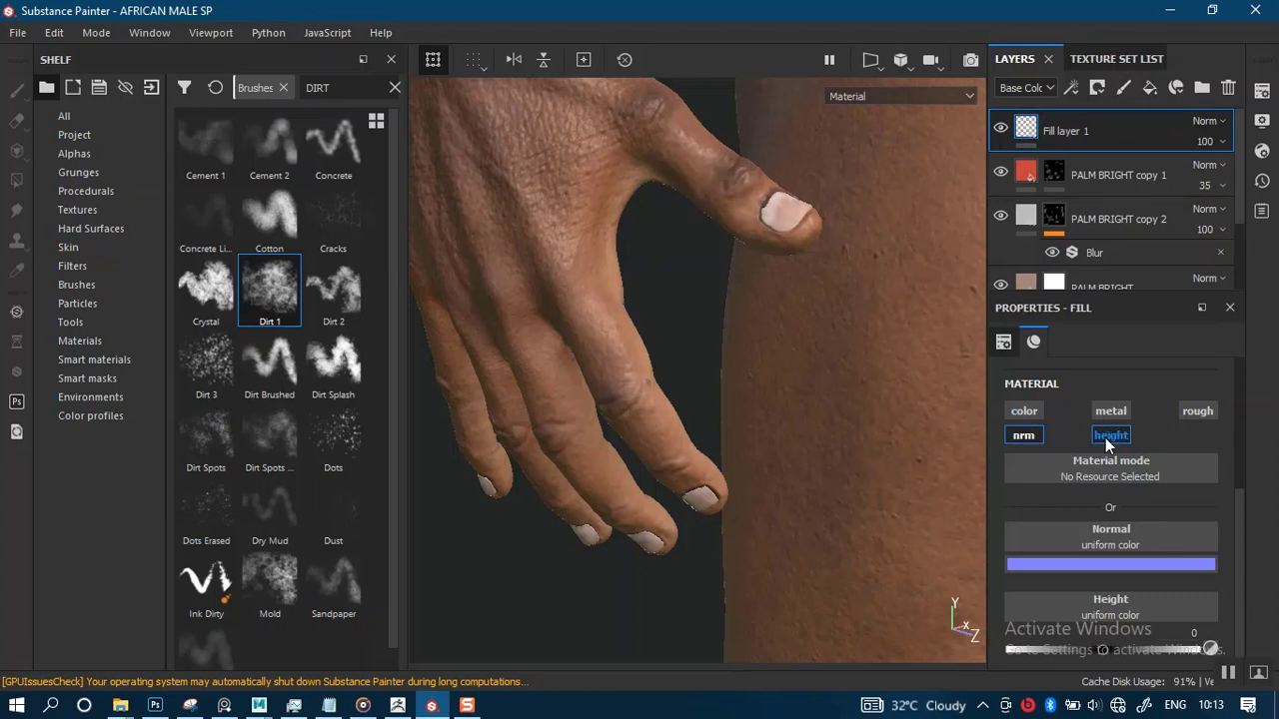
left_click(1105, 438)
left_click(1023, 435)
left_click(1196, 411)
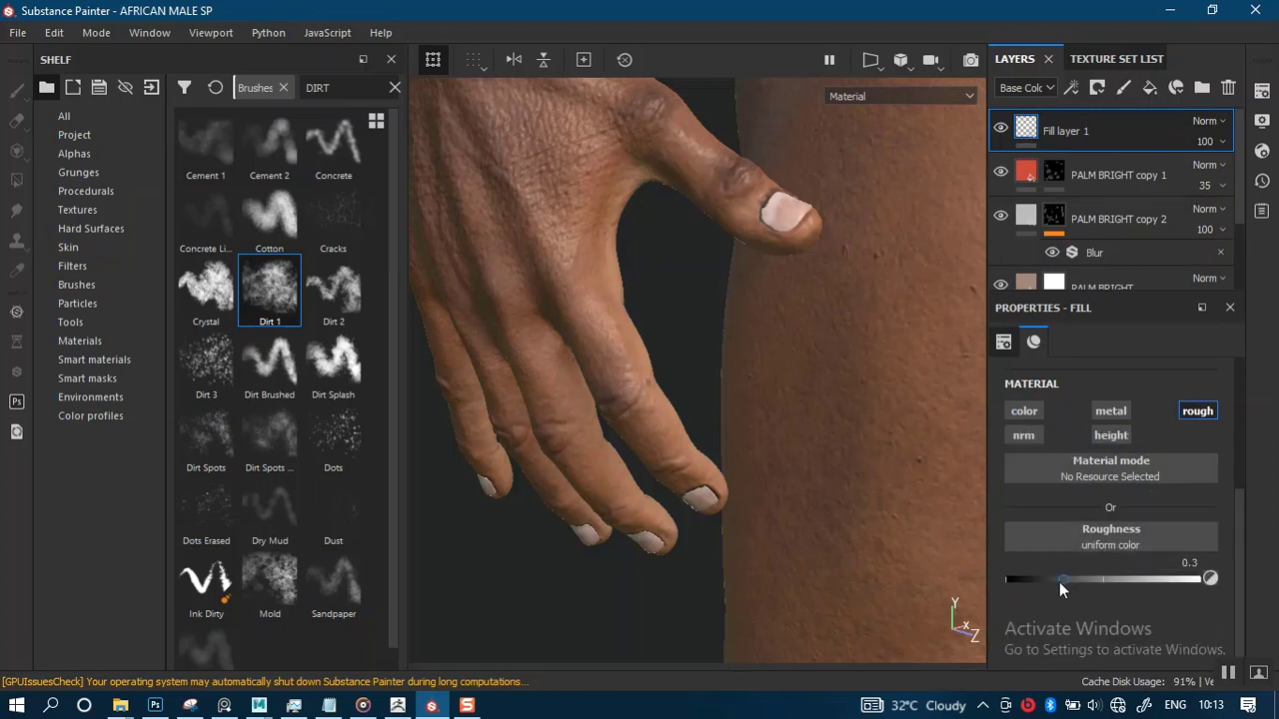
- Inspect the thumbnail up close under rotated lighting and set the new fill layer's roughness to 0.3430
right_click_drag(796, 423, 899, 625, "alt")
middle_click_drag(839, 394, 857, 559, "alt")
right_click_drag(865, 446, 908, 529, "alt")
middle_click_drag(909, 300, 859, 429, "alt")
mouse_move(859, 429)
left_mouse_down("alt")
mouse_move(874, 428)
mouse_move(869, 445)
left_mouse_up("alt")
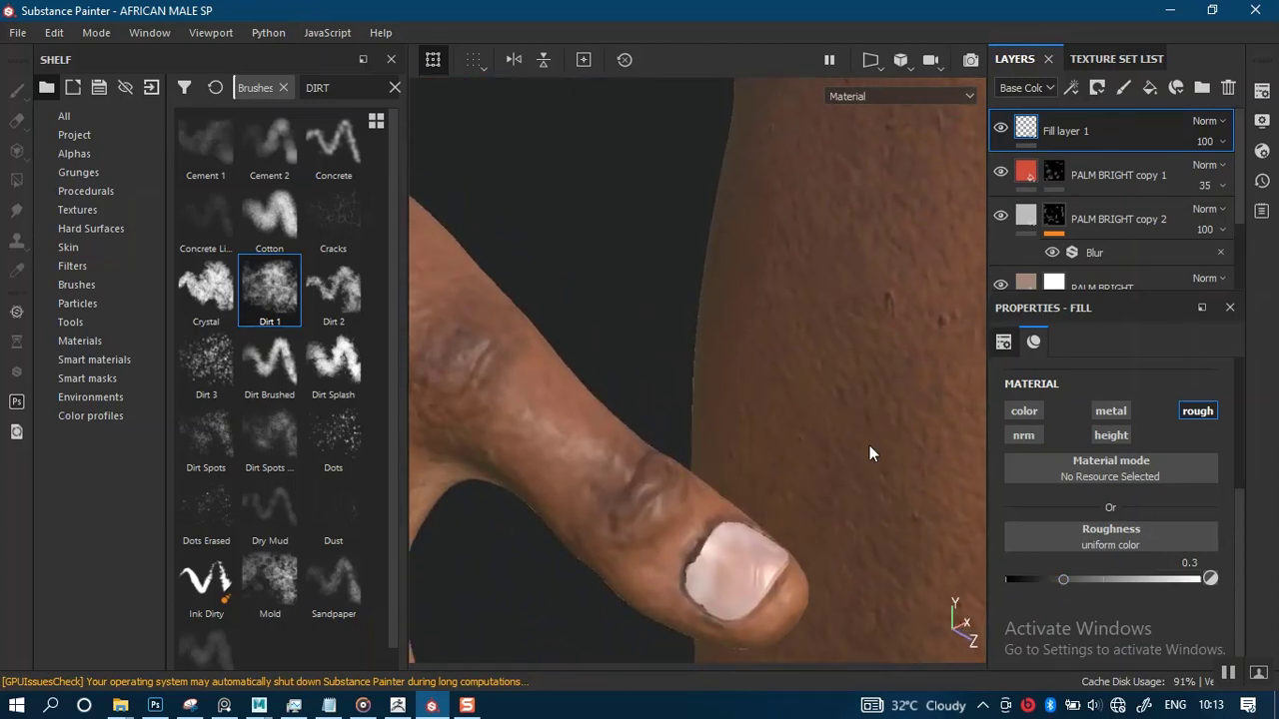
middle_click_drag(859, 470, 894, 338, "alt")
right_click_drag(873, 383, 895, 537, "alt")
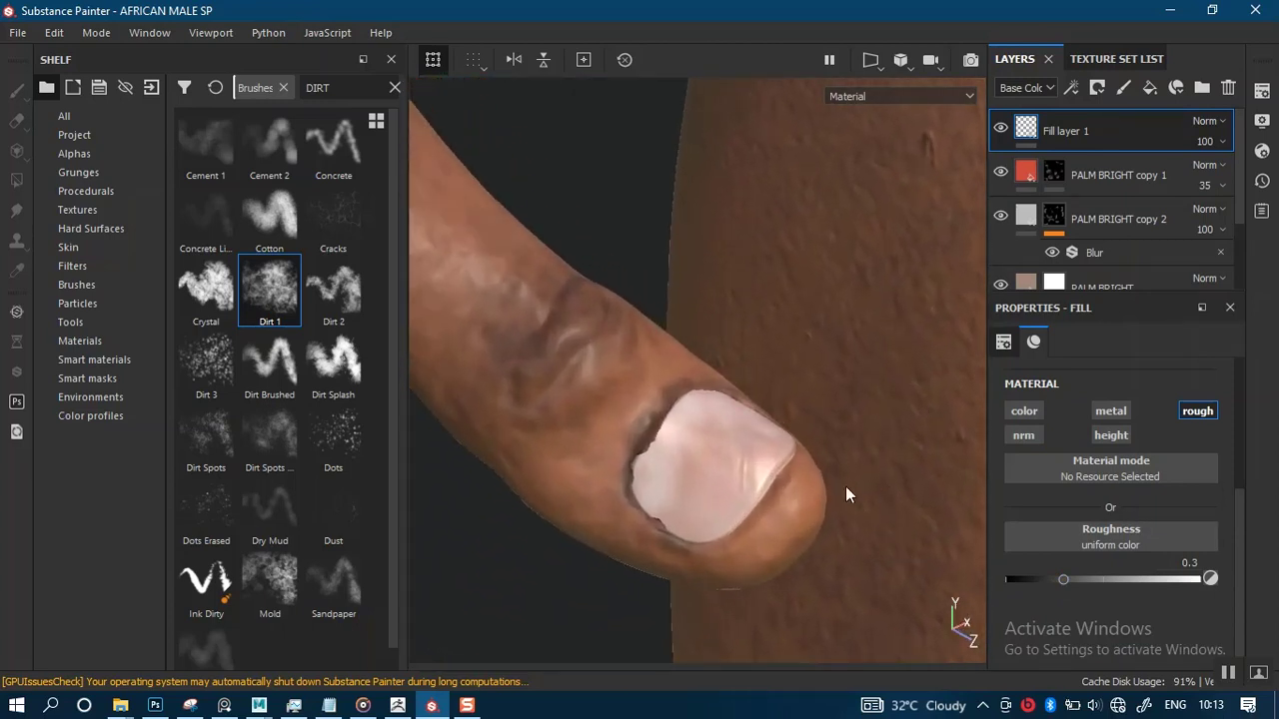
middle_click_drag(845, 500, 867, 455, "alt")
mouse_move(872, 464)
right_mouse_down("shift")
mouse_move(828, 466)
mouse_move(865, 469)
right_mouse_up("shift")
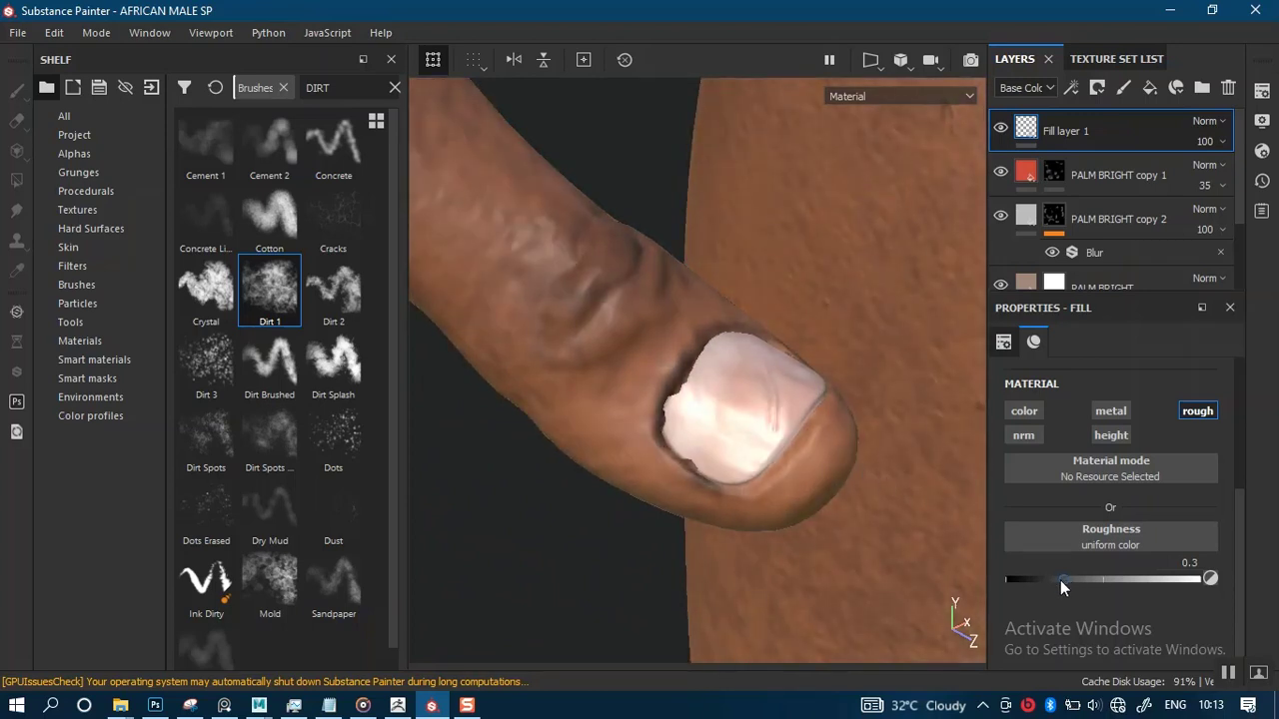
mouse_move(1051, 575)
left_mouse_down()
mouse_move(1040, 575)
mouse_move(1068, 575)
left_mouse_up()
- Examine the nails, elbow and whole body from front and back under different lighting directions
right_click_drag(734, 470, 756, 518, "alt")
middle_click_drag(743, 474, 745, 383, "alt")
left_click_drag(745, 382, 747, 207, "alt")
right_click_drag(748, 207, 819, 348, "alt")
left_click_drag(819, 349, 794, 366, "alt")
middle_click_drag(795, 366, 702, 471, "alt")
right_click_drag(703, 470, 738, 258, "alt")
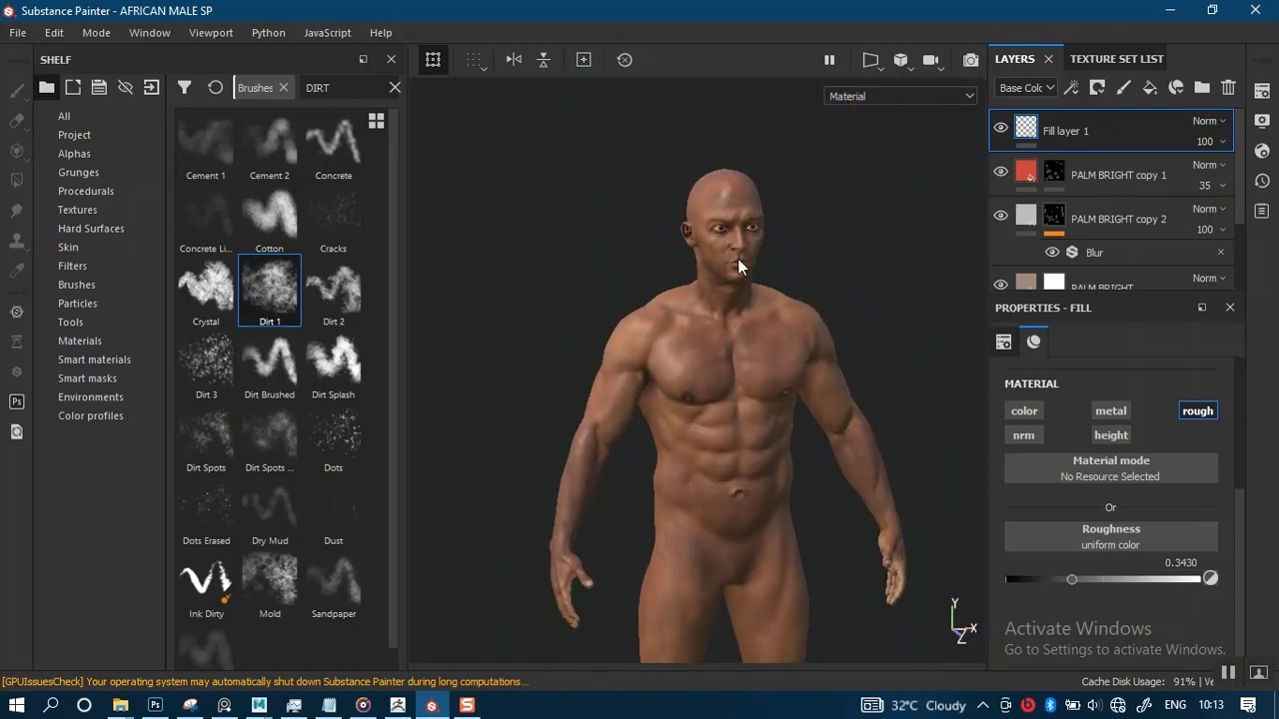
left_click_drag(737, 257, 796, 400, "alt")
mouse_move(796, 400)
right_mouse_down("shift")
mouse_move(756, 403)
mouse_move(791, 398)
mouse_move(776, 414)
mouse_move(697, 405)
right_mouse_up("shift")
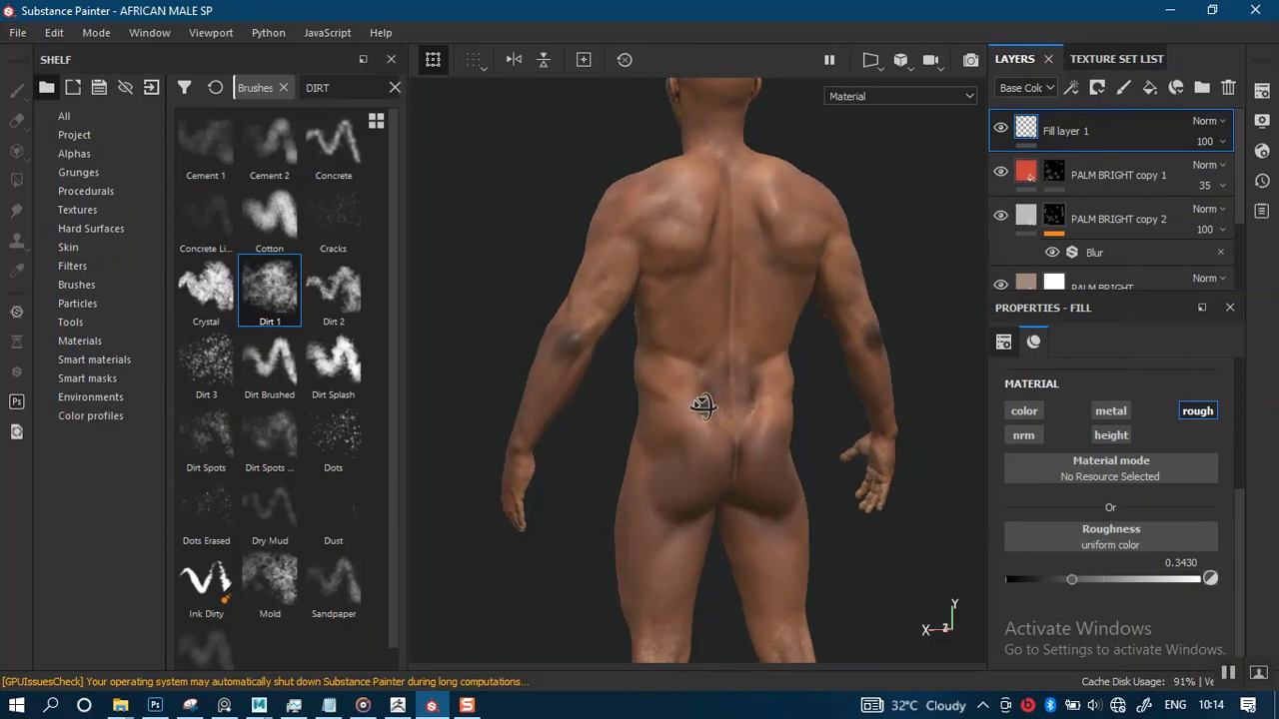
left_click_drag(696, 405, 850, 526, "alt")
right_click_drag(850, 526, 784, 515, "alt")
left_click_drag(784, 515, 807, 449, "alt")
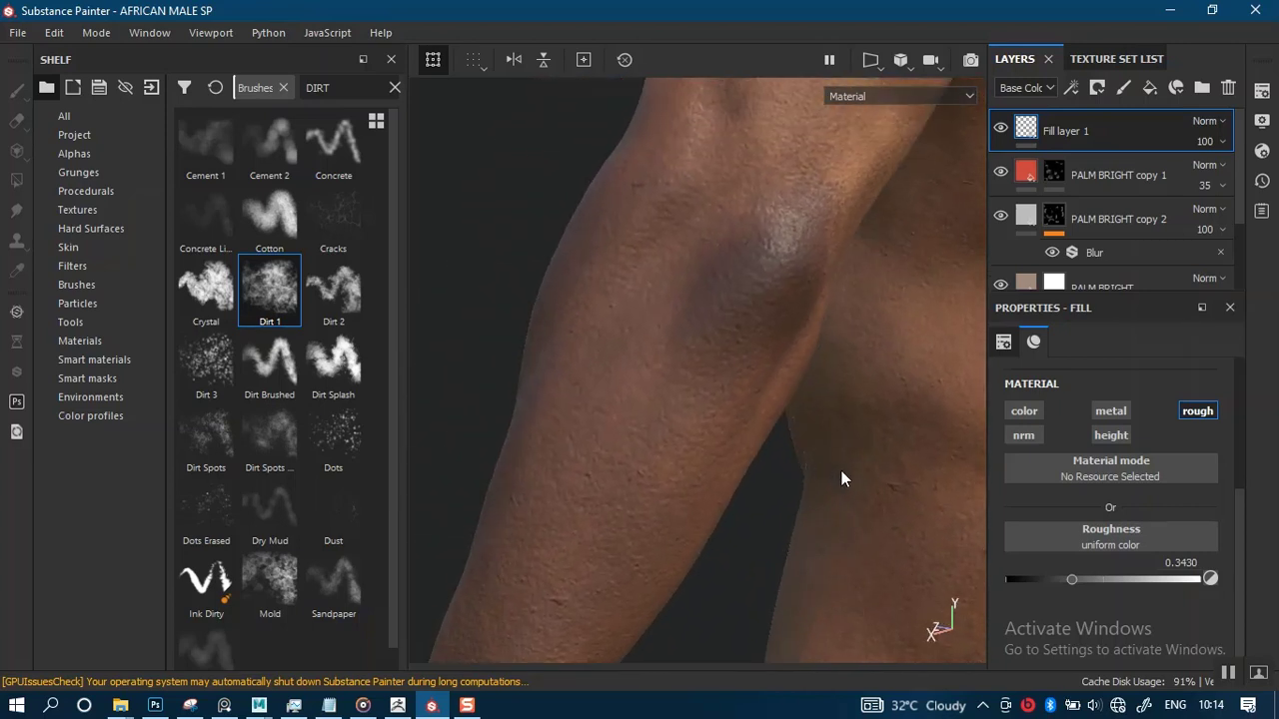
right_click_drag(829, 478, 762, 408, "alt")
left_click_drag(762, 407, 787, 509, "alt")
right_click_drag(787, 509, 793, 449, "alt")
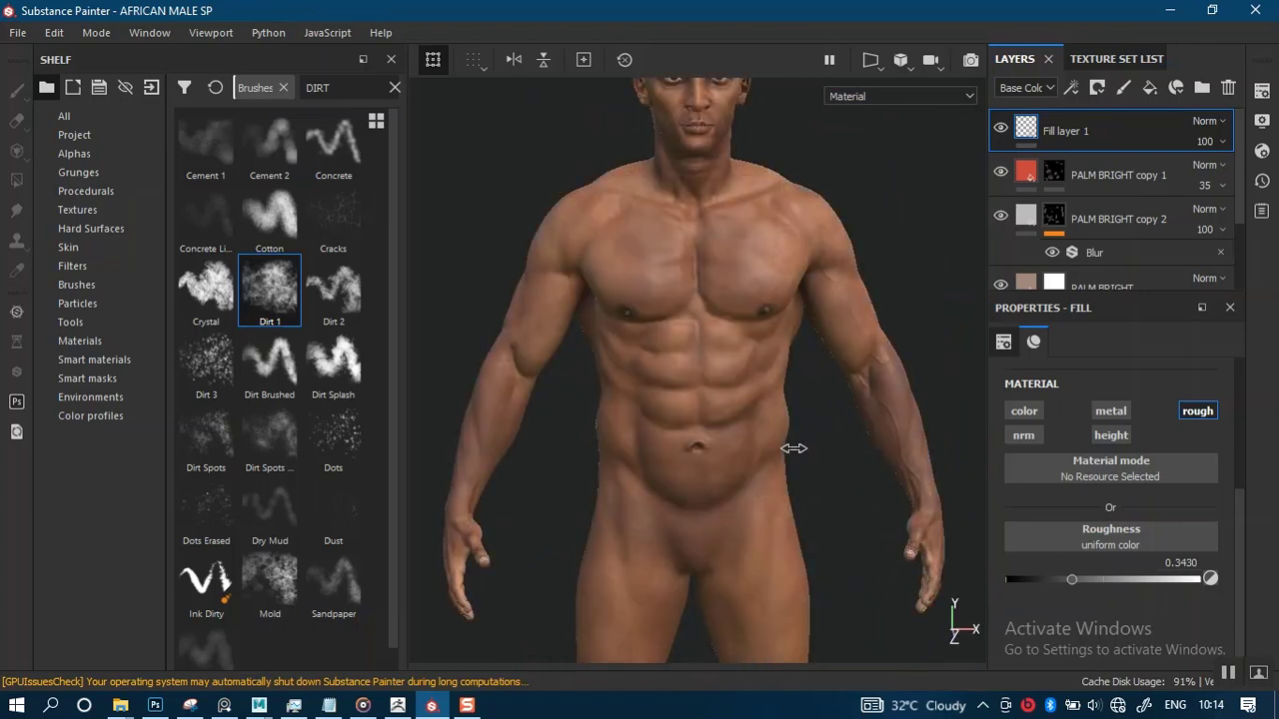
right_click_drag(778, 511, 749, 412, "alt")
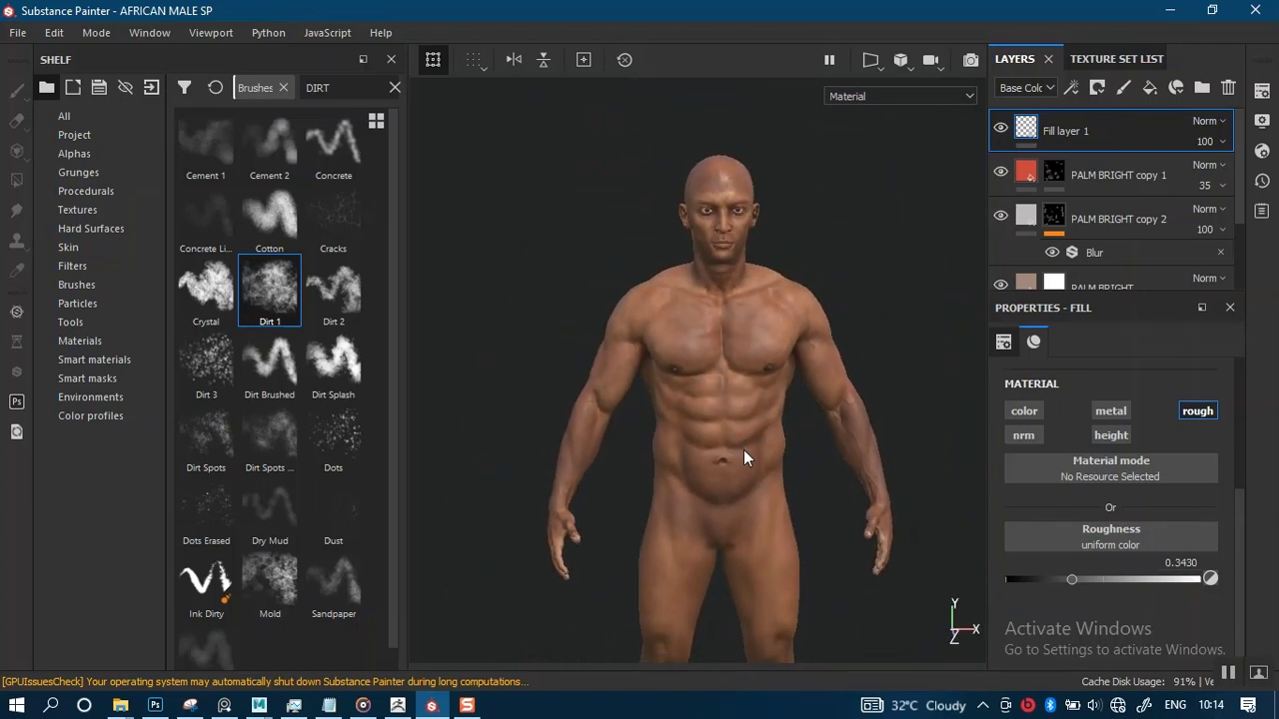
middle_click_drag(743, 449, 730, 412, "alt")
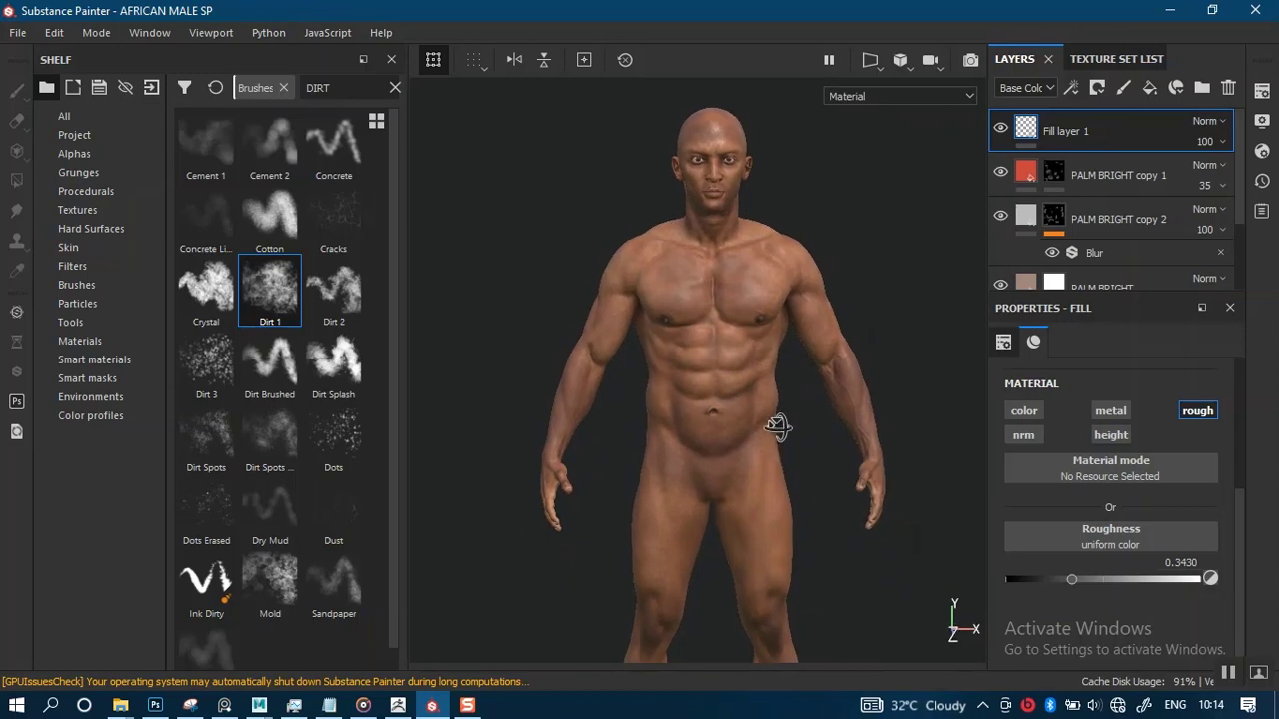
middle_click_drag(785, 457, 790, 543, "alt")
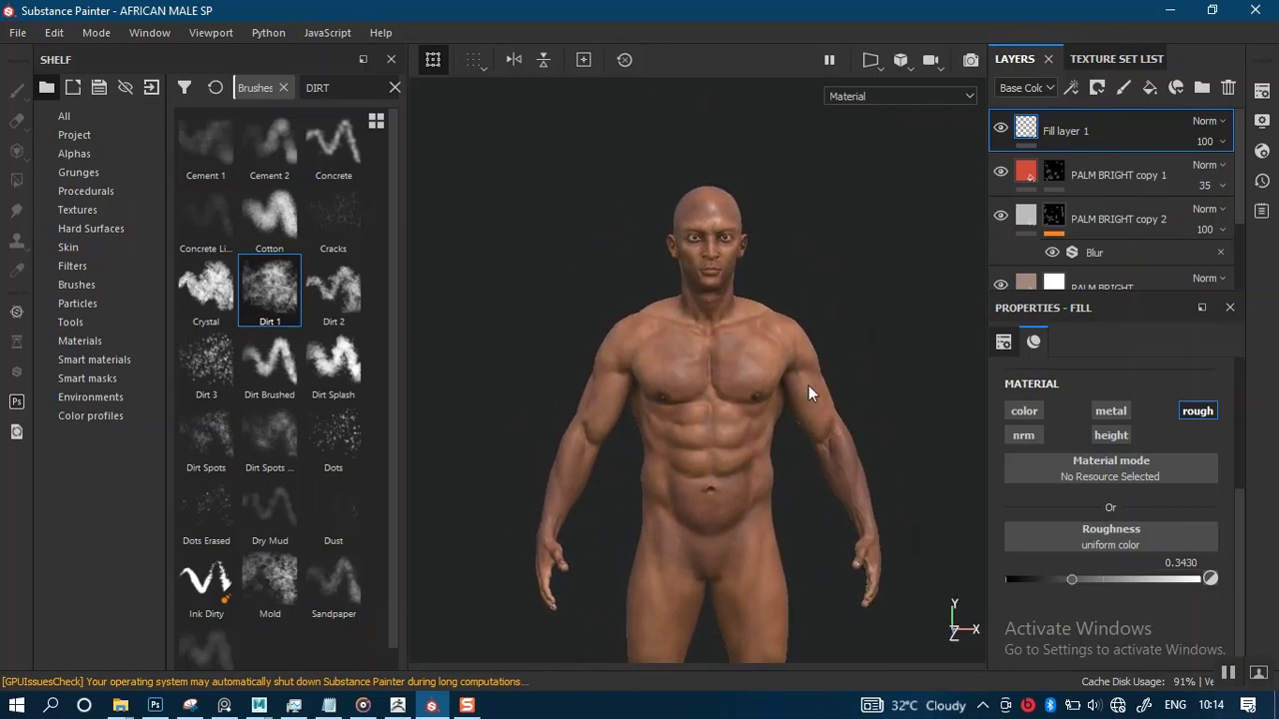
- Switch to the AFRICA_MALE texture set, collapse the OIL FACE group, select its mask and display the Roughness channel
right_click_drag(808, 388, 783, 631, "alt")
middle_click_drag(849, 361, 859, 528, "alt")
right_click_drag(739, 325, 741, 375, "alt")
middle_click_drag(761, 421, 814, 536, "alt")
left_click(1102, 64)
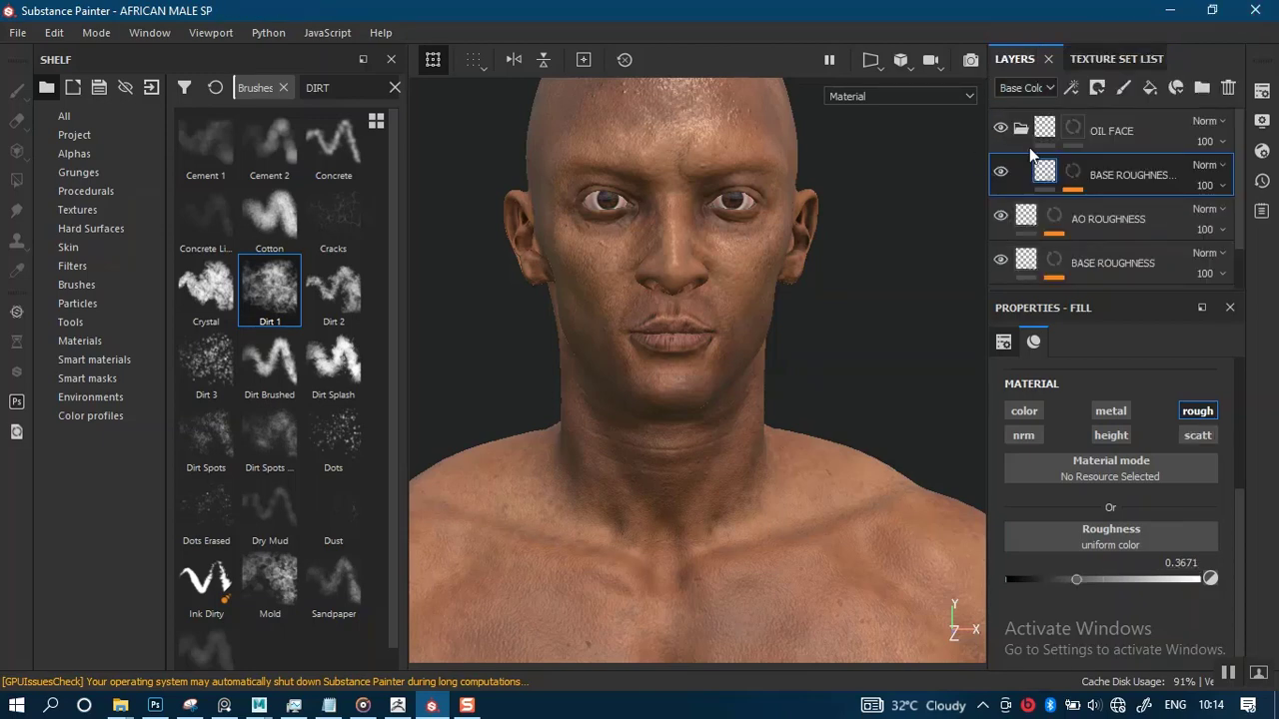
left_click(1026, 127)
left_click(1074, 128)
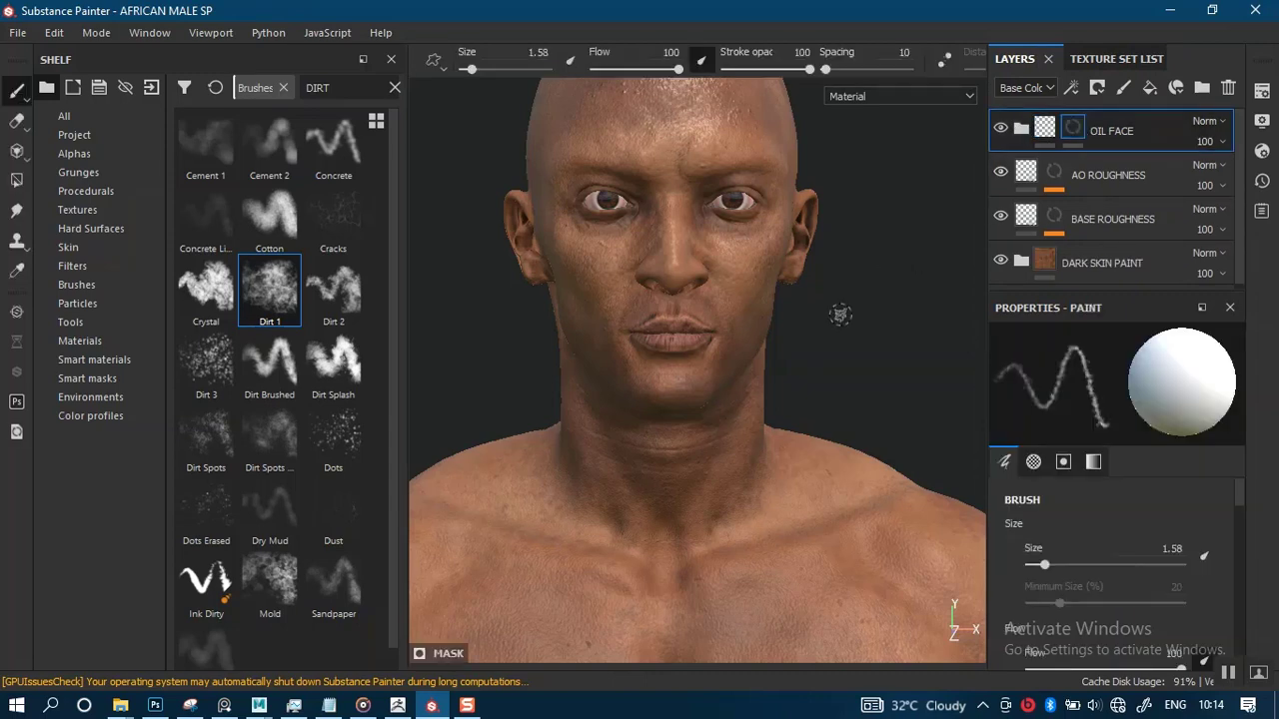
key("c")
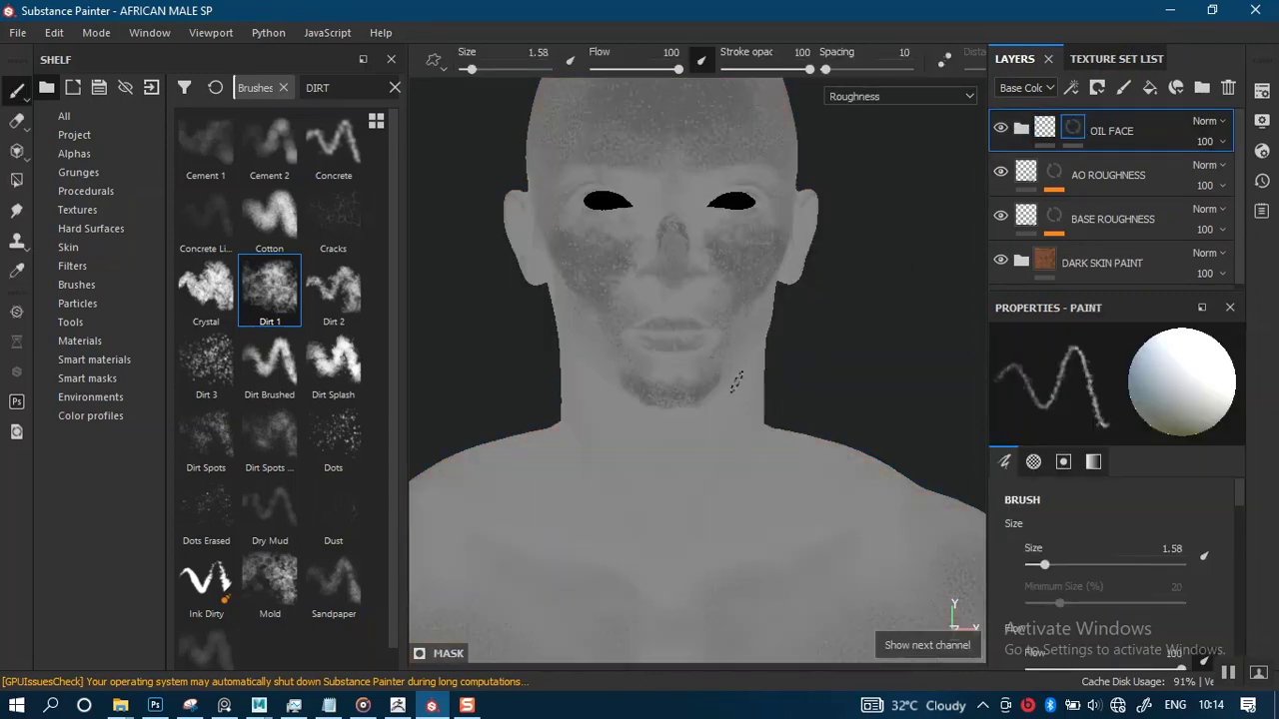
- Examine the masked roughness on the forehead, nose and cheeks at close range
middle_click_drag(726, 392, 762, 571, "alt")
right_click_drag(740, 446, 777, 584, "alt")
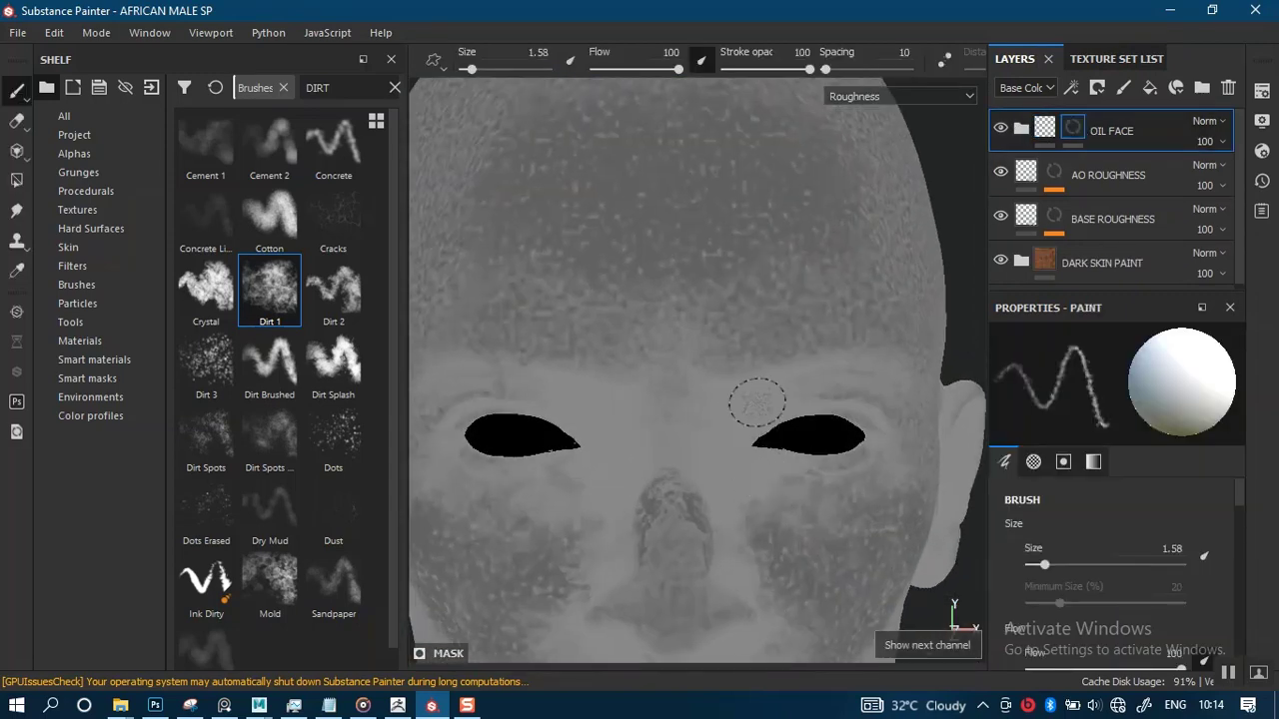
middle_click_drag(754, 405, 785, 444, "alt")
right_click_drag(749, 340, 769, 405, "alt")
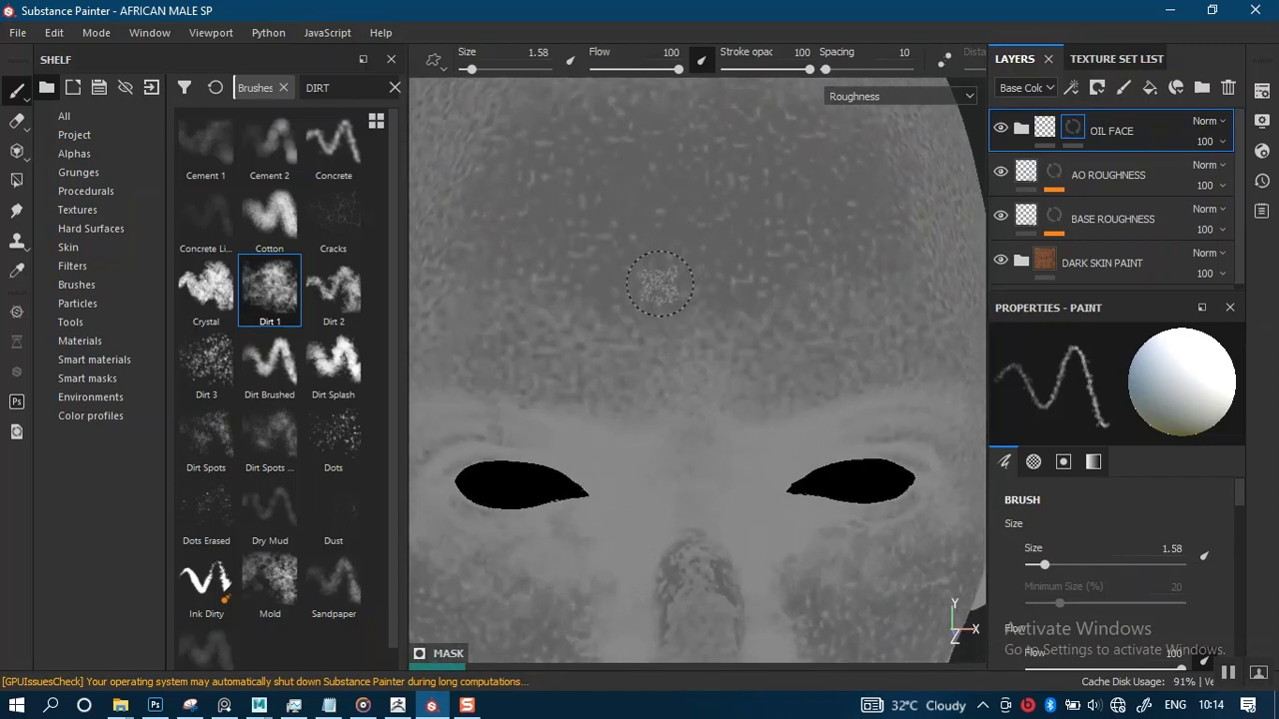
mouse_move(704, 322)
middle_mouse_down("alt")
mouse_move(723, 331)
mouse_move(737, 237)
mouse_move(722, 393)
middle_mouse_up("alt")
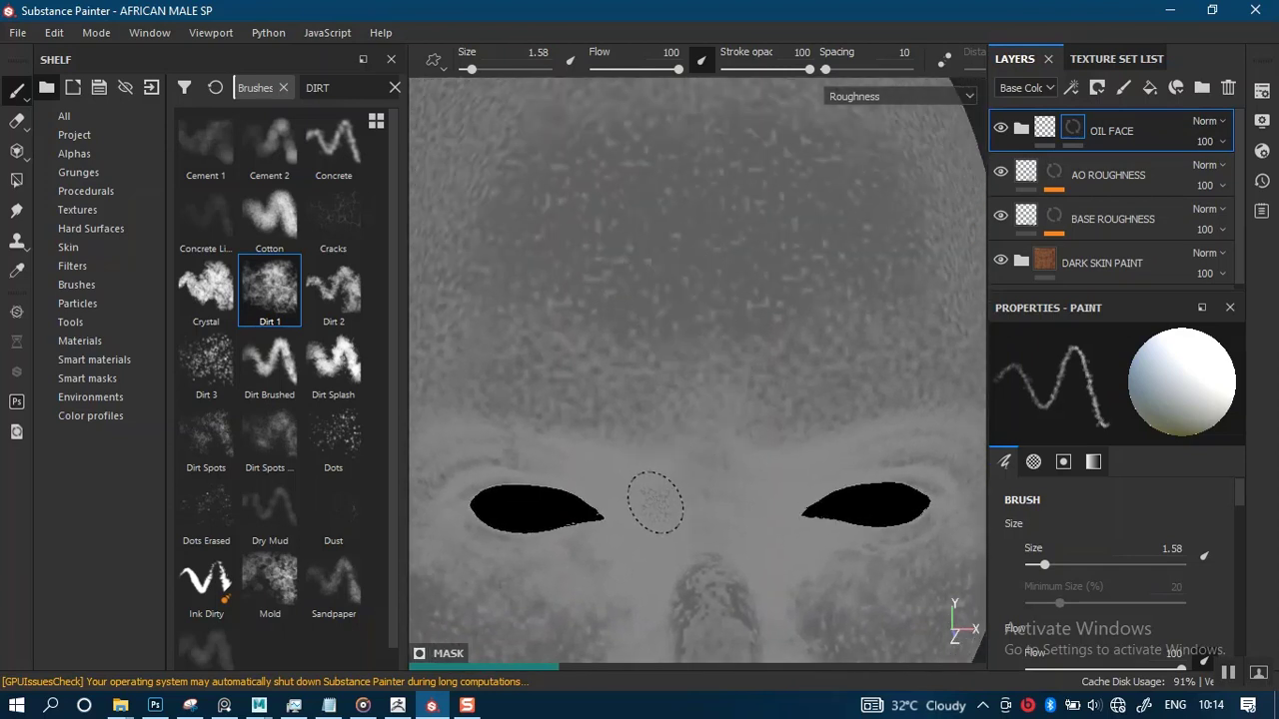
middle_click_drag(700, 490, 722, 179, "alt")
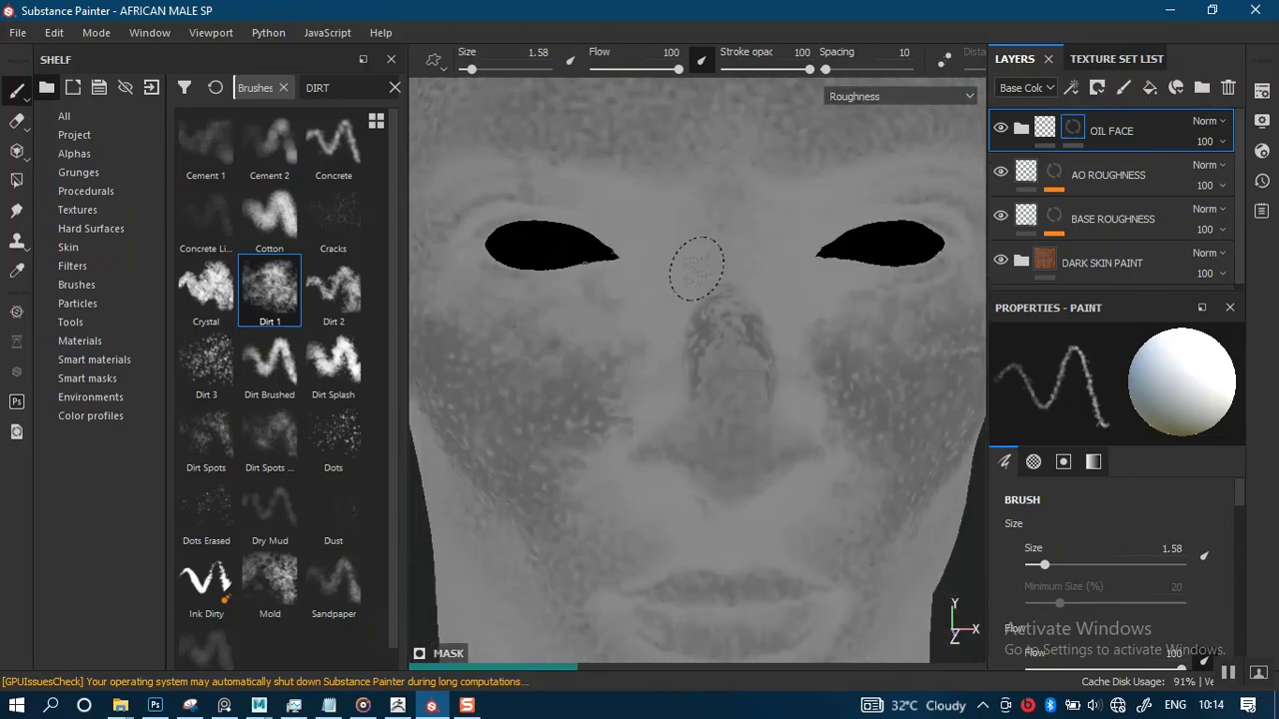
middle_click_drag(696, 338, 699, 337, "alt")
mouse_move(700, 337)
left_mouse_down("alt")
mouse_move(707, 354)
mouse_move(830, 356)
mouse_move(728, 337)
left_mouse_up("alt")
middle_click_drag(713, 348, 782, 404, "alt")
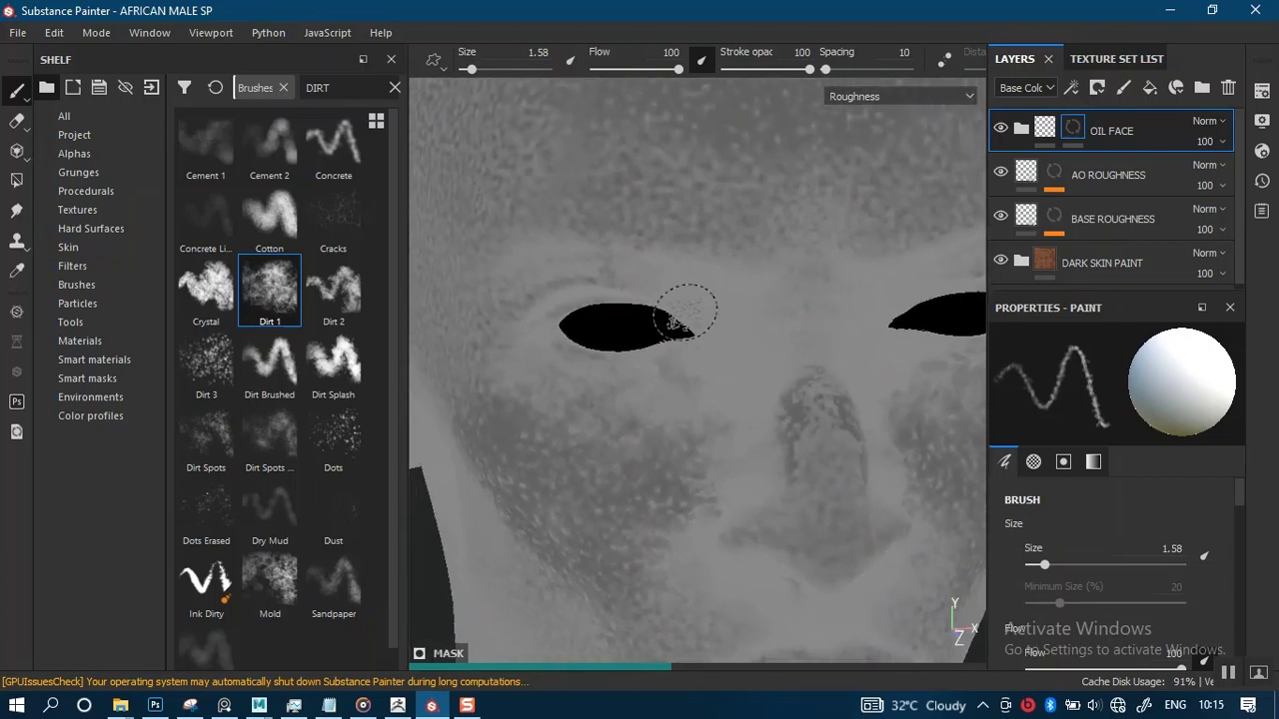
- Turn on symmetry with the Polygon Fill tool active at the eye, display the full material, and return to the Paint tool
right_click_drag(668, 584, 668, 384, "alt")
middle_click_drag(609, 378, 714, 376, "alt")
mouse_move(728, 512)
right_mouse_down("alt")
mouse_move(727, 426)
mouse_move(706, 433)
mouse_move(722, 423)
mouse_move(713, 417)
right_mouse_up("alt")
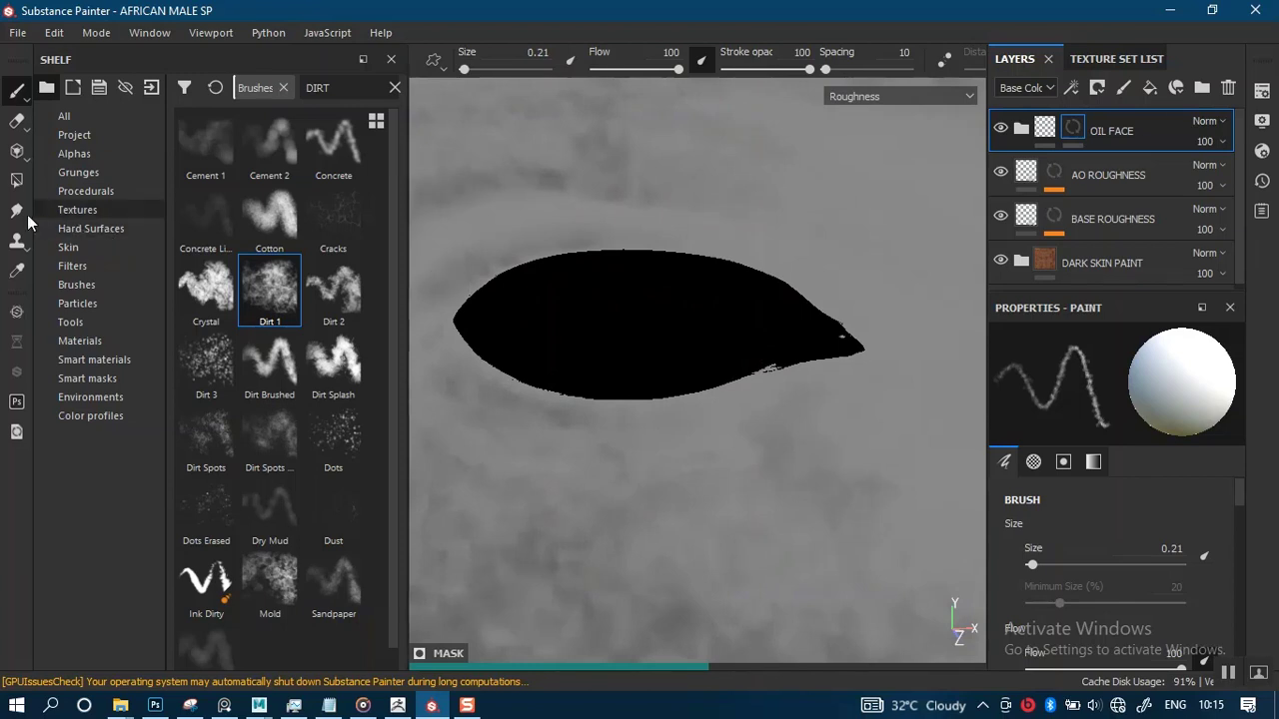
left_click(16, 180)
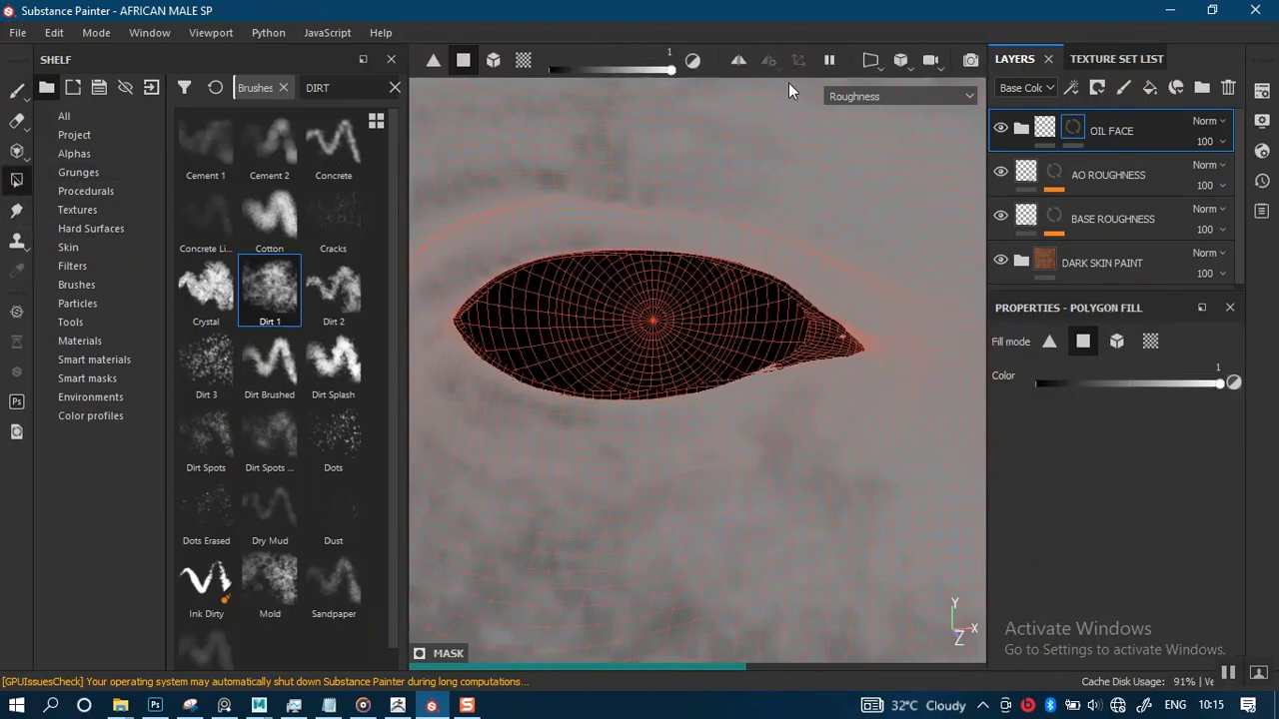
left_click(739, 60)
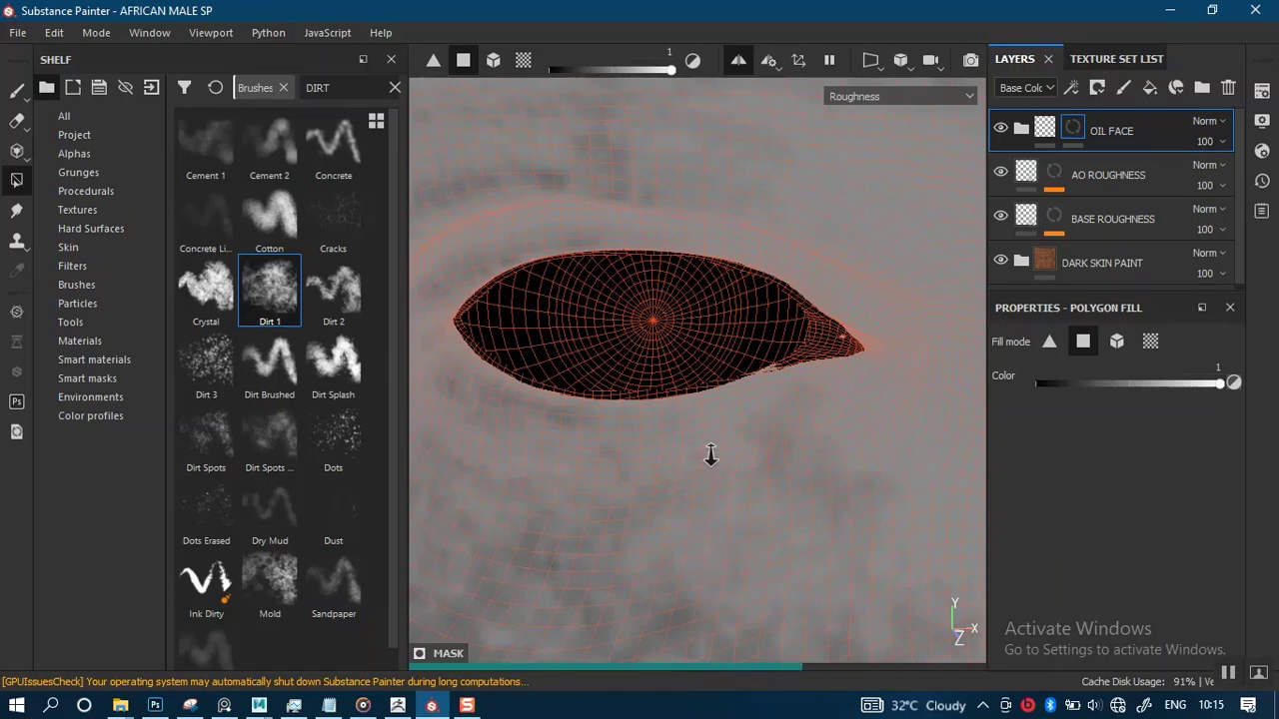
key("m")
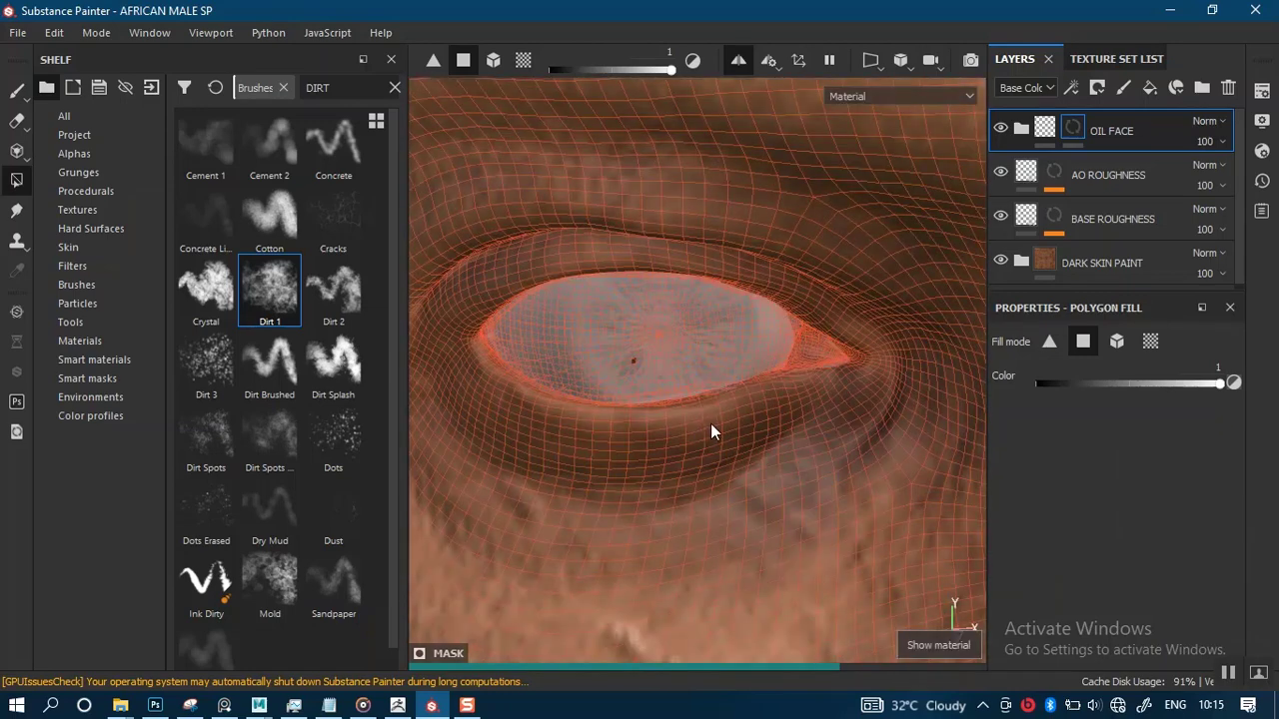
right_click_drag(710, 424, 732, 498, "alt")
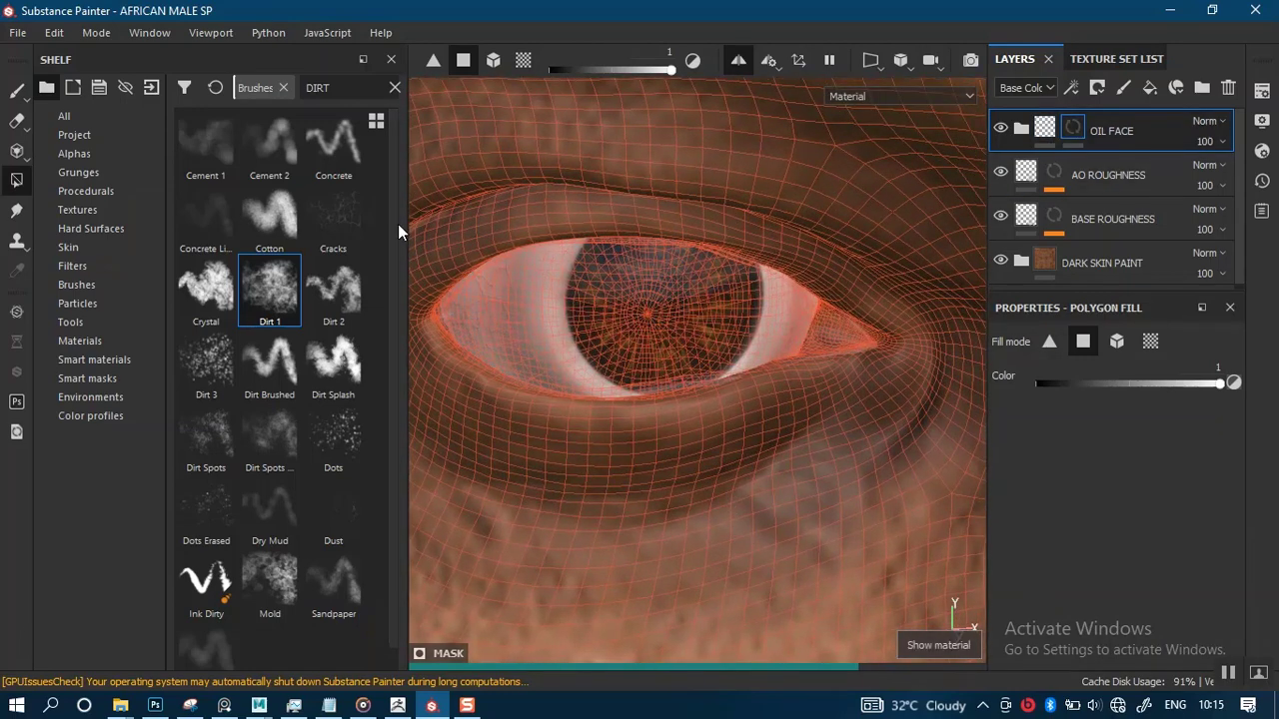
left_click(17, 90)
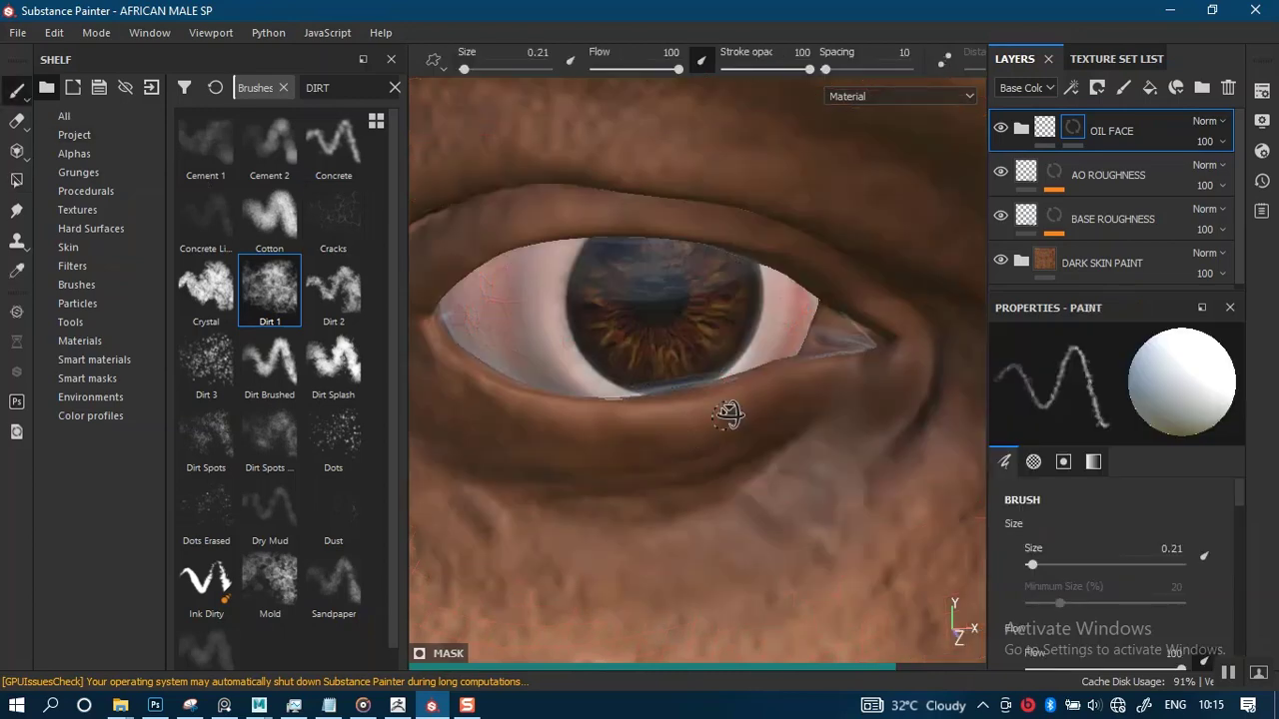
- Inspect the eyelids and inner eye corner in the material view and in the Roughness channel
mouse_move(727, 414)
left_mouse_down("alt")
mouse_move(751, 456)
mouse_move(796, 329)
left_mouse_up("alt")
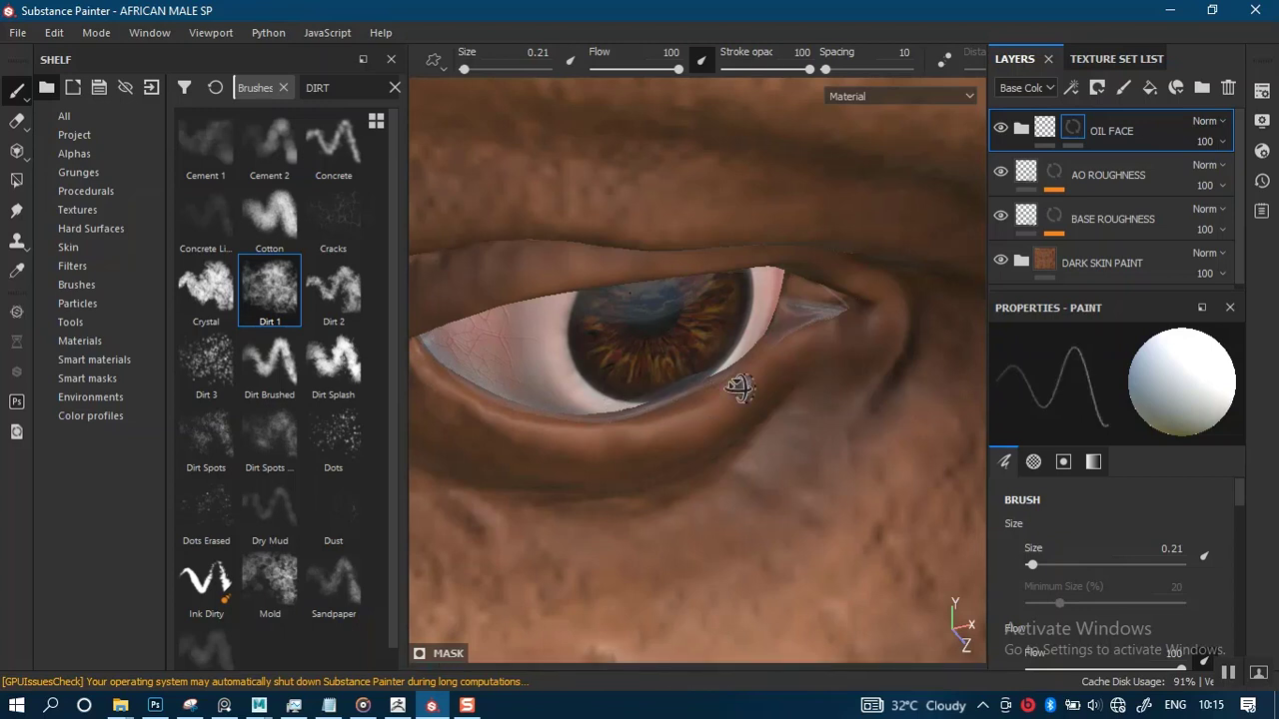
left_click_drag(736, 389, 802, 392, "alt")
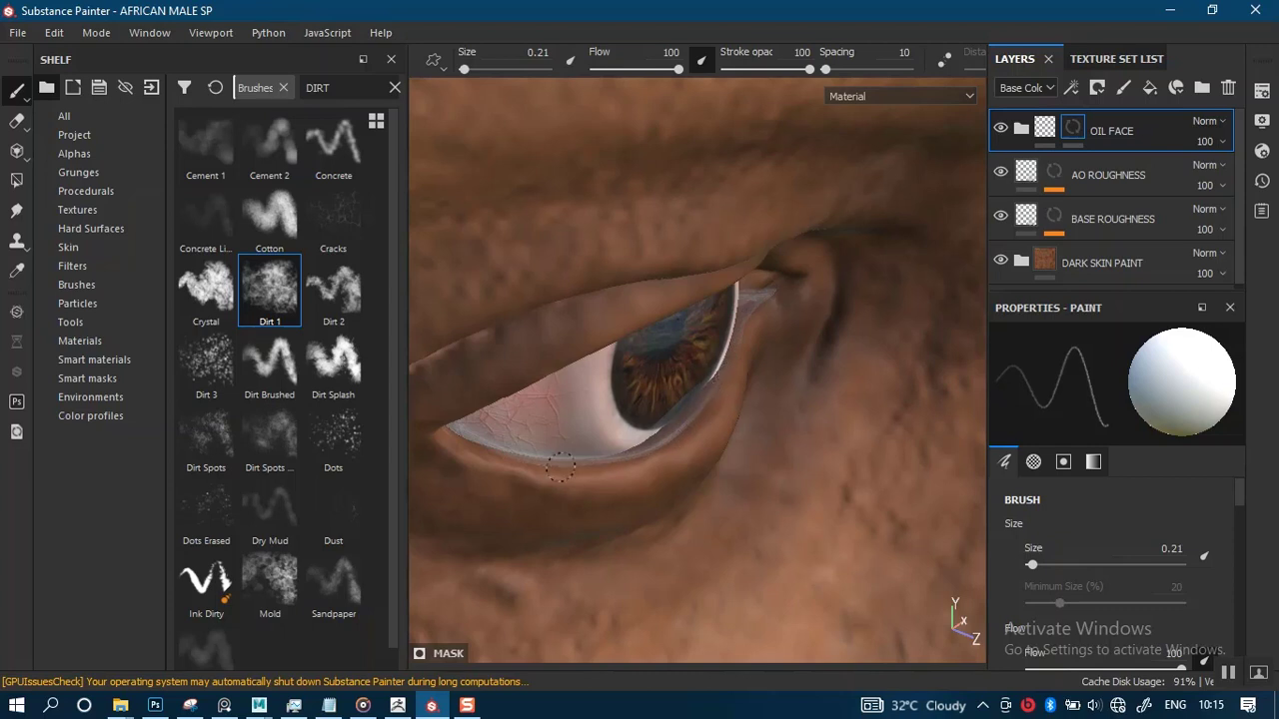
mouse_move(681, 456)
left_mouse_down("alt")
mouse_move(651, 416)
mouse_move(819, 408)
mouse_move(827, 390)
left_mouse_up("alt")
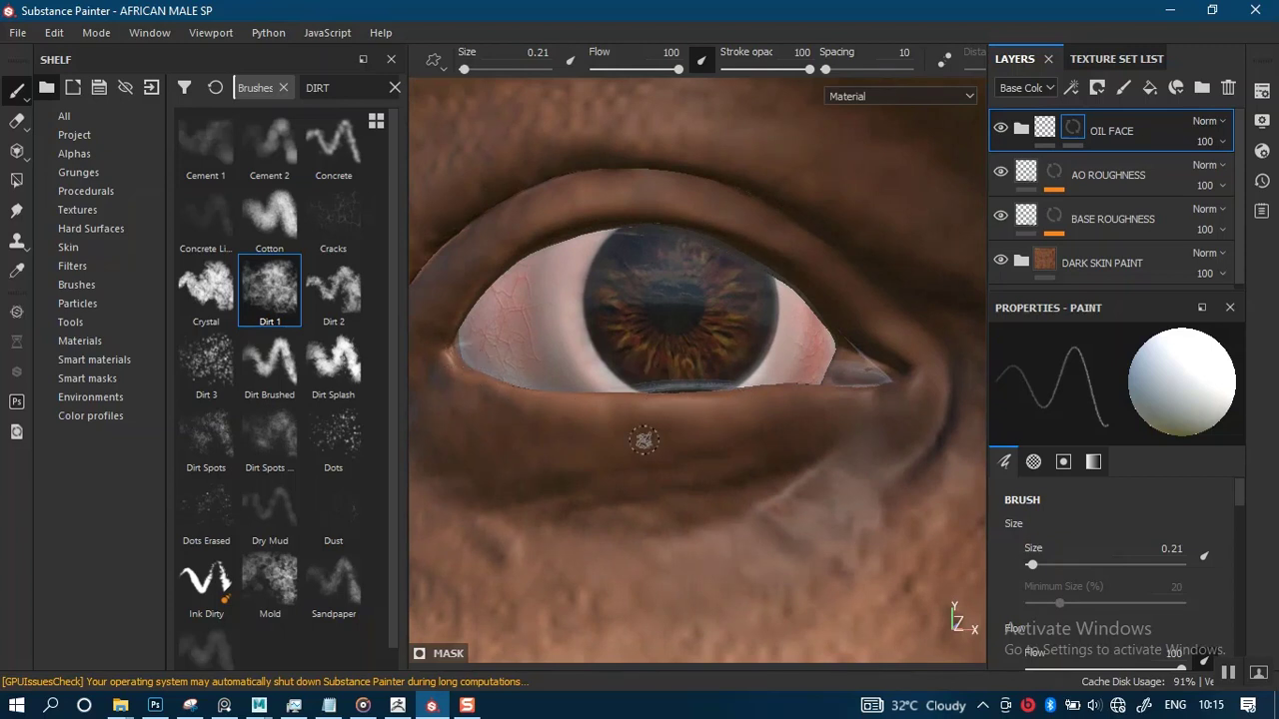
key("c")
left_click_drag(694, 429, 742, 500, "alt")
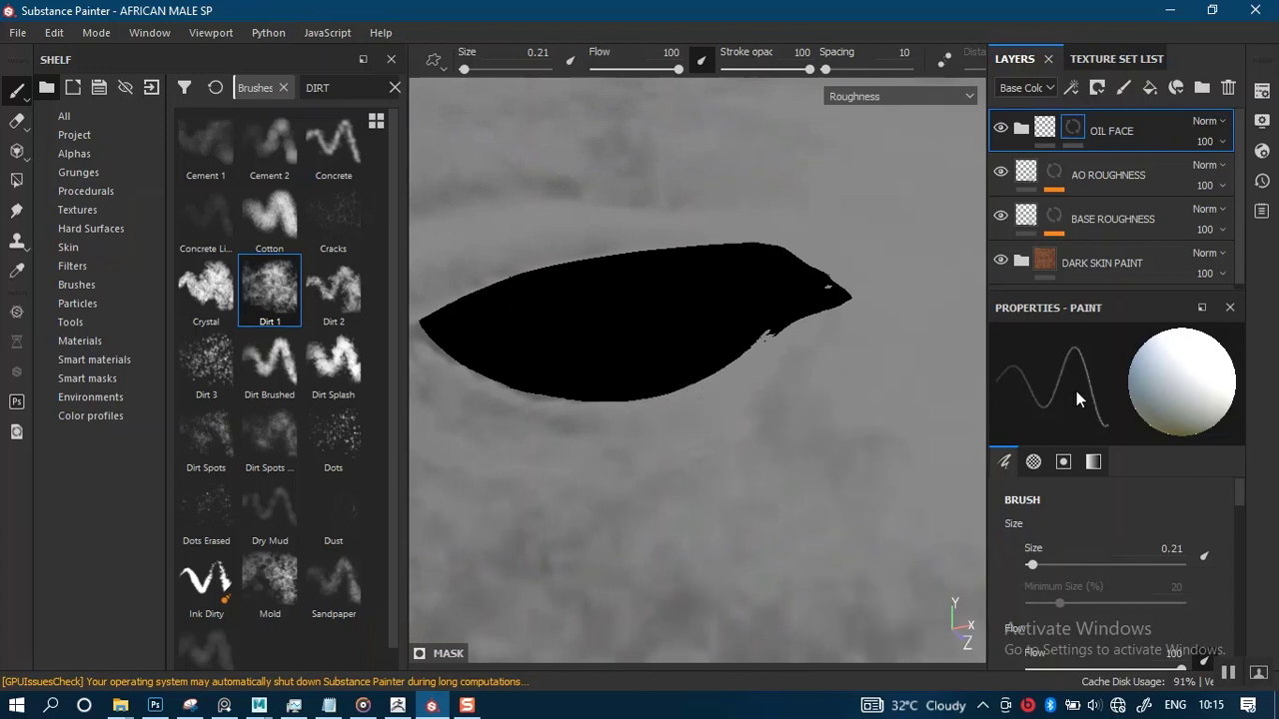
- Paint a short stroke below the eye on the OIL FACE mask with the Dirt 1 brush at size 0.21
left_click_drag(1242, 521, 1245, 592)
mouse_move(719, 446)
left_mouse_down()
mouse_move(708, 448)
mouse_move(774, 429)
mouse_move(705, 426)
mouse_move(761, 410)
left_mouse_up()
key("ctrl+z")
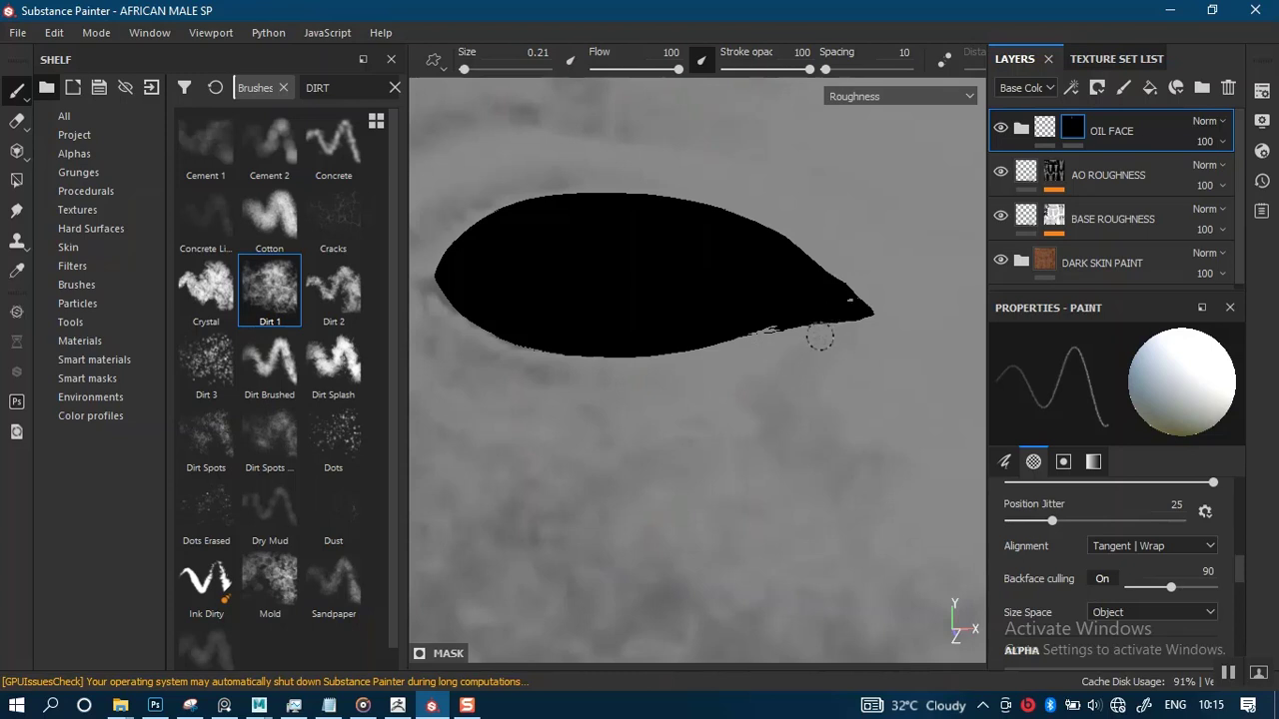
left_click_drag(786, 416, 805, 364, "alt")
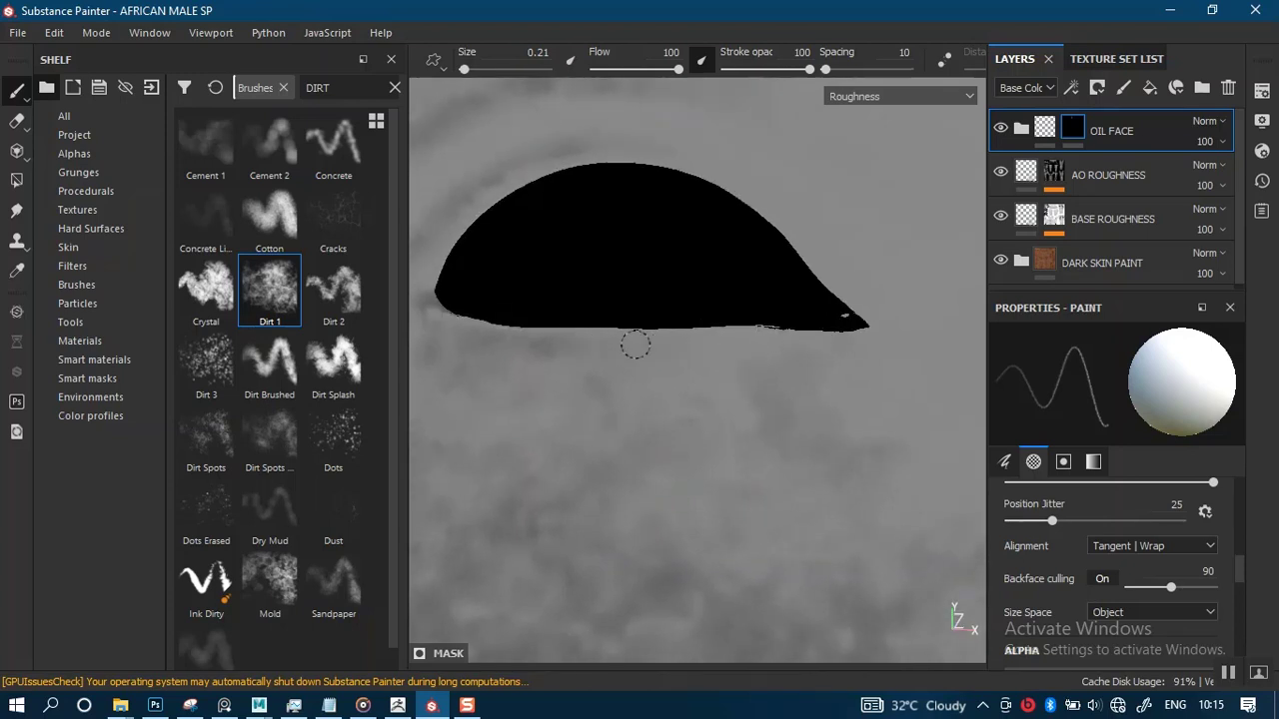
left_click_drag(710, 426, 674, 451)
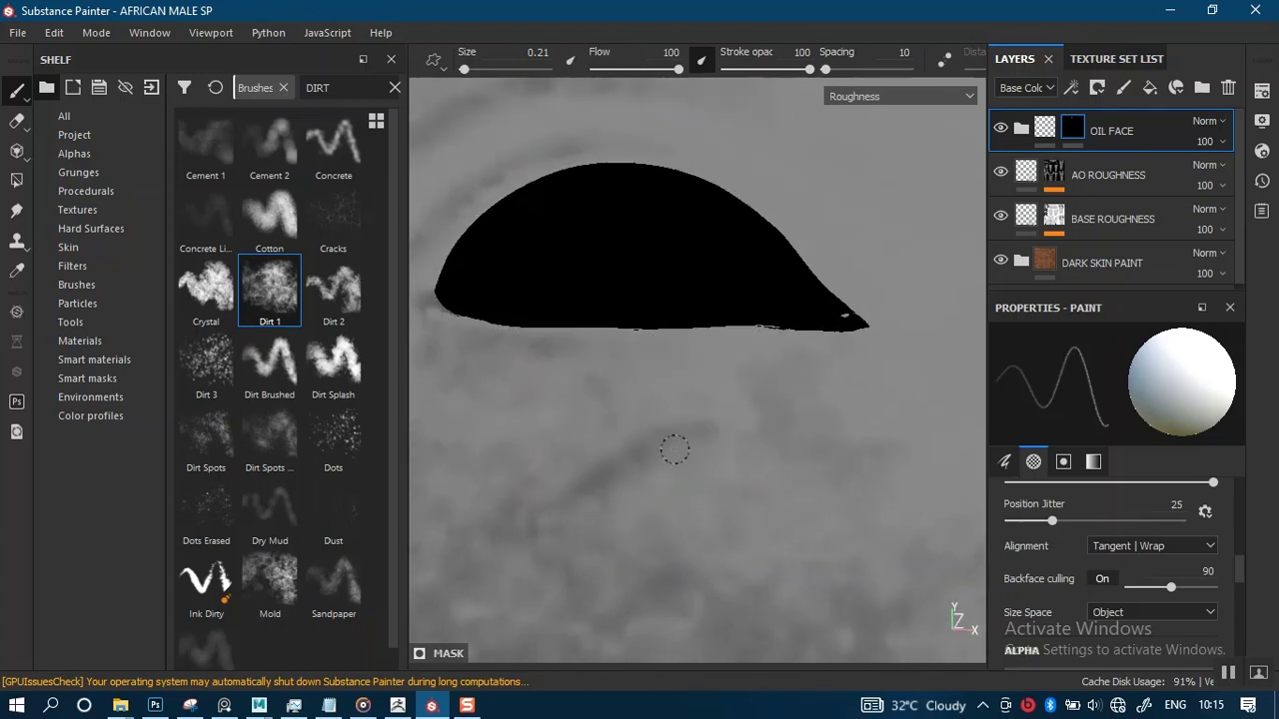
mouse_move(748, 409)
left_mouse_down("alt")
mouse_move(748, 257)
mouse_move(799, 379)
mouse_move(811, 332)
mouse_move(631, 379)
left_mouse_up("alt")
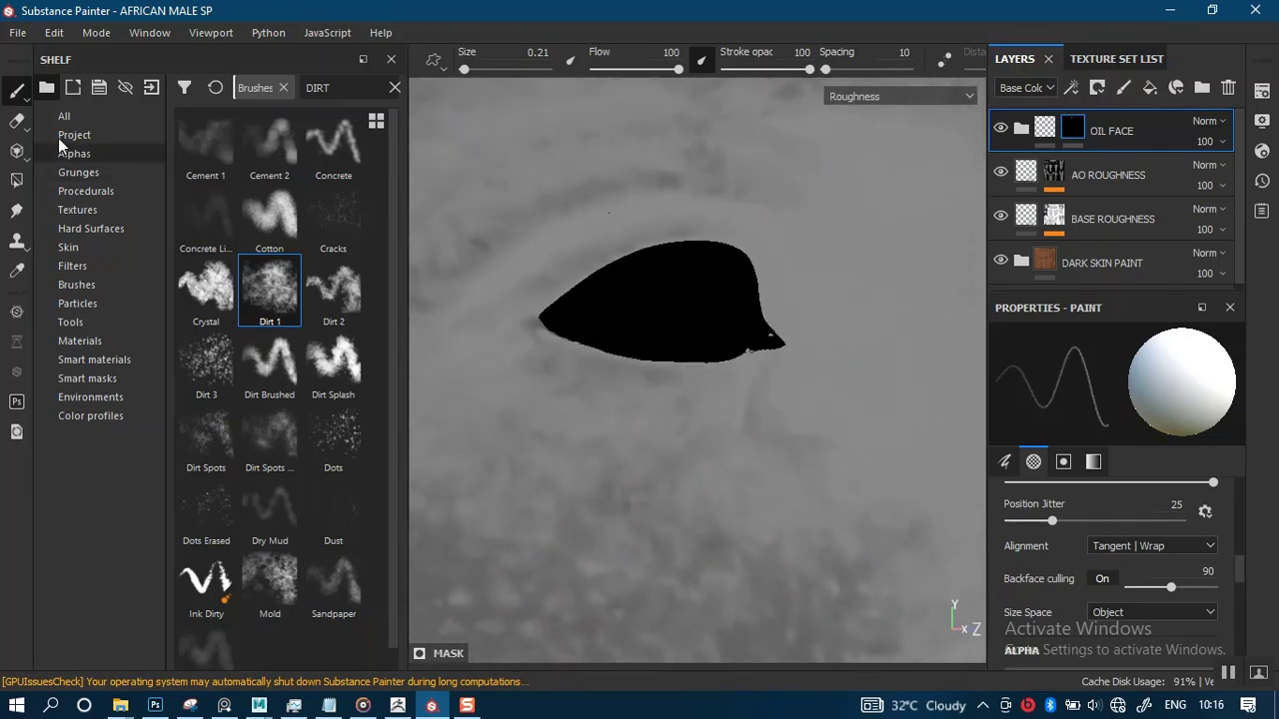
- Examine the Roughness channel across the forehead, cheeks and whole head from the side and front
right_click_drag(721, 357, 797, 309, "alt")
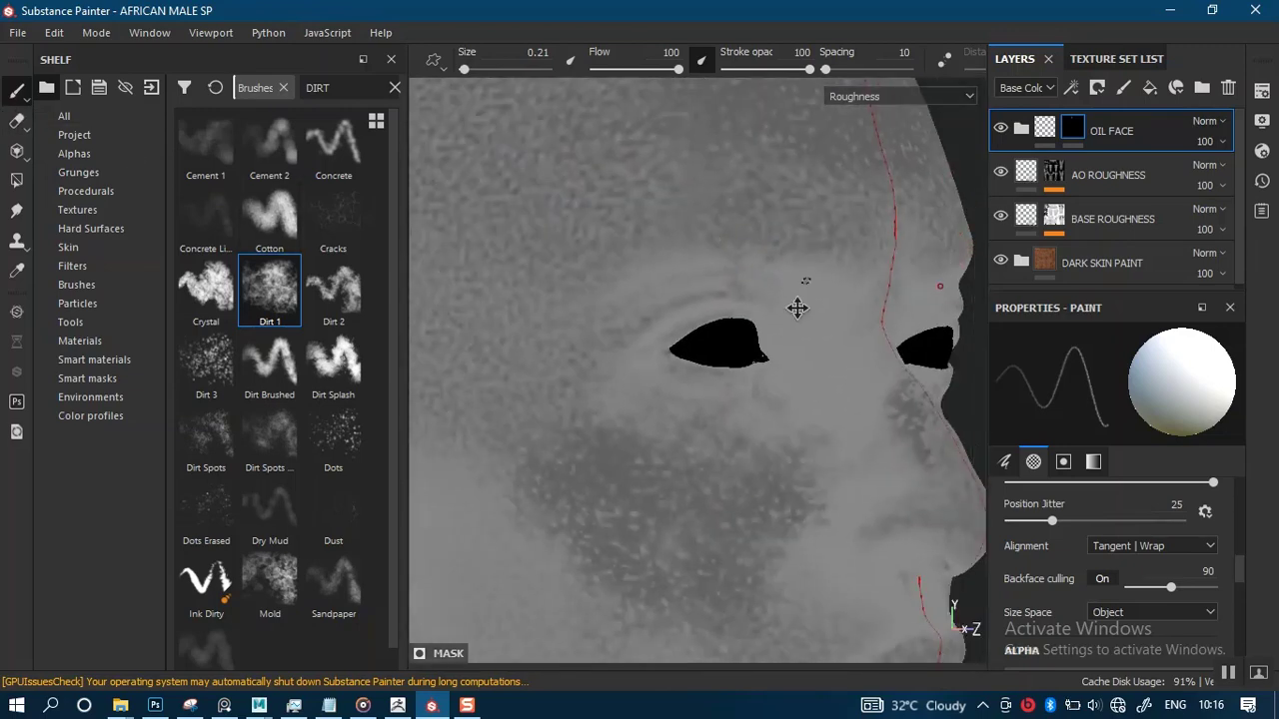
middle_click_drag(797, 309, 725, 475, "alt")
left_click_drag(870, 370, 665, 326, "alt")
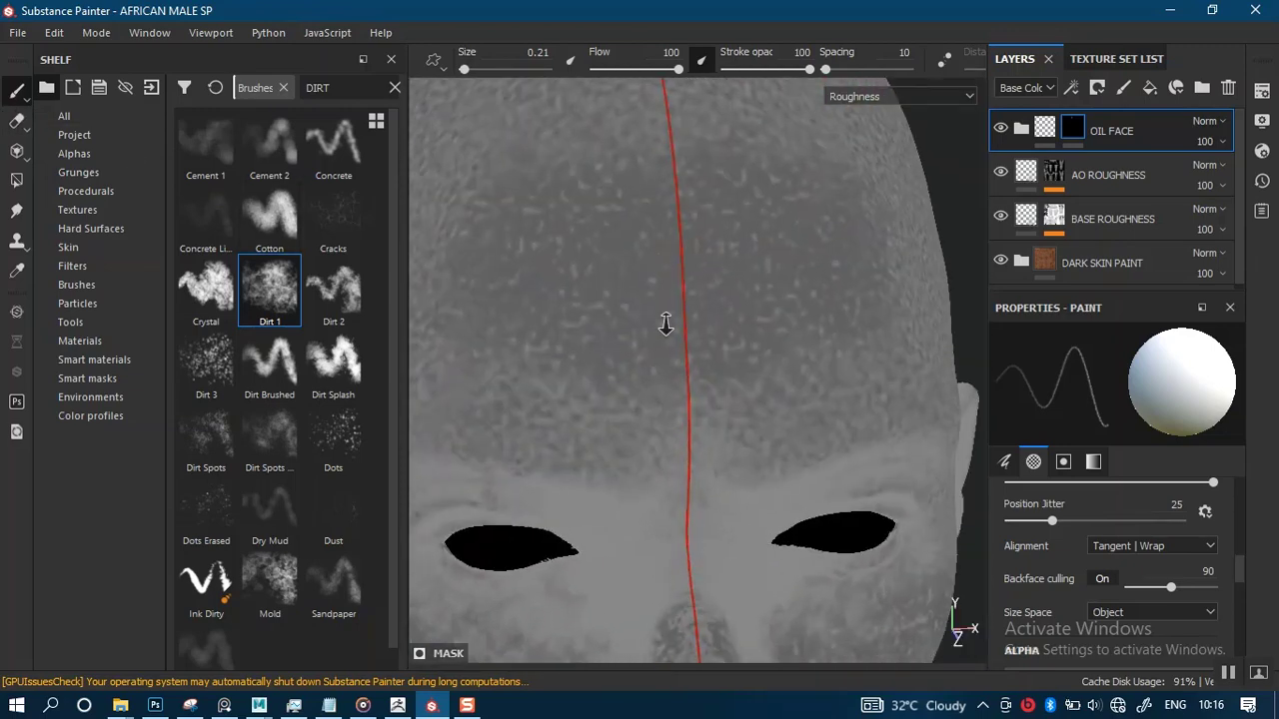
right_click_drag(665, 325, 685, 315, "alt")
middle_click_drag(599, 258, 653, 314, "alt")
left_click_drag(653, 315, 650, 326, "alt")
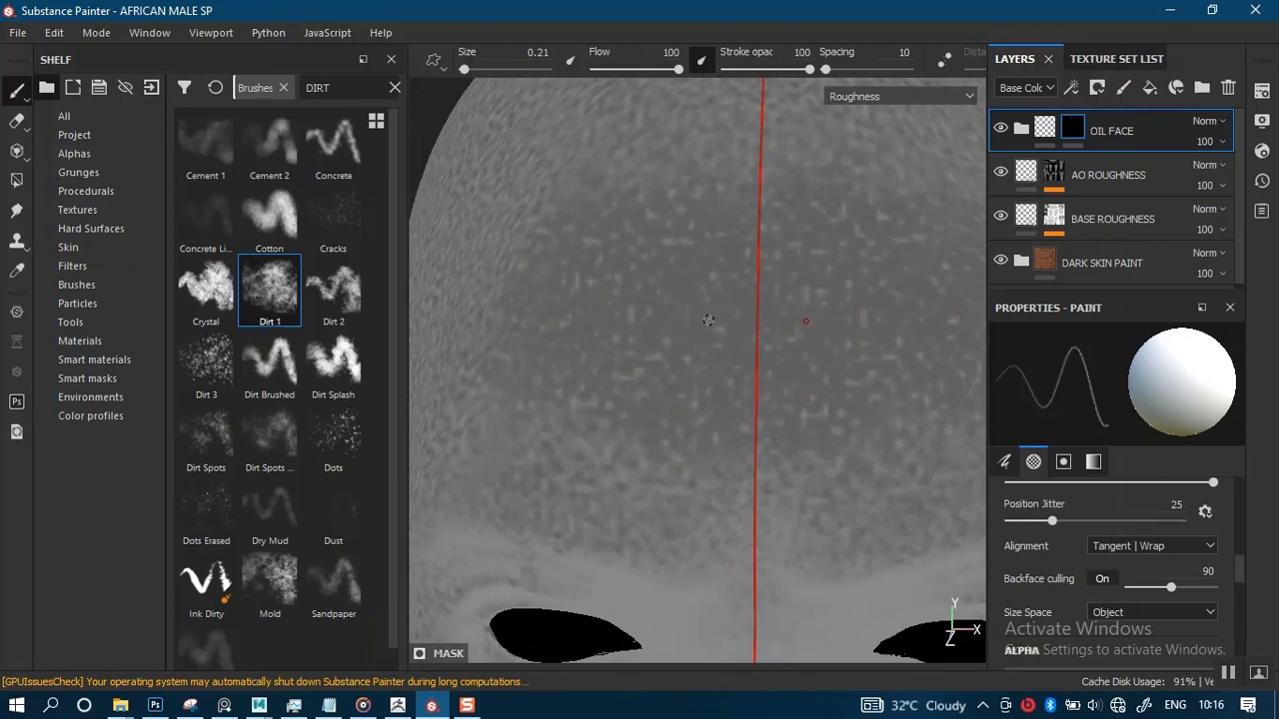
right_click_drag(746, 402, 794, 80, "alt")
middle_click_drag(741, 378, 671, 239, "alt")
left_click_drag(678, 446, 667, 416, "alt")
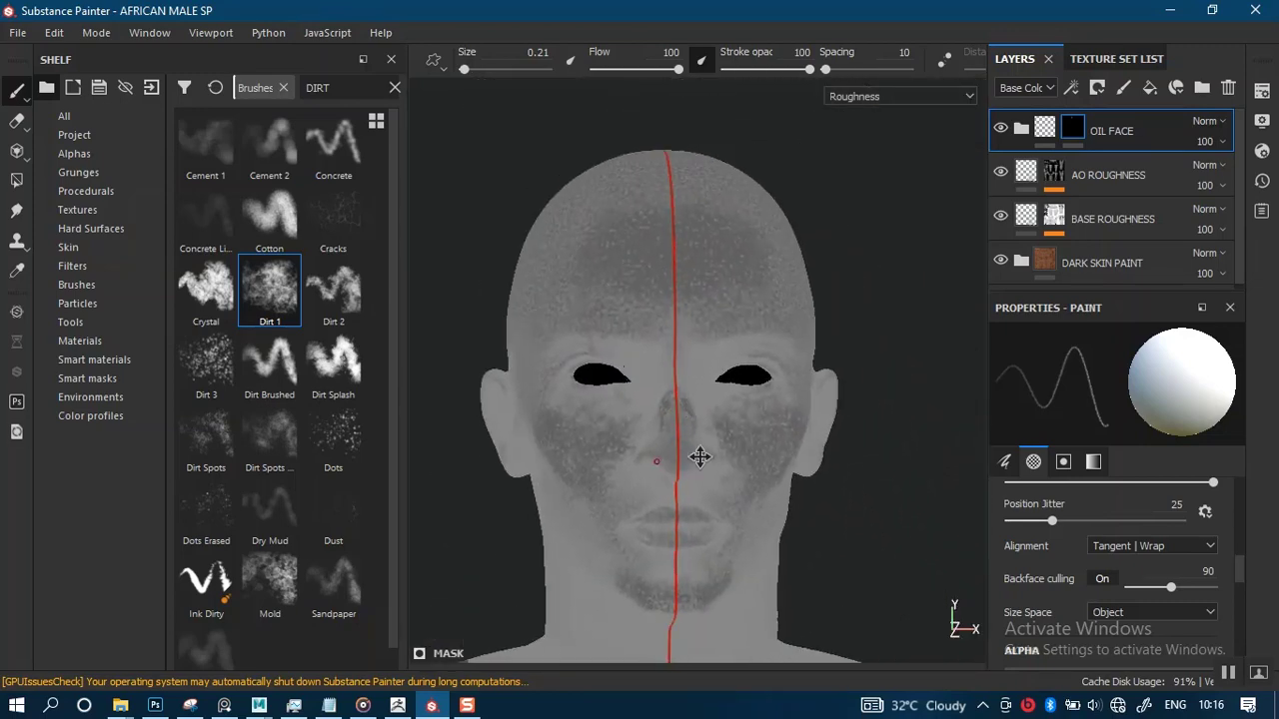
middle_click_drag(699, 457, 711, 421, "alt")
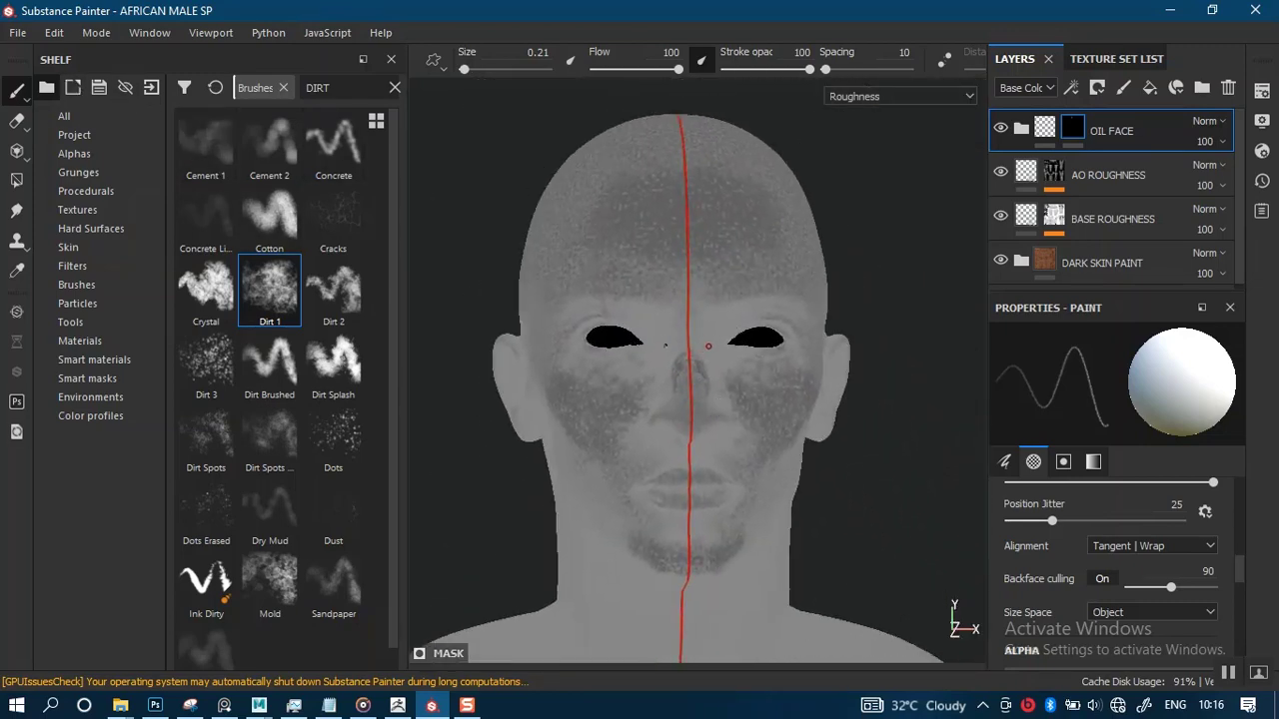
- Display the full material and examine the face under different lighting directions
key("m")
scroll(733, 422, "up", 3)
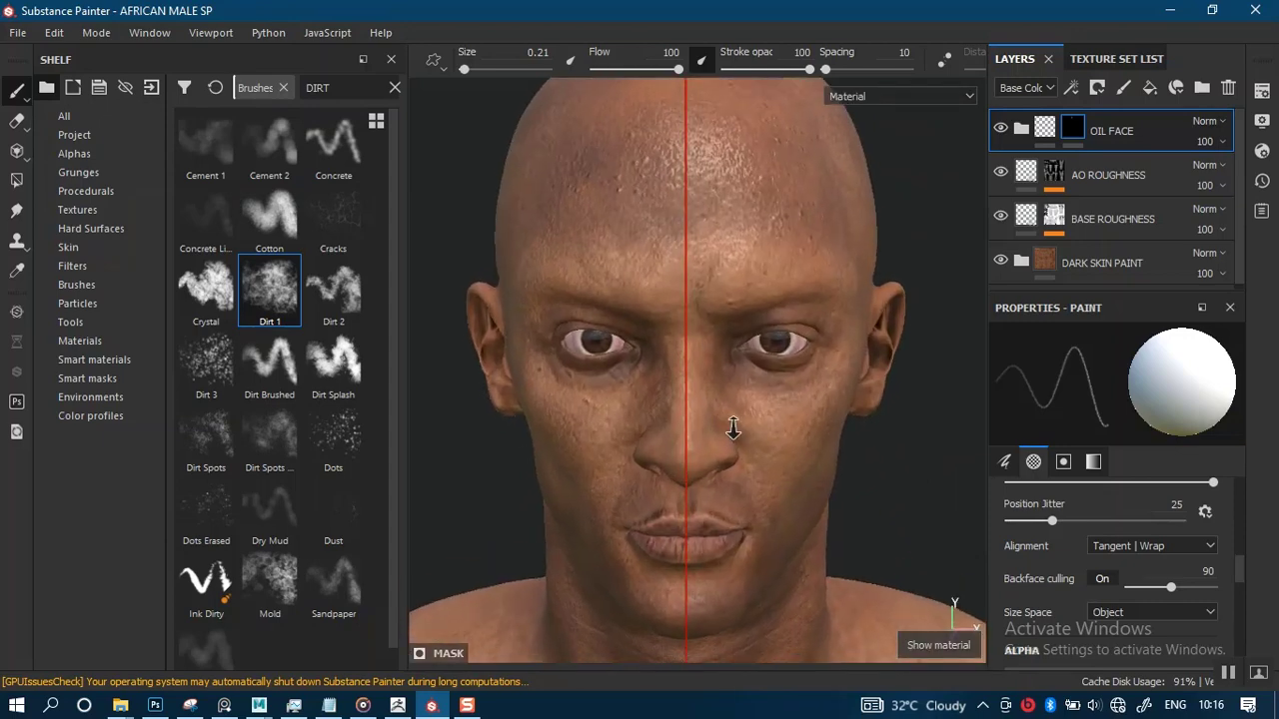
right_click_drag(827, 333, 619, 331, "shift")
middle_click_drag(627, 371, 639, 242, "alt")
mouse_move(683, 349)
left_mouse_down("alt")
mouse_move(717, 339)
mouse_move(668, 337)
mouse_move(700, 340)
left_mouse_up("alt")
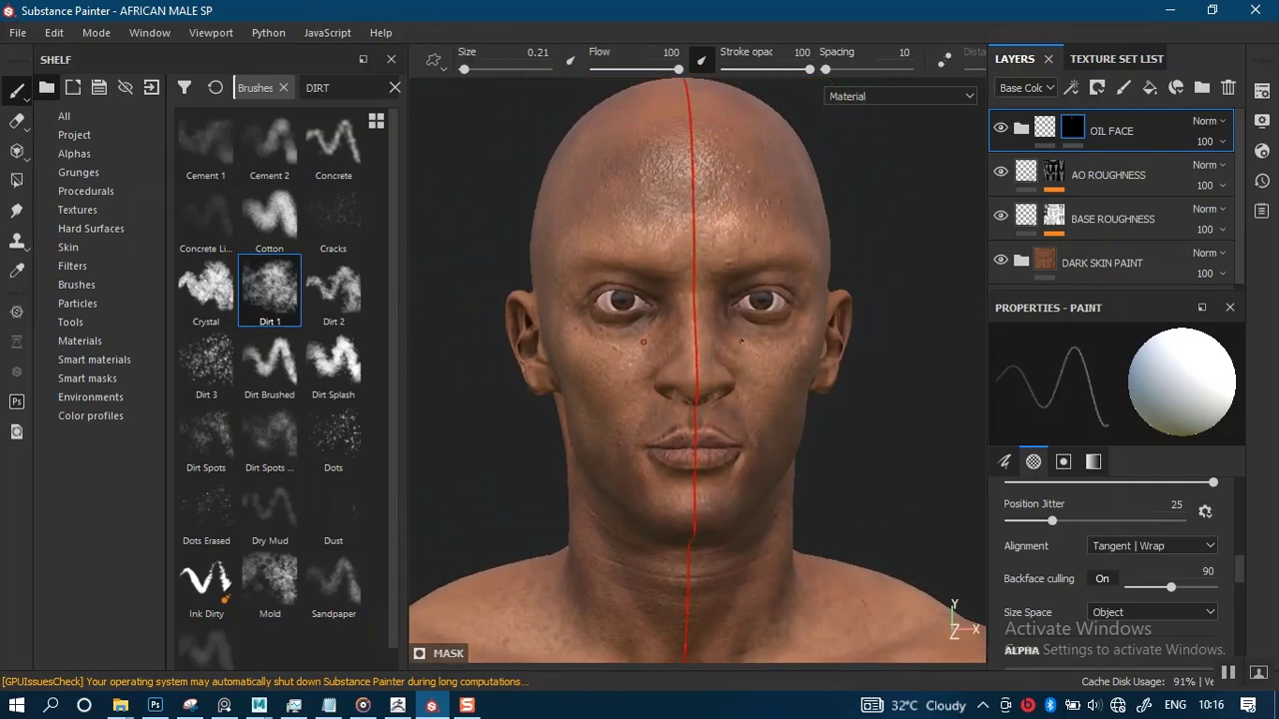
right_click_drag(733, 340, 766, 338, "shift")
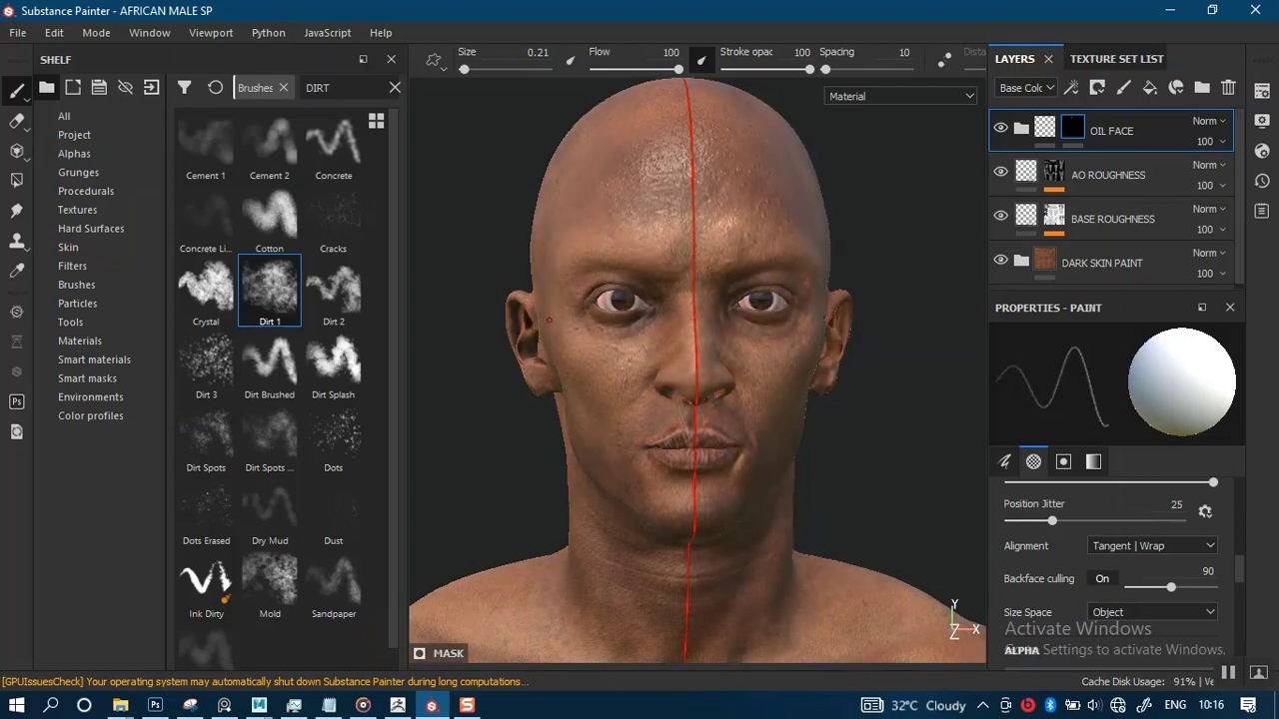
- Expand the DARK SKIN PAINT group and go through its layers down to NORMAL and HEIGHT
left_click(1097, 59)
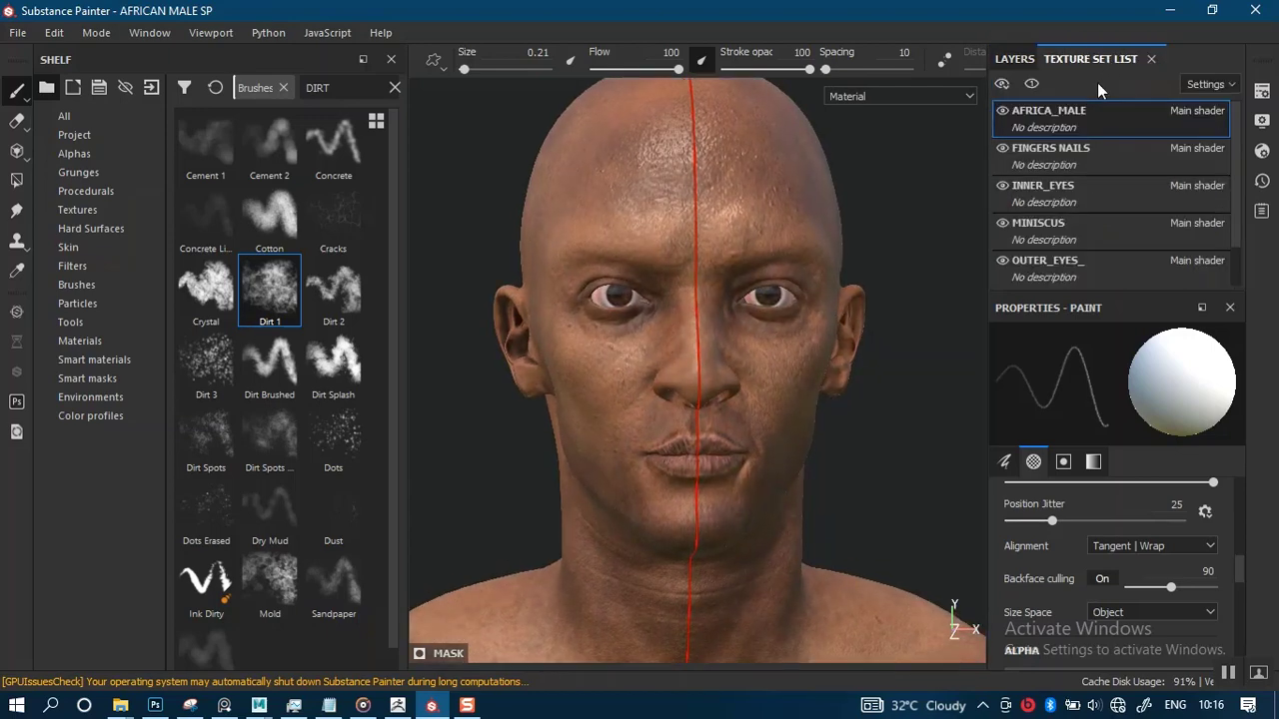
left_click(1029, 62)
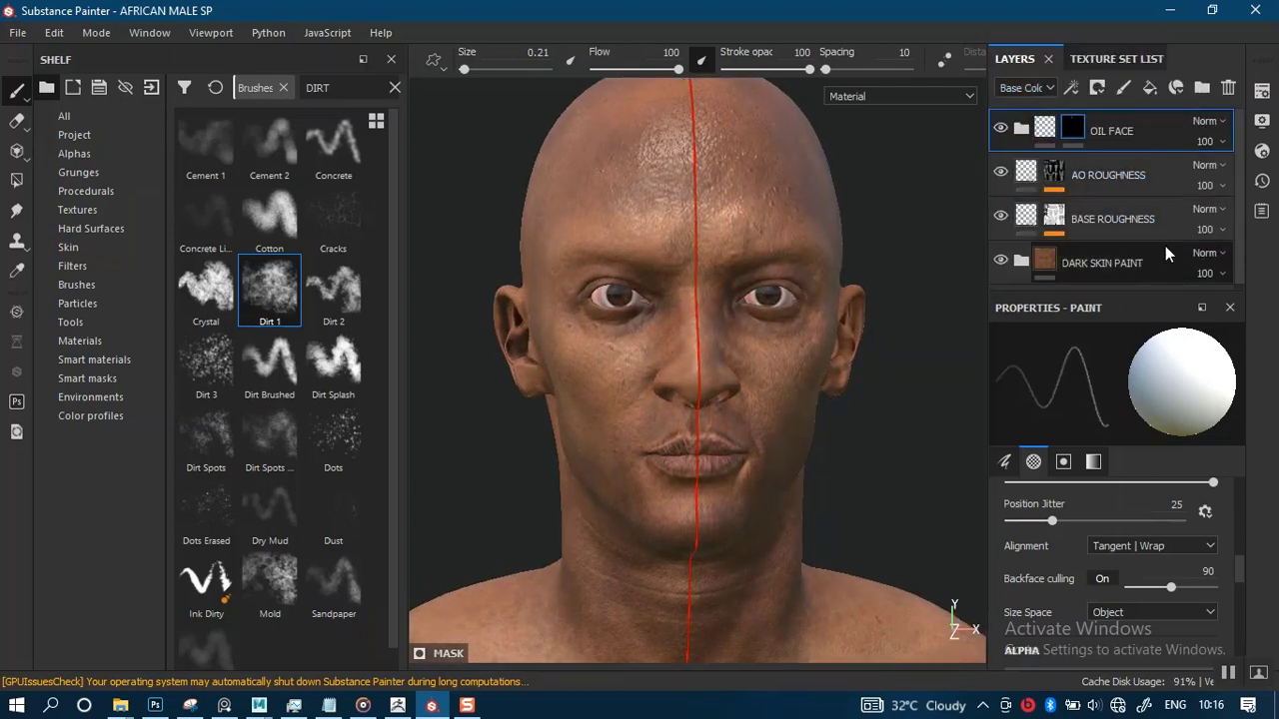
left_click(1020, 260)
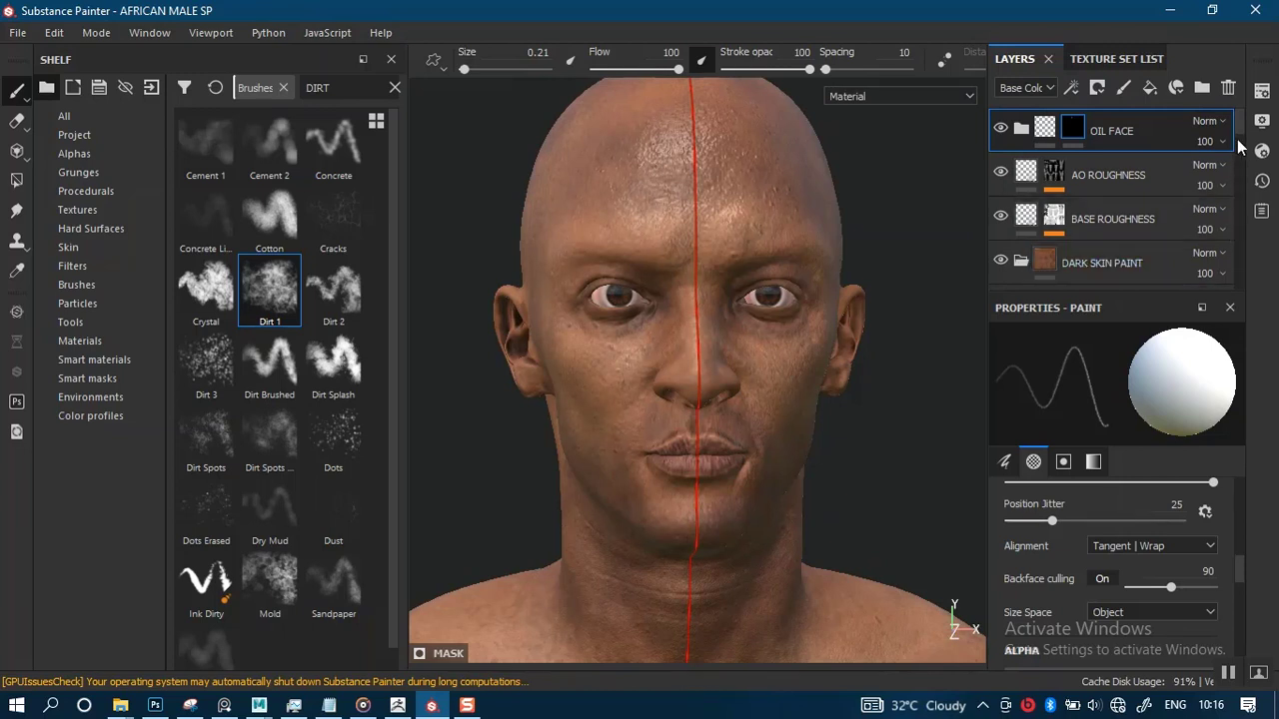
scroll(1241, 151, "down", 1)
mouse_move(1240, 148)
left_mouse_down()
mouse_move(1245, 275)
mouse_move(1241, 234)
left_mouse_up()
scroll(1244, 240, "down", 2)
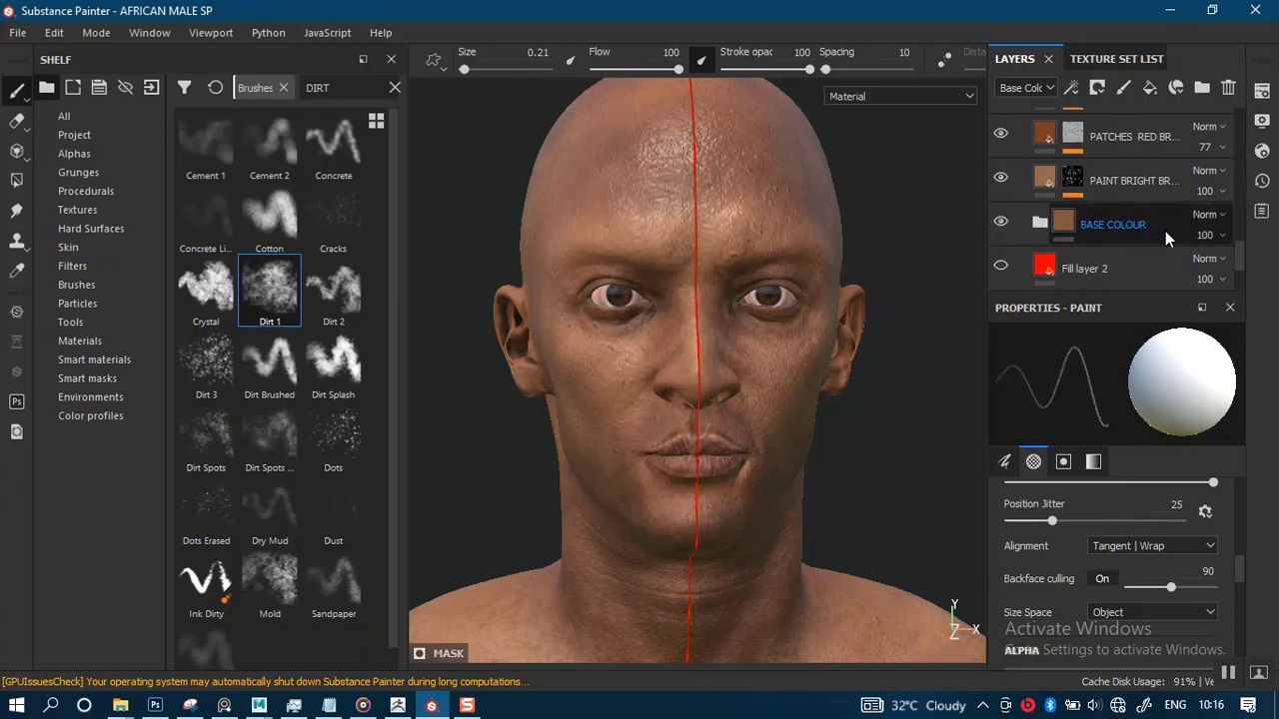
scroll(1239, 262, "down", 2)
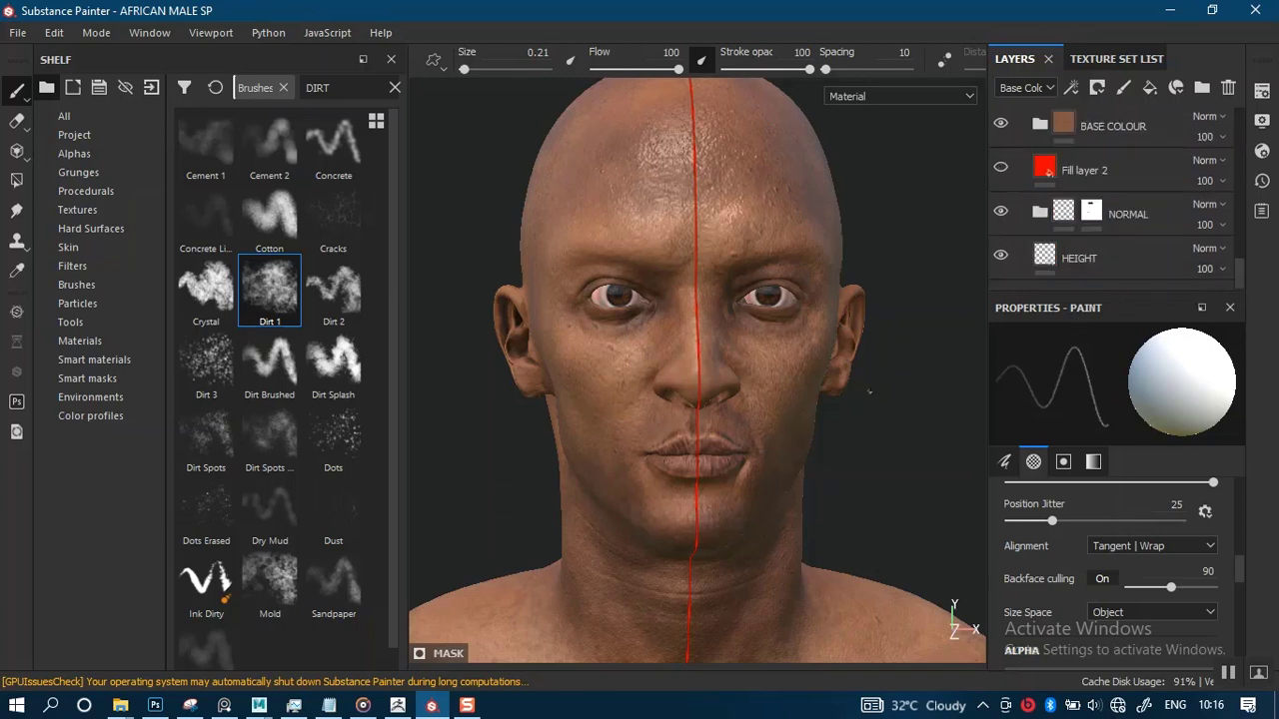
- Select the HEIGHT layer and compare the face with that layer hidden and shown
left_click(1011, 262)
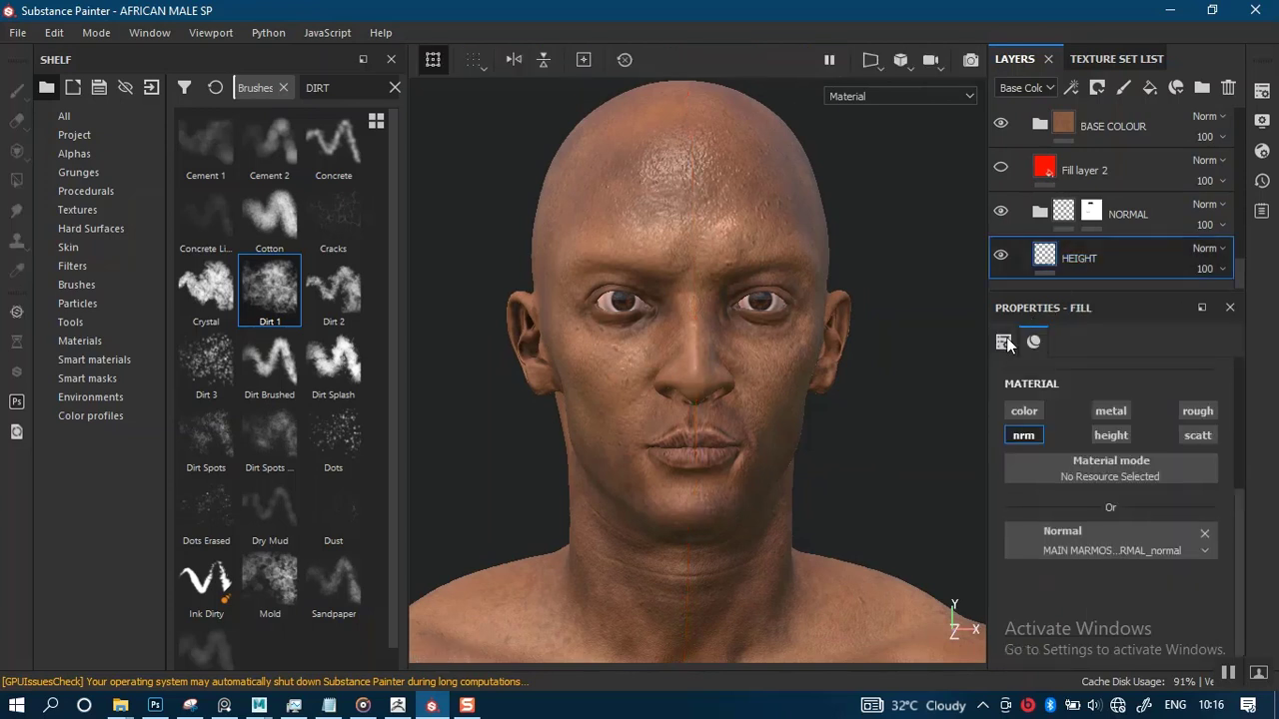
middle_click_drag(796, 472, 806, 406, "alt")
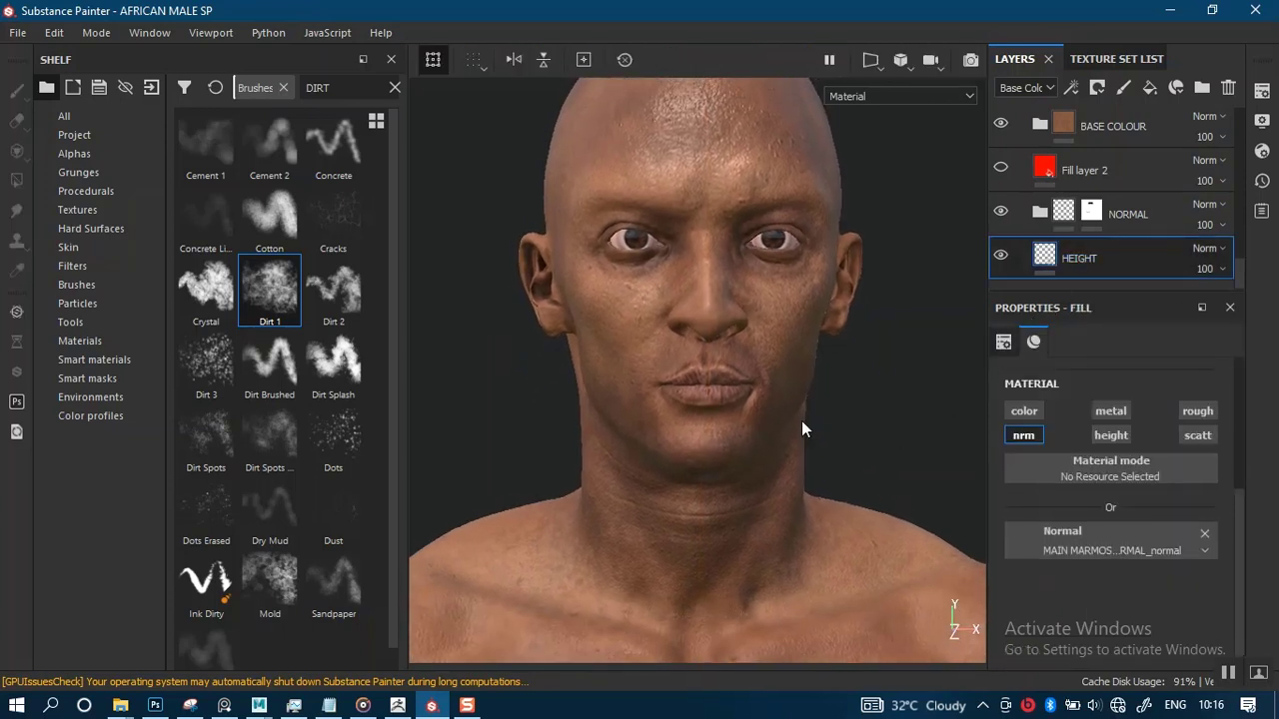
right_click_drag(802, 424, 805, 465, "alt")
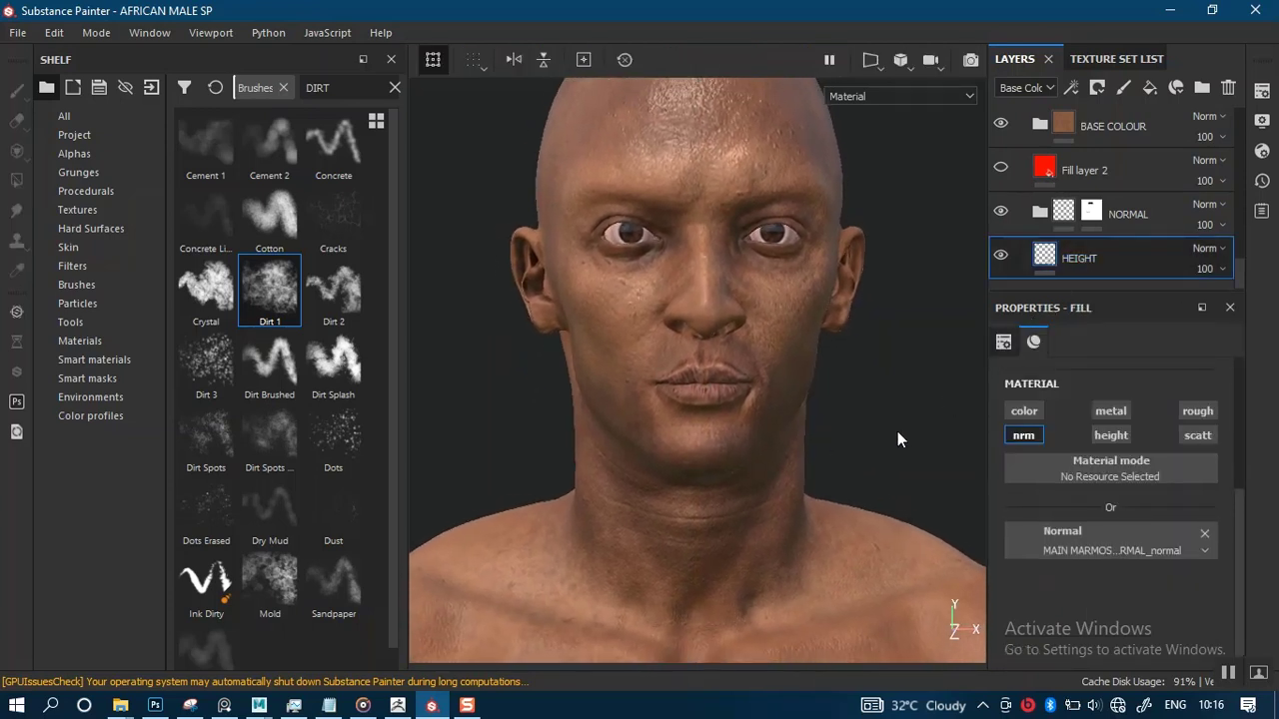
left_click(1001, 258)
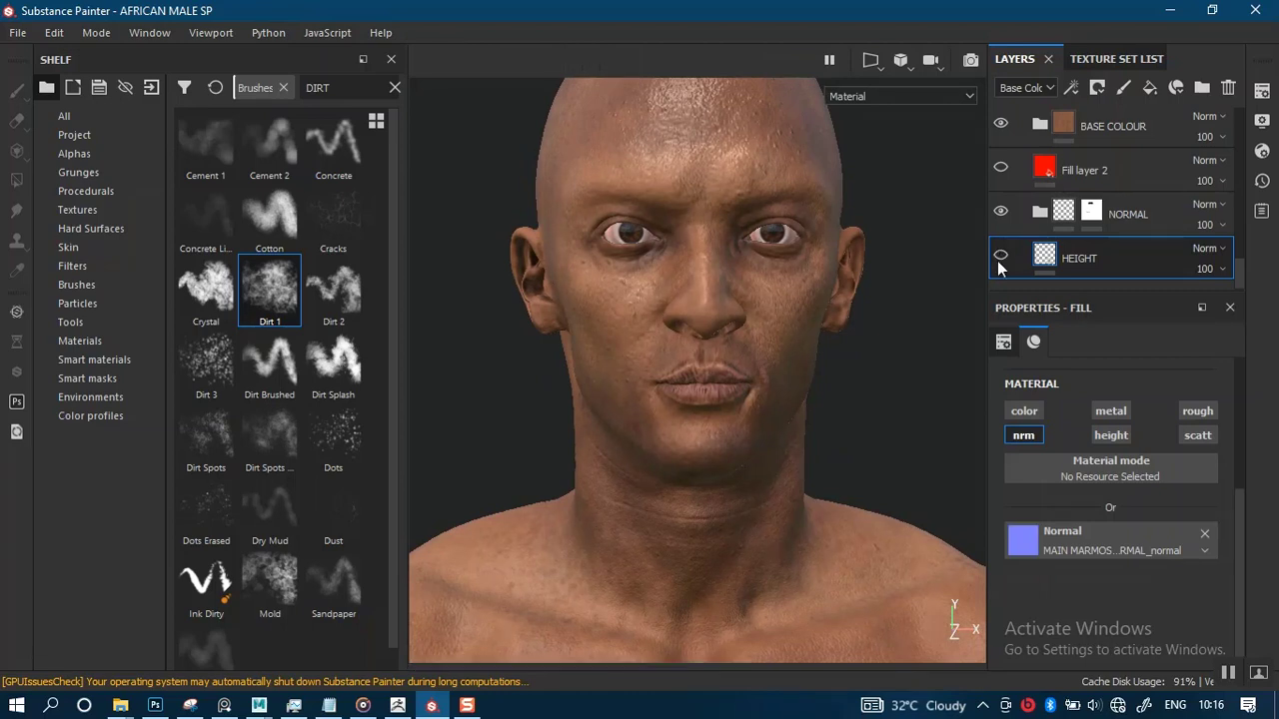
left_click(1000, 258)
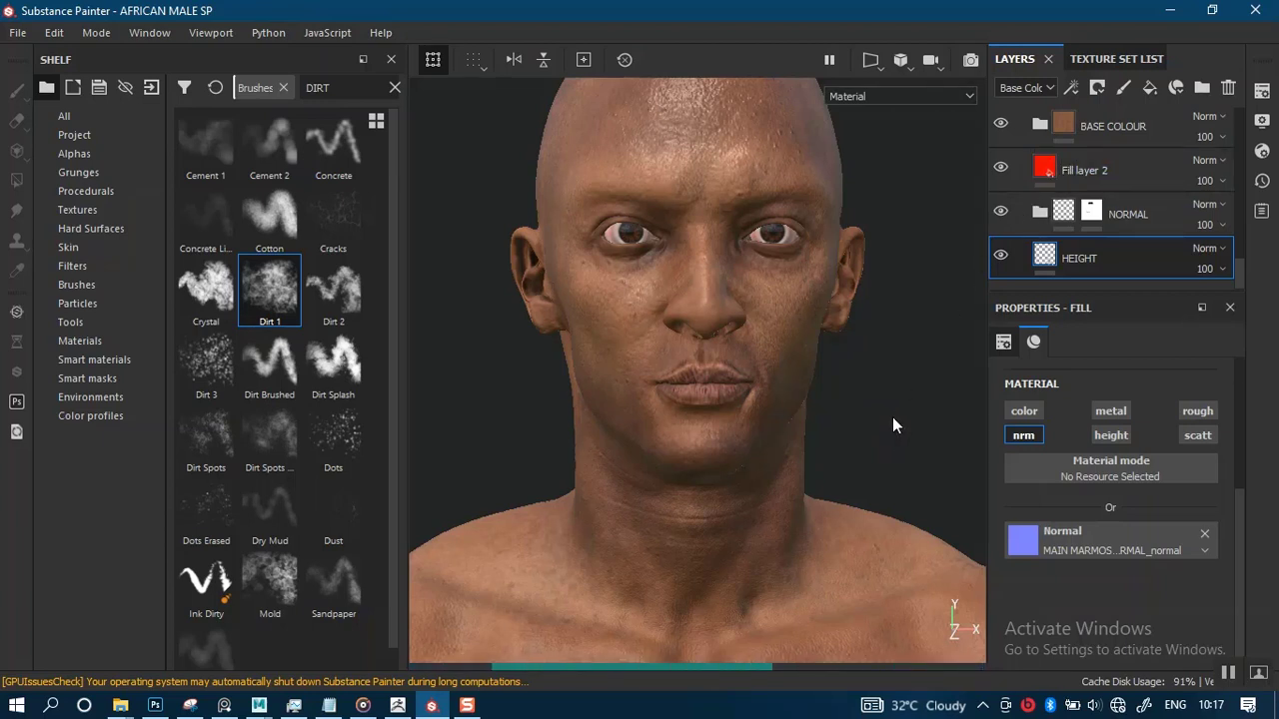
- Show and select Fill layer 2, and examine its color and scattering settings against the face and neck
left_click(1047, 178)
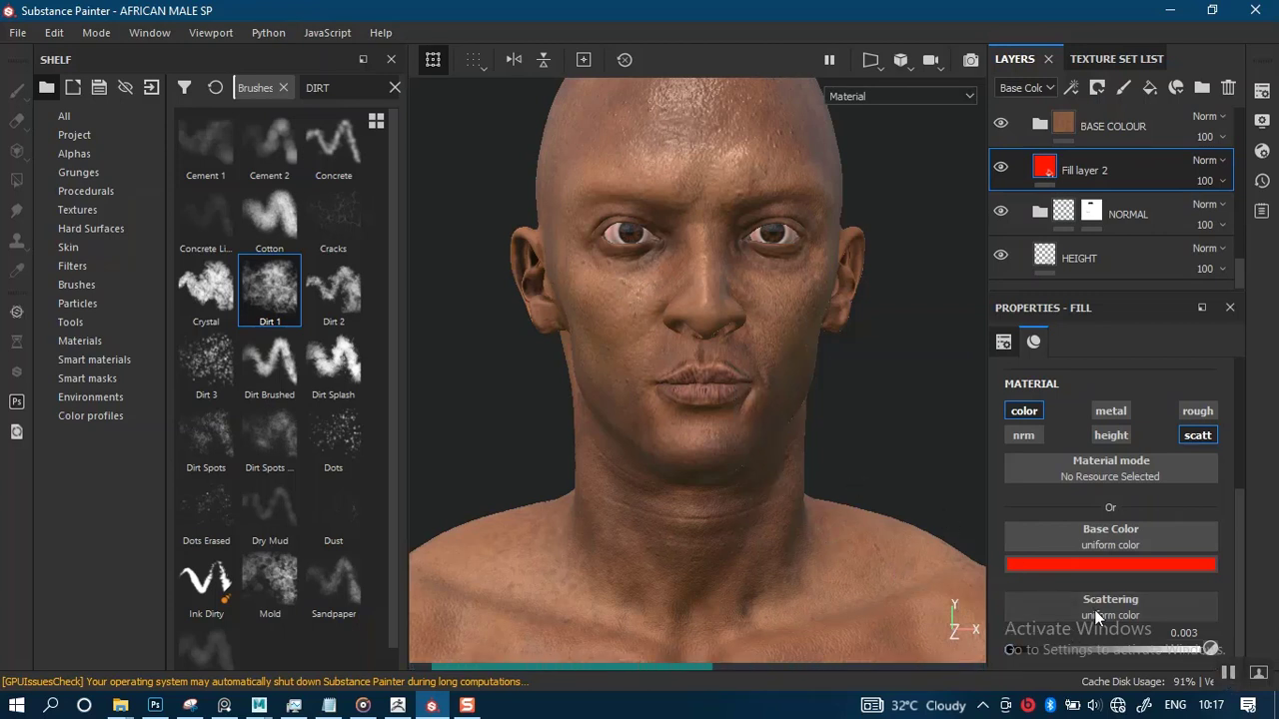
scroll(757, 410, "down", 2)
middle_click_drag(751, 385, 743, 315, "alt")
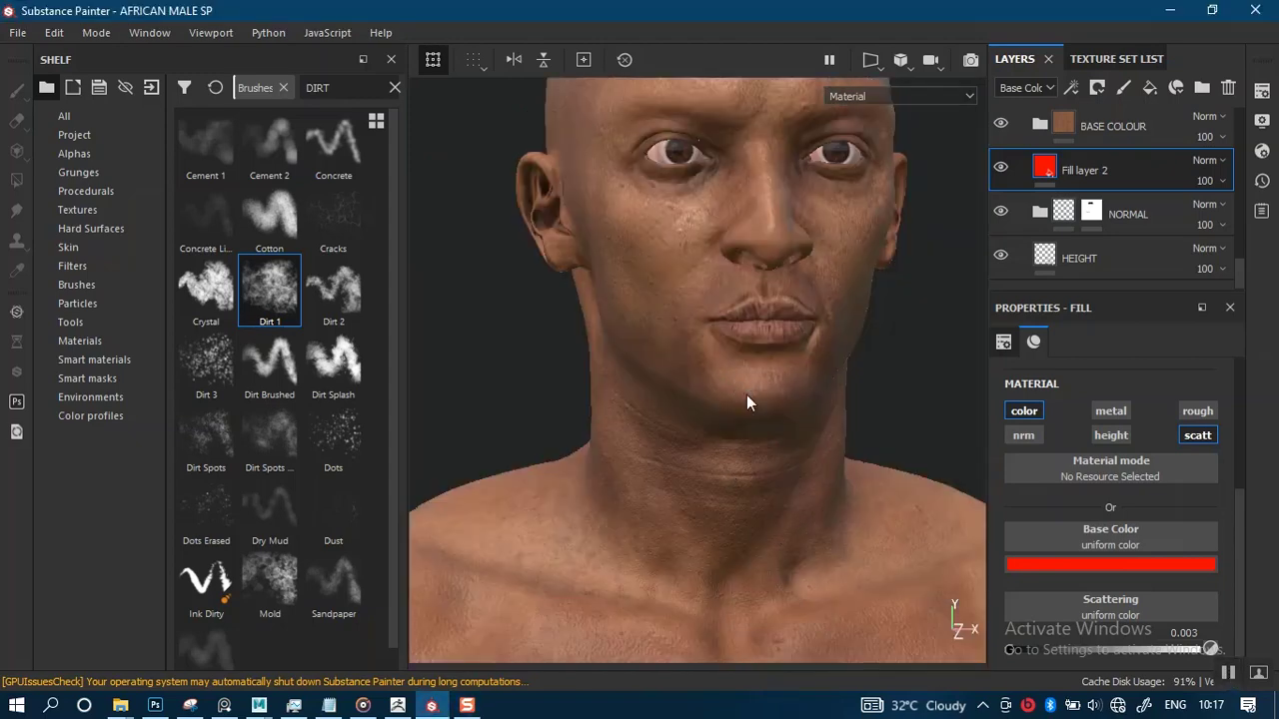
left_click_drag(747, 395, 792, 456, "alt")
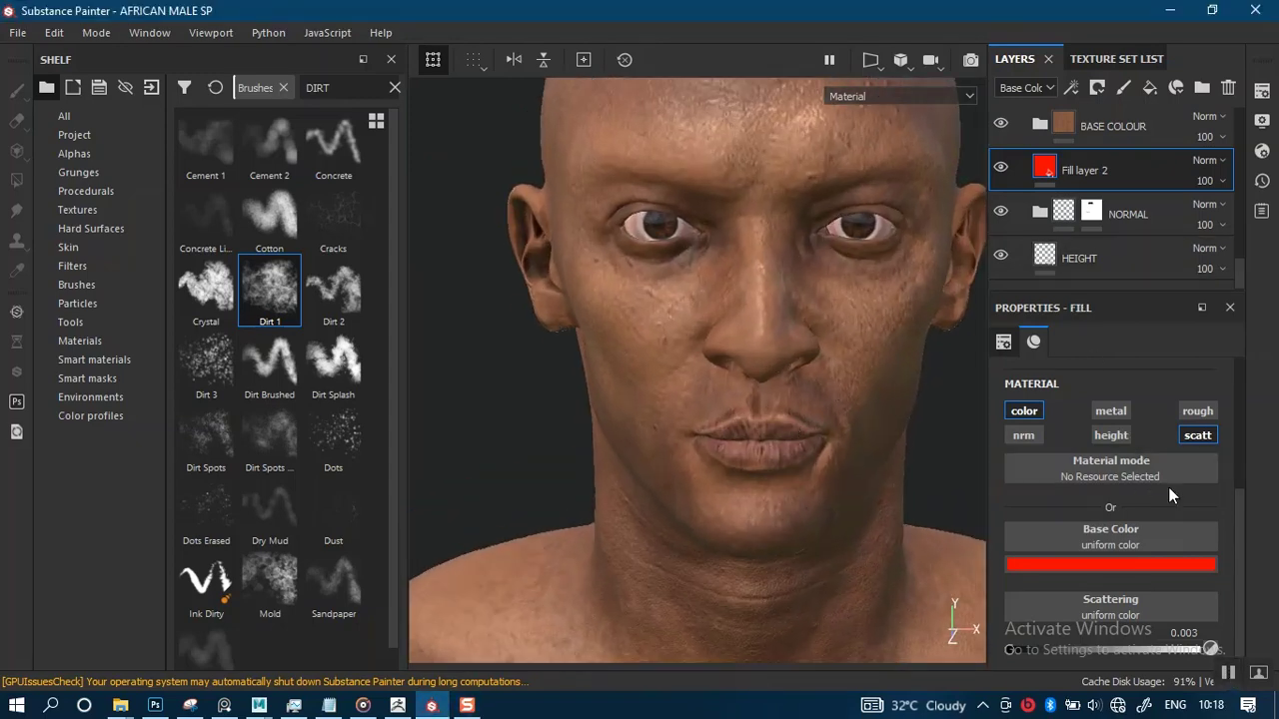
- Try a scattering value of 0.256 on Fill layer 2 and check the effect on the face
scroll(1236, 559, "down", 1)
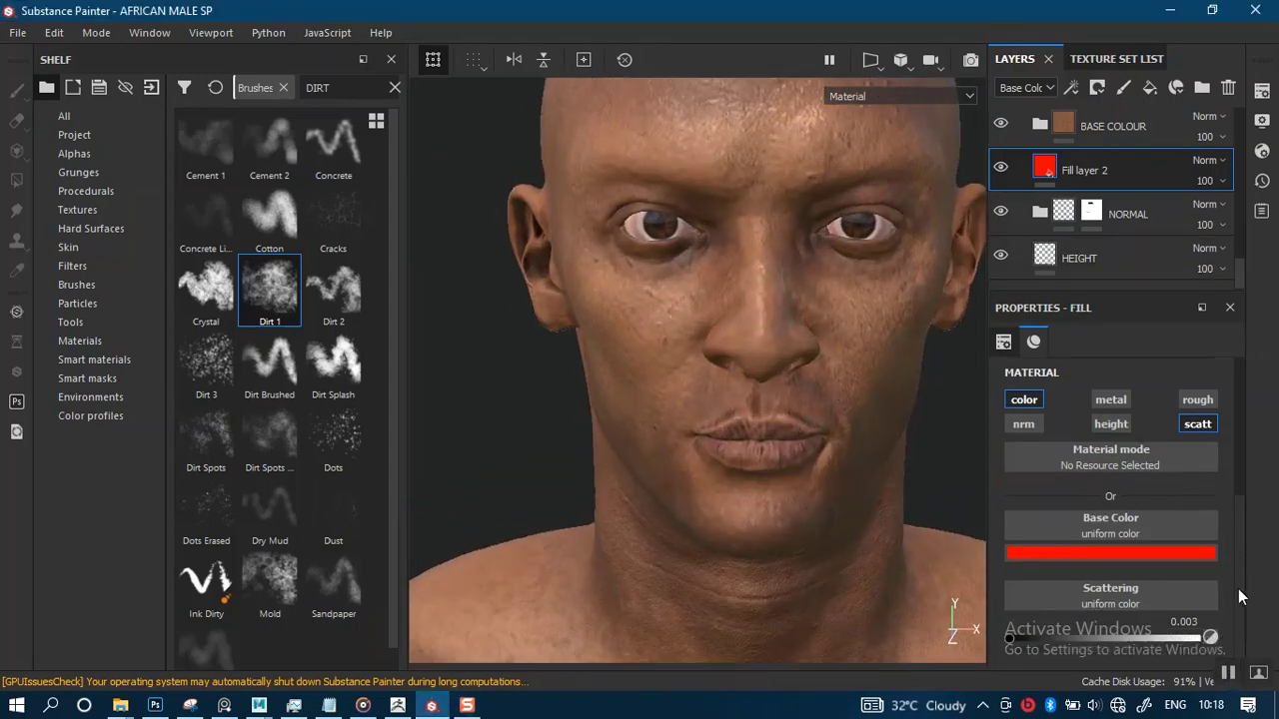
left_click(1055, 637)
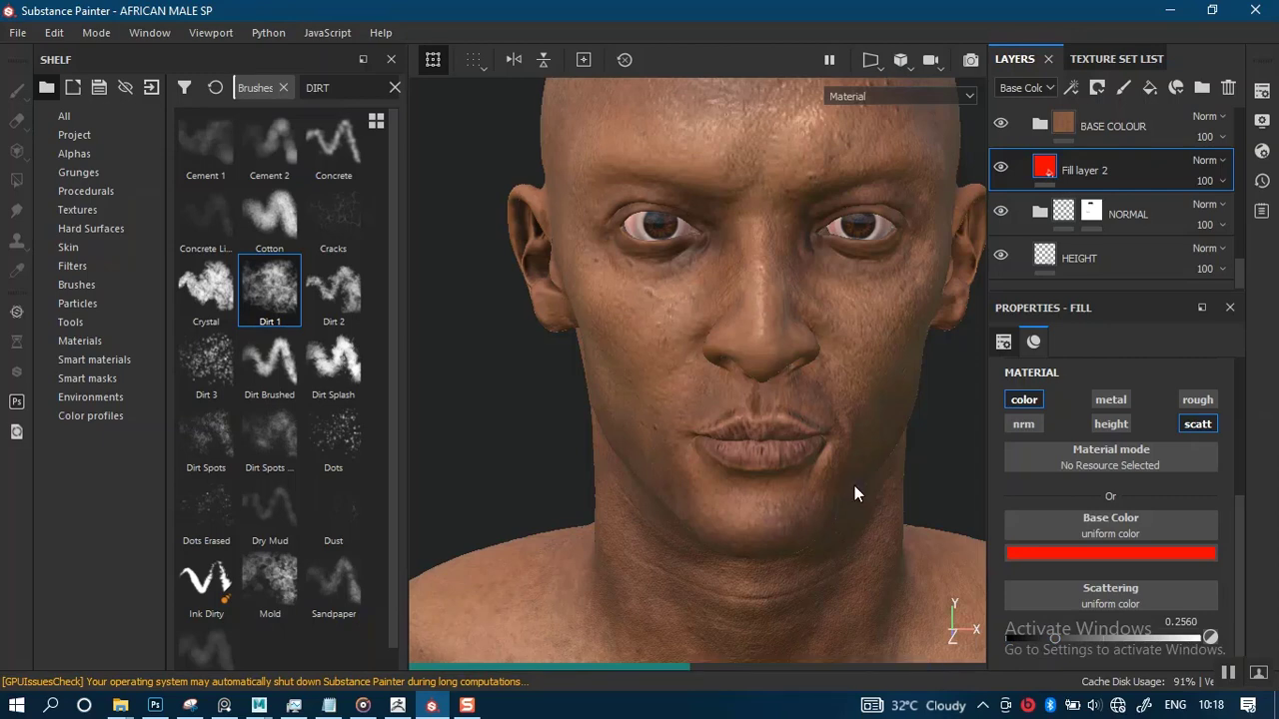
left_click_drag(851, 494, 845, 430, "alt")
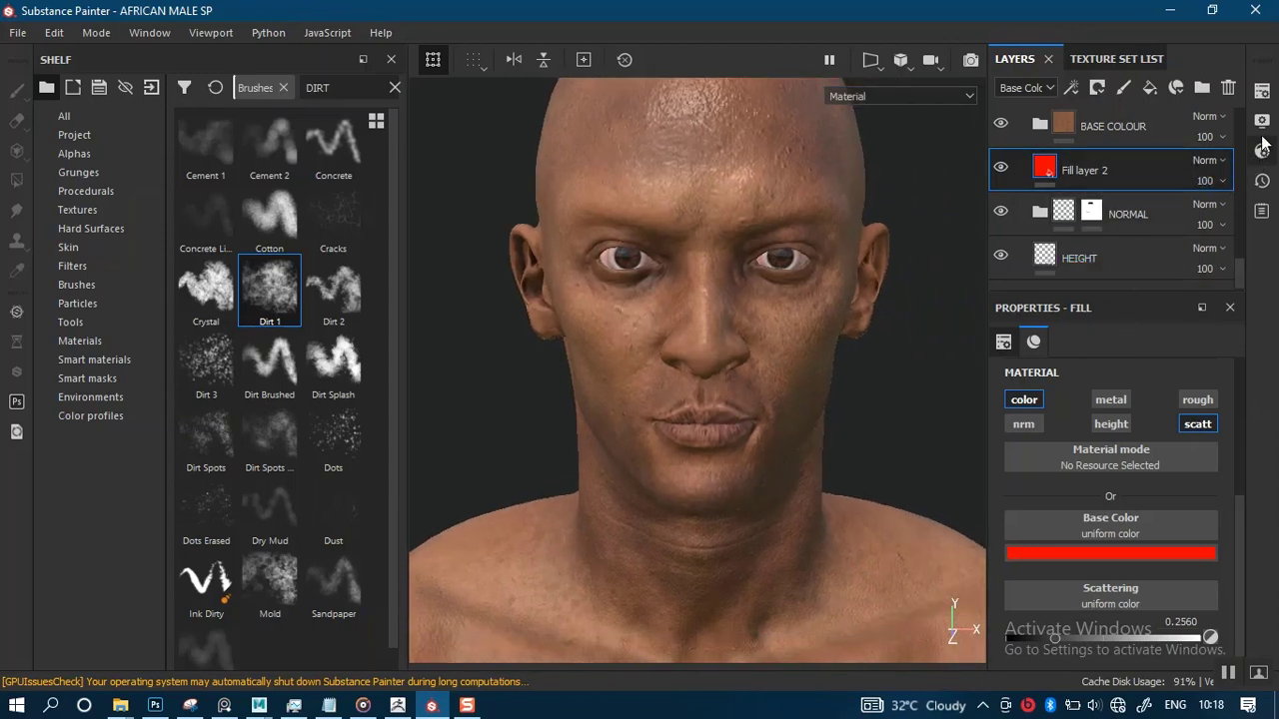
- Examine the texture set channels and mesh maps, the shader parameters, and the display settings down to the subsurface scattering options
left_click(1260, 93)
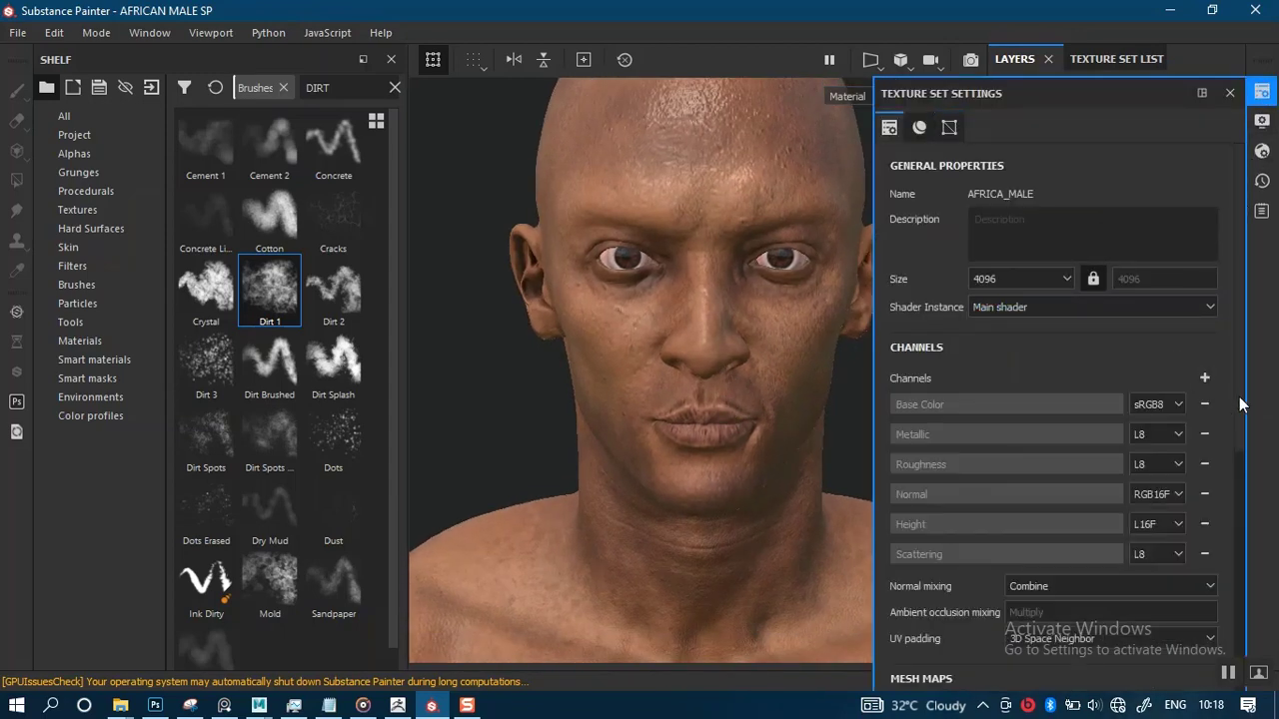
left_click_drag(1240, 398, 1242, 623)
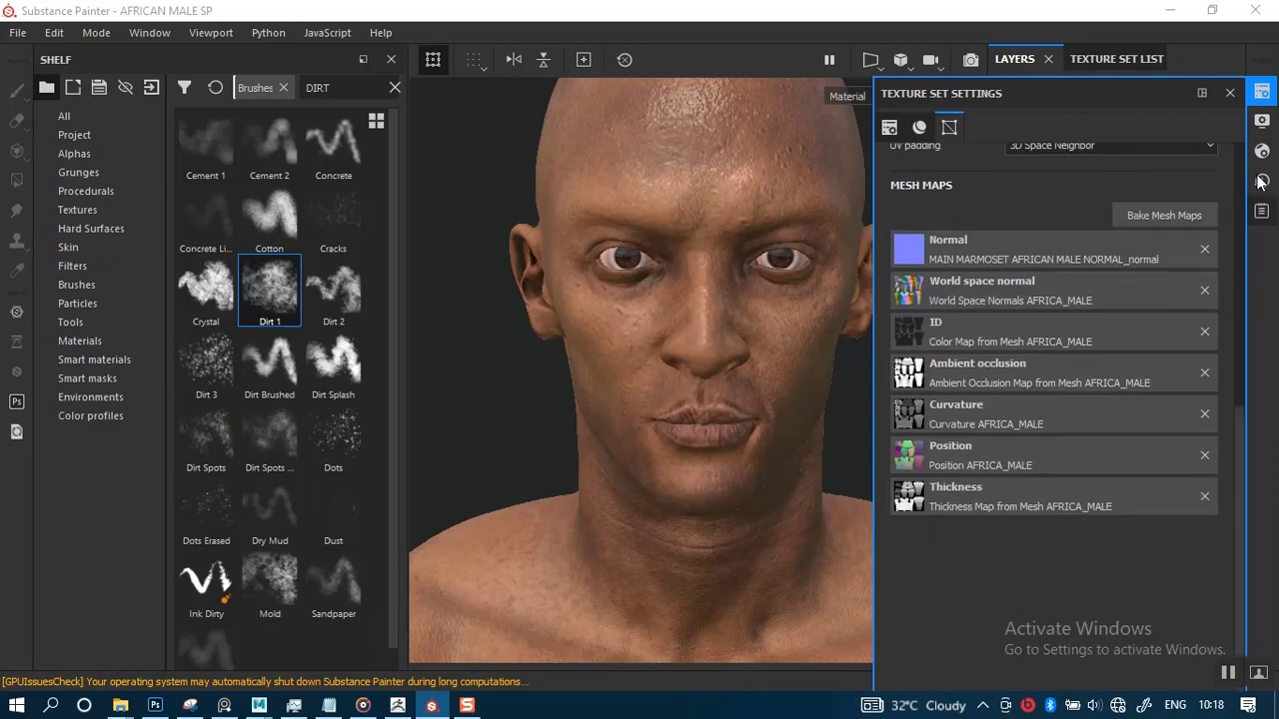
left_click(1261, 120)
left_click(1261, 120)
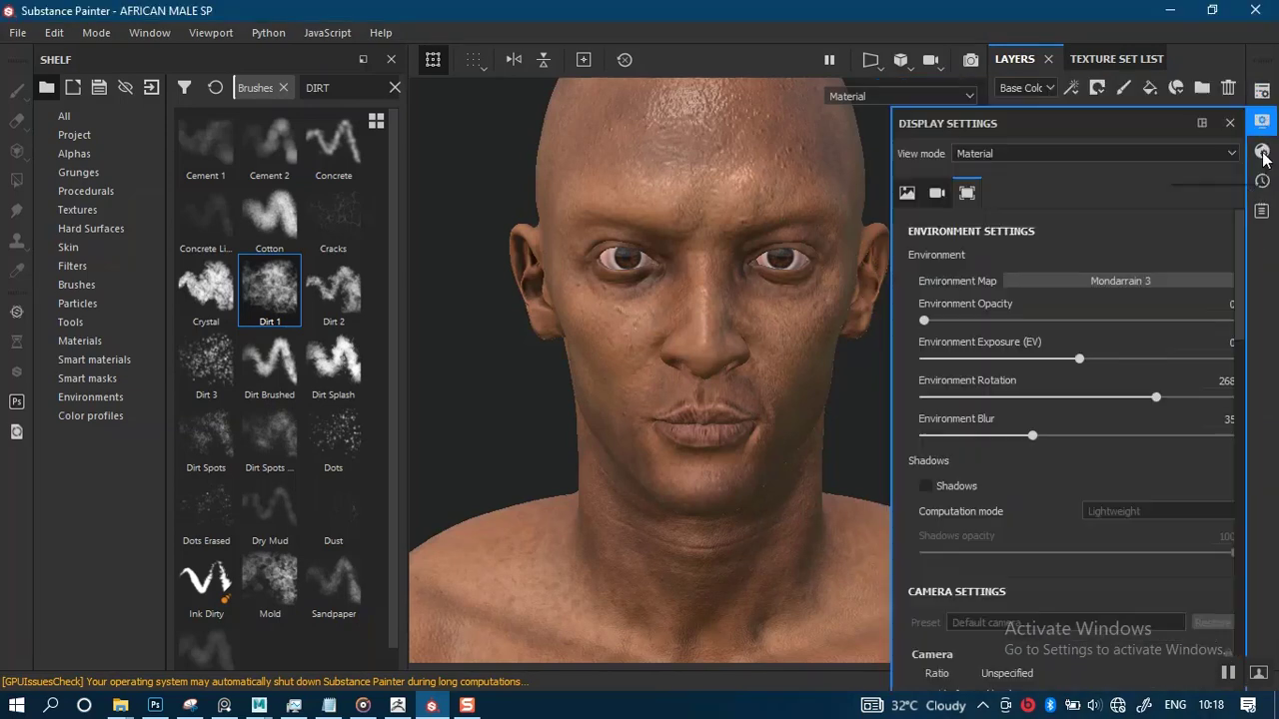
left_click(1261, 150)
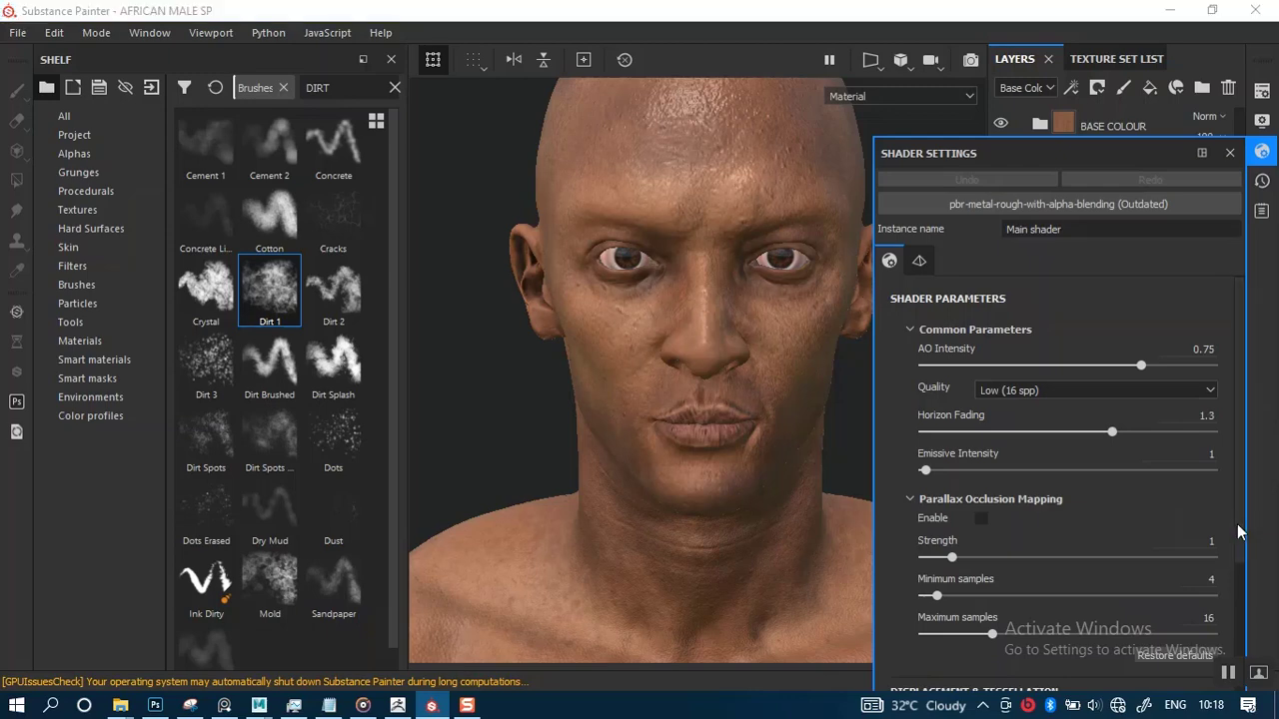
left_click_drag(1237, 529, 1242, 659)
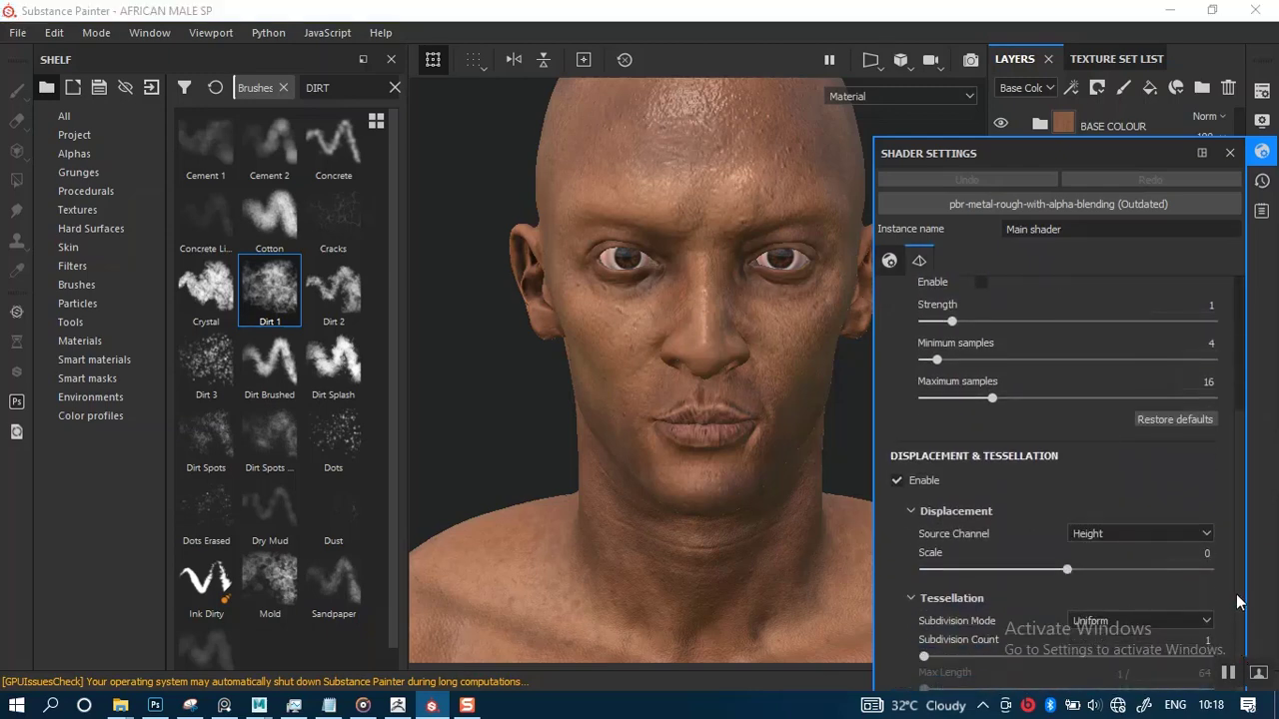
scroll(1236, 591, "down", 3)
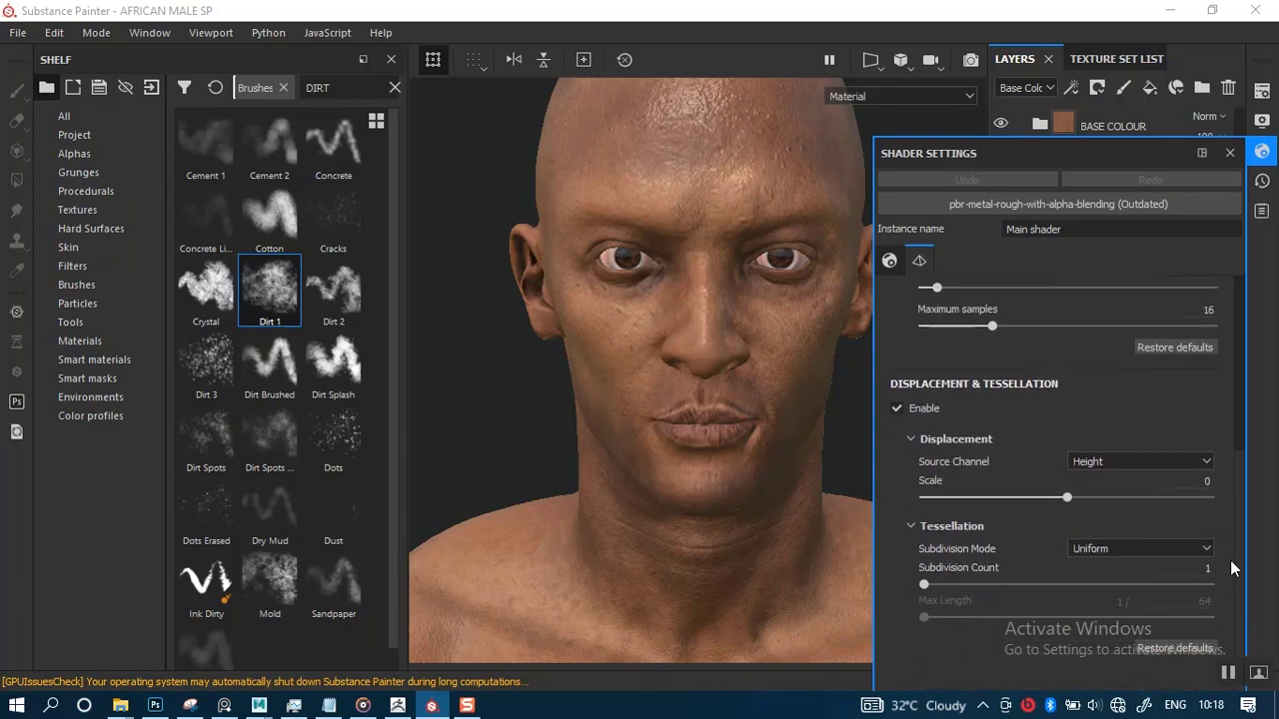
left_click(1262, 120)
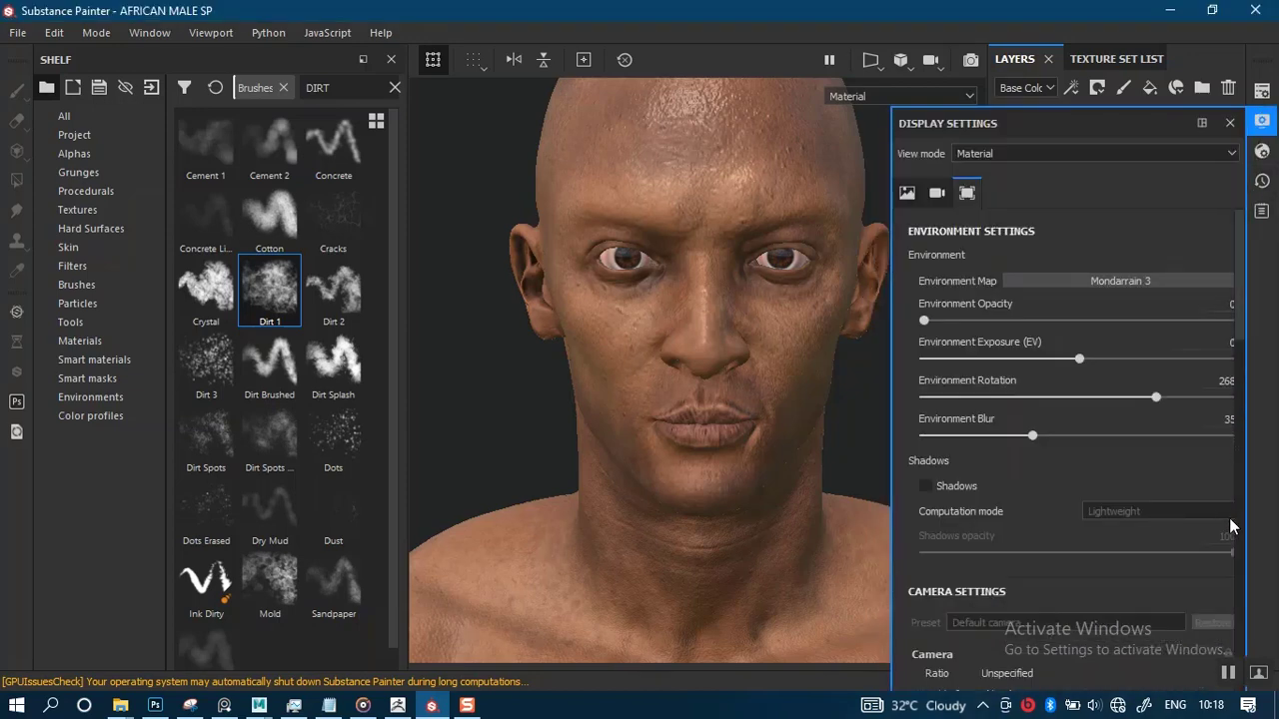
scroll(1241, 384, "down", 10)
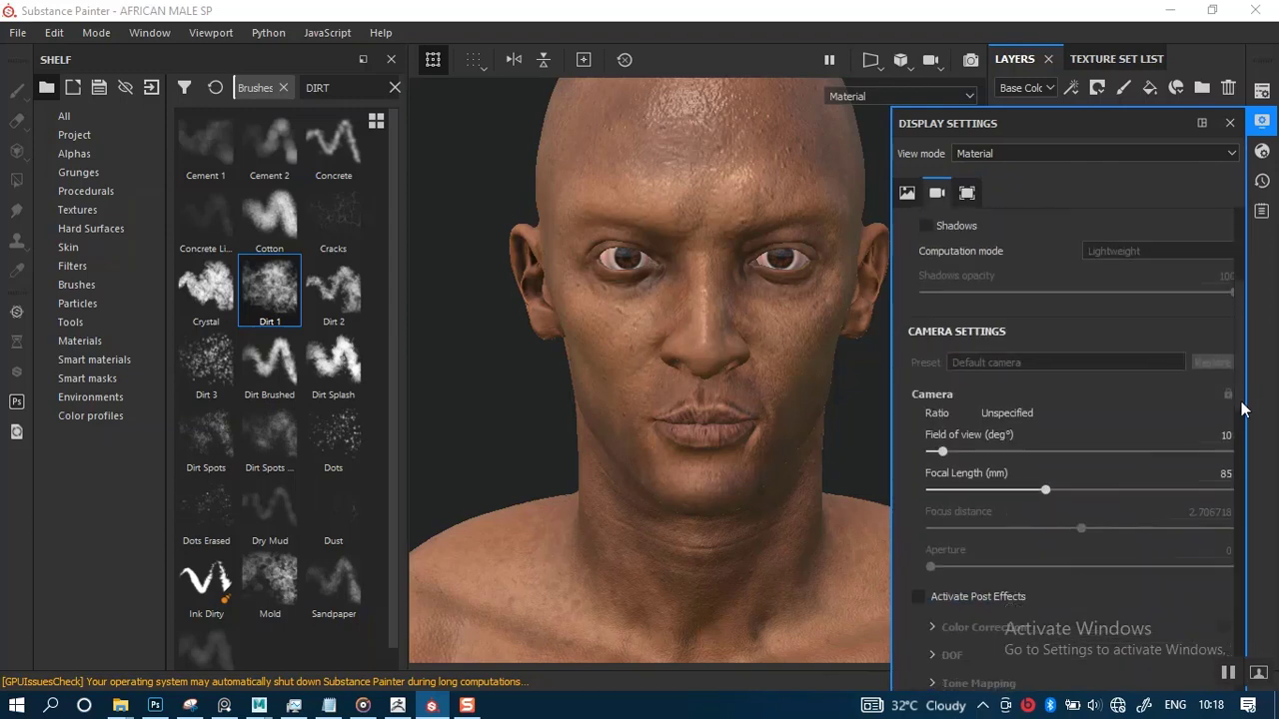
scroll(1244, 492, "down", 7)
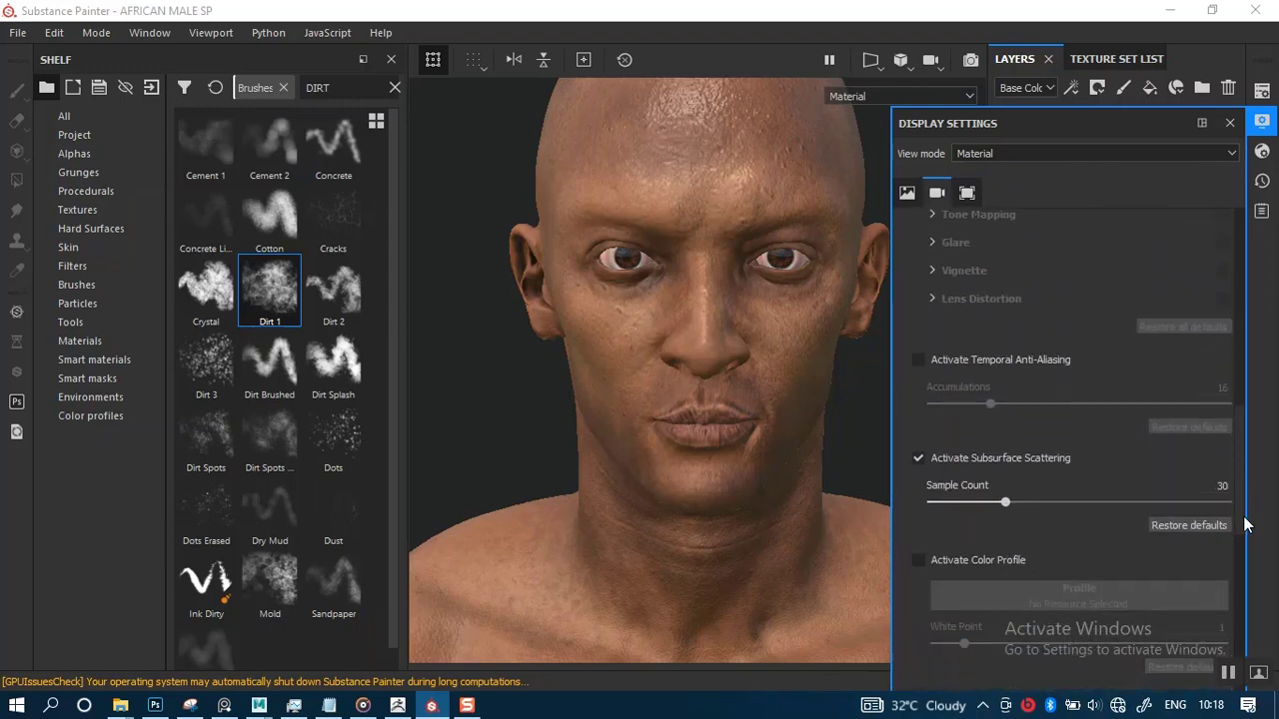
scroll(1243, 535, "up", 1)
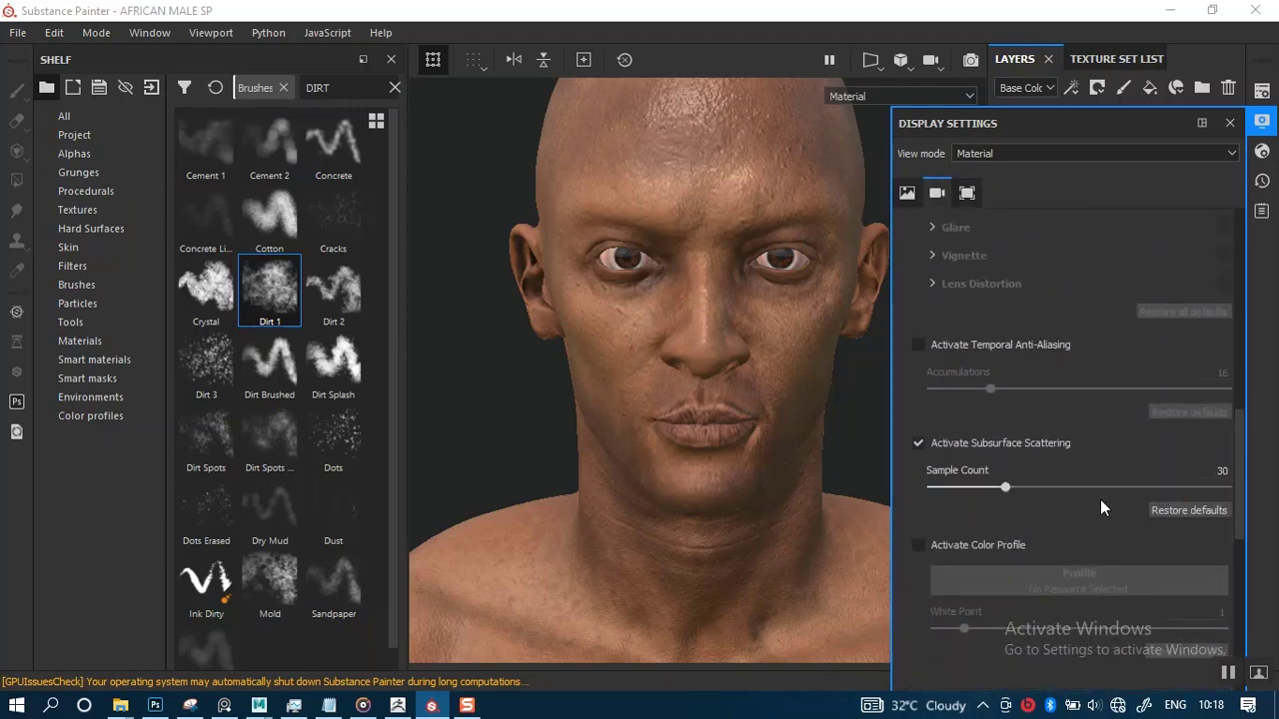
left_click(1230, 122)
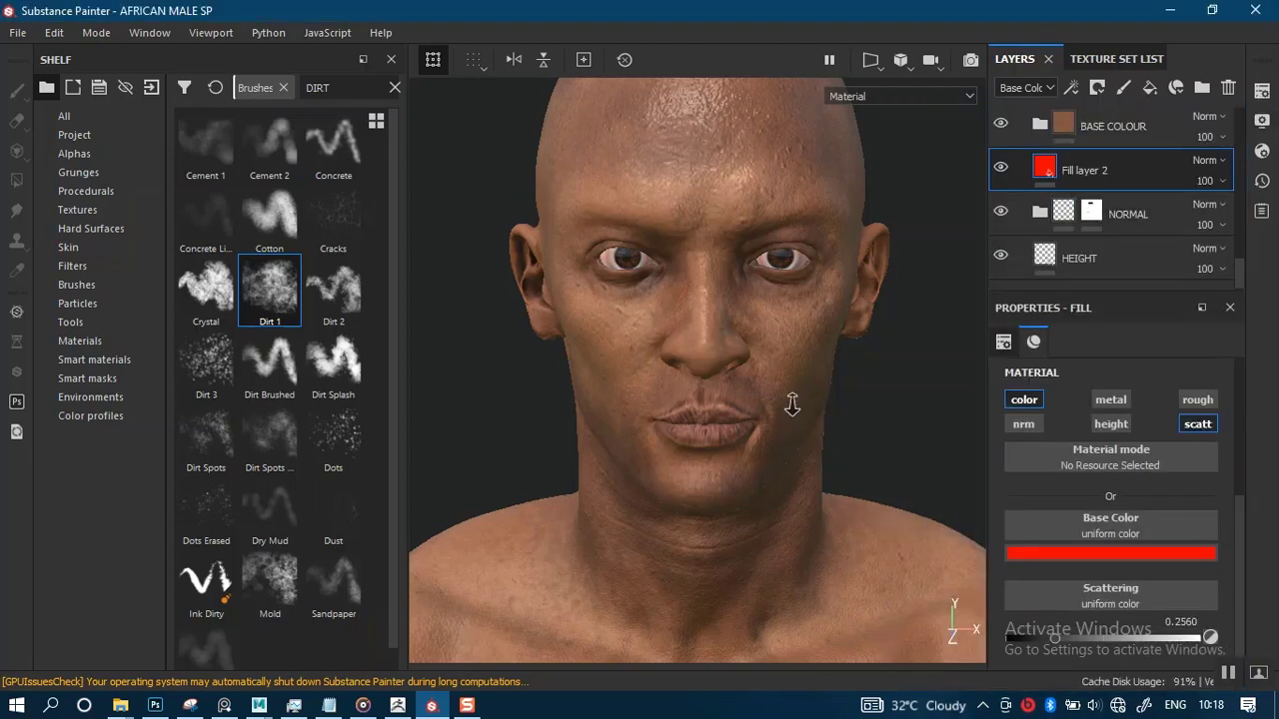
- Return Fill layer 2's scattering to 0.003 and examine the face, shoulders and chest
scroll(792, 405, "down", 1)
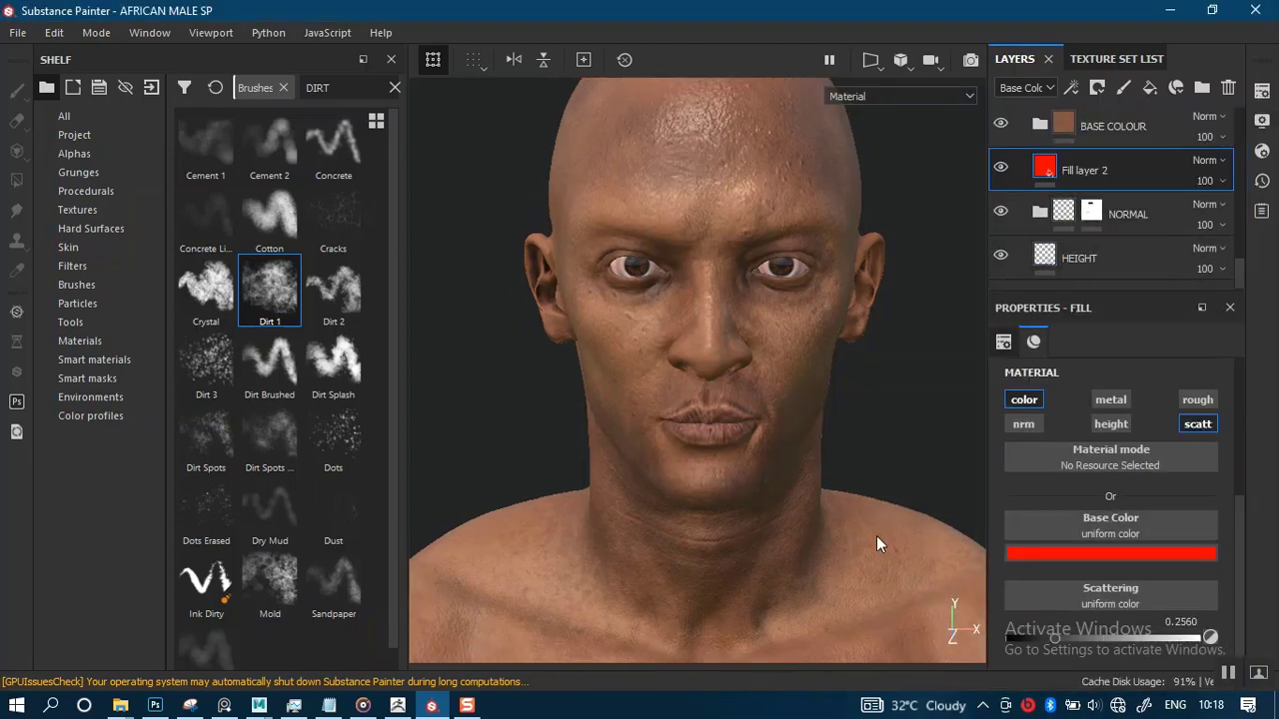
left_click_drag(831, 477, 803, 407, "alt")
middle_click_drag(803, 406, 745, 325, "alt")
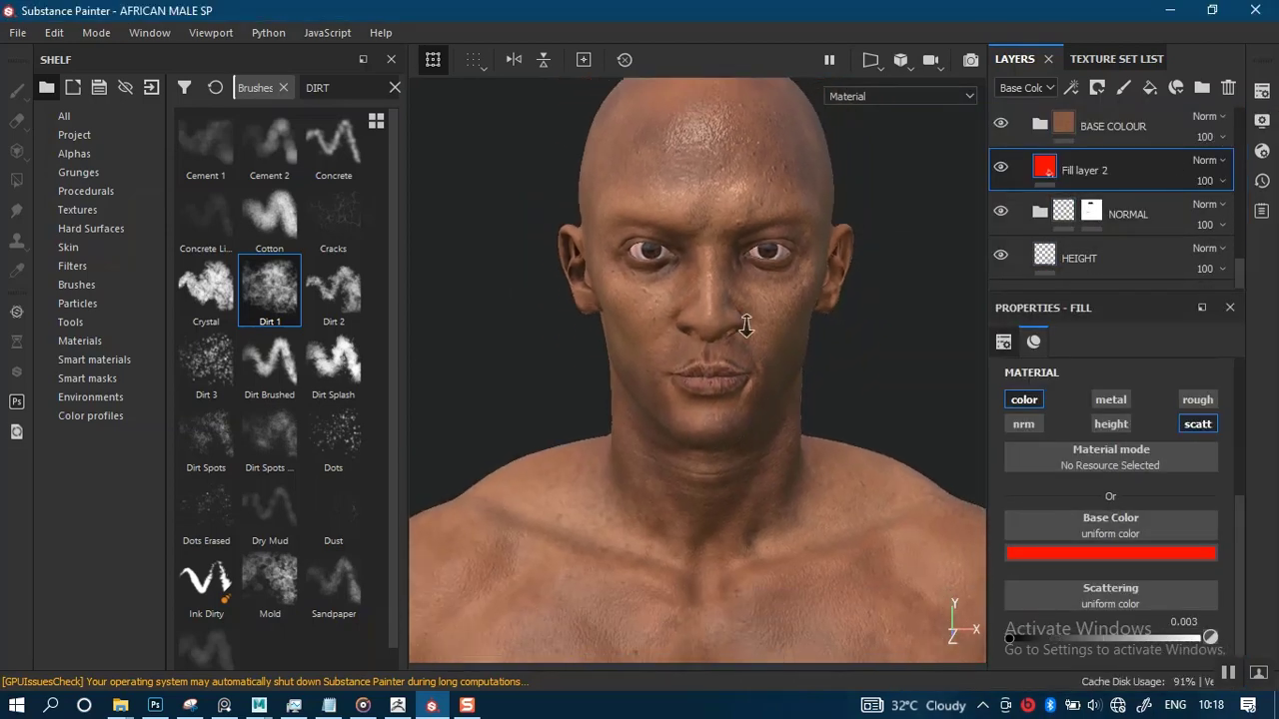
right_click_drag(745, 325, 689, 340, "alt")
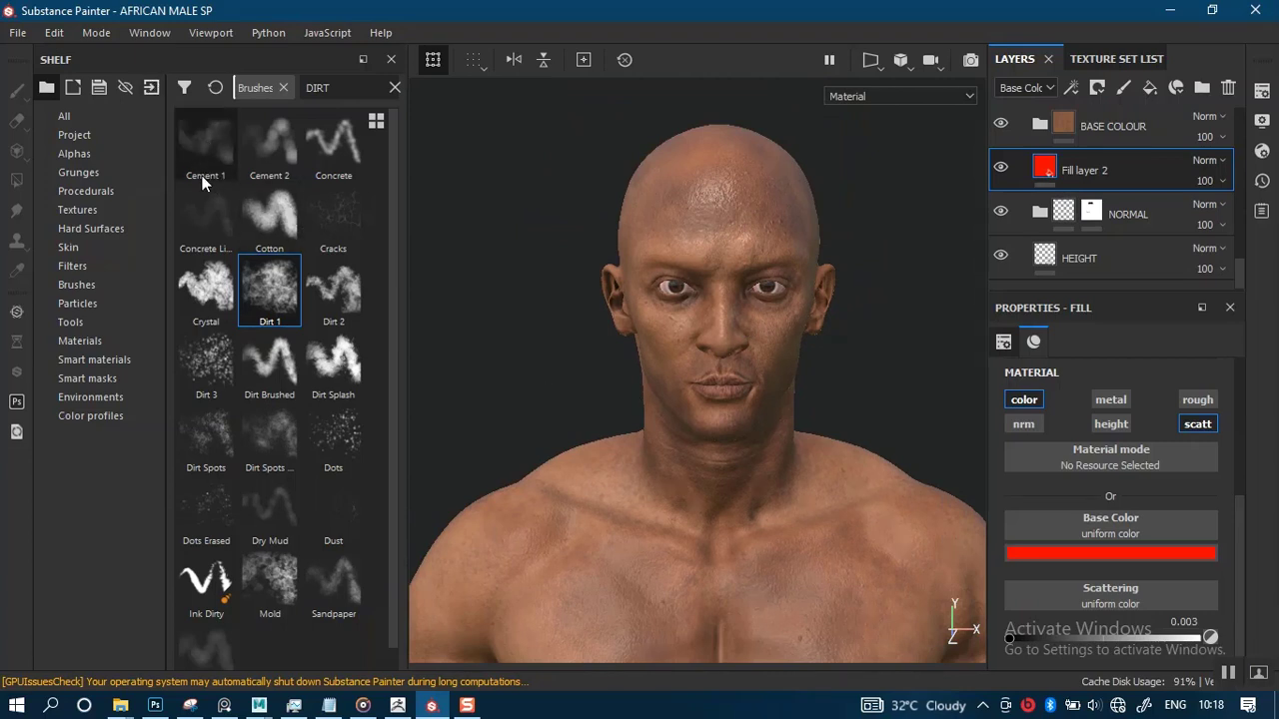
- Start a texture export that includes AFRICA_MALE, FINGERS NAILS and INNER_EYES but leaves out MINISCUS and OUTER_EYES_
left_click(18, 32)
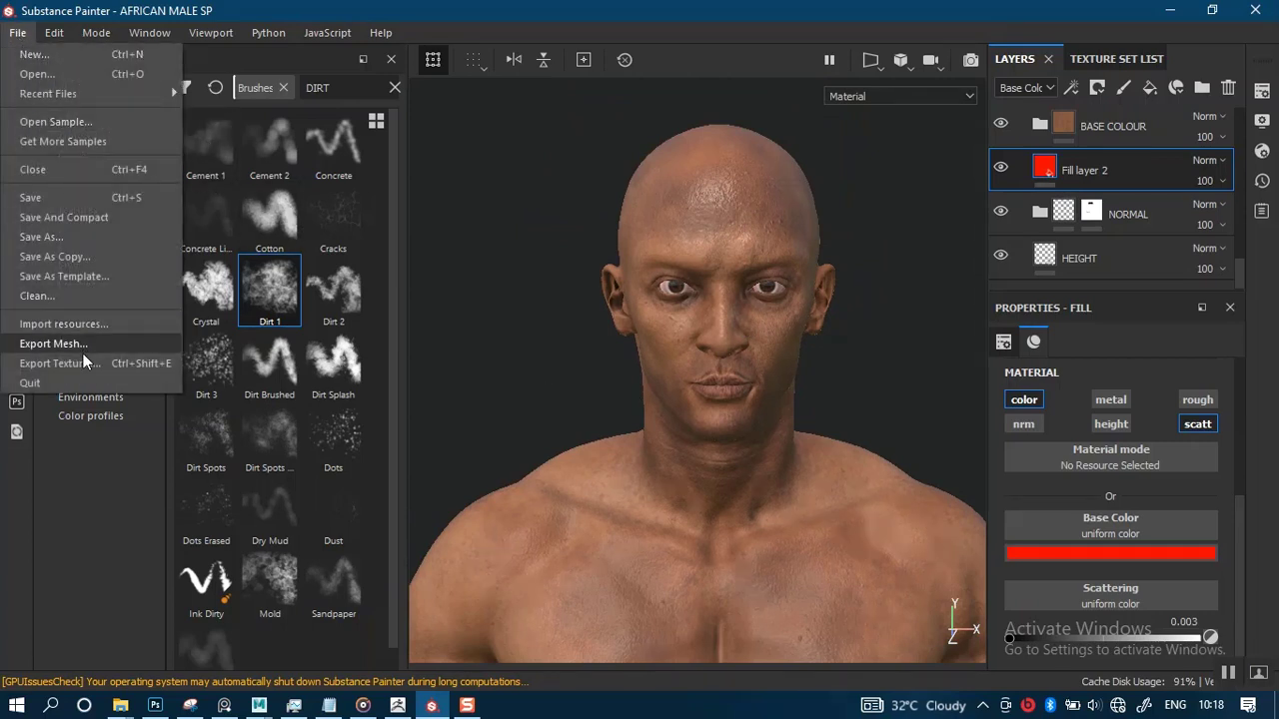
left_click(90, 362)
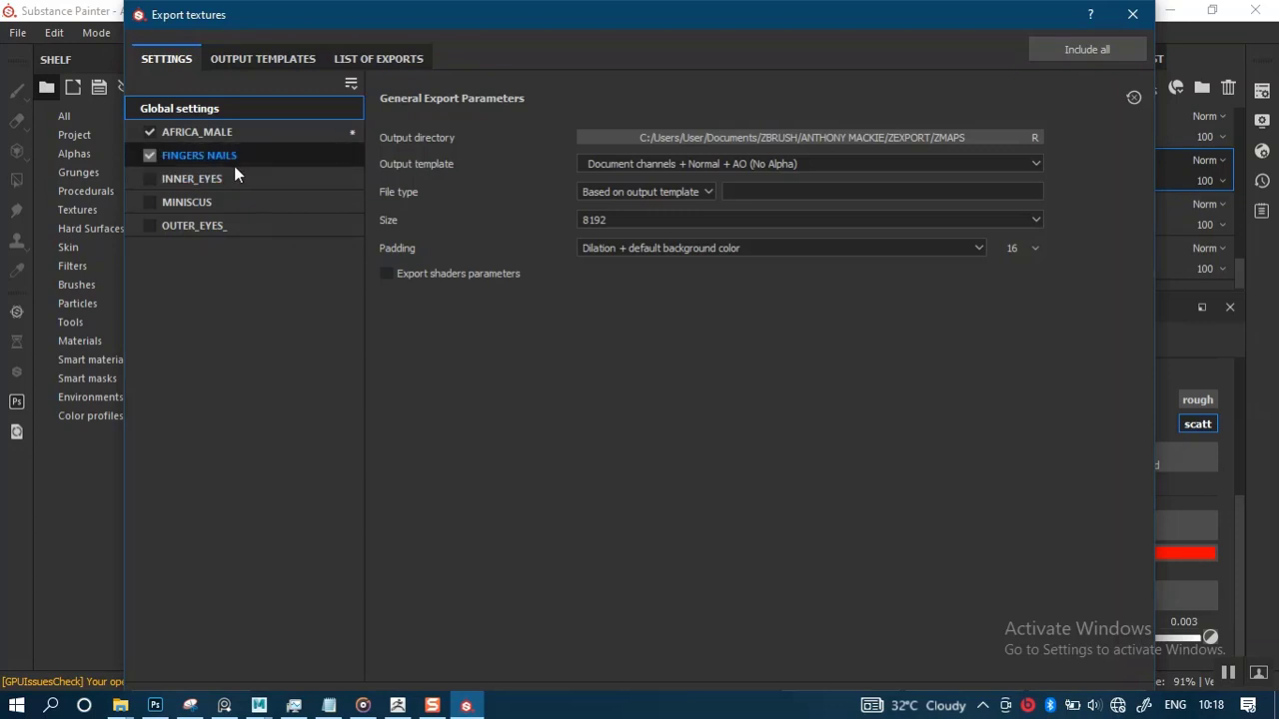
left_click(150, 178)
left_click(150, 201)
left_click(151, 225)
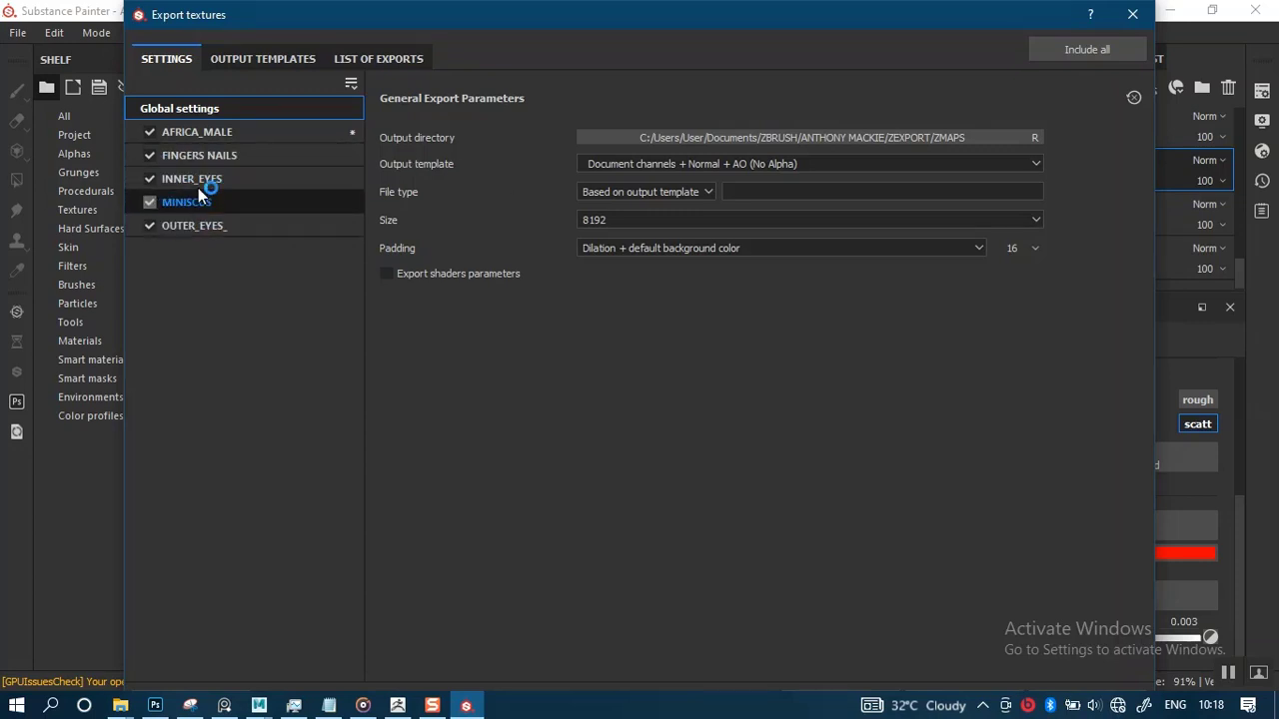
left_click(150, 203)
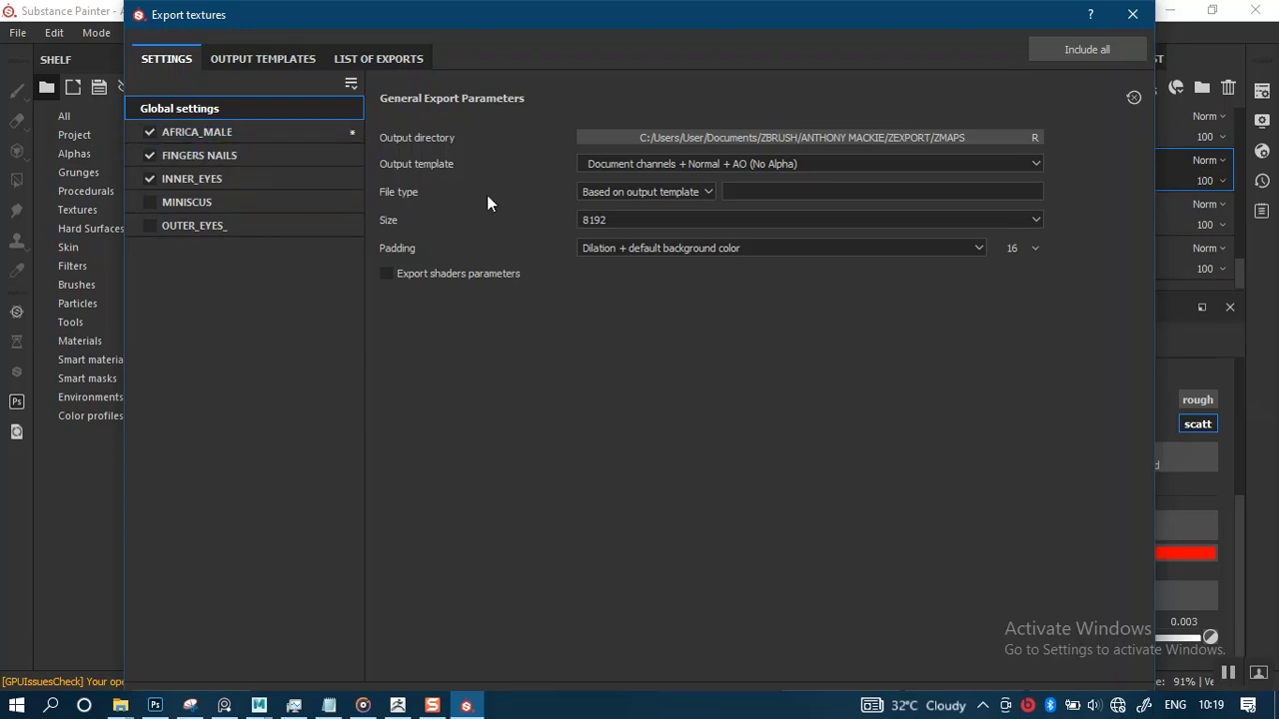
- Set the export size to 4096 and output only base color, roughness, normal and OpenGL normal for FINGERS NAILS and INNER_EYES
left_click(611, 219)
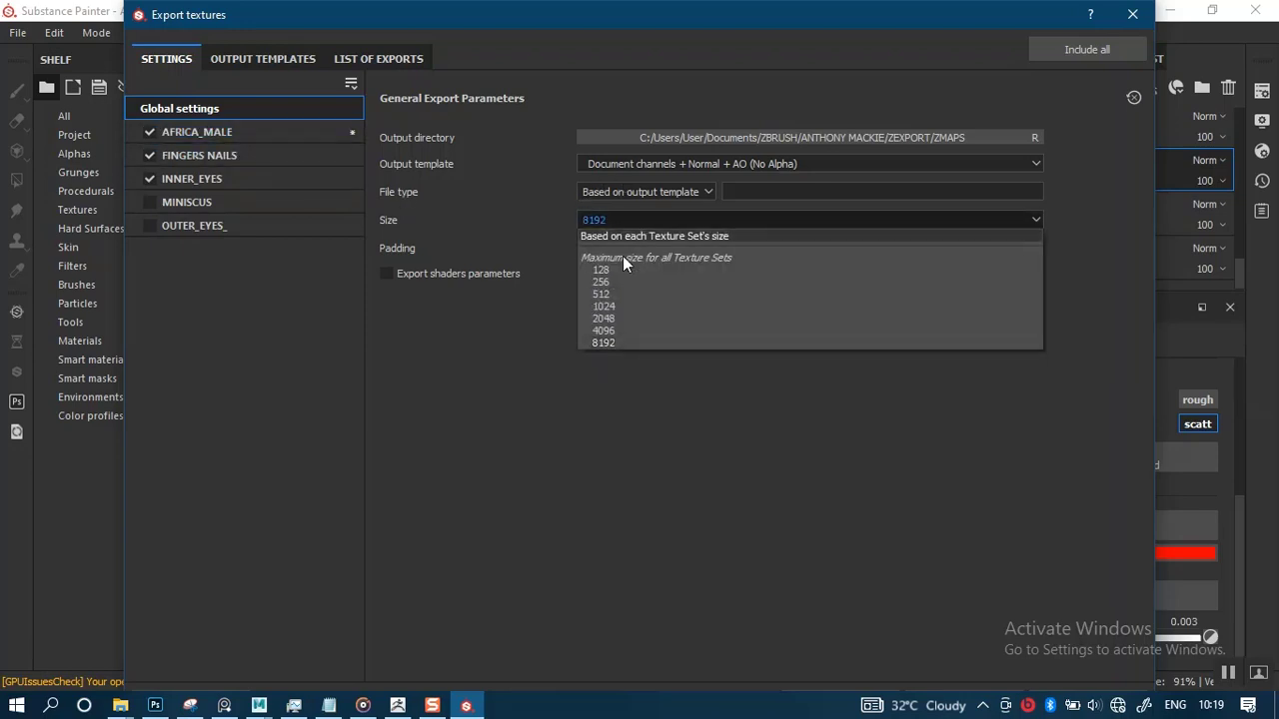
left_click(622, 325)
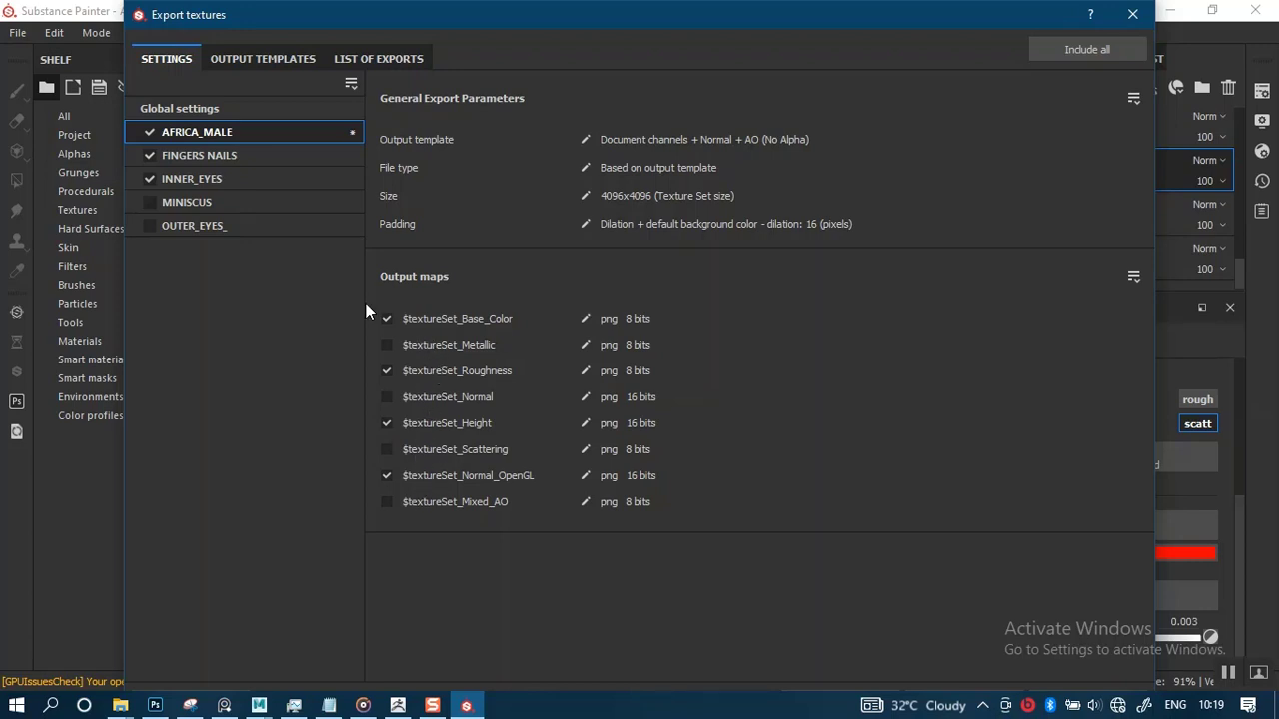
left_click(248, 155)
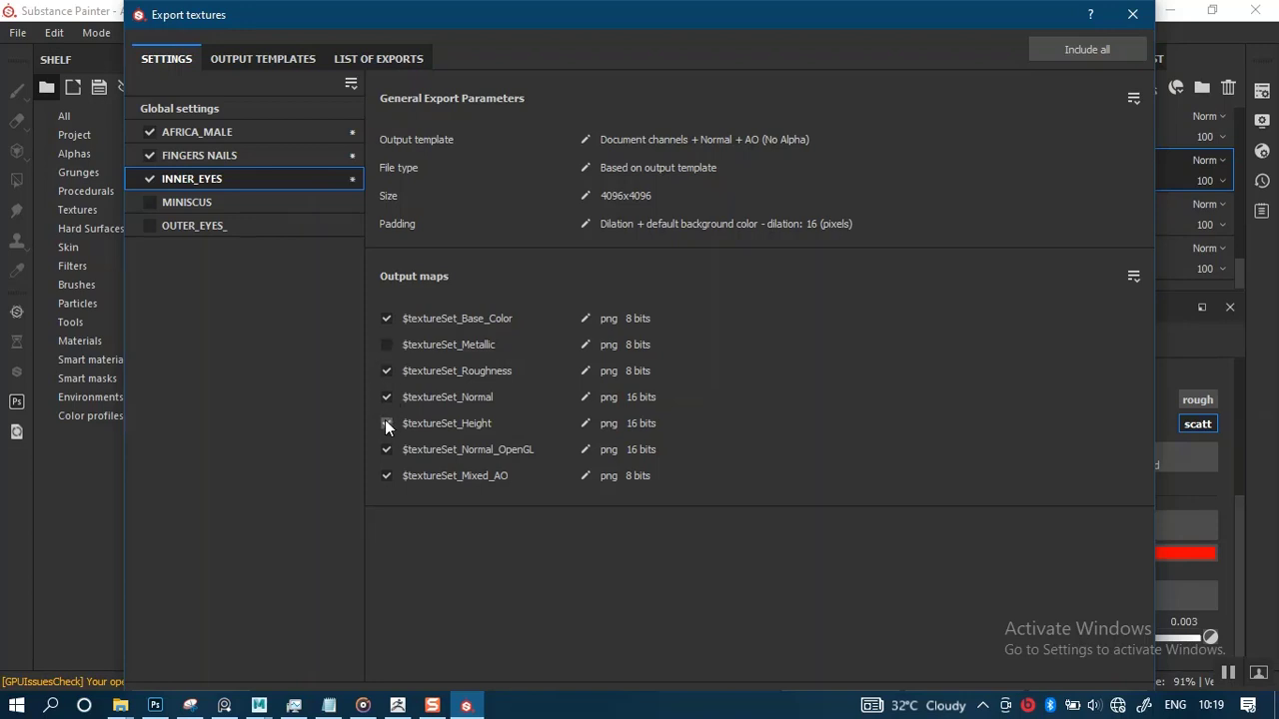
left_click(387, 476)
left_click_drag(573, 22, 558, 72)
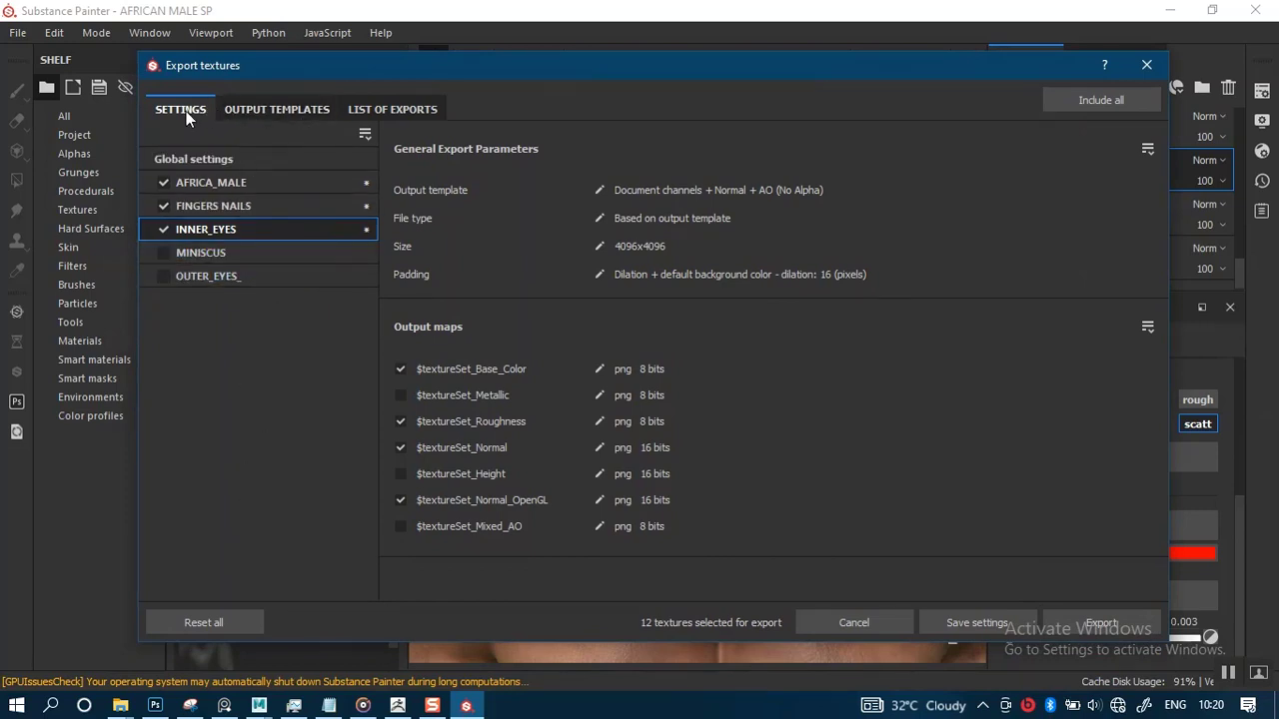
- For the global output directory, create and open a new SP TEXTURES folder inside the ANTHONY MACKIE folder
left_click(205, 159)
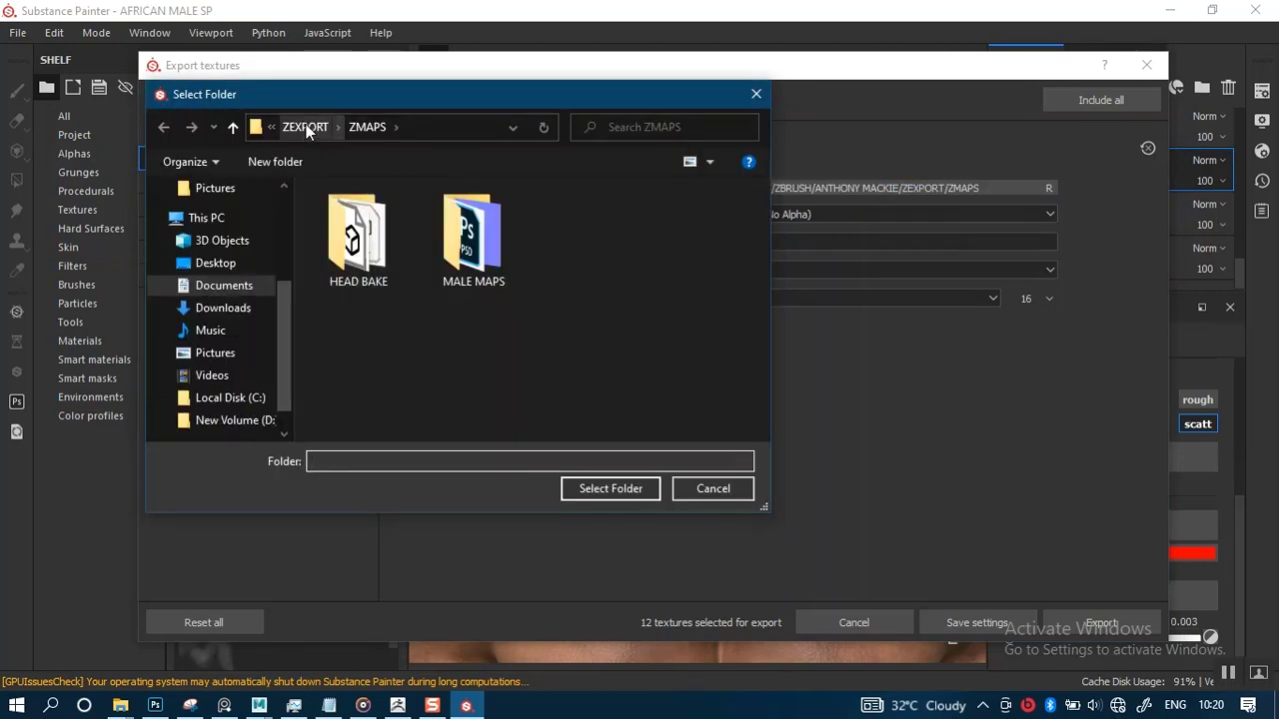
left_click(306, 127)
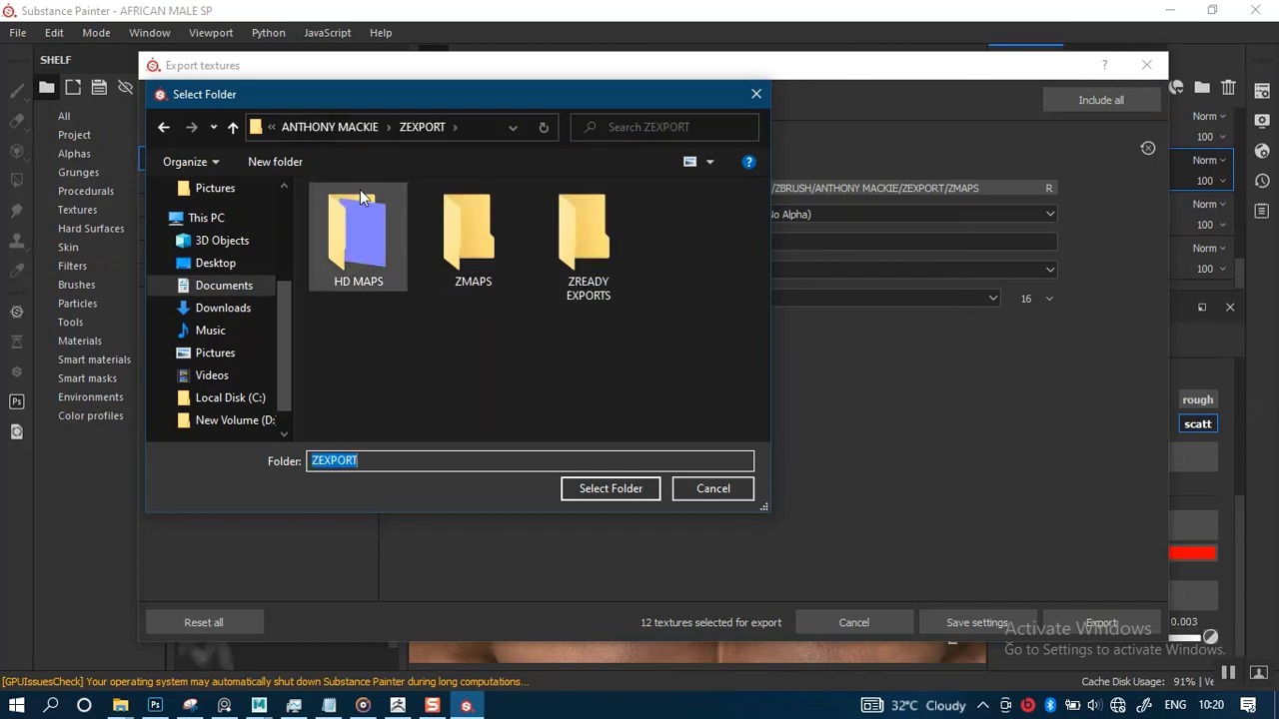
left_click(350, 127)
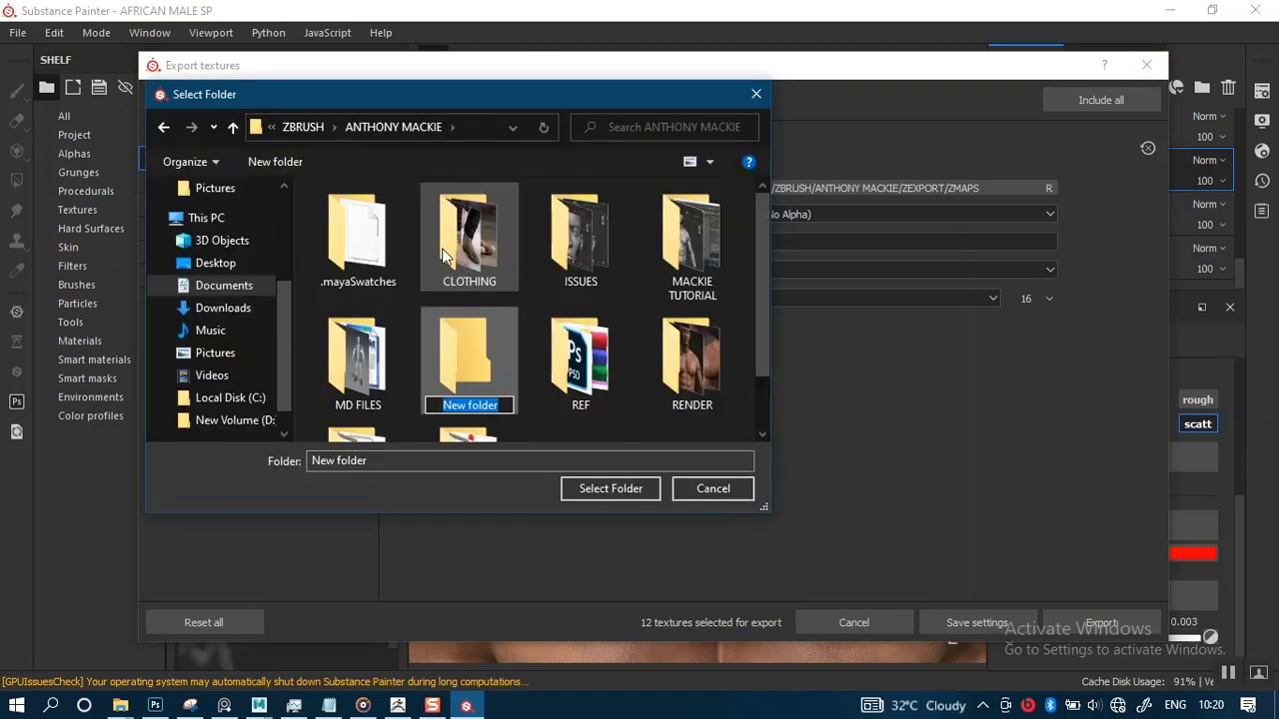
type("SP")
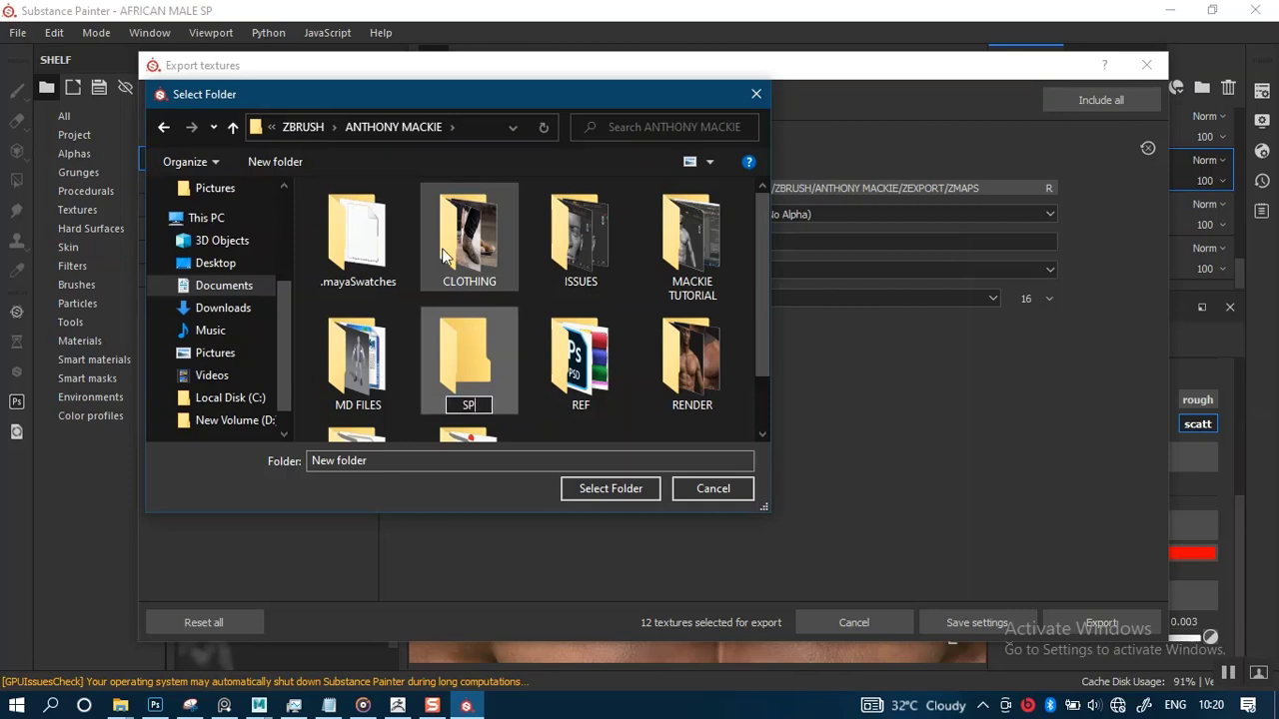
type(" TEXTURES")
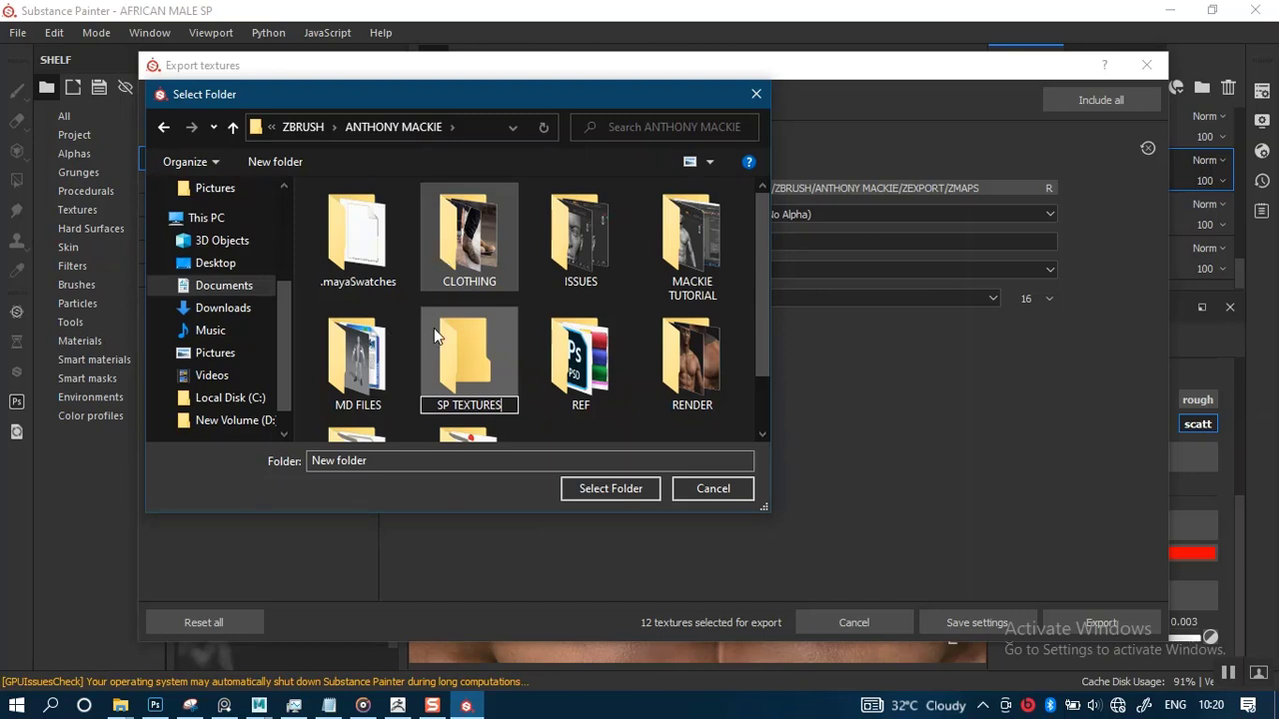
key("Return")
key("Return")
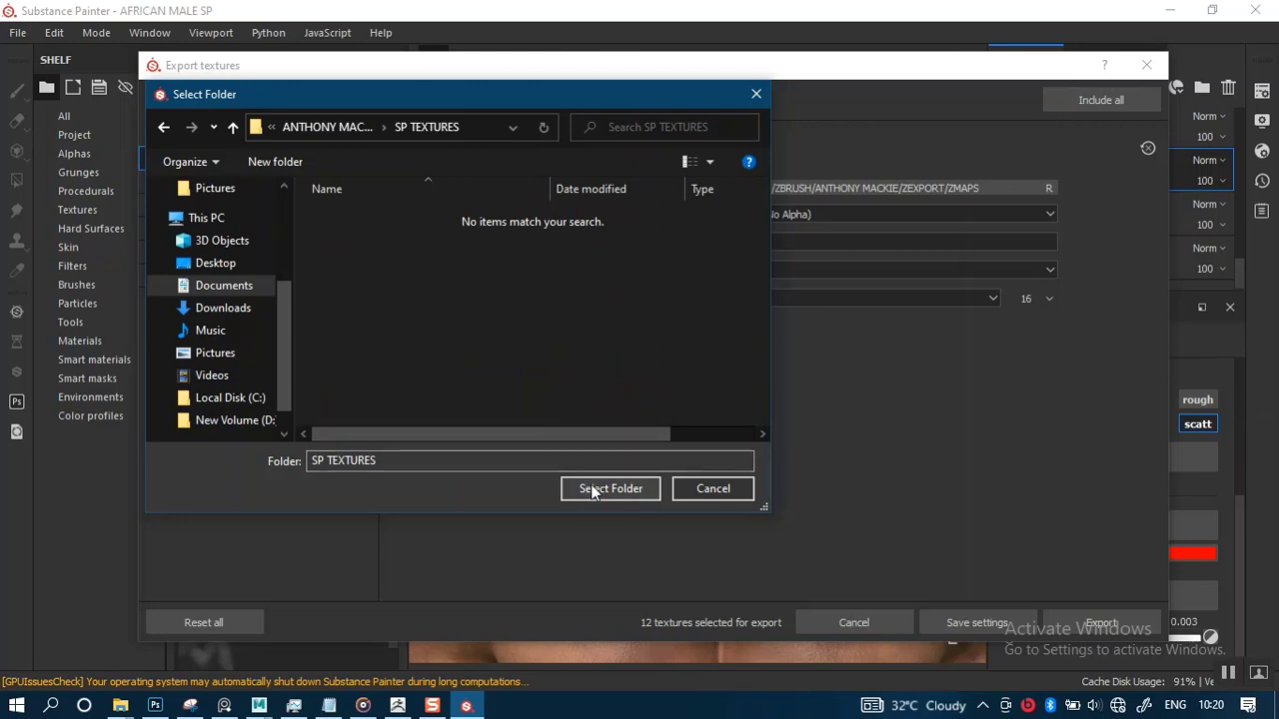
- Export the selected textures into a new AFRICAN MALE folder inside SP TEXTURES
left_click(283, 164)
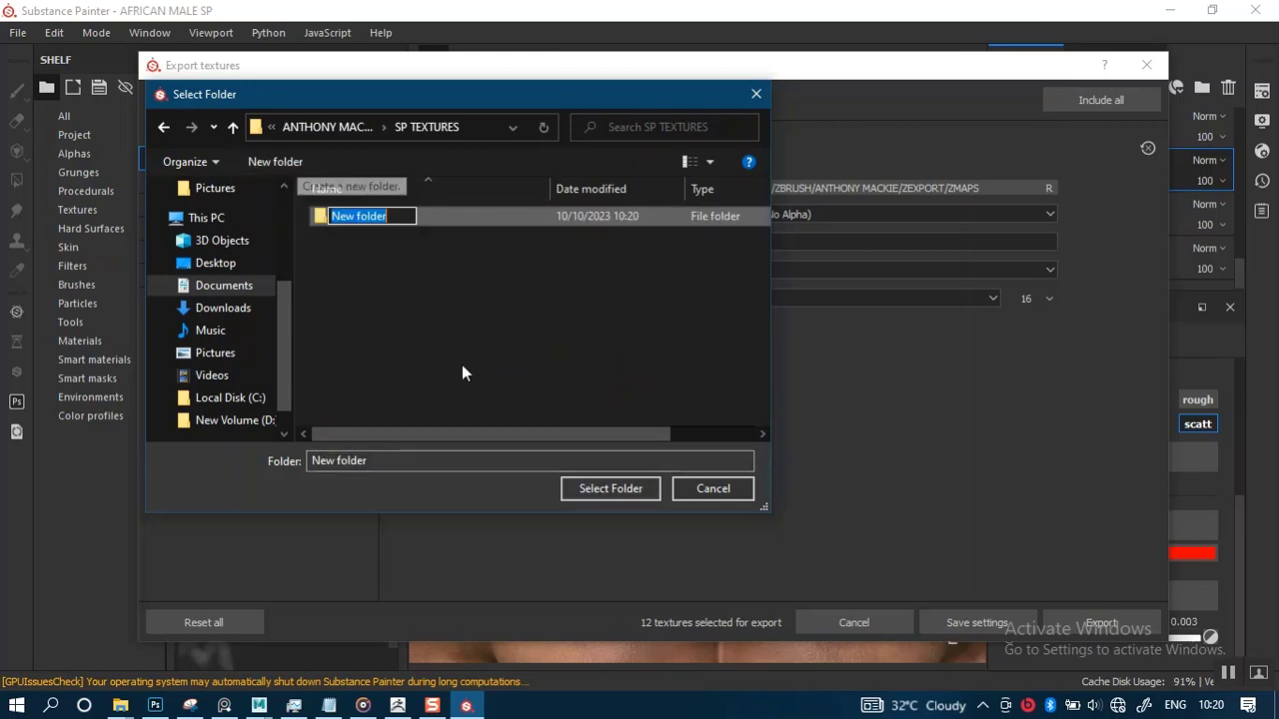
type("AFRICA")
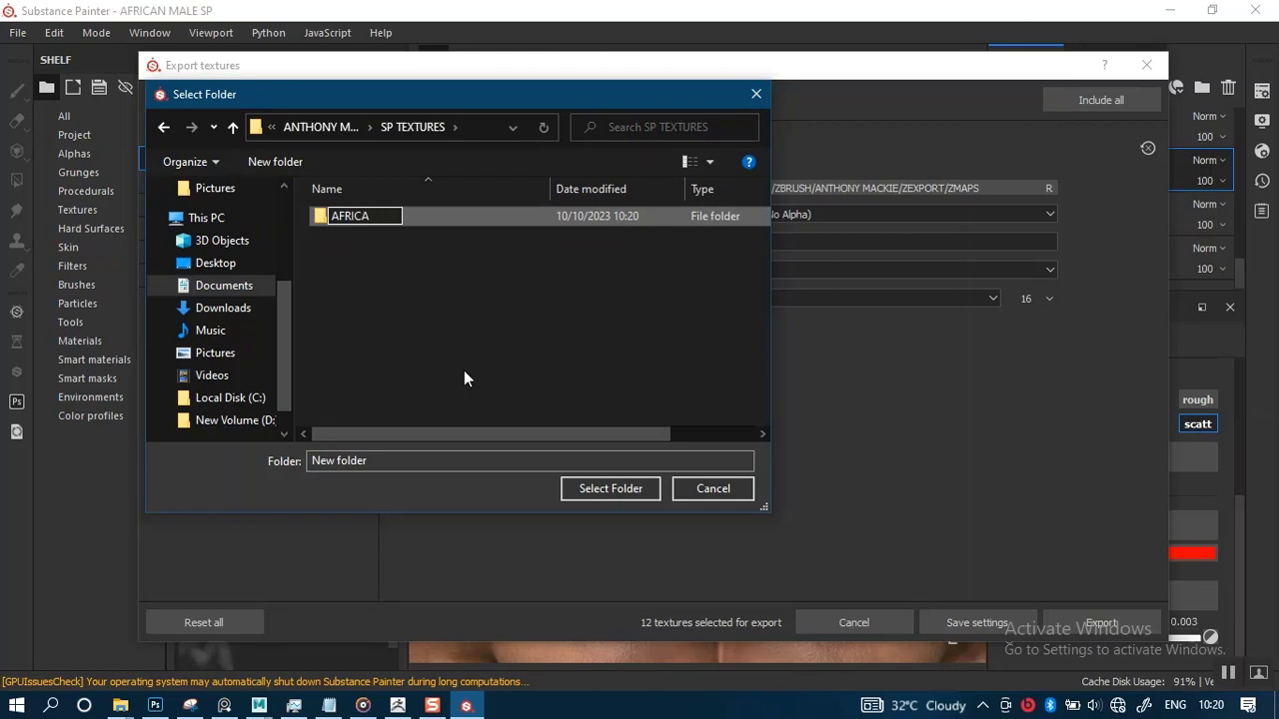
type("N MALE")
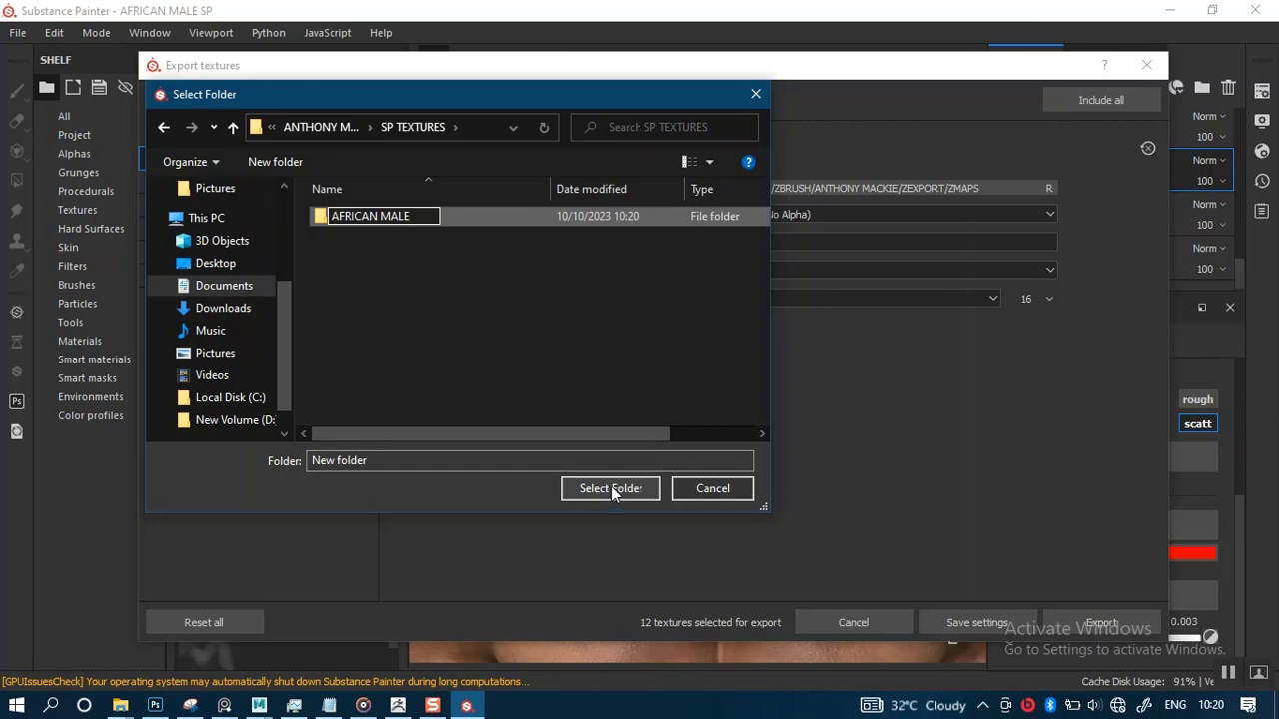
key("Return")
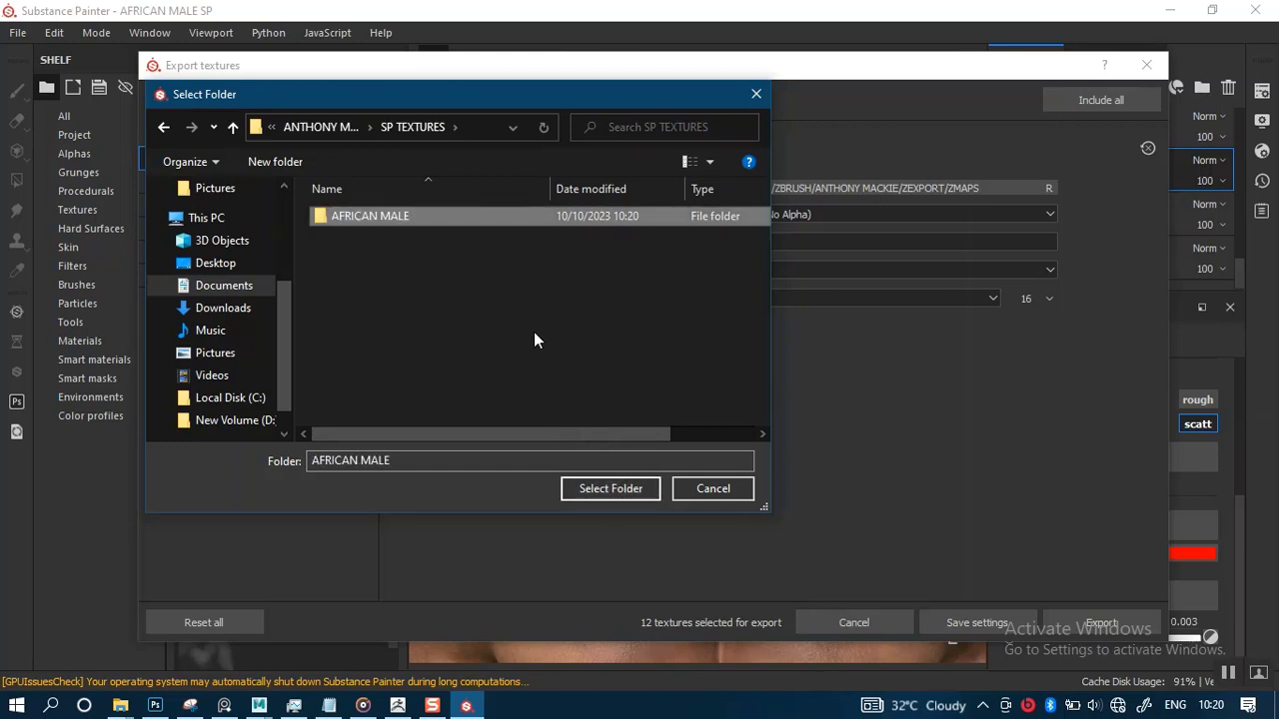
double_click(473, 213)
left_click(608, 489)
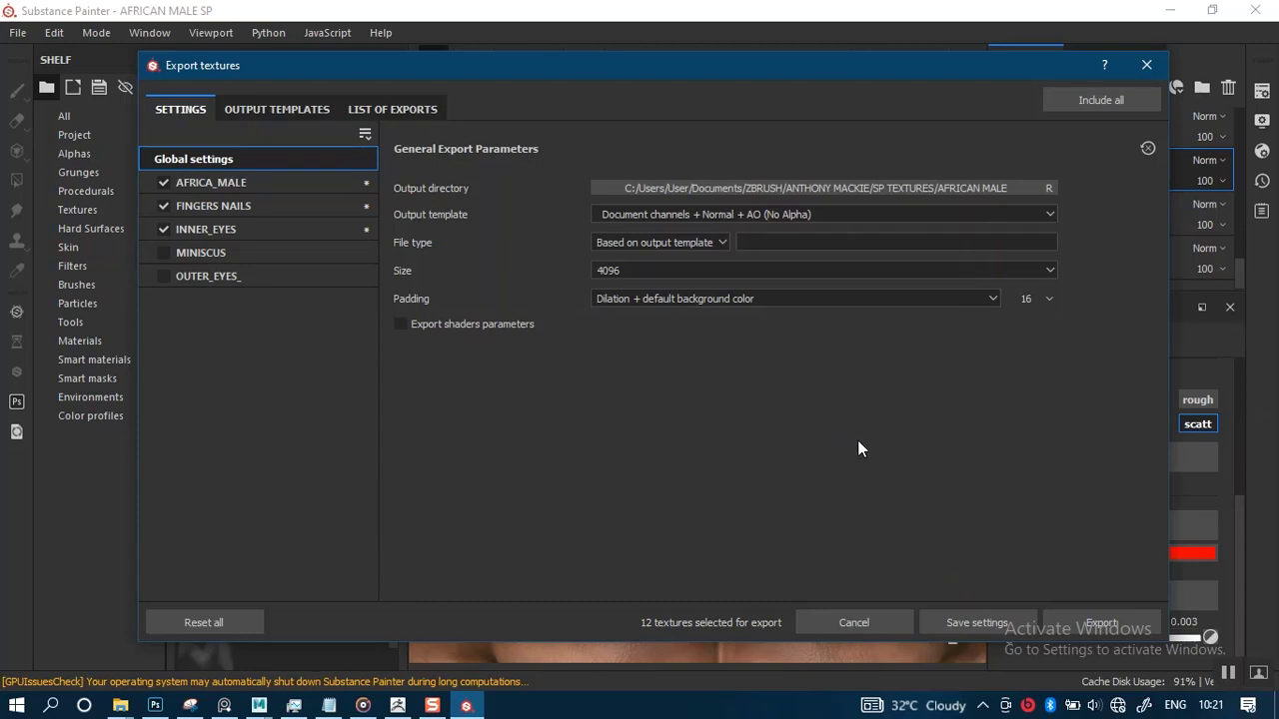
left_click(1102, 626)
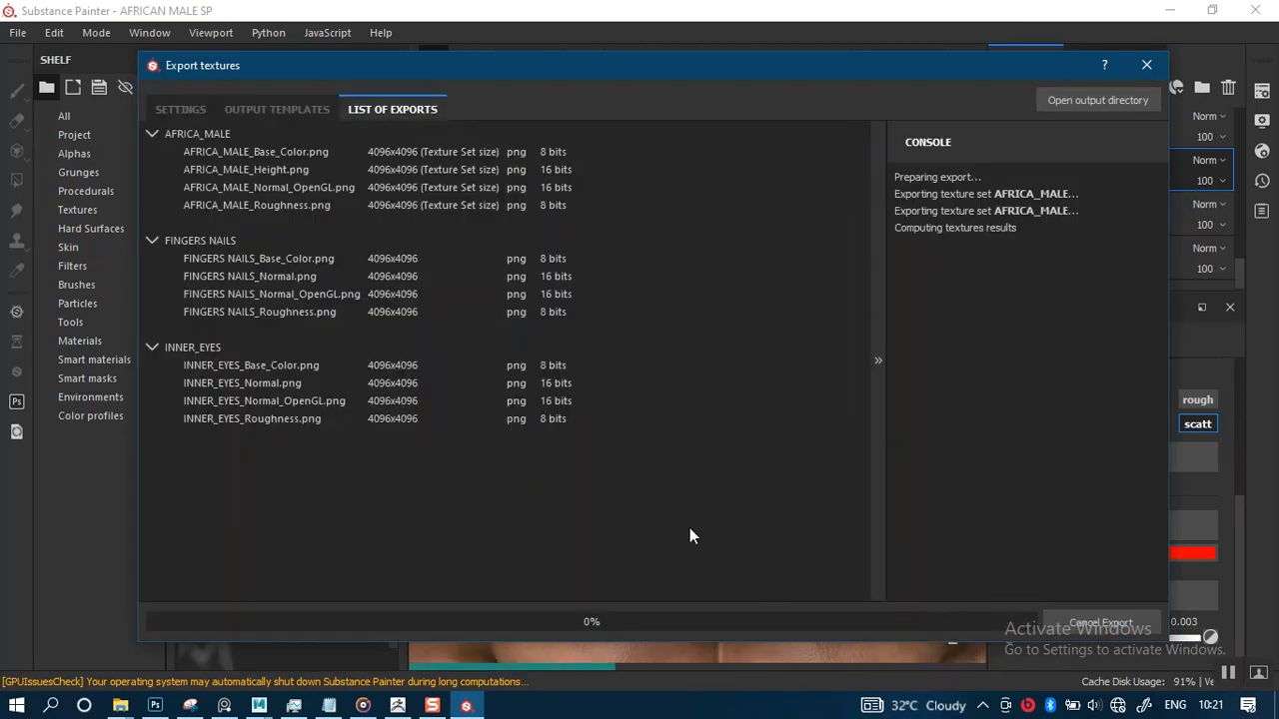